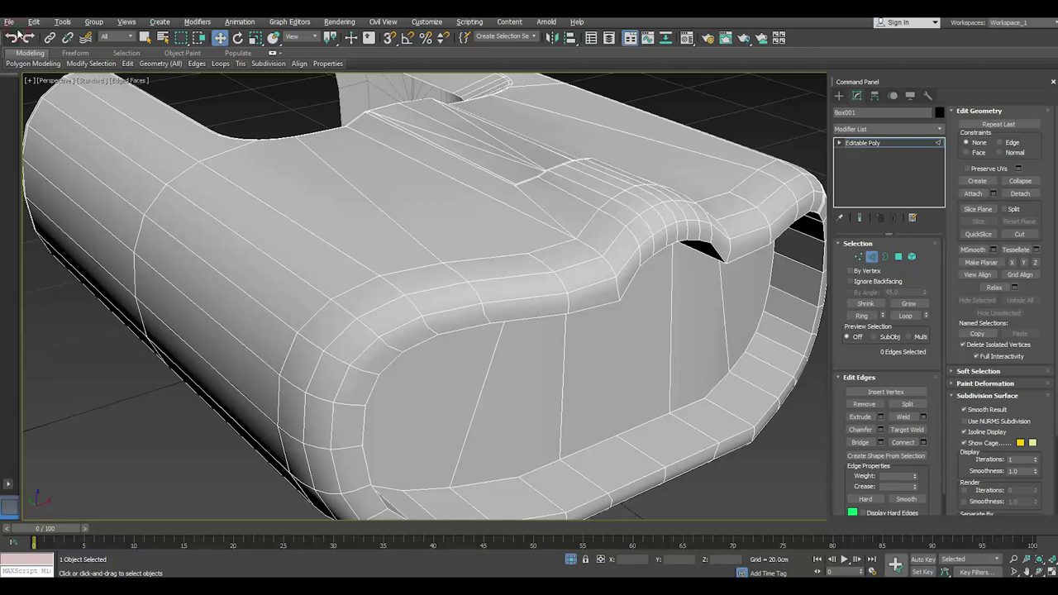
# Select an edge loop on the binocular body, undo it, and orbit around the body
pyautogui.click(29, 38)
pyautogui.click(12, 38)
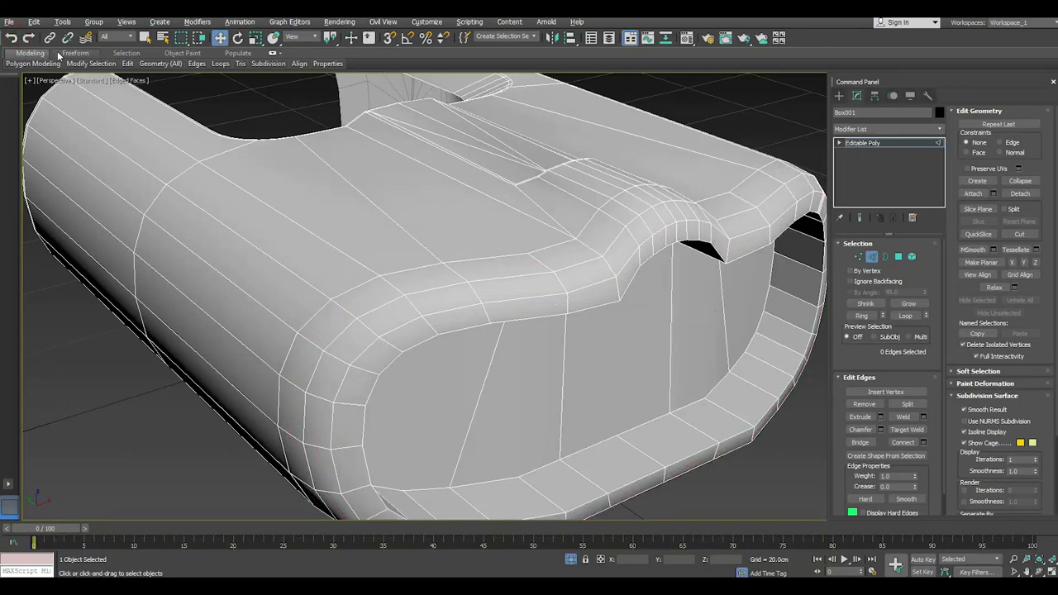
pyautogui.scroll(-5, 429, 274)
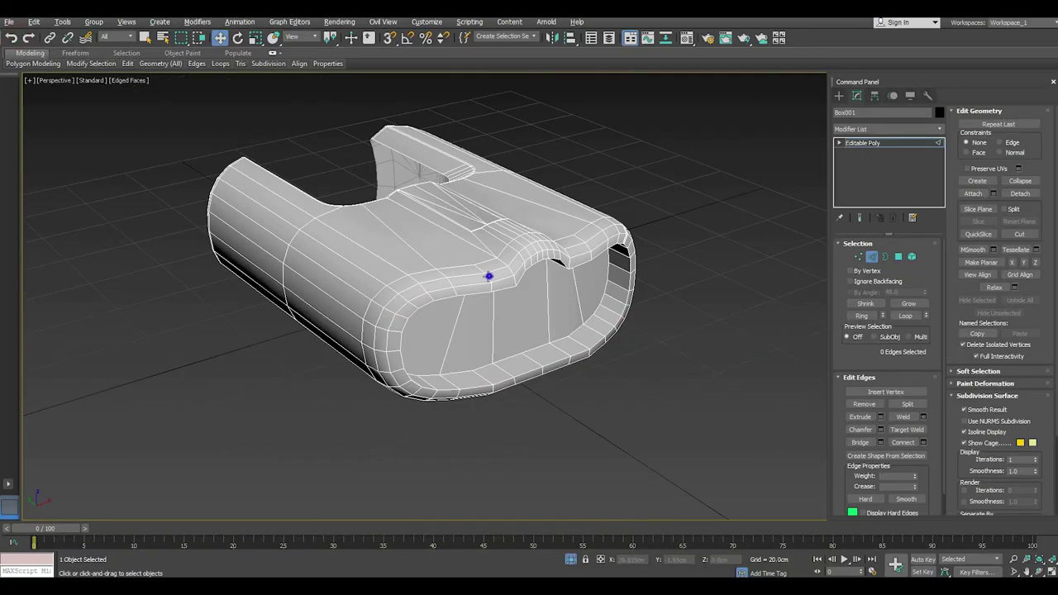
pyautogui.moveTo(488, 276)
pyautogui.keyDown('alt'); pyautogui.mouseDown(button='middle')
pyautogui.moveTo(465, 300)
pyautogui.moveTo(448, 281)
pyautogui.moveTo(496, 232)
pyautogui.moveTo(491, 250)
pyautogui.moveTo(586, 194)
pyautogui.moveTo(628, 254)
pyautogui.moveTo(379, 347)
pyautogui.mouseUp(button='middle'); pyautogui.keyUp('alt')
pyautogui.scroll(5, 448, 281)
pyautogui.scroll(-5, 441, 279)
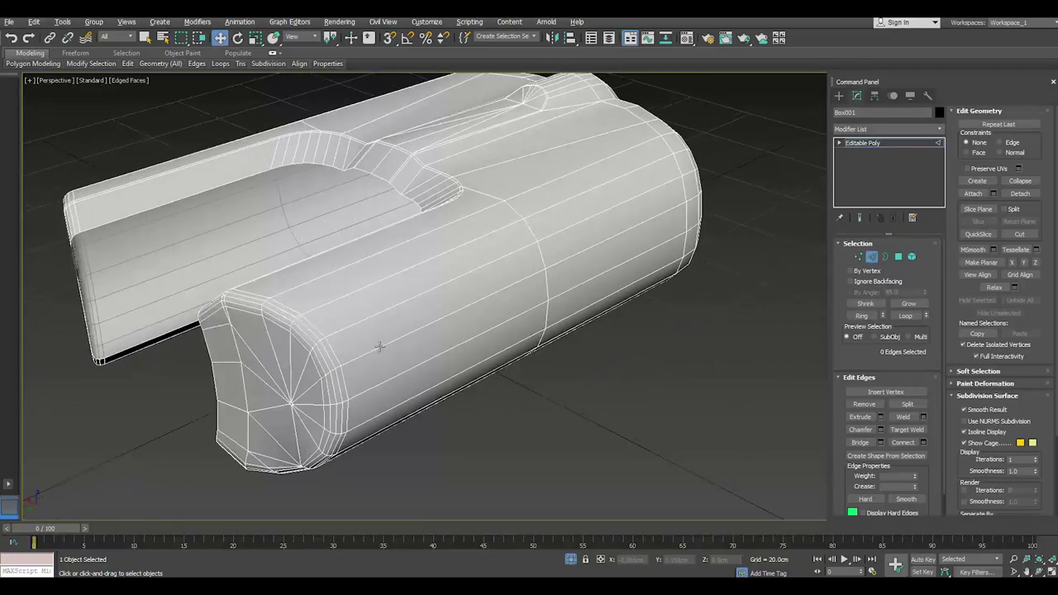
# Inspect pairs of end-cap edge loops on Box001, clearing each selection afterwards
pyautogui.doubleClick(329, 355)
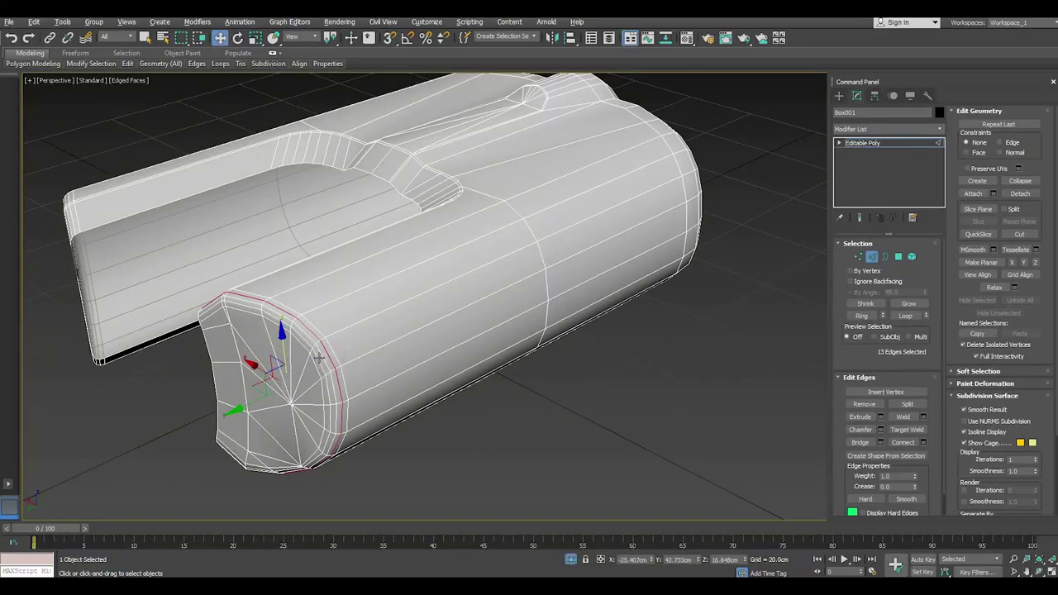
pyautogui.keyDown('ctrl'); pyautogui.doubleClick(318, 357); pyautogui.keyUp('ctrl')
pyautogui.moveTo(338, 351)
pyautogui.keyDown('alt'); pyautogui.mouseDown(button='middle')
pyautogui.moveTo(426, 332)
pyautogui.moveTo(250, 357)
pyautogui.mouseUp(button='middle'); pyautogui.keyUp('alt')
pyautogui.click(426, 332)
pyautogui.scroll(5, 211, 357)
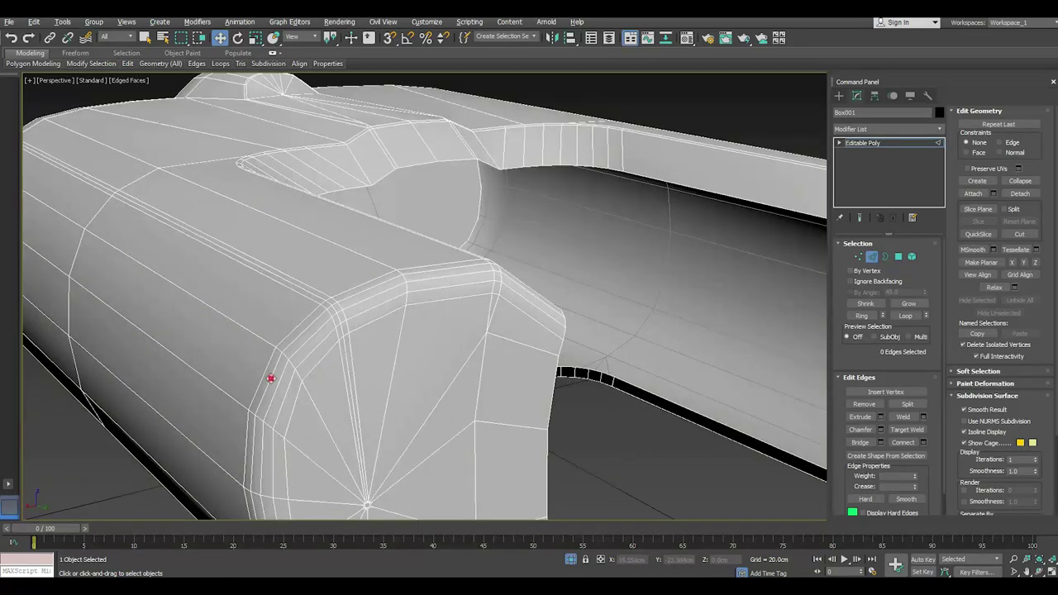
pyautogui.doubleClick(270, 378)
pyautogui.keyDown('ctrl'); pyautogui.doubleClick(283, 399); pyautogui.keyUp('ctrl')
pyautogui.click(311, 369)
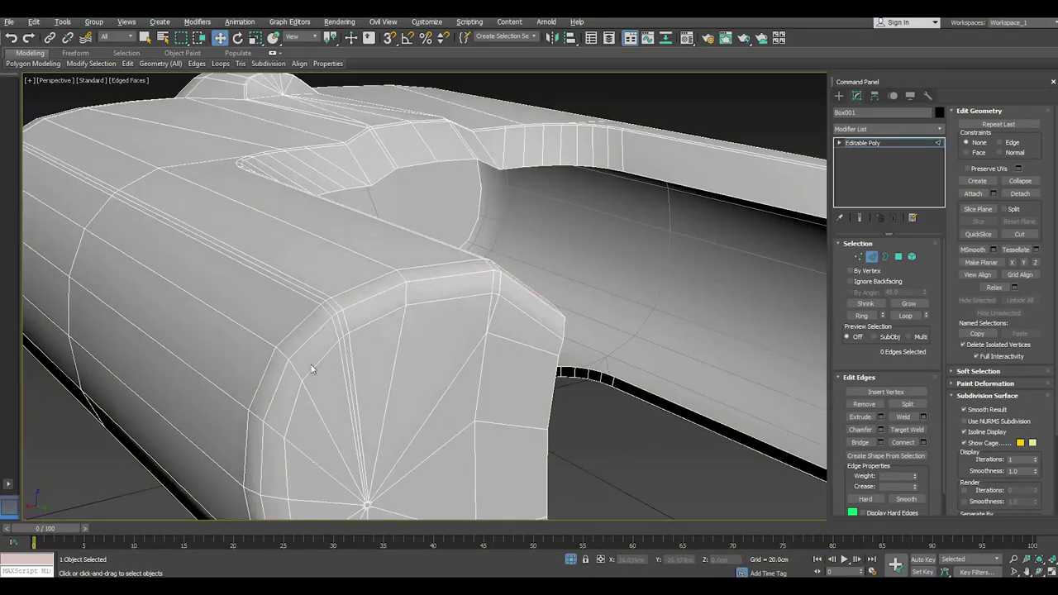
# Check the two parallel loops along the body's rounded edge, then view the front cavity
pyautogui.doubleClick(335, 334)
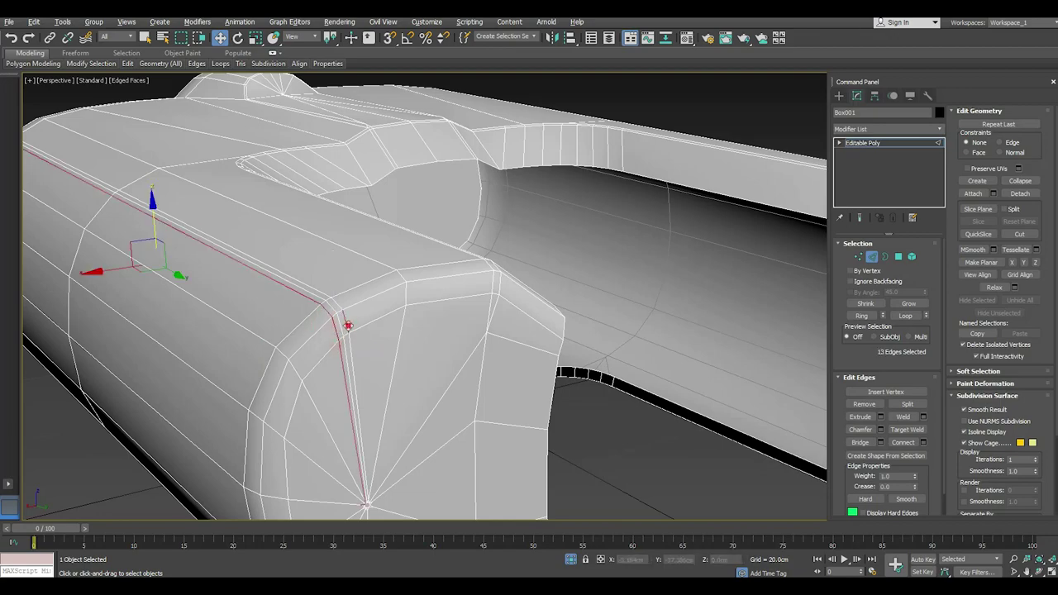
pyautogui.keyDown('ctrl'); pyautogui.doubleClick(347, 323); pyautogui.keyUp('ctrl')
pyautogui.scroll(-5, 355, 306)
pyautogui.scroll(3, 378, 327)
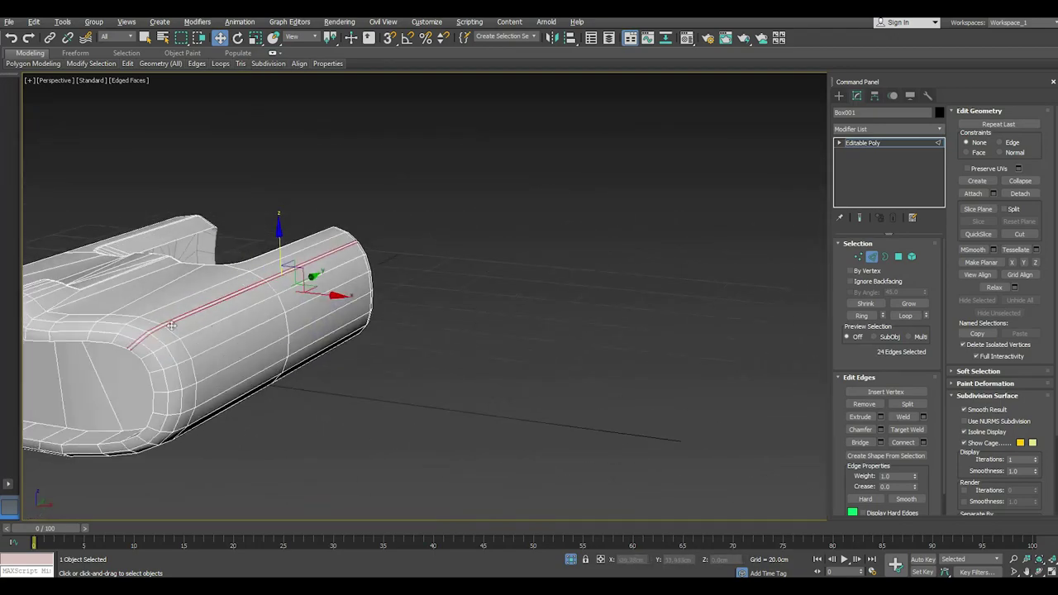
pyautogui.scroll(3, 154, 333)
pyautogui.click(225, 335)
pyautogui.scroll(-5, 565, 266)
pyautogui.moveTo(570, 271)
pyautogui.keyDown('alt'); pyautogui.mouseDown(button='middle')
pyautogui.moveTo(503, 295)
pyautogui.moveTo(507, 331)
pyautogui.moveTo(590, 319)
pyautogui.moveTo(648, 281)
pyautogui.moveTo(595, 274)
pyautogui.moveTo(447, 294)
pyautogui.moveTo(404, 283)
pyautogui.moveTo(470, 311)
pyautogui.moveTo(480, 300)
pyautogui.mouseUp(button='middle'); pyautogui.keyUp('alt')
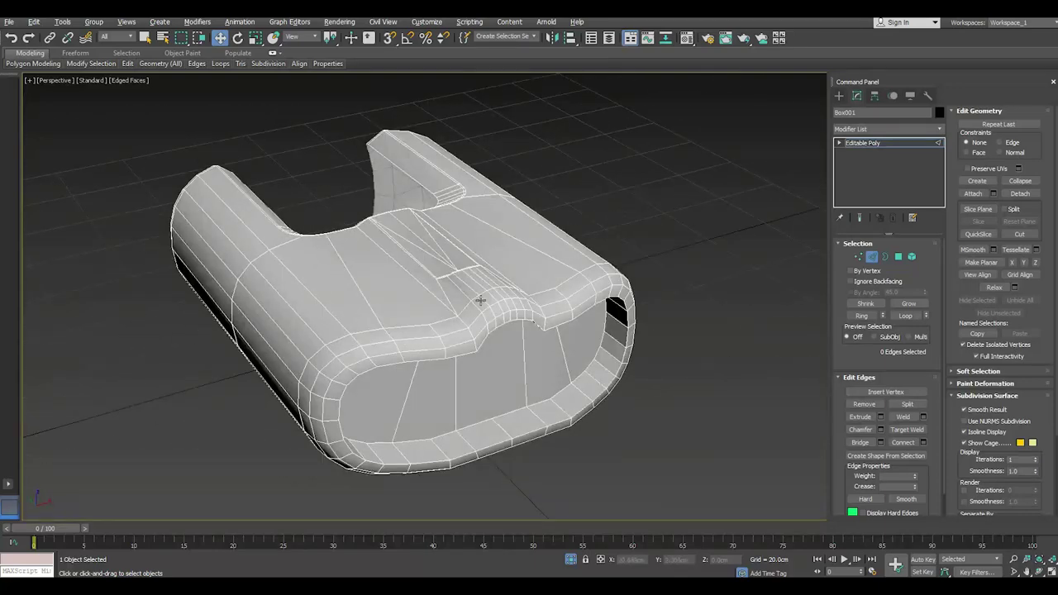
# Exit Edge sub-object mode and deselect the binocular body
pyautogui.click(855, 143)
pyautogui.click(724, 246)
pyautogui.scroll(-2, 450, 382)
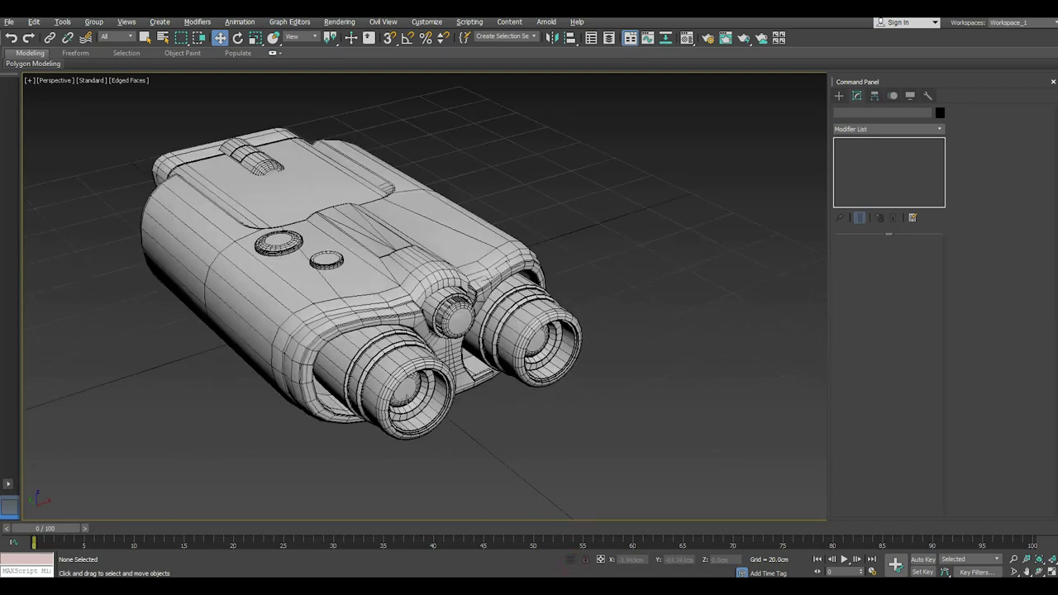
# Frame the Cylinder003 eyepiece and delete its TurboSmooth modifier, leaving Editable Poly
pyautogui.click(397, 395)
pyautogui.press('z')
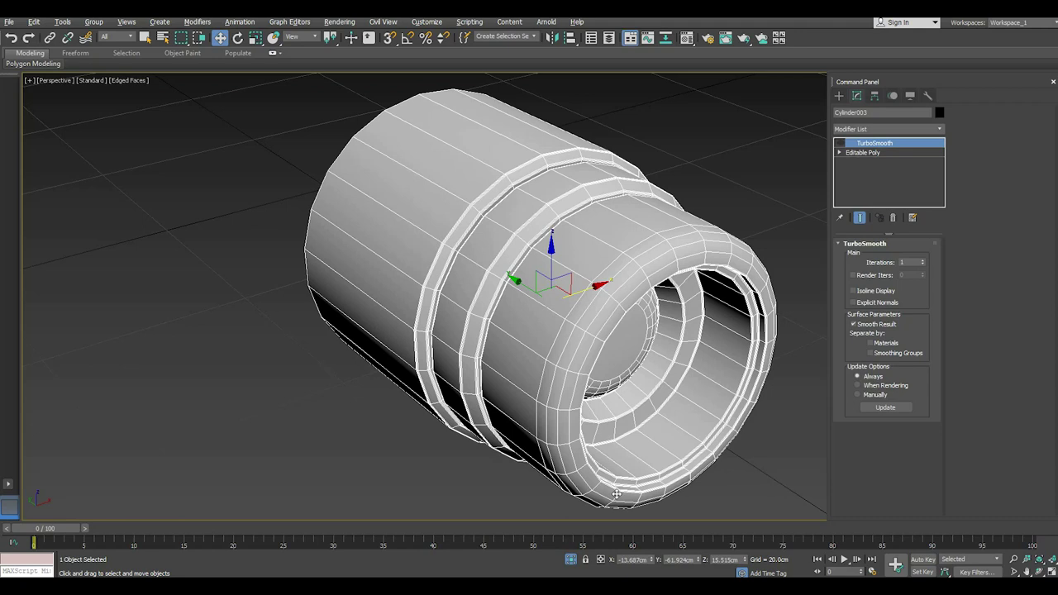
pyautogui.scroll(8, 538, 240)
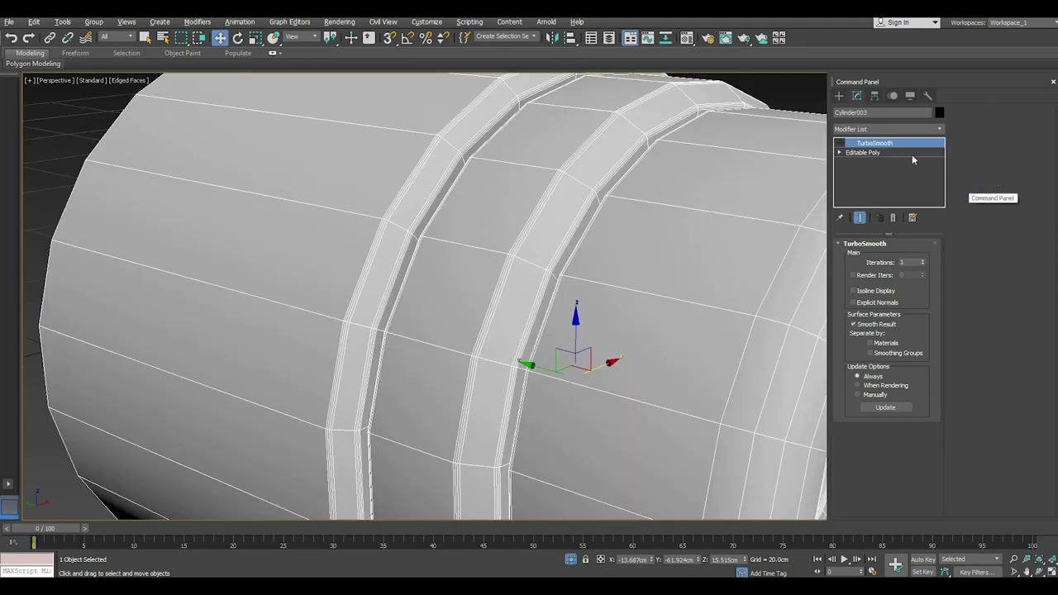
pyautogui.rightClick(898, 143)
pyautogui.click(922, 158)
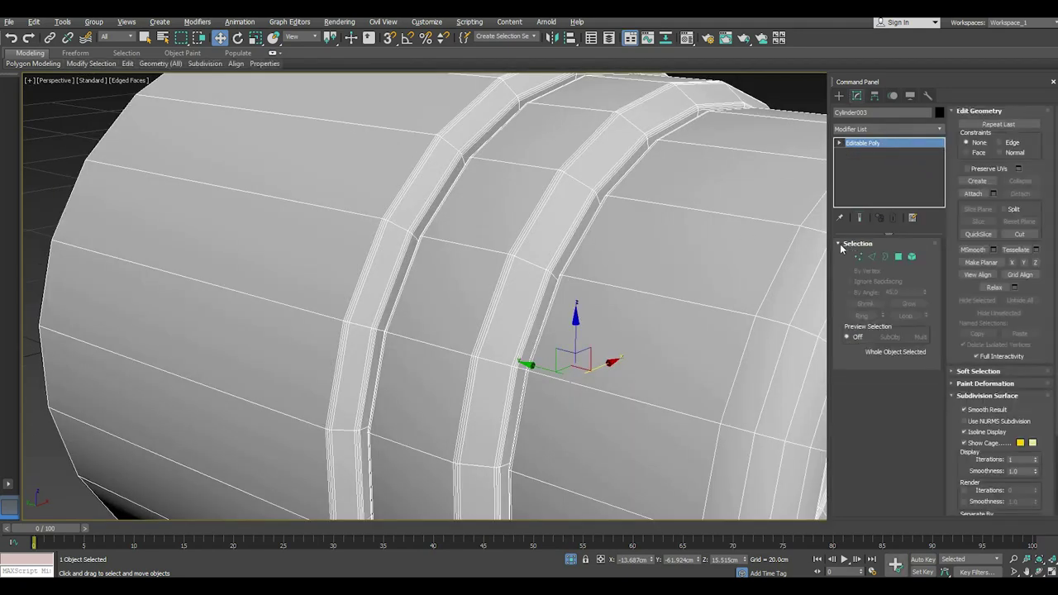
# Enter Edge level on the eyepiece cylinder, view its open end, and undo a stray edge selection
pyautogui.click(873, 261)
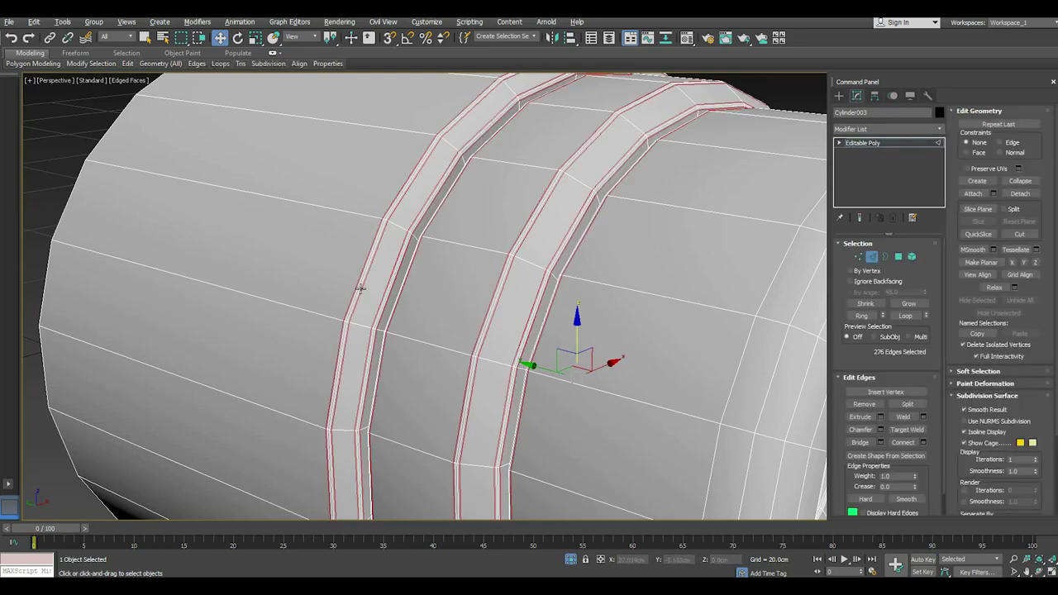
pyautogui.scroll(-6, 367, 229)
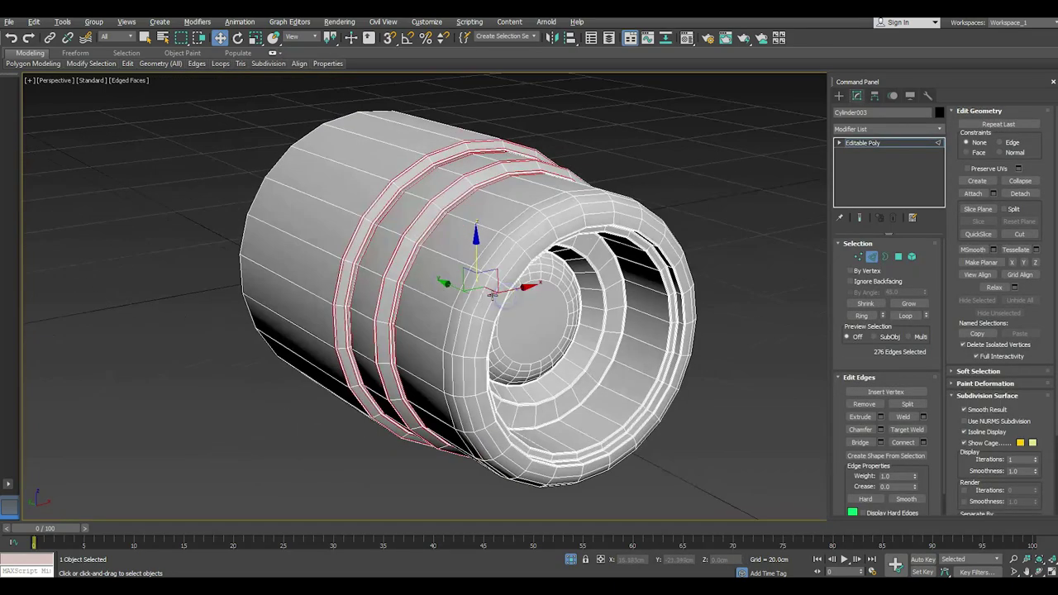
pyautogui.keyDown('alt'); pyautogui.moveTo(368, 228); pyautogui.dragTo(474, 292, button='middle'); pyautogui.keyUp('alt')
pyautogui.click(473, 292)
pyautogui.scroll(6, 369, 275)
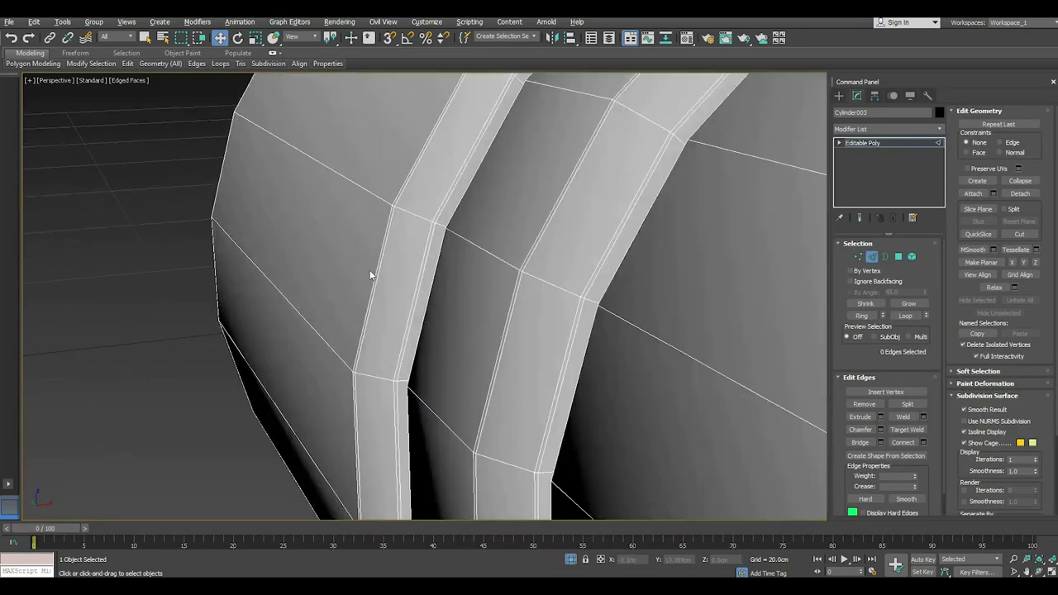
pyautogui.click(374, 273)
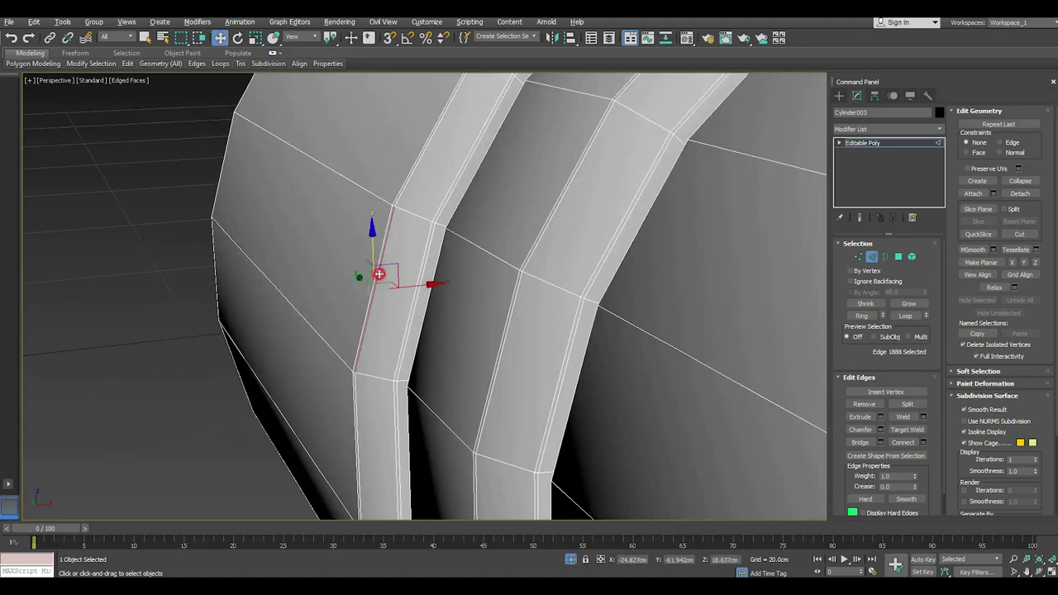
pyautogui.click(11, 38)
pyautogui.click(11, 38)
# Zoom in on the ring edges and clear the edge selection
pyautogui.scroll(2, 342, 214)
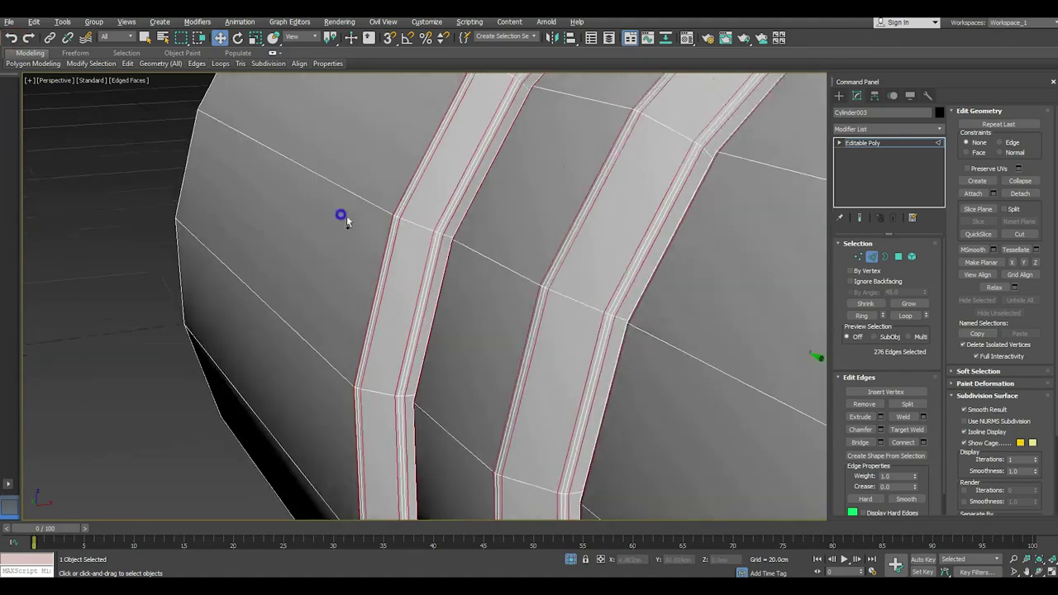
pyautogui.scroll(2, 406, 236)
pyautogui.scroll(2, 409, 242)
pyautogui.click(409, 241)
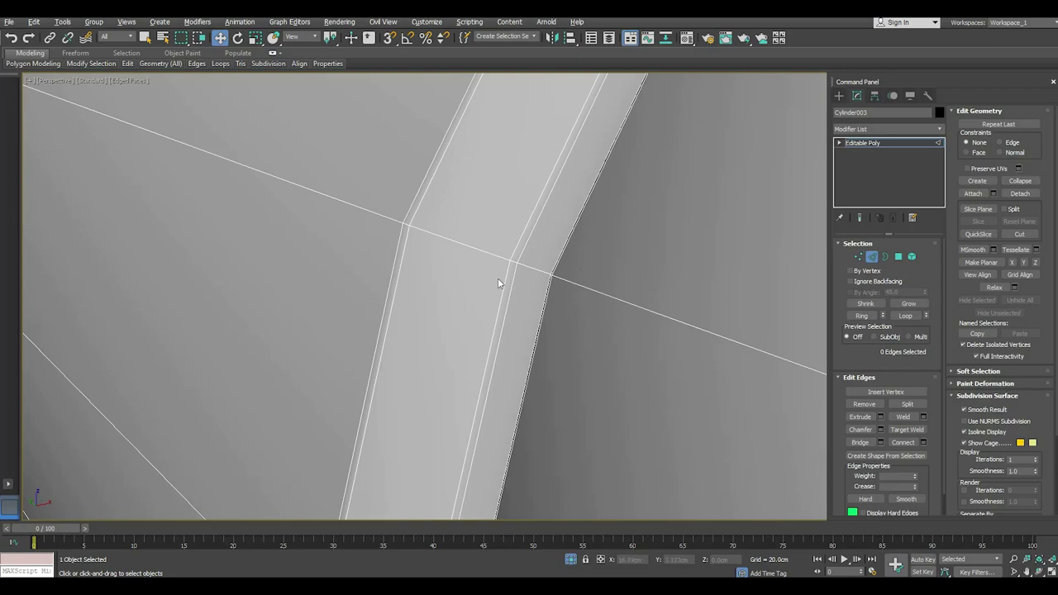
pyautogui.scroll(-3, 497, 278)
pyautogui.scroll(2, 656, 330)
pyautogui.scroll(-2, 607, 337)
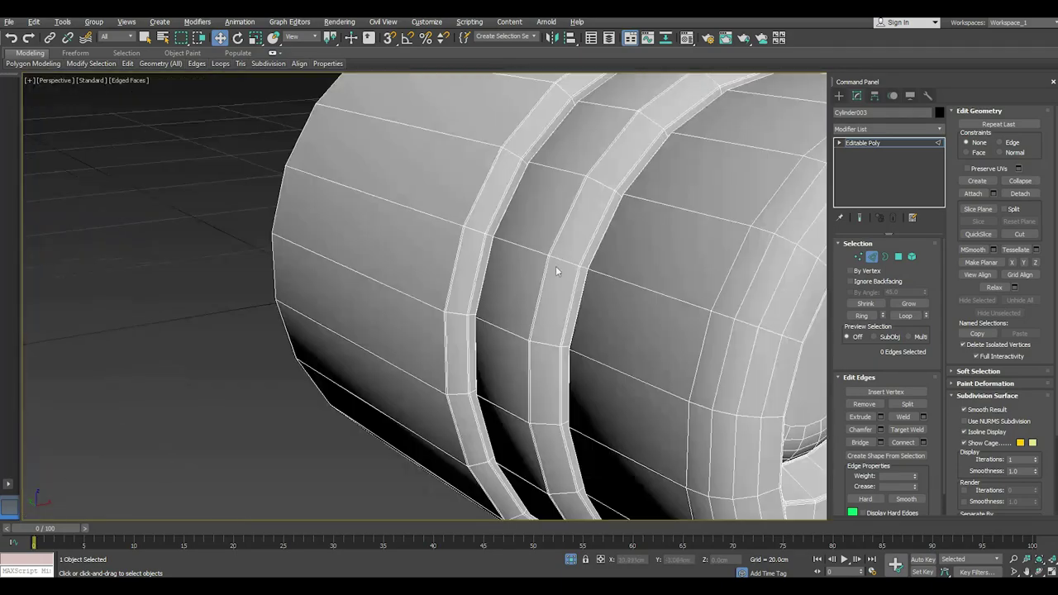
pyautogui.scroll(-2, 670, 333)
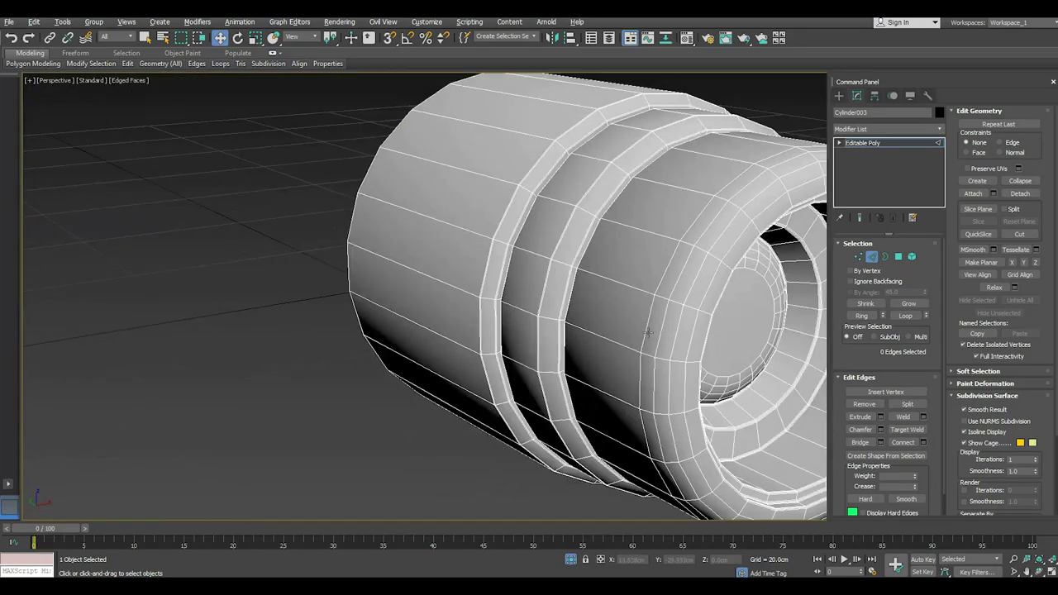
# Facing the cylinder's open end, remove the upper inner edge loop
pyautogui.moveTo(660, 333)
pyautogui.keyDown('alt'); pyautogui.mouseDown(button='middle')
pyautogui.moveTo(583, 319)
pyautogui.moveTo(579, 368)
pyautogui.mouseUp(button='middle'); pyautogui.keyUp('alt')
pyautogui.scroll(5, 559, 394)
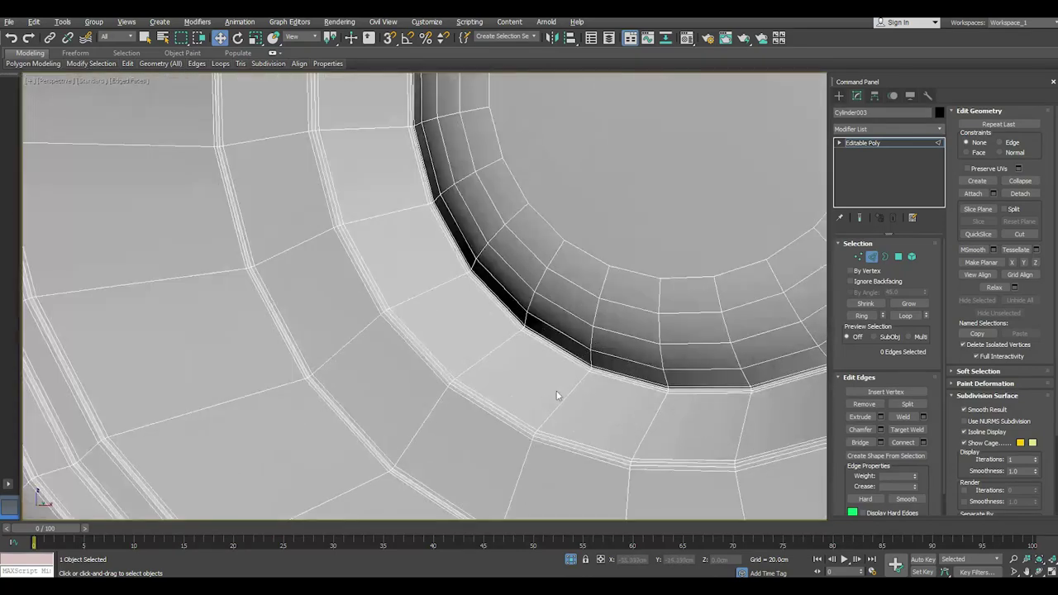
pyautogui.scroll(2, 529, 433)
pyautogui.doubleClick(520, 431)
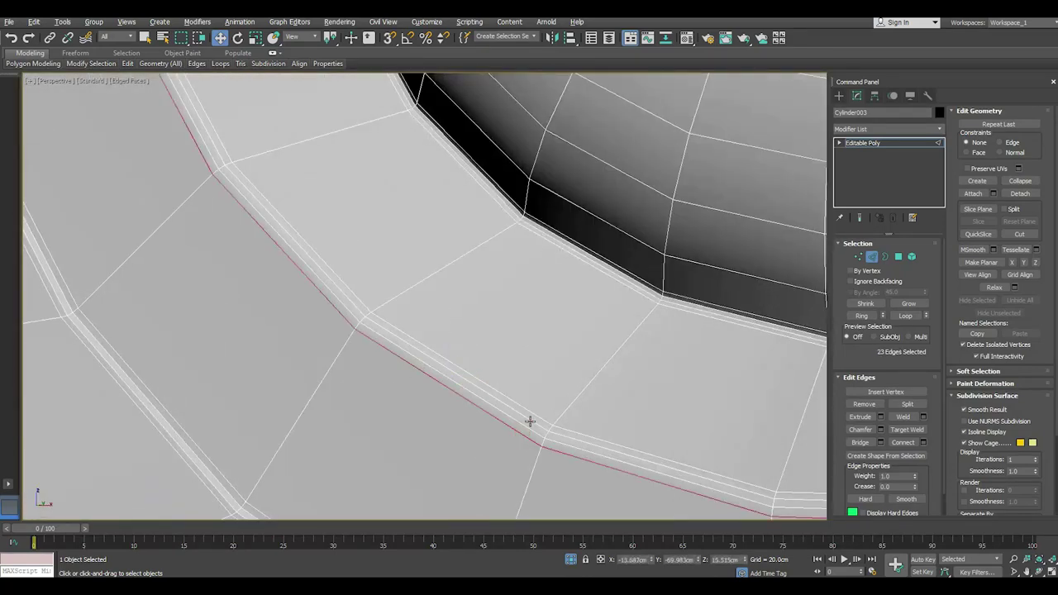
pyautogui.click(531, 413)
pyautogui.doubleClick(677, 311)
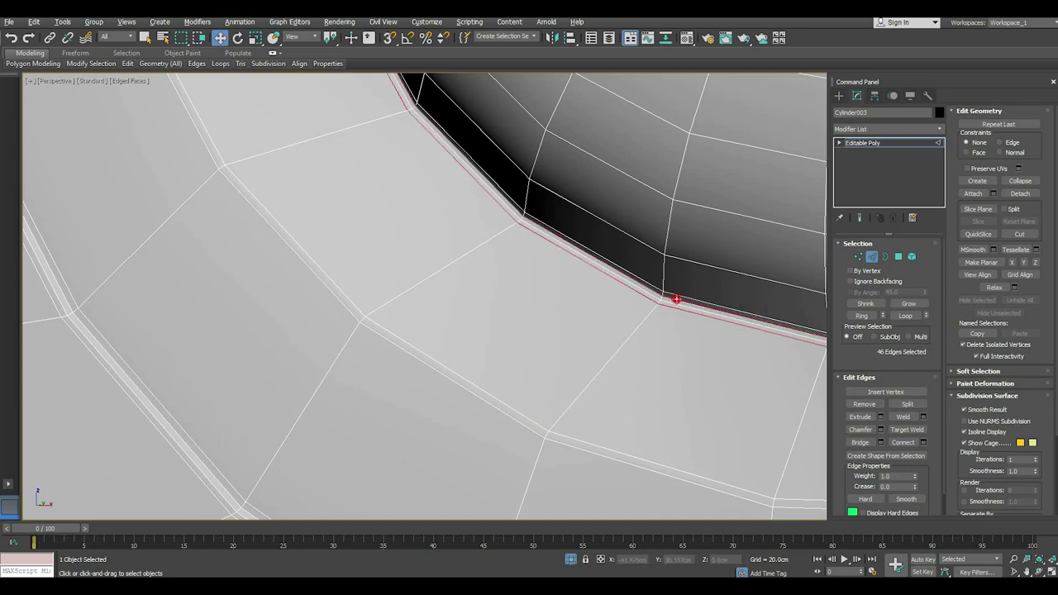
pyautogui.hotkey('ctrl', 'BackSpace')
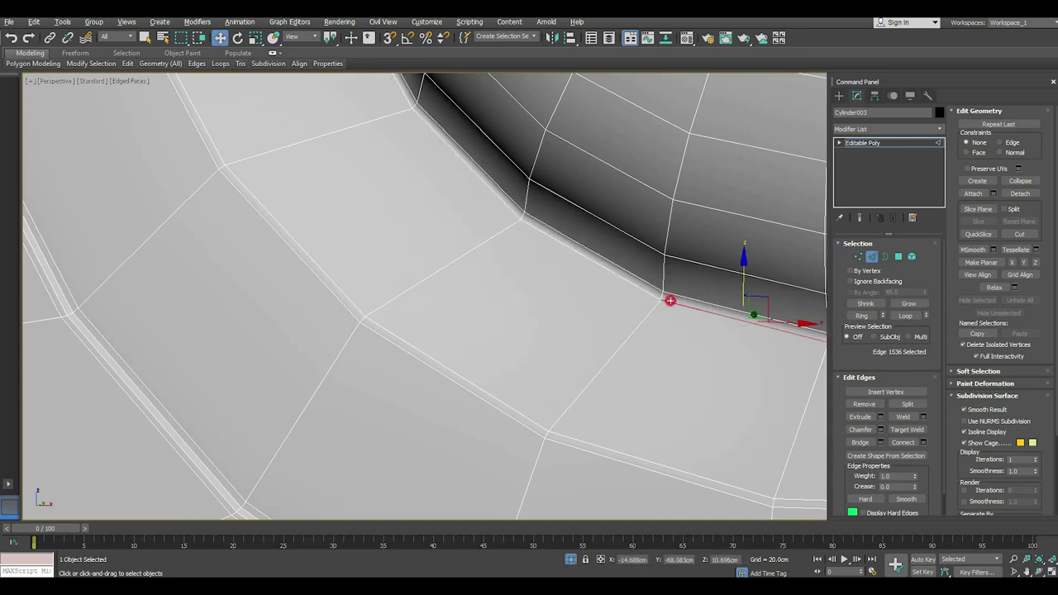
# Remove a narrow-strip edge loop, then undo that removal
pyautogui.doubleClick(671, 300)
pyautogui.hotkey('ctrl', 'BackSpace')
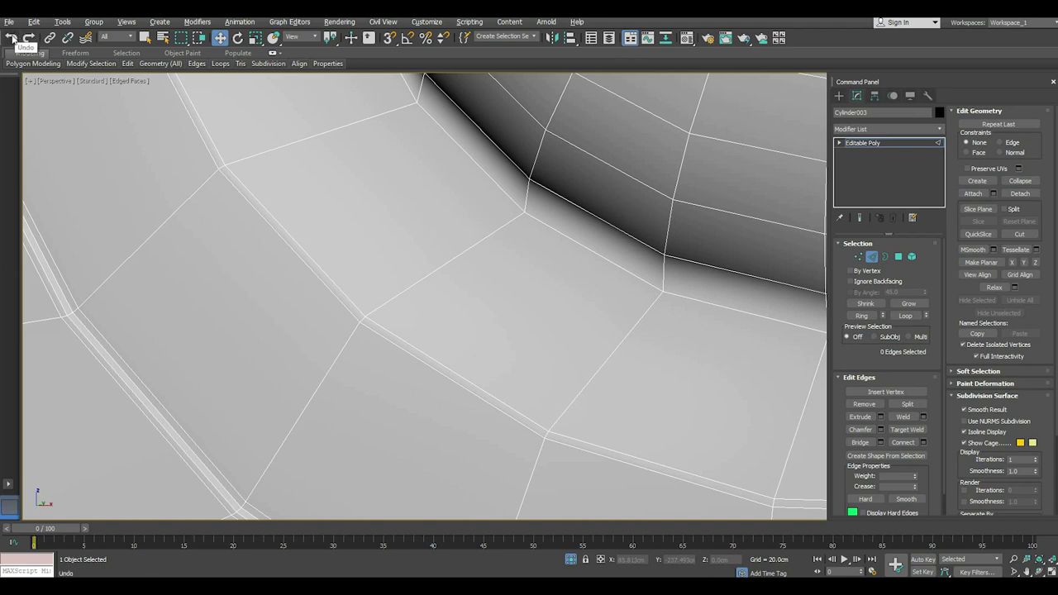
pyautogui.click(12, 38)
pyautogui.scroll(-3, 471, 199)
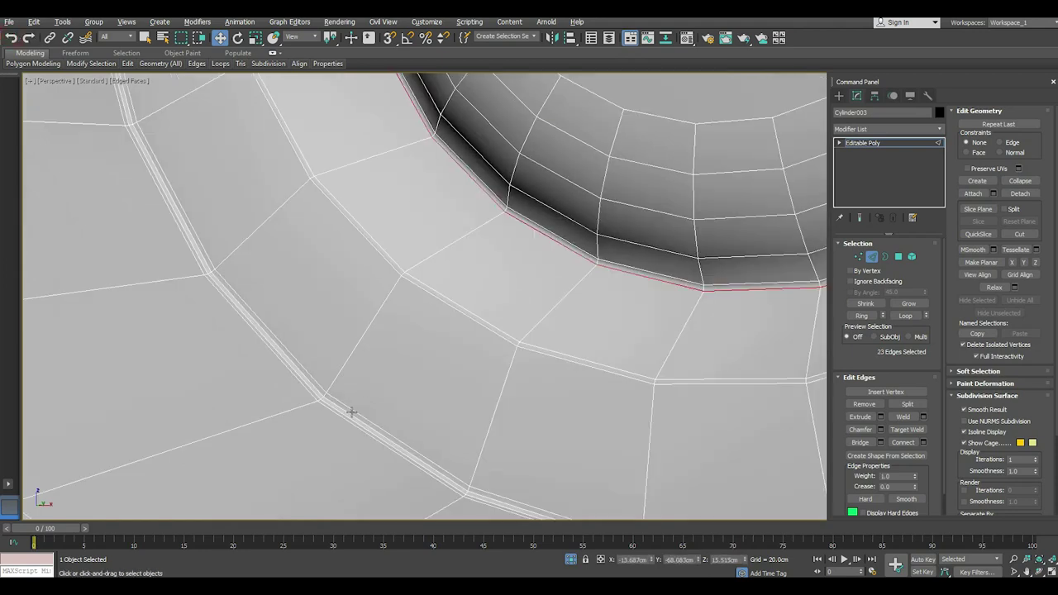
# Review the lower strip's loops, then remove the edge loop along the inner rim
pyautogui.doubleClick(351, 412)
pyautogui.keyDown('ctrl'); pyautogui.doubleClick(339, 415); pyautogui.keyUp('ctrl')
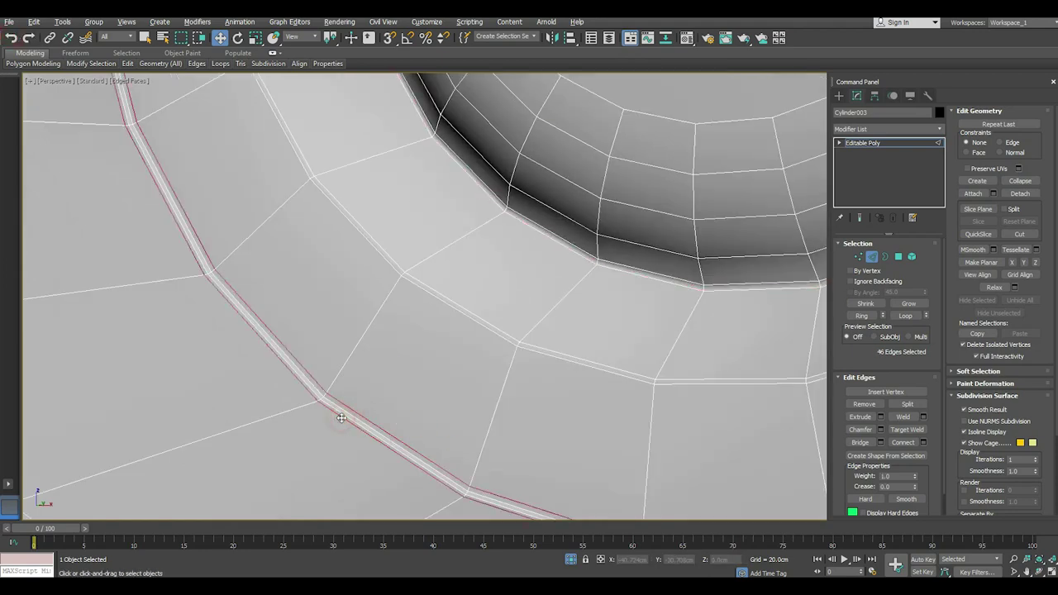
pyautogui.click(341, 414)
pyautogui.scroll(-5, 378, 352)
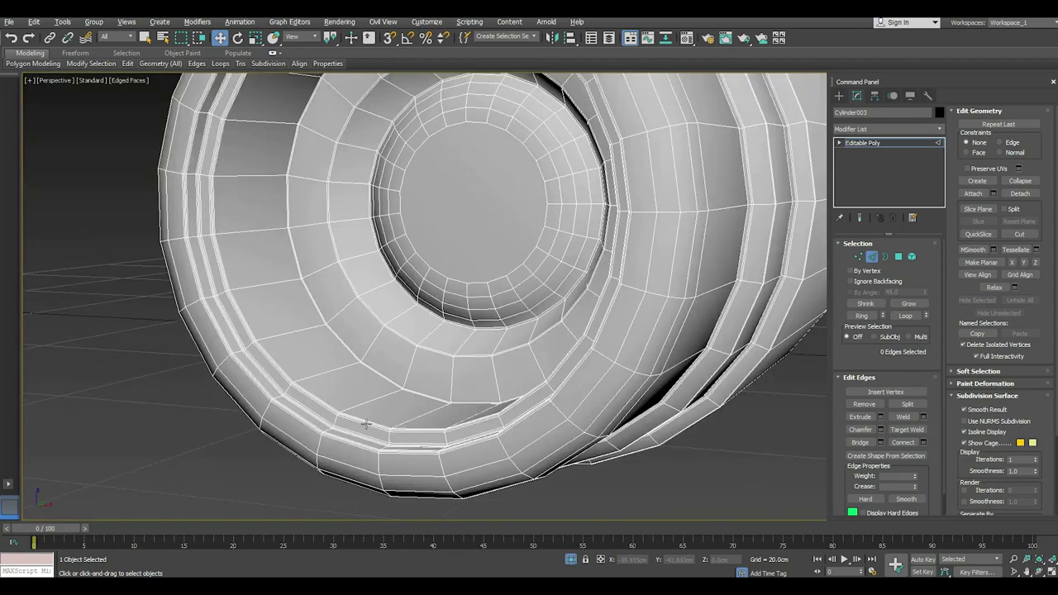
pyautogui.scroll(8, 408, 390)
pyautogui.doubleClick(406, 388)
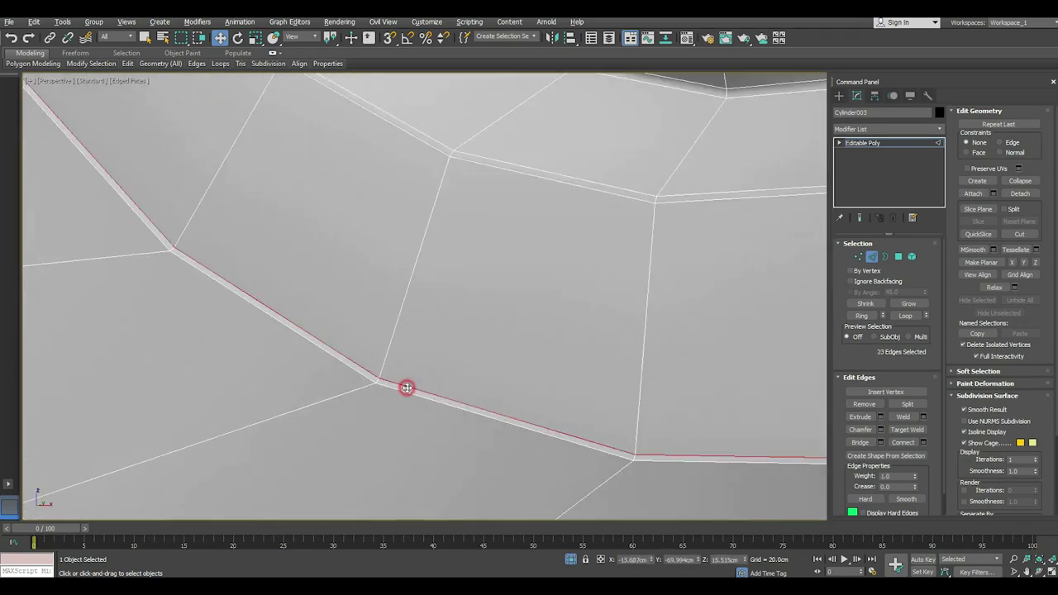
pyautogui.scroll(-6, 401, 385)
pyautogui.scroll(4, 466, 296)
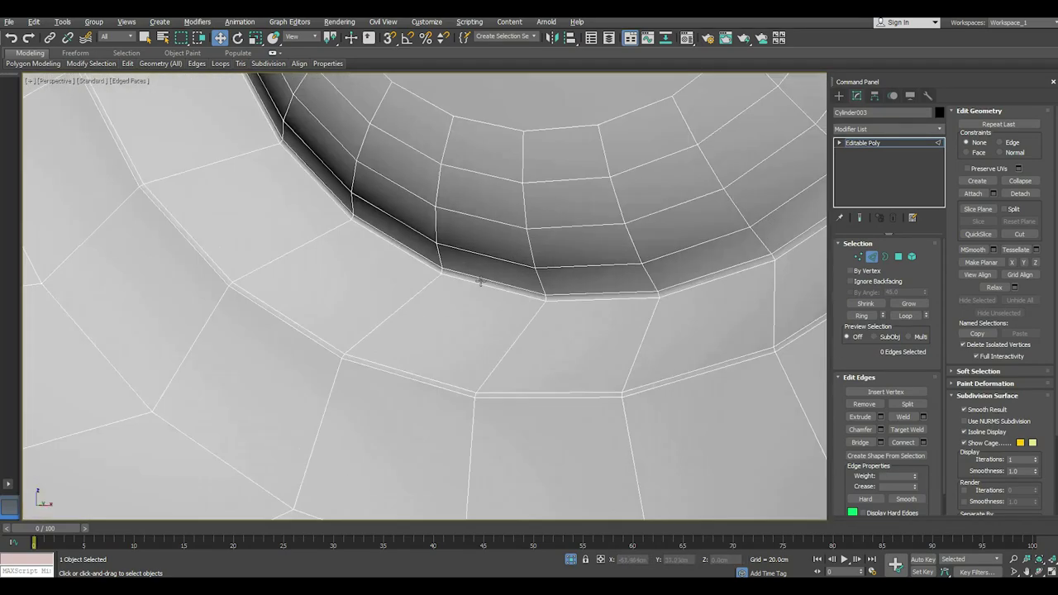
pyautogui.doubleClick(480, 277)
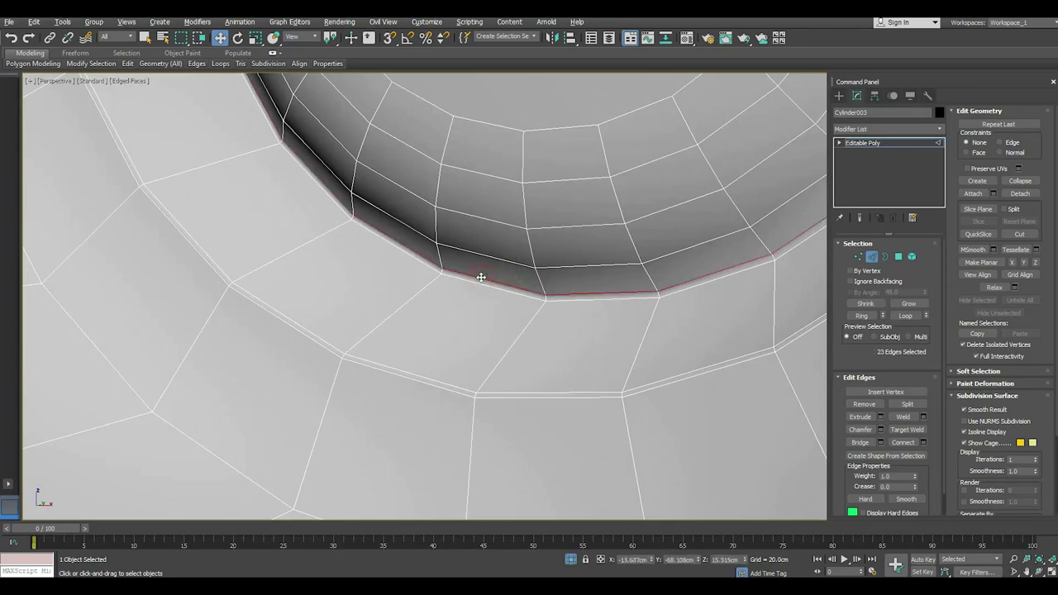
pyautogui.hotkey('ctrl', 'BackSpace')
pyautogui.scroll(-5, 360, 417)
# Remove four edge loops from the lower rim bevel and rim step
pyautogui.scroll(2, 361, 382)
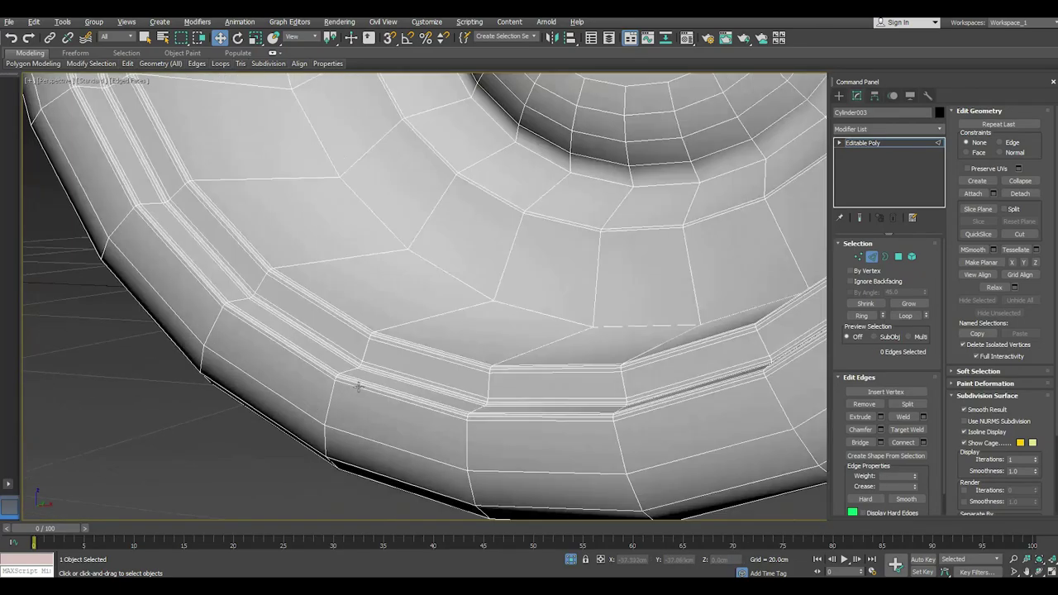
pyautogui.doubleClick(358, 385)
pyautogui.scroll(2, 361, 396)
pyautogui.scroll(2, 380, 382)
pyautogui.scroll(2, 390, 372)
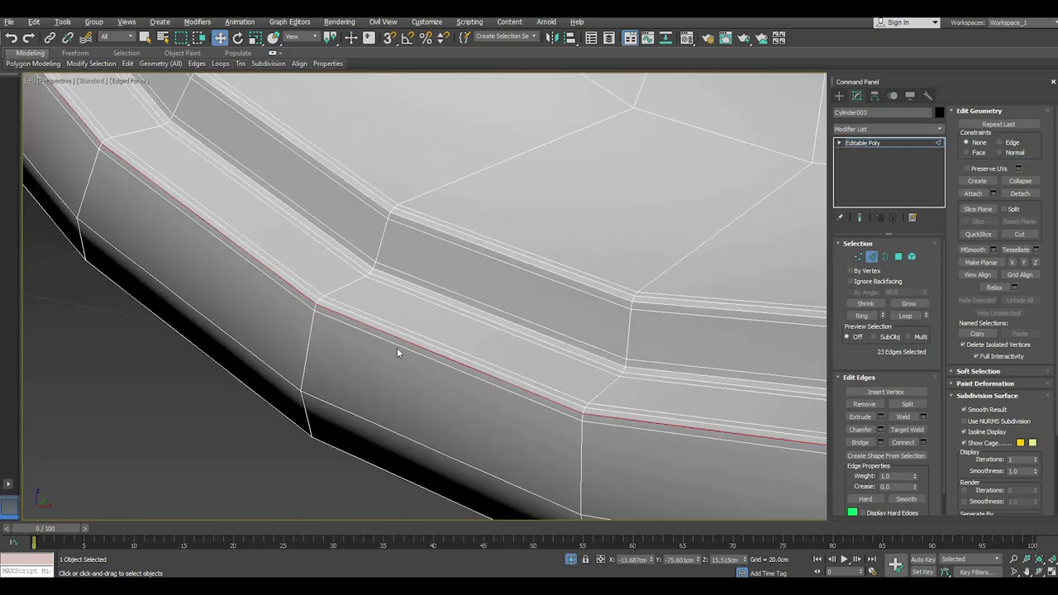
pyautogui.doubleClick(402, 333)
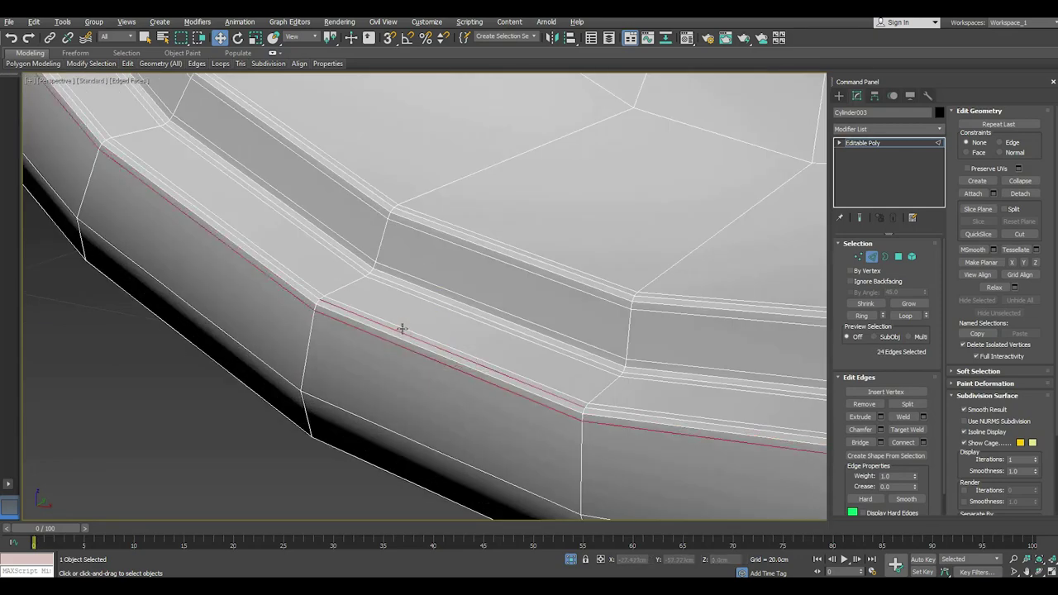
pyautogui.doubleClick(402, 328)
pyautogui.hotkey('ctrl', 'BackSpace')
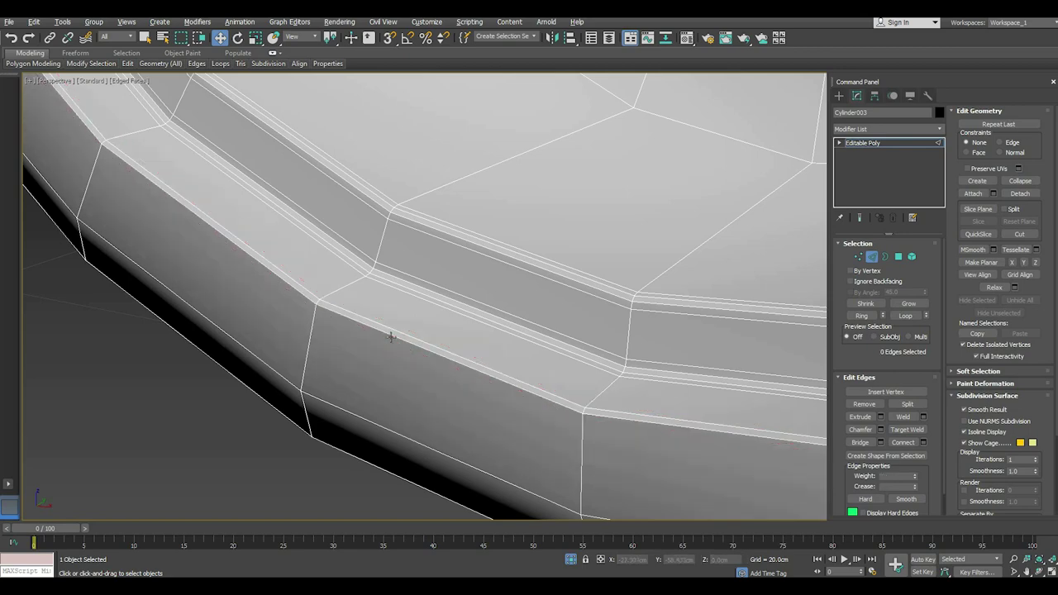
pyautogui.doubleClick(388, 331)
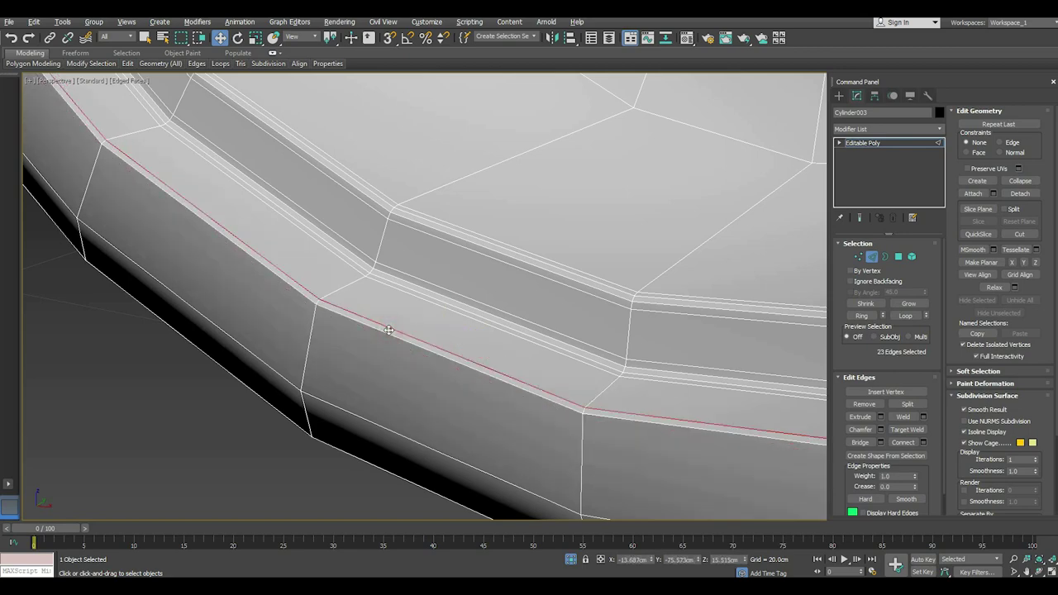
pyautogui.hotkey('ctrl', 'BackSpace')
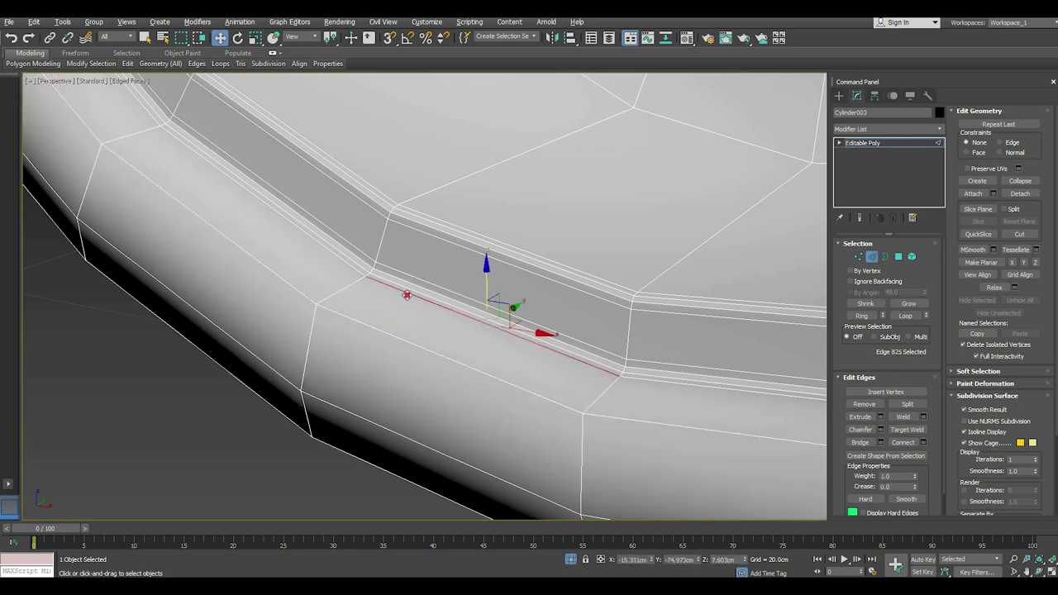
pyautogui.doubleClick(407, 291)
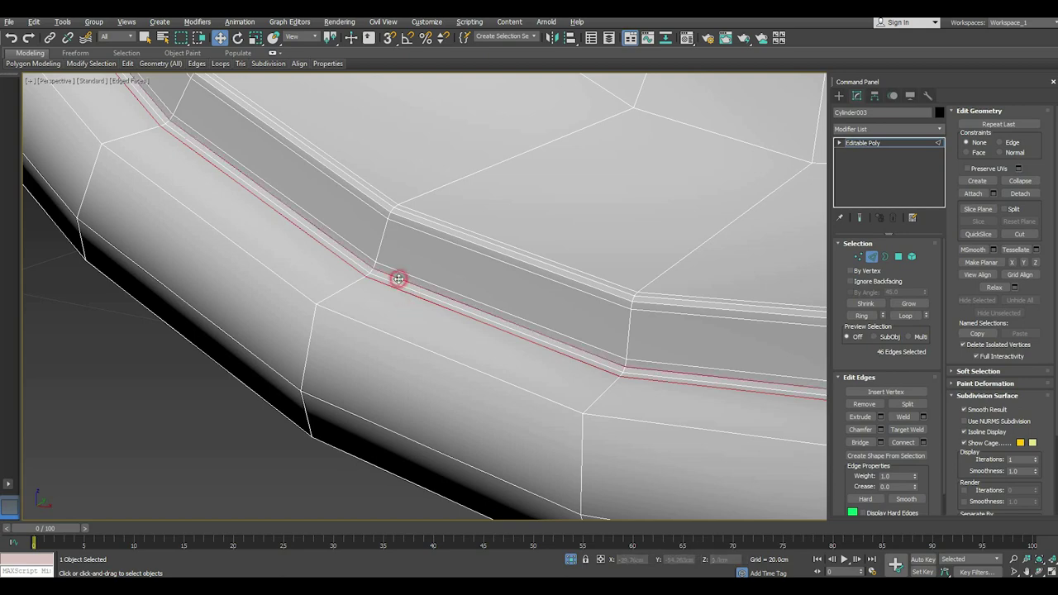
pyautogui.hotkey('ctrl', 'BackSpace')
pyautogui.doubleClick(398, 274)
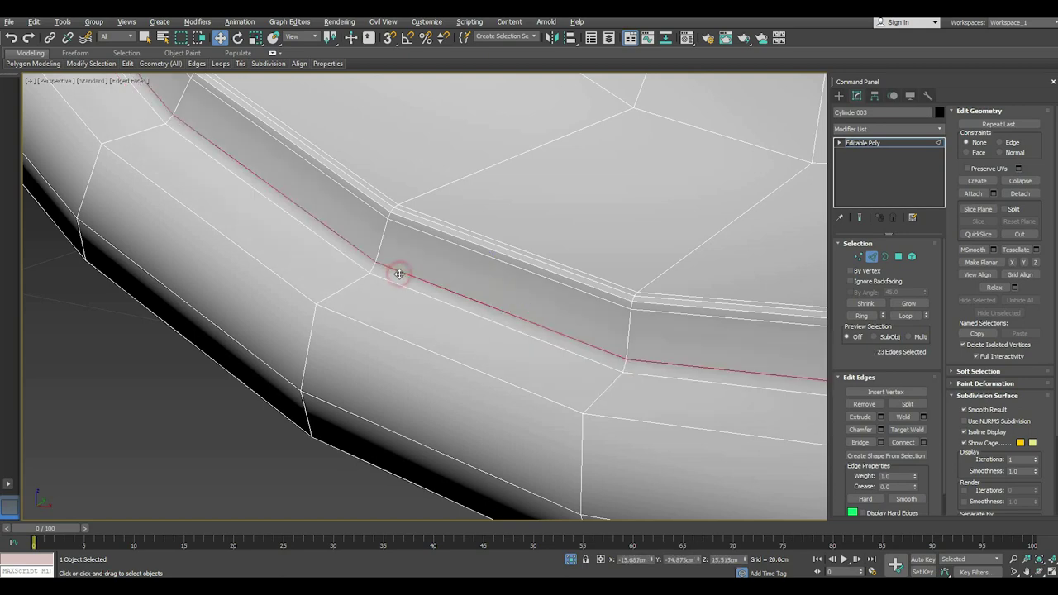
pyautogui.hotkey('ctrl', 'BackSpace')
# Remove the paired rim bevel loops and the remaining rim edge loops
pyautogui.scroll(-4, 354, 298)
pyautogui.scroll(5, 418, 288)
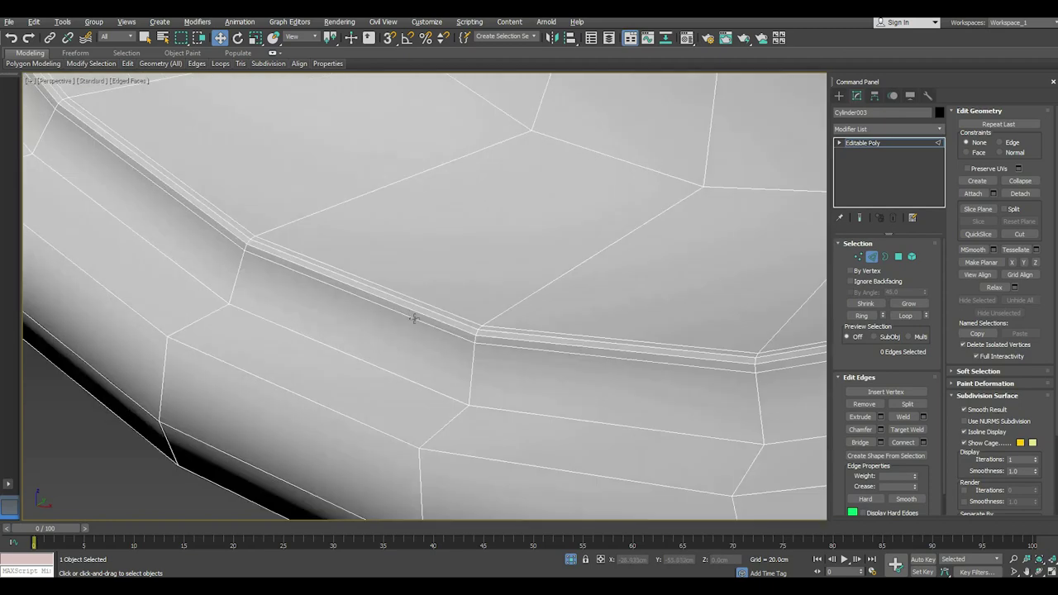
pyautogui.doubleClick(413, 314)
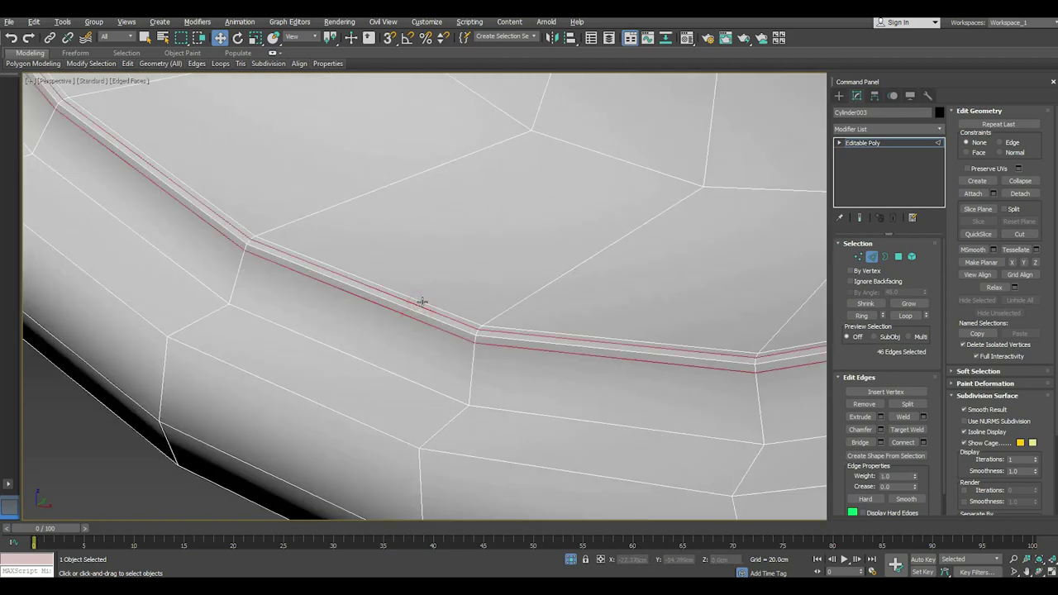
pyautogui.doubleClick(421, 303)
pyautogui.hotkey('ctrl', 'BackSpace')
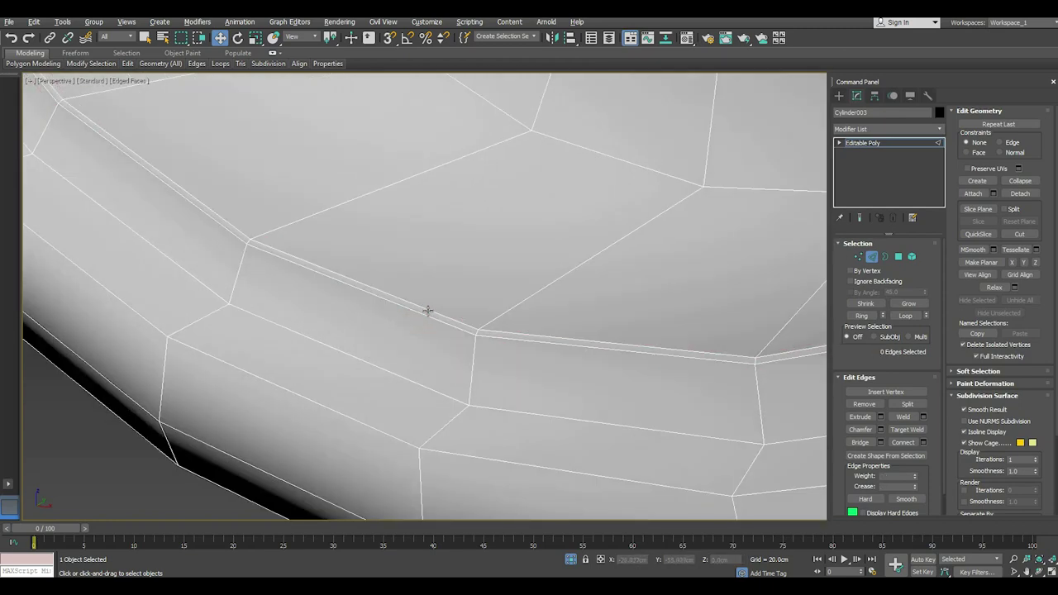
pyautogui.doubleClick(428, 309)
pyautogui.hotkey('ctrl', 'BackSpace')
pyautogui.scroll(-5, 405, 330)
pyautogui.scroll(-3, 389, 348)
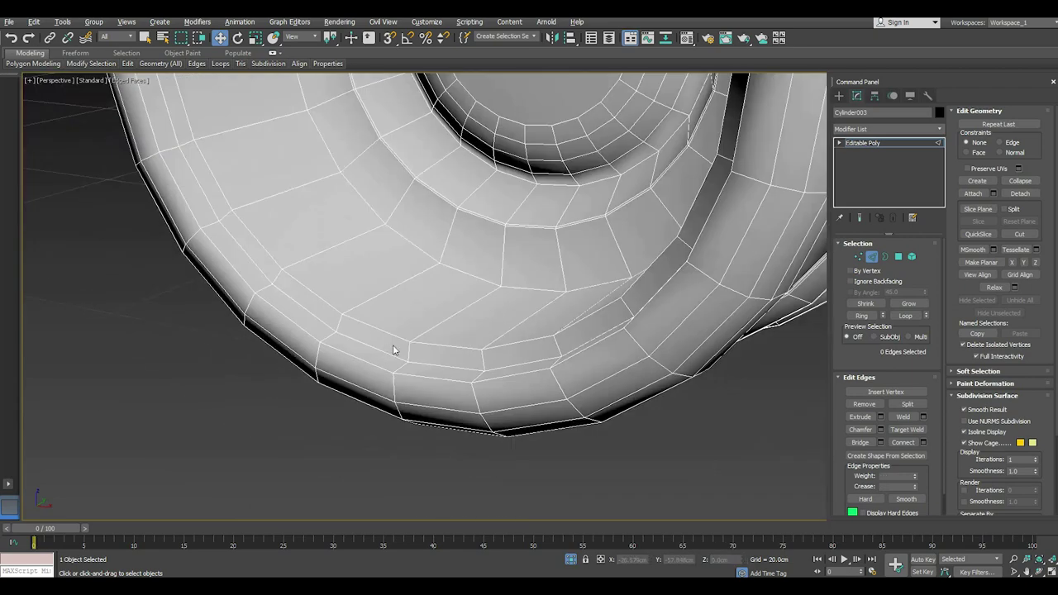
pyautogui.scroll(5, 544, 223)
pyautogui.doubleClick(541, 235)
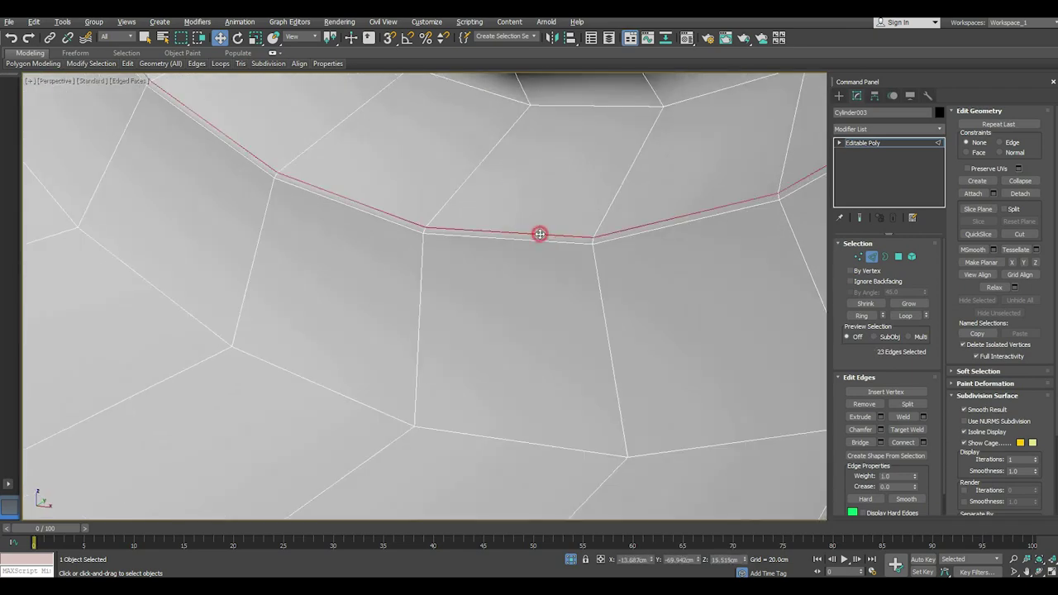
pyautogui.hotkey('ctrl', 'BackSpace')
# Remove another rim loop plus edge loops on the middle, right and left folds
pyautogui.scroll(-5, 564, 230)
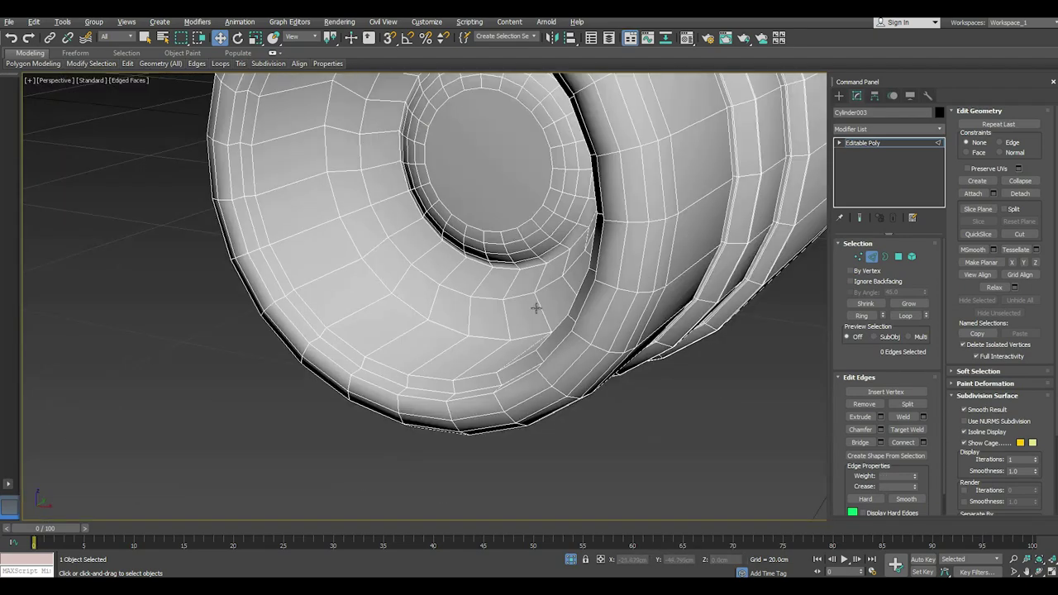
pyautogui.scroll(-3, 536, 290)
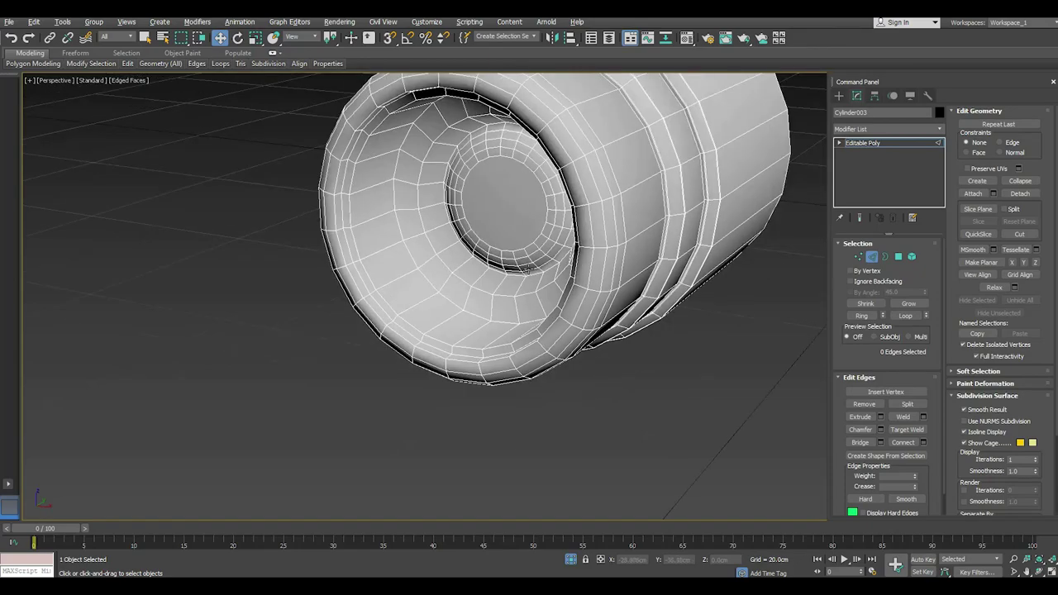
pyautogui.keyDown('alt'); pyautogui.moveTo(513, 248); pyautogui.dragTo(553, 226, button='middle'); pyautogui.keyUp('alt')
pyautogui.doubleClick(553, 226)
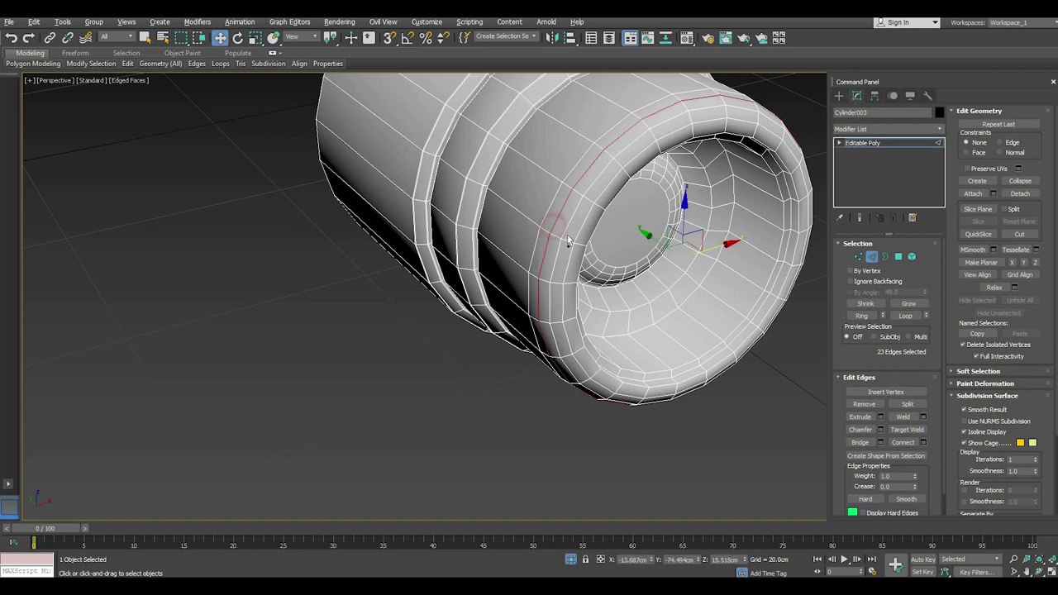
pyautogui.doubleClick(570, 253)
pyautogui.hotkey('ctrl', 'BackSpace')
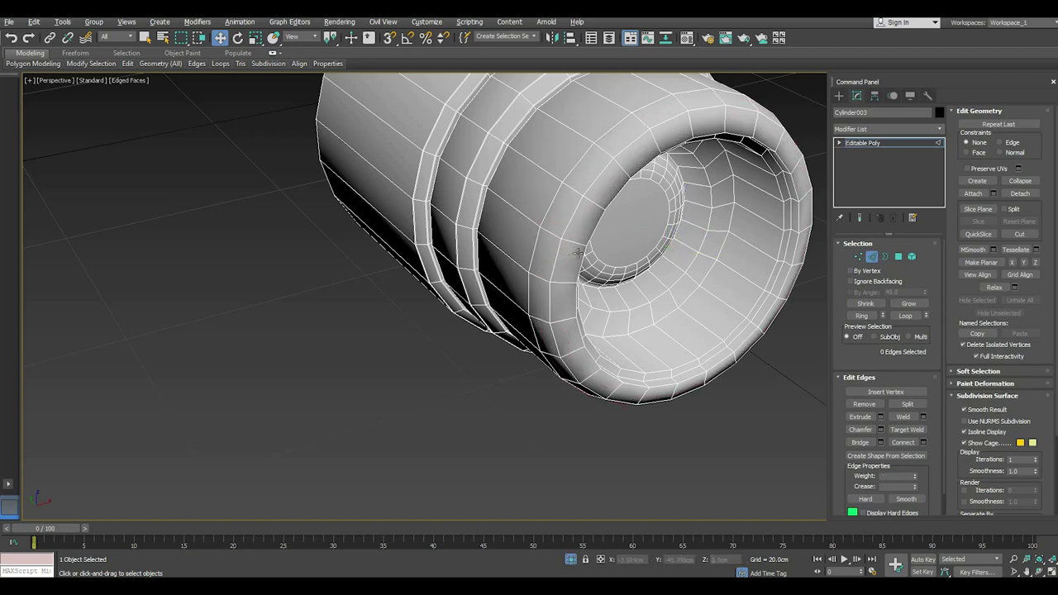
pyautogui.keyDown('alt'); pyautogui.moveTo(578, 252); pyautogui.dragTo(493, 267, button='middle'); pyautogui.keyUp('alt')
pyautogui.scroll(5, 474, 245)
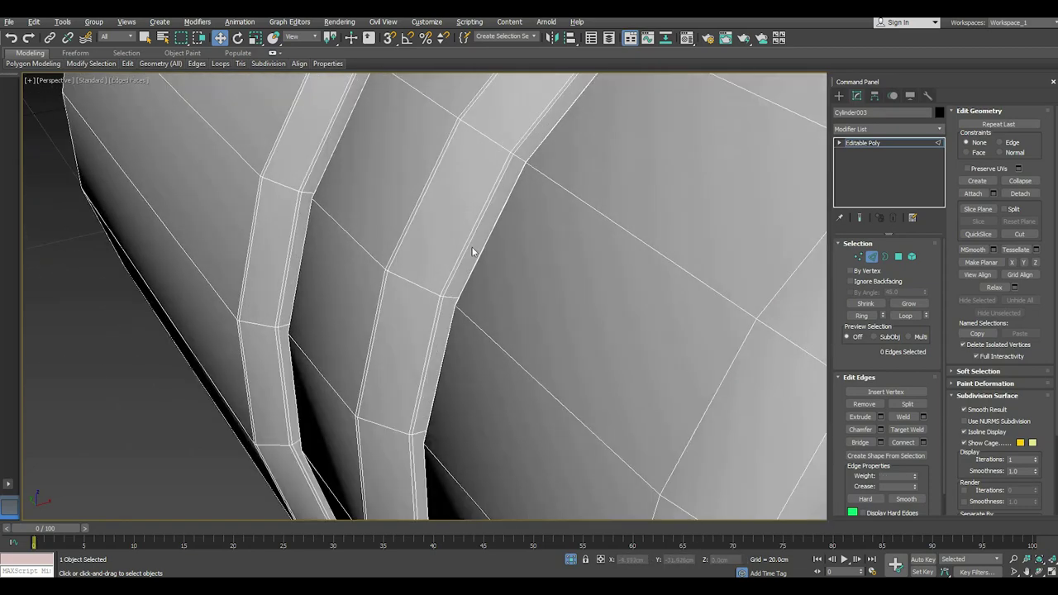
pyautogui.doubleClick(470, 245)
pyautogui.hotkey('ctrl', 'BackSpace')
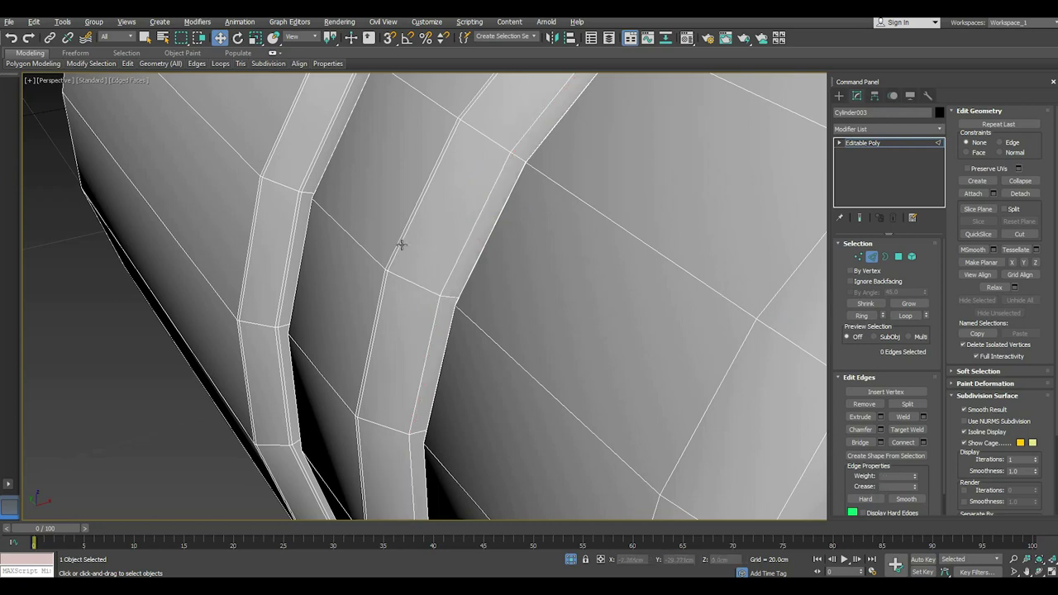
pyautogui.doubleClick(402, 243)
pyautogui.hotkey('ctrl', 'BackSpace')
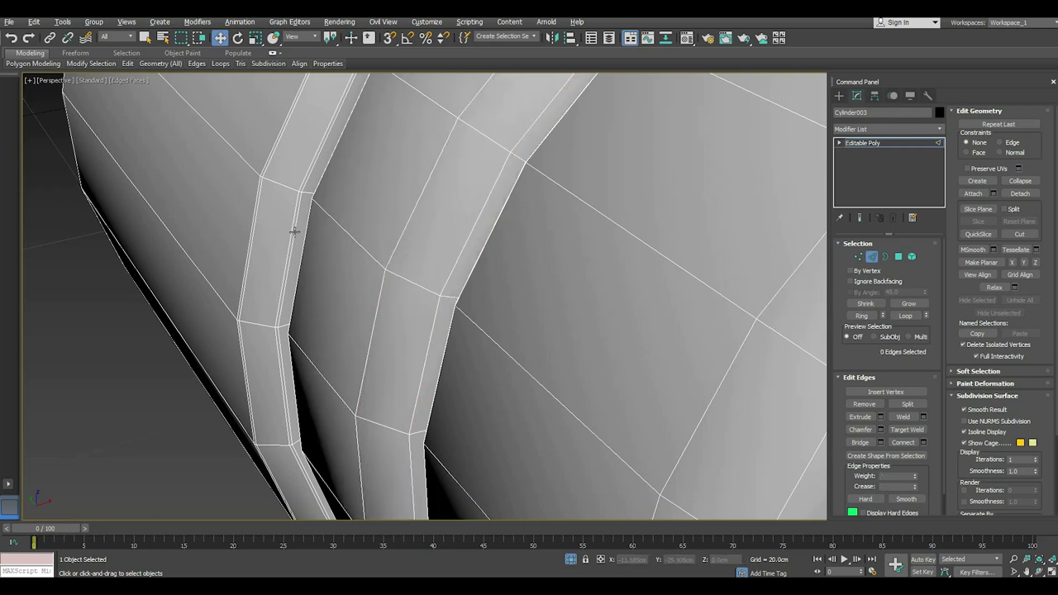
pyautogui.doubleClick(294, 232)
pyautogui.hotkey('ctrl', 'BackSpace')
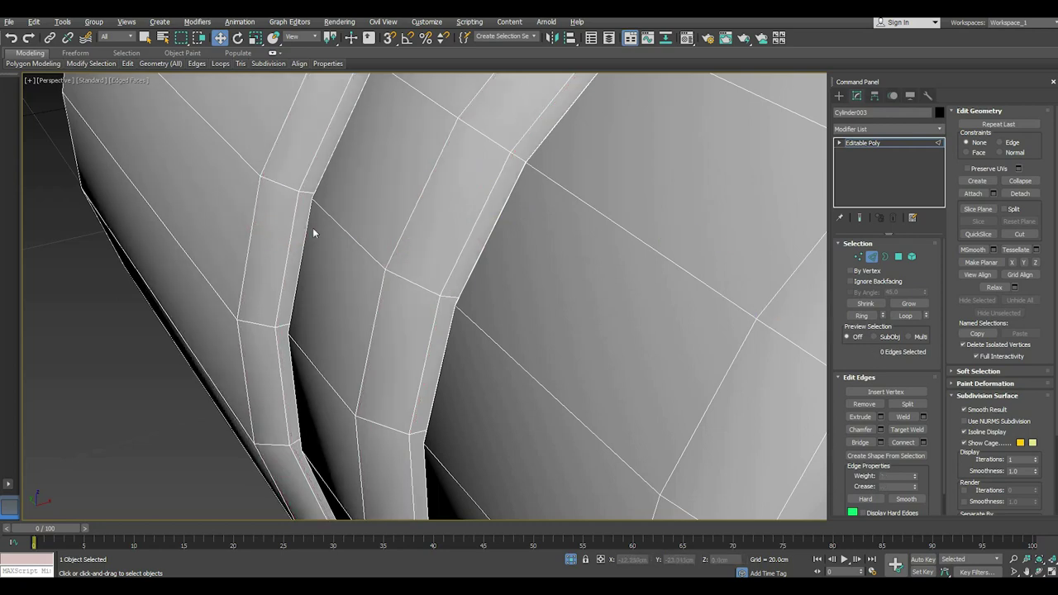
# Remove both edge loops along the cylinder's groove
pyautogui.scroll(-5, 312, 232)
pyautogui.moveTo(413, 272)
pyautogui.keyDown('alt'); pyautogui.mouseDown(button='middle')
pyautogui.moveTo(521, 272)
pyautogui.moveTo(690, 234)
pyautogui.mouseUp(button='middle'); pyautogui.keyUp('alt')
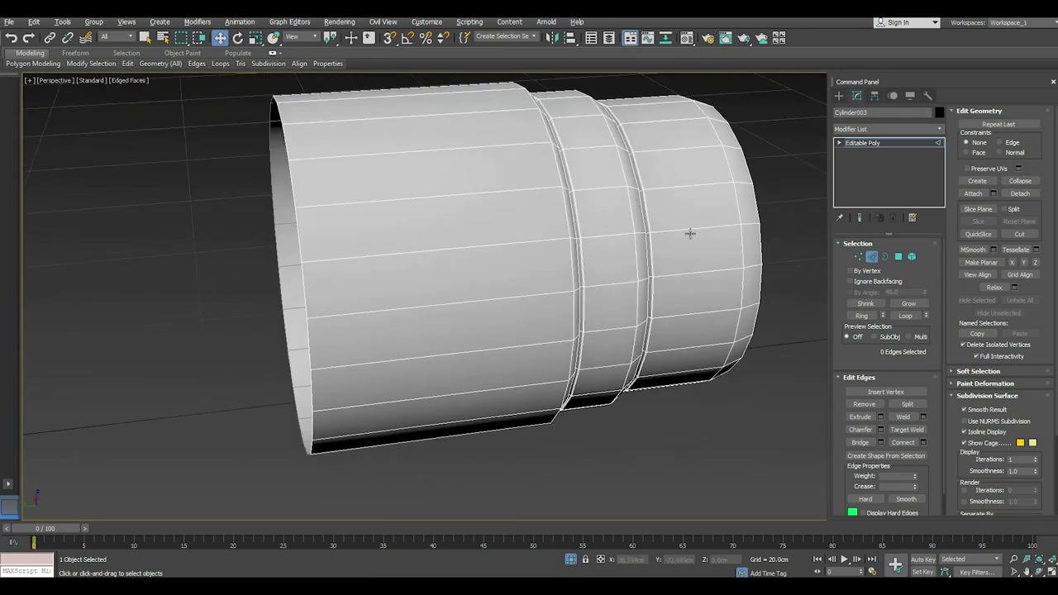
pyautogui.scroll(5, 652, 226)
pyautogui.doubleClick(631, 234)
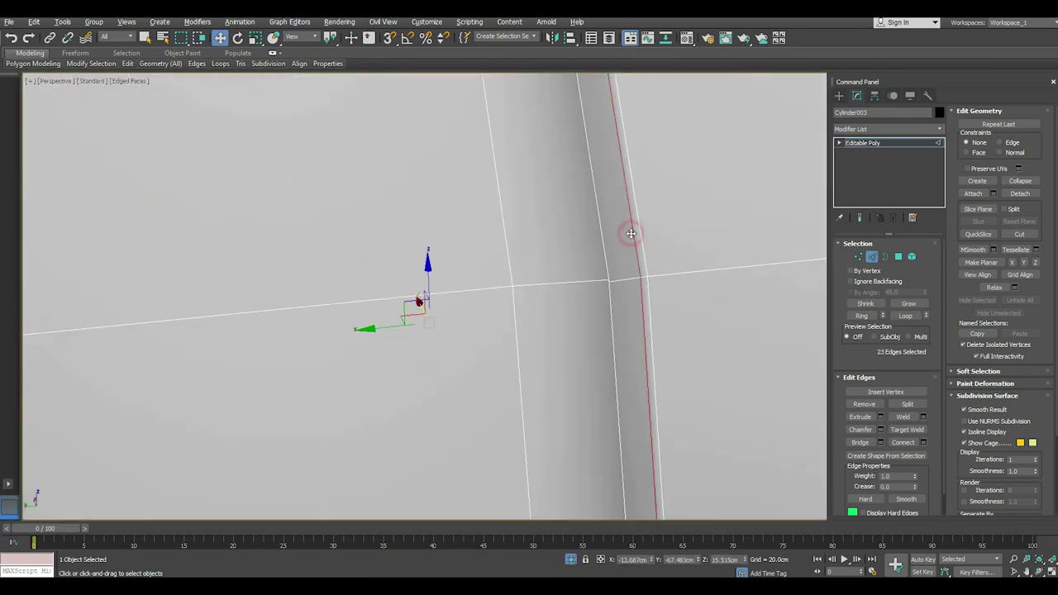
pyautogui.hotkey('ctrl', 'BackSpace')
pyautogui.scroll(-3, 509, 259)
pyautogui.scroll(2, 434, 284)
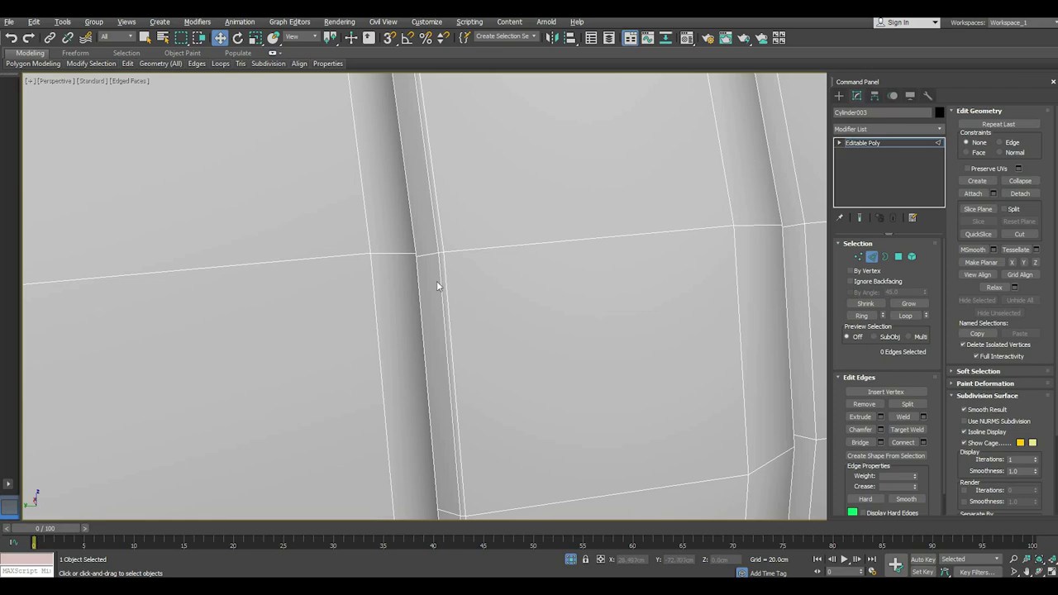
pyautogui.doubleClick(436, 280)
pyautogui.hotkey('ctrl', 'BackSpace')
pyautogui.scroll(-5, 443, 281)
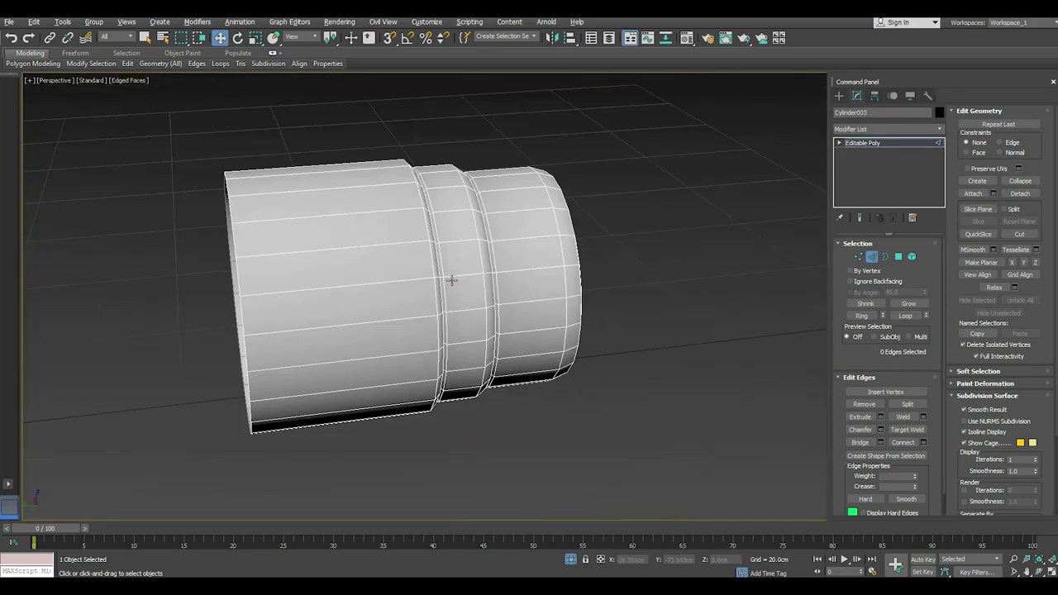
# Remove the inner edge loops inside the cylinder's open end
pyautogui.keyDown('alt'); pyautogui.moveTo(449, 279); pyautogui.dragTo(331, 259, button='middle'); pyautogui.keyUp('alt')
pyautogui.scroll(3, 331, 258)
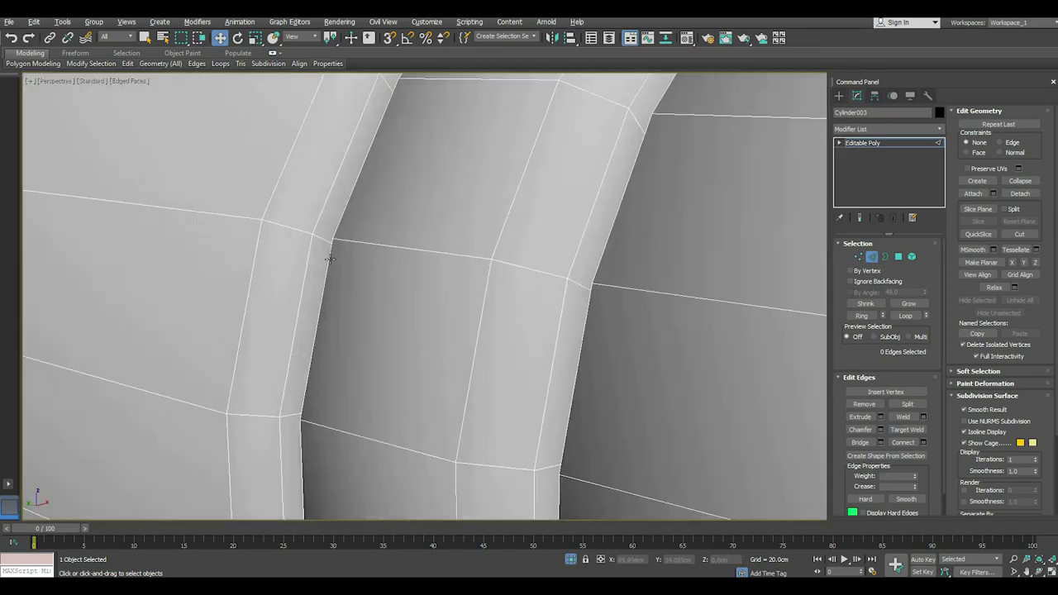
pyautogui.scroll(-3, 331, 258)
pyautogui.scroll(-2, 357, 264)
pyautogui.moveTo(380, 267)
pyautogui.keyDown('alt'); pyautogui.mouseDown(button='middle')
pyautogui.moveTo(423, 272)
pyautogui.moveTo(337, 265)
pyautogui.mouseUp(button='middle'); pyautogui.keyUp('alt')
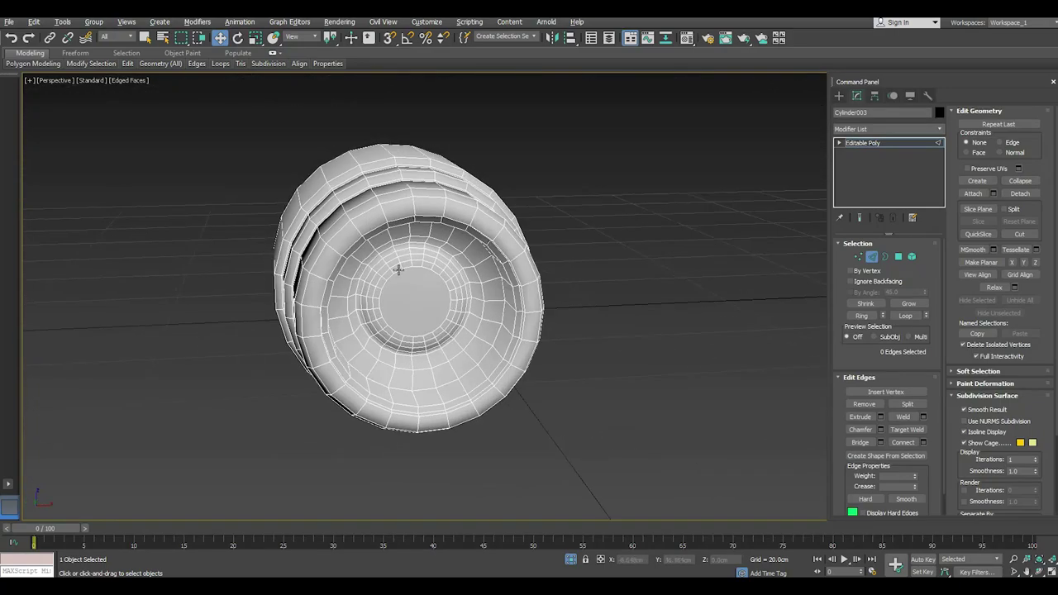
pyautogui.scroll(3, 334, 265)
pyautogui.doubleClick(374, 267)
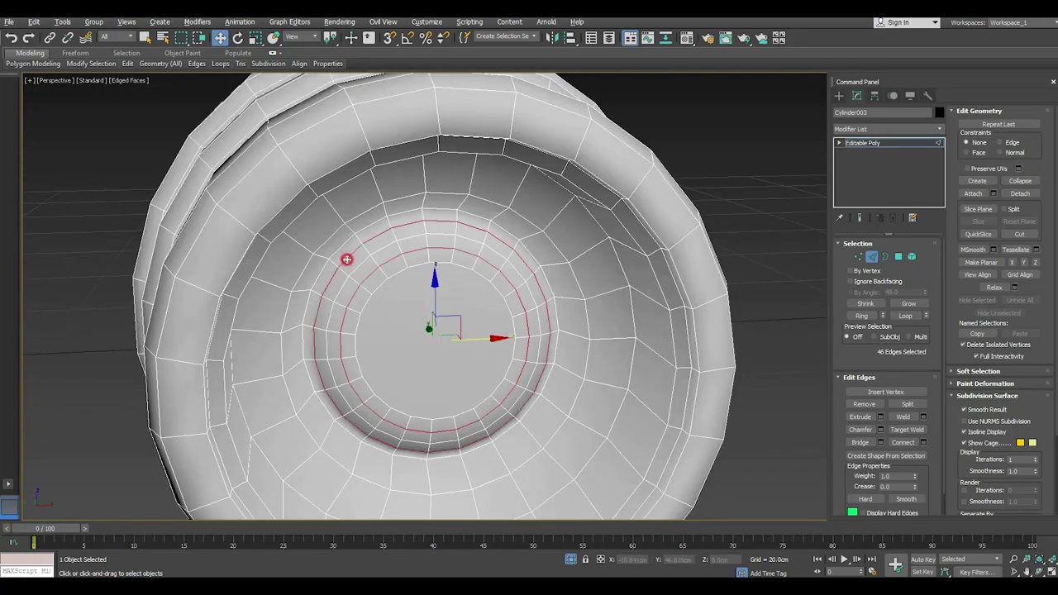
pyautogui.hotkey('ctrl', 'BackSpace')
pyautogui.scroll(-5, 413, 258)
pyautogui.moveTo(437, 309)
pyautogui.keyDown('alt'); pyautogui.mouseDown(button='middle')
pyautogui.moveTo(337, 274)
pyautogui.moveTo(487, 273)
pyautogui.moveTo(548, 316)
pyautogui.moveTo(586, 325)
pyautogui.moveTo(652, 293)
pyautogui.moveTo(675, 267)
pyautogui.moveTo(660, 255)
pyautogui.moveTo(538, 295)
pyautogui.moveTo(479, 276)
pyautogui.moveTo(524, 309)
pyautogui.moveTo(373, 302)
pyautogui.moveTo(384, 294)
pyautogui.moveTo(551, 295)
pyautogui.moveTo(512, 289)
pyautogui.mouseUp(button='middle'); pyautogui.keyUp('alt')
pyautogui.scroll(2, 337, 274)
# Exit Edge level on the cylinder body and bring the full binocular model back into view
pyautogui.click(862, 143)
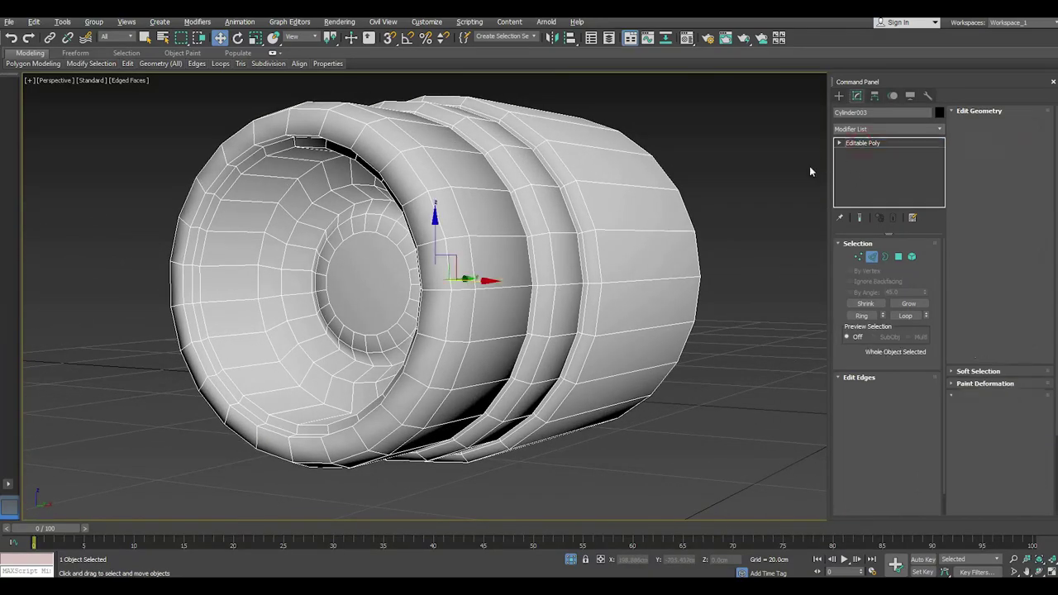
pyautogui.click(570, 560)
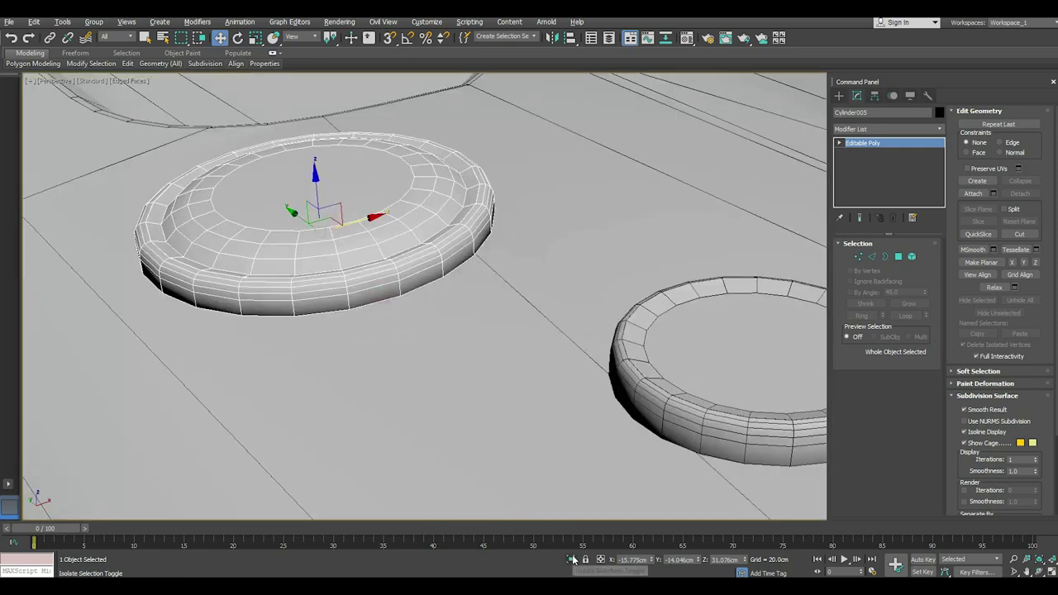
# At Edge level, select the large disc's inner rim edge loop
pyautogui.press('2')
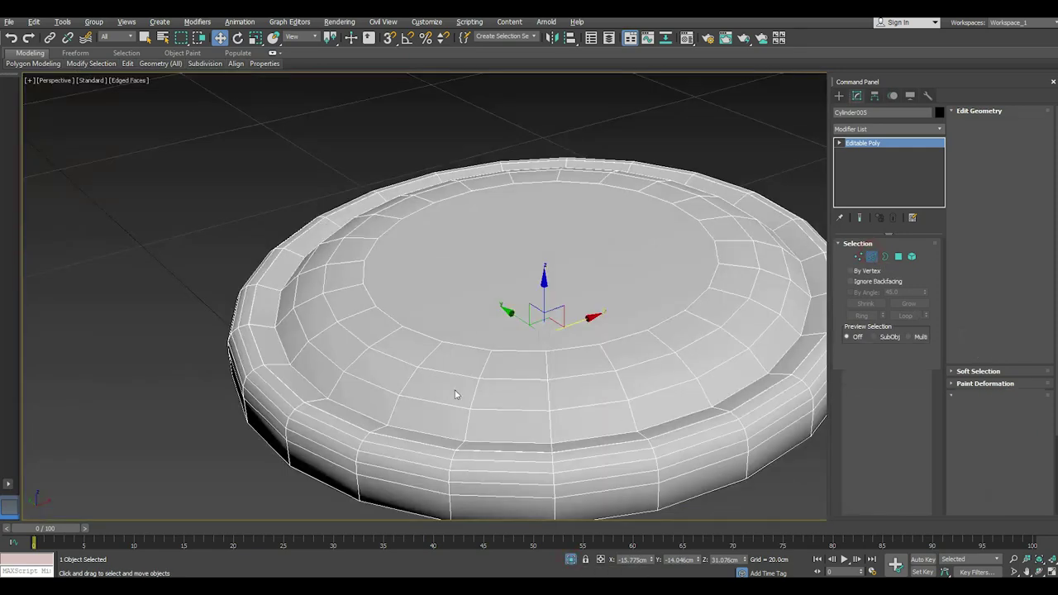
pyautogui.click(379, 444)
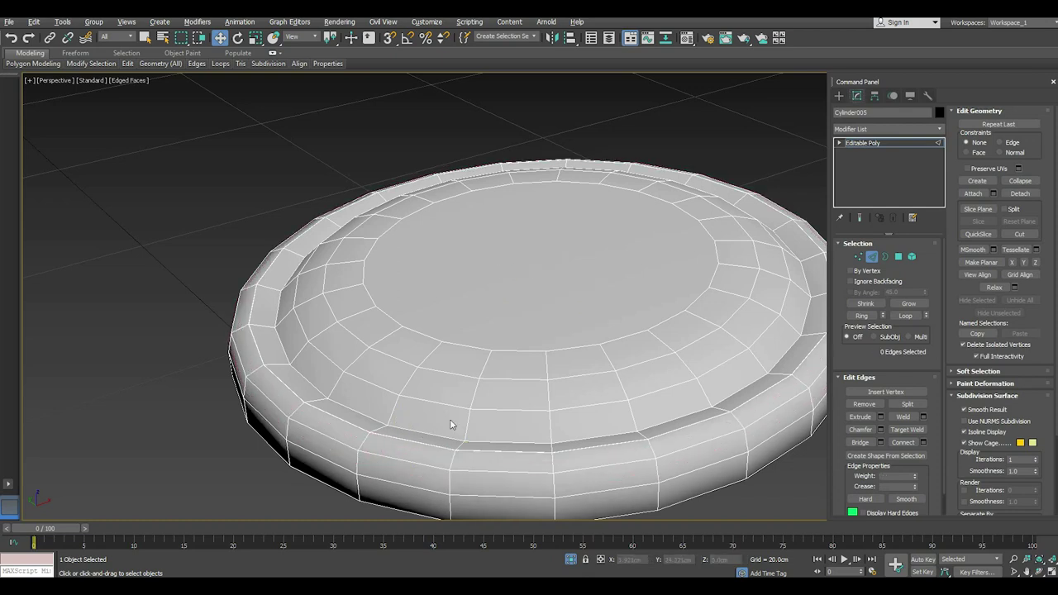
pyautogui.doubleClick(430, 367)
pyautogui.keyDown('alt'); pyautogui.moveTo(482, 370); pyautogui.dragTo(480, 340, button='middle'); pyautogui.keyUp('alt')
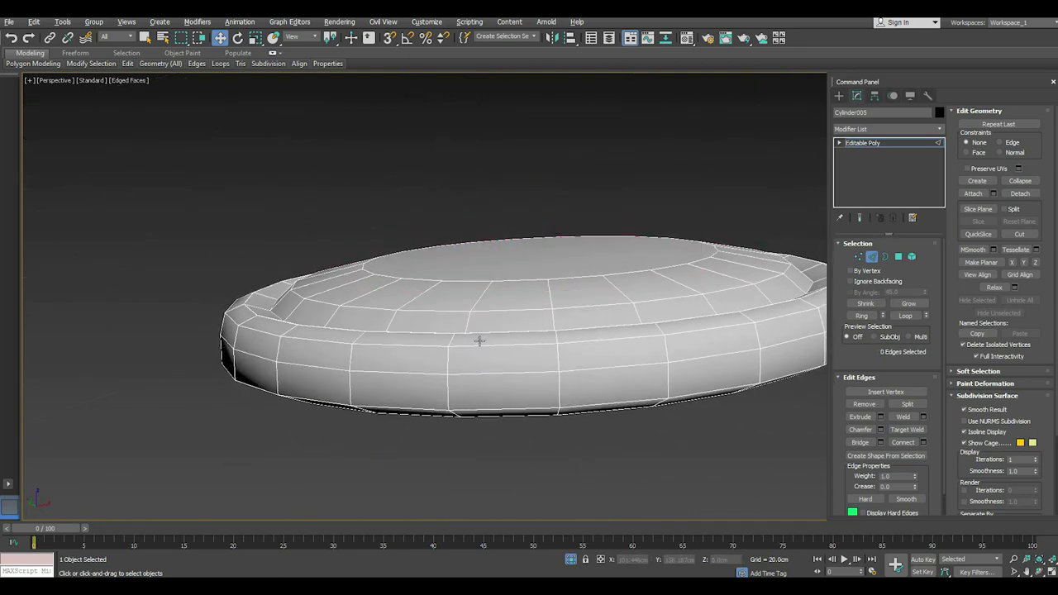
pyautogui.click(10, 39)
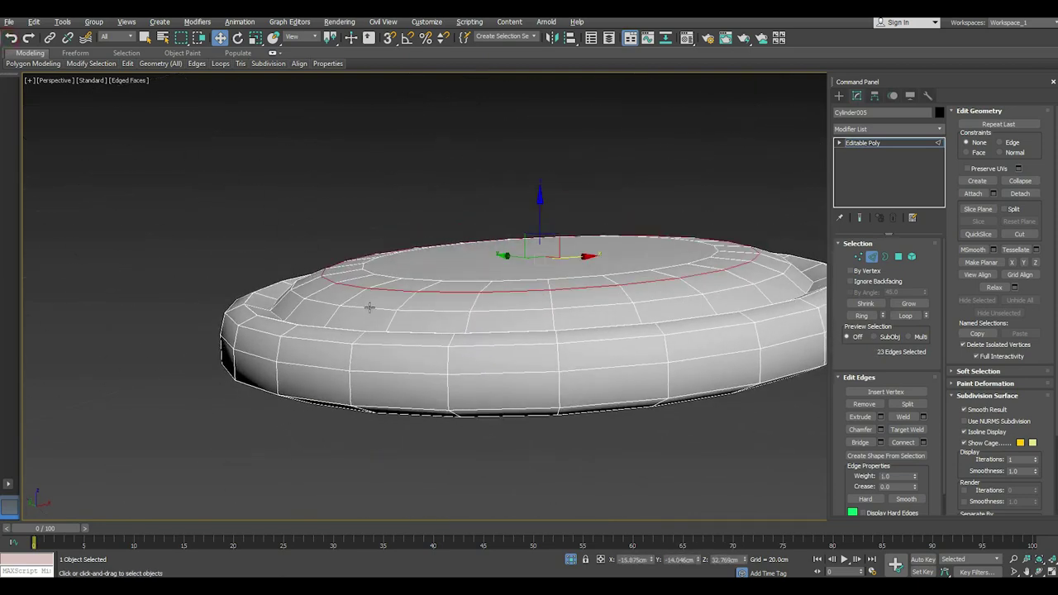
pyautogui.moveTo(370, 307)
pyautogui.keyDown('alt'); pyautogui.mouseDown(button='middle')
pyautogui.moveTo(363, 281)
pyautogui.moveTo(346, 315)
pyautogui.mouseUp(button='middle'); pyautogui.keyUp('alt')
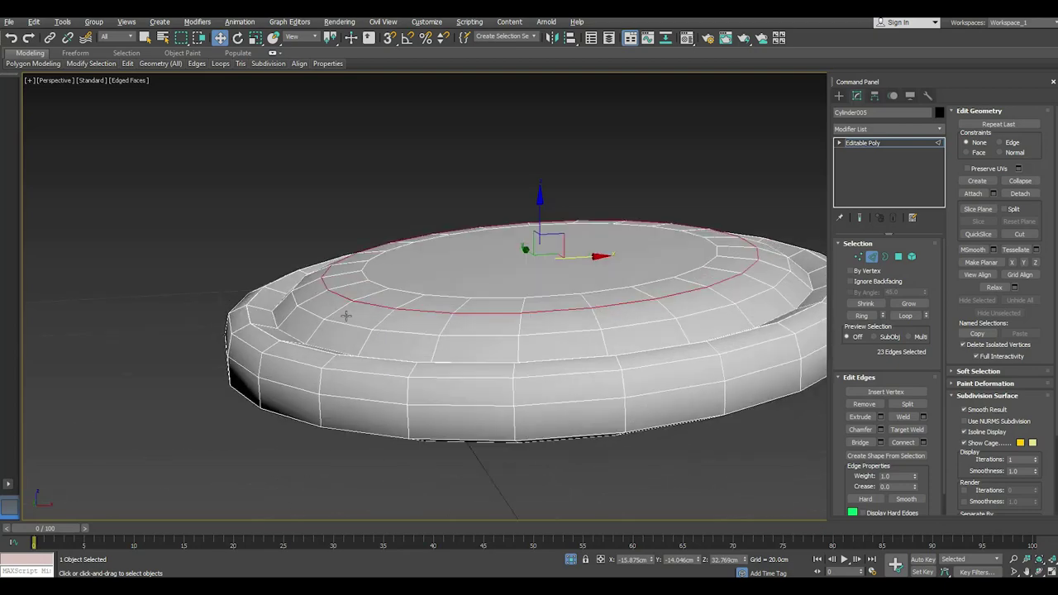
pyautogui.click(335, 394)
pyautogui.doubleClick(336, 394)
pyautogui.click(336, 395)
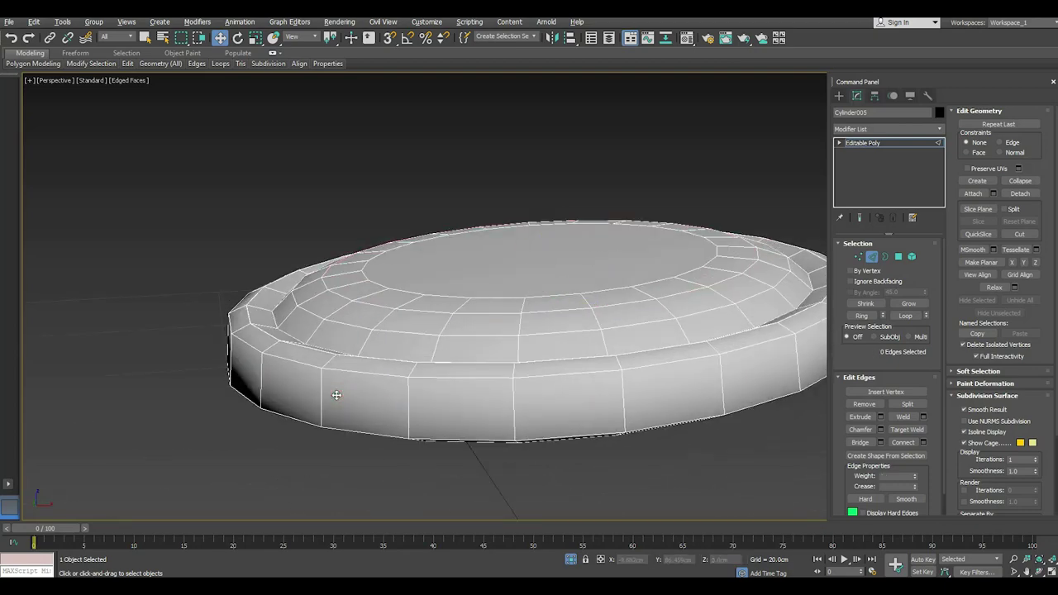
pyautogui.click(10, 39)
# Return Cylinder005 to object level, end isolation, and select the right-hand ring Cylinder008
pyautogui.click(863, 143)
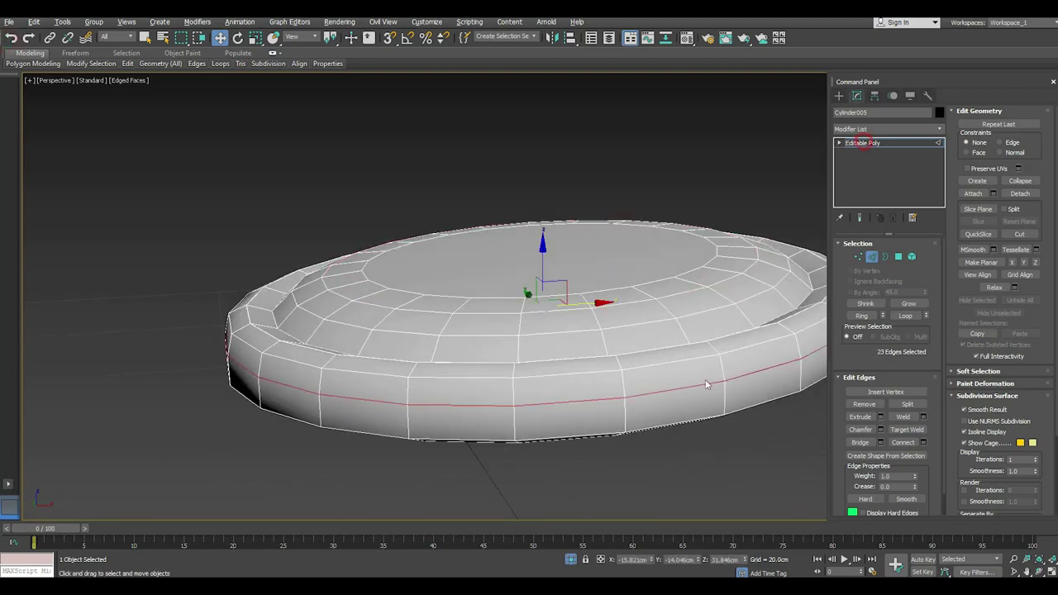
pyautogui.click(571, 560)
pyautogui.click(634, 364)
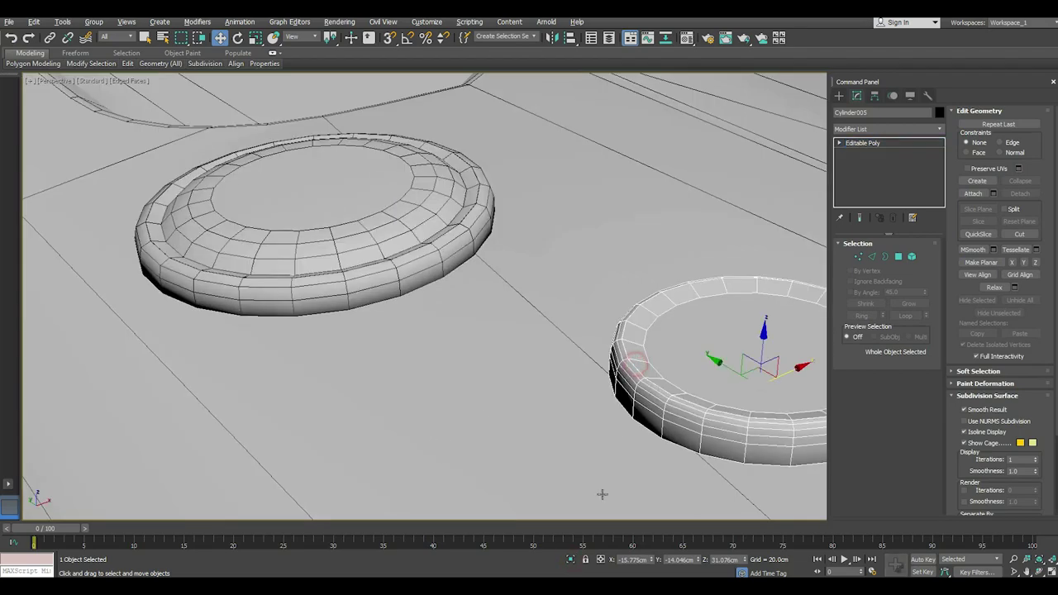
# Isolate Cylinder008 and inspect its middle and rim edge loops at Edge level
pyautogui.click(571, 560)
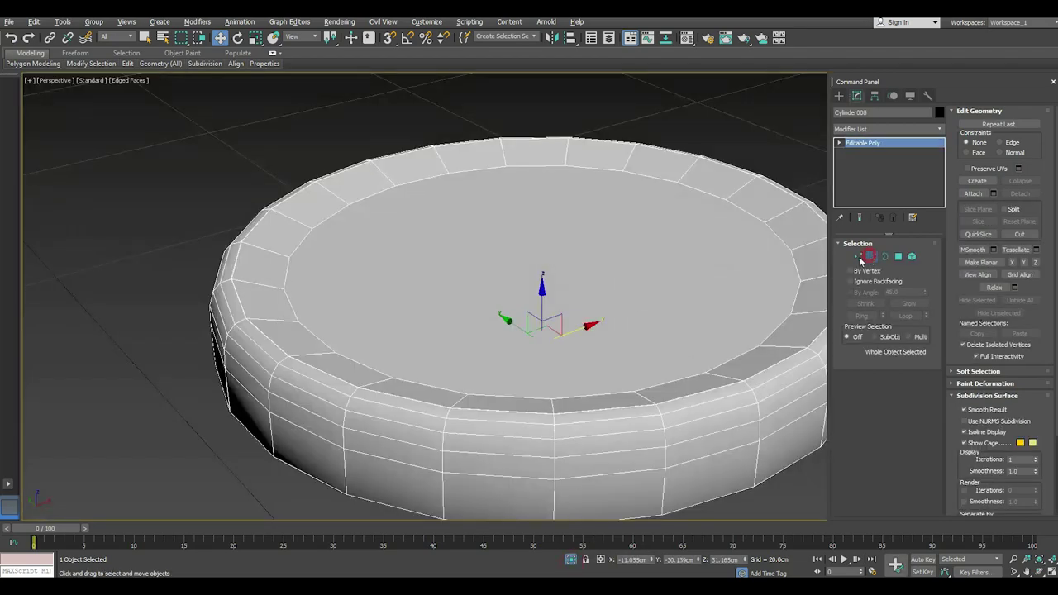
pyautogui.click(871, 256)
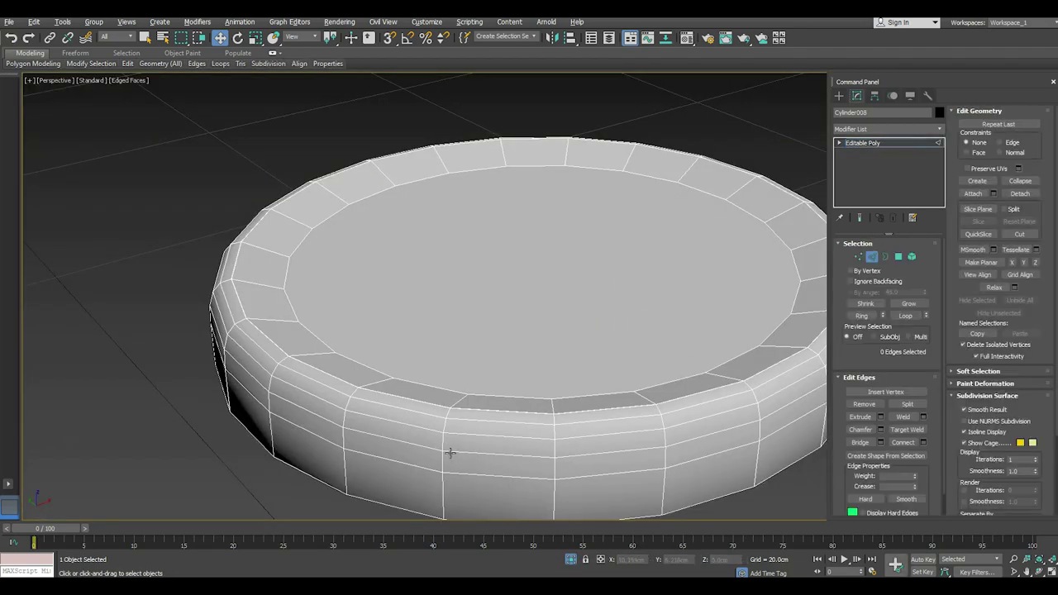
pyautogui.doubleClick(450, 451)
pyautogui.doubleClick(451, 418)
pyautogui.click(419, 408)
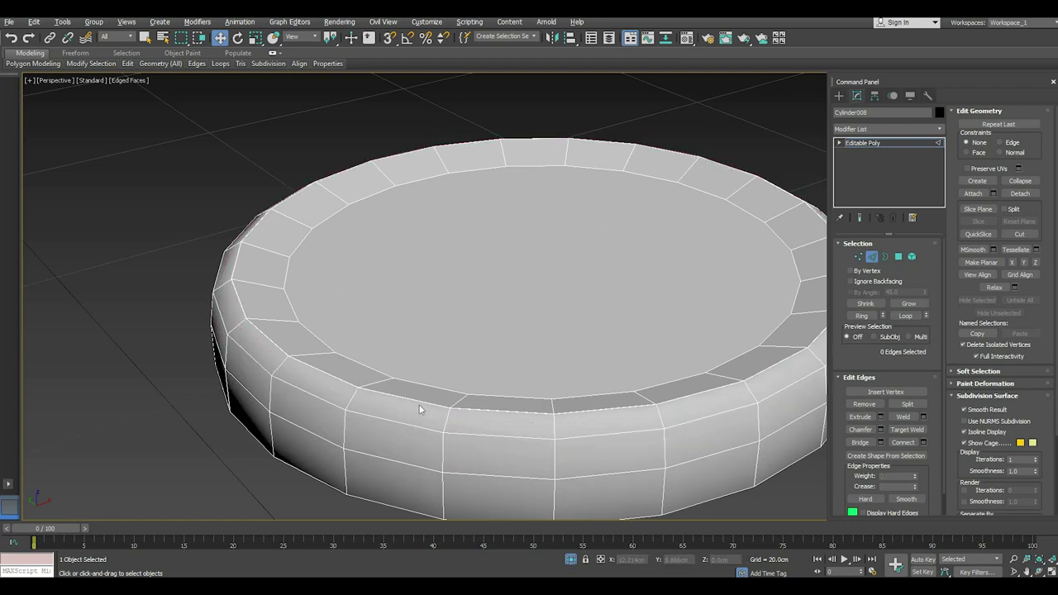
pyautogui.scroll(-2, 352, 383)
pyautogui.scroll(6, 352, 383)
pyautogui.doubleClick(347, 385)
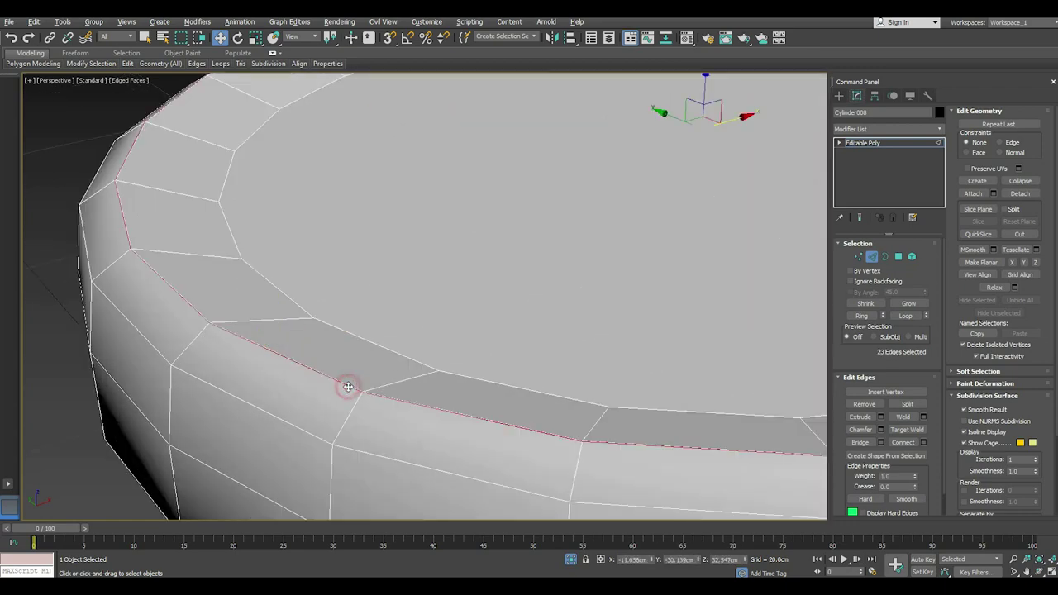
pyautogui.click(287, 344)
pyautogui.scroll(-3, 373, 361)
pyautogui.moveTo(373, 362)
pyautogui.keyDown('alt'); pyautogui.mouseDown(button='middle')
pyautogui.moveTo(364, 307)
pyautogui.moveTo(355, 347)
pyautogui.mouseUp(button='middle'); pyautogui.keyUp('alt')
pyautogui.scroll(2, 338, 358)
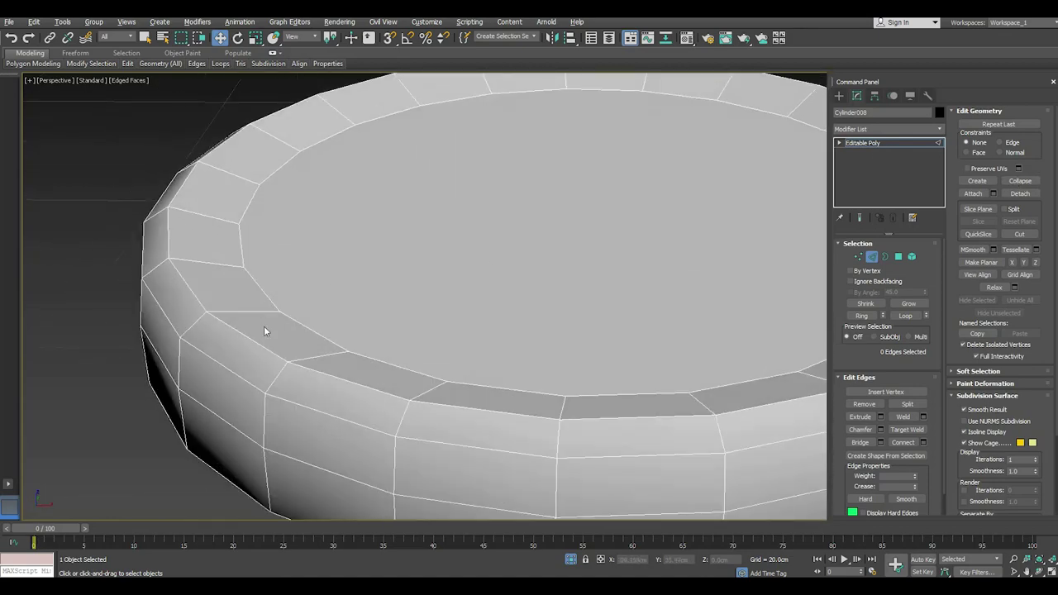
pyautogui.scroll(-3, 263, 329)
pyautogui.click(874, 155)
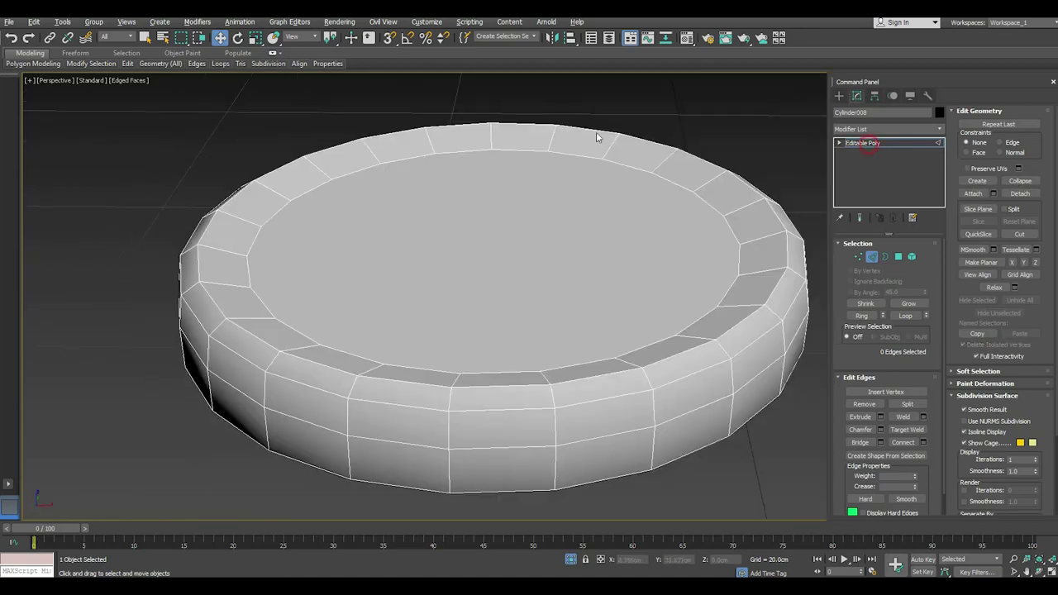
# Turn off Edged Faces in the viewport shading options
pyautogui.click(125, 88)
pyautogui.click(128, 81)
pyautogui.click(161, 193)
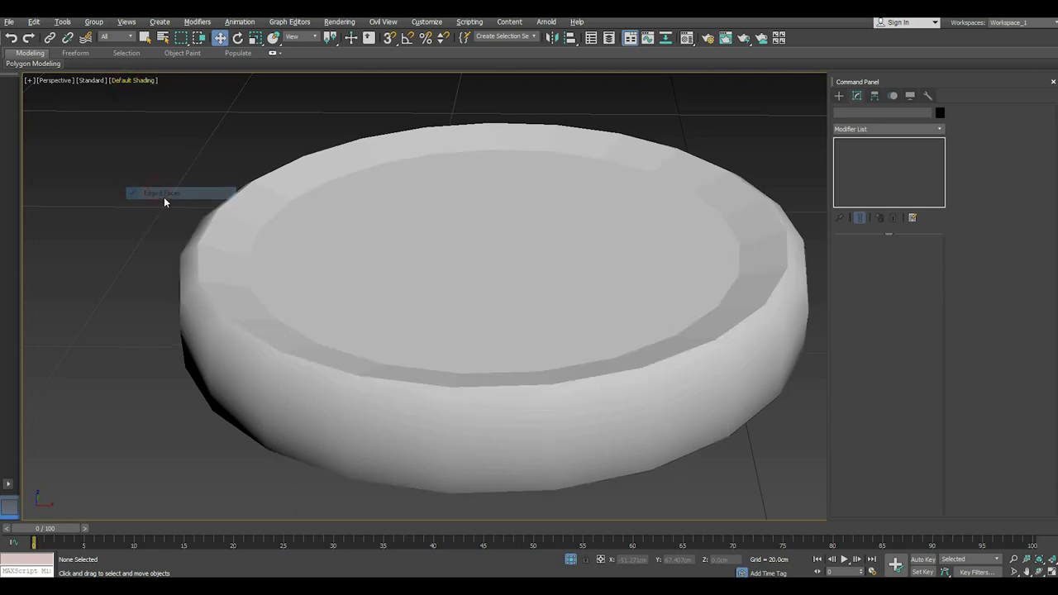
pyautogui.keyDown('alt'); pyautogui.moveTo(275, 334); pyautogui.dragTo(318, 328, button='middle'); pyautogui.keyUp('alt')
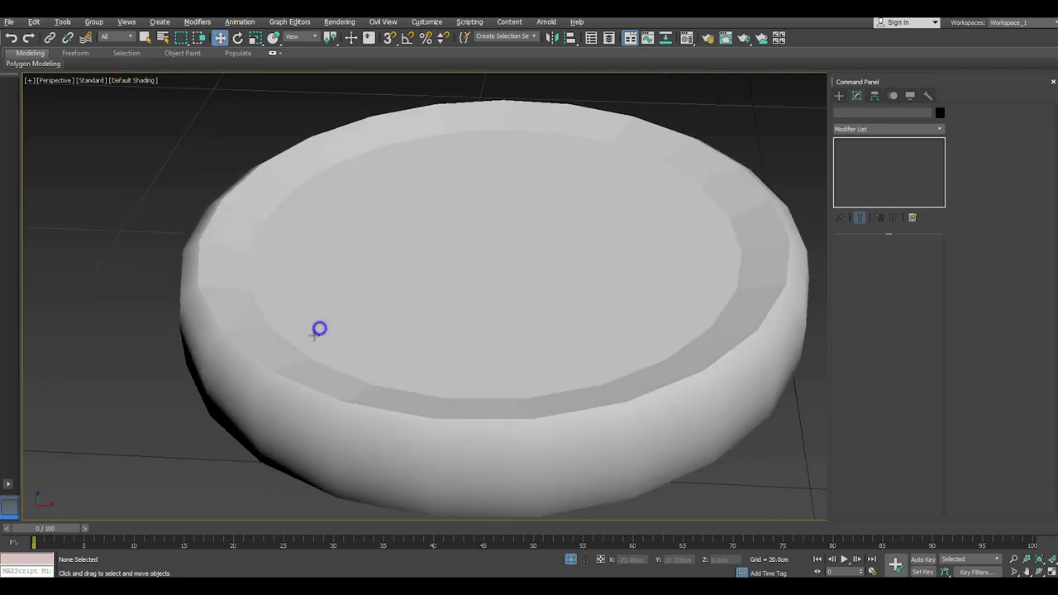
# Select all of Cylinder008's elements and Clear All smoothing groups for a faceted look
pyautogui.click(276, 349)
pyautogui.click(911, 257)
pyautogui.click(718, 347)
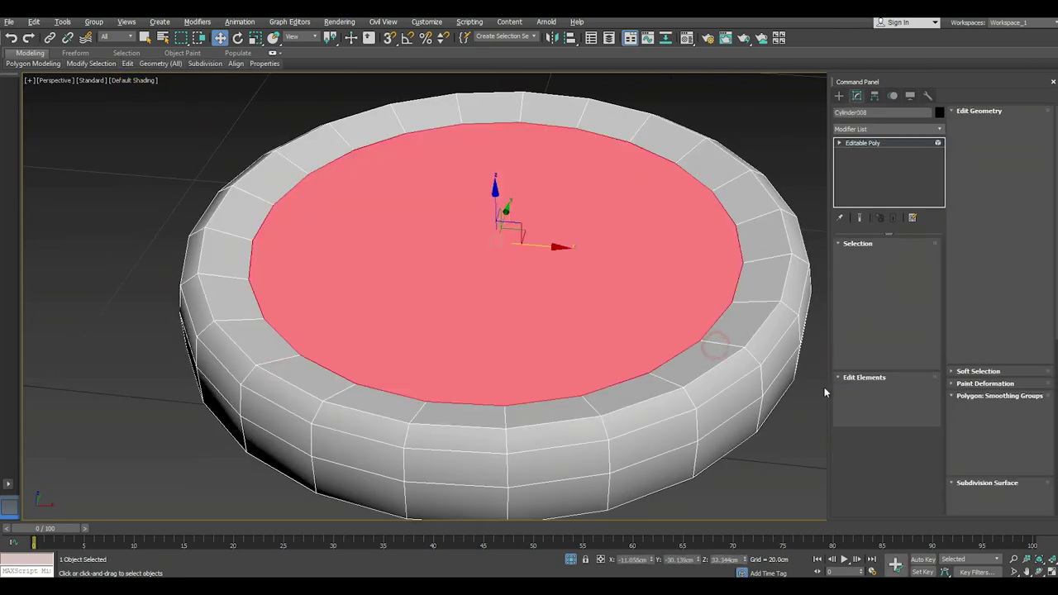
pyautogui.hotkey('ctrl', 'a')
pyautogui.click(1027, 459)
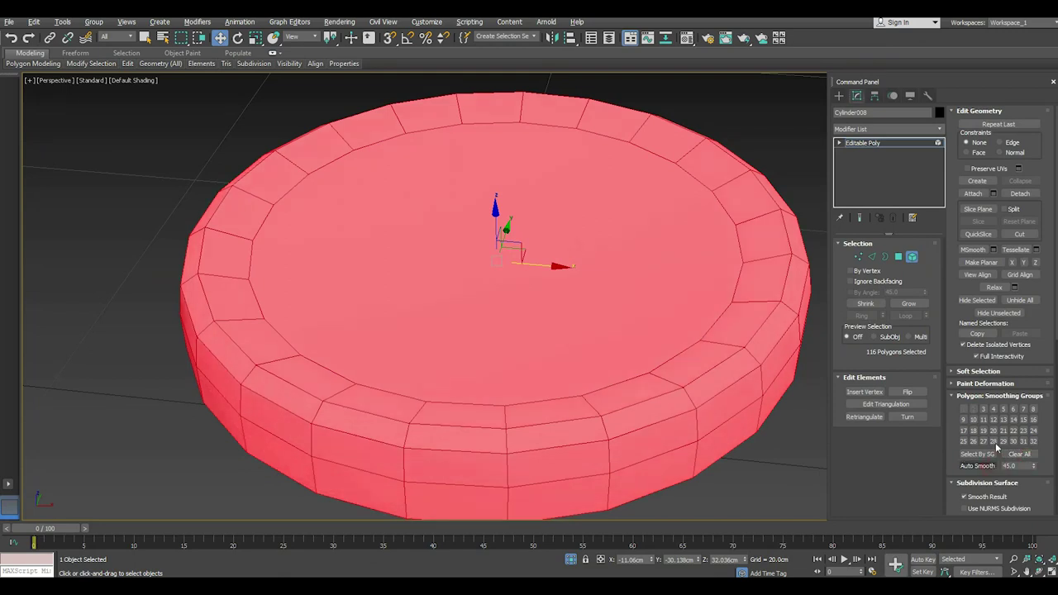
# Exit element editing, deselect the ring, and zoom out to the whole binocular model
pyautogui.click(859, 144)
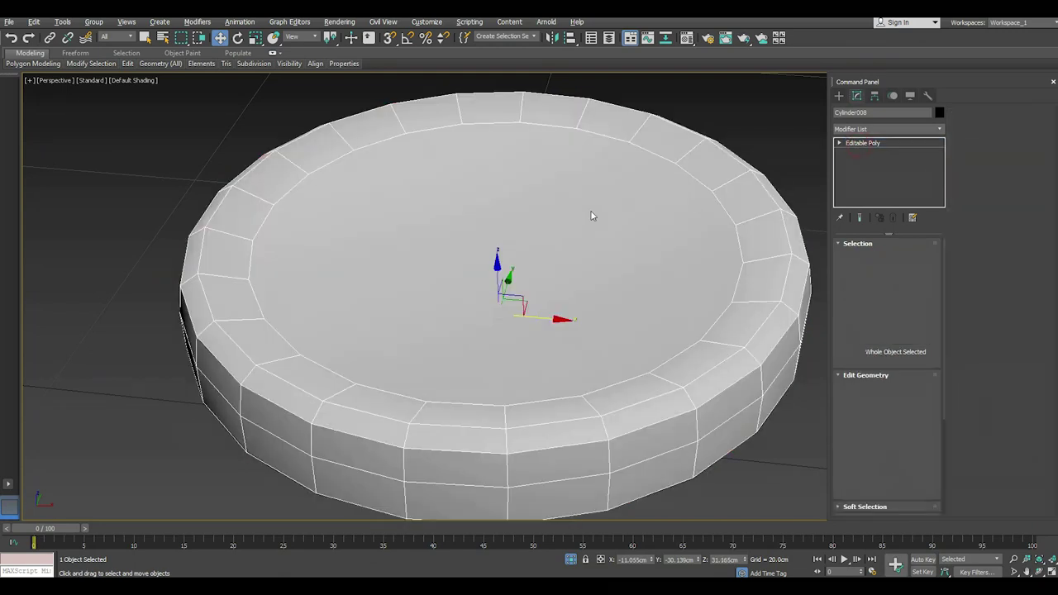
pyautogui.click(76, 291)
pyautogui.scroll(-5, 443, 401)
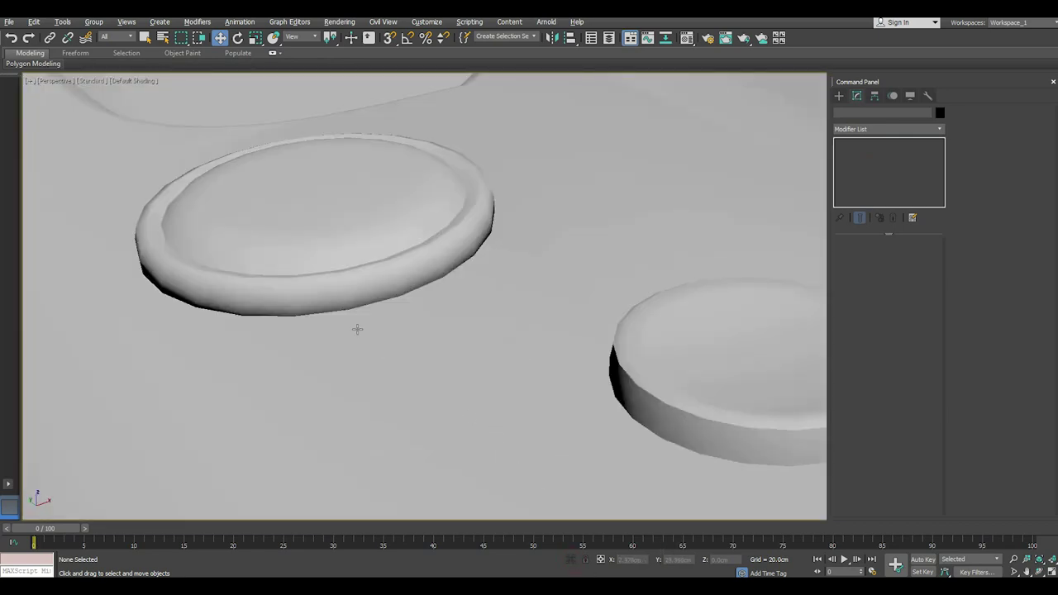
pyautogui.scroll(-5, 327, 294)
pyautogui.scroll(-3, 327, 294)
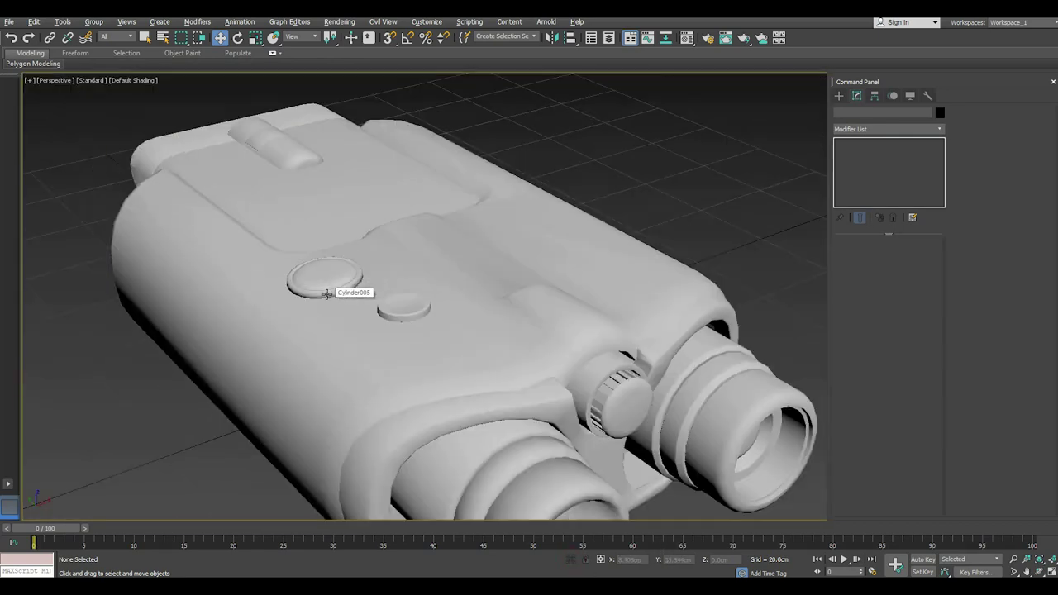
pyautogui.click(591, 381)
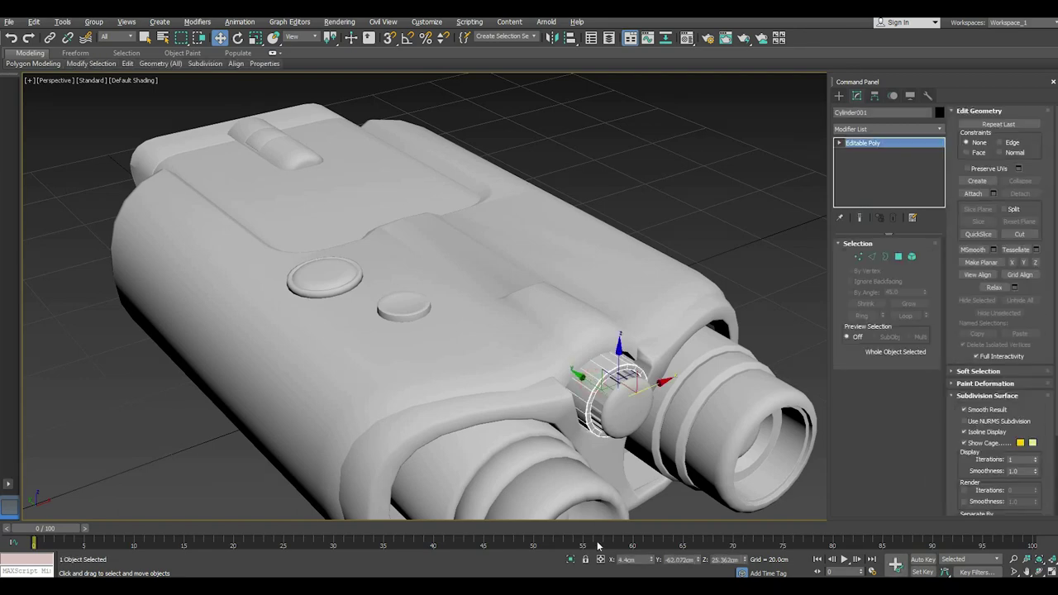
pyautogui.click(578, 562)
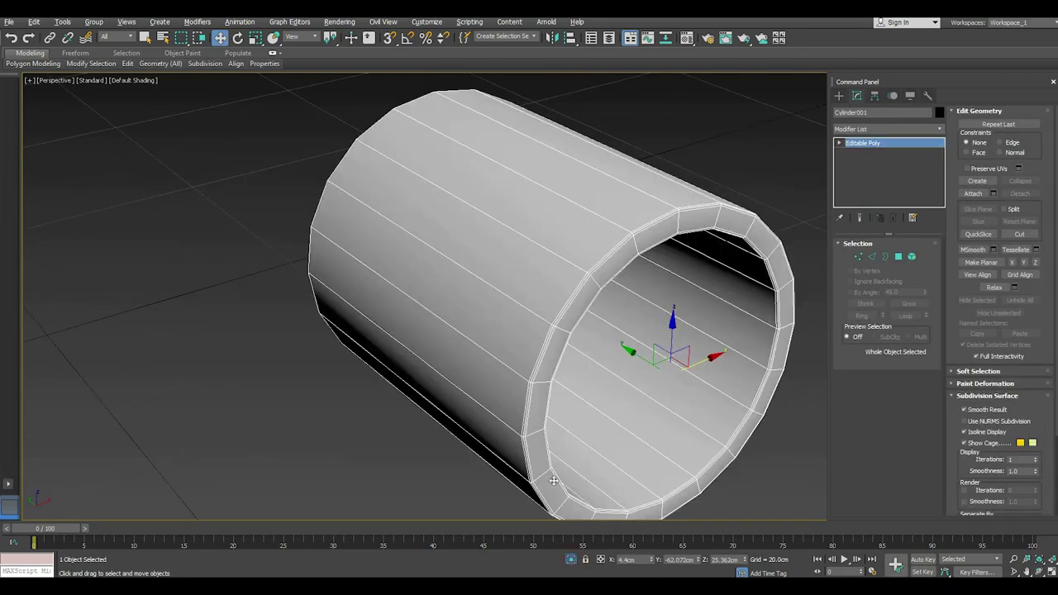
pyautogui.scroll(5, 628, 376)
pyautogui.click(871, 256)
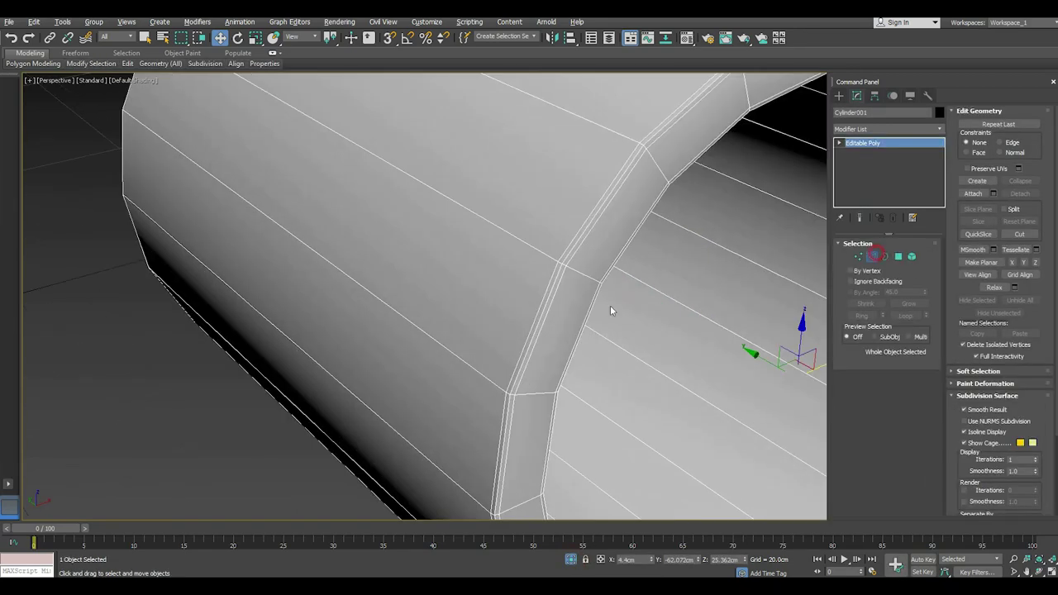
pyautogui.doubleClick(517, 367)
pyautogui.scroll(-1, 517, 368)
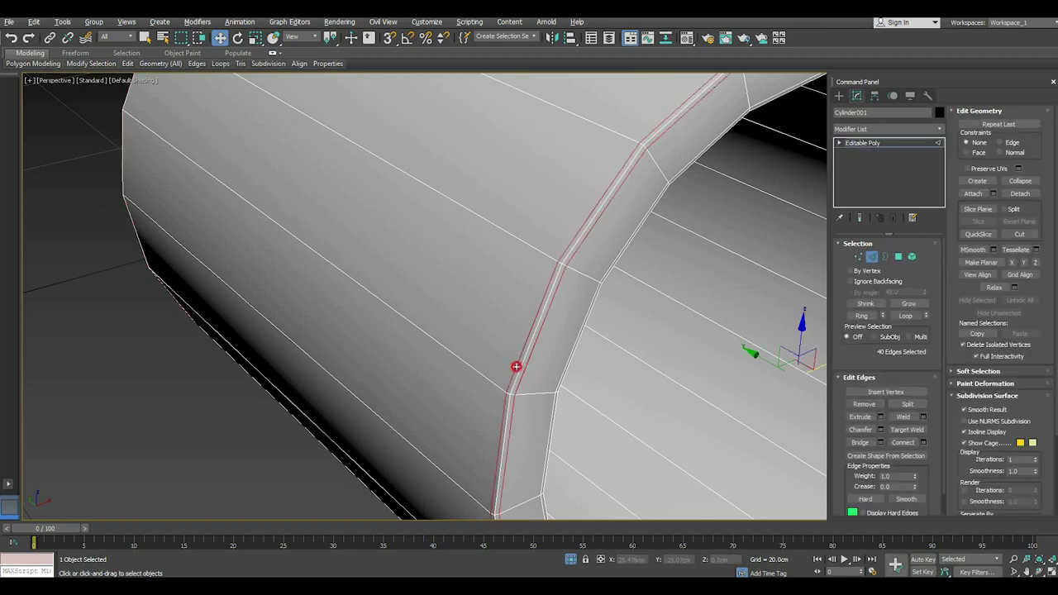
pyautogui.click(514, 369)
pyautogui.scroll(-4, 484, 322)
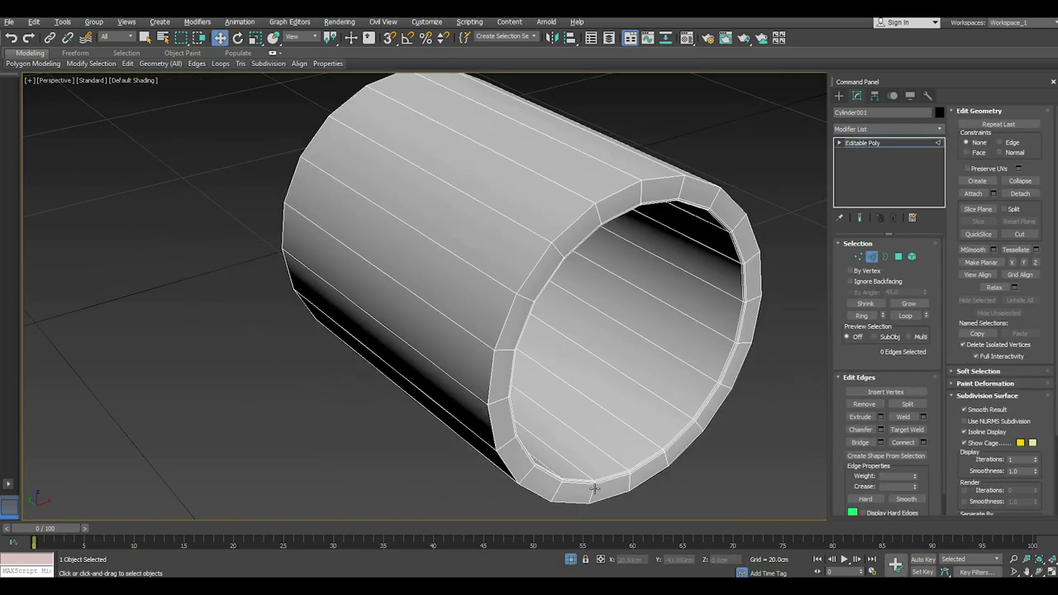
pyautogui.scroll(3, 594, 488)
pyautogui.doubleClick(573, 471)
pyautogui.keyDown('ctrl'); pyautogui.doubleClick(571, 460); pyautogui.keyUp('ctrl')
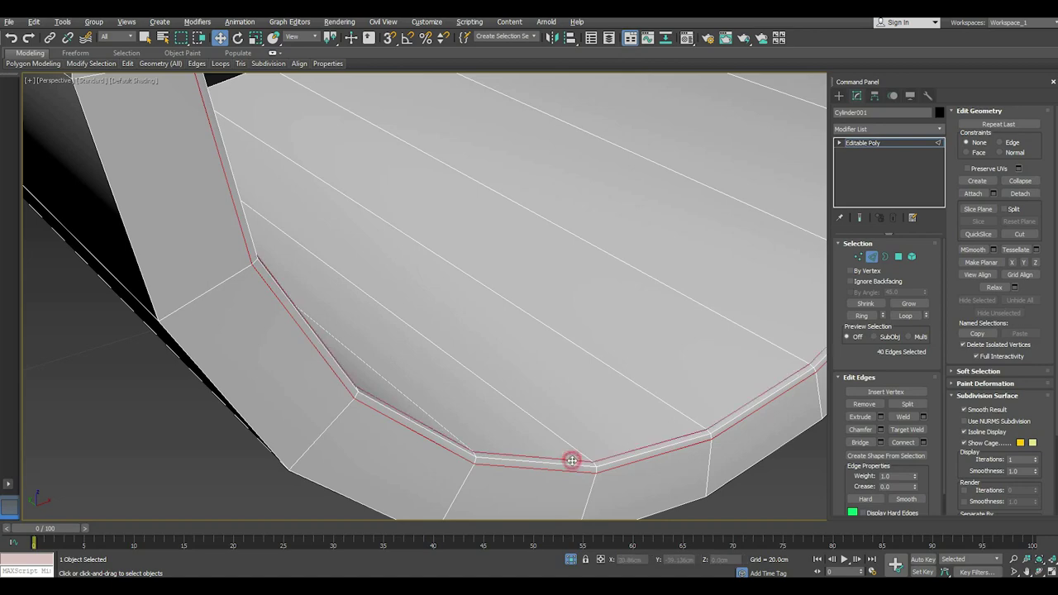
pyautogui.scroll(-2, 571, 461)
pyautogui.click(562, 449)
pyautogui.scroll(-4, 562, 448)
pyautogui.scroll(-2, 567, 449)
pyautogui.moveTo(585, 437)
pyautogui.keyDown('alt'); pyautogui.mouseDown(button='middle')
pyautogui.moveTo(730, 418)
pyautogui.moveTo(564, 423)
pyautogui.mouseUp(button='middle'); pyautogui.keyUp('alt')
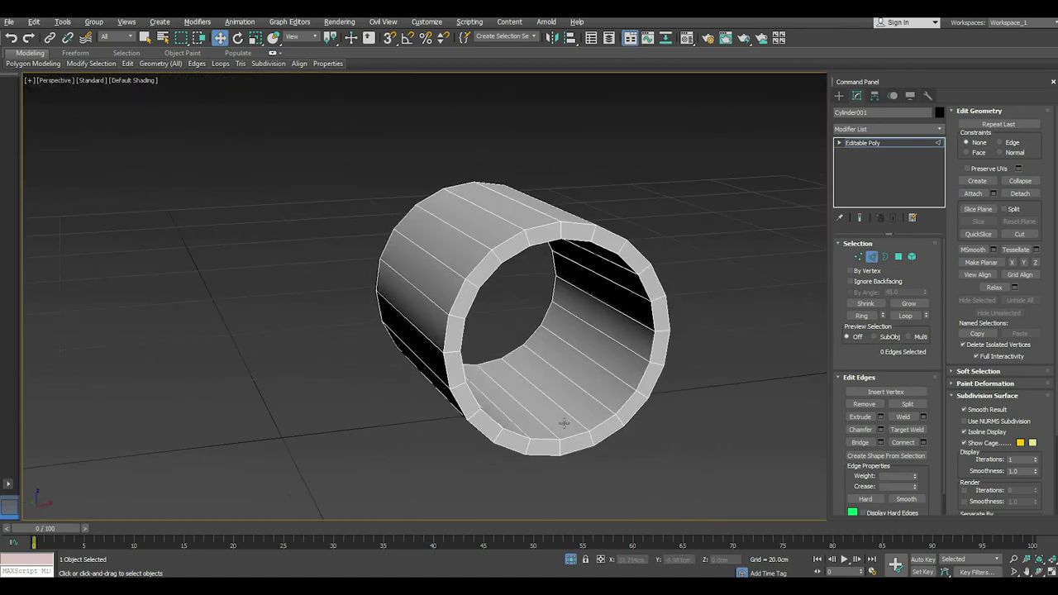
pyautogui.click(571, 561)
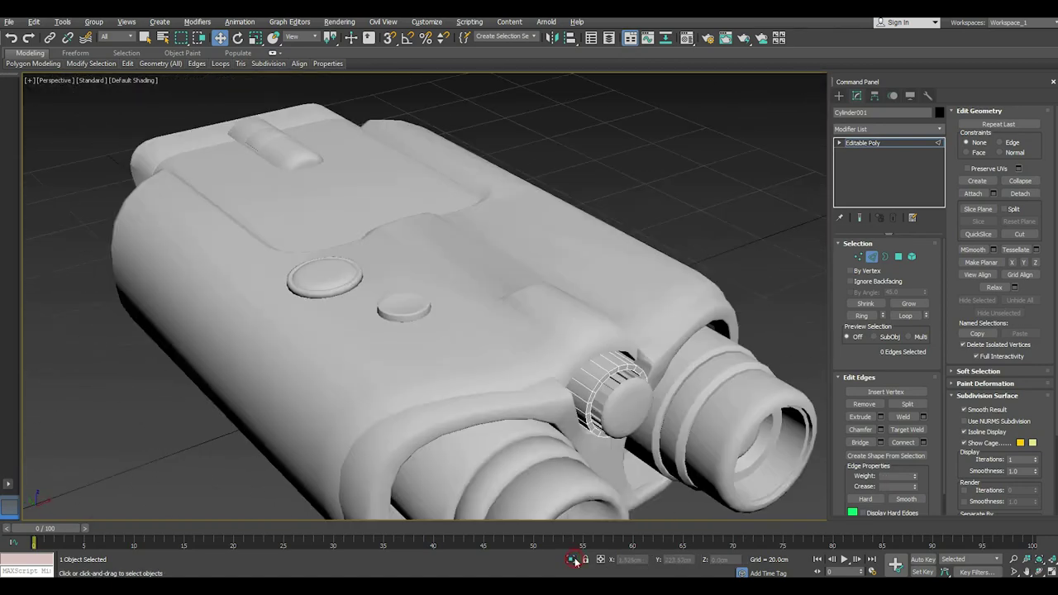
# Isolate the knob Cylinder002 and delete its TurboSmooth modifier
pyautogui.click(855, 142)
pyautogui.click(625, 413)
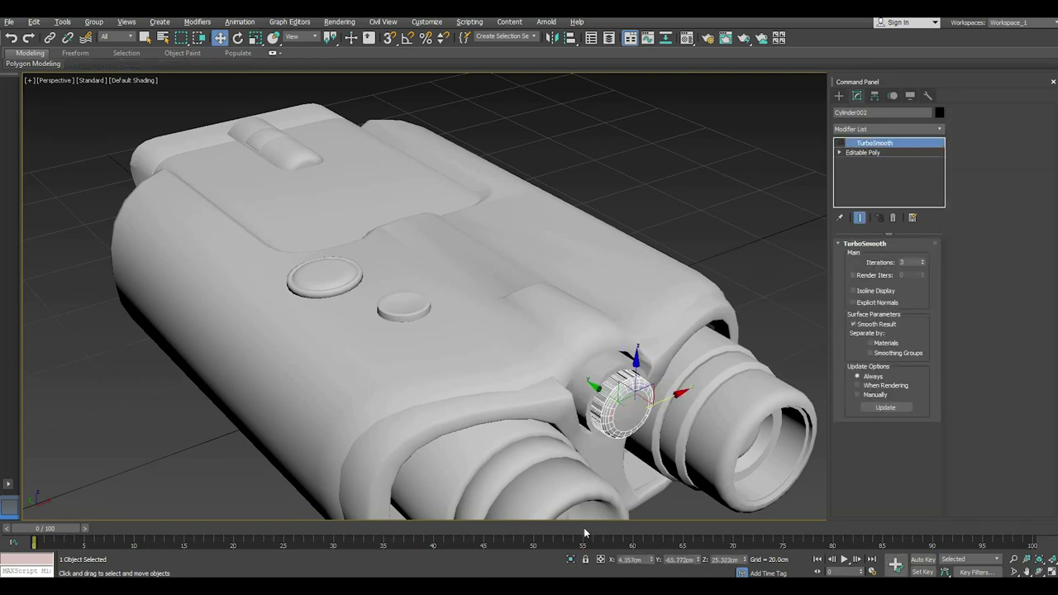
pyautogui.click(571, 560)
pyautogui.keyDown('alt'); pyautogui.moveTo(703, 311); pyautogui.dragTo(612, 308, button='middle'); pyautogui.keyUp('alt')
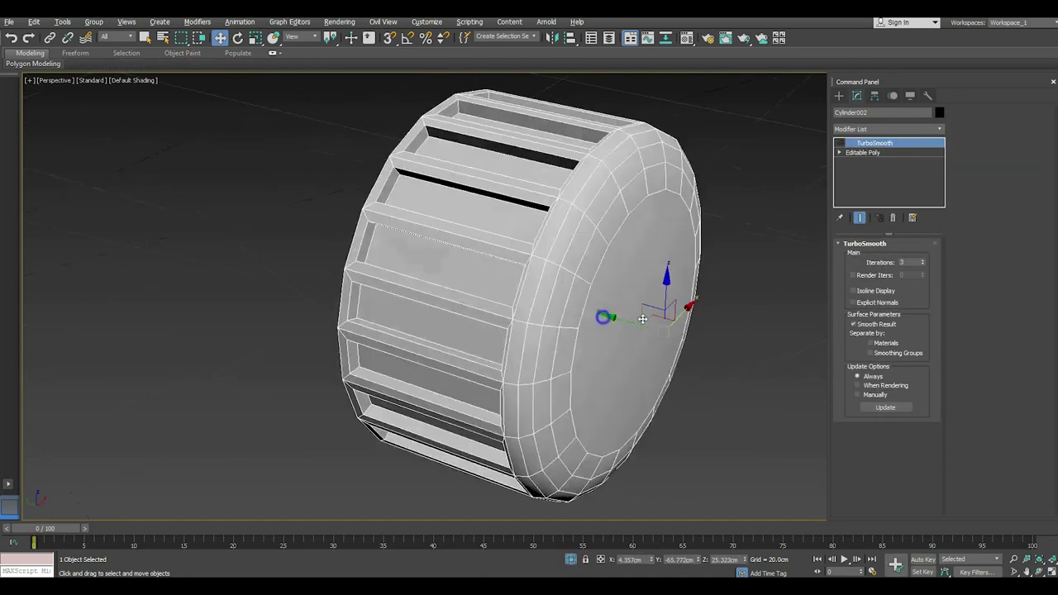
pyautogui.rightClick(865, 146)
pyautogui.click(874, 157)
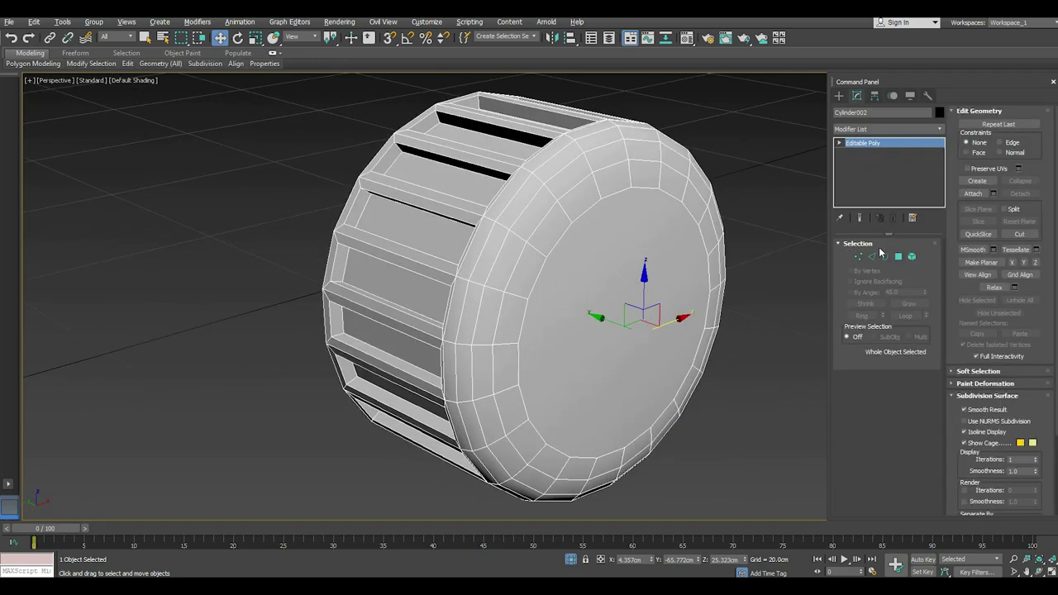
# Switch between Edge and Polygon levels, trying a side slat and clearing the edge selection
pyautogui.click(872, 256)
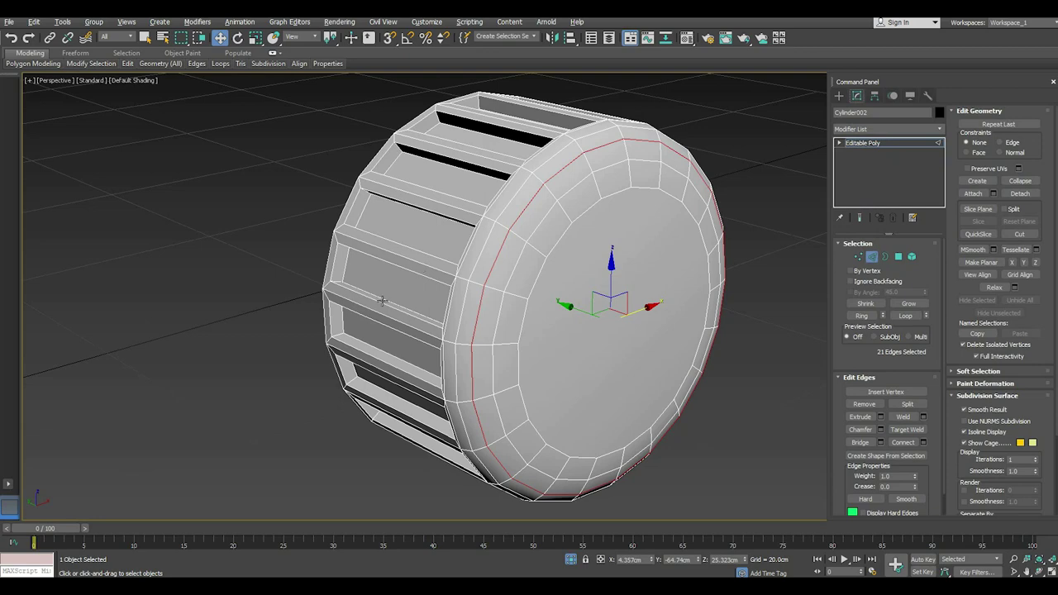
pyautogui.click(898, 257)
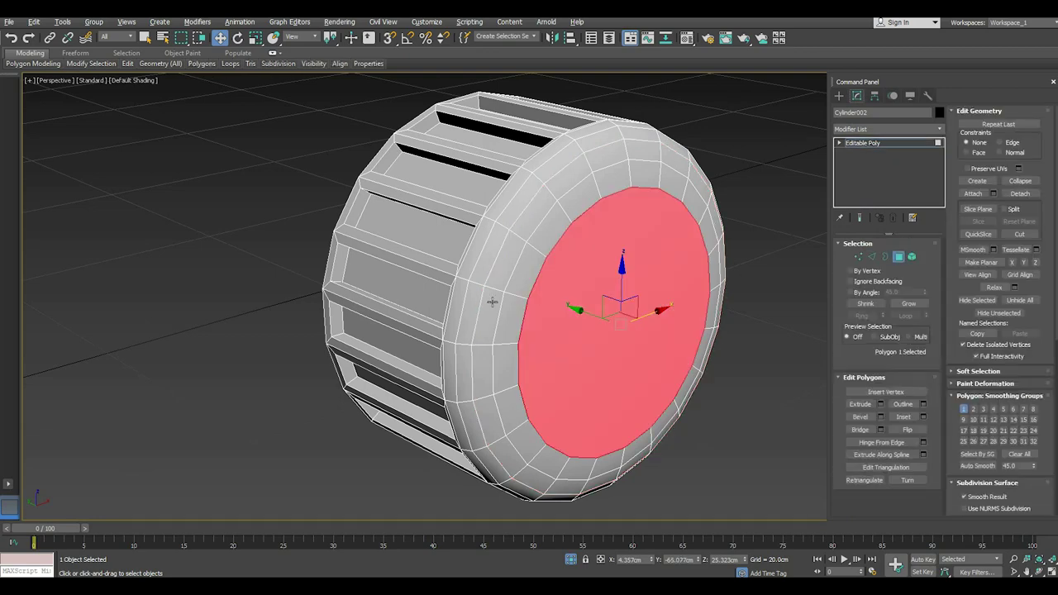
pyautogui.click(409, 298)
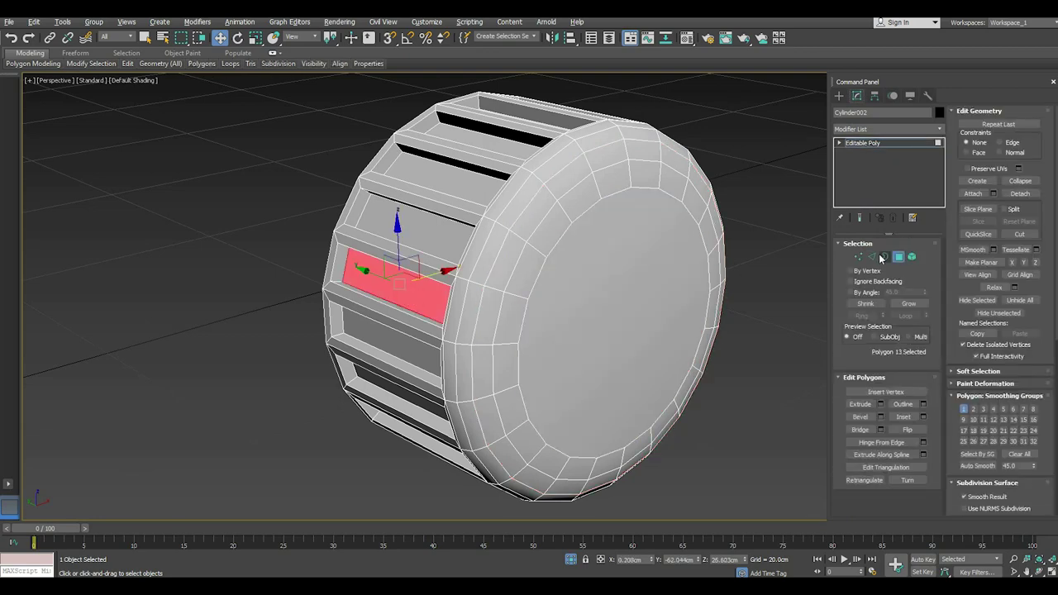
pyautogui.keyDown('ctrl'); pyautogui.click(877, 257); pyautogui.keyUp('ctrl')
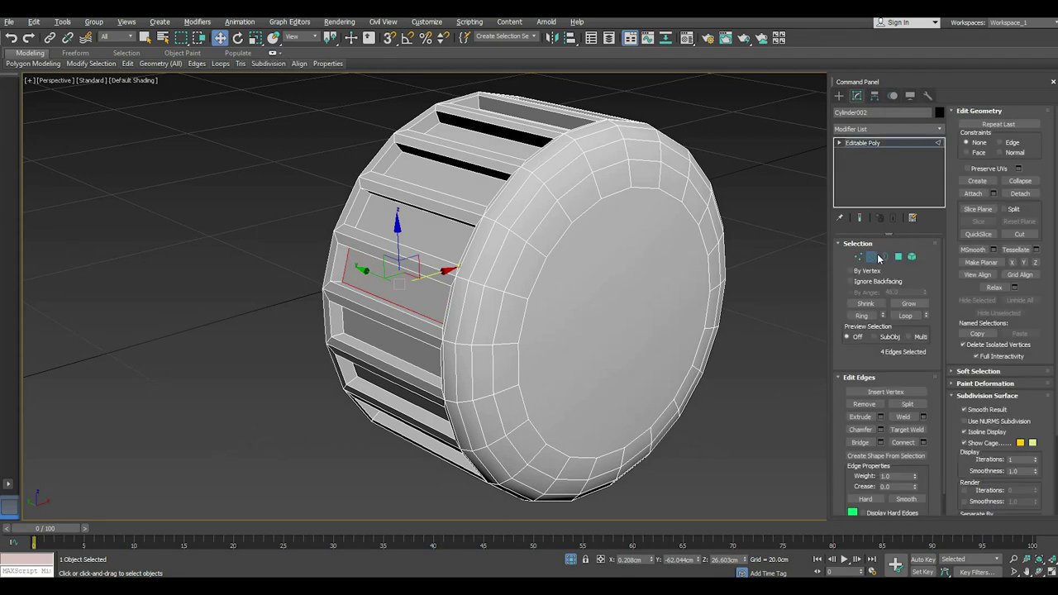
pyautogui.hotkey('ctrl', 'd')
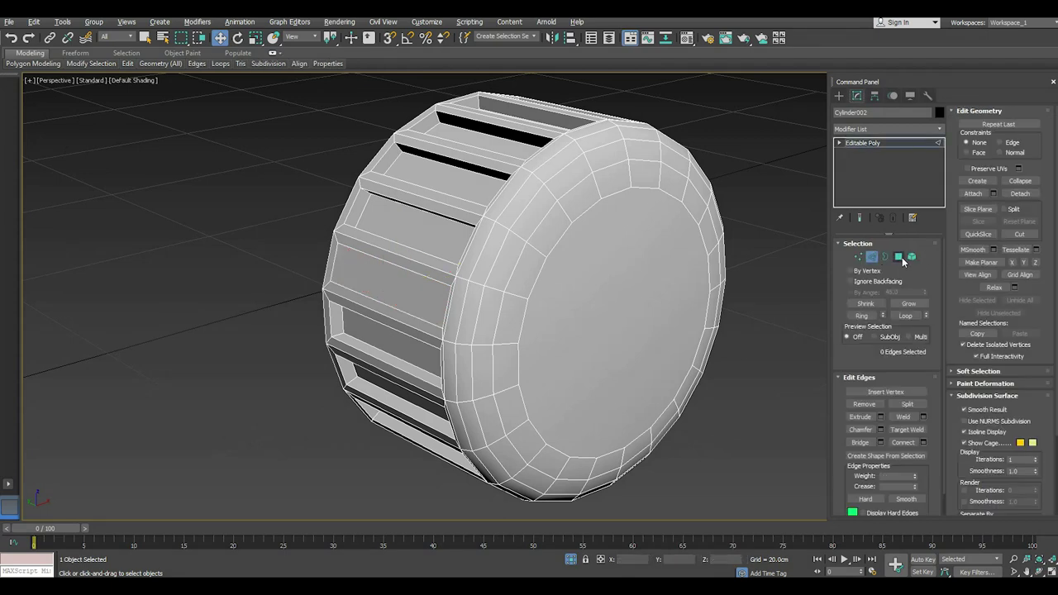
pyautogui.click(898, 256)
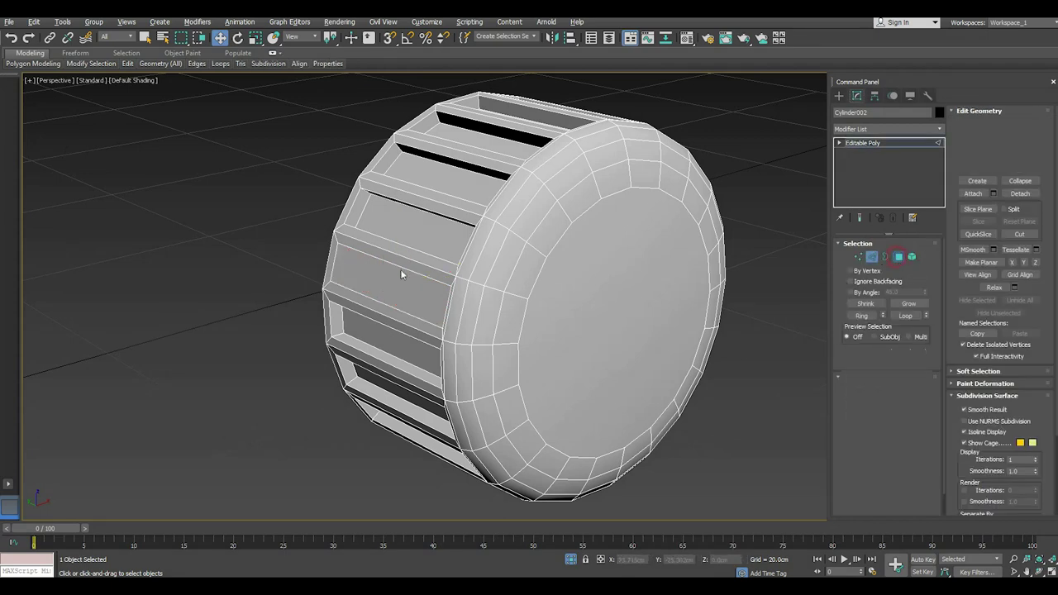
# Select the recessed slat panels along the front and lower side of Cylinder002
pyautogui.click(423, 242)
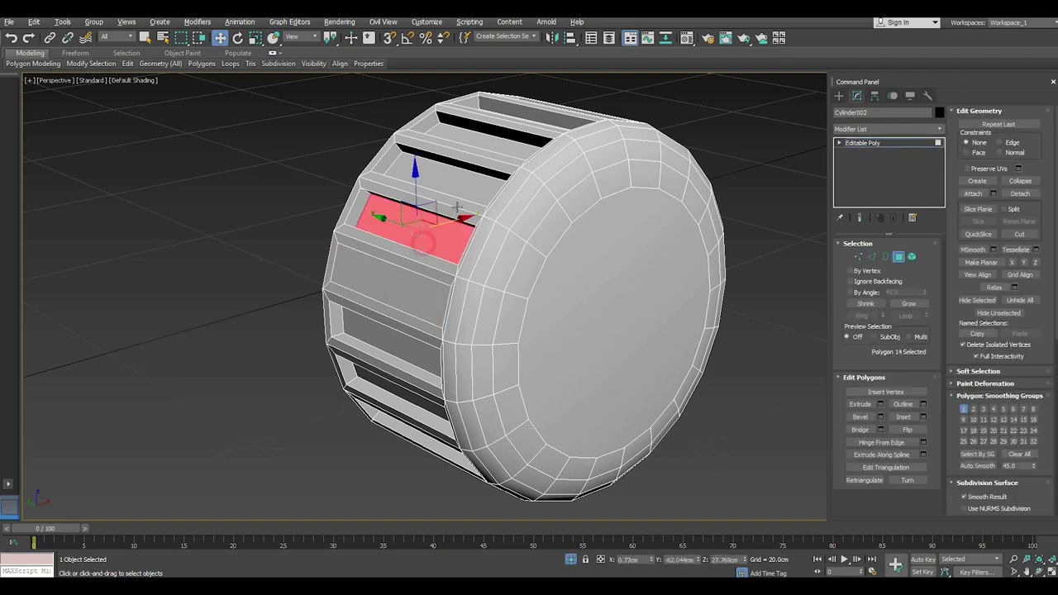
pyautogui.keyDown('ctrl'); pyautogui.click(469, 183); pyautogui.keyUp('ctrl')
pyautogui.keyDown('alt'); pyautogui.moveTo(589, 227); pyautogui.dragTo(490, 197, button='middle'); pyautogui.keyUp('alt')
pyautogui.keyDown('ctrl'); pyautogui.click(491, 197); pyautogui.keyUp('ctrl')
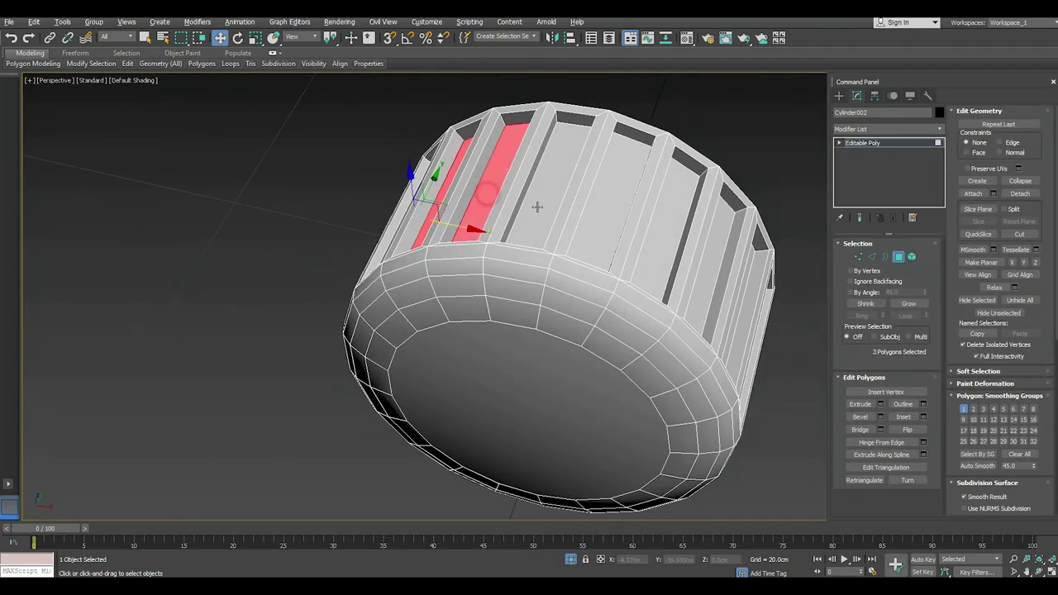
pyautogui.keyDown('ctrl'); pyautogui.click(538, 206); pyautogui.keyUp('ctrl')
pyautogui.keyDown('ctrl'); pyautogui.click(601, 232); pyautogui.keyUp('ctrl')
pyautogui.keyDown('ctrl'); pyautogui.click(650, 255); pyautogui.keyUp('ctrl')
pyautogui.moveTo(660, 263)
pyautogui.keyDown('alt'); pyautogui.mouseDown(button='middle')
pyautogui.moveTo(703, 307)
pyautogui.moveTo(587, 251)
pyautogui.mouseUp(button='middle'); pyautogui.keyUp('alt')
pyautogui.keyDown('ctrl'); pyautogui.click(587, 251); pyautogui.keyUp('ctrl')
pyautogui.keyDown('ctrl'); pyautogui.click(596, 325); pyautogui.keyUp('ctrl')
pyautogui.keyDown('ctrl'); pyautogui.click(611, 387); pyautogui.keyUp('ctrl')
# Add the remaining slat panels around the left and back side, then go to Edge level
pyautogui.moveTo(611, 387)
pyautogui.keyDown('alt'); pyautogui.mouseDown(button='middle')
pyautogui.moveTo(650, 385)
pyautogui.moveTo(680, 269)
pyautogui.mouseUp(button='middle'); pyautogui.keyUp('alt')
pyautogui.keyDown('ctrl'); pyautogui.click(679, 270); pyautogui.keyUp('ctrl')
pyautogui.keyDown('ctrl'); pyautogui.click(649, 325); pyautogui.keyUp('ctrl')
pyautogui.keyDown('ctrl'); pyautogui.click(623, 372); pyautogui.keyUp('ctrl')
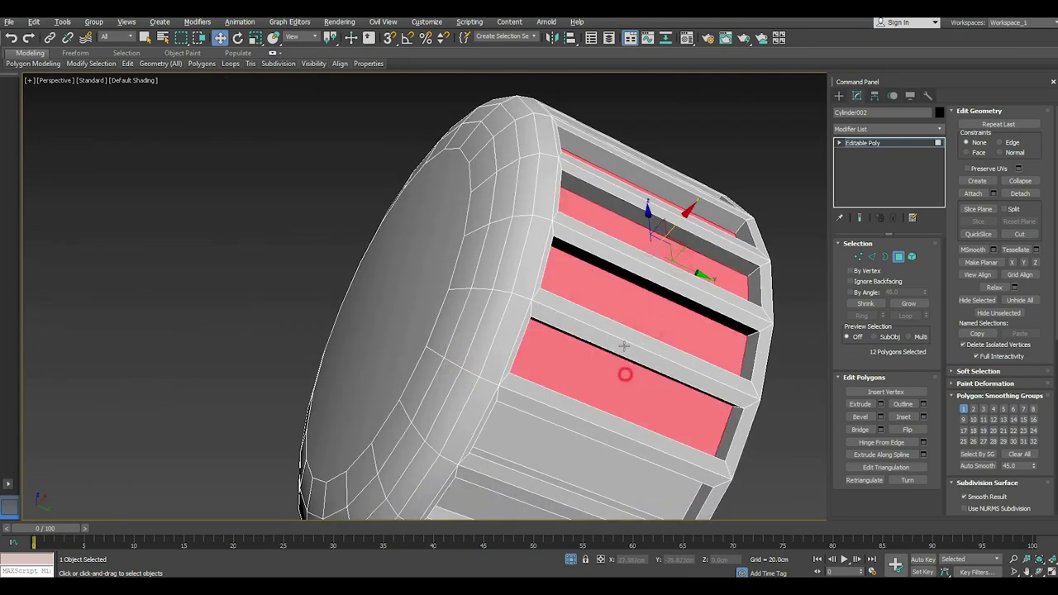
pyautogui.scroll(-4, 604, 279)
pyautogui.keyDown('ctrl'); pyautogui.click(594, 351); pyautogui.keyUp('ctrl')
pyautogui.keyDown('ctrl'); pyautogui.click(576, 391); pyautogui.keyUp('ctrl')
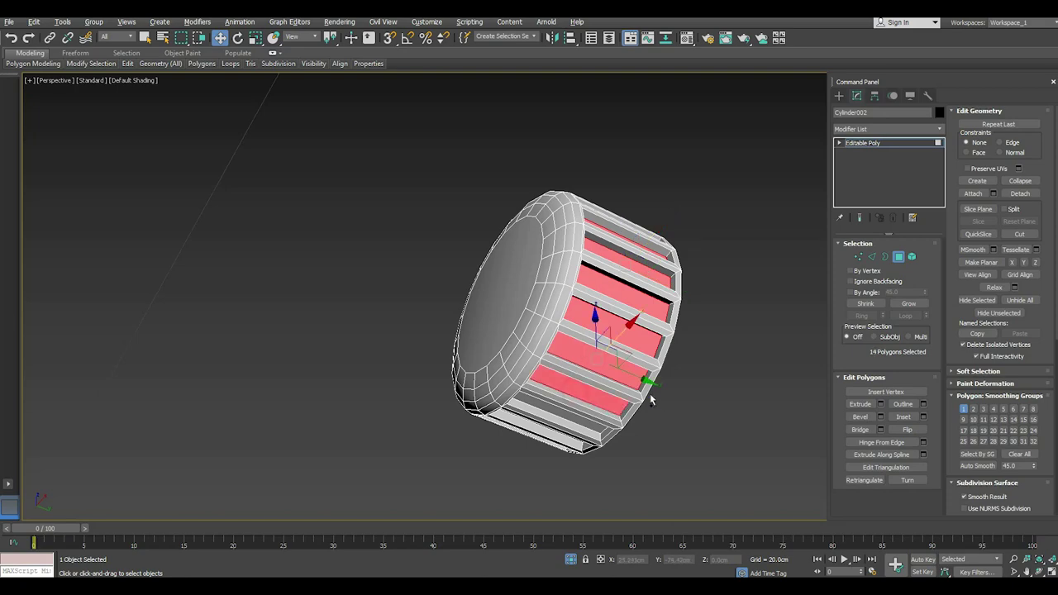
pyautogui.keyDown('alt'); pyautogui.moveTo(576, 391); pyautogui.dragTo(724, 393, button='middle'); pyautogui.keyUp('alt')
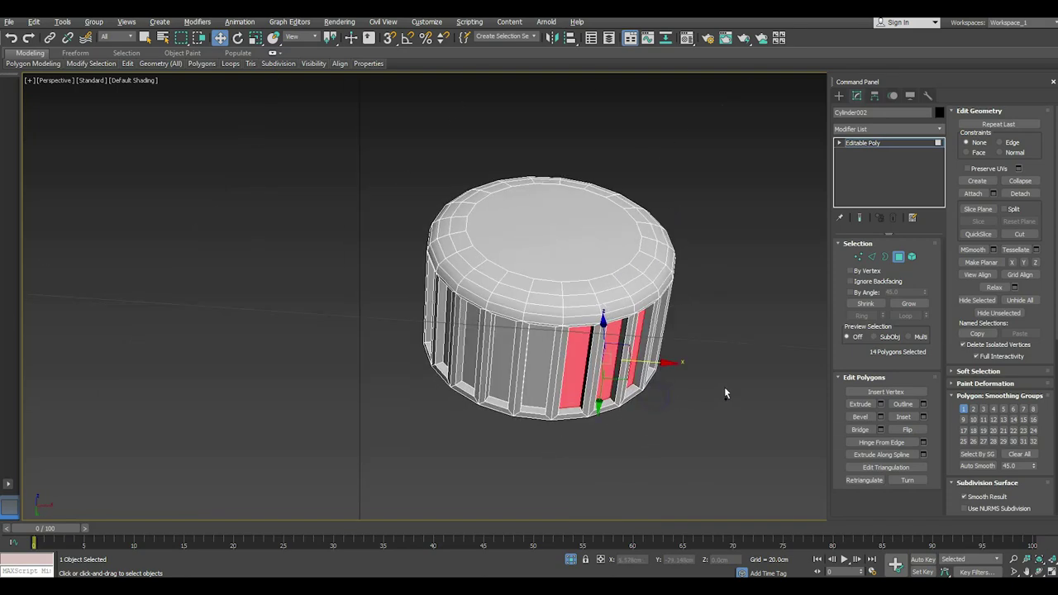
pyautogui.keyDown('ctrl'); pyautogui.click(500, 368); pyautogui.keyUp('ctrl')
pyautogui.keyDown('ctrl'); pyautogui.click(469, 358); pyautogui.keyUp('ctrl')
pyautogui.moveTo(553, 364)
pyautogui.keyDown('alt'); pyautogui.mouseDown(button='middle')
pyautogui.moveTo(493, 327)
pyautogui.moveTo(512, 335)
pyautogui.moveTo(488, 341)
pyautogui.mouseUp(button='middle'); pyautogui.keyUp('alt')
pyautogui.keyDown('ctrl'); pyautogui.click(483, 341); pyautogui.keyUp('ctrl')
pyautogui.keyDown('ctrl'); pyautogui.click(472, 306); pyautogui.keyUp('ctrl')
pyautogui.keyDown('ctrl'); pyautogui.click(463, 269); pyautogui.keyUp('ctrl')
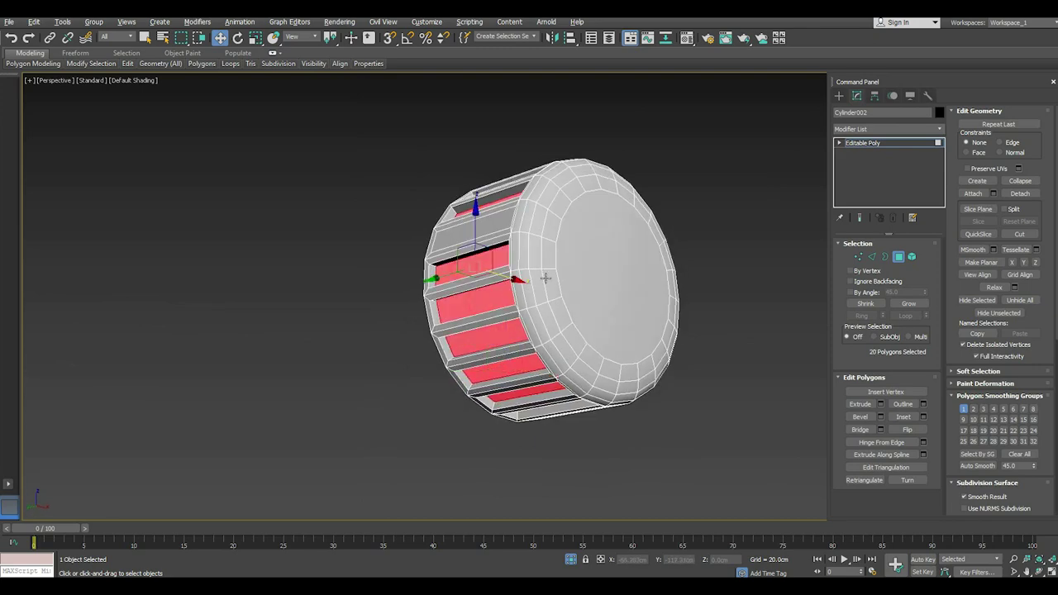
pyautogui.keyDown('alt'); pyautogui.moveTo(464, 269); pyautogui.dragTo(525, 320, button='middle'); pyautogui.keyUp('alt')
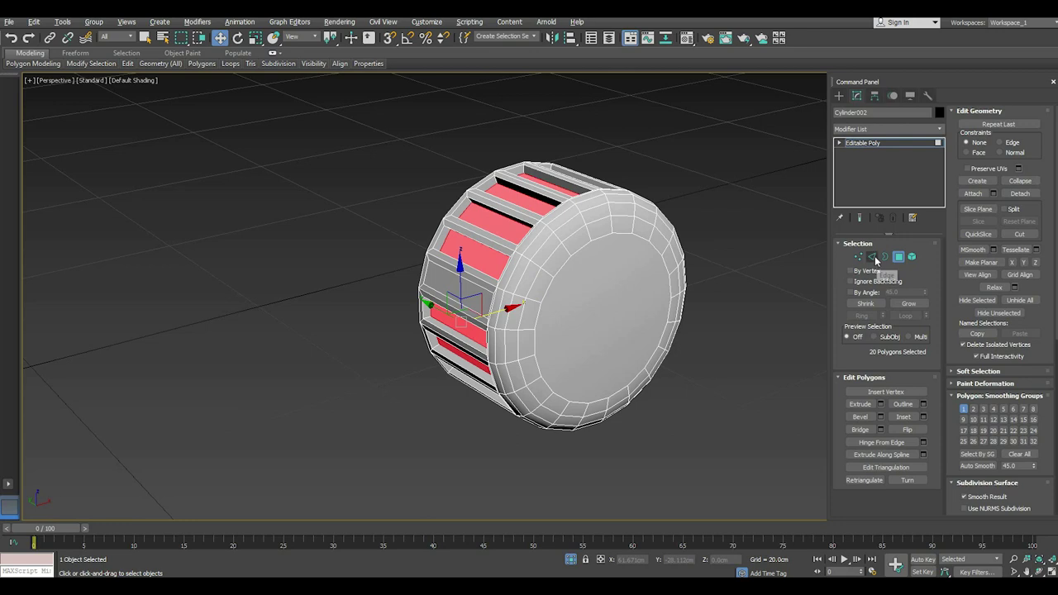
pyautogui.click(874, 259)
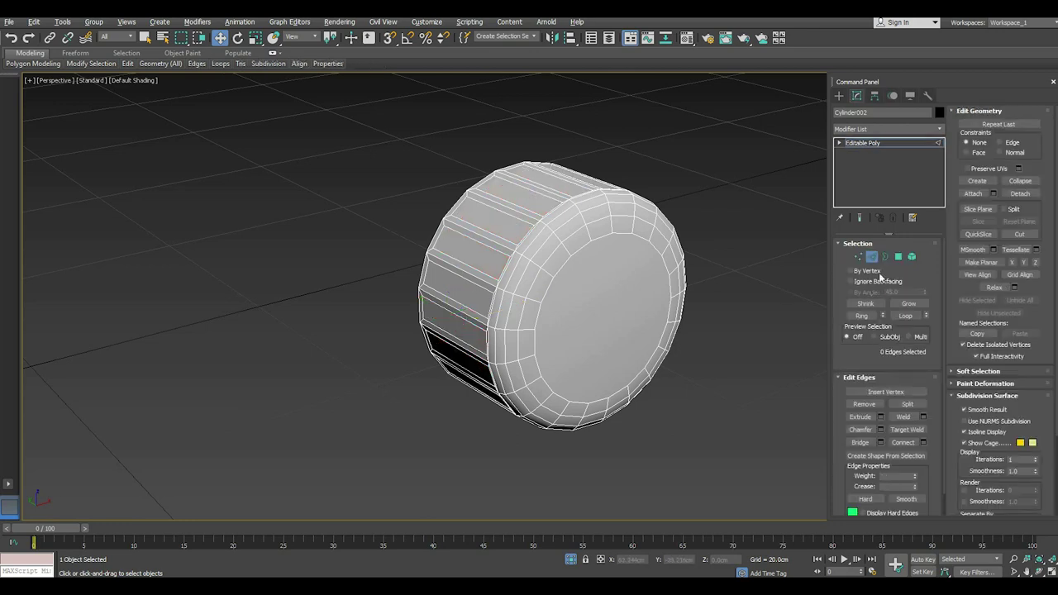
# Inspect two rim edge loops on Cylinder002, then return it to object level
pyautogui.click(897, 257)
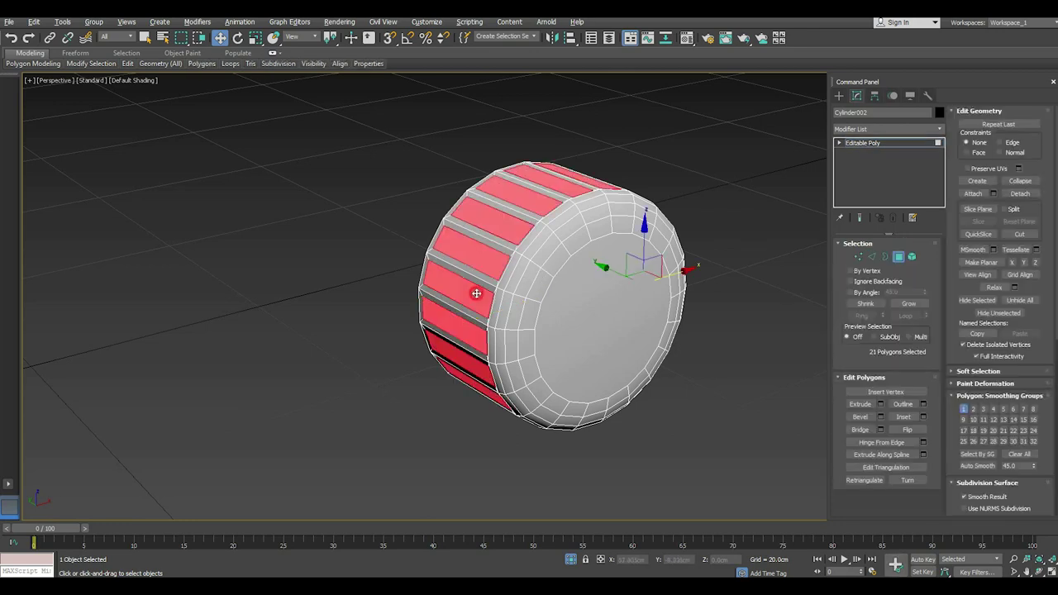
pyautogui.click(871, 257)
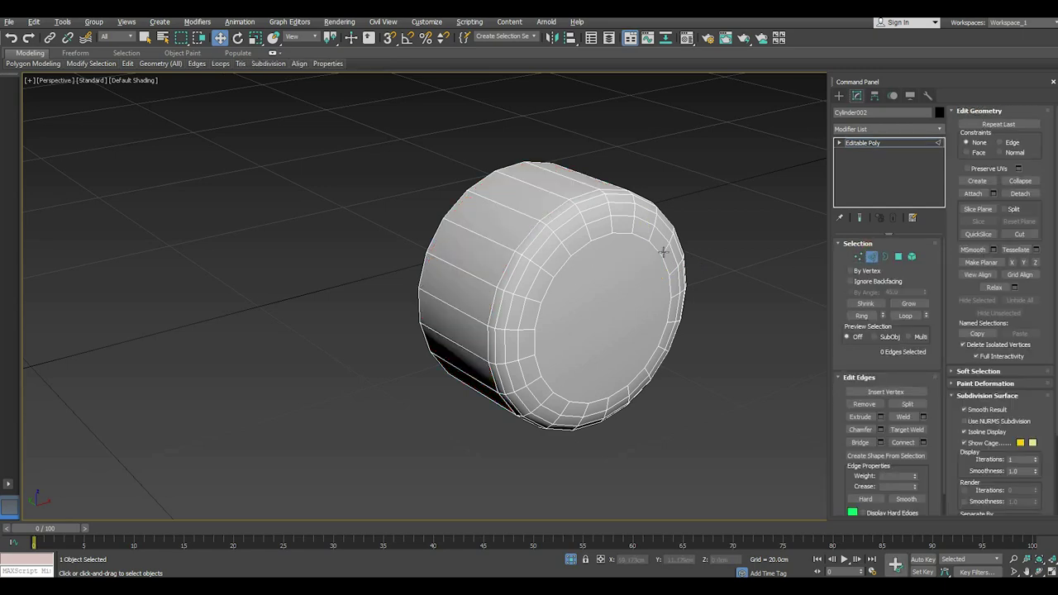
pyautogui.keyDown('alt'); pyautogui.moveTo(686, 298); pyautogui.dragTo(566, 276, button='middle'); pyautogui.keyUp('alt')
pyautogui.scroll(3, 566, 275)
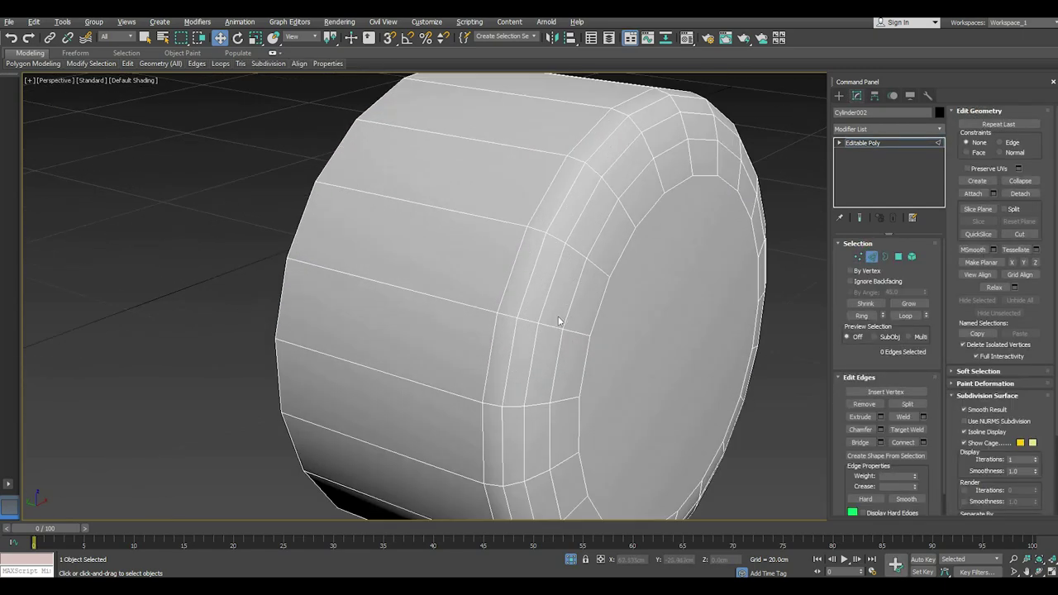
pyautogui.doubleClick(513, 332)
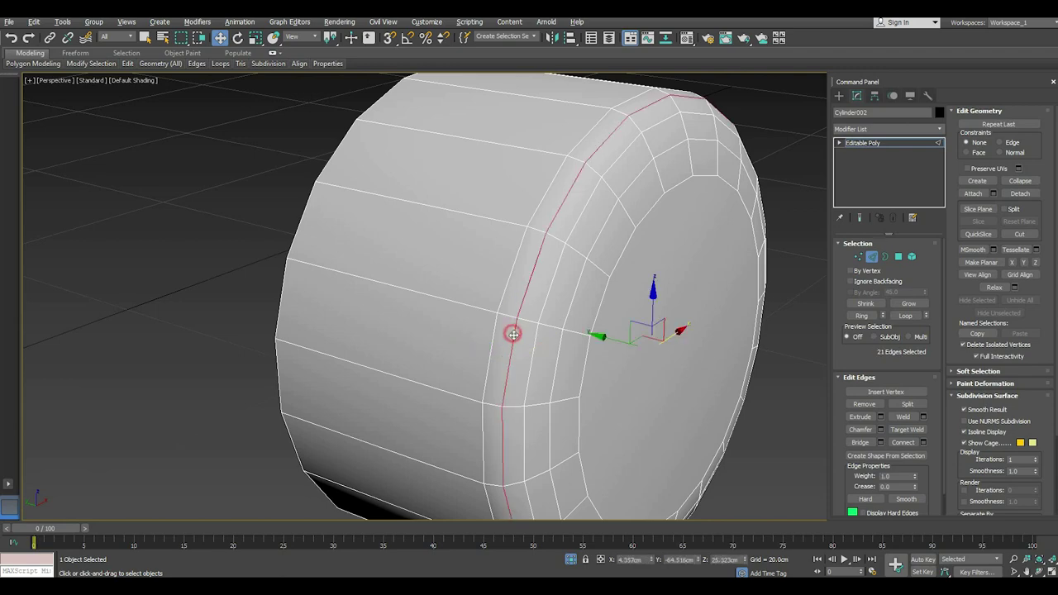
pyautogui.keyDown('ctrl'); pyautogui.doubleClick(556, 361); pyautogui.keyUp('ctrl')
pyautogui.click(521, 305)
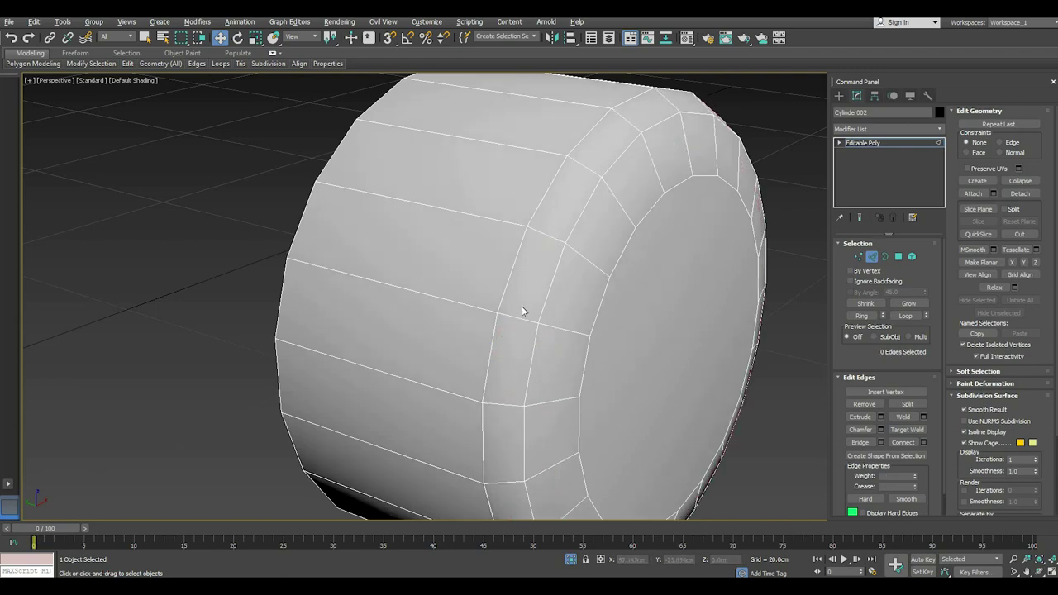
pyautogui.scroll(-2, 522, 306)
pyautogui.moveTo(581, 344)
pyautogui.keyDown('alt'); pyautogui.mouseDown(button='middle')
pyautogui.moveTo(538, 294)
pyautogui.moveTo(458, 281)
pyautogui.moveTo(394, 300)
pyautogui.moveTo(540, 358)
pyautogui.moveTo(689, 308)
pyautogui.moveTo(800, 219)
pyautogui.mouseUp(button='middle'); pyautogui.keyUp('alt')
pyautogui.click(870, 145)
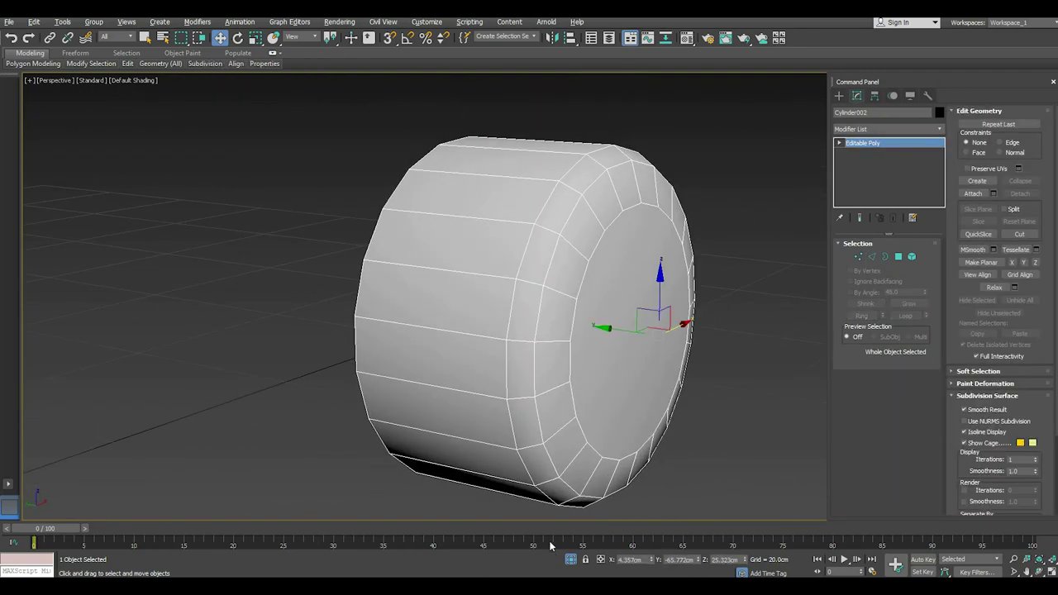
# Show the full scene, then select and isolate the binocular body Object001
pyautogui.click(570, 560)
pyautogui.scroll(-2, 592, 440)
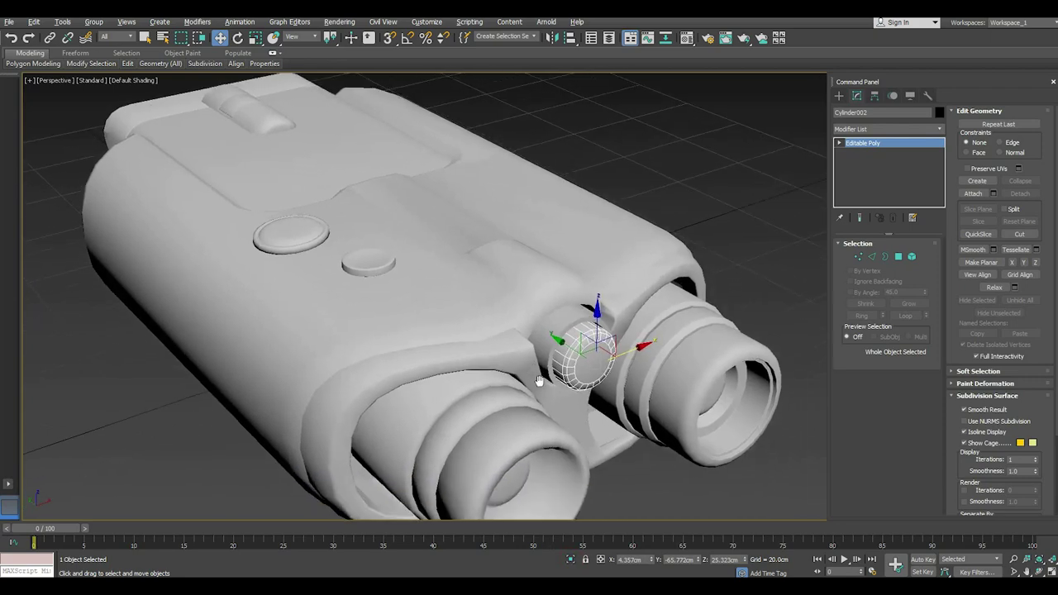
pyautogui.scroll(-2, 578, 413)
pyautogui.scroll(-2, 479, 339)
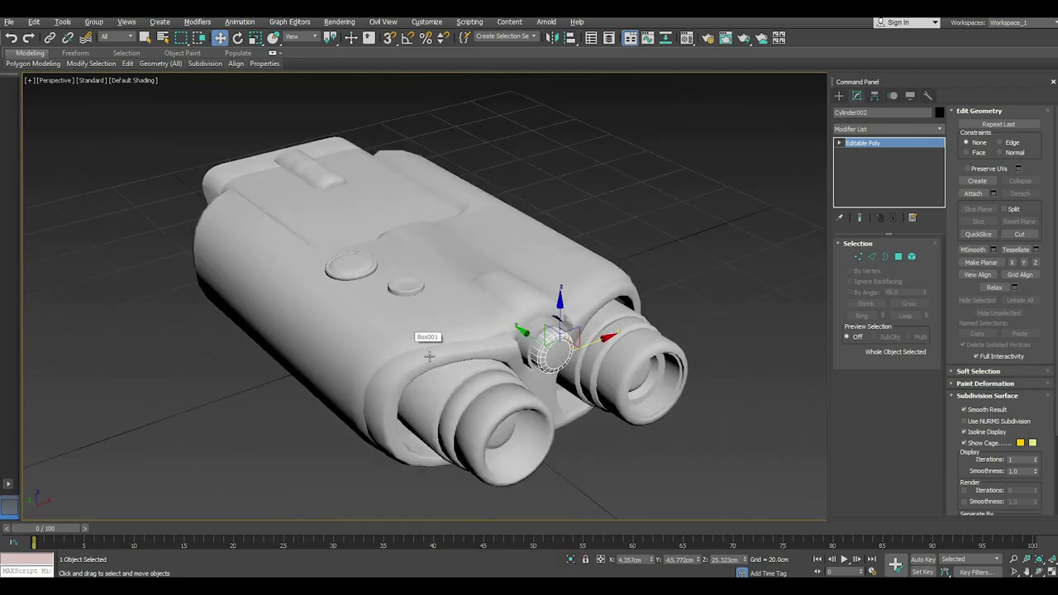
pyautogui.click(404, 372)
pyautogui.click(572, 560)
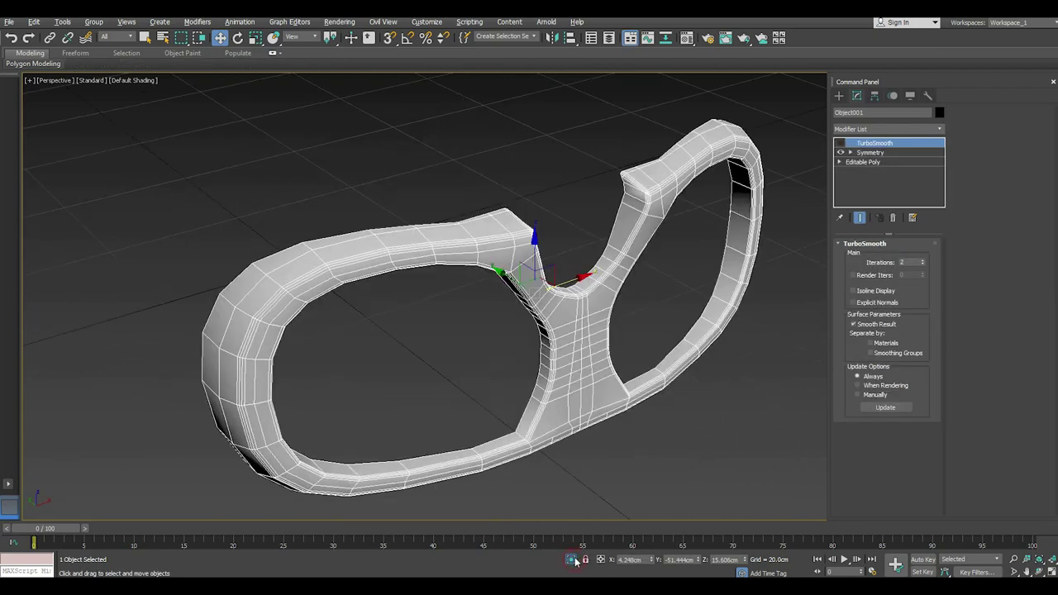
# Delete TurboSmooth and collapse the Symmetry modifier into Object001's Editable Poly
pyautogui.rightClick(863, 145)
pyautogui.click(884, 159)
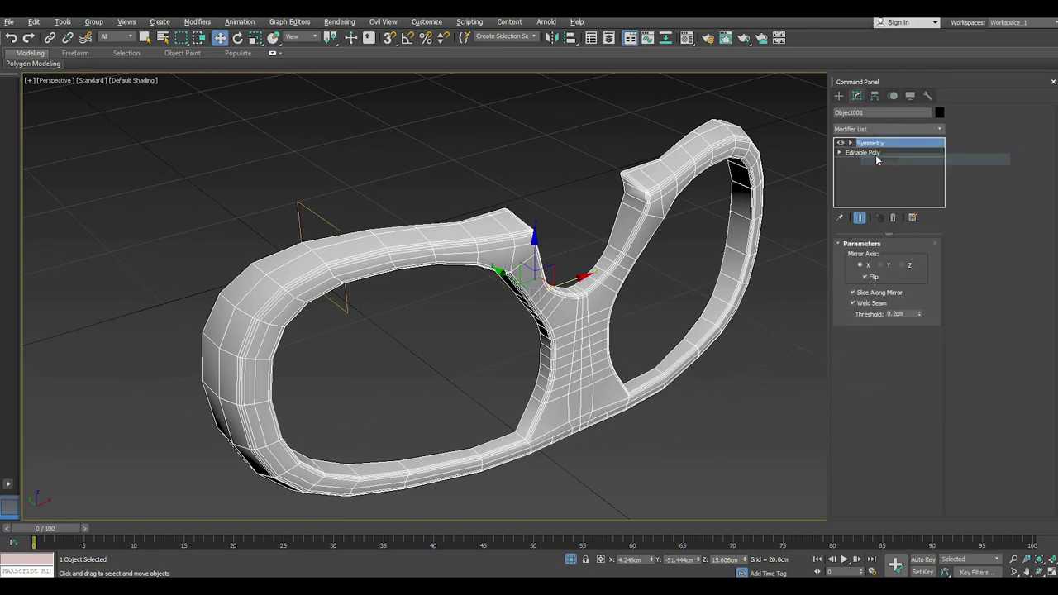
pyautogui.rightClick(866, 145)
pyautogui.click(902, 243)
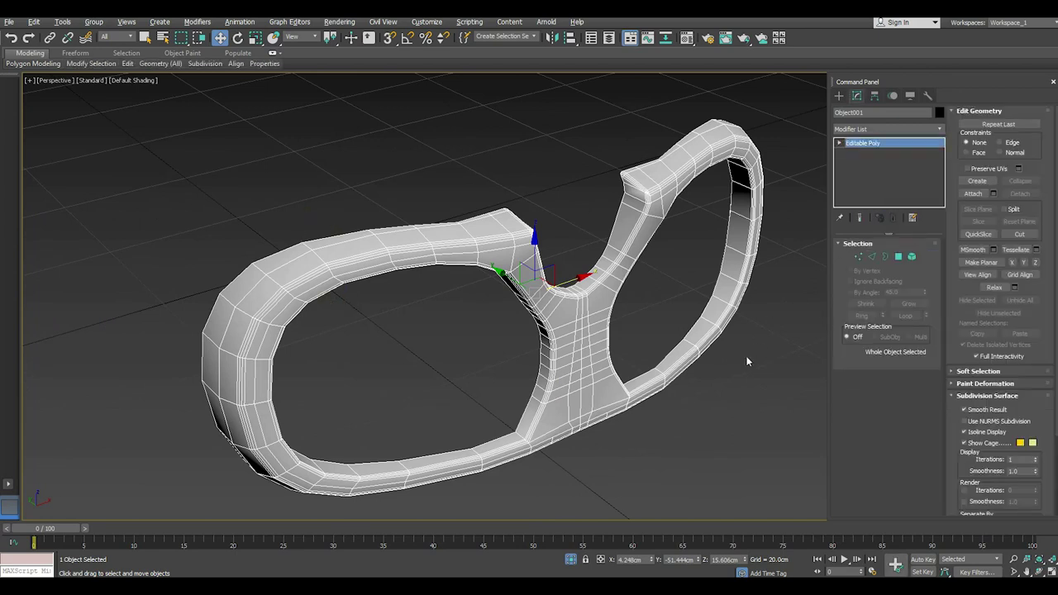
pyautogui.click(741, 387)
# At Edge level, test an edge loop around the frame and reorient toward the bridge
pyautogui.click(871, 257)
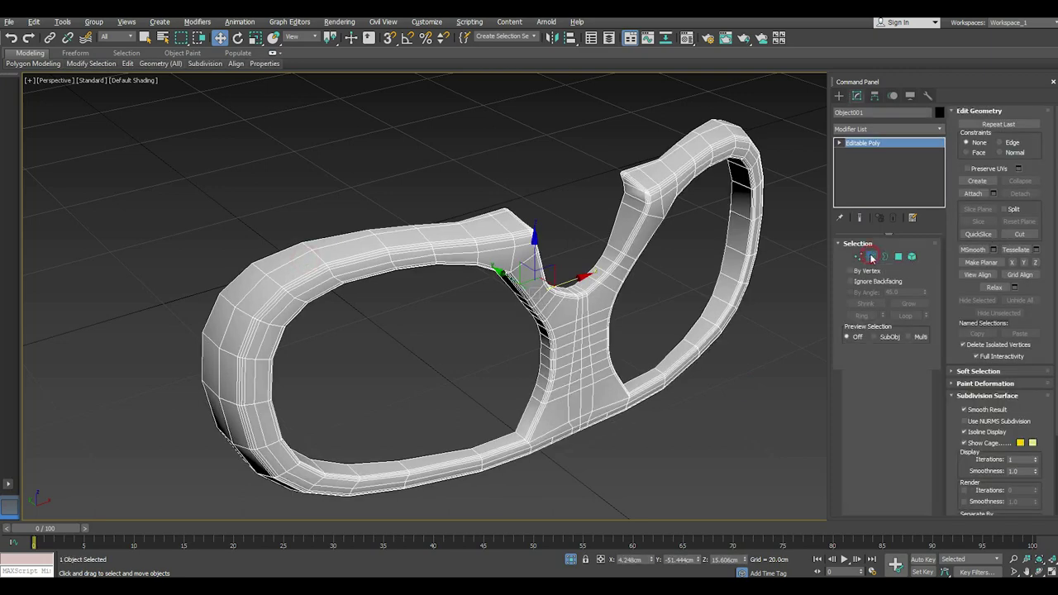
pyautogui.doubleClick(266, 299)
pyautogui.scroll(5, 276, 307)
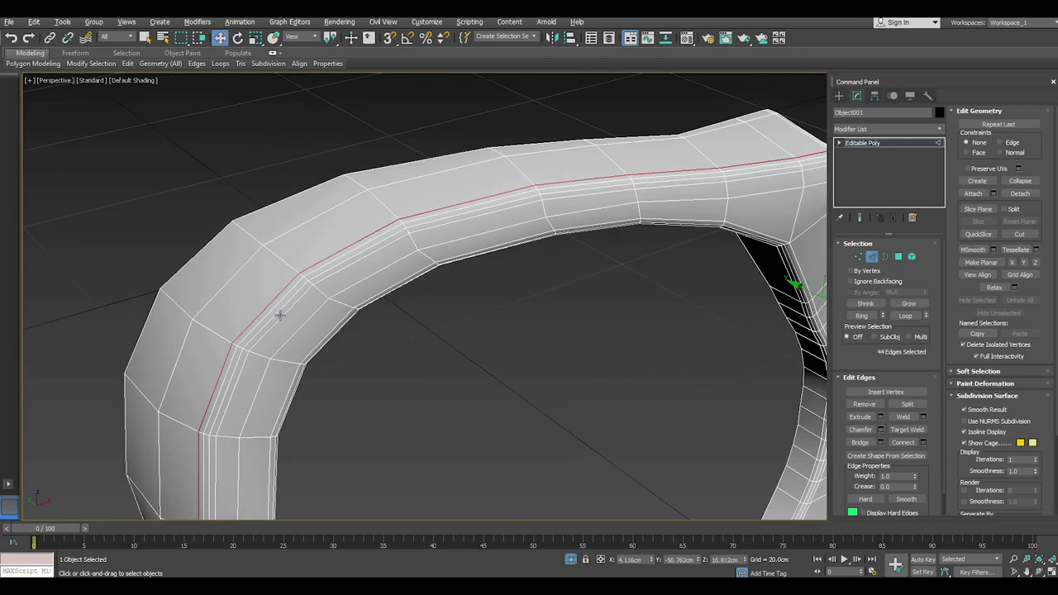
pyautogui.click(280, 314)
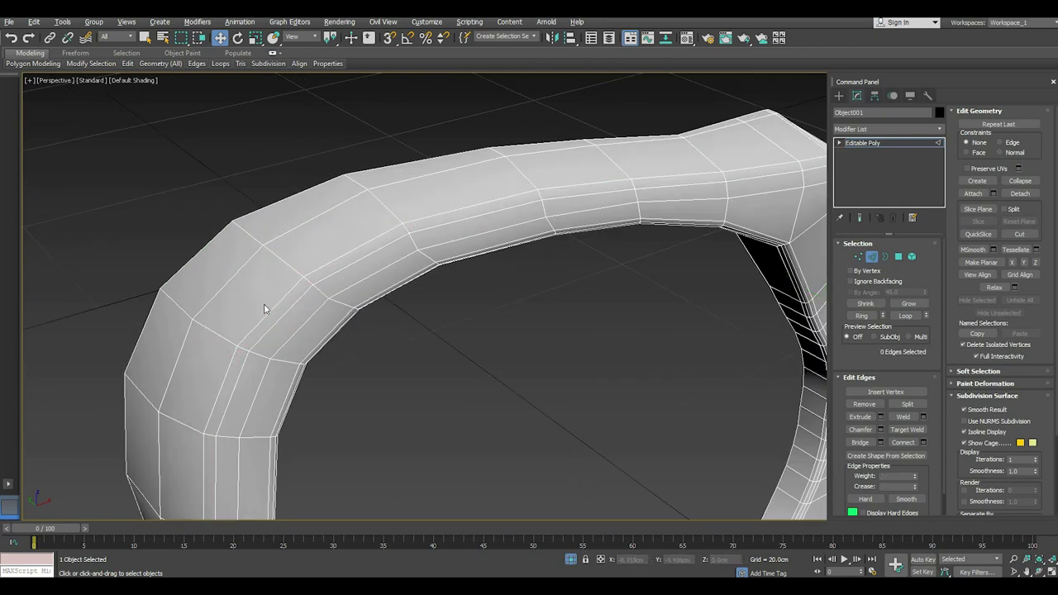
pyautogui.scroll(-2, 253, 297)
pyautogui.scroll(-2, 281, 314)
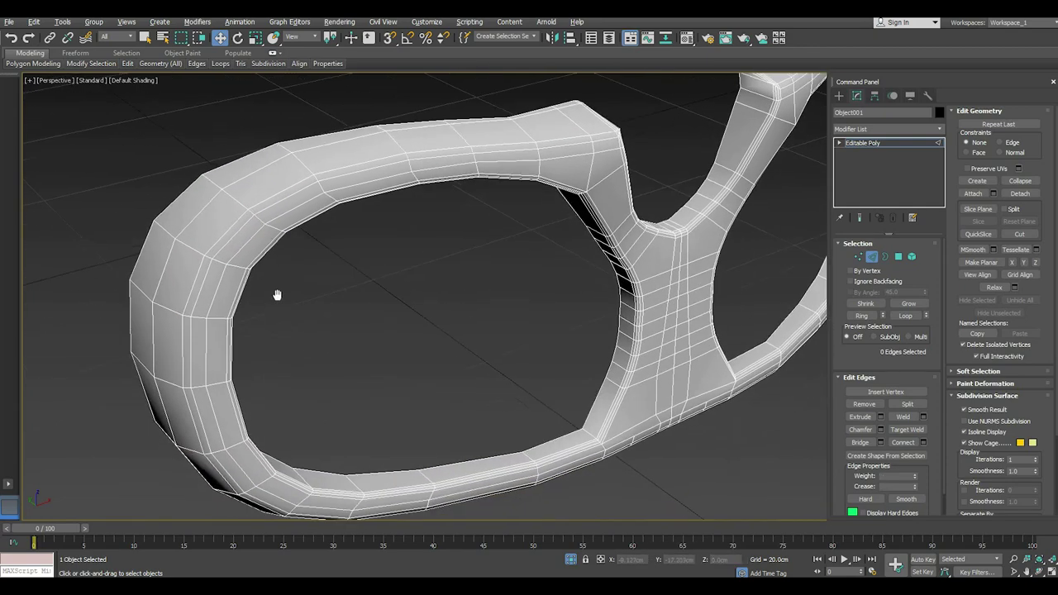
pyautogui.scroll(-1, 248, 351)
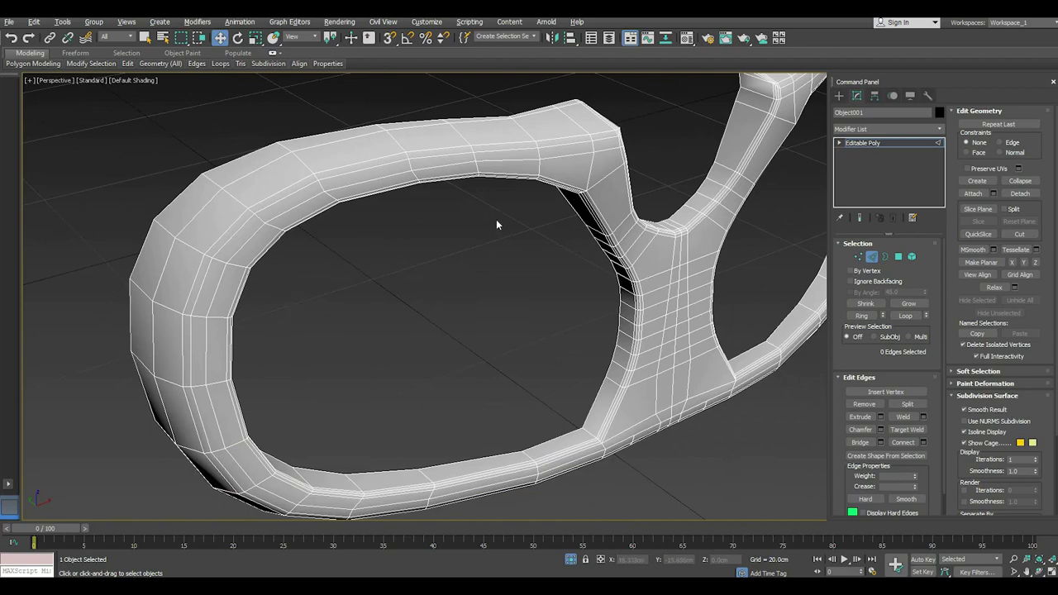
pyautogui.keyDown('alt'); pyautogui.moveTo(496, 223); pyautogui.dragTo(447, 233, button='middle'); pyautogui.keyUp('alt')
pyautogui.scroll(4, 496, 169)
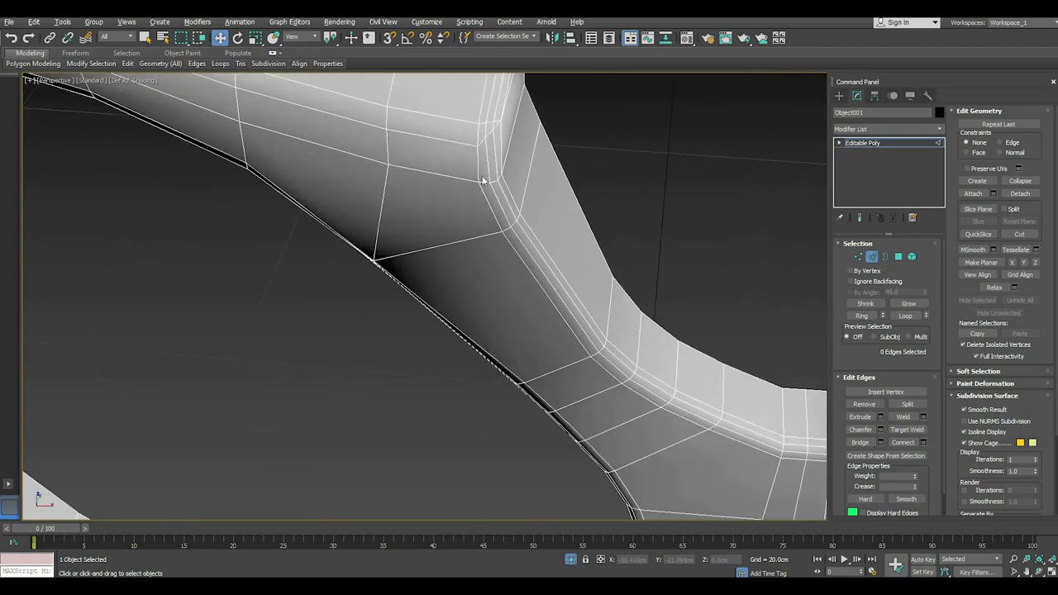
# Check the bridge's edge loops and delete the redundant loop on the leg
pyautogui.doubleClick(483, 180)
pyautogui.moveTo(524, 196)
pyautogui.keyDown('alt'); pyautogui.mouseDown(button='middle')
pyautogui.moveTo(538, 184)
pyautogui.moveTo(418, 262)
pyautogui.mouseUp(button='middle'); pyautogui.keyUp('alt')
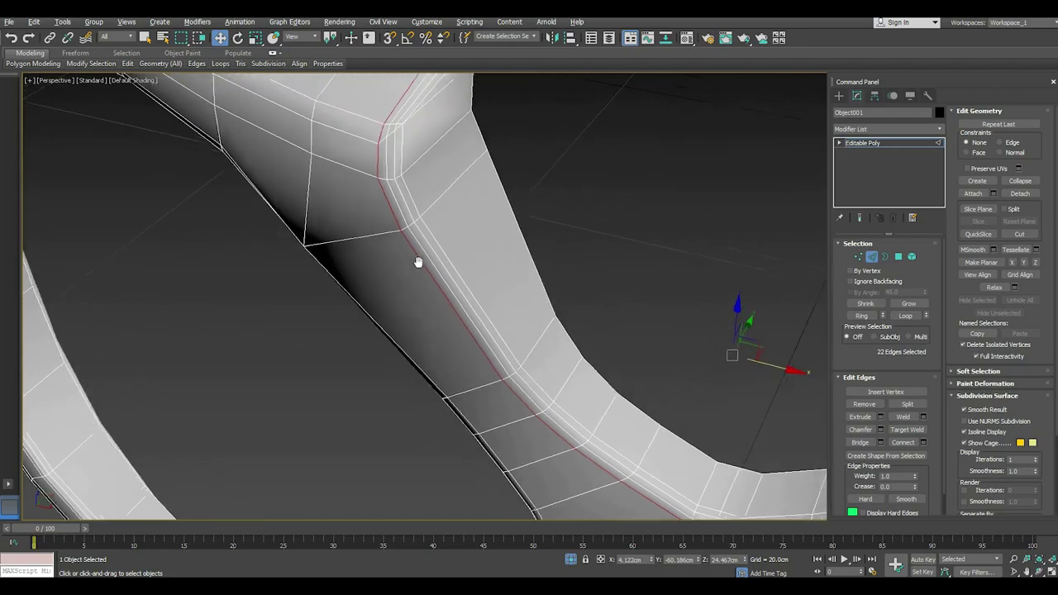
pyautogui.keyDown('ctrl'); pyautogui.doubleClick(410, 251); pyautogui.keyUp('ctrl')
pyautogui.scroll(-5, 433, 214)
pyautogui.moveTo(418, 224)
pyautogui.keyDown('alt'); pyautogui.mouseDown(button='middle')
pyautogui.moveTo(434, 213)
pyautogui.moveTo(571, 265)
pyautogui.moveTo(613, 258)
pyautogui.moveTo(543, 258)
pyautogui.moveTo(429, 297)
pyautogui.mouseUp(button='middle'); pyautogui.keyUp('alt')
pyautogui.click(612, 259)
pyautogui.scroll(5, 426, 285)
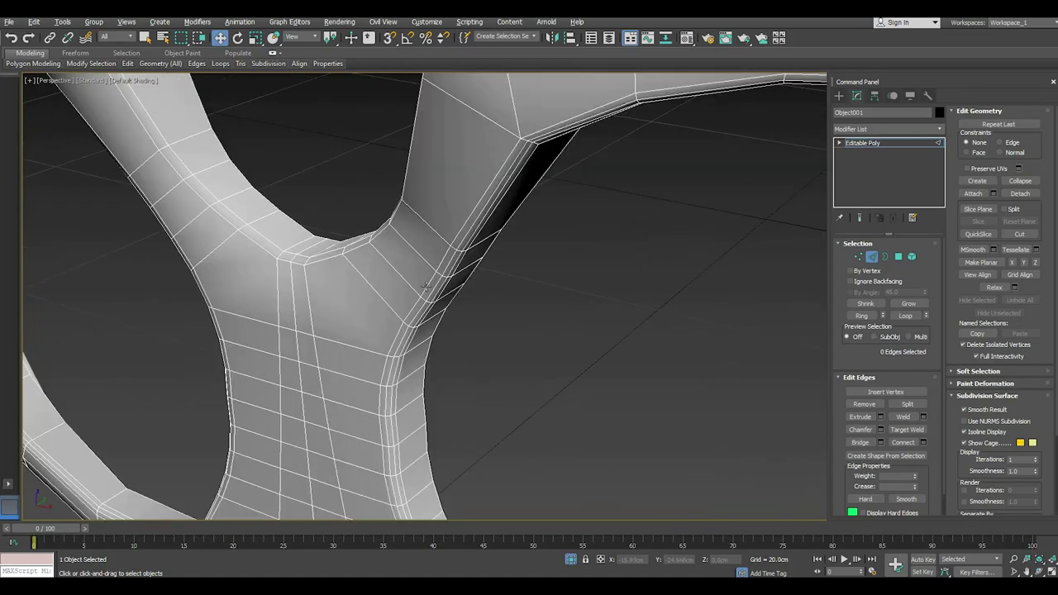
pyautogui.doubleClick(426, 286)
pyautogui.press('BackSpace')
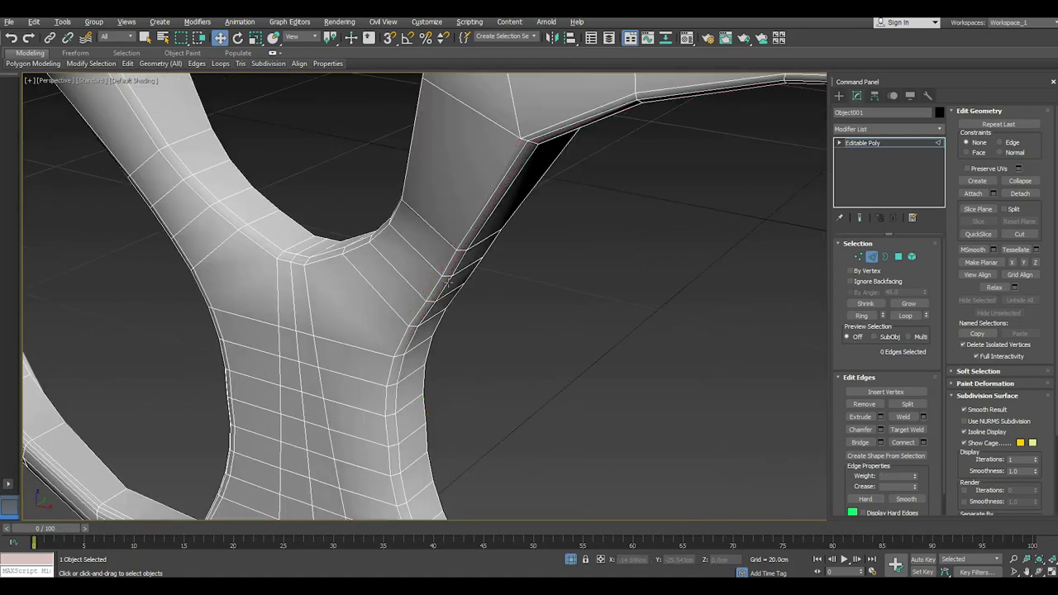
# Inspect the loops along the leg's inner curve, then switch Object001 to Vertex level
pyautogui.click(10, 39)
pyautogui.doubleClick(499, 149)
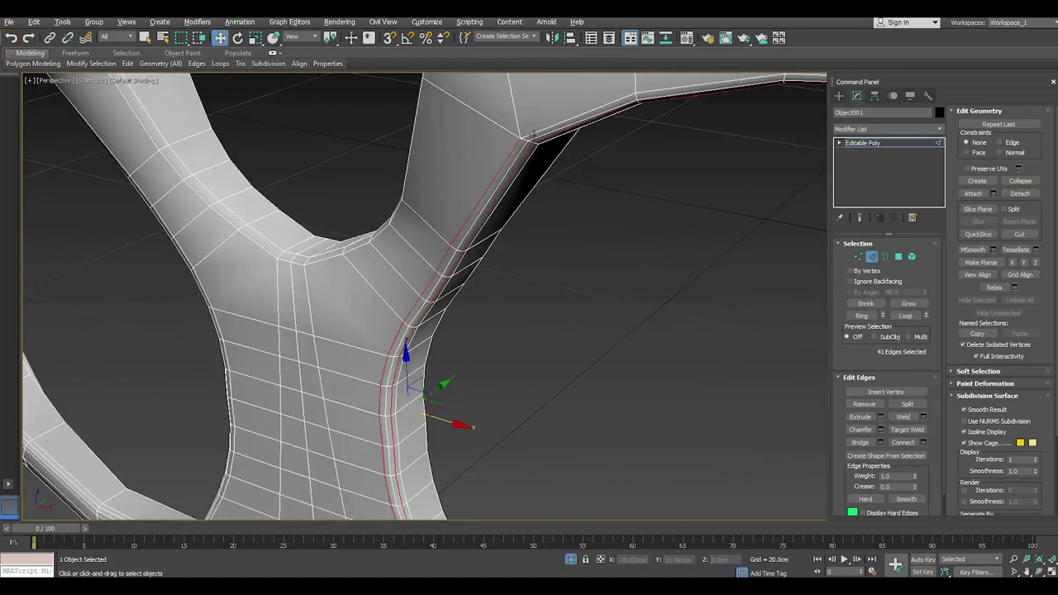
pyautogui.keyDown('ctrl'); pyautogui.doubleClick(534, 134); pyautogui.keyUp('ctrl')
pyautogui.scroll(-5, 534, 123)
pyautogui.moveTo(560, 141)
pyautogui.keyDown('alt'); pyautogui.mouseDown(button='middle')
pyautogui.moveTo(630, 111)
pyautogui.moveTo(676, 172)
pyautogui.moveTo(609, 155)
pyautogui.moveTo(474, 239)
pyautogui.moveTo(461, 221)
pyautogui.mouseUp(button='middle'); pyautogui.keyUp('alt')
pyautogui.click(676, 172)
pyautogui.scroll(3, 609, 156)
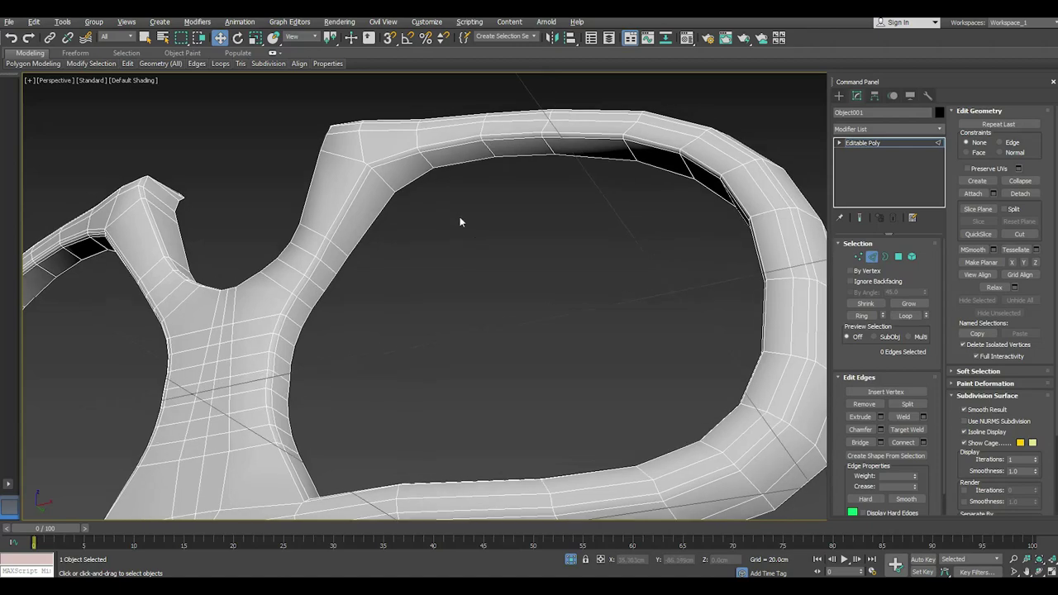
pyautogui.scroll(3, 365, 165)
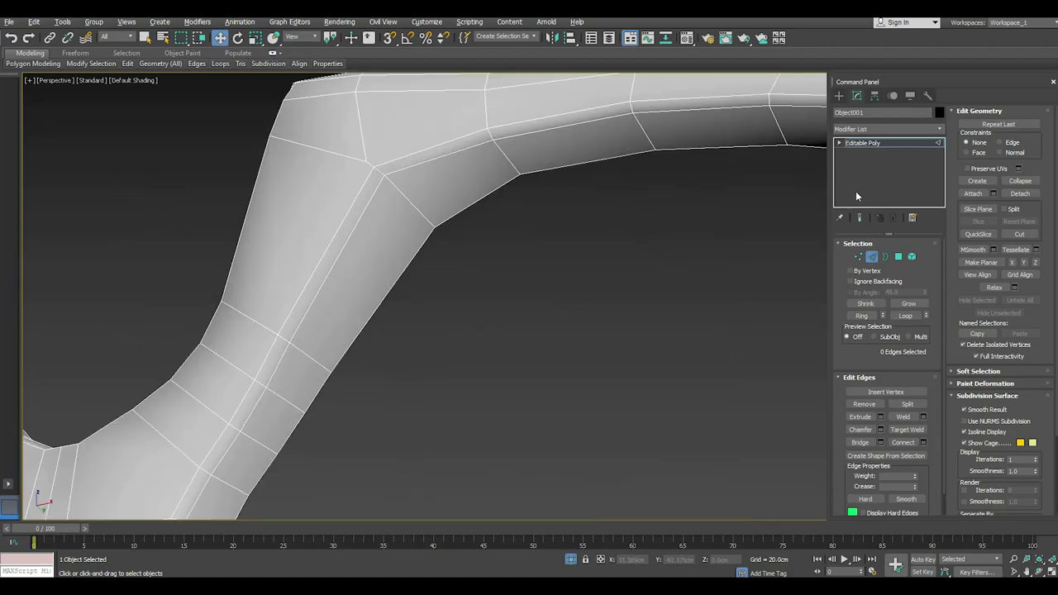
pyautogui.click(859, 256)
# Target Weld the stray upper-corner vertex onto its neighbouring vertex
pyautogui.rightClick(389, 154)
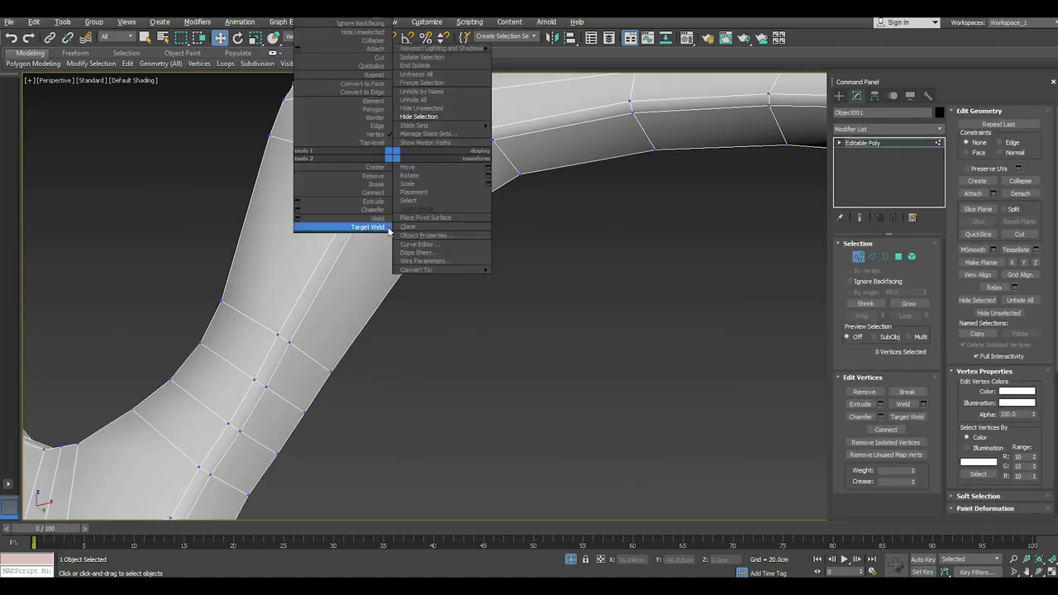
pyautogui.click(381, 226)
pyautogui.click(365, 161)
pyautogui.click(373, 167)
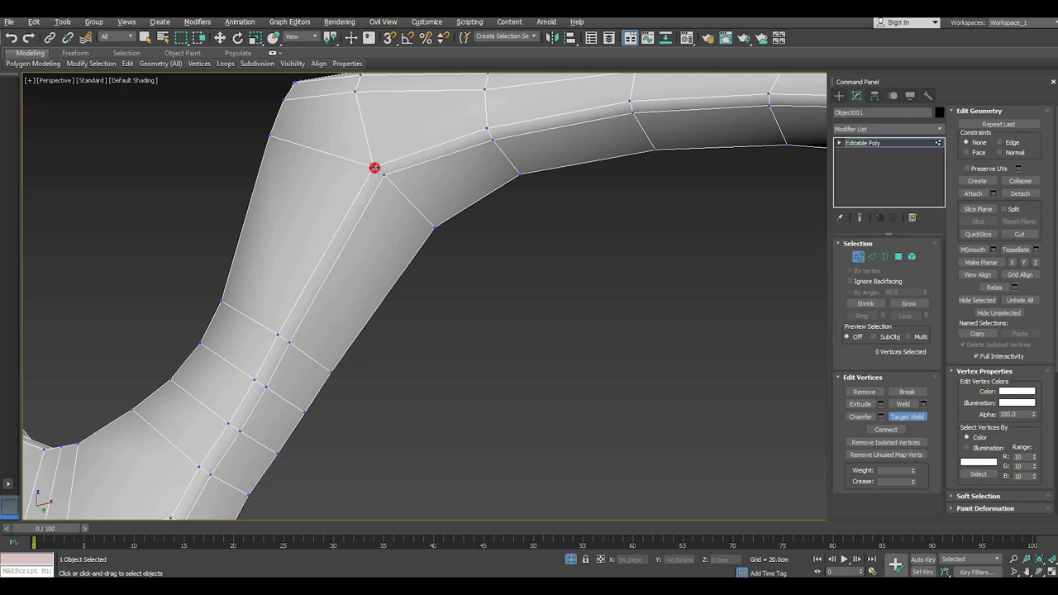
pyautogui.scroll(-4, 426, 157)
pyautogui.keyDown('alt'); pyautogui.moveTo(203, 207); pyautogui.dragTo(240, 228, button='middle'); pyautogui.keyUp('alt')
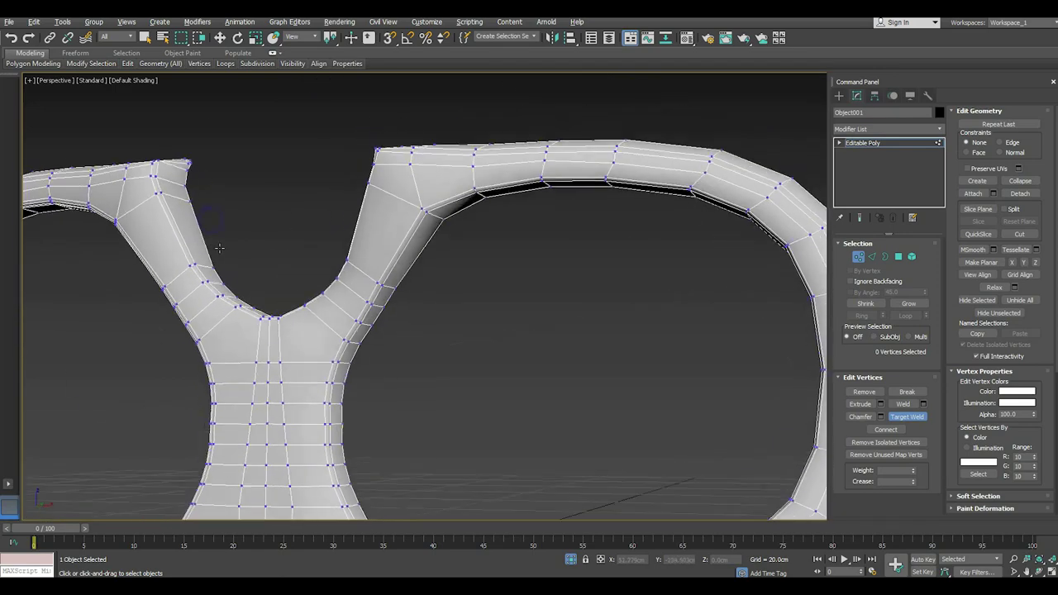
# Stop welding and reframe the view on the frame where the leg meets the lower loop
pyautogui.scroll(2, 240, 228)
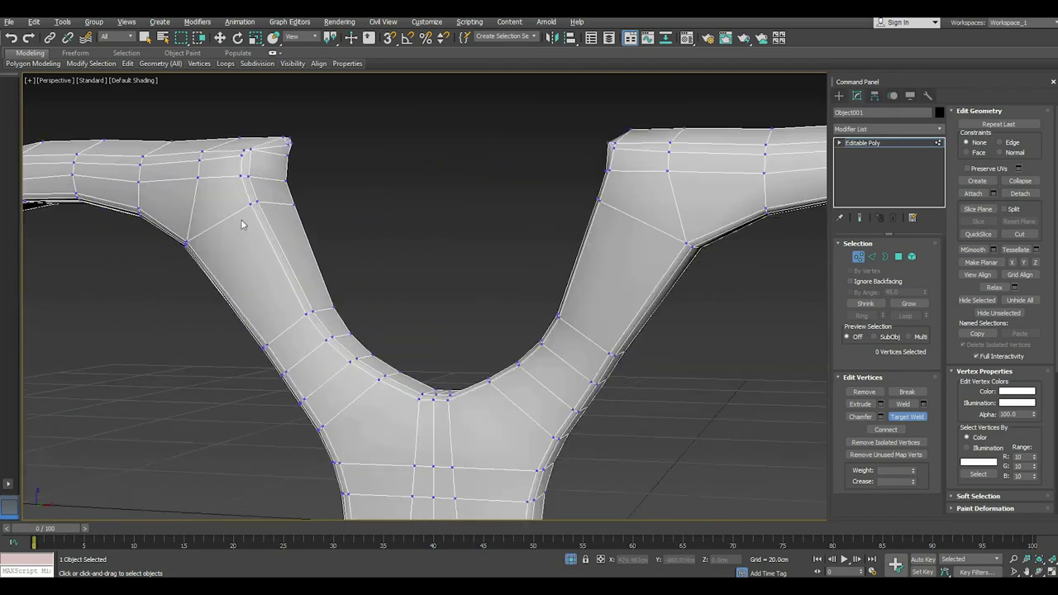
pyautogui.scroll(2, 242, 224)
pyautogui.press('z')
pyautogui.press('w')
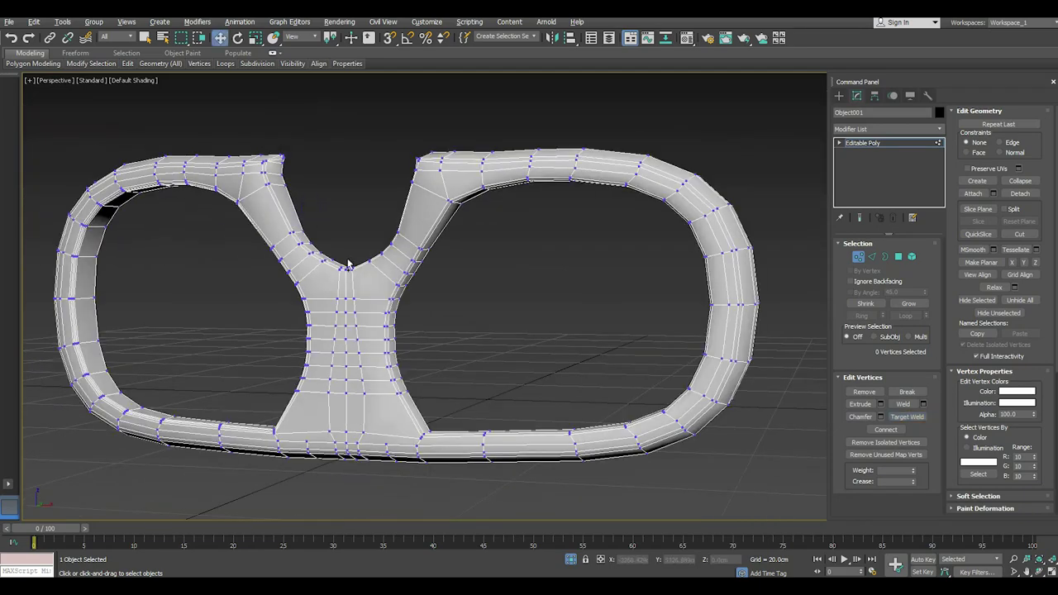
pyautogui.keyDown('alt'); pyautogui.moveTo(352, 266); pyautogui.dragTo(385, 342, button='middle'); pyautogui.keyUp('alt')
pyautogui.scroll(5, 355, 463)
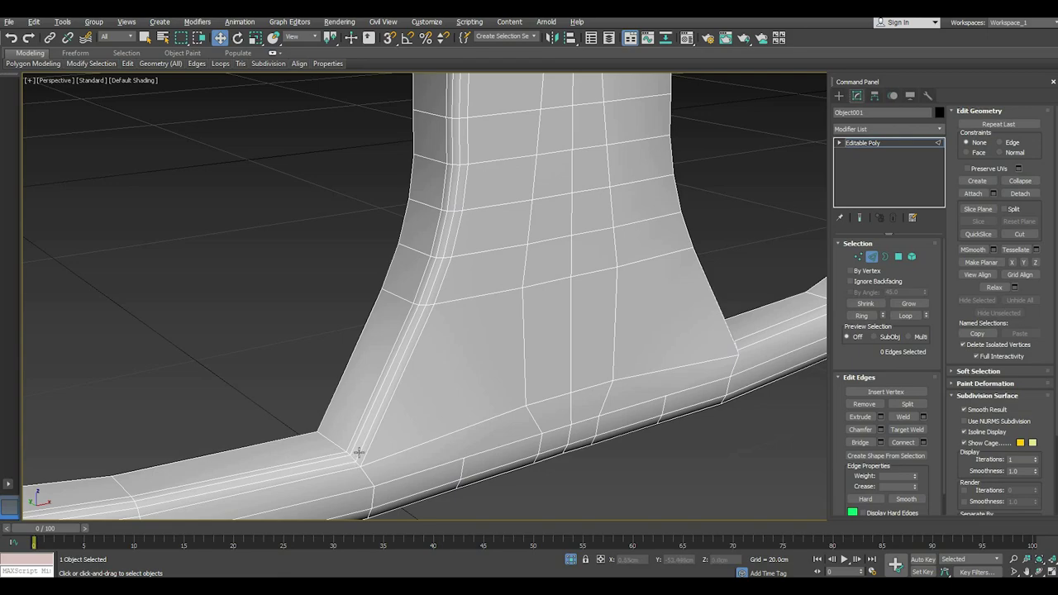
pyautogui.scroll(-5, 359, 452)
pyautogui.keyDown('alt'); pyautogui.moveTo(391, 415); pyautogui.dragTo(313, 425, button='middle'); pyautogui.keyUp('alt')
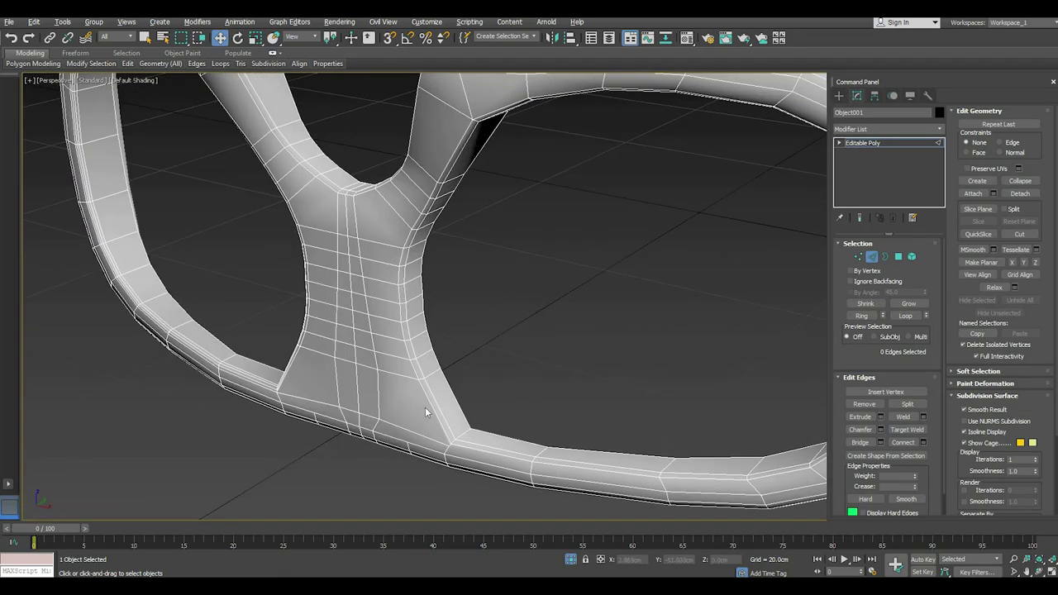
pyautogui.scroll(5, 425, 410)
pyautogui.scroll(-4, 425, 405)
pyautogui.keyDown('alt'); pyautogui.moveTo(252, 395); pyautogui.dragTo(328, 400, button='middle'); pyautogui.keyUp('alt')
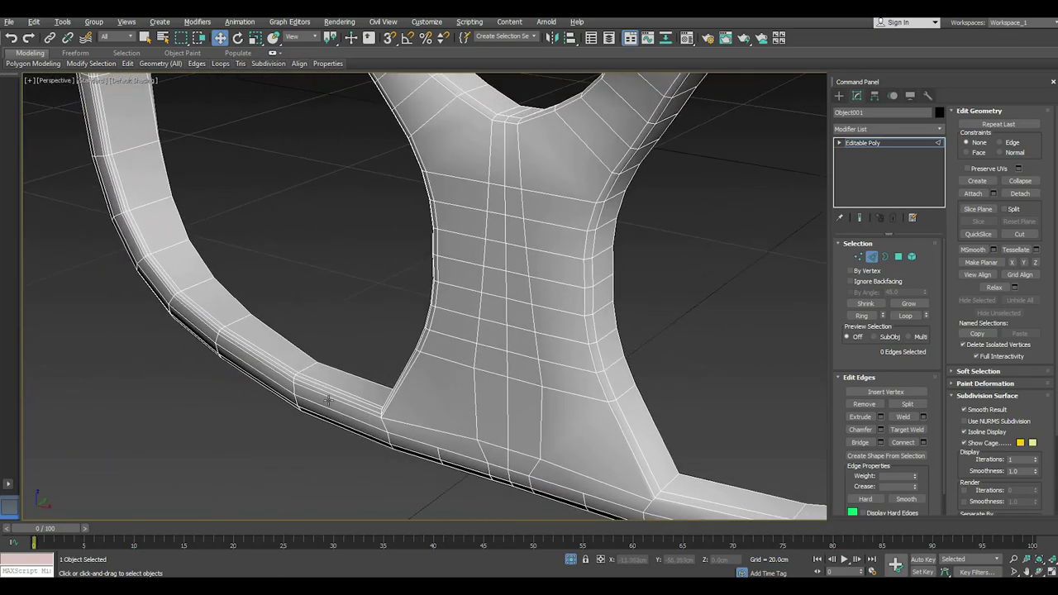
pyautogui.scroll(3, 328, 400)
pyautogui.click(331, 386)
pyautogui.doubleClick(332, 384)
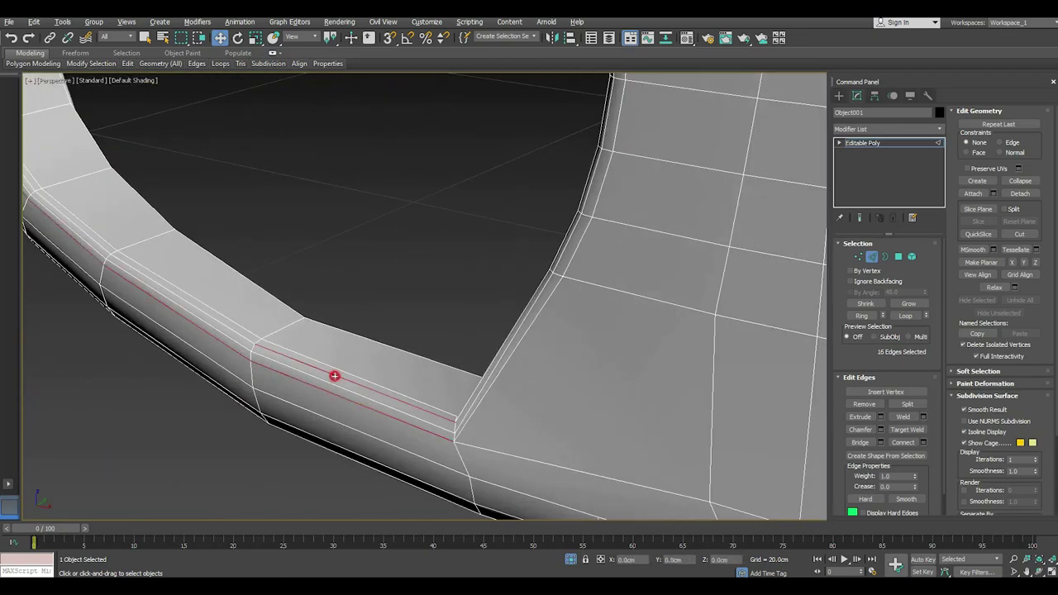
pyautogui.keyDown('ctrl'); pyautogui.doubleClick(337, 375); pyautogui.keyUp('ctrl')
pyautogui.keyDown('ctrl'); pyautogui.doubleClick(461, 431); pyautogui.keyUp('ctrl')
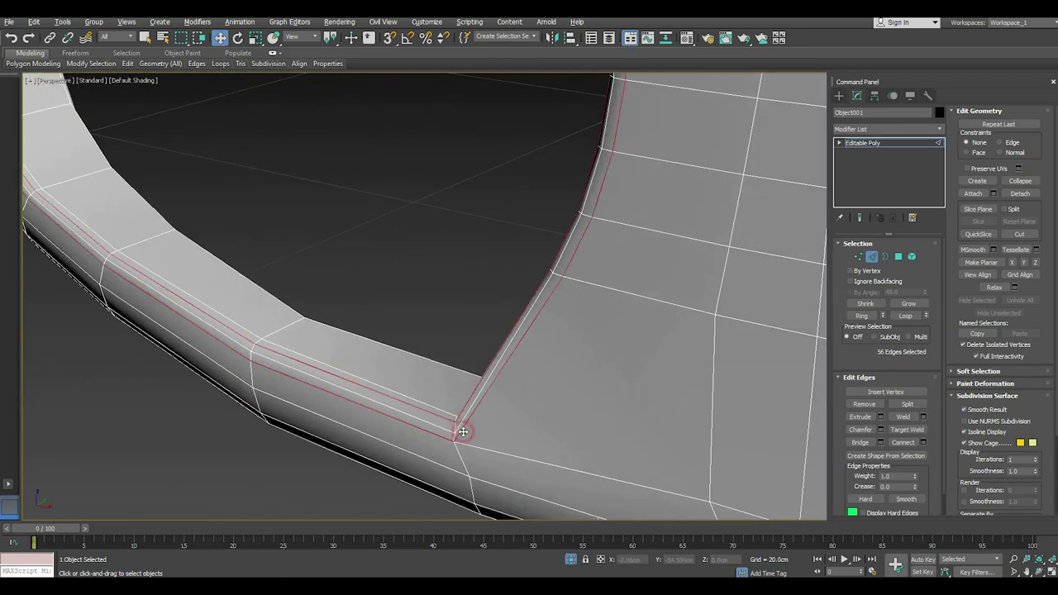
pyautogui.scroll(-3, 461, 426)
pyautogui.scroll(-2, 507, 333)
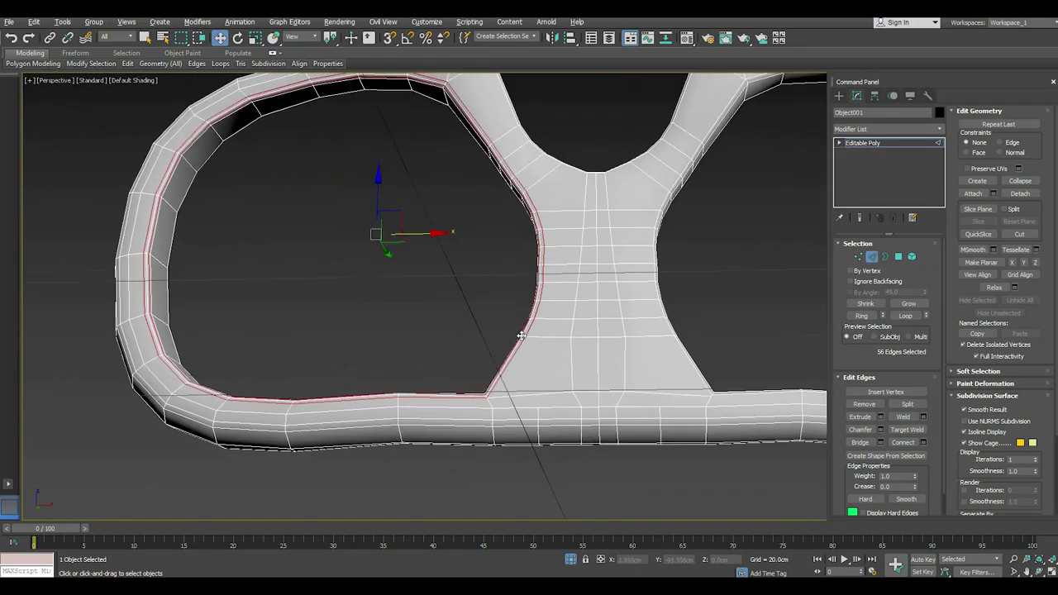
pyautogui.click(396, 349)
pyautogui.moveTo(395, 349)
pyautogui.keyDown('alt'); pyautogui.mouseDown(button='middle')
pyautogui.moveTo(436, 404)
pyautogui.moveTo(600, 469)
pyautogui.mouseUp(button='middle'); pyautogui.keyUp('alt')
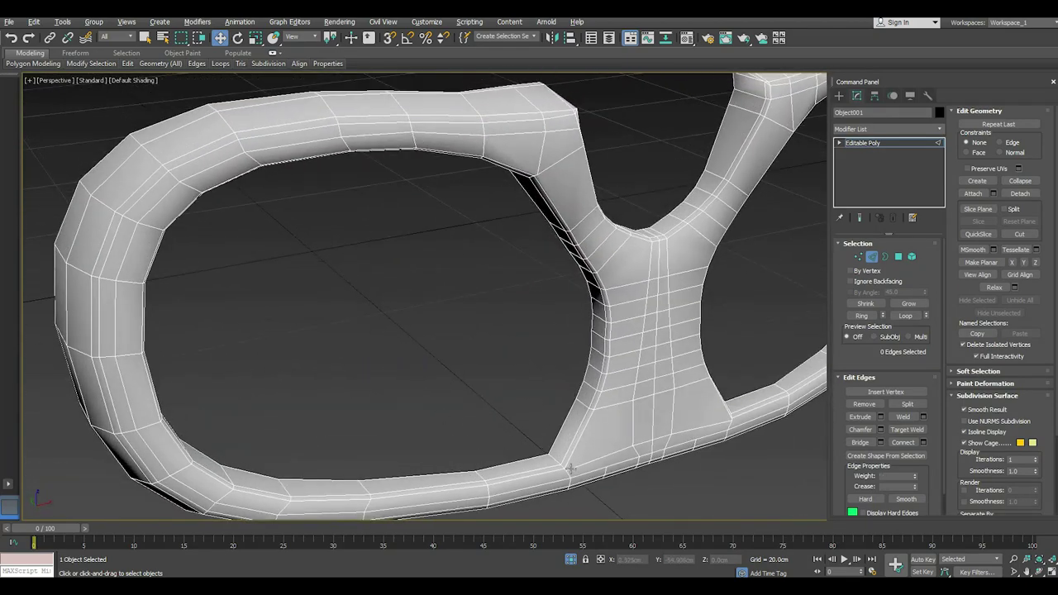
pyautogui.scroll(5, 570, 469)
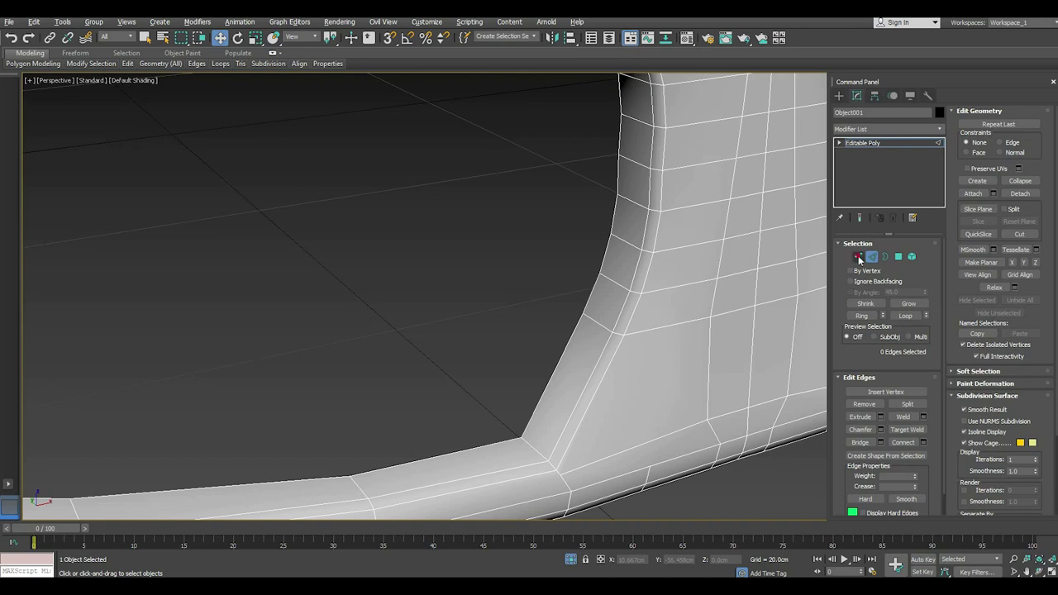
# At Vertex level, Target Weld the stray inner-corner vertex onto its neighbouring vertex
pyautogui.click(859, 258)
pyautogui.rightClick(552, 439)
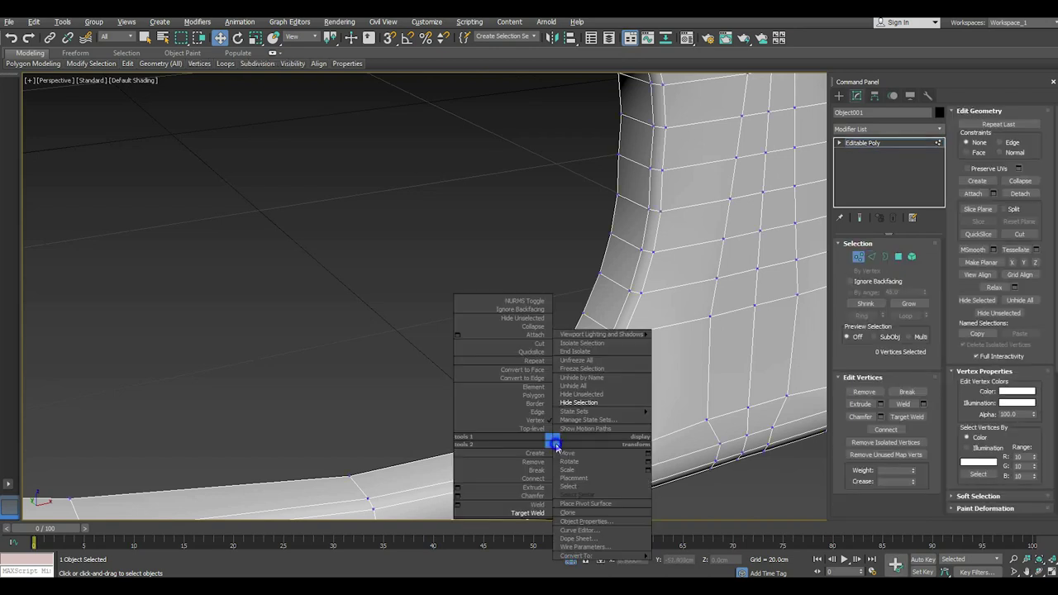
pyautogui.click(526, 520)
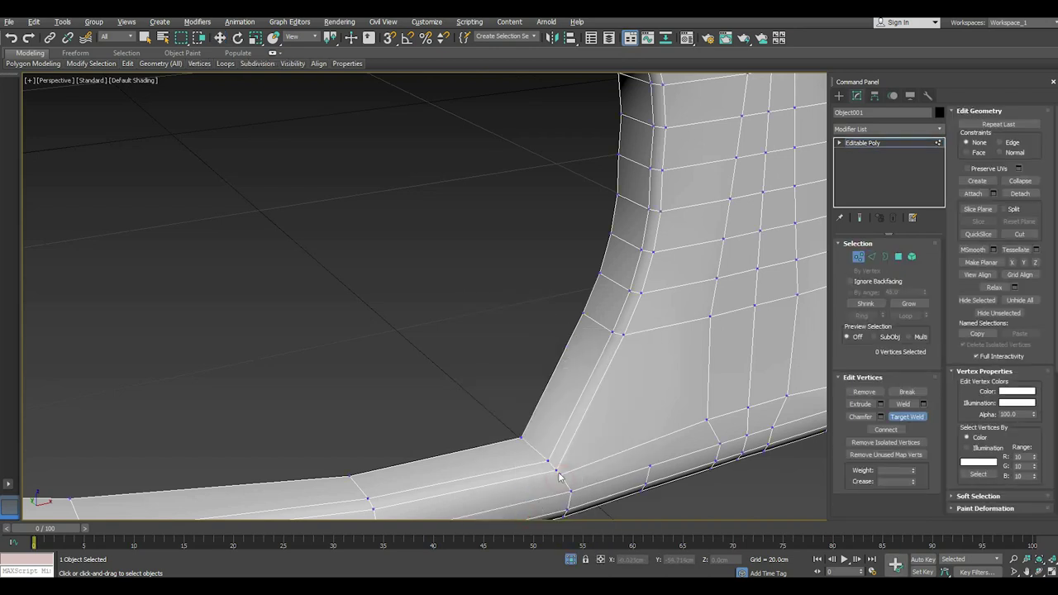
pyautogui.click(557, 473)
pyautogui.scroll(-3, 554, 473)
pyautogui.scroll(-3, 552, 473)
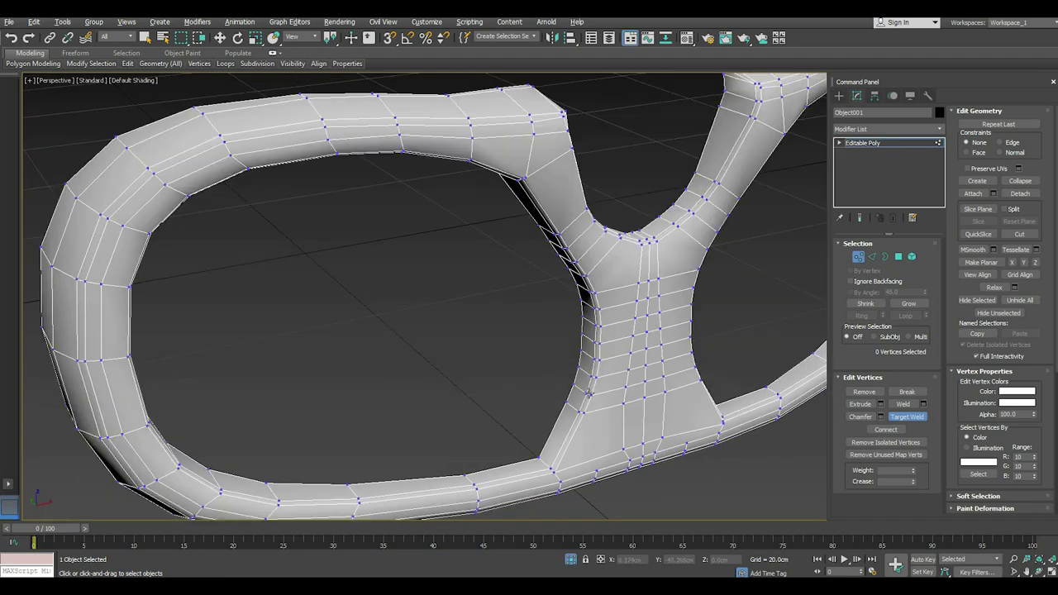
pyautogui.keyDown('alt'); pyautogui.moveTo(589, 394); pyautogui.dragTo(532, 132, button='middle'); pyautogui.keyUp('alt')
pyautogui.scroll(5, 500, 105)
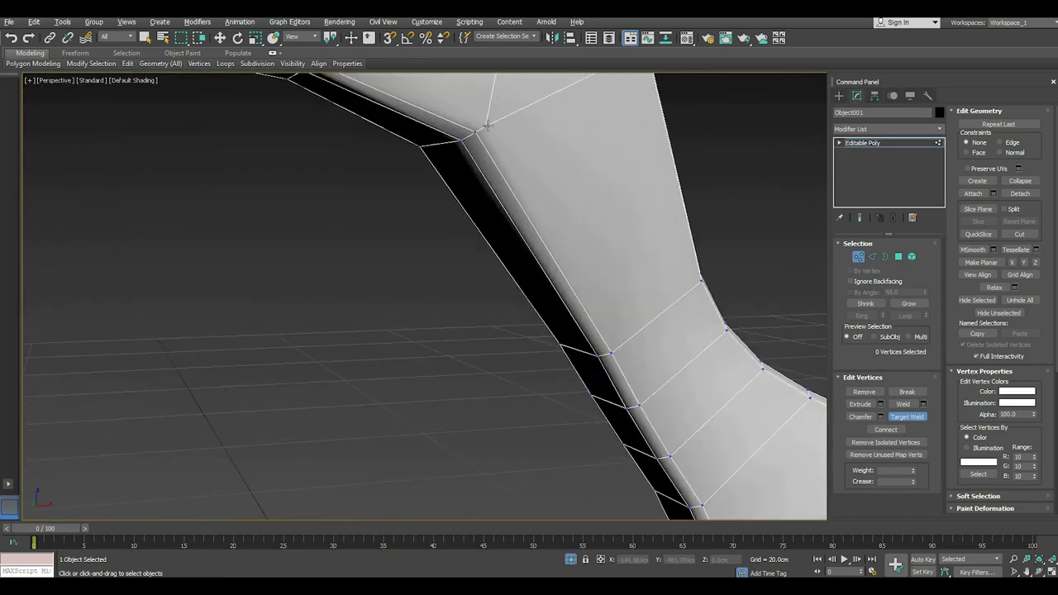
pyautogui.click(475, 129)
pyautogui.scroll(-5, 484, 129)
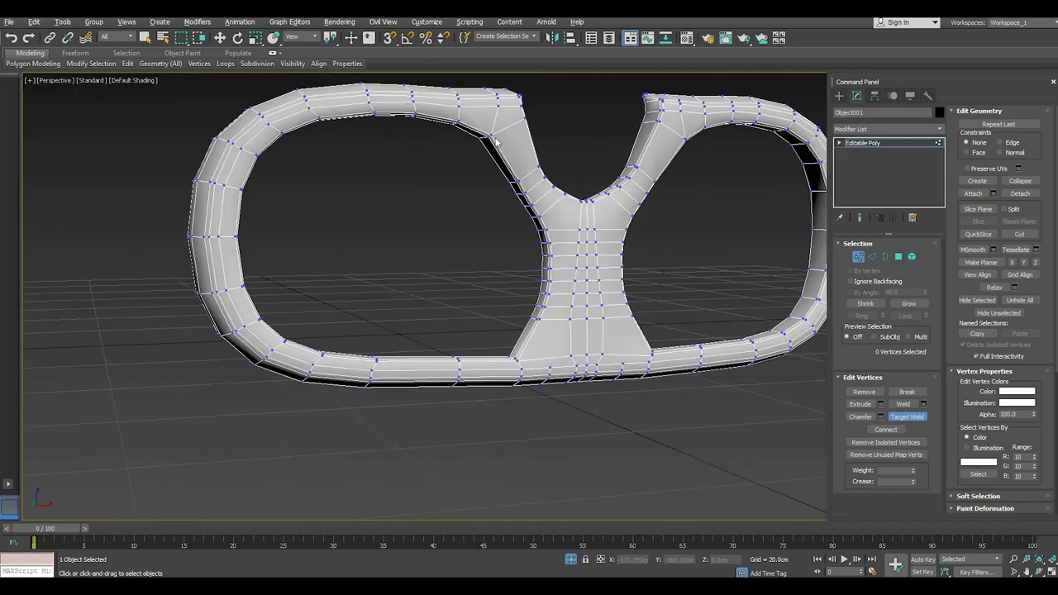
pyautogui.scroll(2, 471, 135)
pyautogui.scroll(1, 449, 167)
pyautogui.scroll(5, 304, 298)
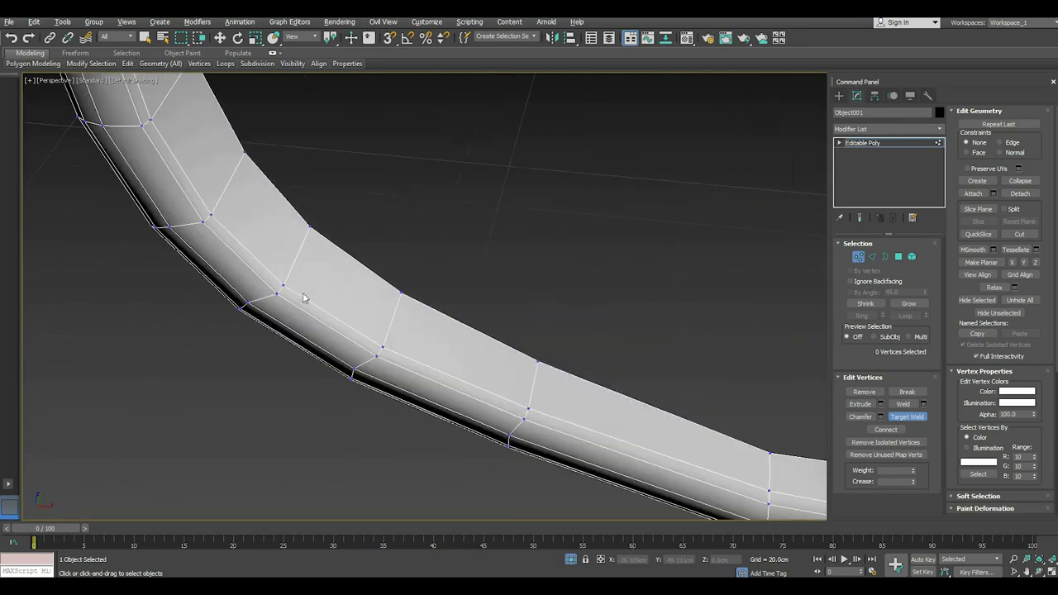
pyautogui.scroll(-3, 312, 300)
pyautogui.rightClick(325, 308)
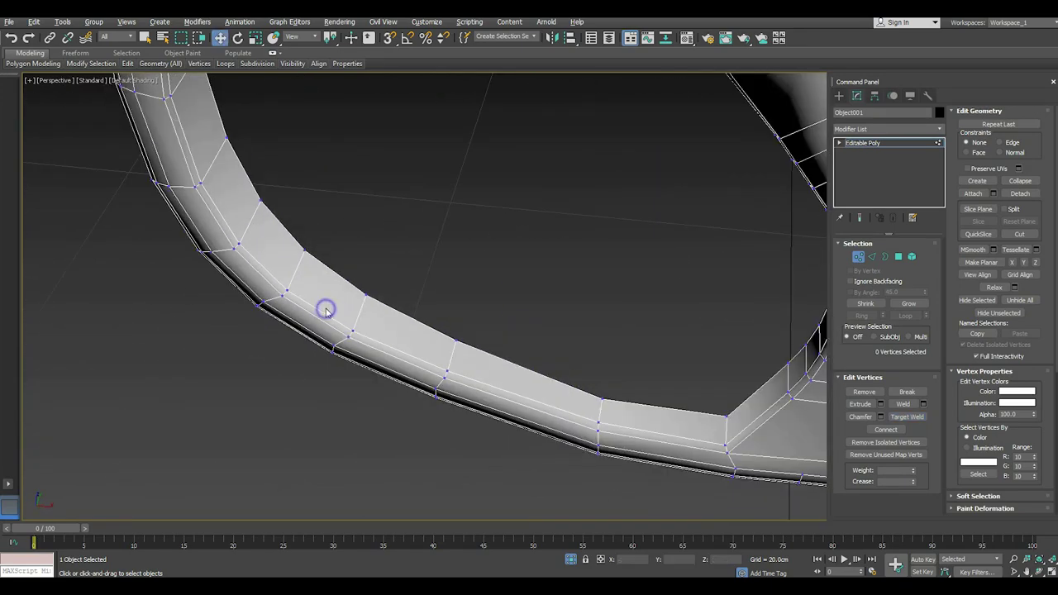
# Orbit so the left rim faces the camera and return to Edge level
pyautogui.scroll(2, 335, 315)
pyautogui.scroll(-2, 334, 315)
pyautogui.keyDown('alt'); pyautogui.moveTo(335, 315); pyautogui.dragTo(361, 307, button='middle'); pyautogui.keyUp('alt')
pyautogui.scroll(2, 352, 285)
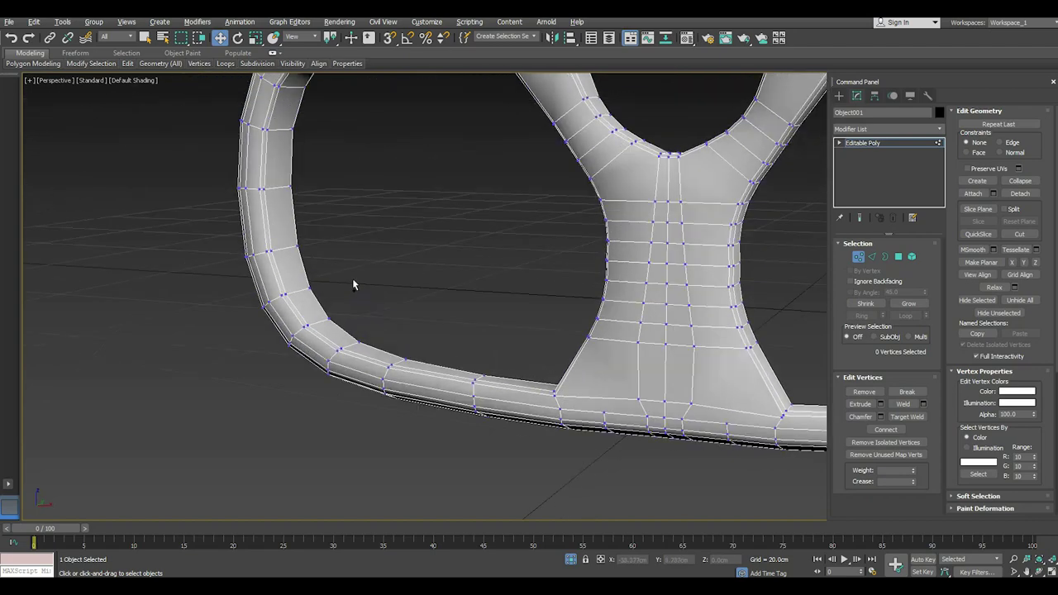
pyautogui.click(871, 256)
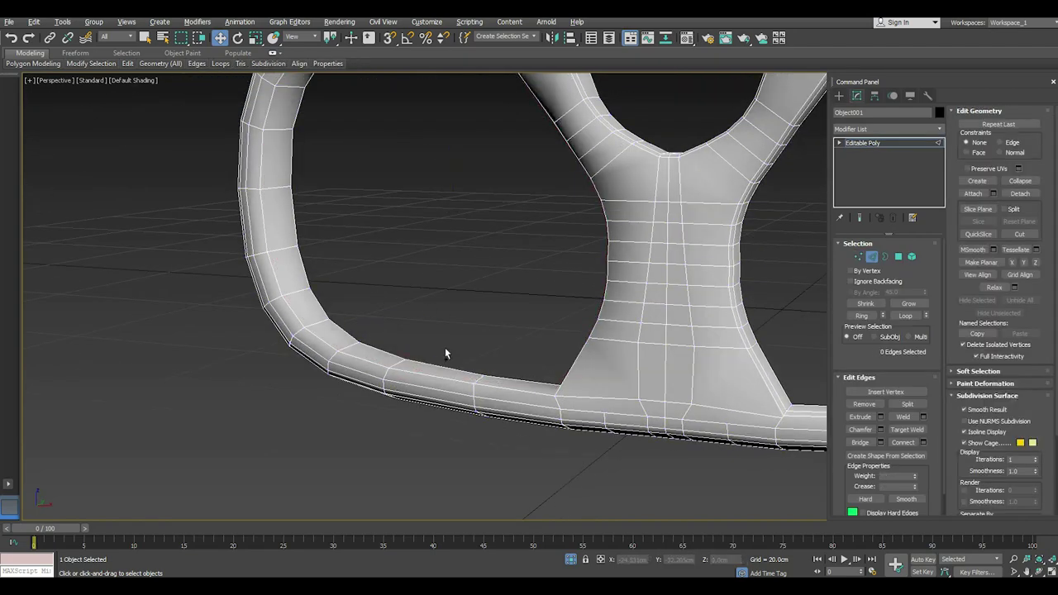
pyautogui.moveTo(444, 347)
pyautogui.keyDown('alt'); pyautogui.mouseDown(button='middle')
pyautogui.moveTo(474, 393)
pyautogui.moveTo(421, 468)
pyautogui.moveTo(425, 460)
pyautogui.mouseUp(button='middle'); pyautogui.keyUp('alt')
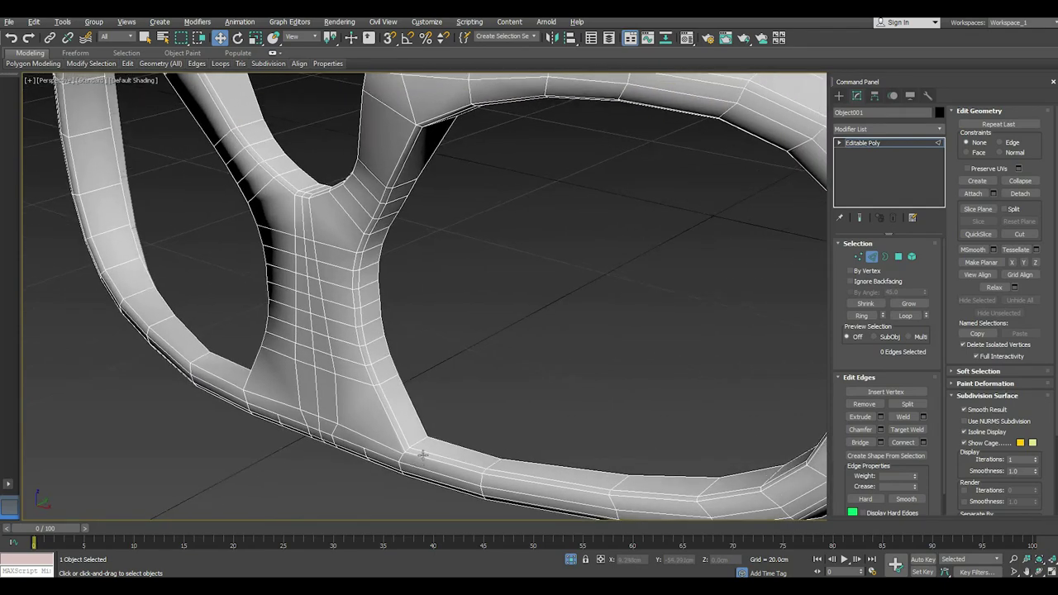
pyautogui.doubleClick(426, 449)
pyautogui.hotkey('ctrl', 'BackSpace')
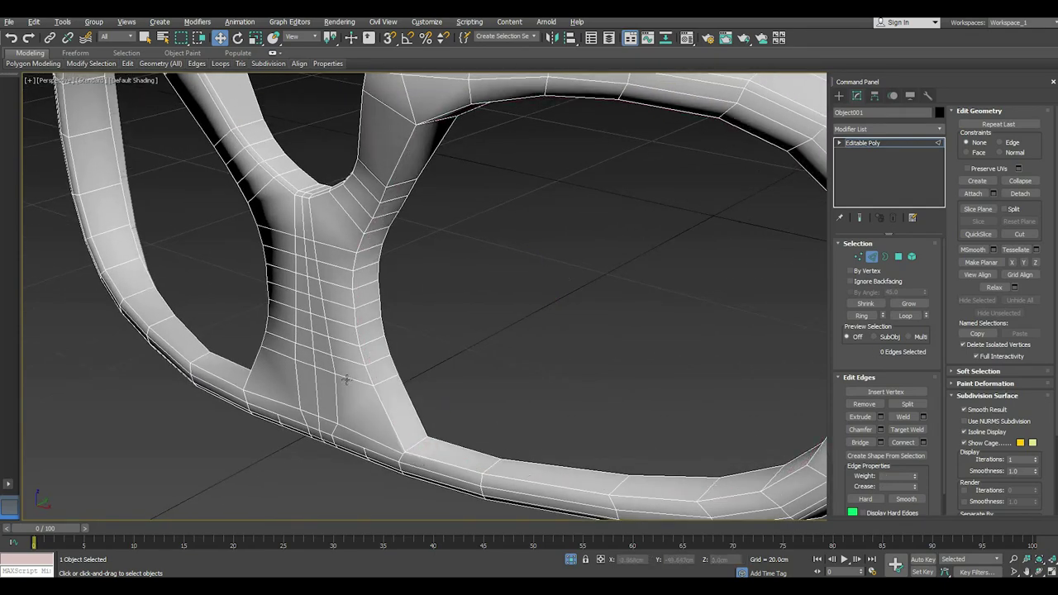
pyautogui.moveTo(414, 396)
pyautogui.keyDown('alt'); pyautogui.mouseDown(button='middle')
pyautogui.moveTo(416, 347)
pyautogui.moveTo(452, 405)
pyautogui.moveTo(494, 438)
pyautogui.mouseUp(button='middle'); pyautogui.keyUp('alt')
pyautogui.scroll(-3, 416, 347)
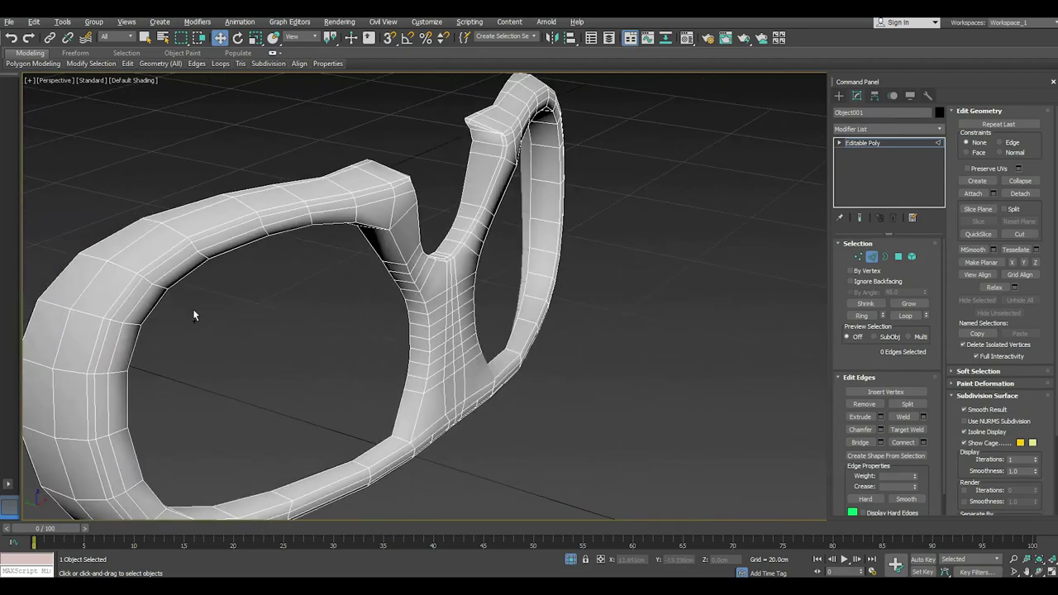
pyautogui.moveTo(192, 308)
pyautogui.keyDown('alt'); pyautogui.mouseDown(button='middle')
pyautogui.moveTo(245, 303)
pyautogui.moveTo(223, 312)
pyautogui.mouseUp(button='middle'); pyautogui.keyUp('alt')
pyautogui.click(254, 306)
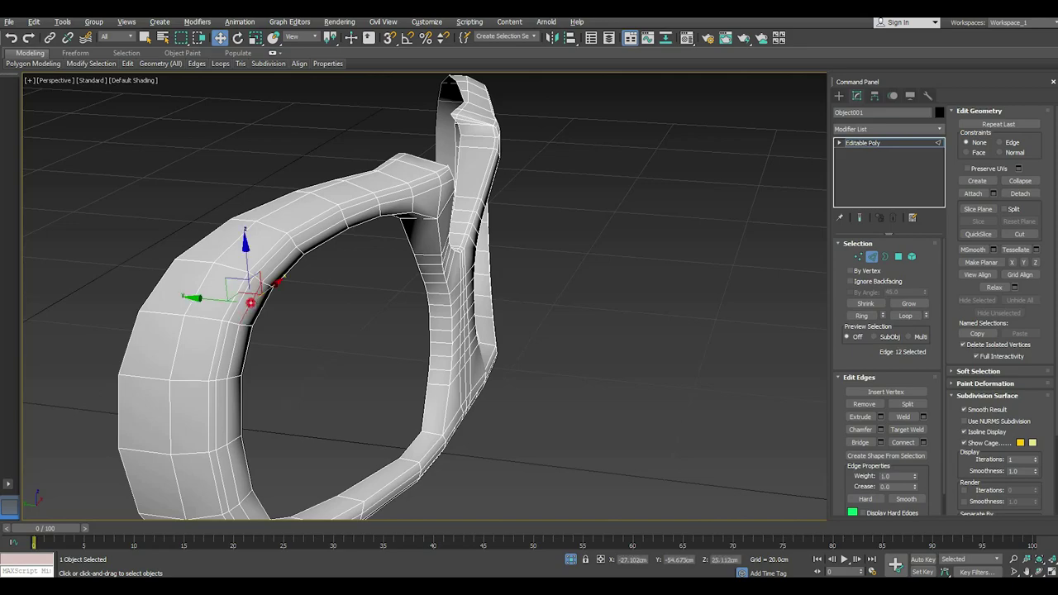
pyautogui.doubleClick(250, 303)
pyautogui.keyDown('alt'); pyautogui.moveTo(382, 298); pyautogui.dragTo(276, 292, button='middle'); pyautogui.keyUp('alt')
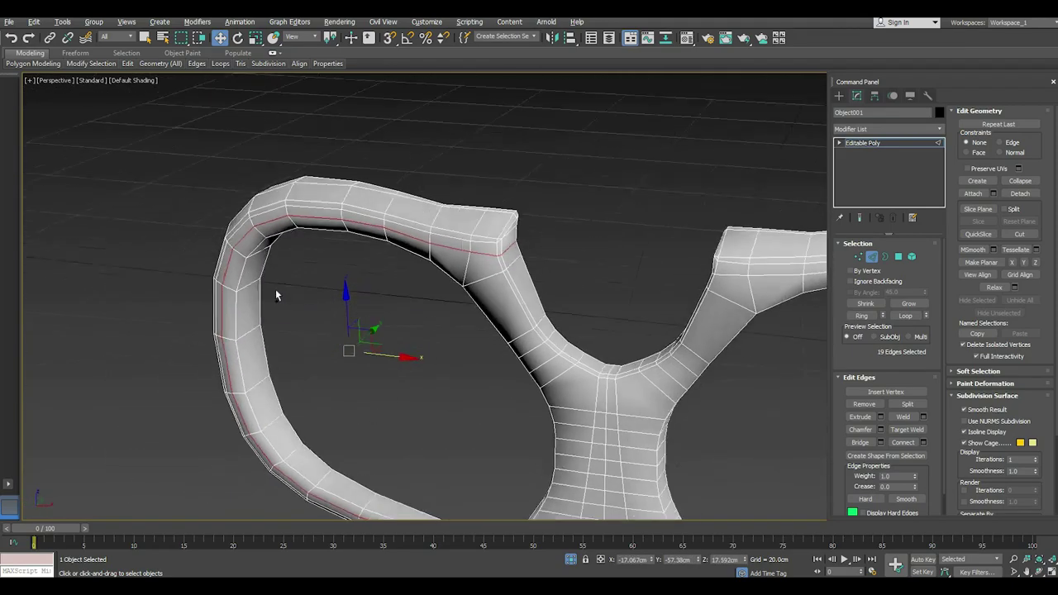
pyautogui.scroll(2, 491, 404)
pyautogui.moveTo(490, 404); pyautogui.dragTo(397, 300, button='middle')
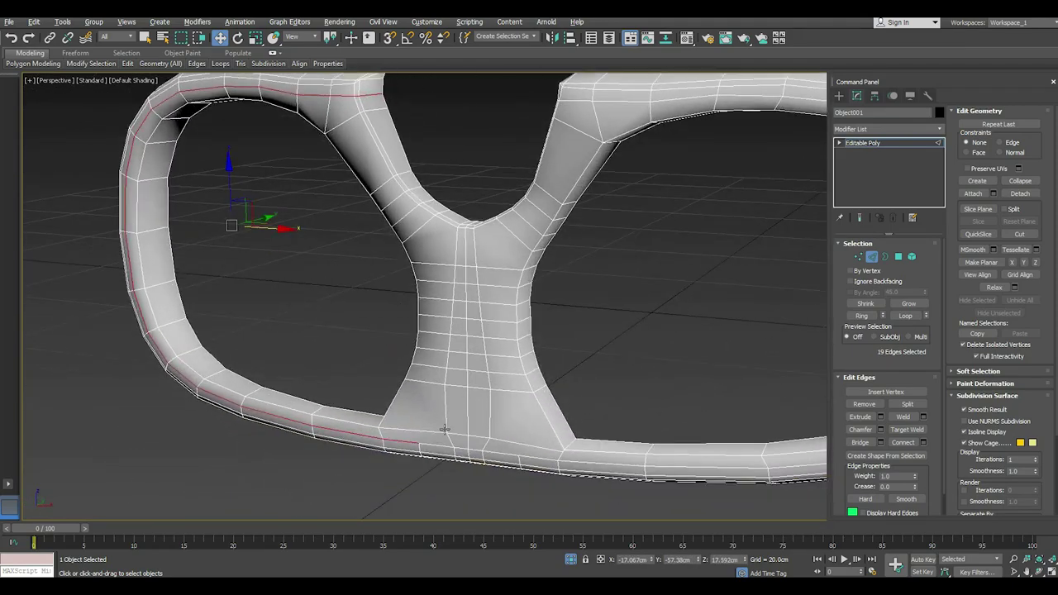
pyautogui.keyDown('ctrl'); pyautogui.doubleClick(543, 461); pyautogui.keyUp('ctrl')
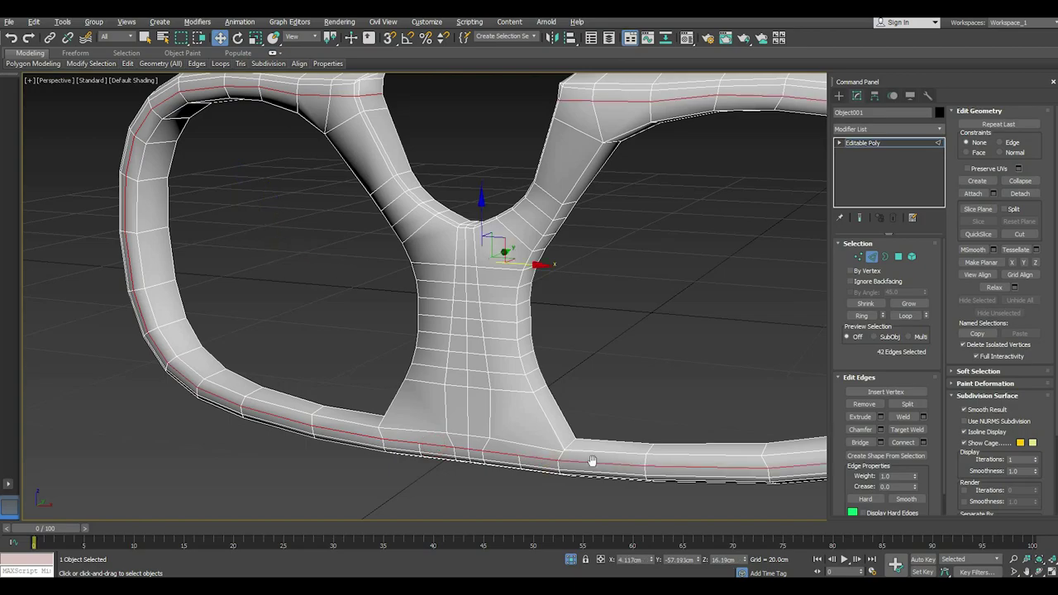
pyautogui.moveTo(591, 460)
pyautogui.keyDown('alt'); pyautogui.mouseDown(button='middle')
pyautogui.moveTo(460, 446)
pyautogui.moveTo(521, 454)
pyautogui.mouseUp(button='middle'); pyautogui.keyUp('alt')
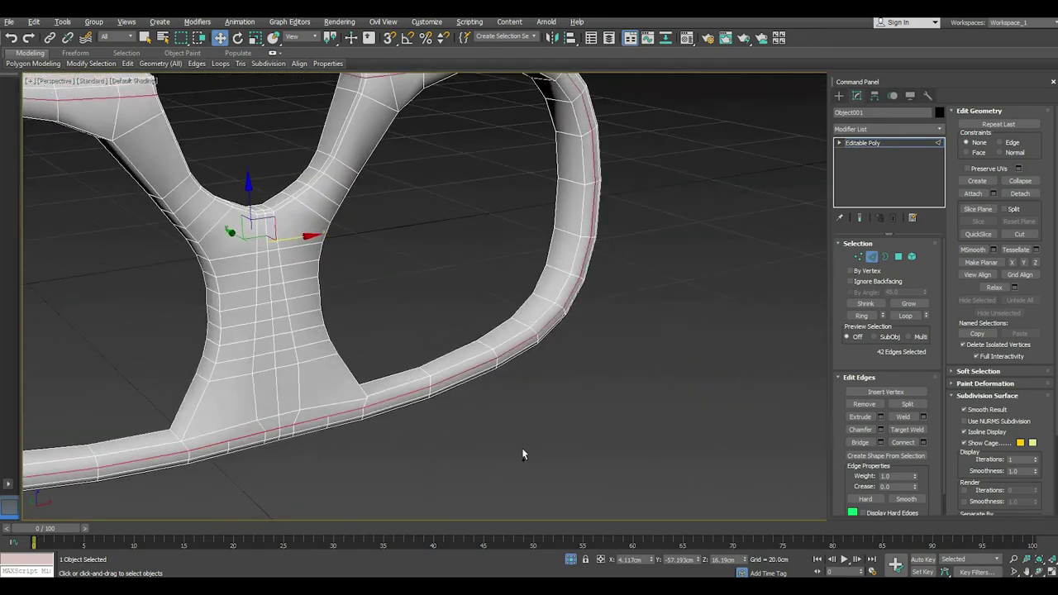
pyautogui.click(521, 454)
pyautogui.scroll(-2, 259, 381)
pyautogui.scroll(-3, 413, 385)
pyautogui.moveTo(256, 330)
pyautogui.keyDown('alt'); pyautogui.mouseDown(button='middle')
pyautogui.moveTo(306, 330)
pyautogui.moveTo(248, 326)
pyautogui.moveTo(298, 347)
pyautogui.moveTo(324, 333)
pyautogui.moveTo(262, 325)
pyautogui.moveTo(315, 348)
pyautogui.moveTo(236, 350)
pyautogui.moveTo(173, 384)
pyautogui.moveTo(234, 417)
pyautogui.moveTo(338, 402)
pyautogui.moveTo(415, 192)
pyautogui.mouseUp(button='middle'); pyautogui.keyUp('alt')
pyautogui.doubleClick(205, 336)
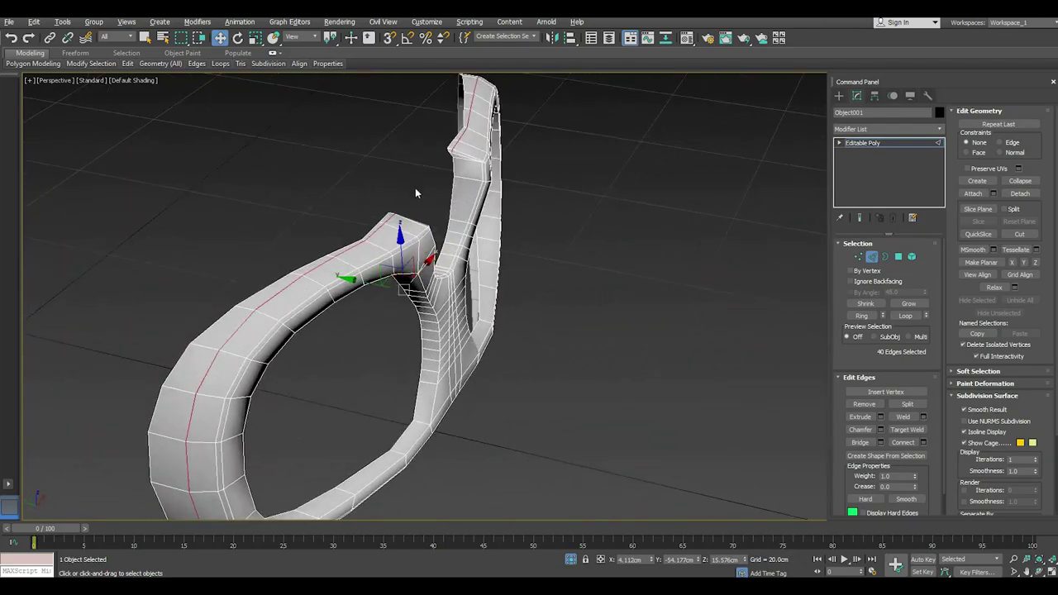
pyautogui.scroll(5, 450, 161)
pyautogui.click(455, 150)
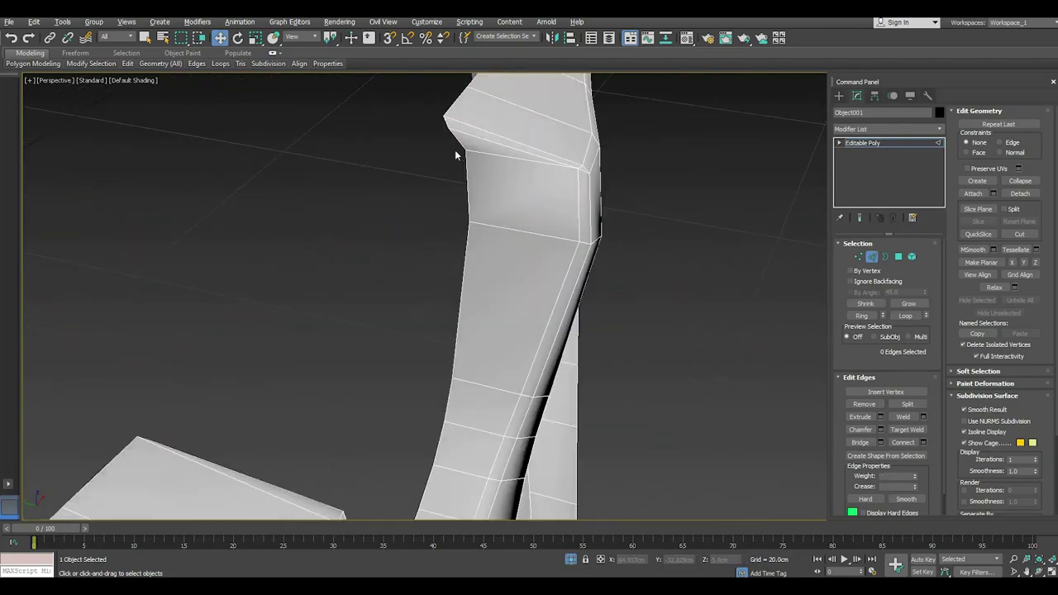
pyautogui.scroll(-7, 454, 150)
pyautogui.keyDown('alt'); pyautogui.moveTo(458, 209); pyautogui.dragTo(369, 205, button='middle'); pyautogui.keyUp('alt')
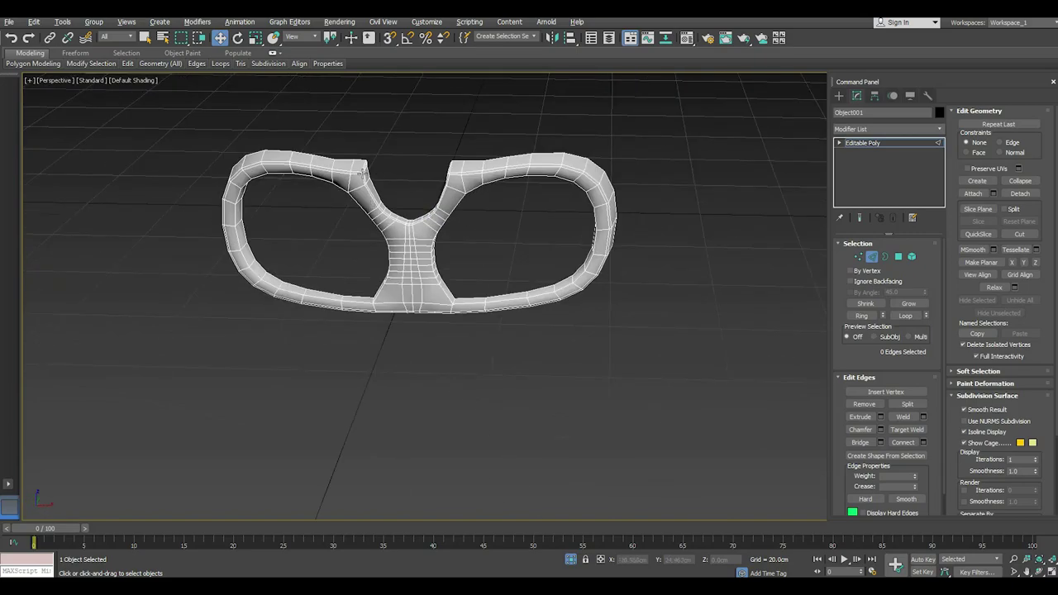
pyautogui.scroll(6, 362, 169)
pyautogui.scroll(-2, 347, 207)
pyautogui.scroll(5, 330, 145)
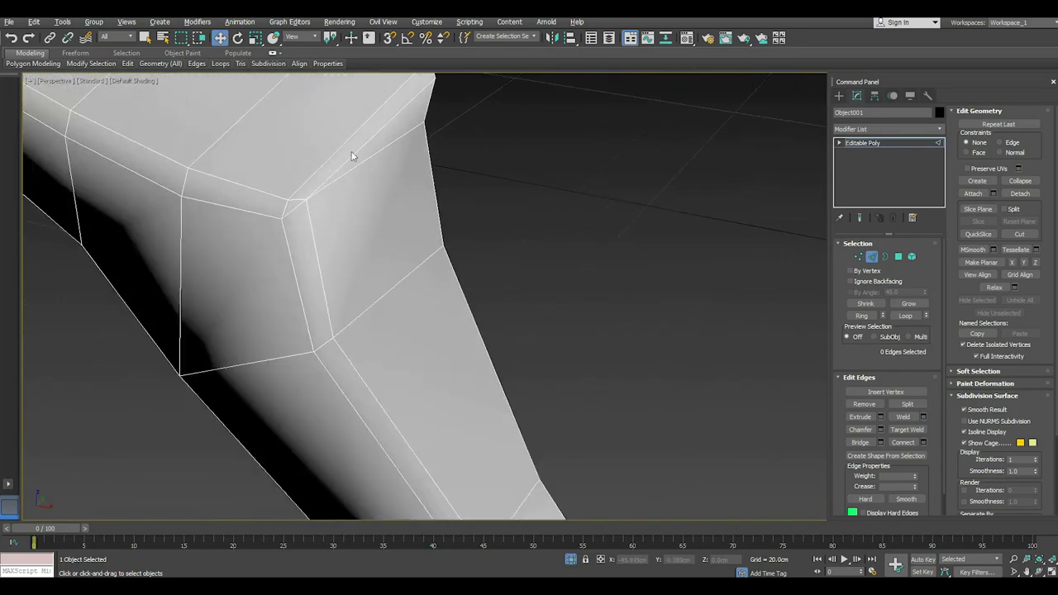
pyautogui.doubleClick(305, 208)
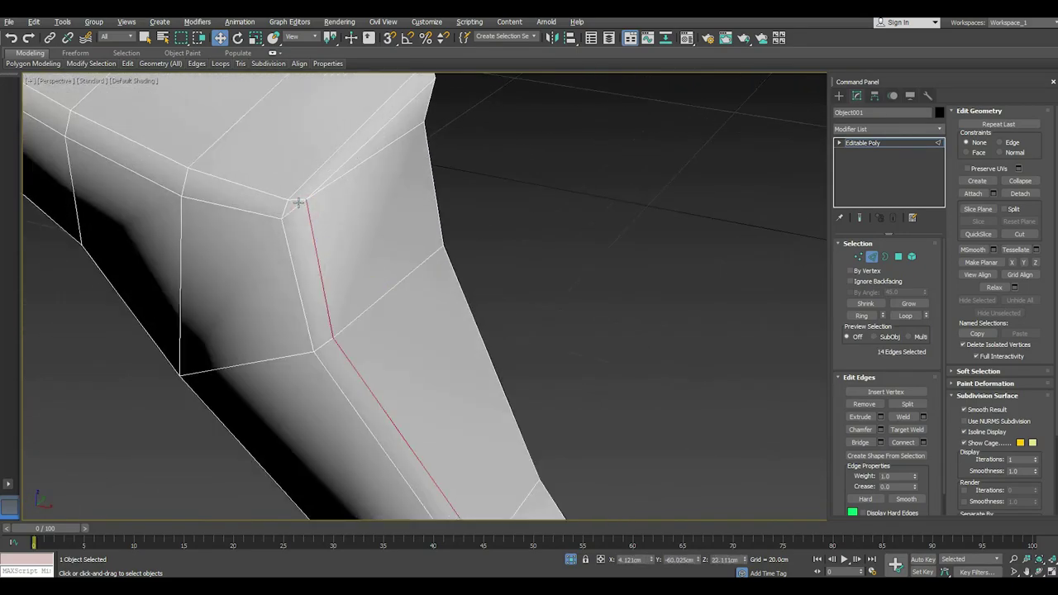
pyautogui.keyDown('ctrl'); pyautogui.doubleClick(278, 198); pyautogui.keyUp('ctrl')
pyautogui.scroll(-6, 372, 215)
pyautogui.scroll(-2, 438, 210)
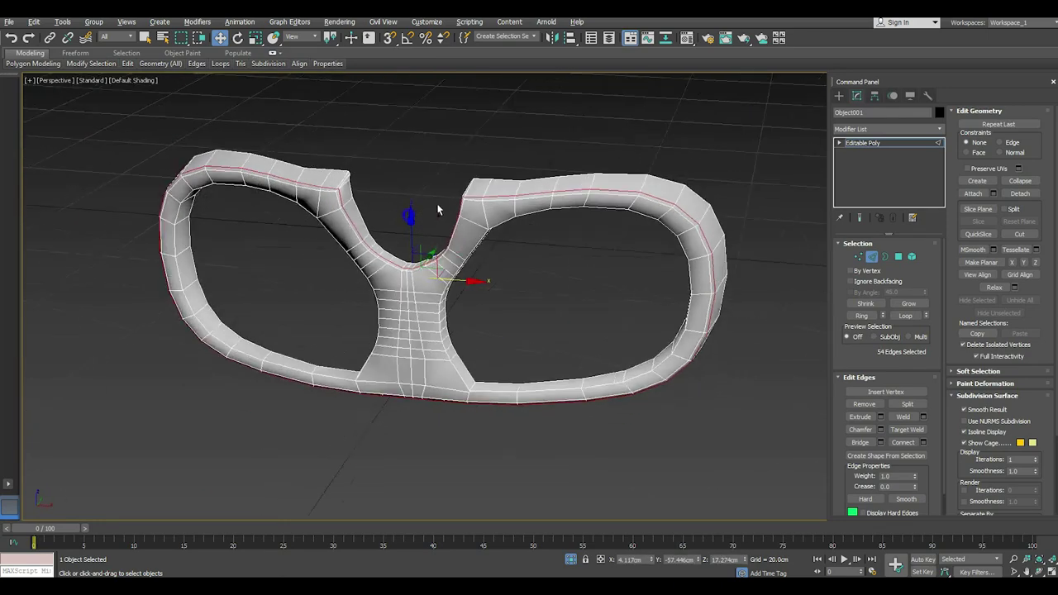
pyautogui.keyDown('alt'); pyautogui.moveTo(438, 210); pyautogui.dragTo(345, 206, button='middle'); pyautogui.keyUp('alt')
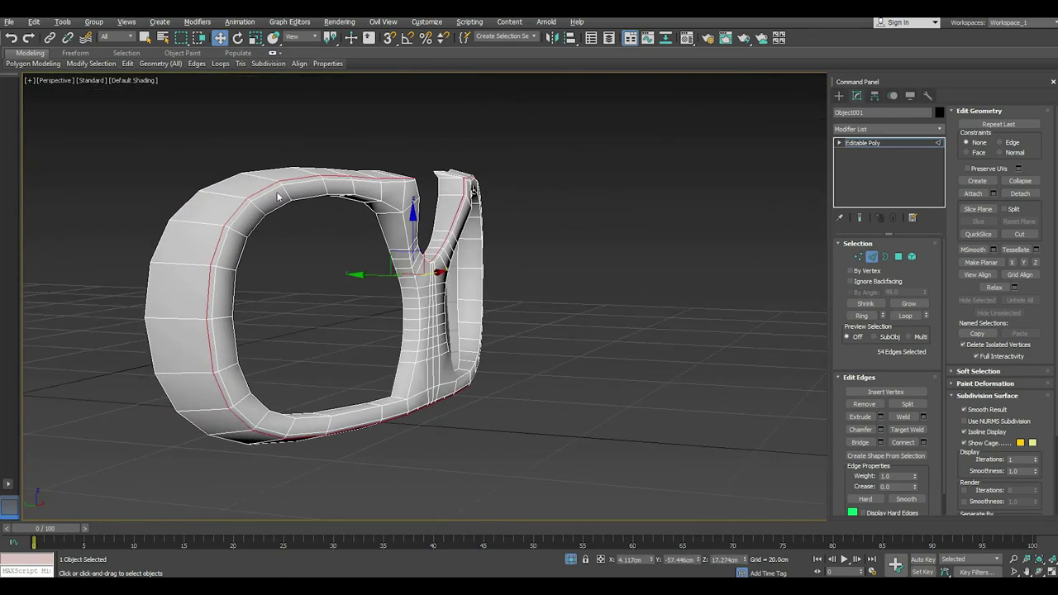
pyautogui.keyDown('alt'); pyautogui.moveTo(279, 196); pyautogui.dragTo(360, 200, button='middle'); pyautogui.keyUp('alt')
pyautogui.scroll(2, 402, 192)
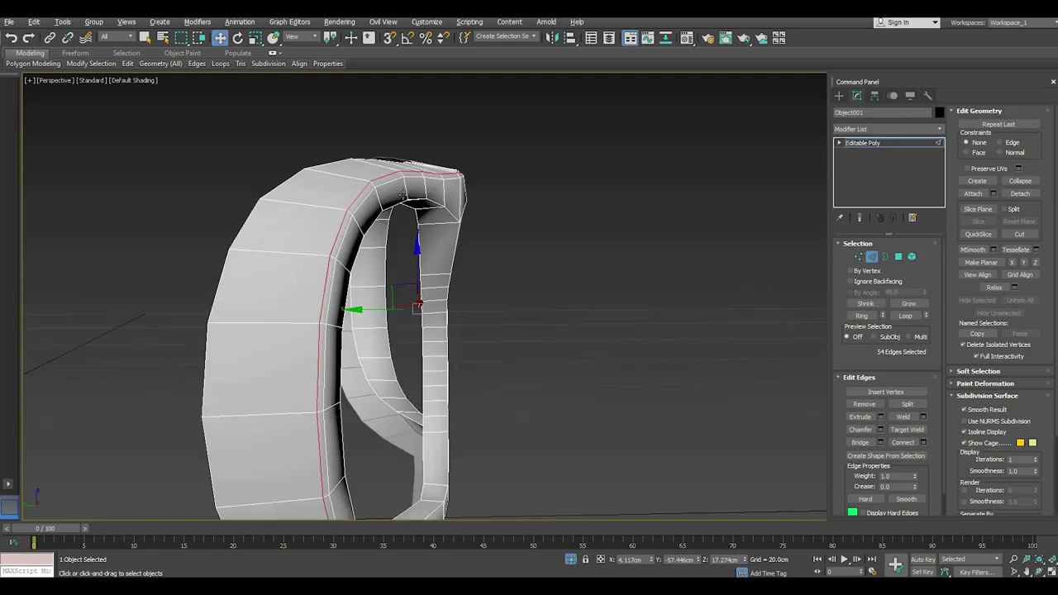
pyautogui.scroll(-3, 341, 180)
pyautogui.scroll(-2, 341, 180)
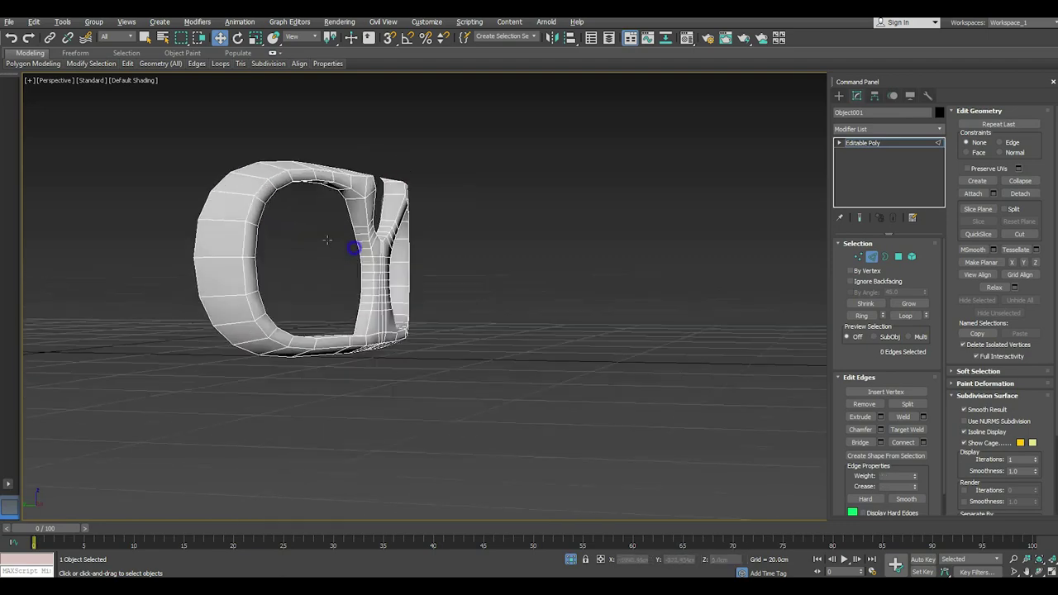
pyautogui.keyDown('alt'); pyautogui.moveTo(340, 181); pyautogui.dragTo(200, 257, button='middle'); pyautogui.keyUp('alt')
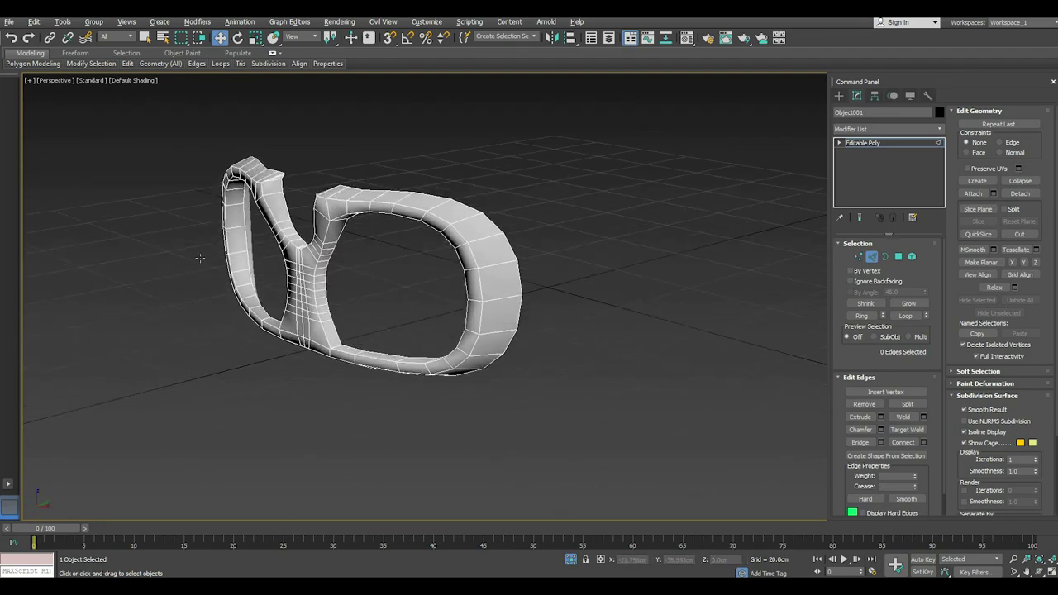
pyautogui.click(11, 38)
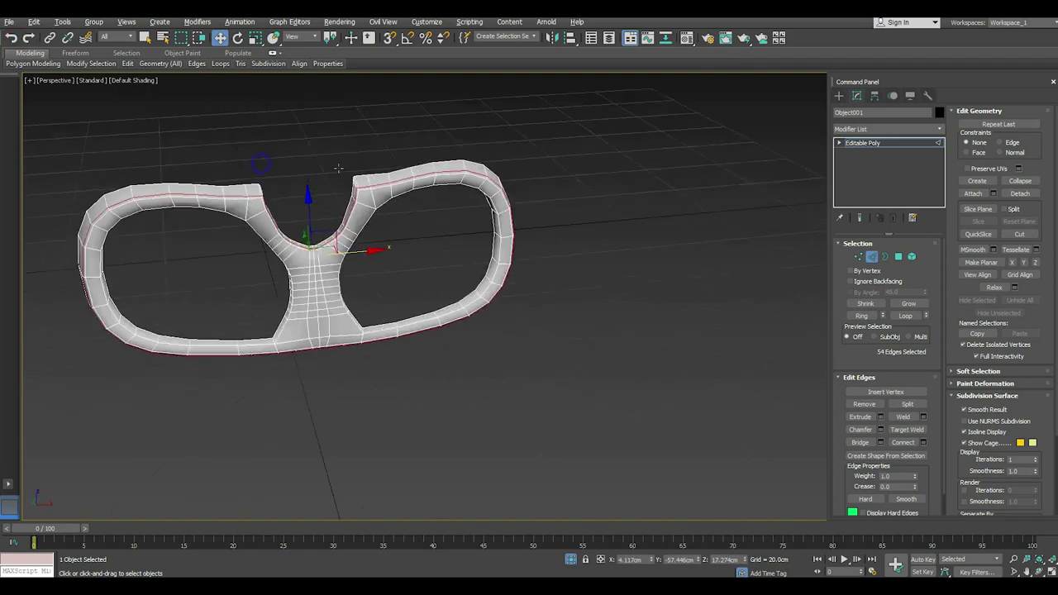
pyautogui.moveTo(306, 207)
pyautogui.keyDown('alt'); pyautogui.mouseDown(button='middle')
pyautogui.moveTo(320, 215)
pyautogui.moveTo(321, 192)
pyautogui.moveTo(341, 247)
pyautogui.moveTo(316, 318)
pyautogui.moveTo(347, 308)
pyautogui.moveTo(372, 241)
pyautogui.moveTo(366, 387)
pyautogui.moveTo(307, 399)
pyautogui.moveTo(517, 384)
pyautogui.moveTo(343, 392)
pyautogui.moveTo(455, 420)
pyautogui.mouseUp(button='middle'); pyautogui.keyUp('alt')
pyautogui.click(322, 191)
pyautogui.doubleClick(320, 311)
pyautogui.click(371, 241)
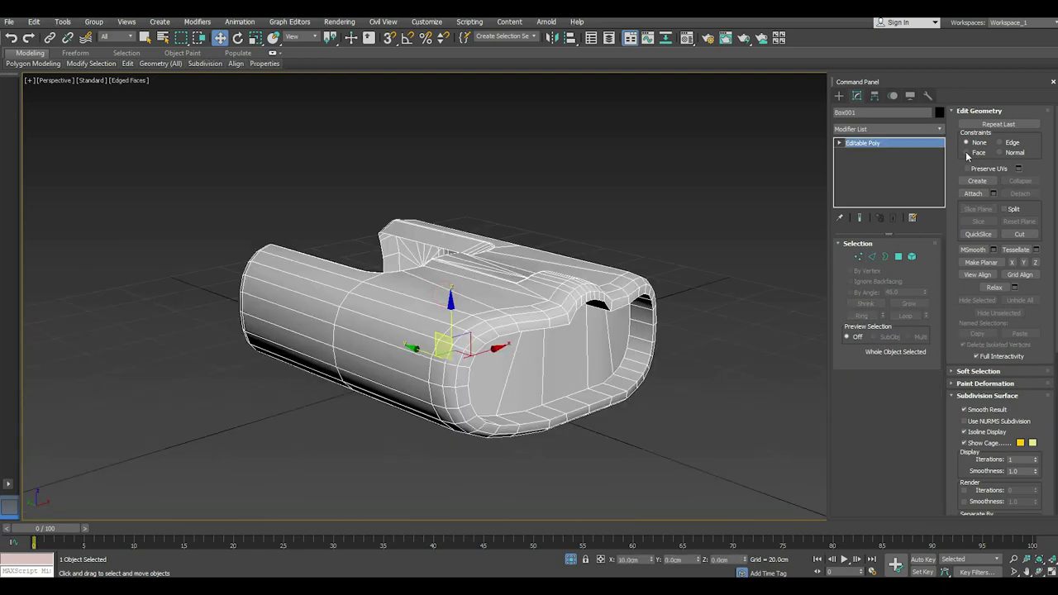
# Add an Unwrap UVW modifier to the binocular body and open its UV editor
pyautogui.click(939, 130)
pyautogui.scroll(-10, 894, 465)
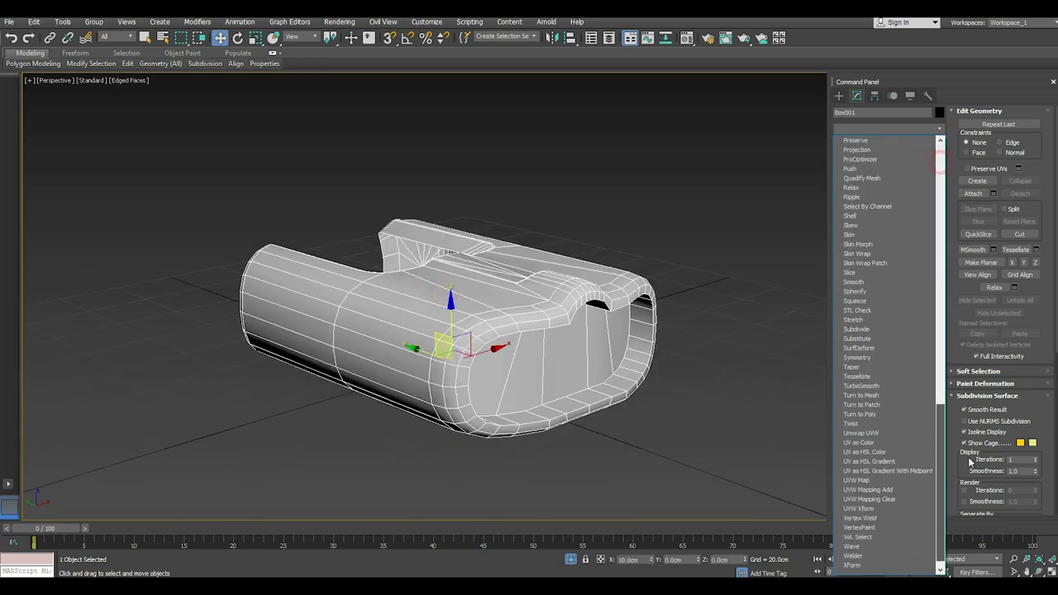
pyautogui.click(863, 433)
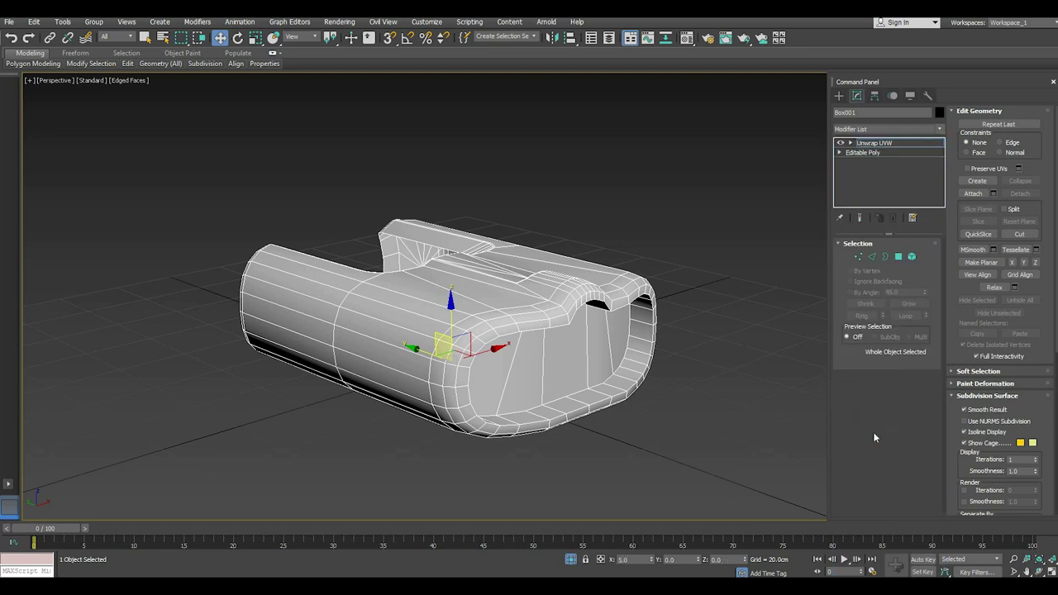
pyautogui.click(890, 477)
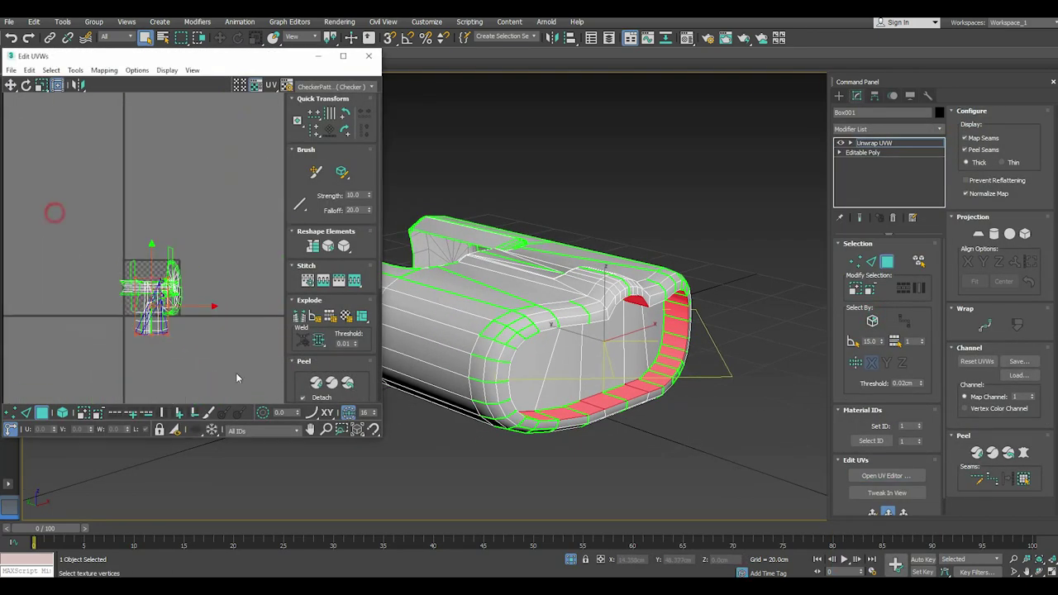
# Move all the body's UVs out of the checker square and keep the plain checker preview
pyautogui.moveTo(52, 212); pyautogui.dragTo(236, 372)
pyautogui.moveTo(196, 290); pyautogui.dragTo(289, 280)
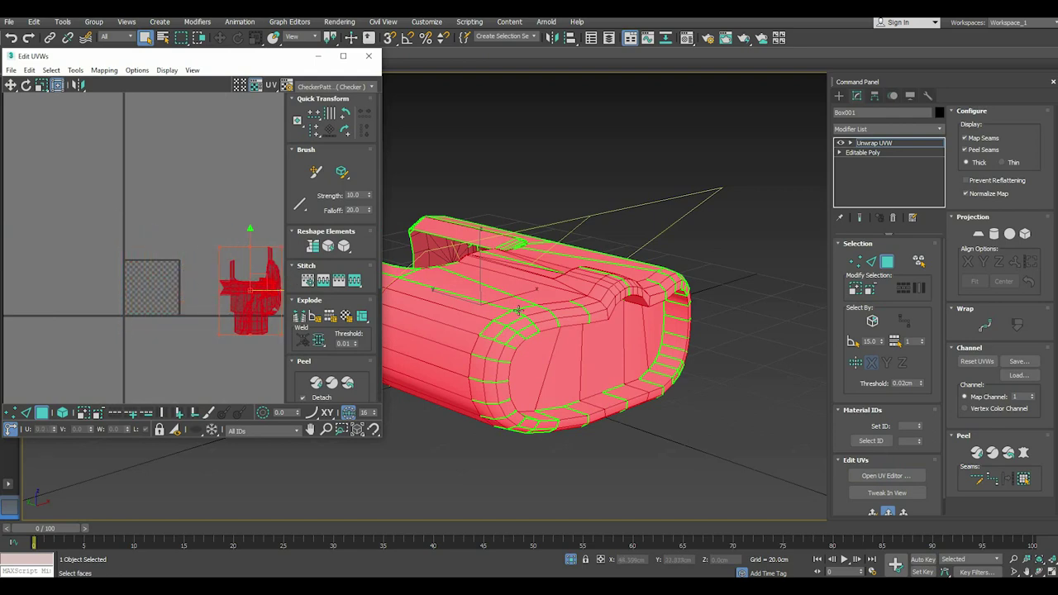
pyautogui.click(335, 86)
pyautogui.click(335, 100)
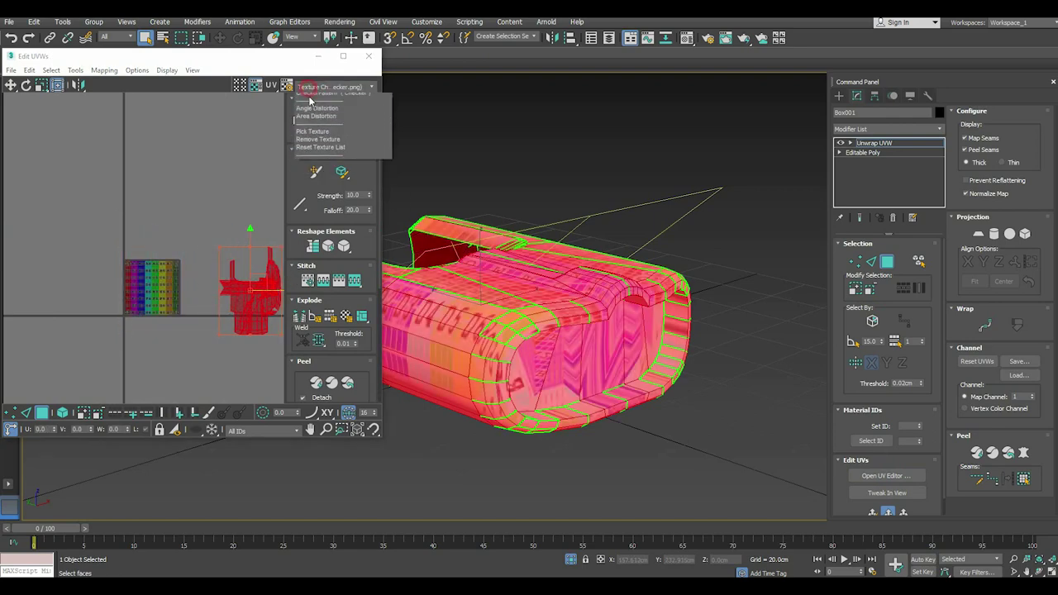
pyautogui.click(852, 341)
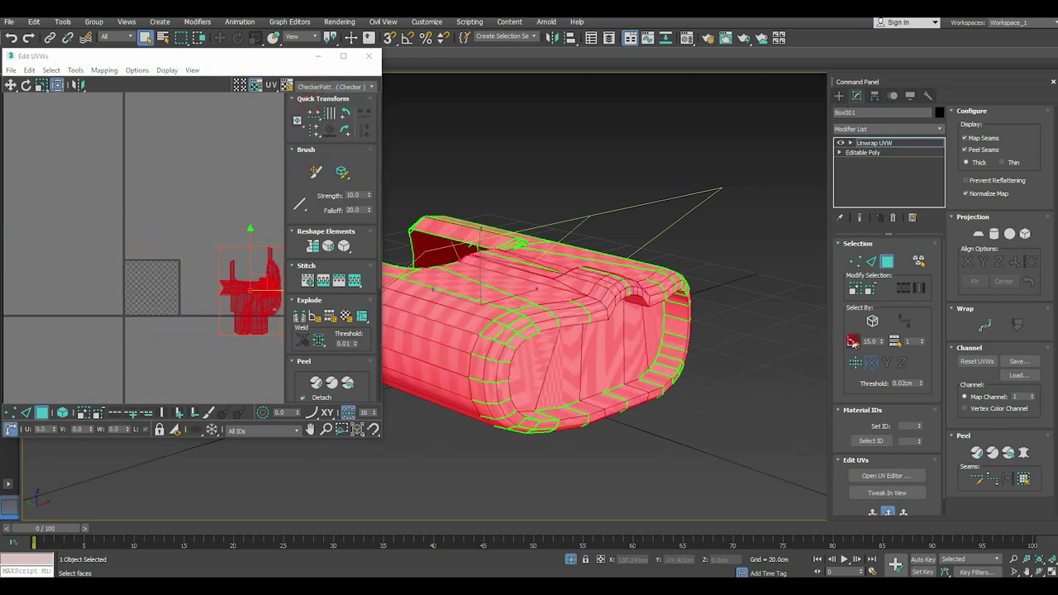
# Select the flat front end-cap faces and orbit to look straight at them
pyautogui.click(614, 359)
pyautogui.keyDown('alt'); pyautogui.moveTo(611, 364); pyautogui.dragTo(499, 346, button='middle'); pyautogui.keyUp('alt')
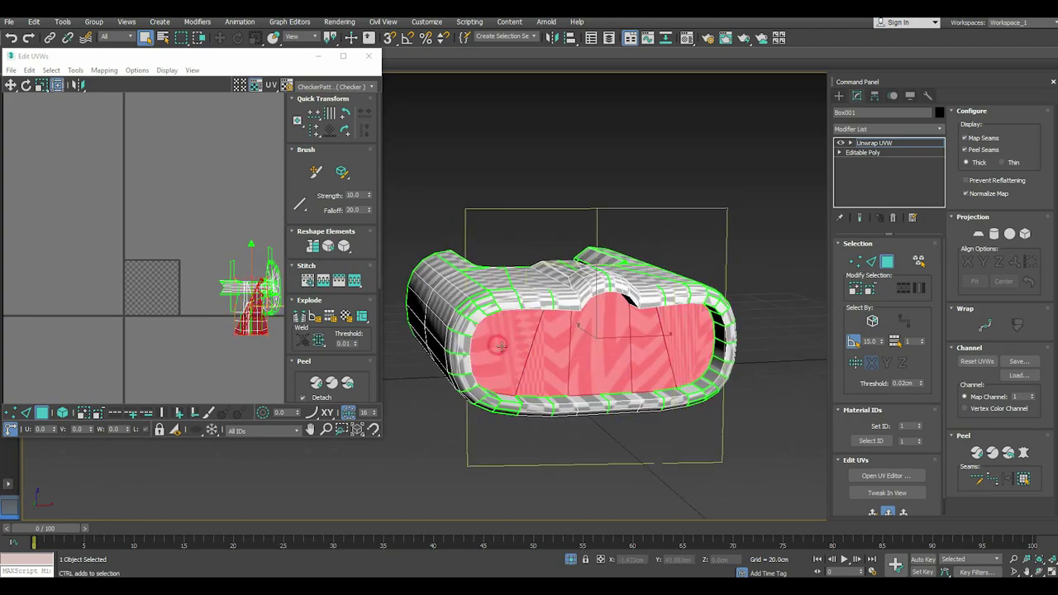
pyautogui.moveTo(689, 341)
pyautogui.keyDown('alt'); pyautogui.mouseDown(button='middle')
pyautogui.moveTo(682, 333)
pyautogui.moveTo(711, 332)
pyautogui.mouseUp(button='middle'); pyautogui.keyUp('alt')
# Planar-project the cap faces, relax them, and move the island below the checker square
pyautogui.click(974, 238)
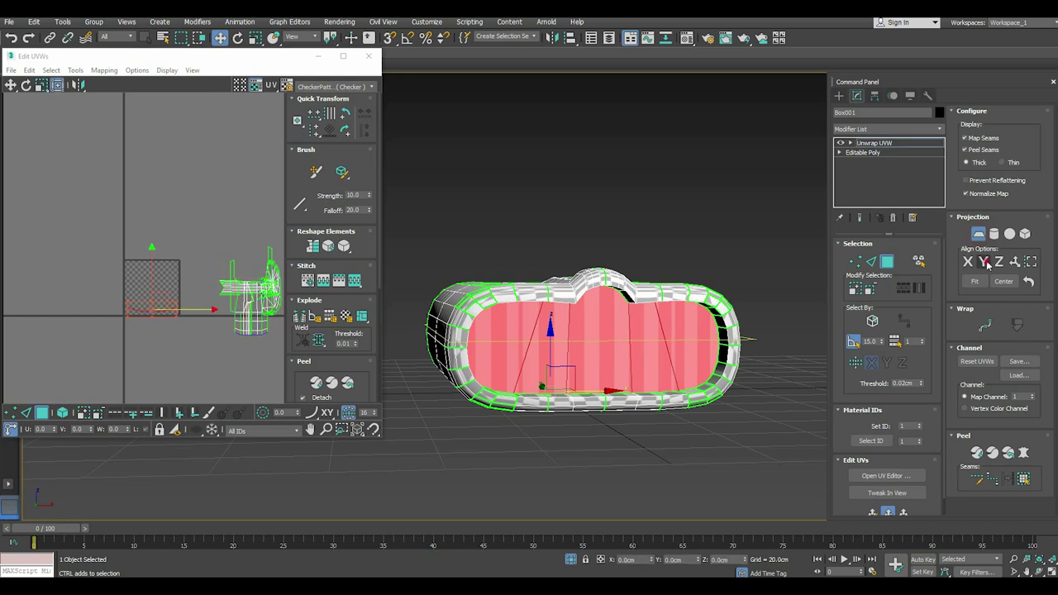
pyautogui.click(973, 238)
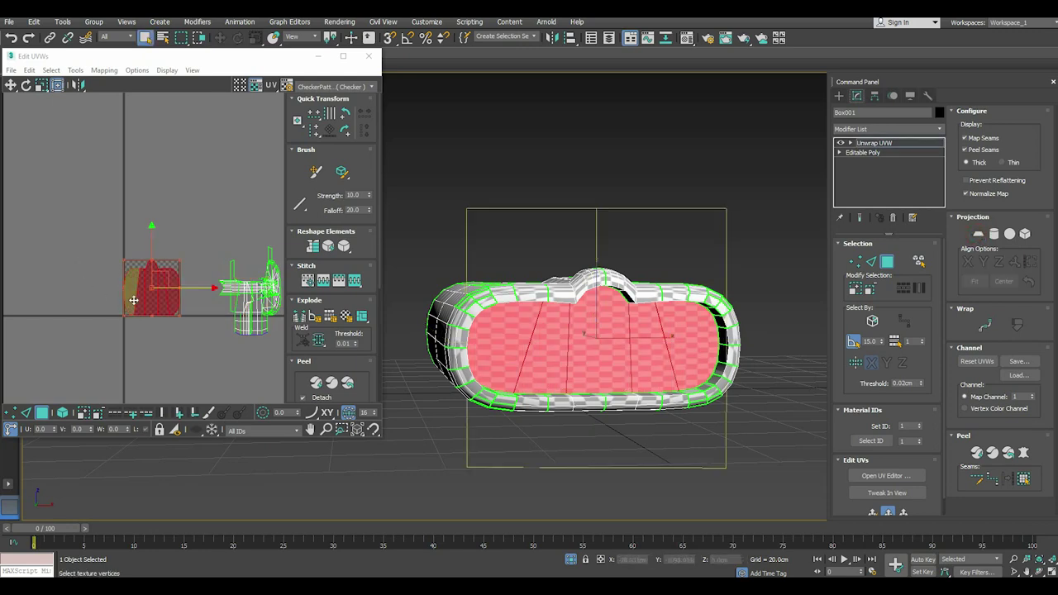
pyautogui.scroll(3, 132, 297)
pyautogui.click(83, 70)
pyautogui.click(91, 211)
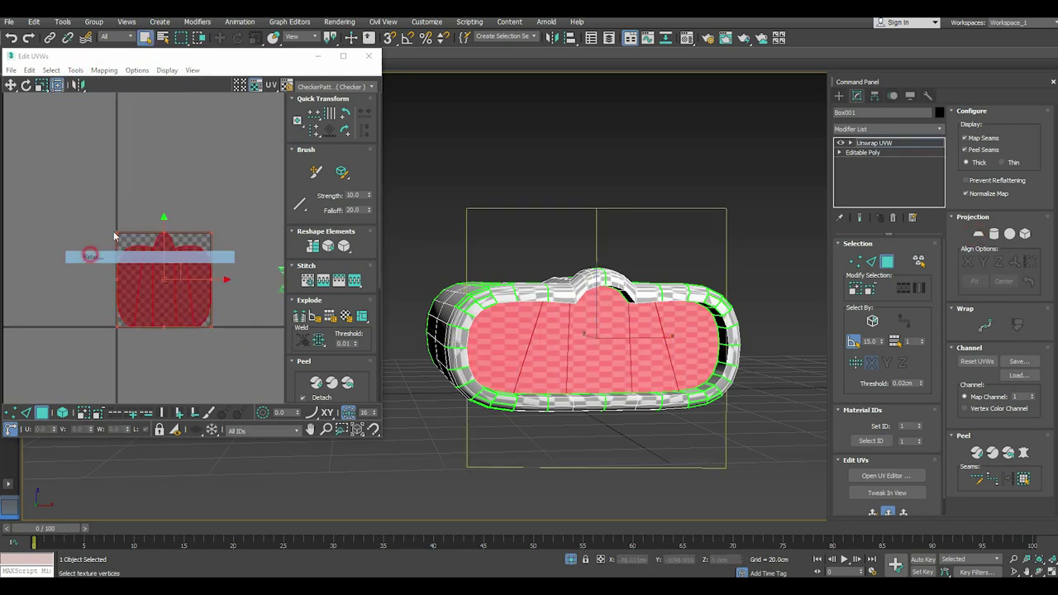
pyautogui.click(129, 152)
pyautogui.click(130, 152)
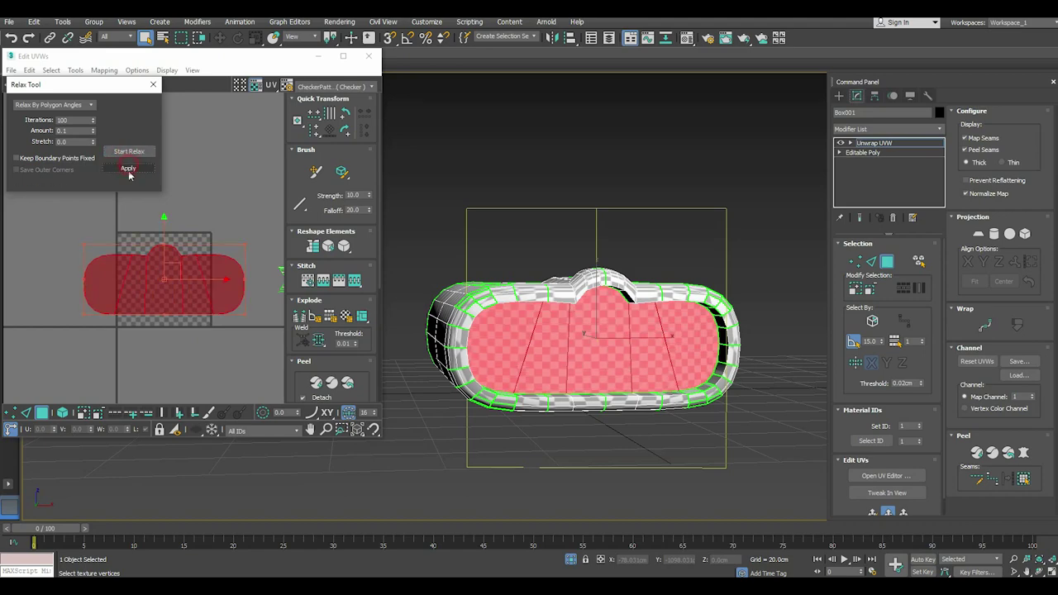
pyautogui.moveTo(164, 246); pyautogui.dragTo(165, 355)
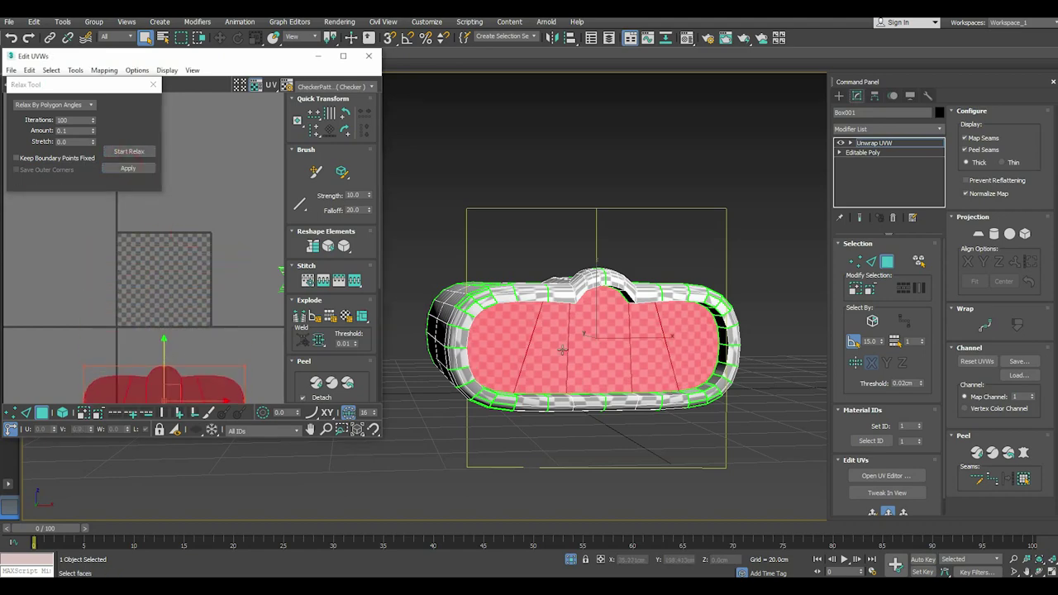
# Grow the cap selection onto the rim, re-project, relax, and place it below the square
pyautogui.keyDown('alt'); pyautogui.moveTo(561, 350); pyautogui.dragTo(562, 373, button='middle'); pyautogui.keyUp('alt')
pyautogui.click(853, 290)
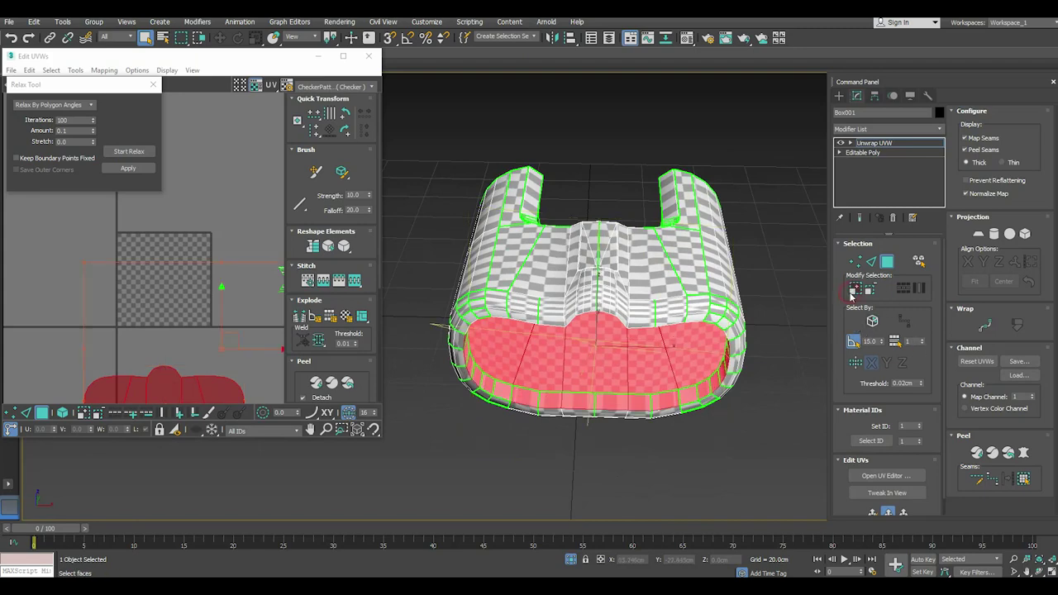
pyautogui.click(975, 233)
pyautogui.click(998, 261)
pyautogui.click(982, 261)
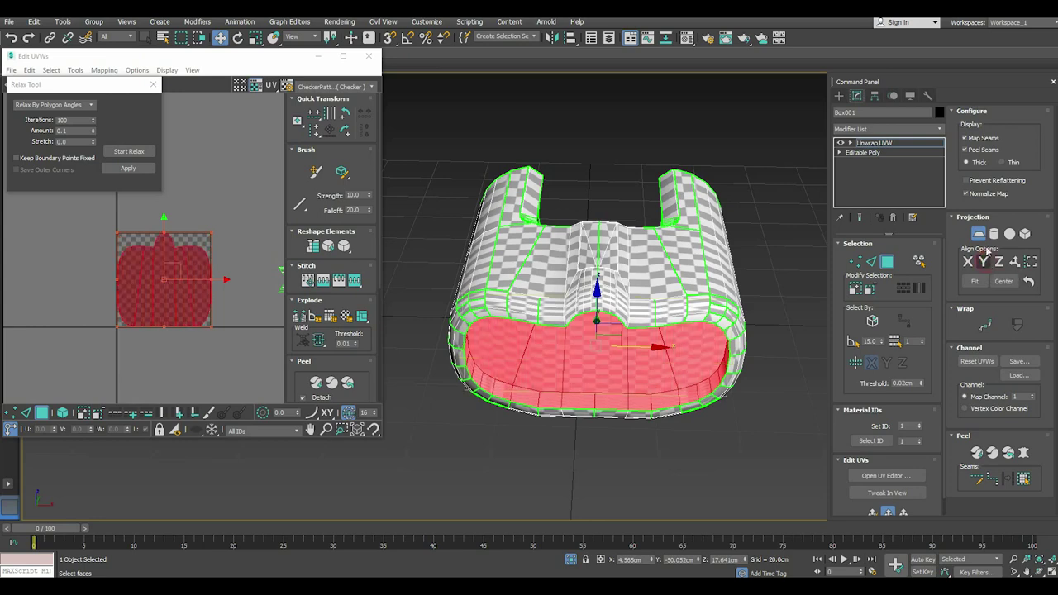
pyautogui.click(129, 151)
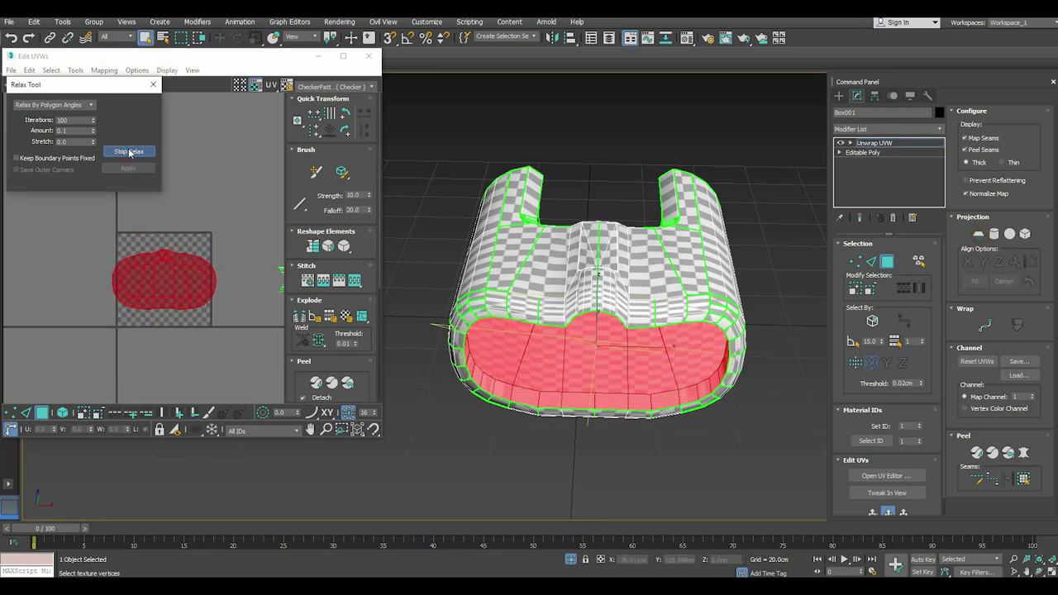
pyautogui.click(129, 152)
pyautogui.click(128, 168)
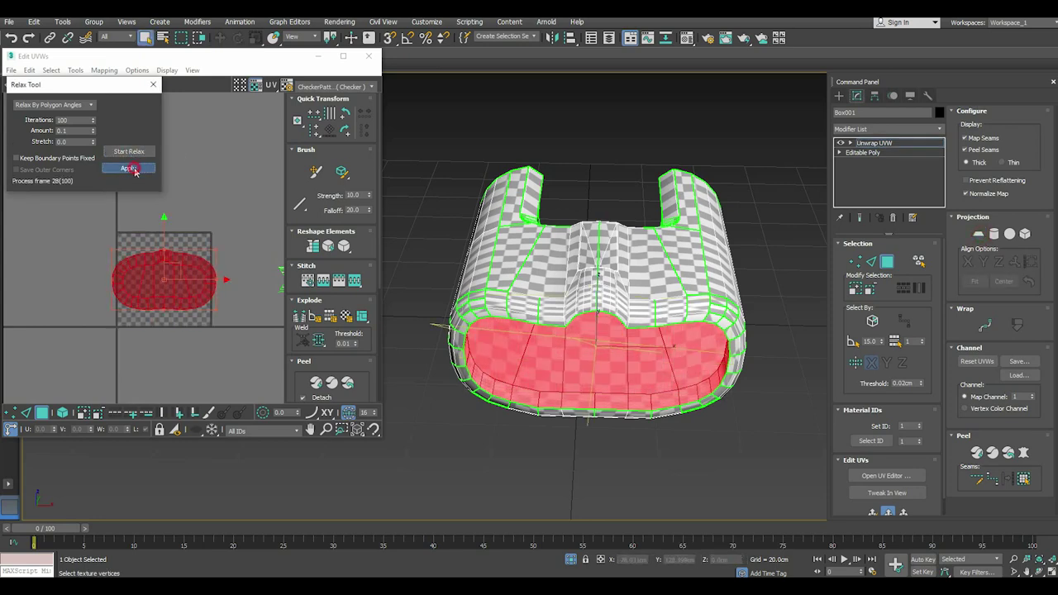
pyautogui.moveTo(186, 241); pyautogui.dragTo(186, 336)
# Begin selecting face strips on the body's top surface
pyautogui.keyDown('alt'); pyautogui.moveTo(543, 309); pyautogui.dragTo(696, 296, button='middle'); pyautogui.keyUp('alt')
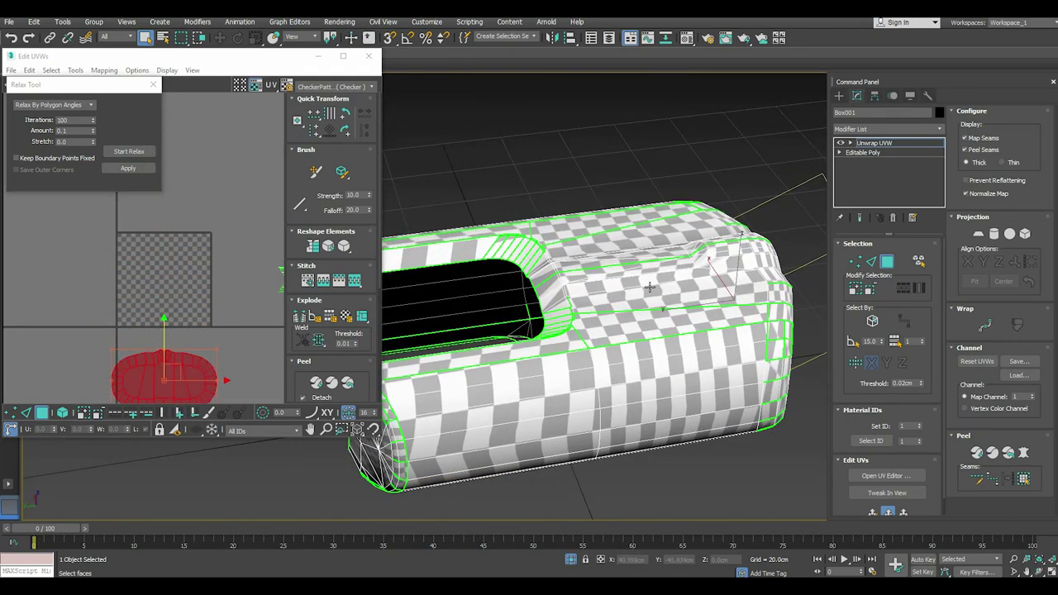
pyautogui.scroll(-3, 649, 286)
pyautogui.click(616, 286)
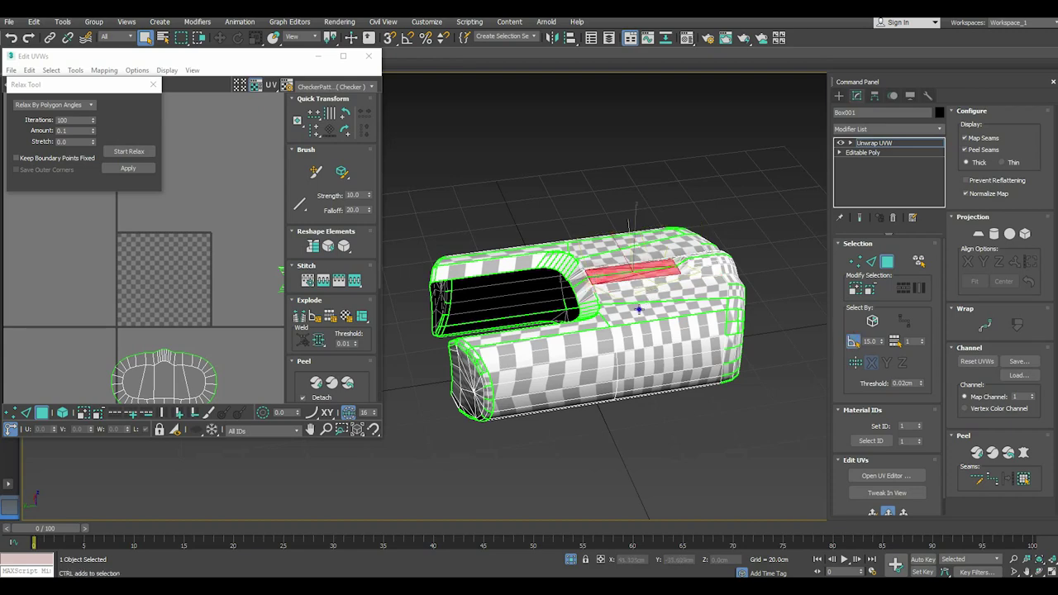
pyautogui.keyDown('alt'); pyautogui.moveTo(643, 288); pyautogui.dragTo(624, 334, button='middle'); pyautogui.keyUp('alt')
pyautogui.keyDown('ctrl'); pyautogui.click(621, 301); pyautogui.keyUp('ctrl')
# Add the top-surface, right-hand and top-edge strips to the face selection
pyautogui.keyDown('ctrl'); pyautogui.click(620, 296); pyautogui.keyUp('ctrl')
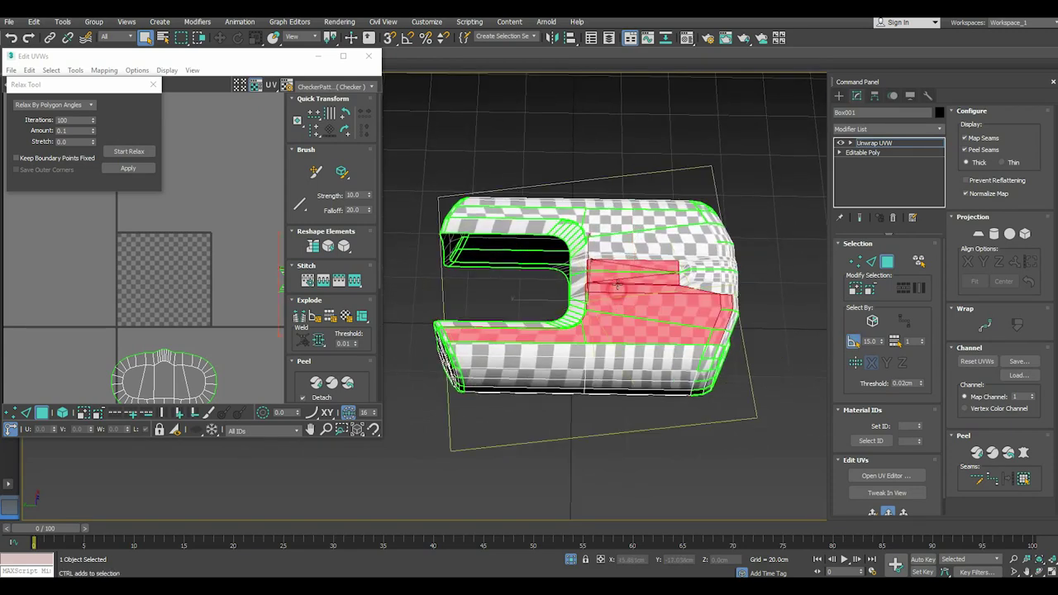
pyautogui.keyDown('ctrl'); pyautogui.click(618, 253); pyautogui.keyUp('ctrl')
pyautogui.keyDown('ctrl'); pyautogui.click(617, 260); pyautogui.keyUp('ctrl')
pyautogui.keyDown('ctrl'); pyautogui.click(690, 278); pyautogui.keyUp('ctrl')
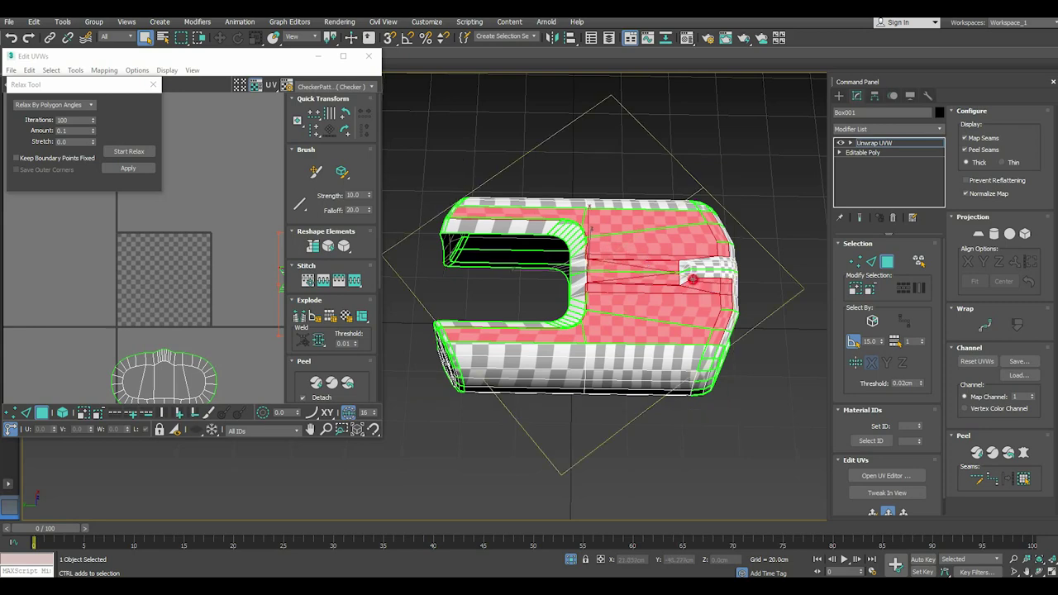
pyautogui.keyDown('ctrl'); pyautogui.click(692, 273); pyautogui.keyUp('ctrl')
pyautogui.keyDown('ctrl'); pyautogui.click(694, 264); pyautogui.keyUp('ctrl')
pyautogui.keyDown('ctrl'); pyautogui.click(703, 262); pyautogui.keyUp('ctrl')
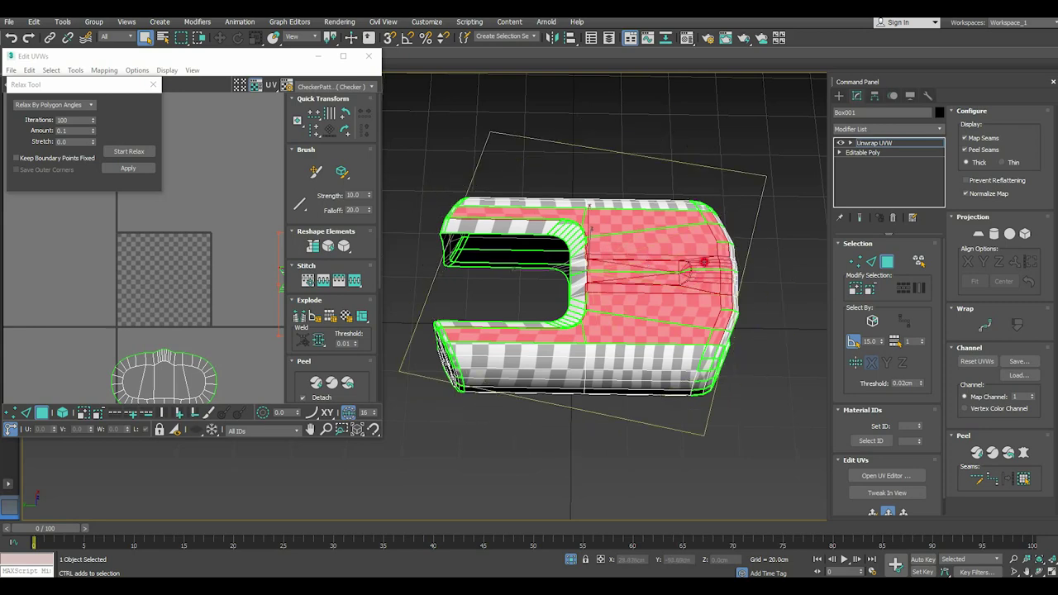
pyautogui.keyDown('ctrl'); pyautogui.click(630, 205); pyautogui.keyUp('ctrl')
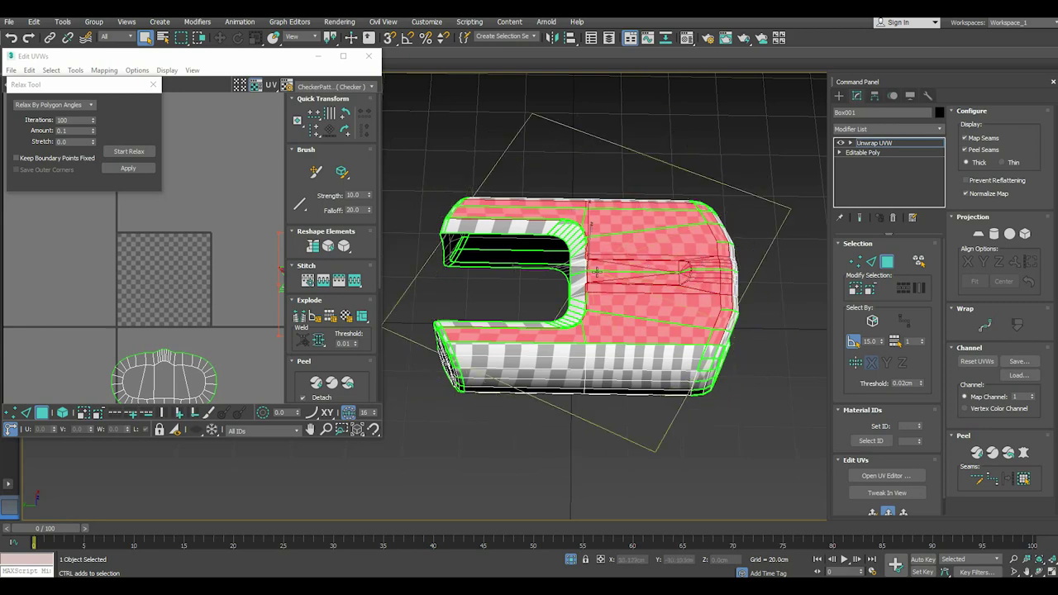
# Add the curved faces beside the hole and the strip above it
pyautogui.keyDown('ctrl'); pyautogui.click(581, 303); pyautogui.keyUp('ctrl')
pyautogui.keyDown('ctrl'); pyautogui.click(580, 295); pyautogui.keyUp('ctrl')
pyautogui.keyDown('ctrl'); pyautogui.click(578, 273); pyautogui.keyUp('ctrl')
pyautogui.keyDown('ctrl'); pyautogui.click(576, 253); pyautogui.keyUp('ctrl')
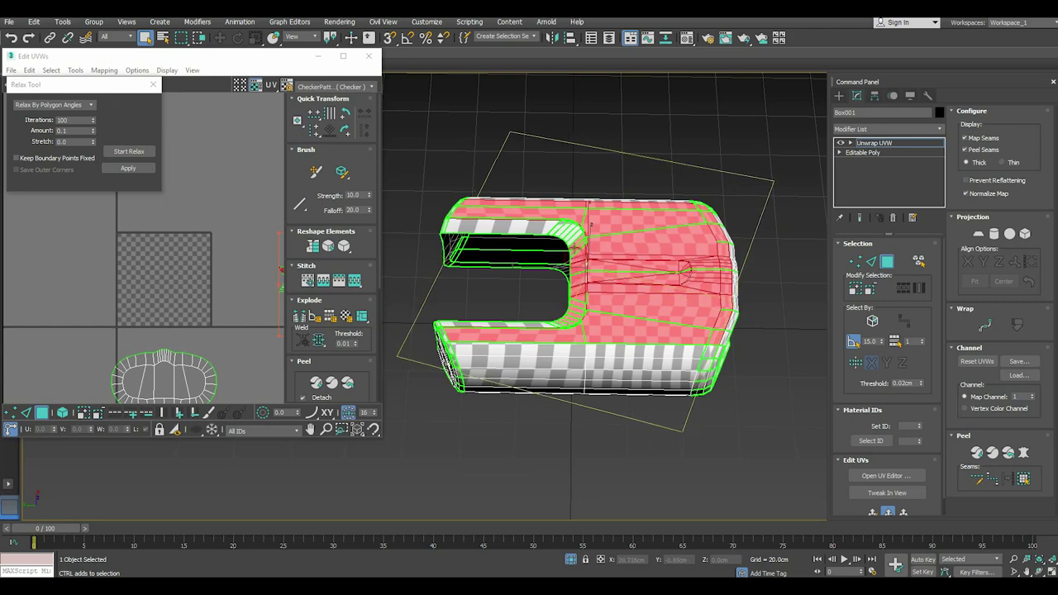
pyautogui.keyDown('ctrl'); pyautogui.click(573, 239); pyautogui.keyUp('ctrl')
pyautogui.keyDown('ctrl'); pyautogui.click(565, 231); pyautogui.keyUp('ctrl')
pyautogui.keyDown('ctrl'); pyautogui.click(537, 226); pyautogui.keyUp('ctrl')
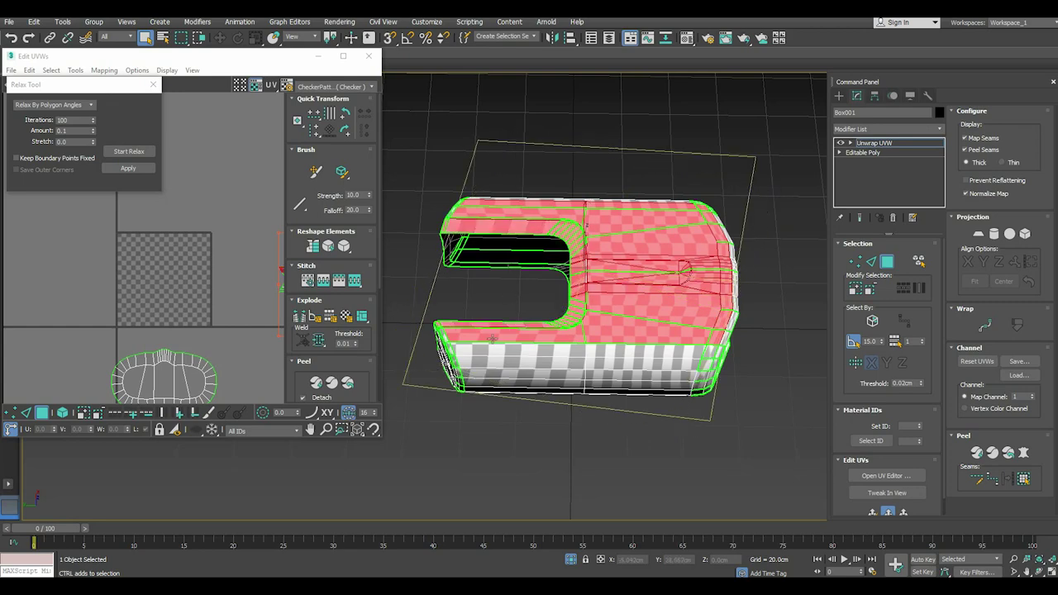
# Orbit and zoom around the whole model to check the top-surface selection coverage
pyautogui.scroll(5, 442, 329)
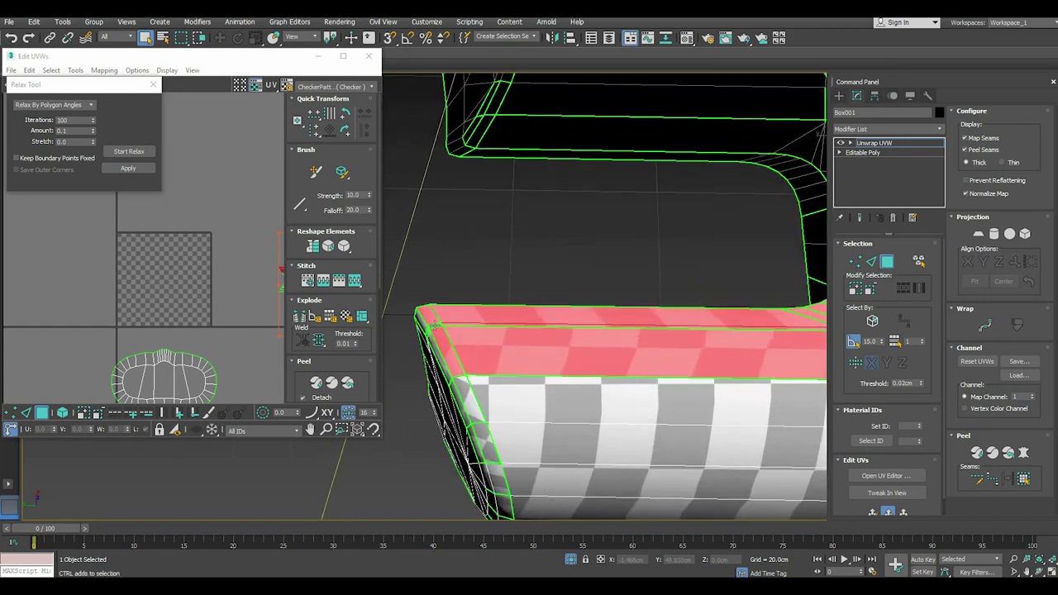
pyautogui.scroll(-5, 491, 381)
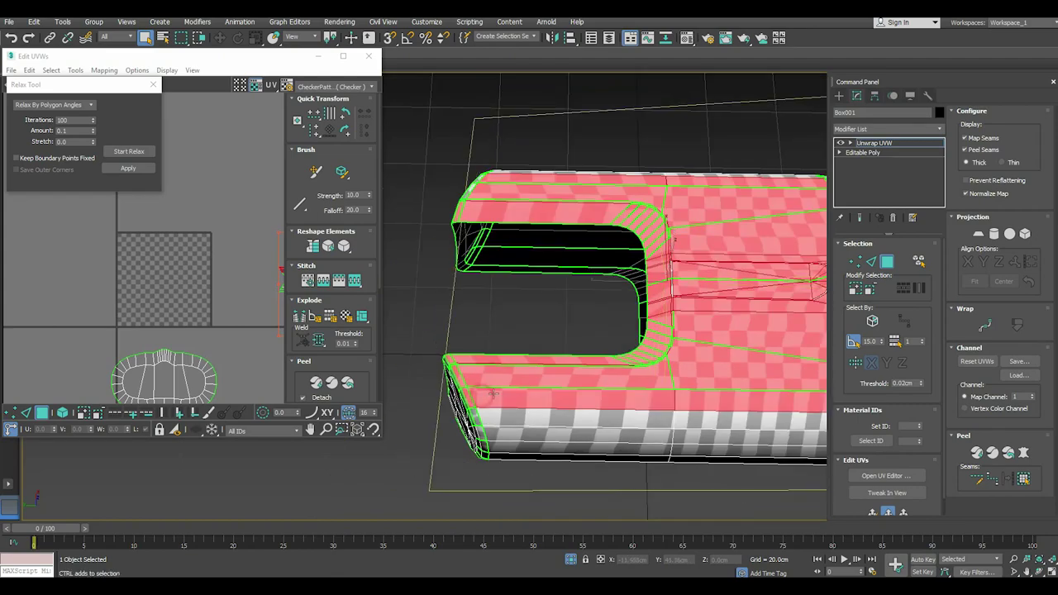
pyautogui.scroll(-3, 539, 368)
pyautogui.keyDown('alt'); pyautogui.moveTo(540, 368); pyautogui.dragTo(503, 364, button='middle'); pyautogui.keyUp('alt')
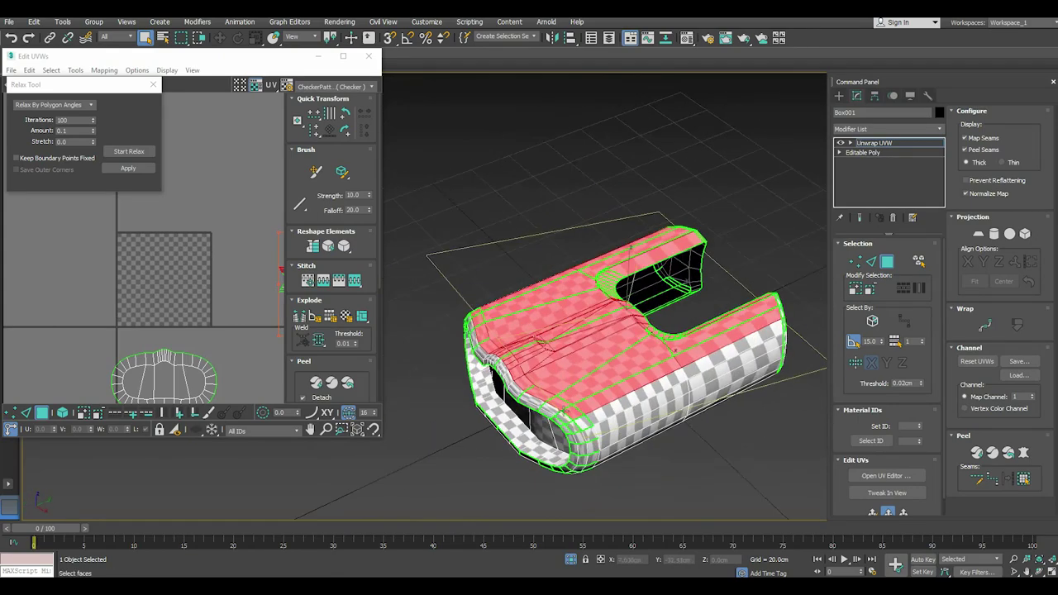
pyautogui.scroll(4, 565, 410)
pyautogui.scroll(-4, 556, 364)
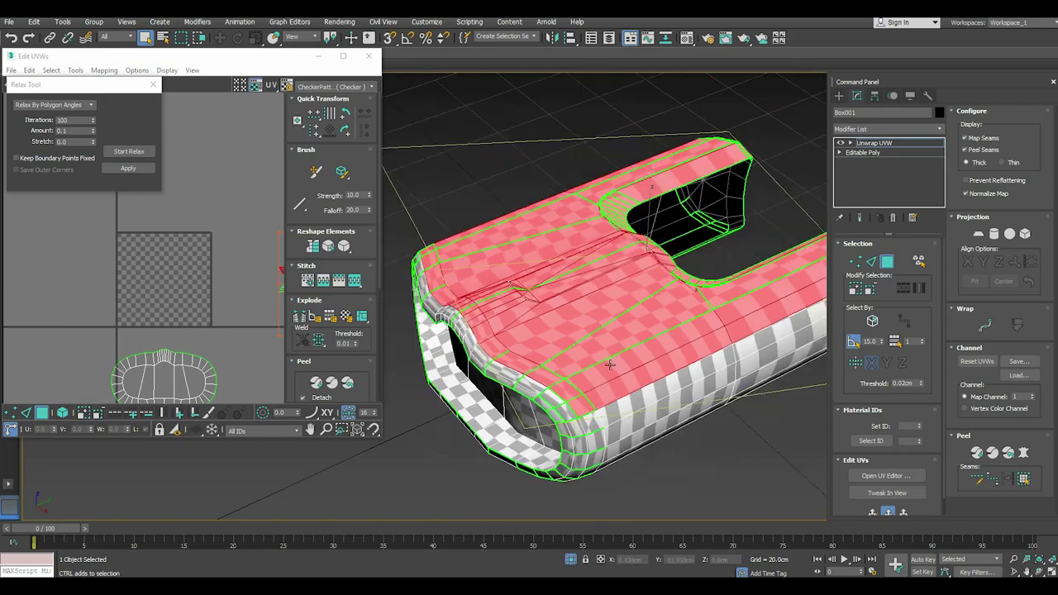
pyautogui.moveTo(602, 366)
pyautogui.keyDown('alt'); pyautogui.mouseDown(button='middle')
pyautogui.moveTo(452, 344)
pyautogui.moveTo(455, 364)
pyautogui.mouseUp(button='middle'); pyautogui.keyUp('alt')
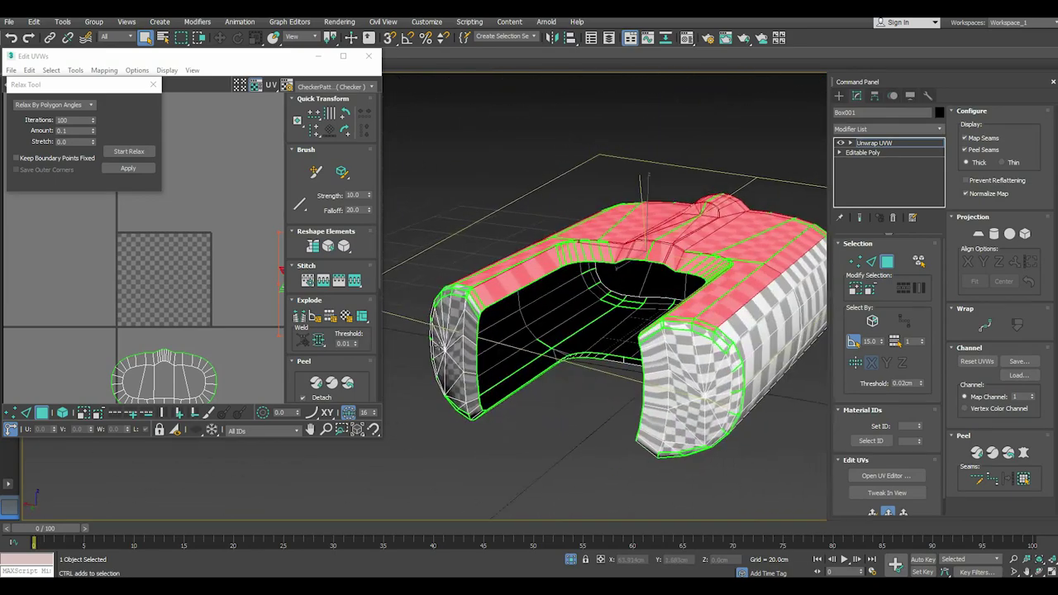
pyautogui.scroll(3, 498, 346)
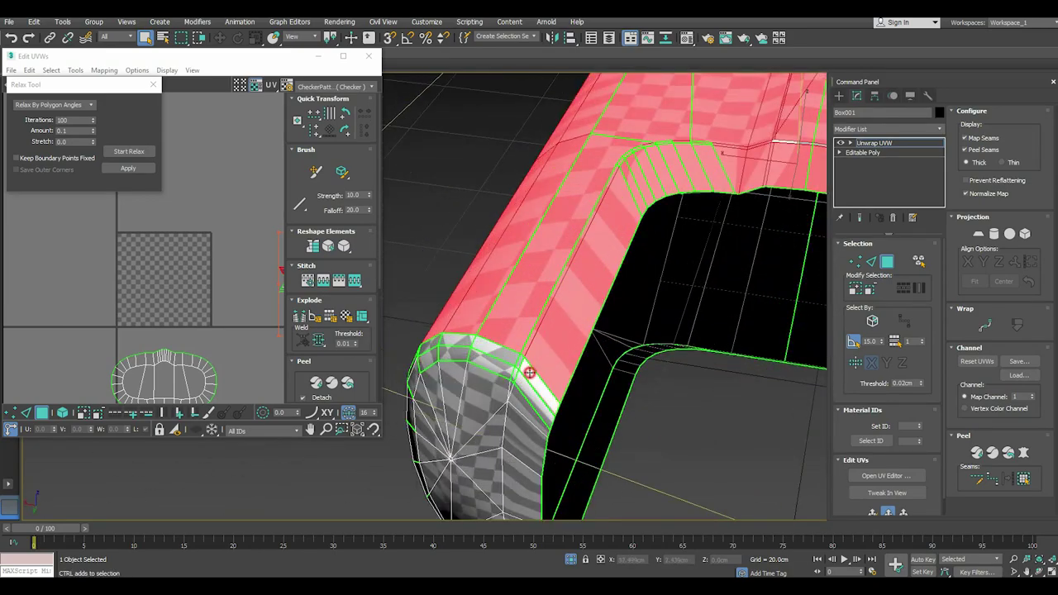
pyautogui.scroll(-5, 599, 381)
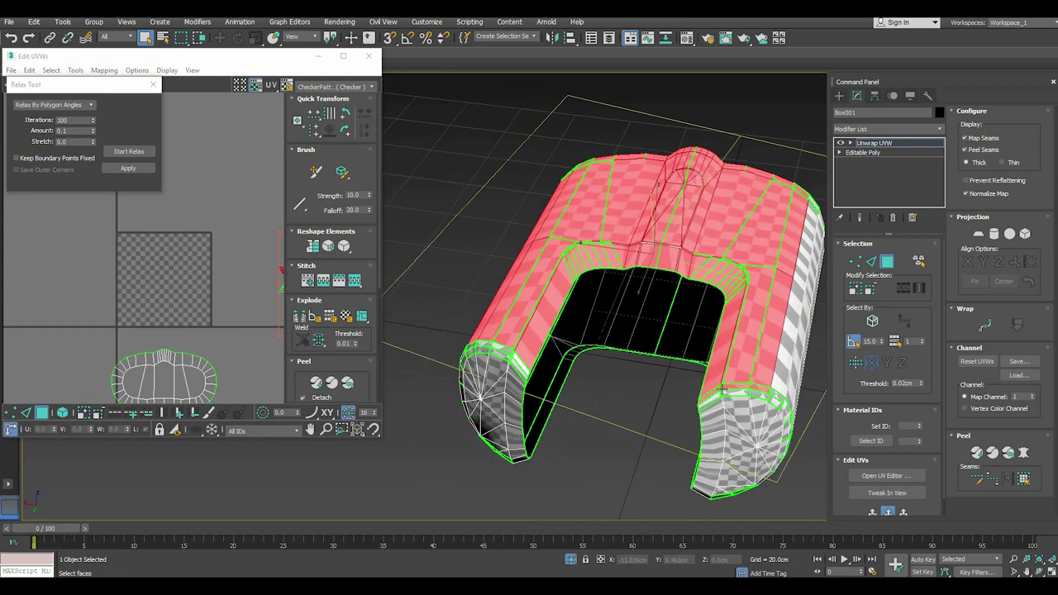
pyautogui.scroll(3, 500, 350)
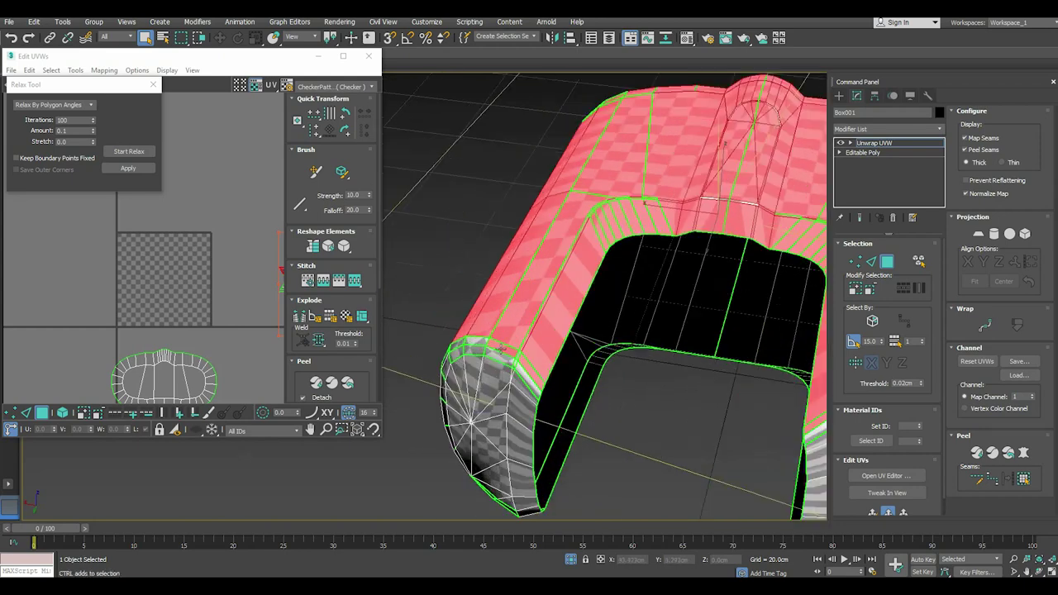
pyautogui.scroll(3, 499, 350)
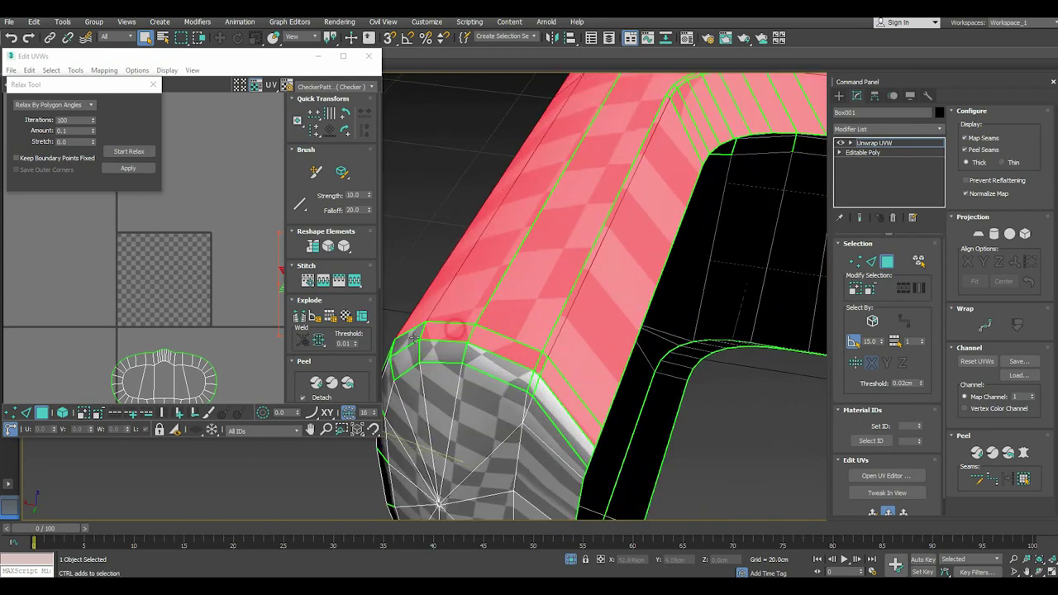
pyautogui.keyDown('alt'); pyautogui.moveTo(415, 337); pyautogui.dragTo(569, 344, button='middle'); pyautogui.keyUp('alt')
pyautogui.scroll(-3, 602, 355)
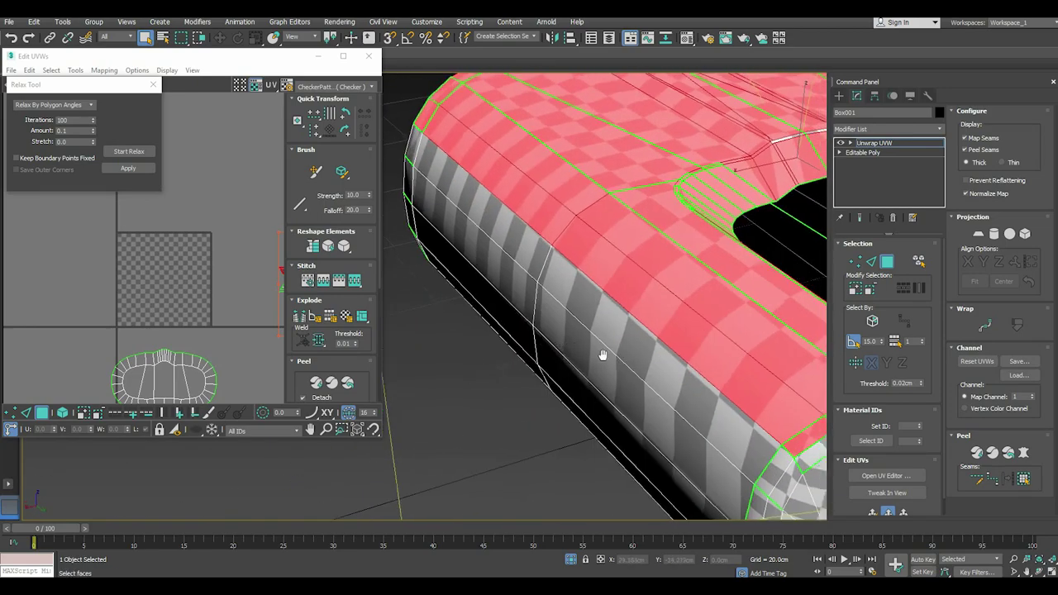
pyautogui.scroll(-3, 603, 355)
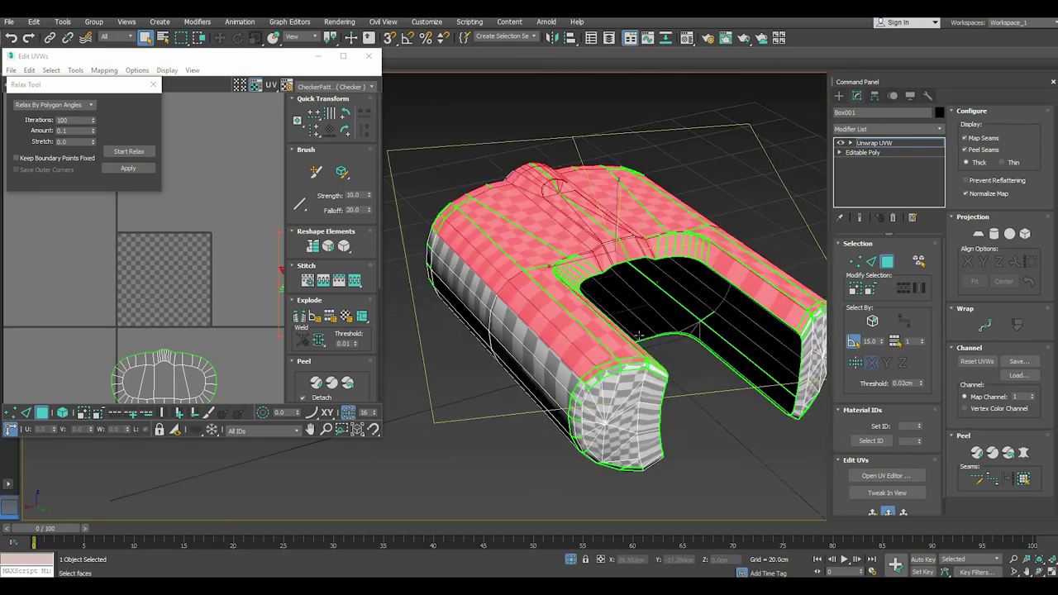
# Grow the face selection twice, then deselect the end-cap island in the UV editor
pyautogui.click(853, 293)
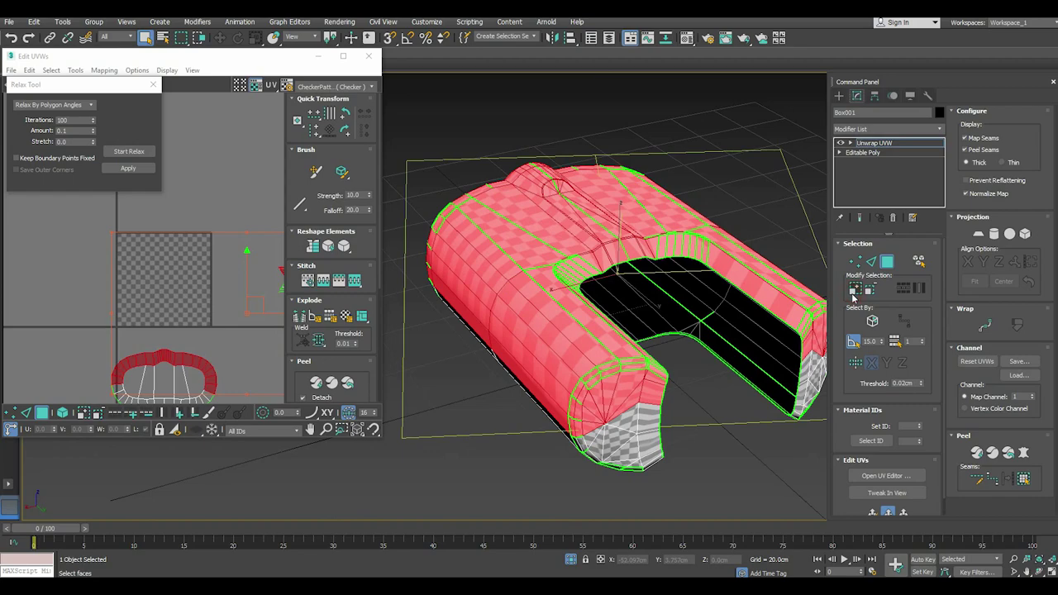
pyautogui.click(855, 291)
pyautogui.keyDown('alt'); pyautogui.moveTo(599, 277); pyautogui.dragTo(512, 347, button='middle'); pyautogui.keyUp('alt')
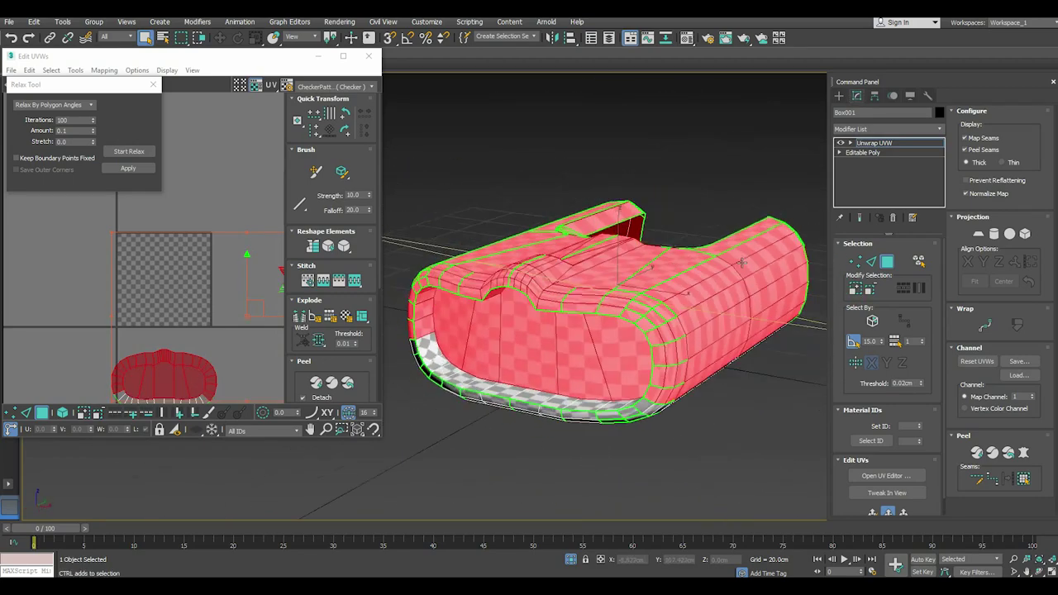
pyautogui.moveTo(119, 371); pyautogui.dragTo(138, 240, button='middle')
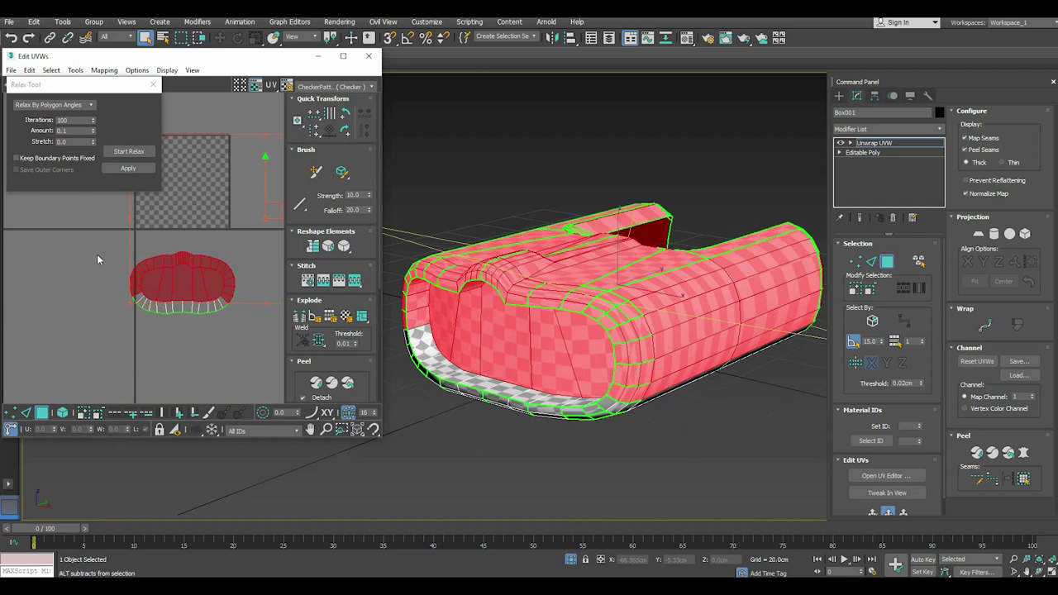
pyautogui.click(267, 337)
pyautogui.moveTo(257, 329); pyautogui.dragTo(229, 318, button='middle')
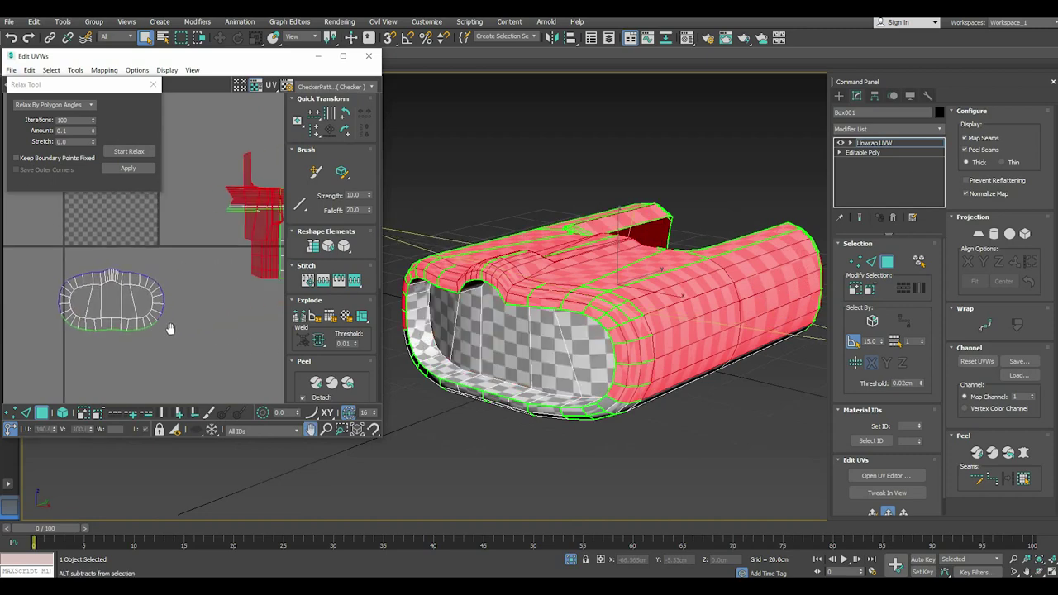
# Orbit around the model to inspect the checkered end caps and inner cavity
pyautogui.keyDown('alt'); pyautogui.moveTo(545, 334); pyautogui.dragTo(513, 354, button='middle'); pyautogui.keyUp('alt')
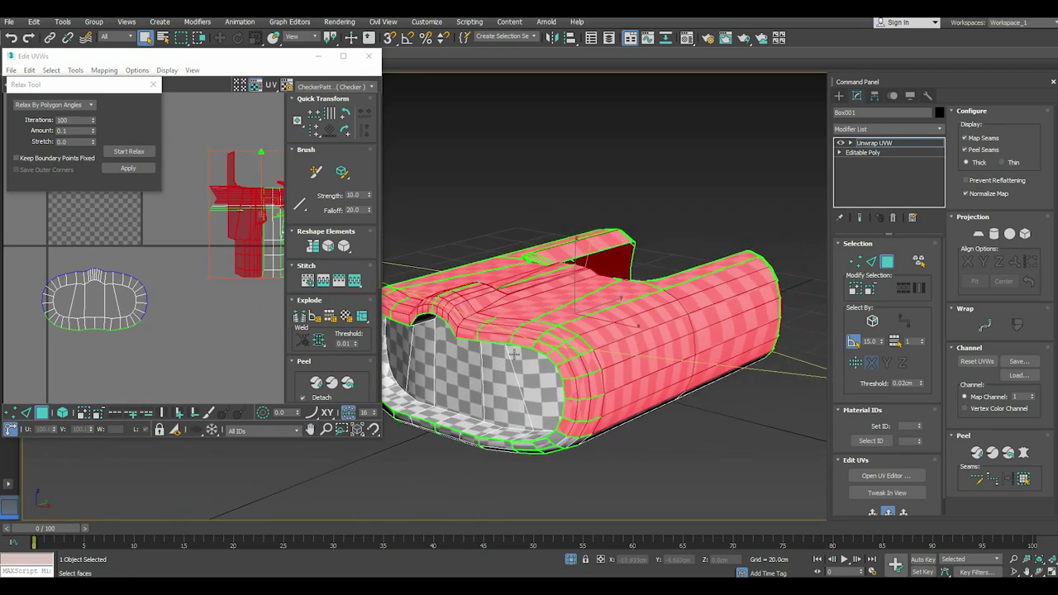
pyautogui.moveTo(609, 342)
pyautogui.keyDown('alt'); pyautogui.mouseDown(button='middle')
pyautogui.moveTo(441, 343)
pyautogui.moveTo(677, 398)
pyautogui.mouseUp(button='middle'); pyautogui.keyUp('alt')
pyautogui.moveTo(623, 373)
pyautogui.keyDown('alt'); pyautogui.mouseDown(button='middle')
pyautogui.moveTo(660, 373)
pyautogui.moveTo(523, 380)
pyautogui.moveTo(529, 374)
pyautogui.mouseUp(button='middle'); pyautogui.keyUp('alt')
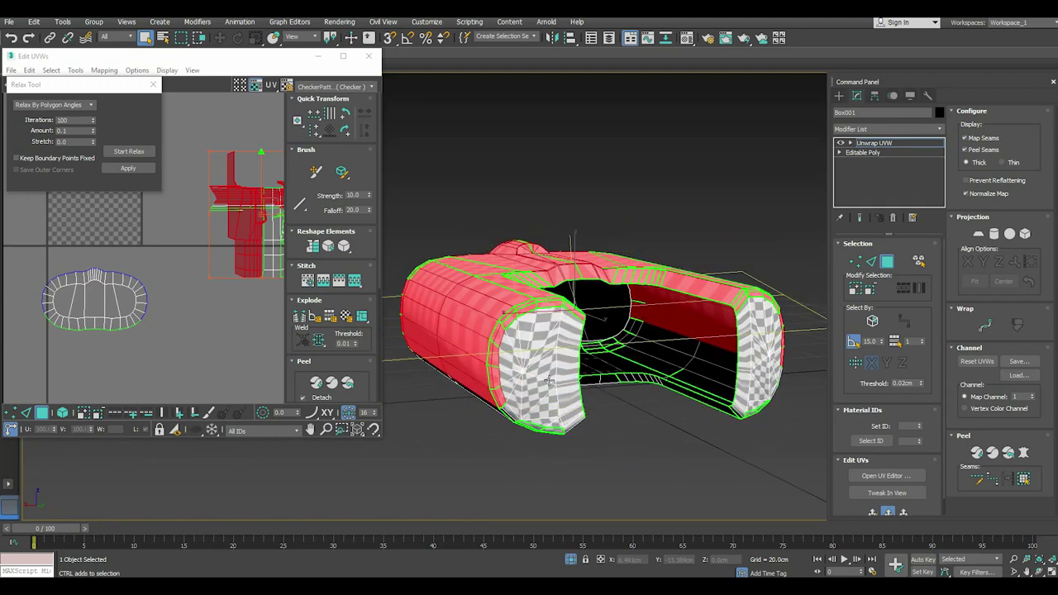
pyautogui.moveTo(538, 383)
pyautogui.keyDown('alt'); pyautogui.mouseDown(button='middle')
pyautogui.moveTo(641, 354)
pyautogui.moveTo(674, 369)
pyautogui.mouseUp(button='middle'); pyautogui.keyUp('alt')
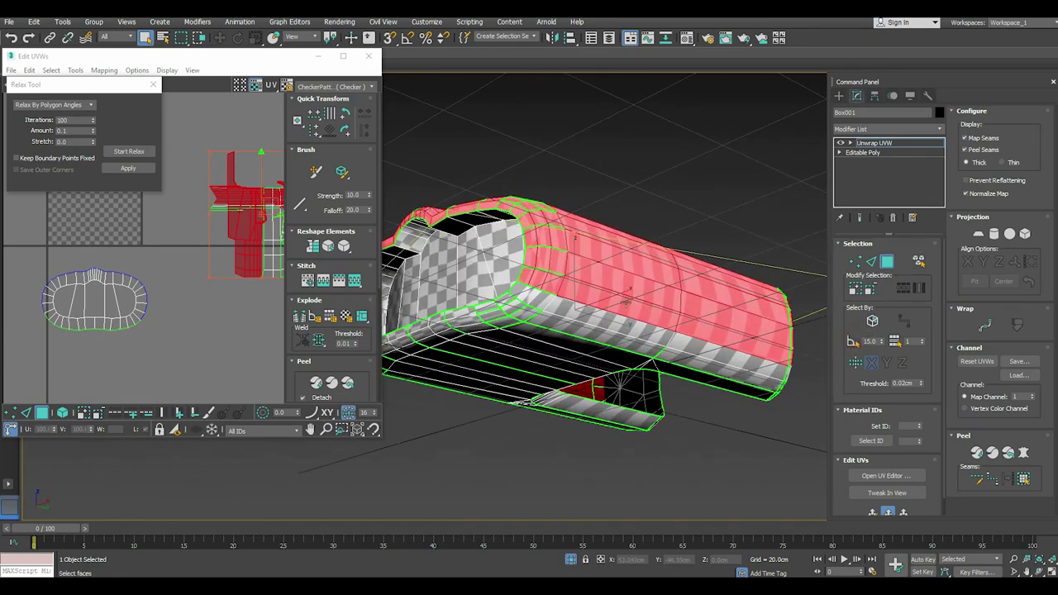
# Adjust the tube's side-face selection strip by strip, dropping the bottom strip and checkered-end faces
pyautogui.keyDown('ctrl'); pyautogui.click(543, 301); pyautogui.keyUp('ctrl')
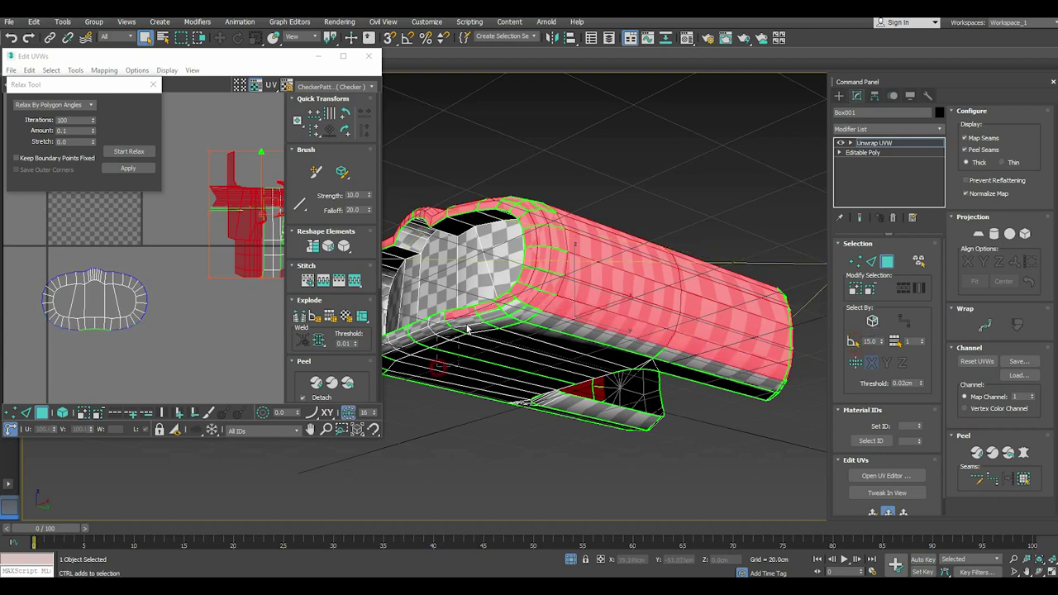
pyautogui.keyDown('alt'); pyautogui.click(502, 305); pyautogui.keyUp('alt')
pyautogui.keyDown('alt'); pyautogui.moveTo(694, 353); pyautogui.dragTo(483, 385, button='middle'); pyautogui.keyUp('alt')
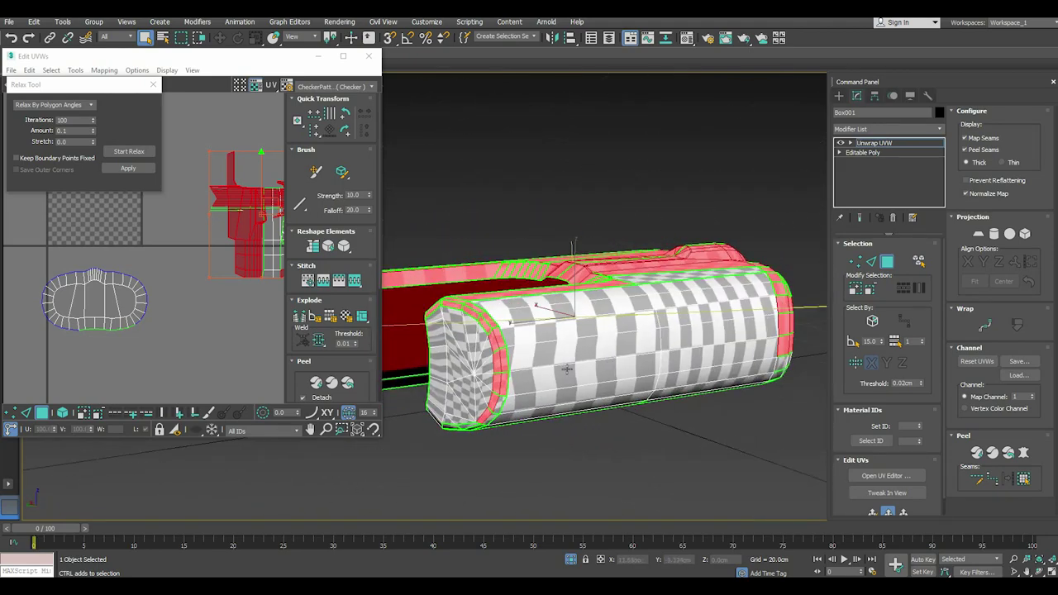
pyautogui.keyDown('alt'); pyautogui.moveTo(567, 369); pyautogui.dragTo(568, 377, button='middle'); pyautogui.keyUp('alt')
pyautogui.moveTo(646, 355)
pyautogui.mouseDown()
pyautogui.moveTo(630, 339)
pyautogui.moveTo(613, 345)
pyautogui.mouseUp()
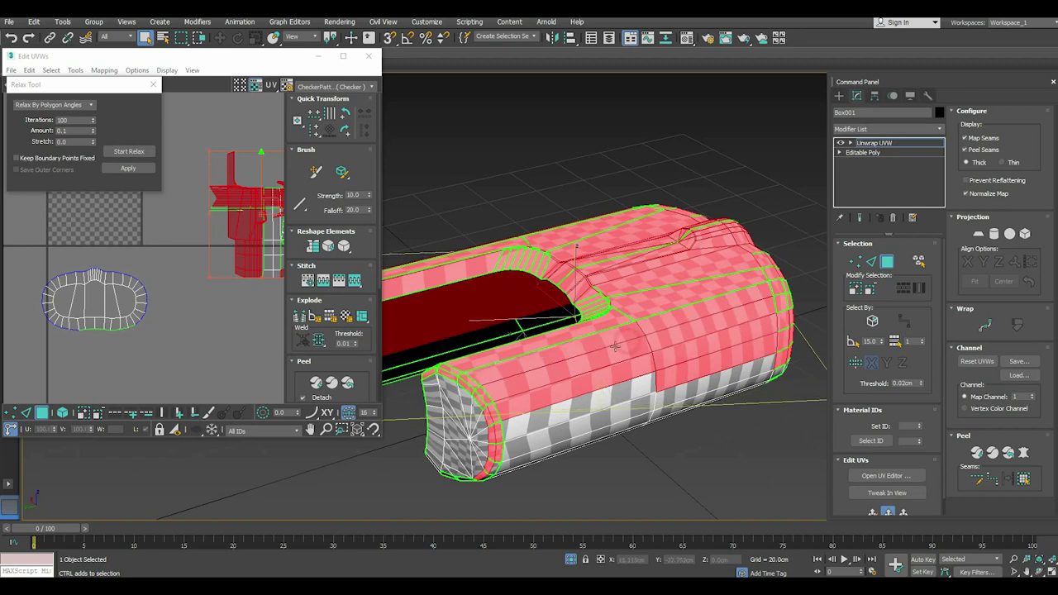
pyautogui.keyDown('alt'); pyautogui.moveTo(665, 398); pyautogui.dragTo(547, 387, button='middle'); pyautogui.keyUp('alt')
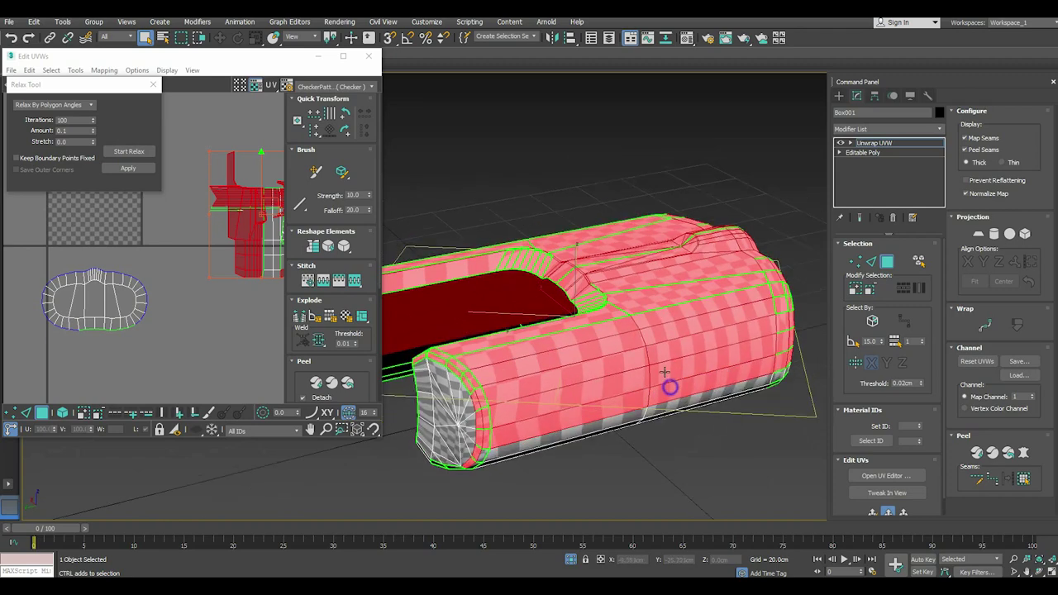
pyautogui.moveTo(484, 371); pyautogui.dragTo(565, 361)
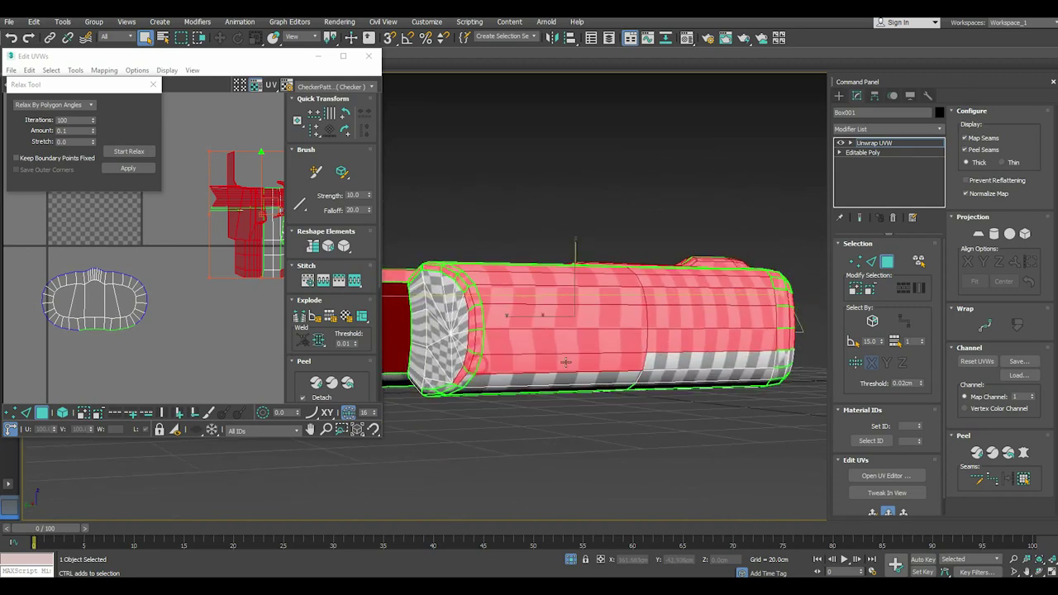
pyautogui.moveTo(667, 363)
pyautogui.mouseDown()
pyautogui.moveTo(666, 375)
pyautogui.moveTo(611, 363)
pyautogui.mouseUp()
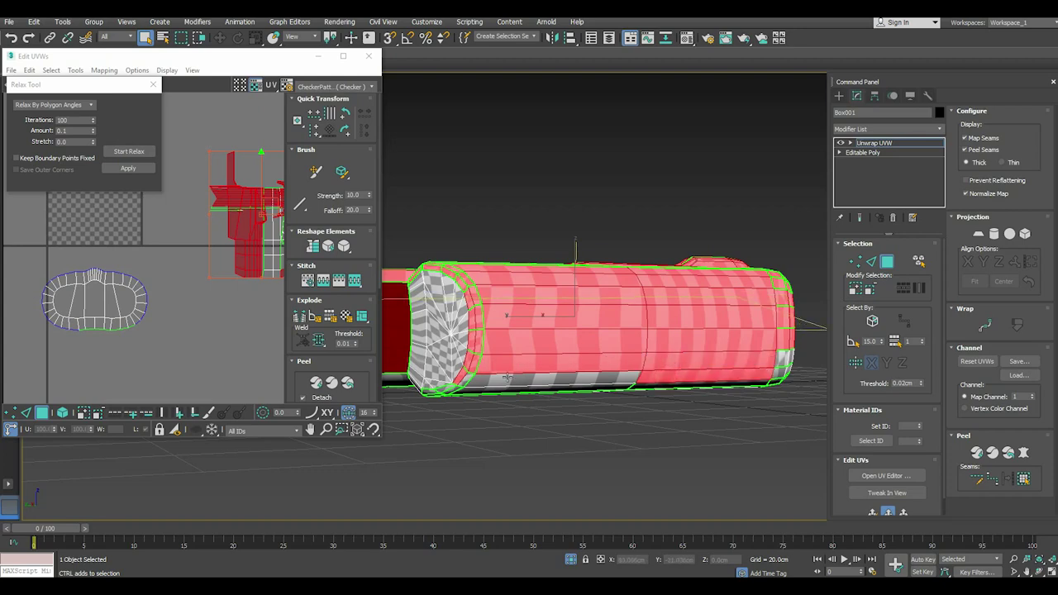
pyautogui.moveTo(507, 376); pyautogui.dragTo(462, 378)
pyautogui.keyDown('alt'); pyautogui.moveTo(463, 378); pyautogui.dragTo(550, 348, button='middle'); pyautogui.keyUp('alt')
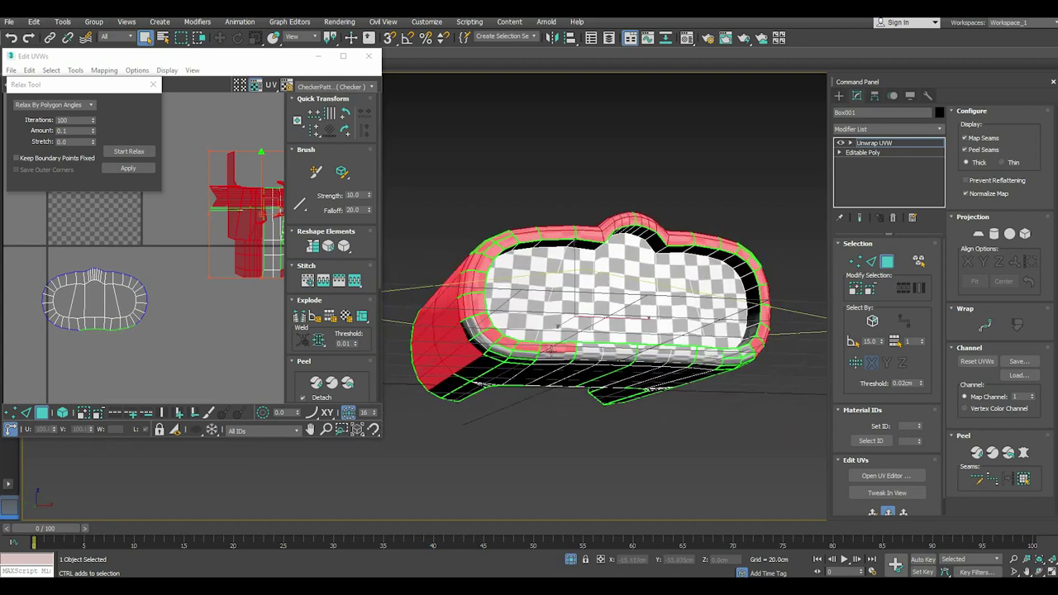
pyautogui.scroll(3, 468, 329)
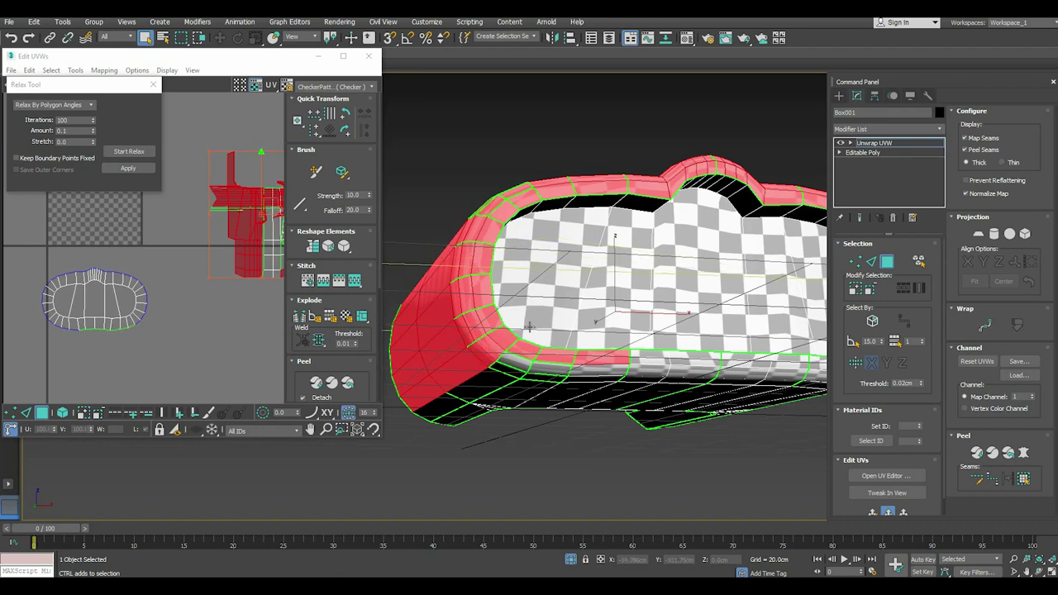
pyautogui.moveTo(553, 345)
pyautogui.keyDown('alt'); pyautogui.mouseDown(button='middle')
pyautogui.moveTo(574, 362)
pyautogui.moveTo(582, 470)
pyautogui.mouseUp(button='middle'); pyautogui.keyUp('alt')
pyautogui.keyDown('alt'); pyautogui.moveTo(643, 453); pyautogui.dragTo(643, 443); pyautogui.keyUp('alt')
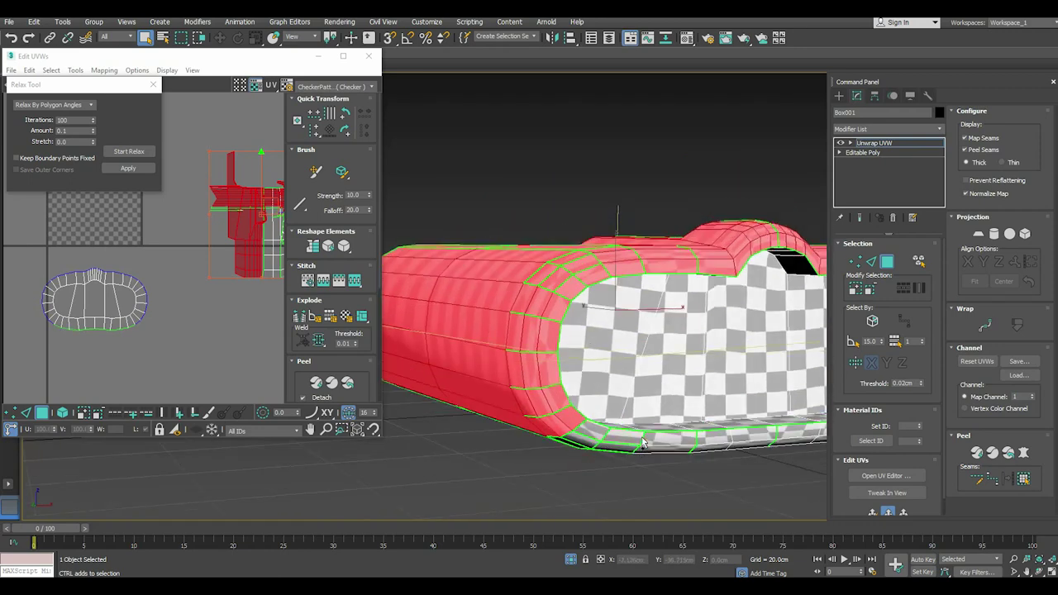
# Enable Select By Angle and pick the body's top surface plus the front corner faces
pyautogui.moveTo(616, 413)
pyautogui.keyDown('alt'); pyautogui.mouseDown(button='middle')
pyautogui.moveTo(617, 374)
pyautogui.moveTo(651, 406)
pyautogui.moveTo(661, 337)
pyautogui.moveTo(703, 407)
pyautogui.mouseUp(button='middle'); pyautogui.keyUp('alt')
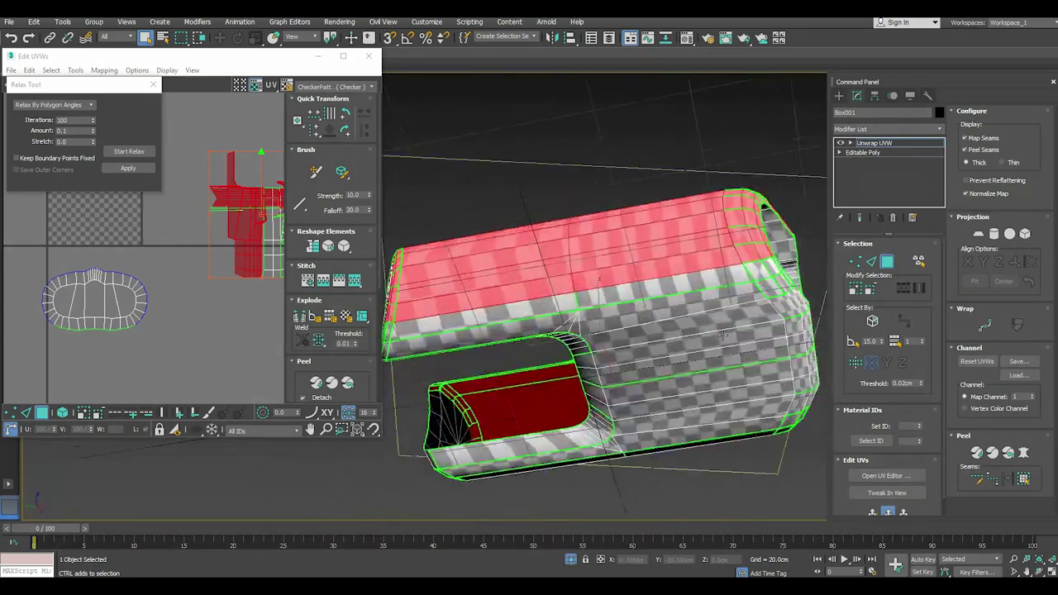
pyautogui.keyDown('alt'); pyautogui.moveTo(700, 410); pyautogui.dragTo(907, 309, button='middle'); pyautogui.keyUp('alt')
pyautogui.click(854, 339)
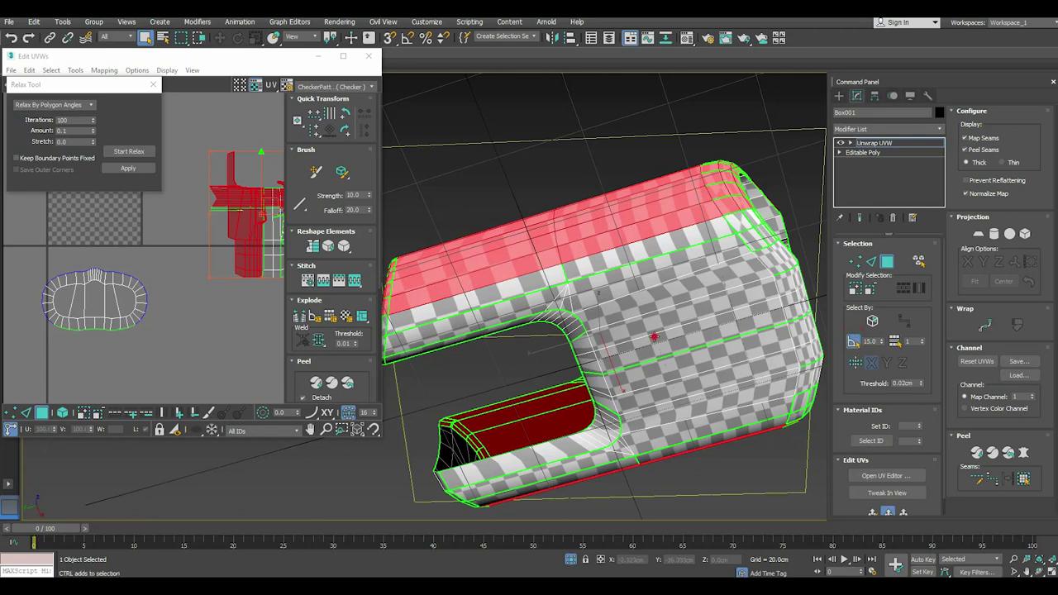
pyautogui.click(654, 333)
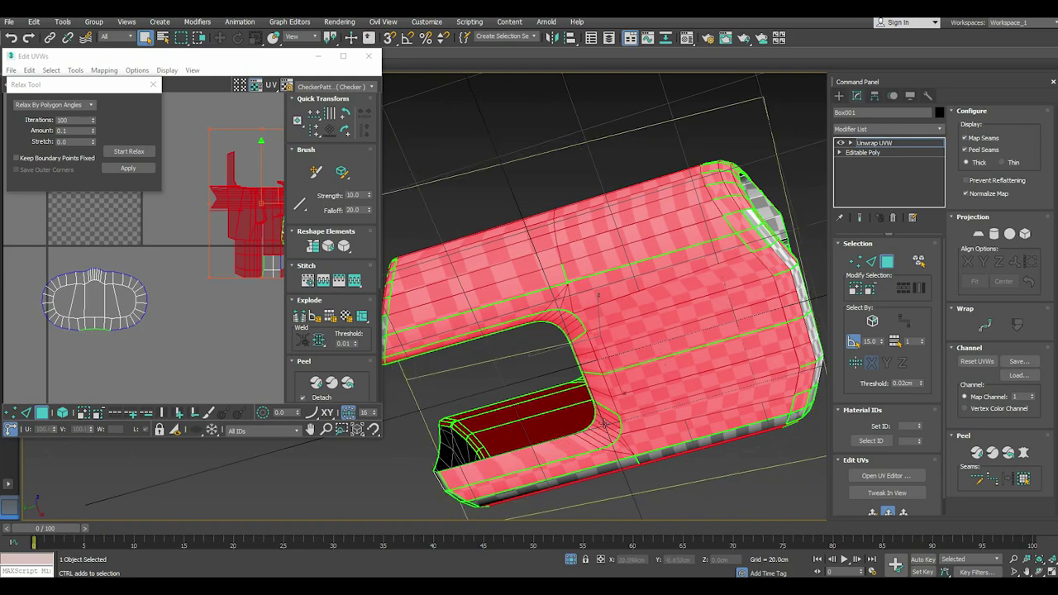
pyautogui.scroll(-3, 615, 394)
pyautogui.keyDown('alt'); pyautogui.moveTo(615, 394); pyautogui.dragTo(583, 346, button='middle'); pyautogui.keyUp('alt')
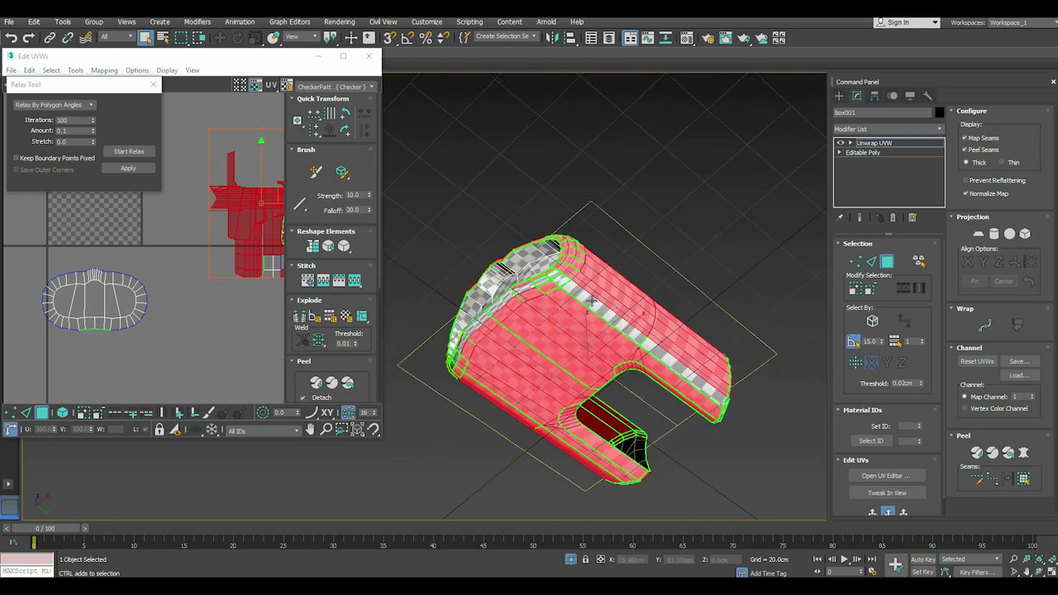
pyautogui.moveTo(591, 300)
pyautogui.keyDown('alt'); pyautogui.mouseDown(button='middle')
pyautogui.moveTo(619, 345)
pyautogui.moveTo(607, 343)
pyautogui.mouseUp(button='middle'); pyautogui.keyUp('alt')
pyautogui.scroll(5, 586, 303)
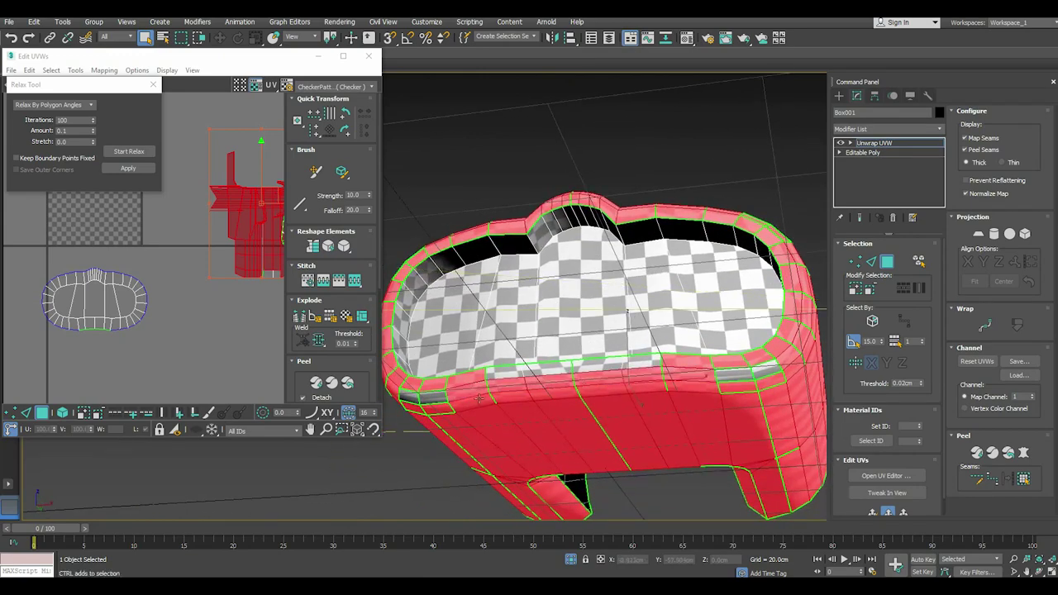
pyautogui.click(452, 398)
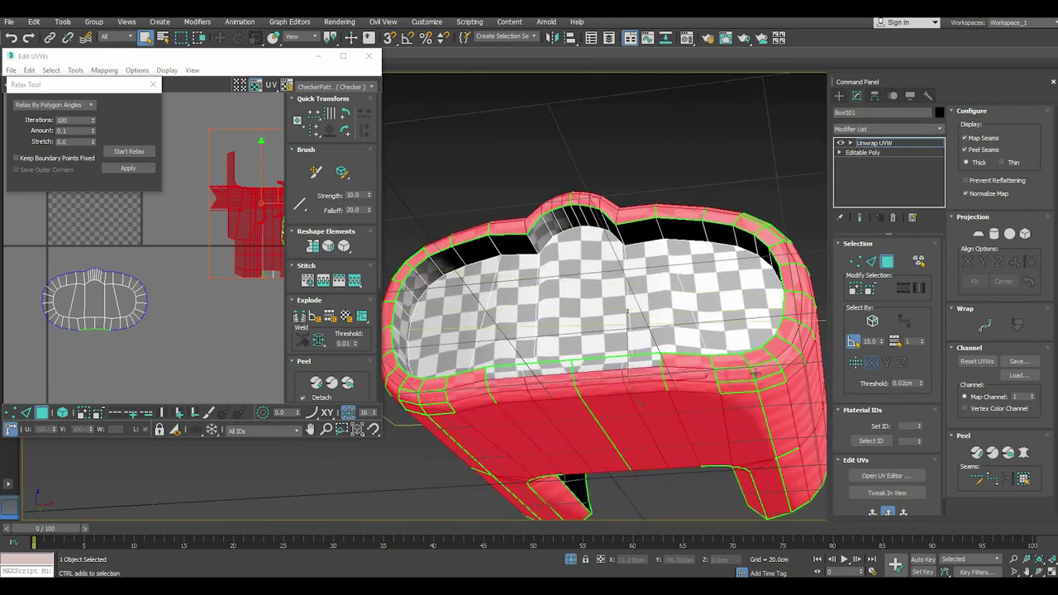
# Orbit around the U-shaped body to confirm the checkered end caps stay unselected
pyautogui.moveTo(753, 376)
pyautogui.keyDown('alt'); pyautogui.mouseDown(button='middle')
pyautogui.moveTo(663, 358)
pyautogui.moveTo(685, 378)
pyautogui.moveTo(656, 419)
pyautogui.moveTo(495, 438)
pyautogui.moveTo(660, 384)
pyautogui.moveTo(595, 303)
pyautogui.moveTo(620, 372)
pyautogui.moveTo(508, 356)
pyautogui.moveTo(439, 379)
pyautogui.mouseUp(button='middle'); pyautogui.keyUp('alt')
pyautogui.scroll(3, 479, 442)
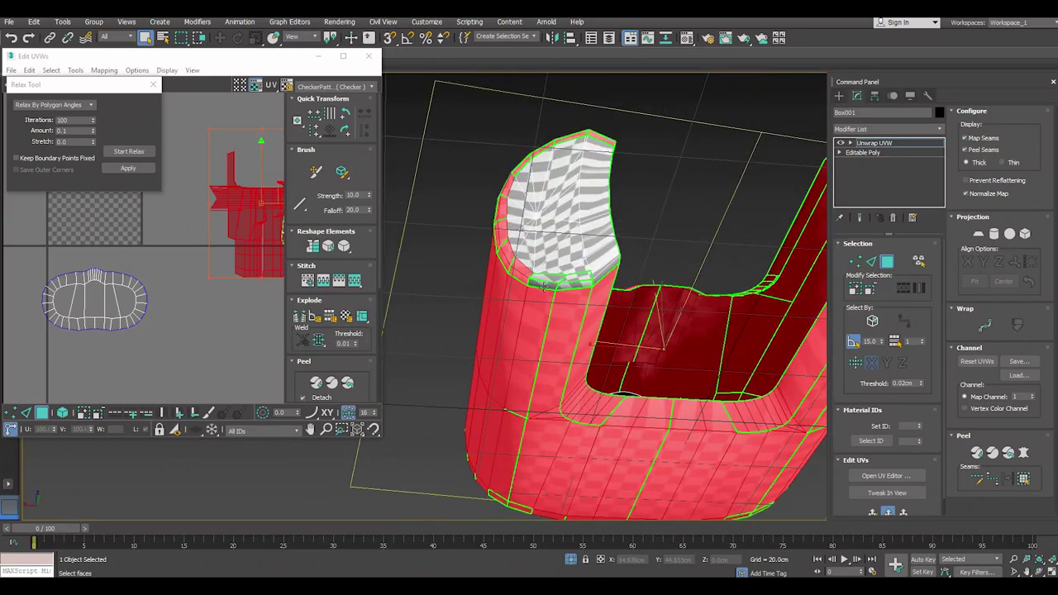
pyautogui.keyDown('alt'); pyautogui.moveTo(544, 285); pyautogui.dragTo(601, 266, button='middle'); pyautogui.keyUp('alt')
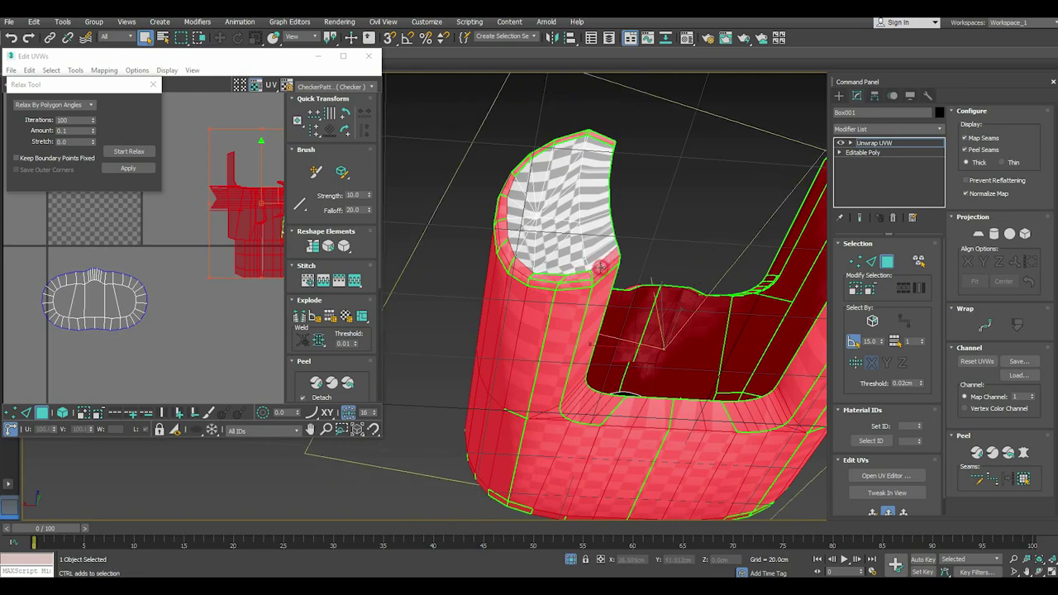
pyautogui.keyDown('alt'); pyautogui.moveTo(589, 343); pyautogui.dragTo(661, 322, button='middle'); pyautogui.keyUp('alt')
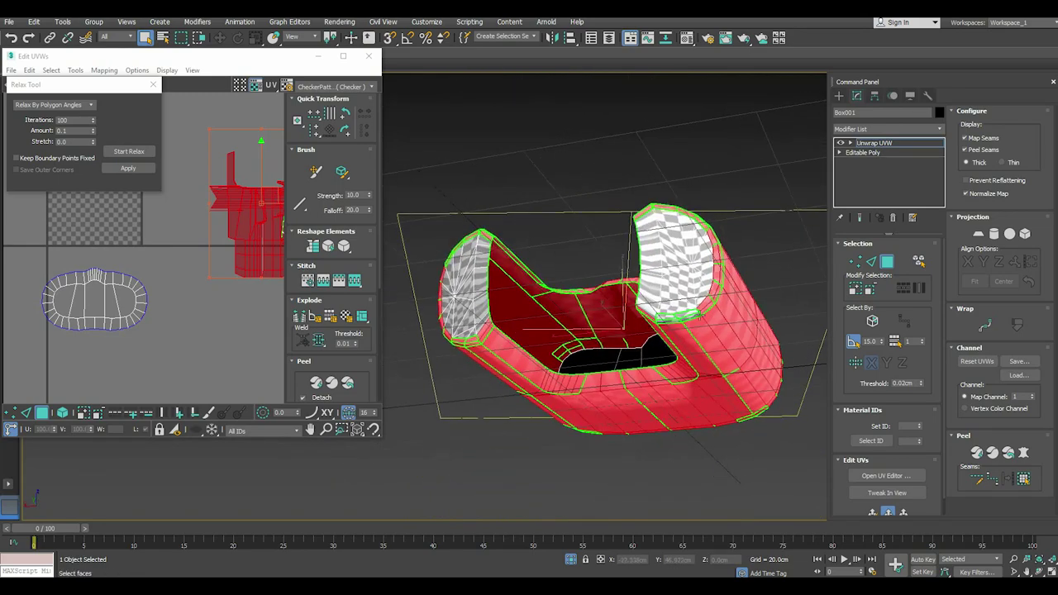
pyautogui.scroll(5, 689, 316)
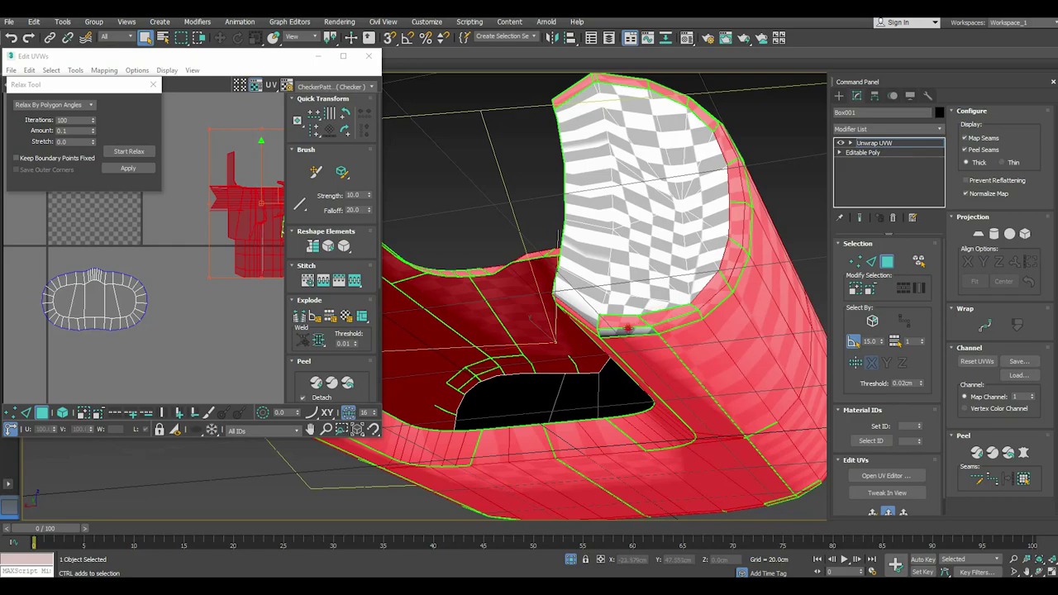
pyautogui.moveTo(592, 318)
pyautogui.keyDown('alt'); pyautogui.mouseDown(button='middle')
pyautogui.moveTo(708, 331)
pyautogui.moveTo(523, 355)
pyautogui.moveTo(637, 341)
pyautogui.mouseUp(button='middle'); pyautogui.keyUp('alt')
# Apply Cylindrical mapping to the selected body faces and bring the red island into view
pyautogui.click(995, 236)
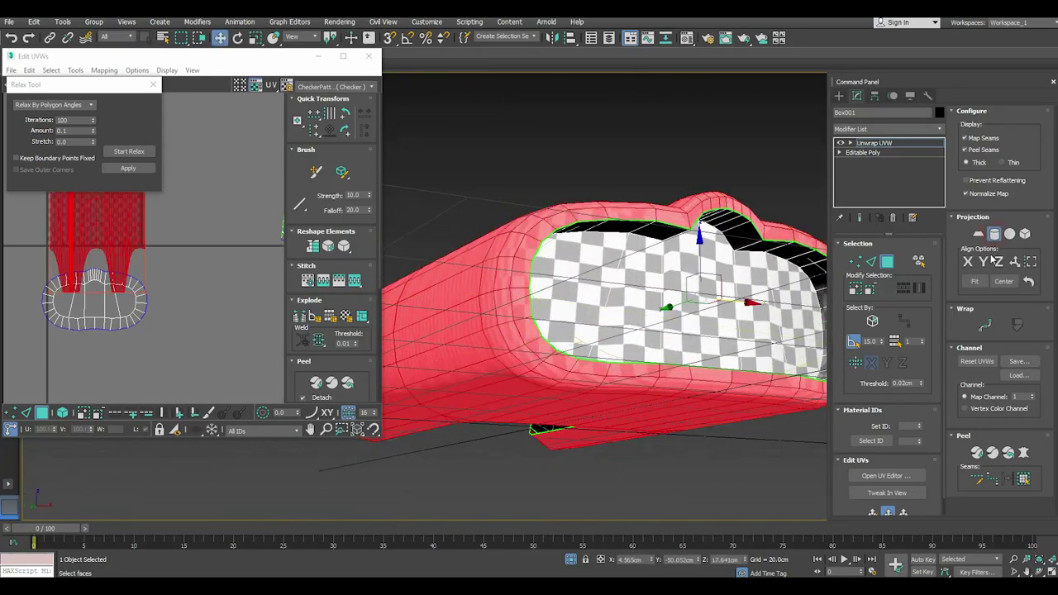
pyautogui.click(995, 235)
pyautogui.scroll(-2, 223, 307)
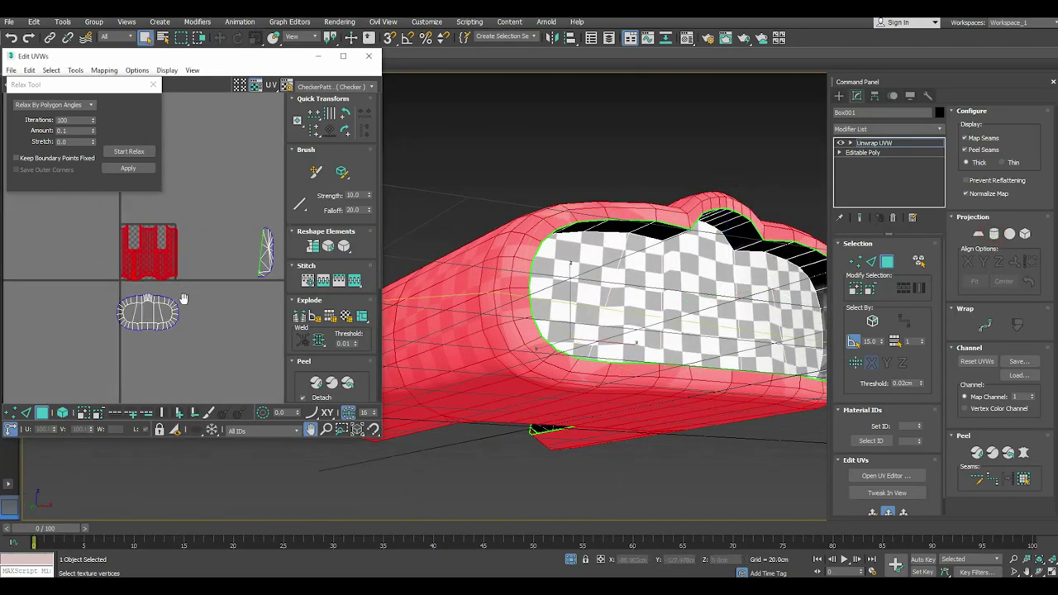
pyautogui.moveTo(224, 307); pyautogui.dragTo(230, 335, button='middle')
pyautogui.scroll(3, 153, 281)
pyautogui.scroll(-2, 603, 322)
pyautogui.keyDown('alt'); pyautogui.moveTo(619, 330); pyautogui.dragTo(851, 343, button='middle'); pyautogui.keyUp('alt')
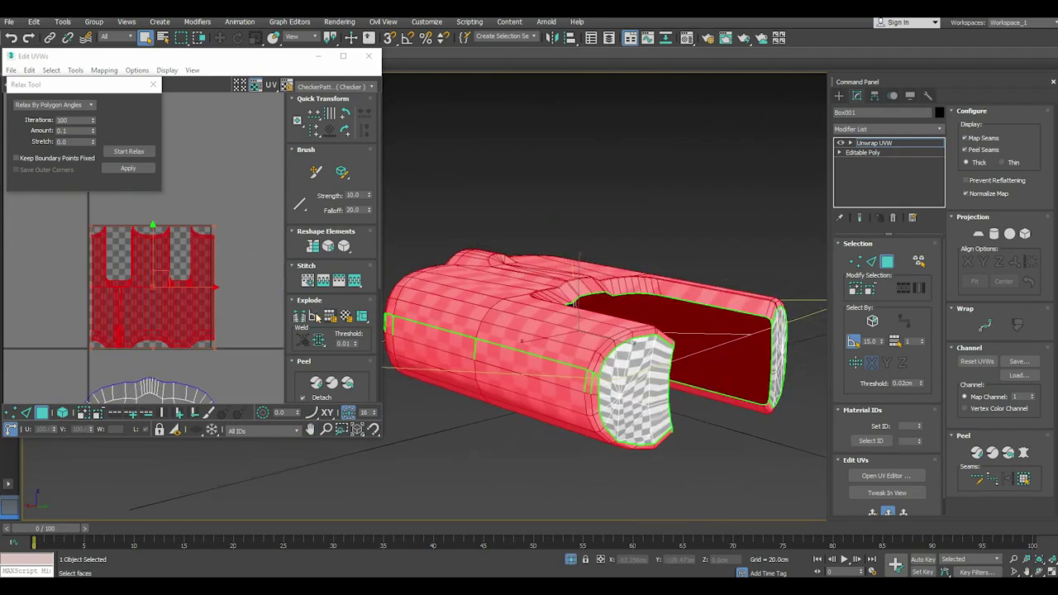
# Marquee-select the body island's UV vertices and convert them into a face selection
pyautogui.click(14, 411)
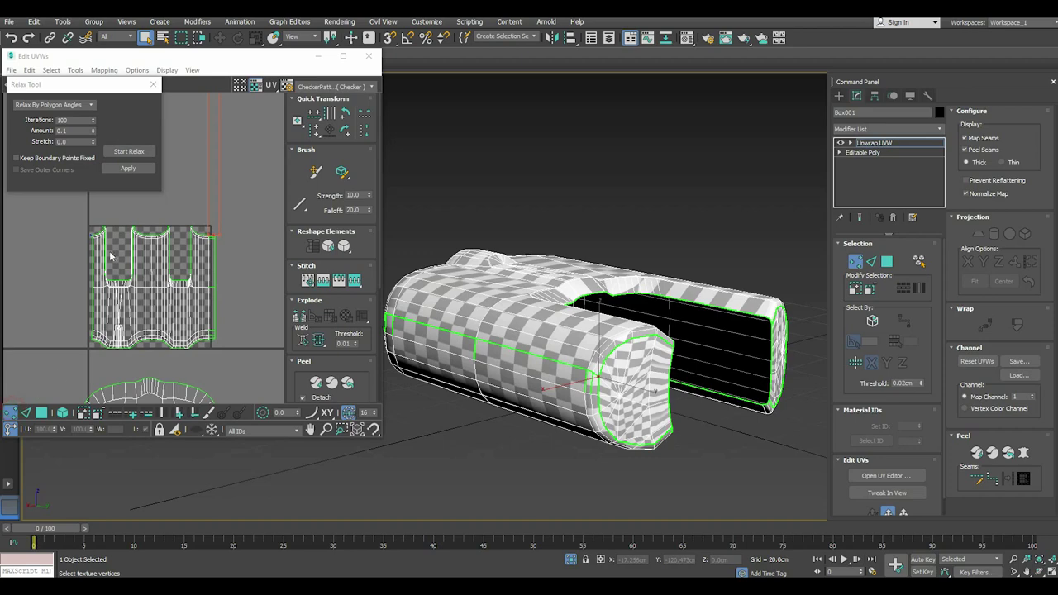
pyautogui.moveTo(77, 217); pyautogui.dragTo(134, 247)
pyautogui.moveTo(265, 351); pyautogui.dragTo(266, 351)
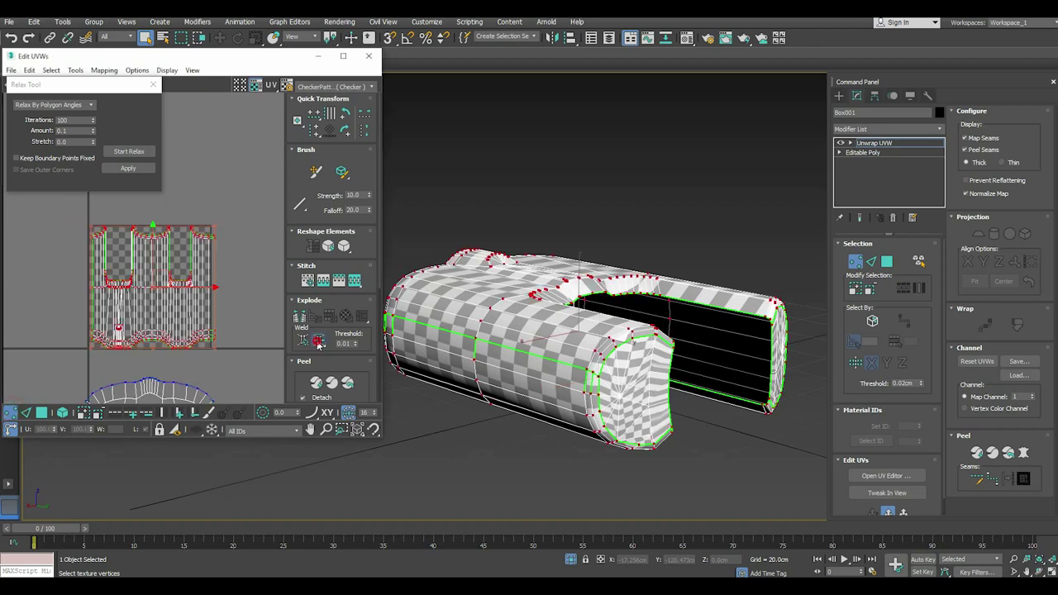
pyautogui.click(47, 411)
# Undo the first relax, flip the body UV island vertically, and relax it again
pyautogui.click(134, 151)
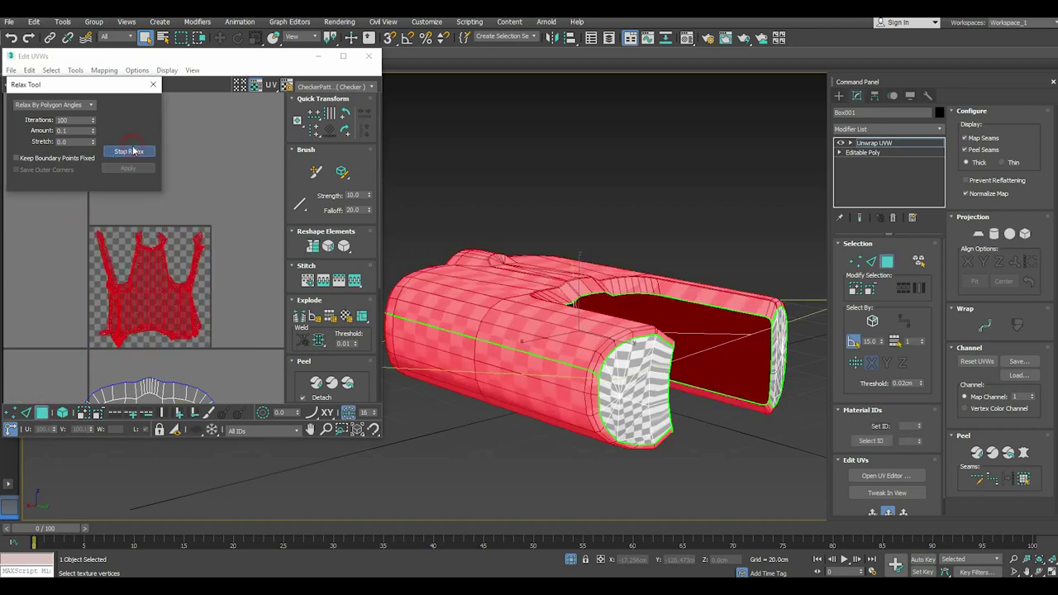
pyautogui.click(133, 151)
pyautogui.click(12, 37)
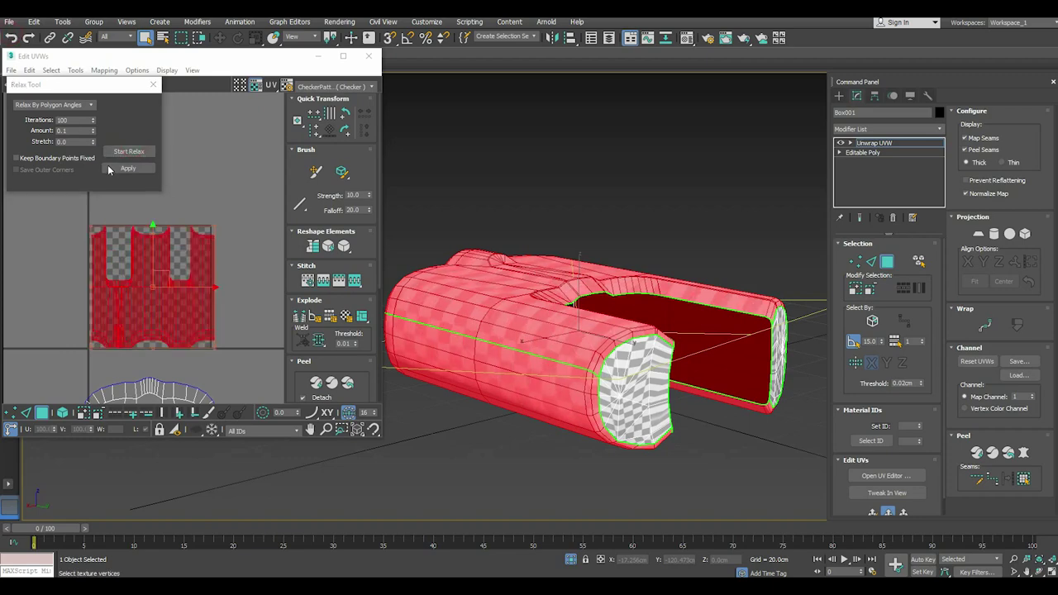
pyautogui.rightClick(161, 269)
pyautogui.click(194, 322)
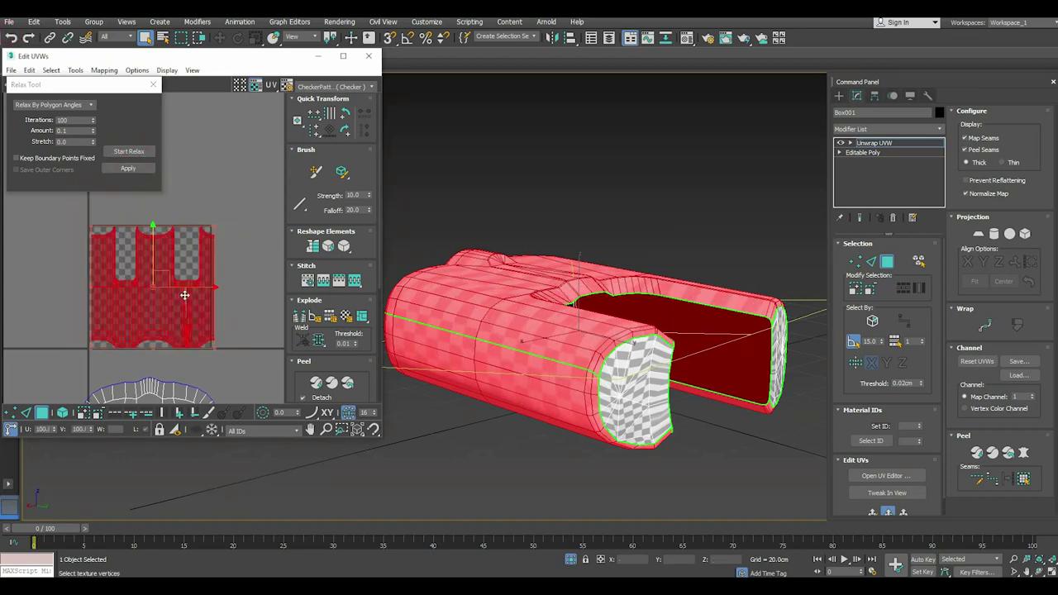
pyautogui.click(122, 151)
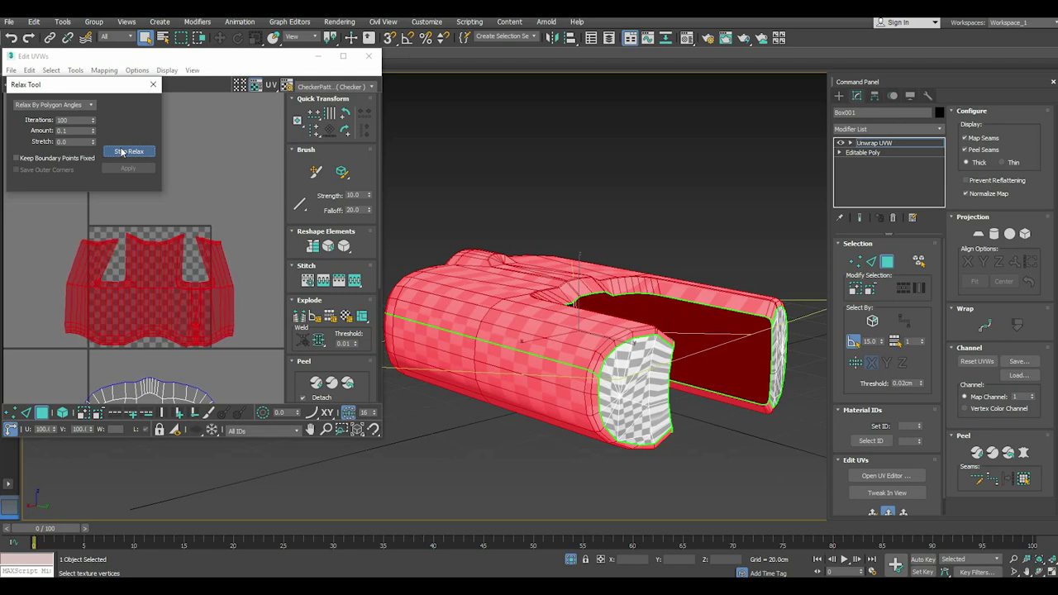
pyautogui.click(121, 151)
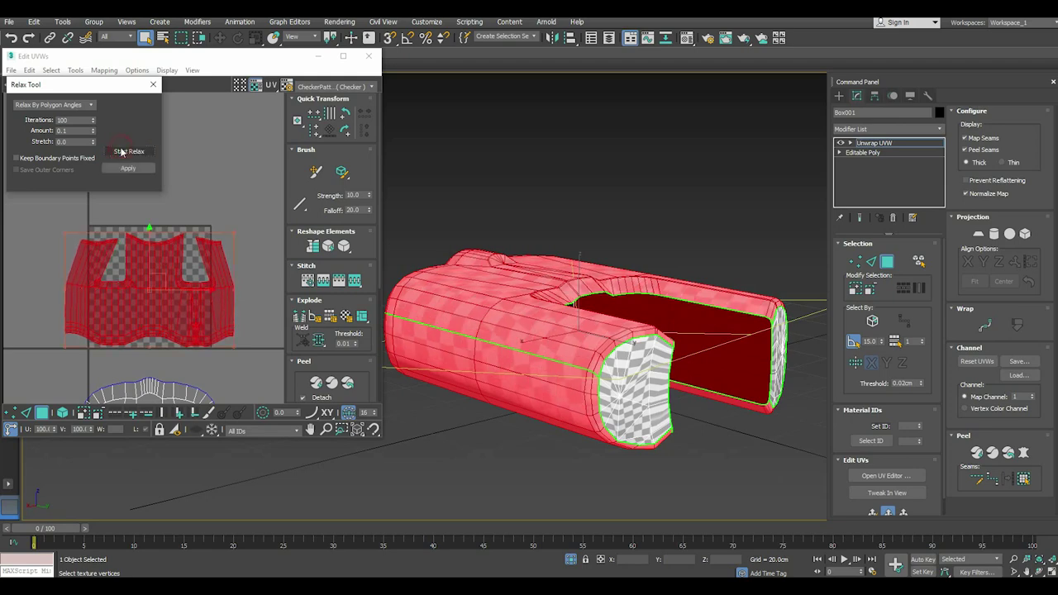
# Select the vertices along the body island's top-left edge and top-right corner
pyautogui.click(10, 411)
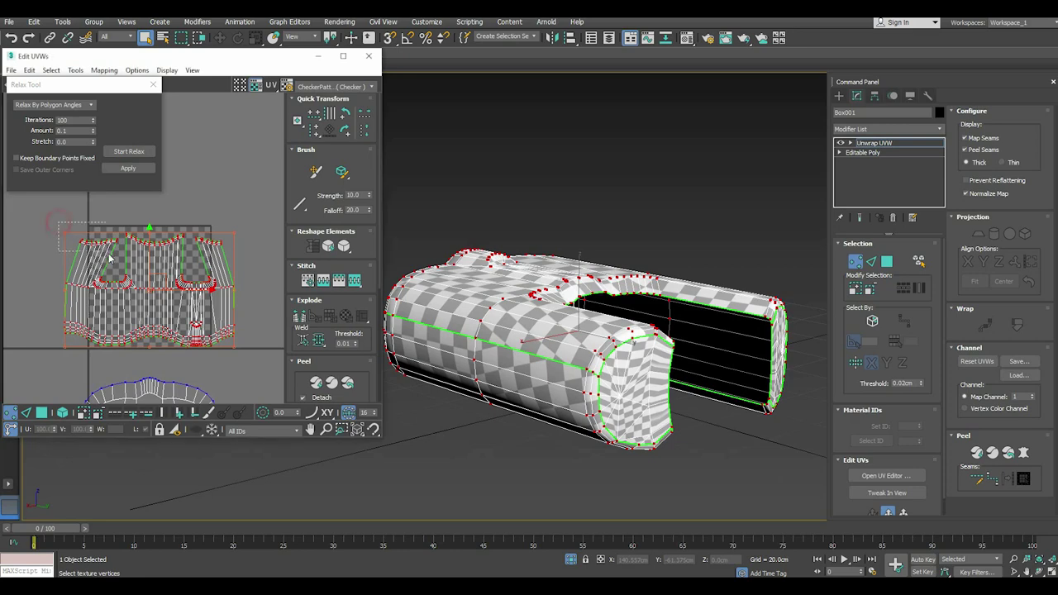
pyautogui.moveTo(60, 226); pyautogui.dragTo(124, 262)
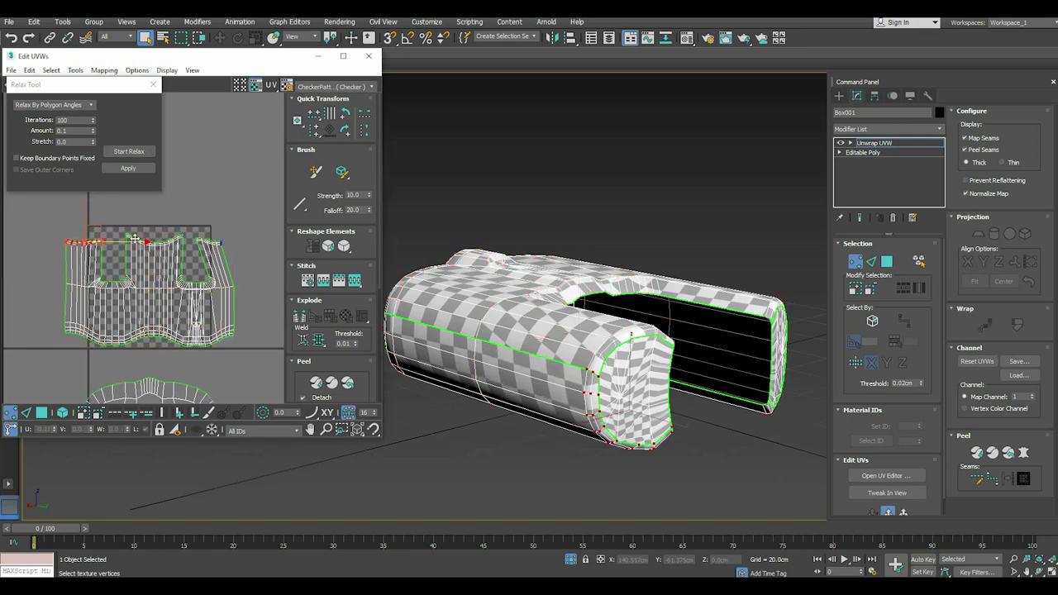
pyautogui.scroll(3, 199, 318)
pyautogui.scroll(2, 199, 318)
pyautogui.scroll(-2, 202, 327)
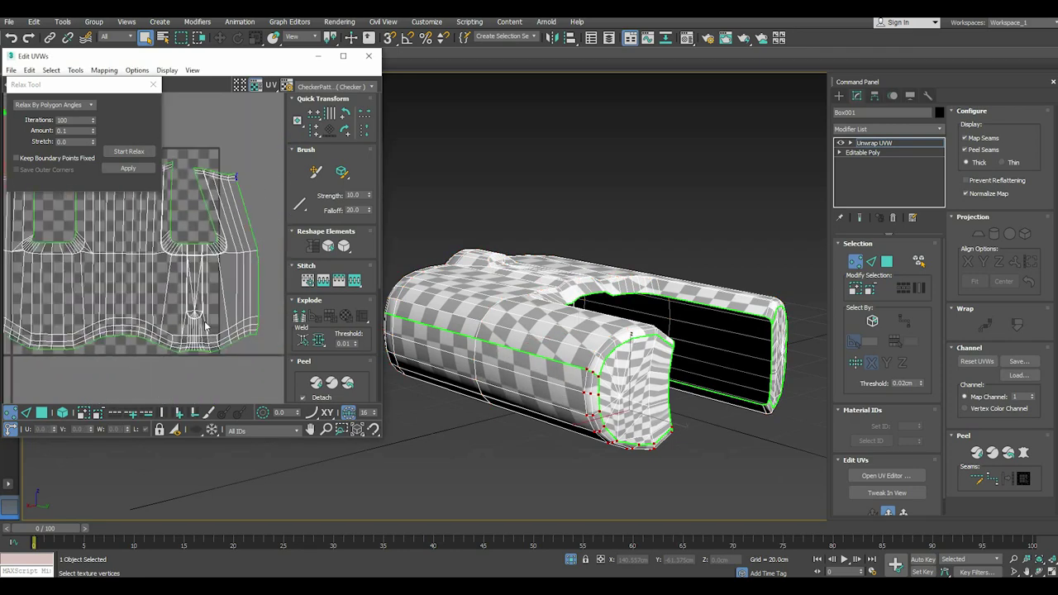
pyautogui.scroll(-2, 216, 244)
pyautogui.moveTo(230, 243); pyautogui.dragTo(194, 226)
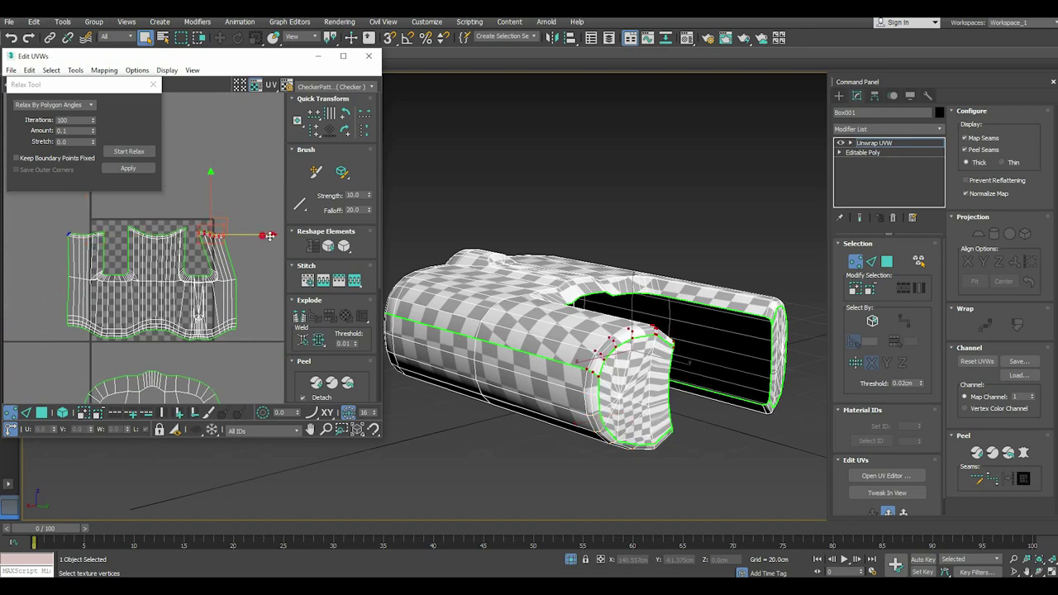
# Select every face of the body island and relax it twice
pyautogui.click(41, 412)
pyautogui.hotkey('ctrl', 'a')
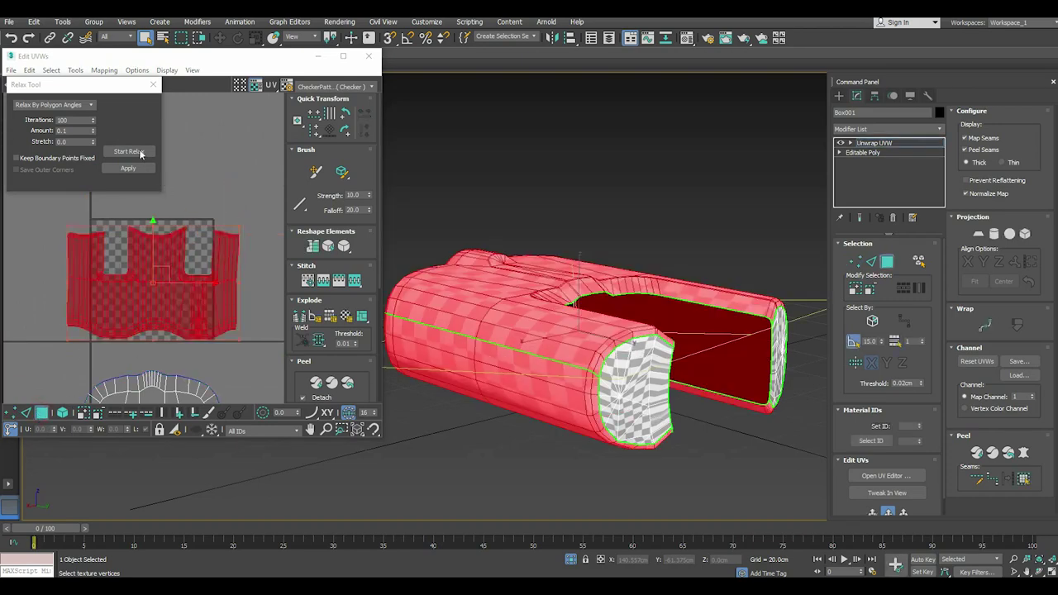
pyautogui.click(139, 152)
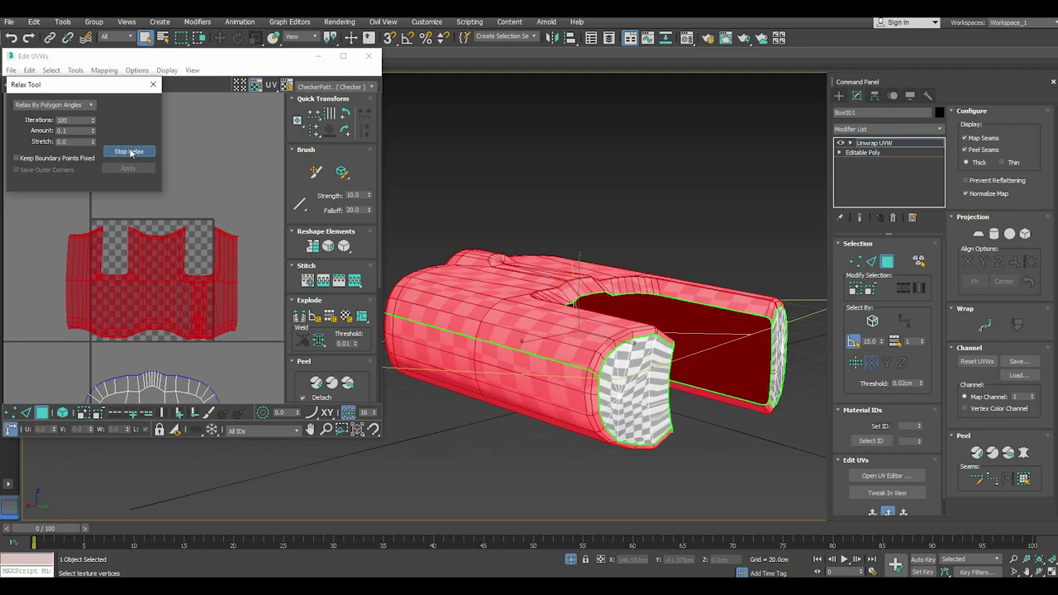
pyautogui.click(129, 152)
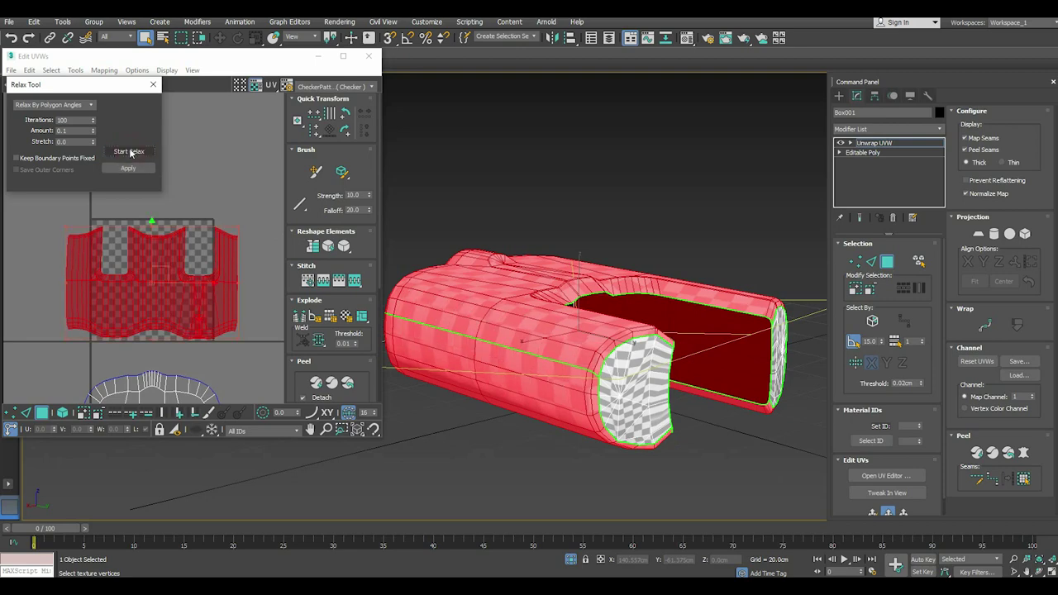
pyautogui.click(130, 152)
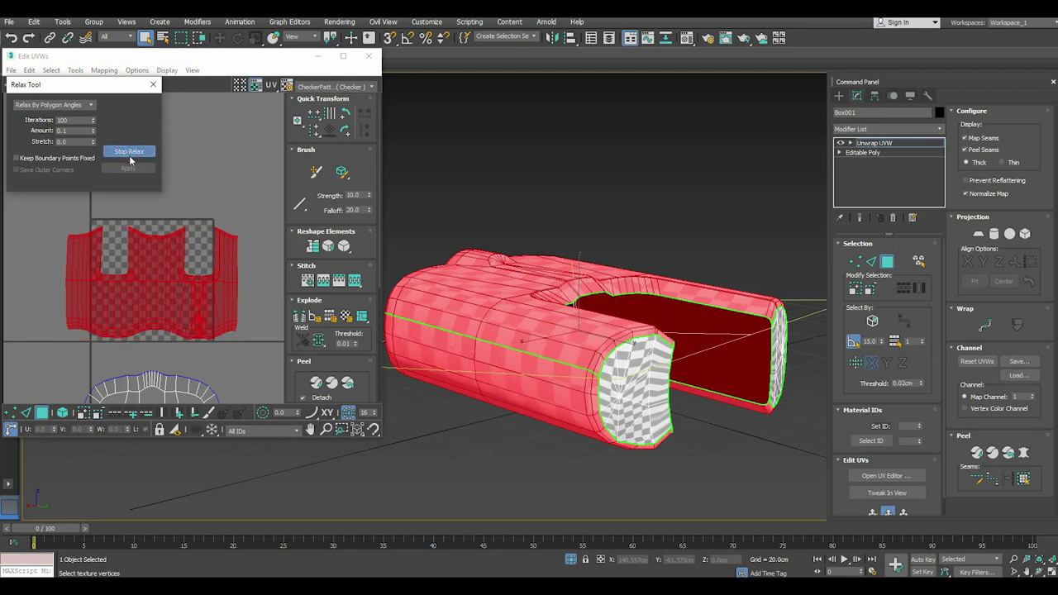
pyautogui.click(130, 155)
# Scale the body UV island wider horizontally and relax it again
pyautogui.moveTo(106, 91); pyautogui.dragTo(108, 116)
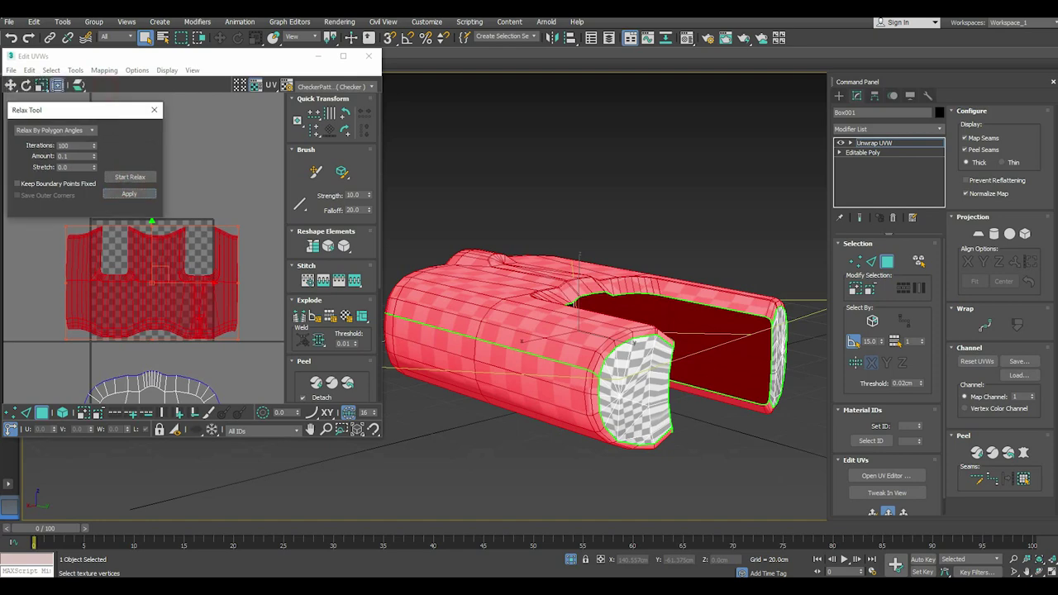
pyautogui.click(12, 21)
pyautogui.click(21, 110)
pyautogui.click(42, 85)
pyautogui.moveTo(142, 232)
pyautogui.mouseDown()
pyautogui.moveTo(194, 267)
pyautogui.moveTo(229, 267)
pyautogui.moveTo(224, 253)
pyautogui.mouseUp()
pyautogui.click(123, 178)
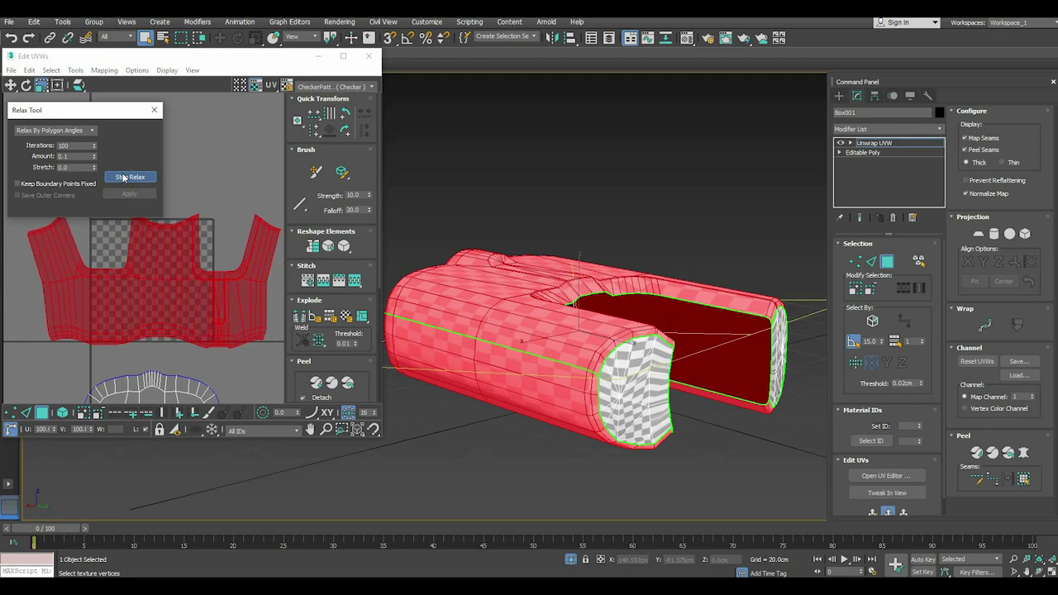
pyautogui.click(123, 177)
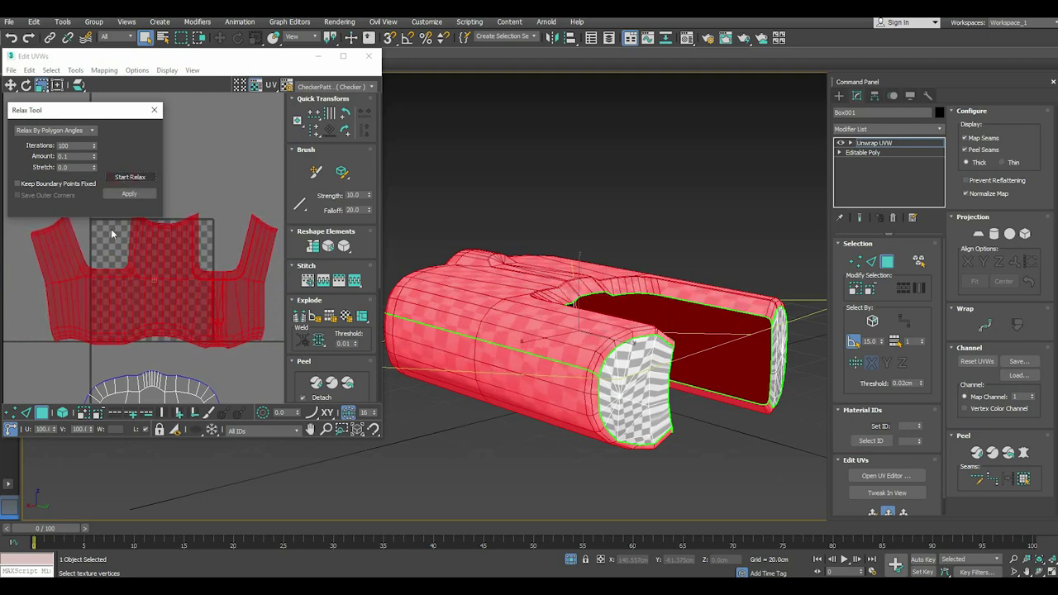
# Shift the left shell's top-edge vertices slightly right with Freeform Mode, then select the right shell's top vertices
pyautogui.click(11, 412)
pyautogui.moveTo(60, 305); pyautogui.dragTo(91, 346, button='middle')
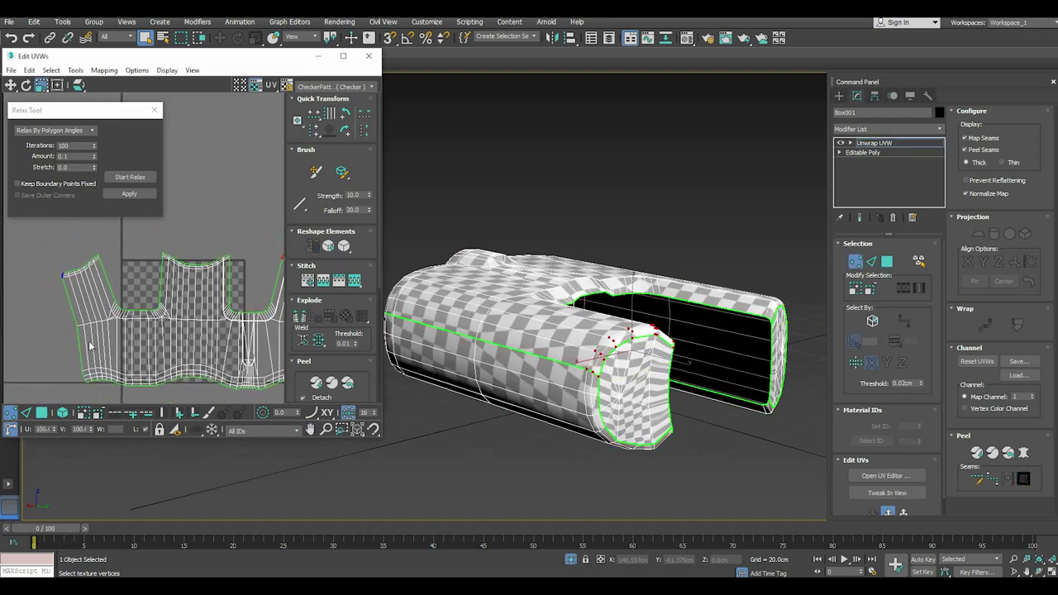
pyautogui.moveTo(42, 239); pyautogui.dragTo(124, 285)
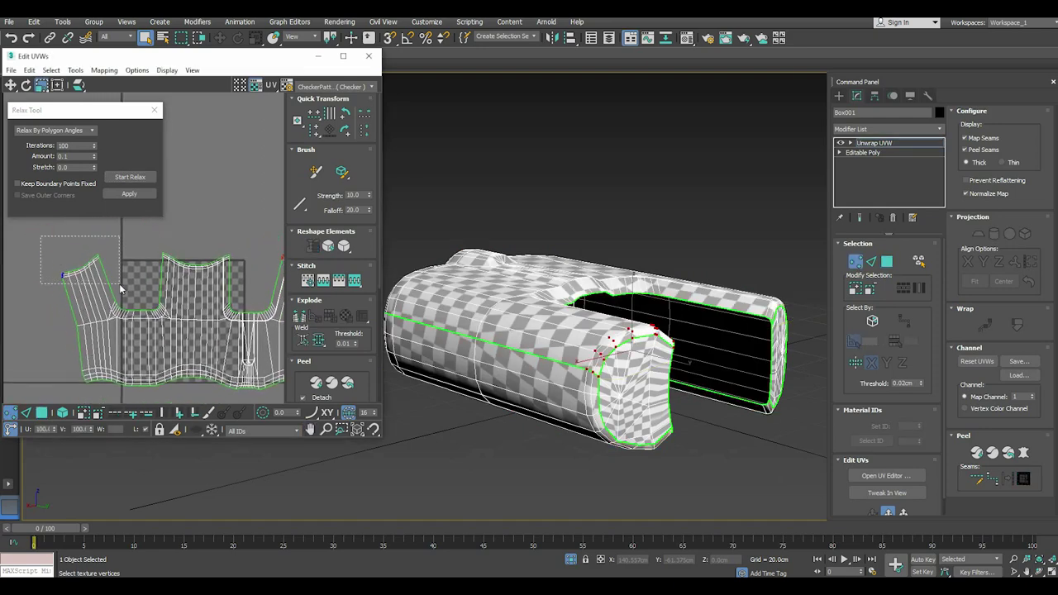
pyautogui.click(61, 85)
pyautogui.moveTo(130, 266); pyautogui.dragTo(145, 263)
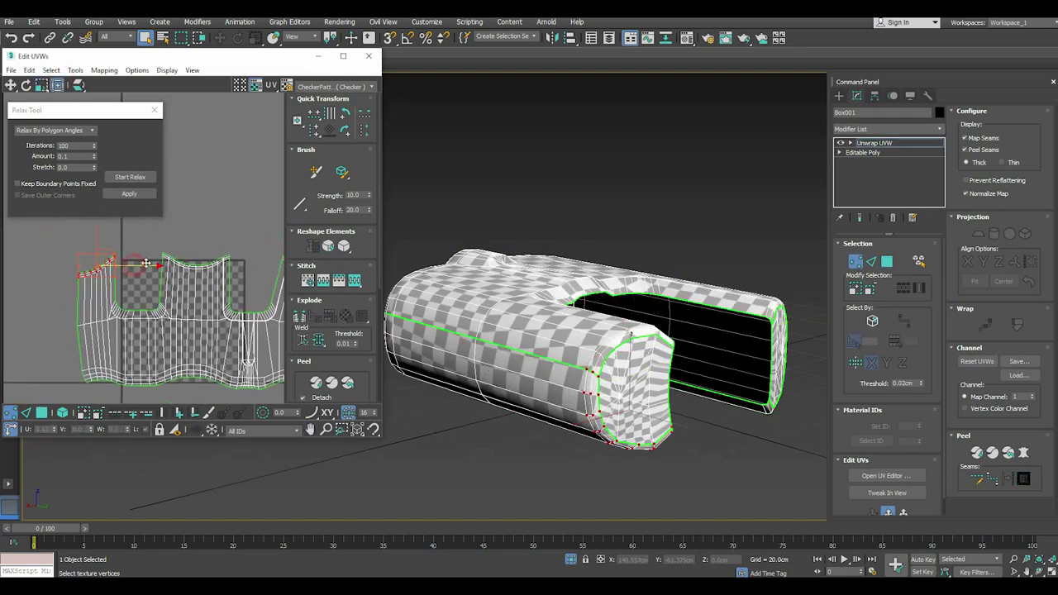
pyautogui.moveTo(176, 292); pyautogui.dragTo(101, 301, button='middle')
pyautogui.moveTo(196, 257)
pyautogui.mouseDown()
pyautogui.moveTo(277, 295)
pyautogui.moveTo(243, 275)
pyautogui.mouseUp()
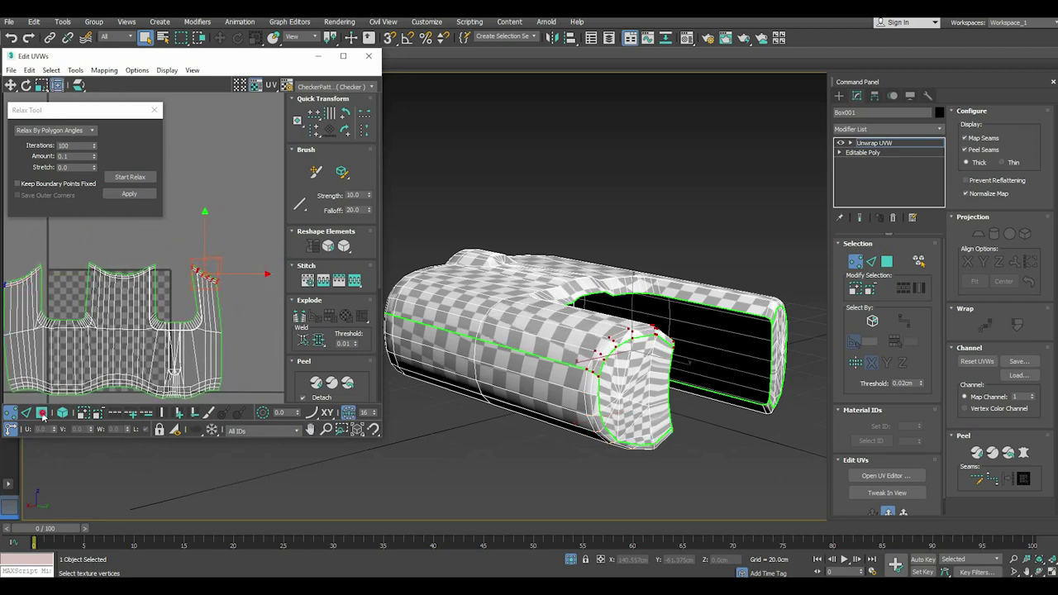
# Relax the whole body island again in face mode
pyautogui.click(42, 413)
pyautogui.click(130, 177)
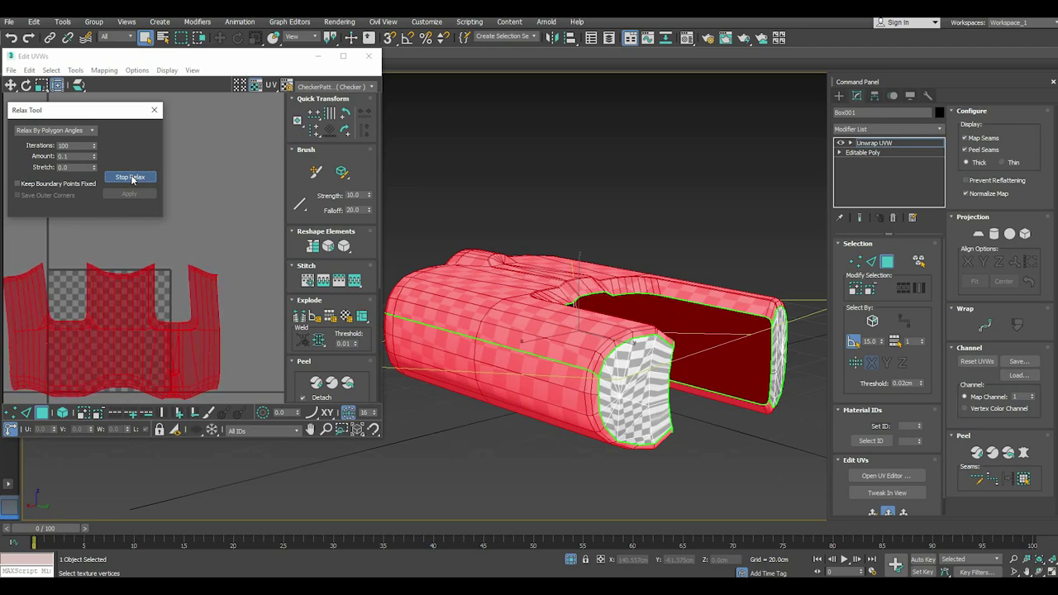
pyautogui.click(130, 177)
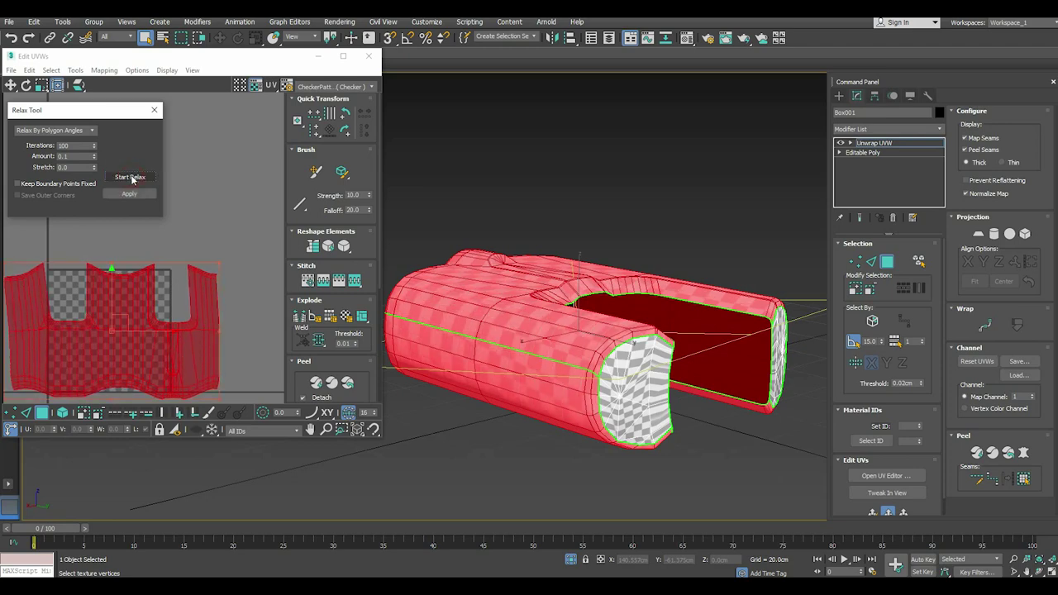
pyautogui.click(130, 177)
# Orbit the model to a side view and run another relax on the body island
pyautogui.click(130, 177)
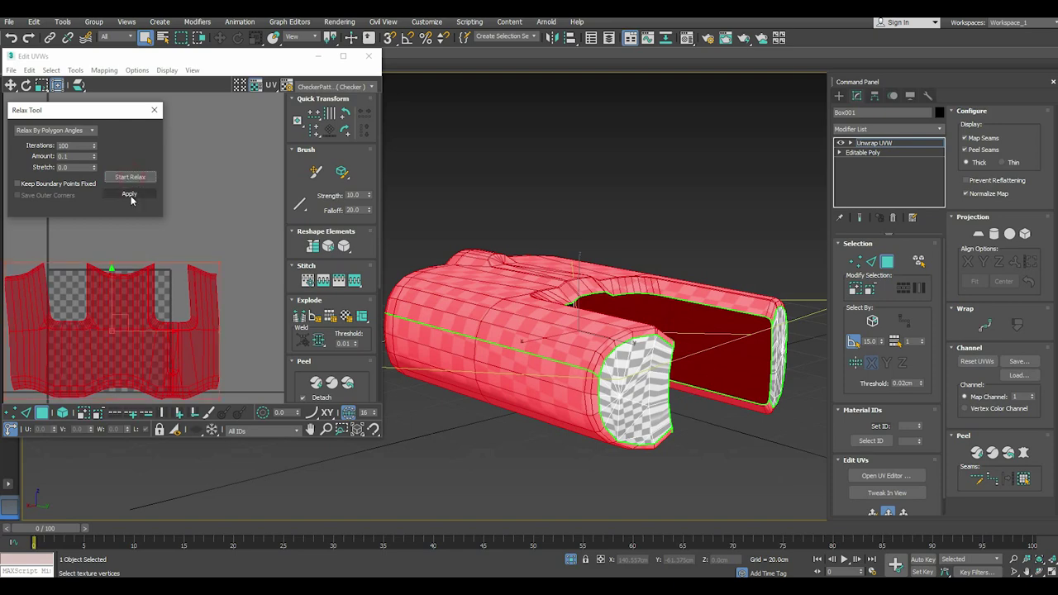
pyautogui.keyDown('alt'); pyautogui.moveTo(462, 338); pyautogui.dragTo(595, 323, button='middle'); pyautogui.keyUp('alt')
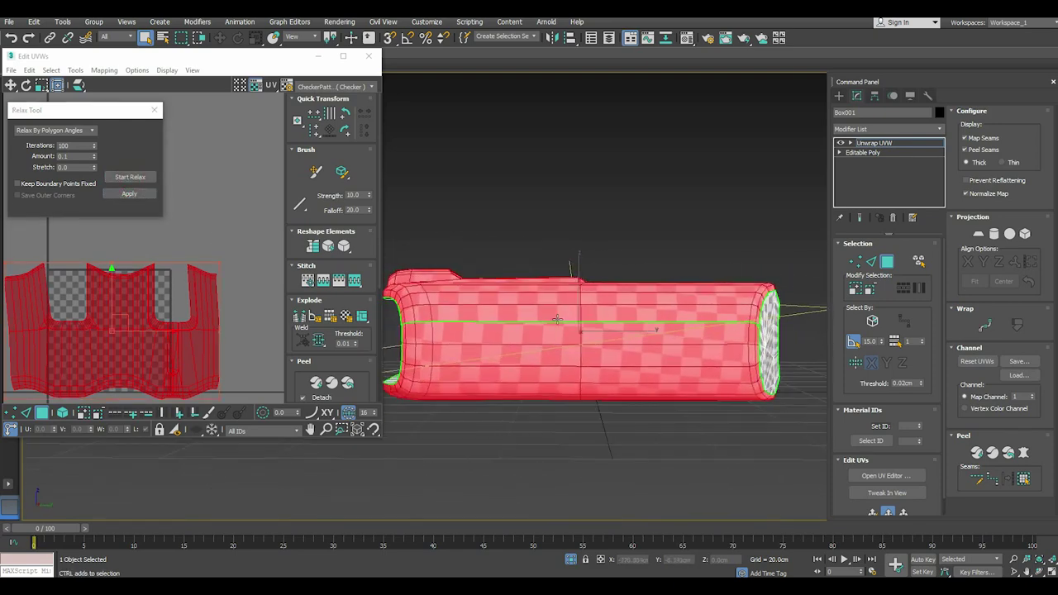
pyautogui.scroll(-1, 198, 290)
pyautogui.click(131, 177)
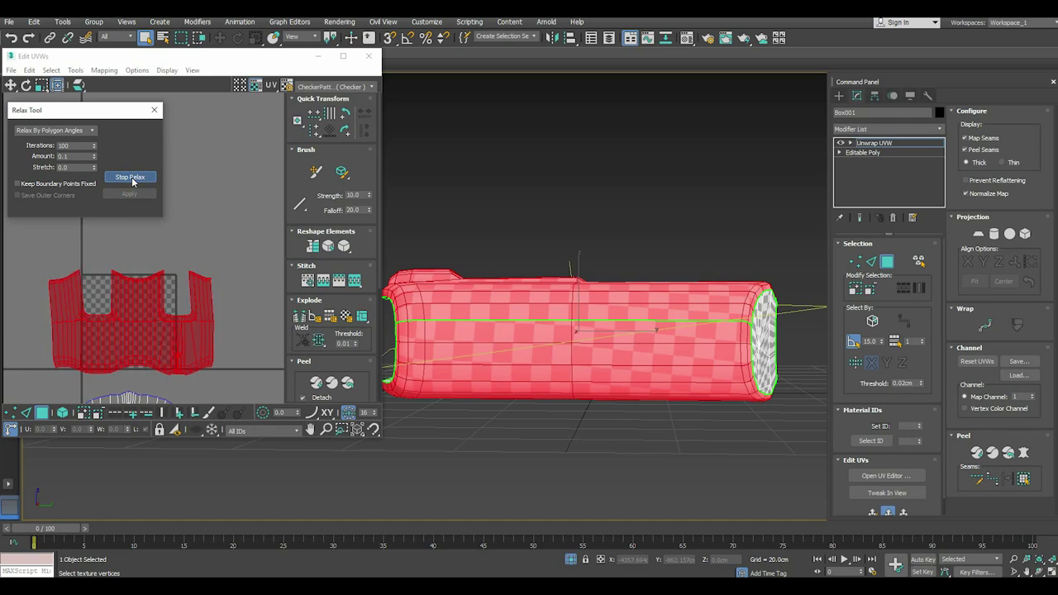
pyautogui.click(130, 176)
# Select the island's top-right and top-left vertices, then select all its faces
pyautogui.click(10, 412)
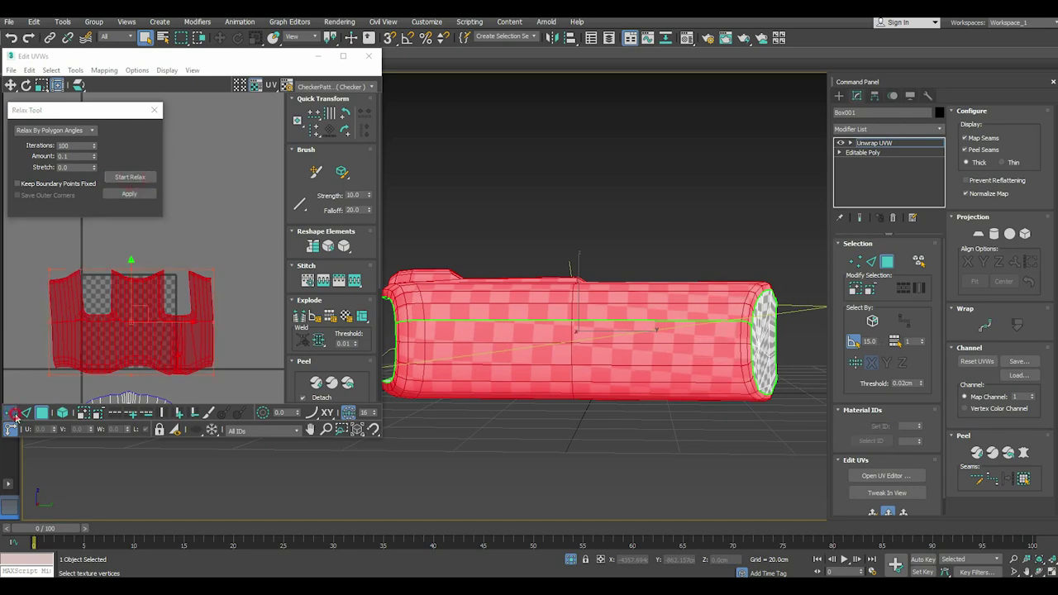
pyautogui.moveTo(186, 263); pyautogui.dragTo(216, 286)
pyautogui.moveTo(86, 270); pyautogui.dragTo(37, 248)
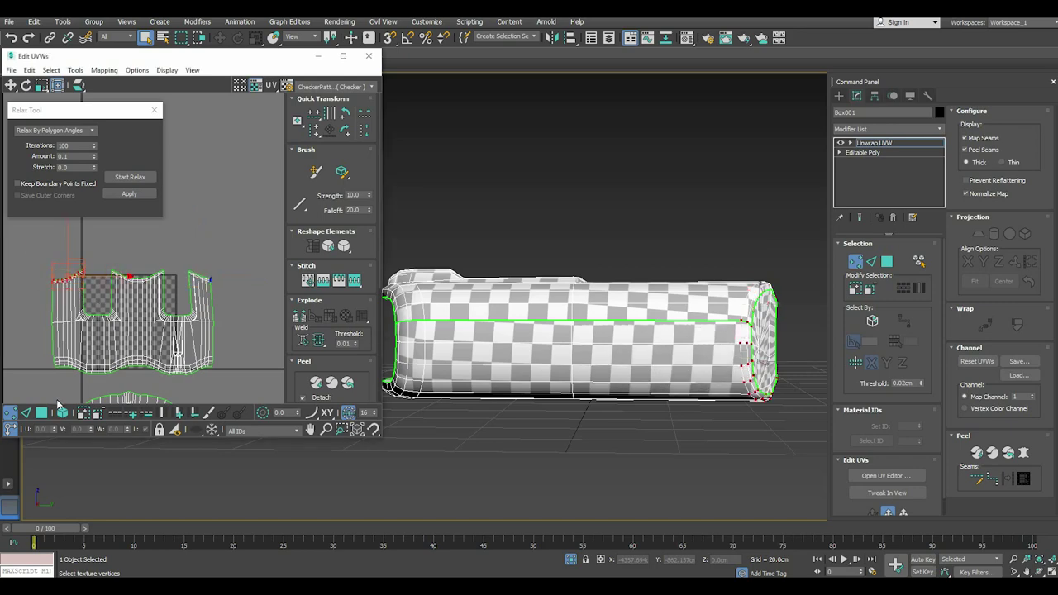
pyautogui.click(41, 411)
pyautogui.hotkey('ctrl', 'a')
# Relax the body island twice more and move it up above the checker square
pyautogui.click(133, 177)
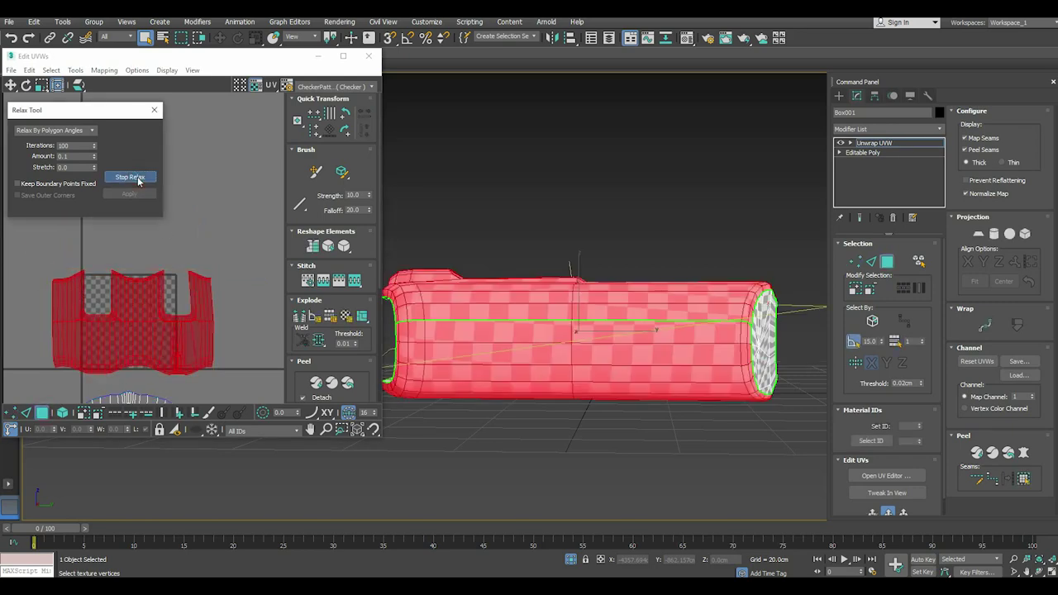
pyautogui.click(132, 177)
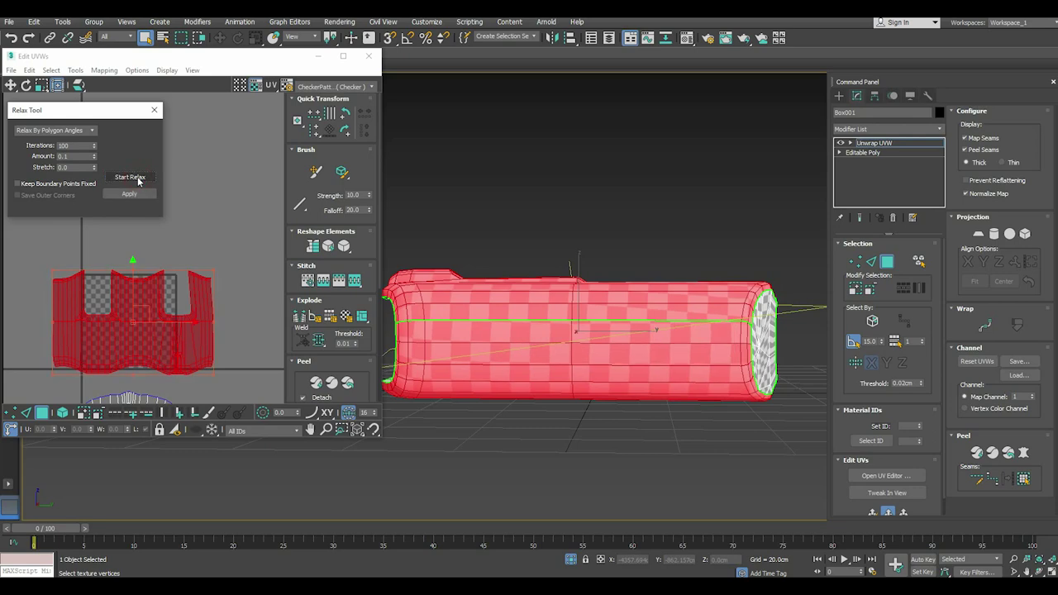
pyautogui.click(133, 177)
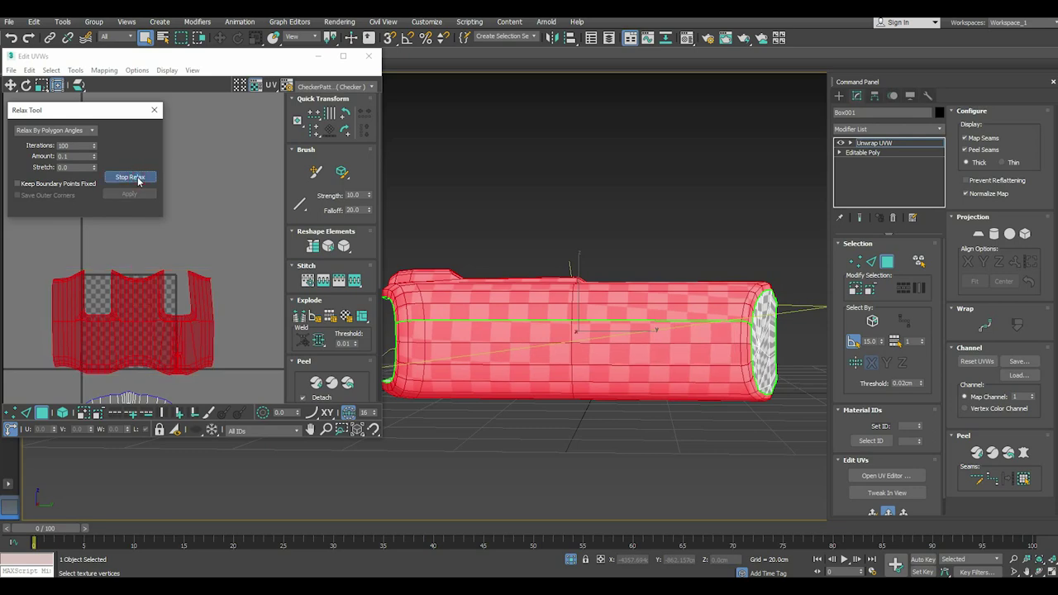
pyautogui.click(138, 181)
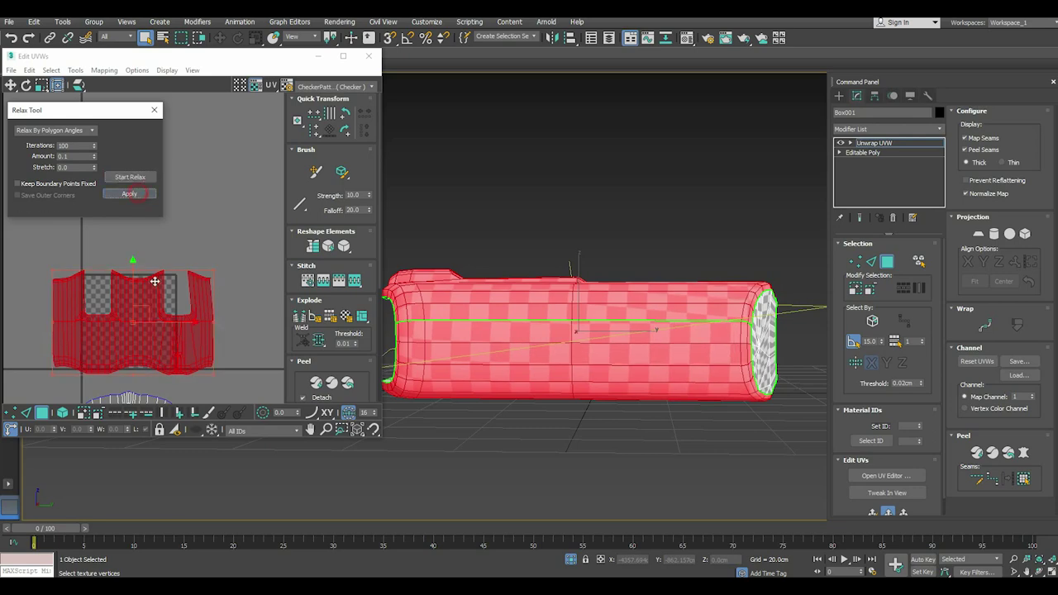
pyautogui.scroll(-2, 134, 289)
pyautogui.moveTo(135, 289); pyautogui.dragTo(135, 221)
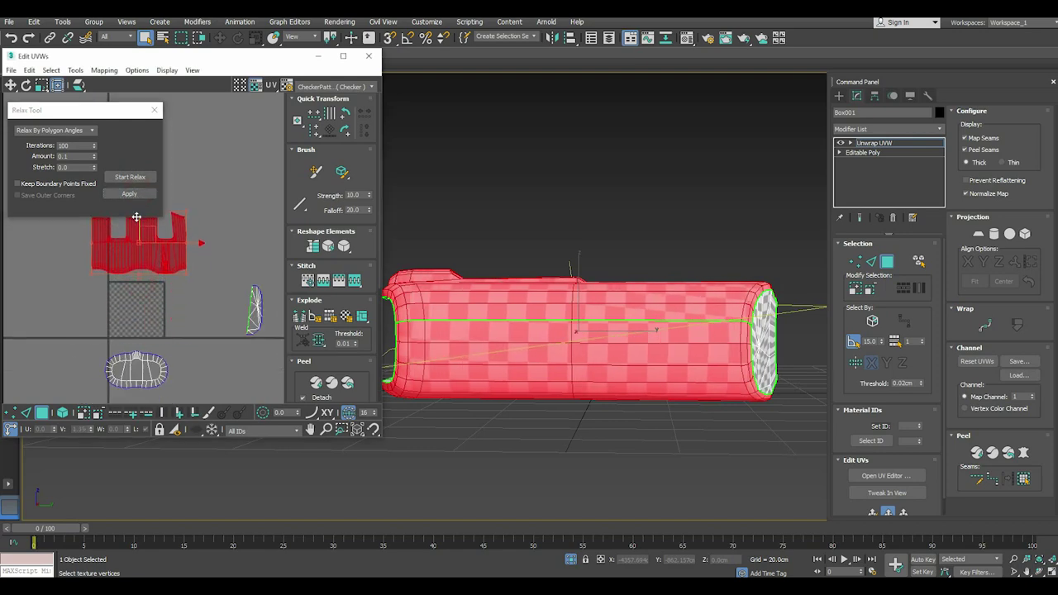
# Select the end-cap island and give it a Planar projection aligned to Y
pyautogui.click(203, 275)
pyautogui.click(254, 307)
pyautogui.scroll(-3, 620, 406)
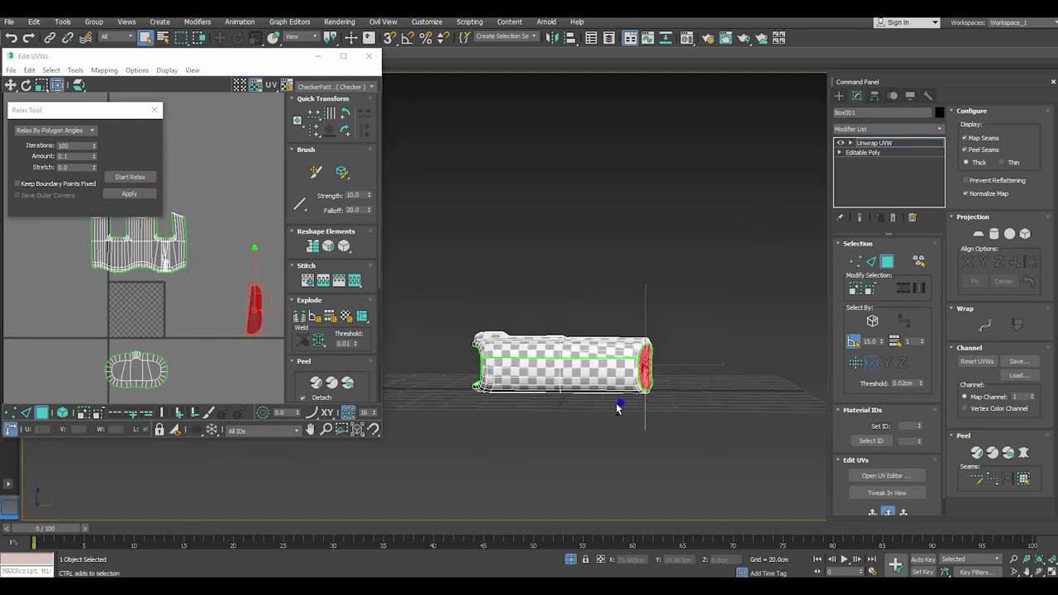
pyautogui.moveTo(621, 406)
pyautogui.keyDown('alt'); pyautogui.mouseDown(button='middle')
pyautogui.moveTo(529, 438)
pyautogui.moveTo(545, 430)
pyautogui.mouseUp(button='middle'); pyautogui.keyUp('alt')
pyautogui.click(979, 234)
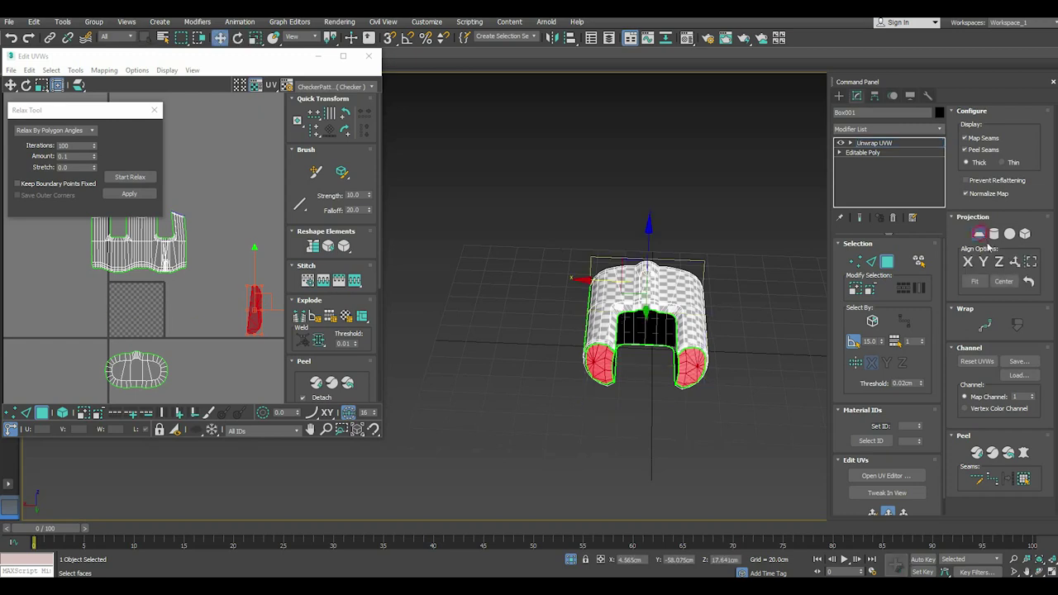
pyautogui.click(985, 262)
pyautogui.click(978, 234)
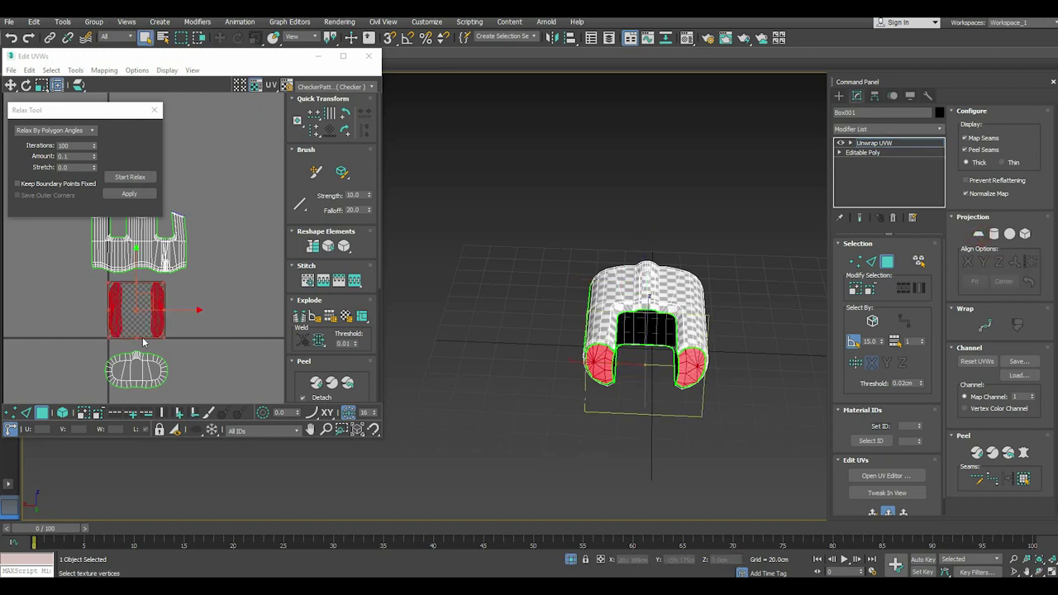
# Relax the end-cap islands, then select all UV islands and close the Relax Tool
pyautogui.scroll(3, 145, 341)
pyautogui.click(132, 178)
pyautogui.click(131, 177)
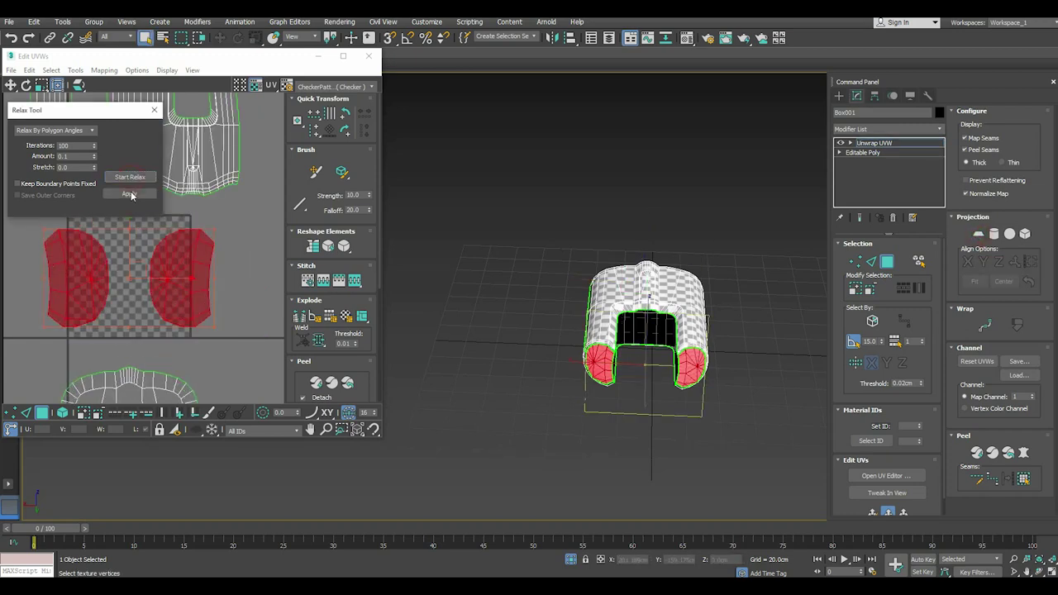
pyautogui.scroll(-5, 109, 298)
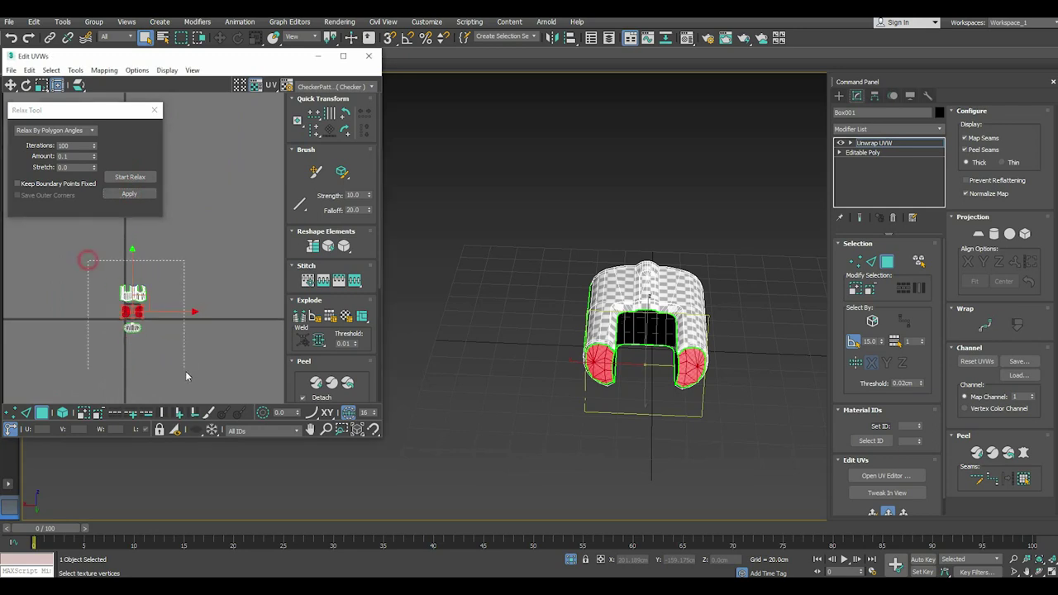
pyautogui.moveTo(79, 251); pyautogui.dragTo(185, 370)
pyautogui.click(154, 109)
pyautogui.moveTo(295, 357); pyautogui.dragTo(295, 241)
# Deselect all UV islands and close the Edit UVWs editor
pyautogui.scroll(2, 257, 321)
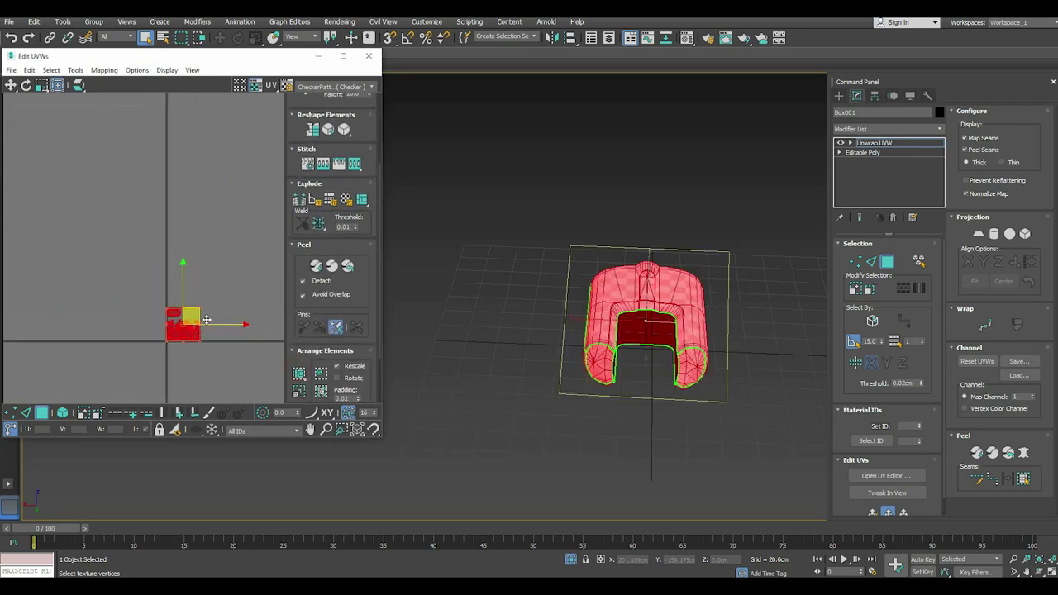
pyautogui.scroll(2, 257, 320)
pyautogui.scroll(2, 257, 320)
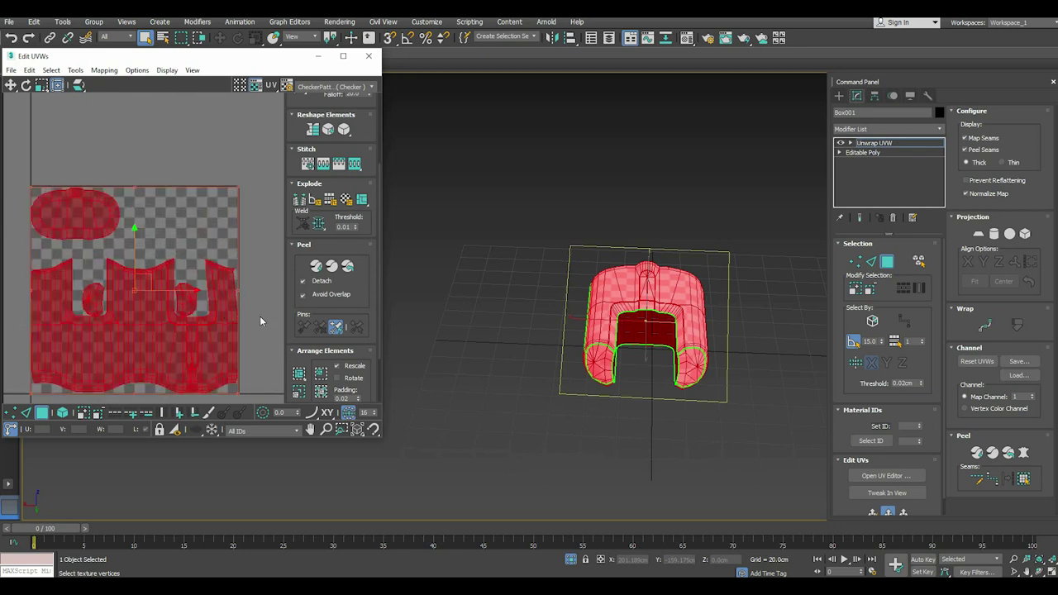
pyautogui.click(268, 266)
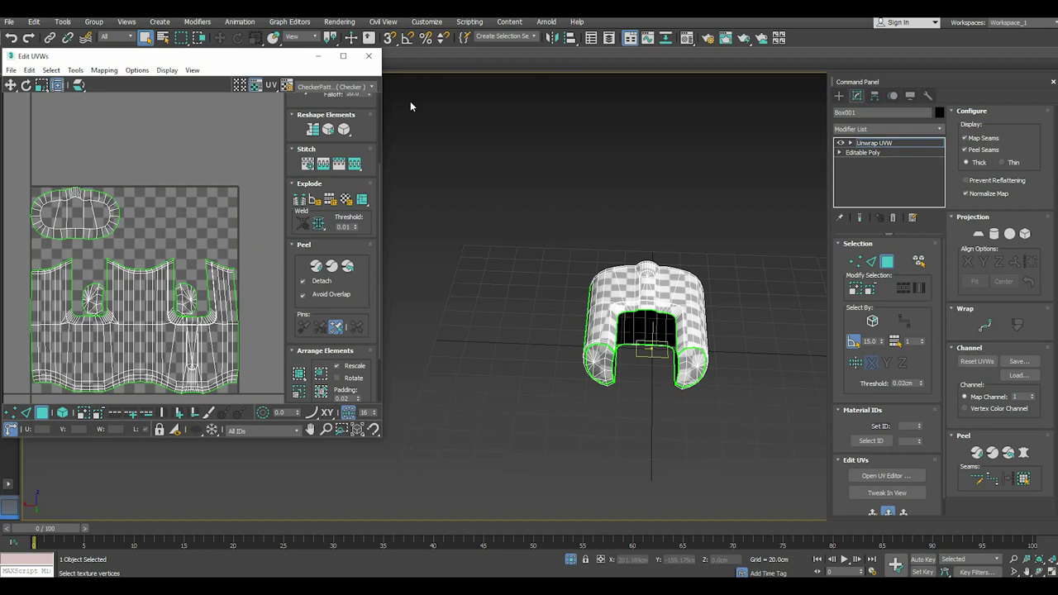
pyautogui.click(368, 56)
# Leave Unwrap sub-object mode, choose Select and Move, and turn off Isolate Selection to show the full binoculars
pyautogui.click(897, 143)
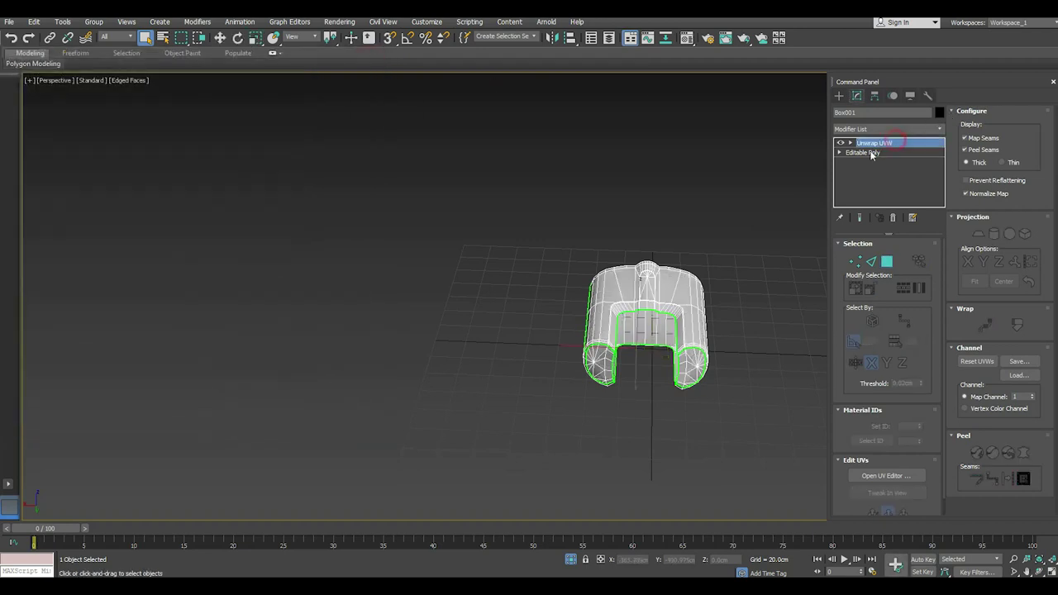
pyautogui.click(219, 38)
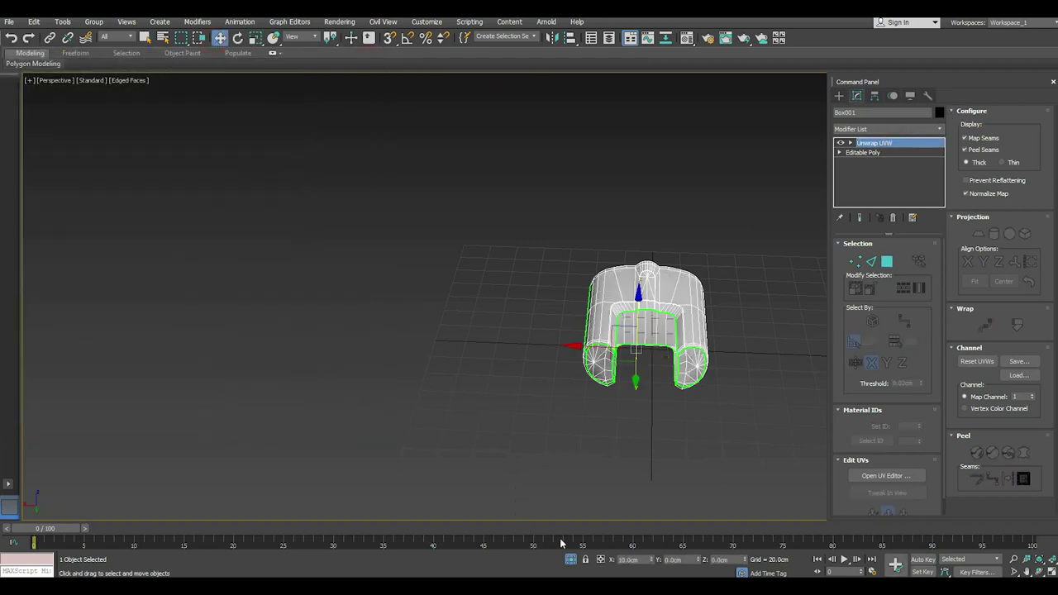
pyautogui.click(571, 562)
pyautogui.click(528, 404)
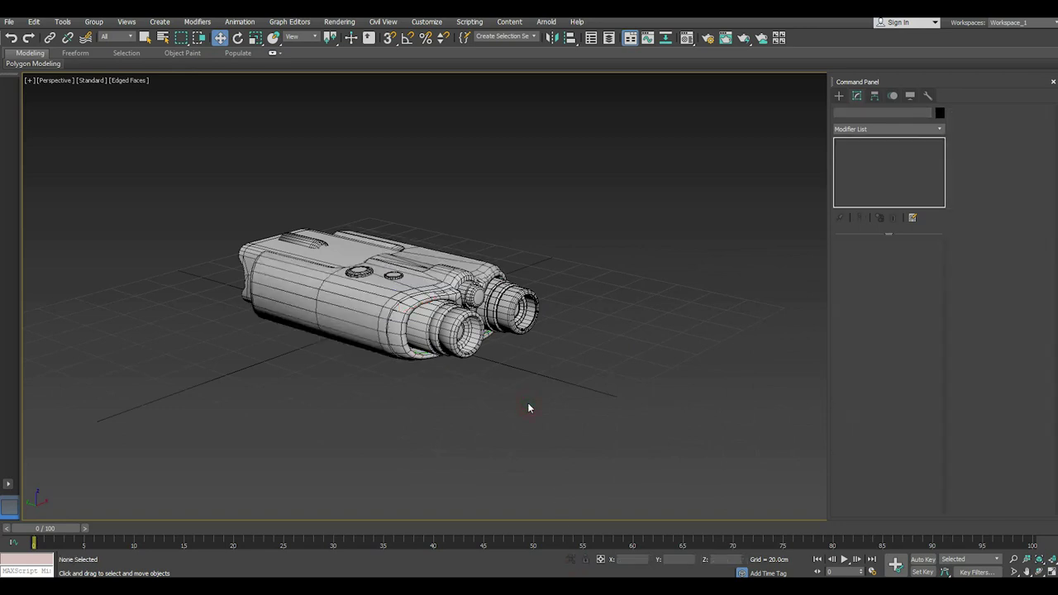
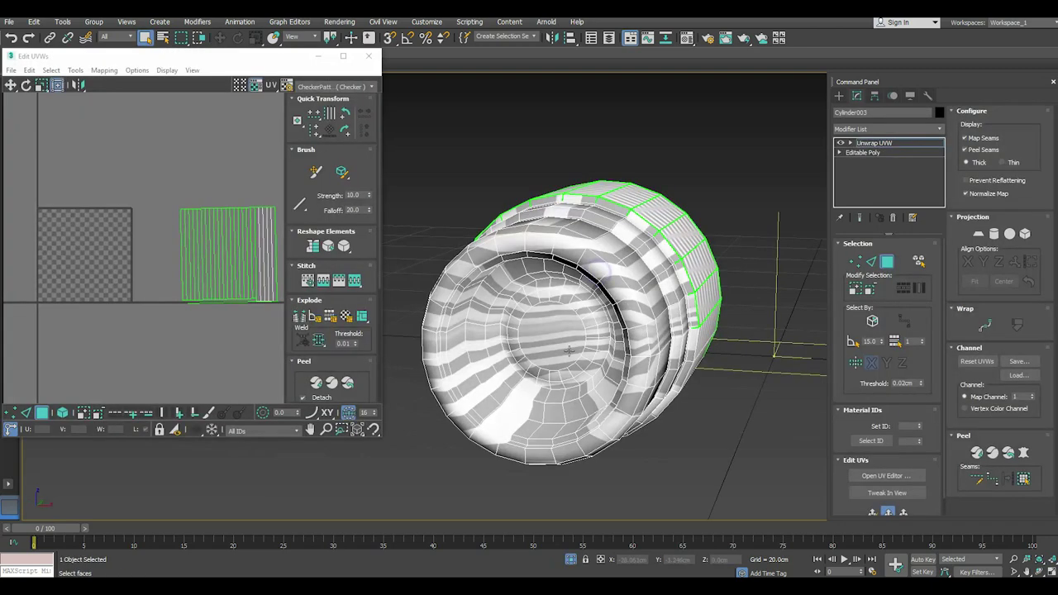
# Select the cap's centre face, grow it two rings, and planar-map it aligned to Y
pyautogui.click(559, 347)
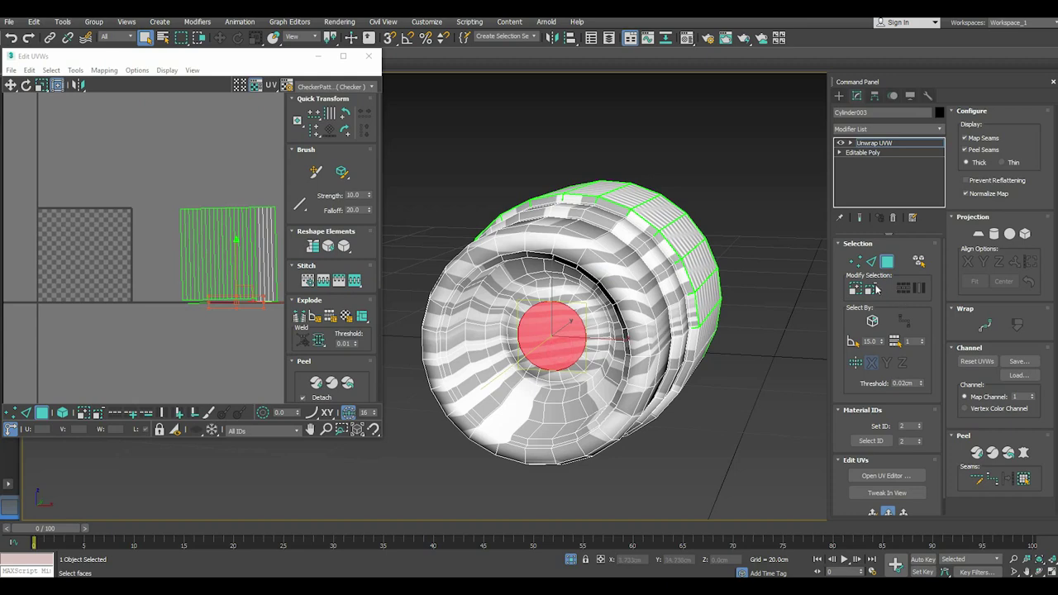
pyautogui.click(854, 288)
pyautogui.click(855, 288)
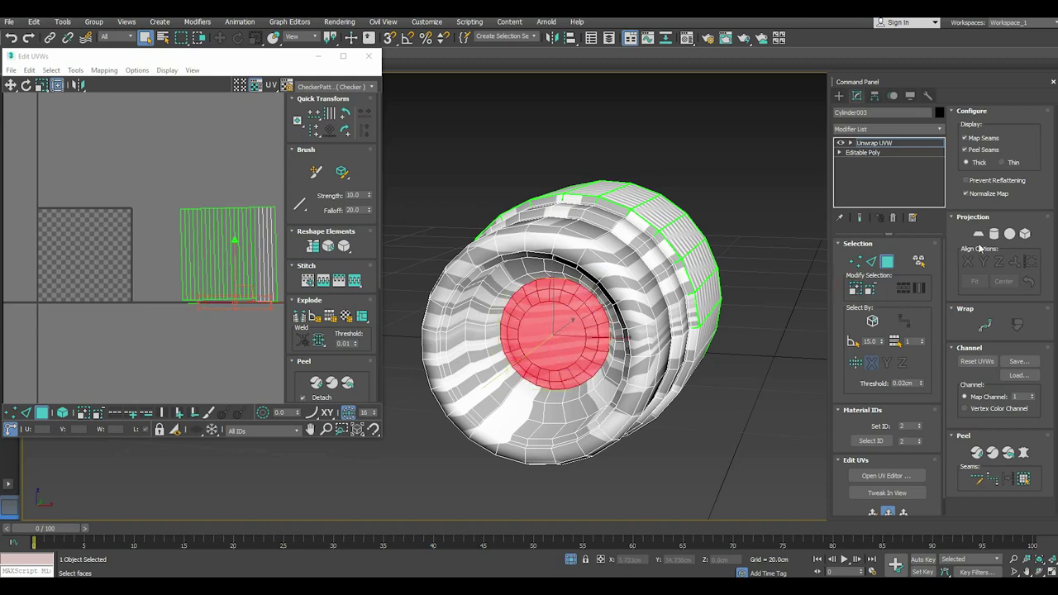
pyautogui.scroll(2, 570, 351)
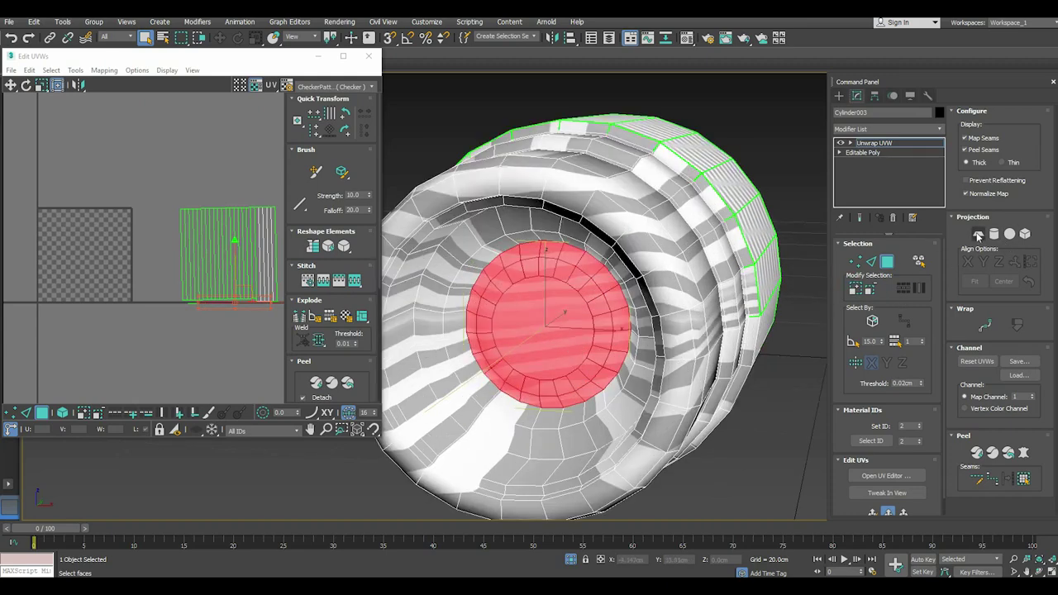
pyautogui.click(977, 234)
pyautogui.click(989, 261)
pyautogui.click(977, 234)
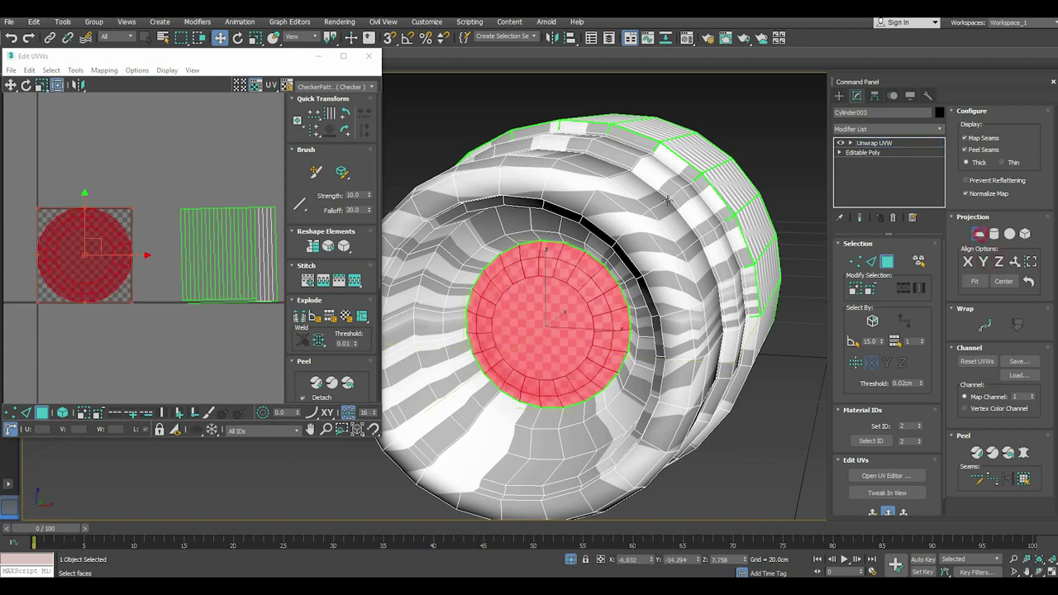
# Relax the circular cap island, move it left, and grow the face selection two rings
pyautogui.moveTo(150, 210); pyautogui.dragTo(230, 216, button='middle')
pyautogui.click(75, 70)
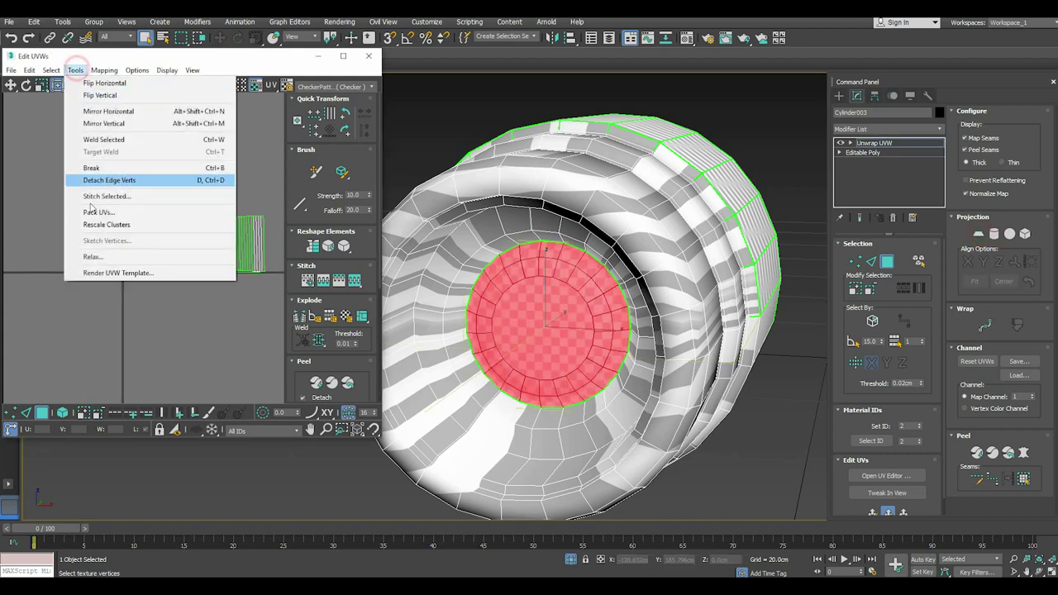
pyautogui.click(94, 254)
pyautogui.click(132, 177)
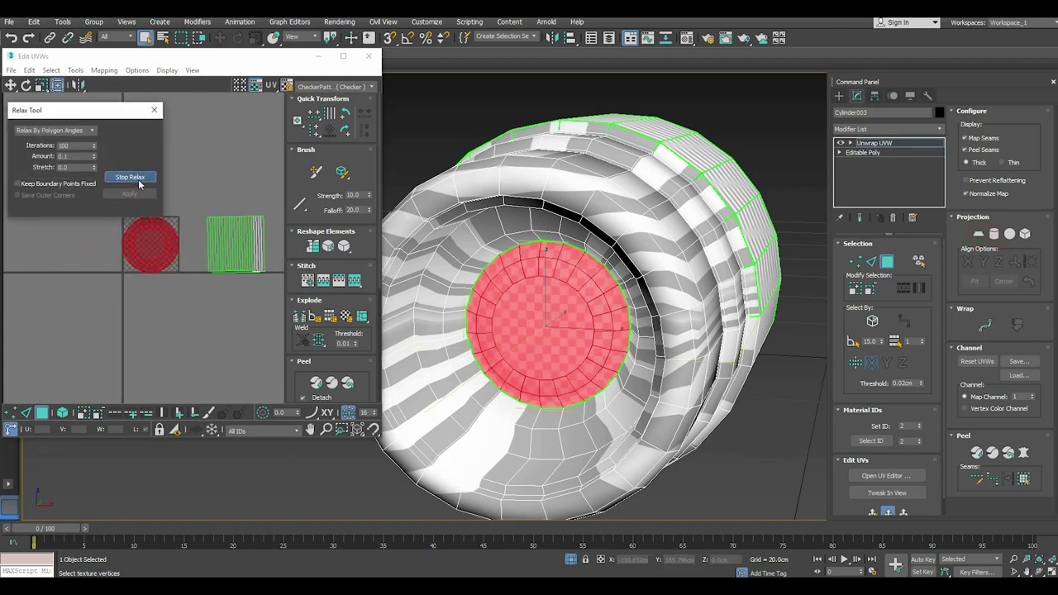
pyautogui.click(139, 182)
pyautogui.moveTo(155, 248); pyautogui.dragTo(146, 285, button='middle')
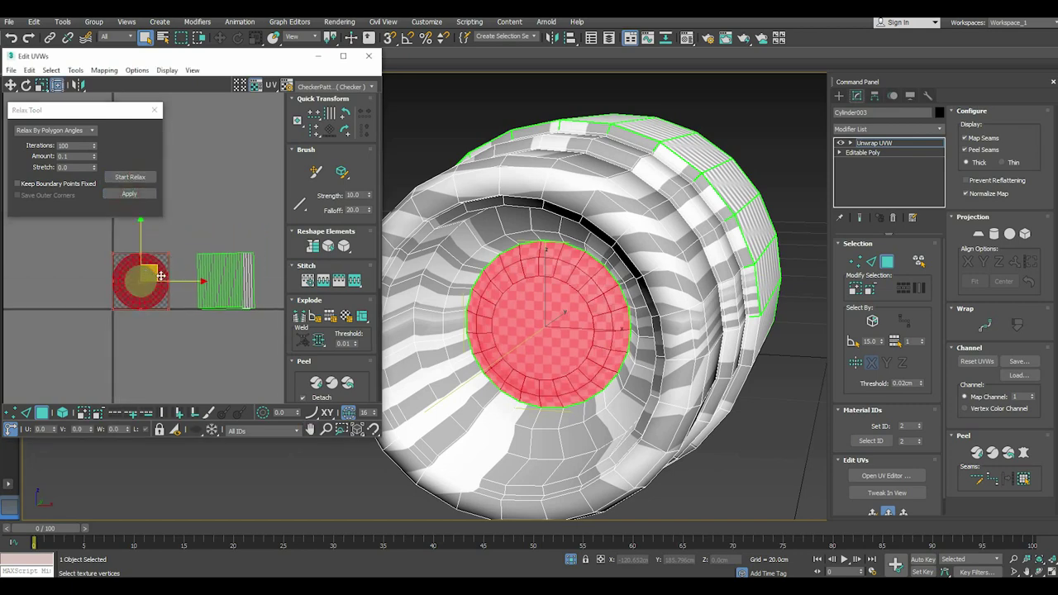
pyautogui.moveTo(178, 282); pyautogui.dragTo(69, 281)
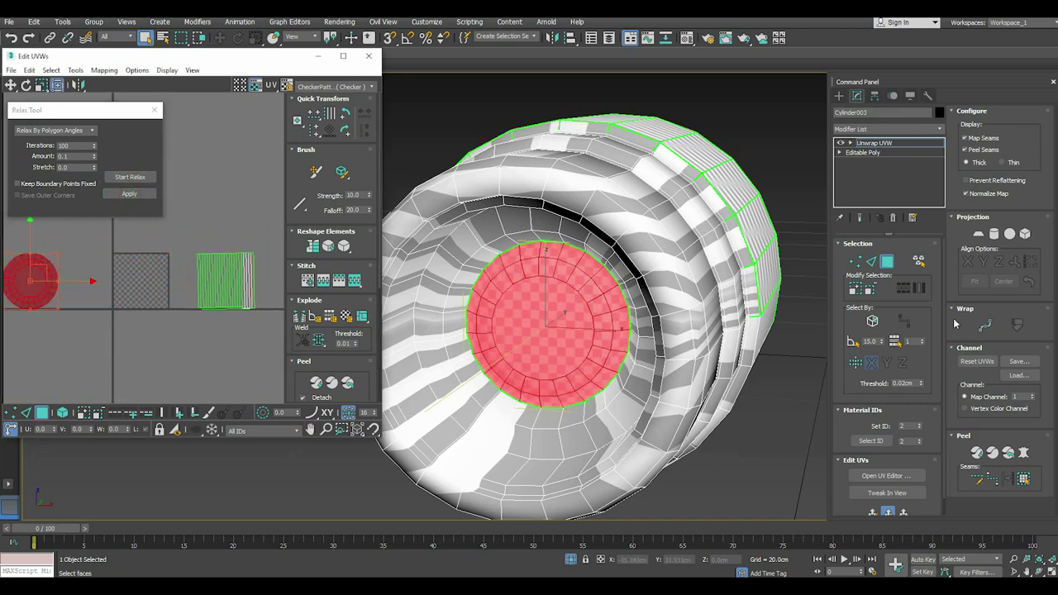
pyautogui.click(855, 291)
pyautogui.click(855, 290)
# Select the inner tube wall faces without the cap and map them cylindrically
pyautogui.click(855, 291)
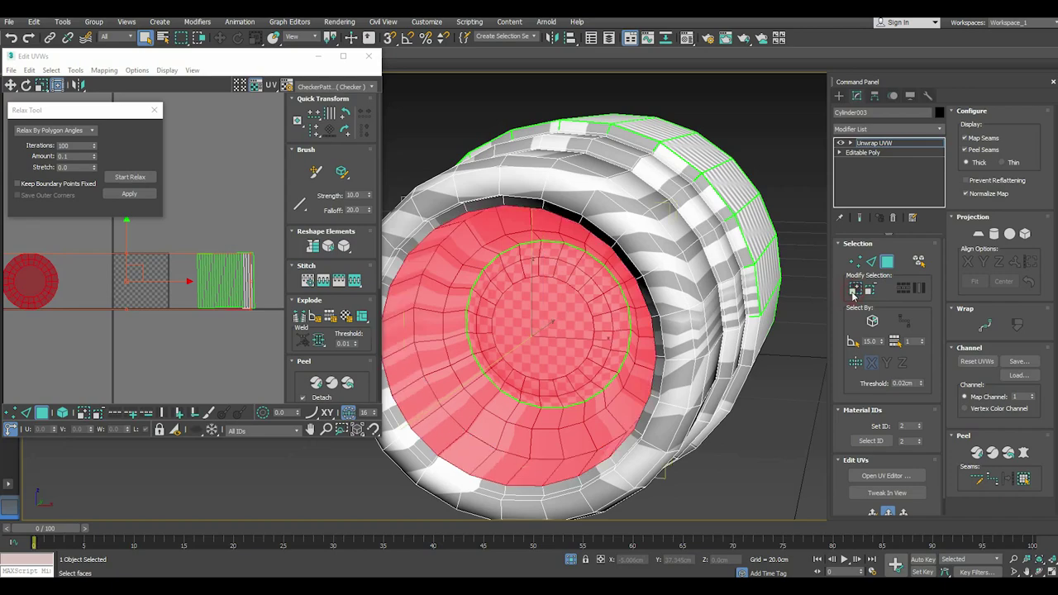
pyautogui.moveTo(704, 283)
pyautogui.keyDown('alt'); pyautogui.mouseDown(button='middle')
pyautogui.moveTo(776, 275)
pyautogui.moveTo(793, 293)
pyautogui.moveTo(754, 308)
pyautogui.mouseUp(button='middle'); pyautogui.keyUp('alt')
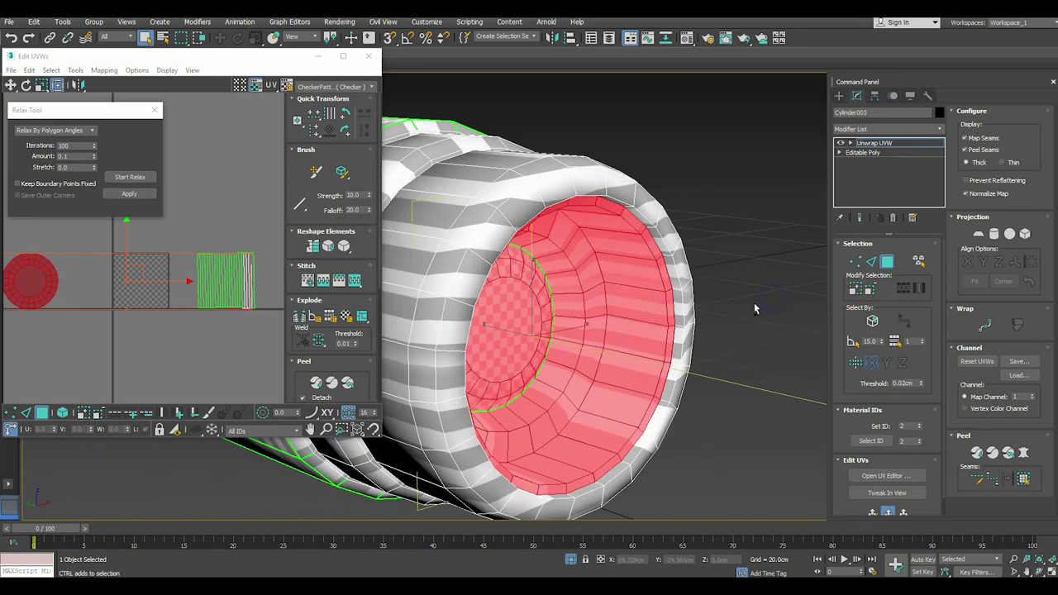
pyautogui.click(854, 289)
pyautogui.moveTo(121, 352); pyautogui.dragTo(209, 335, button='middle')
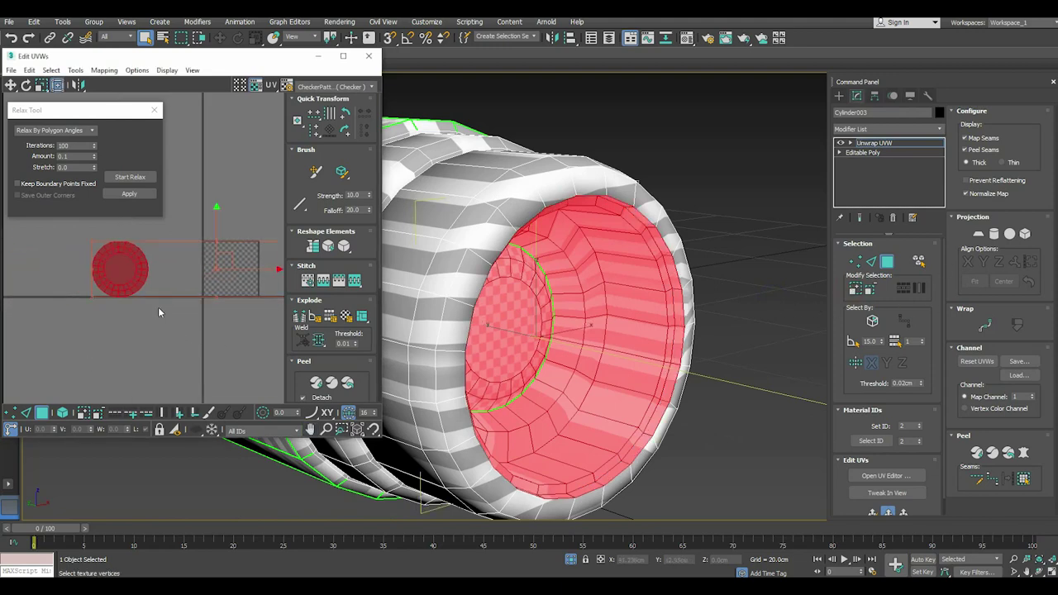
pyautogui.click(170, 356)
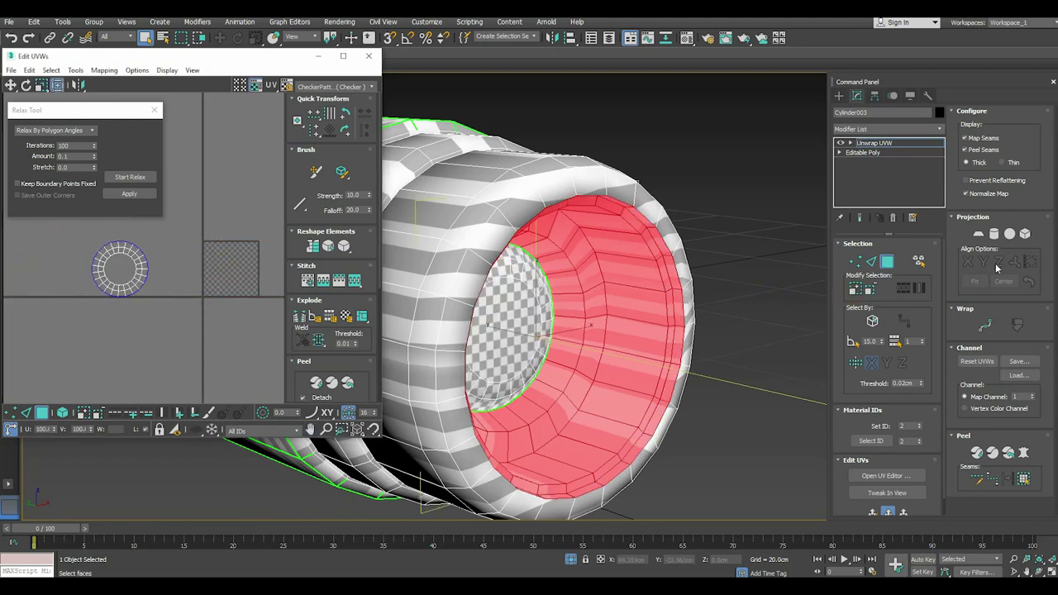
pyautogui.click(994, 234)
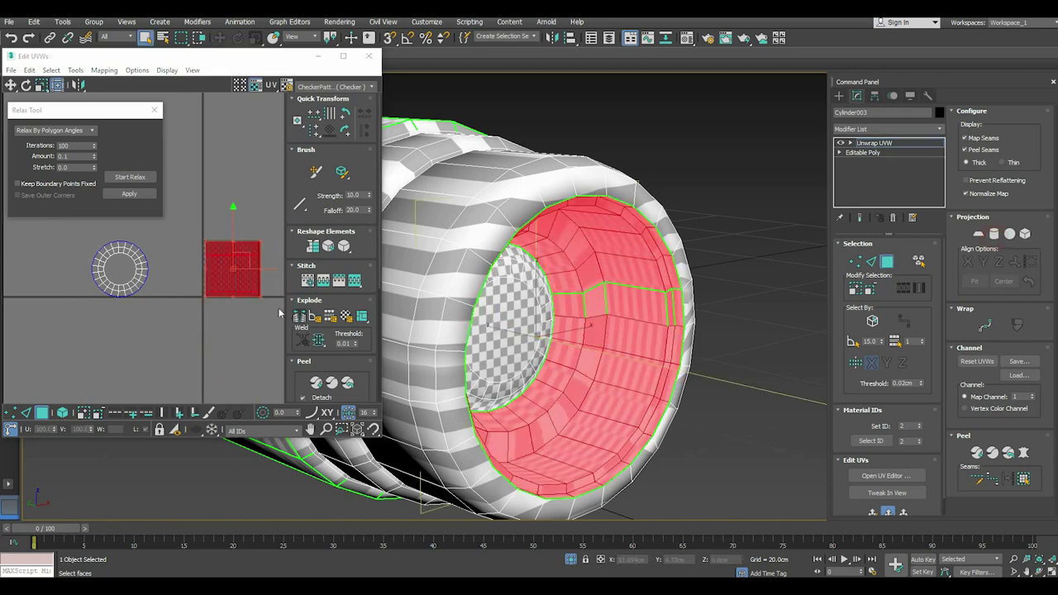
# Select the new tube-wall island and relax it, then apply the result
pyautogui.click(10, 412)
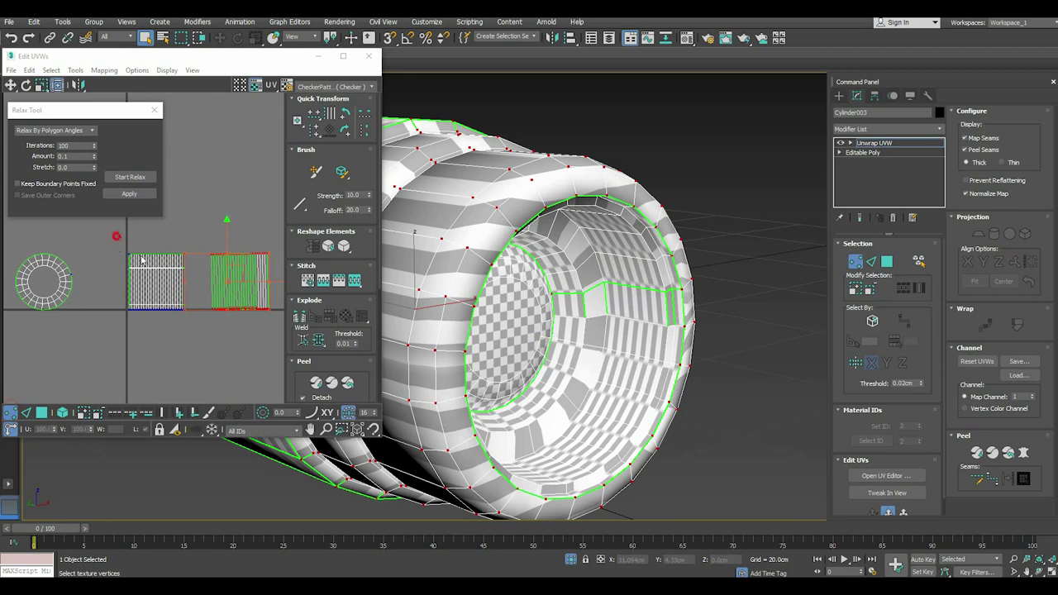
pyautogui.moveTo(117, 236); pyautogui.dragTo(193, 320)
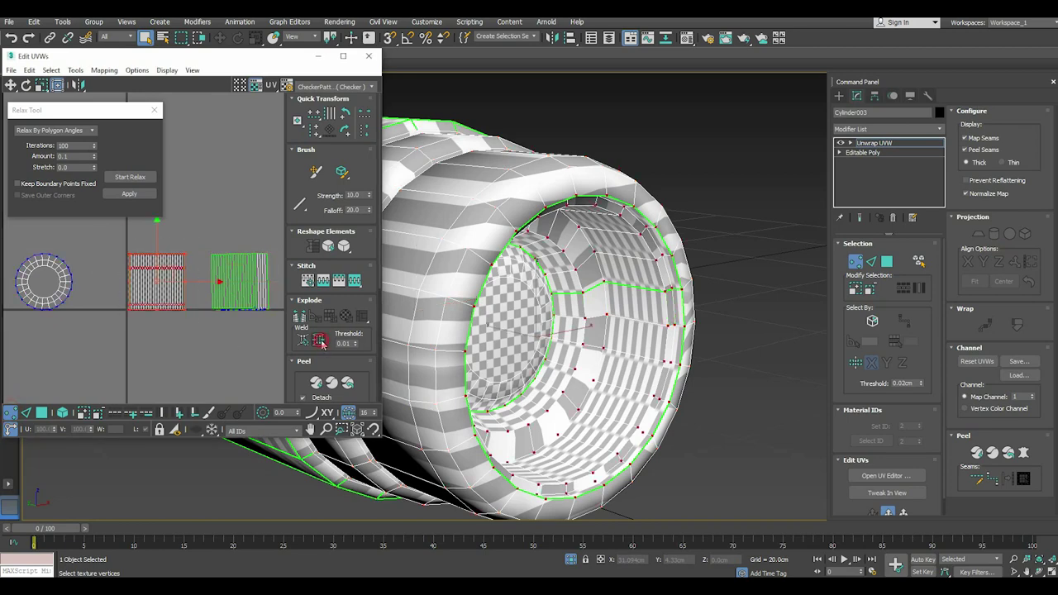
pyautogui.click(43, 412)
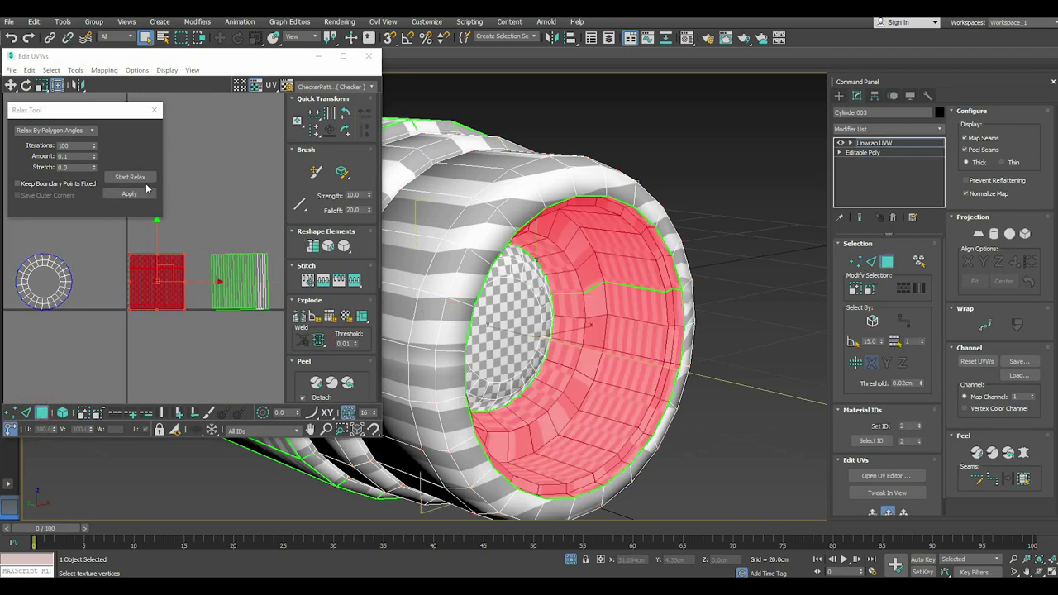
pyautogui.click(130, 177)
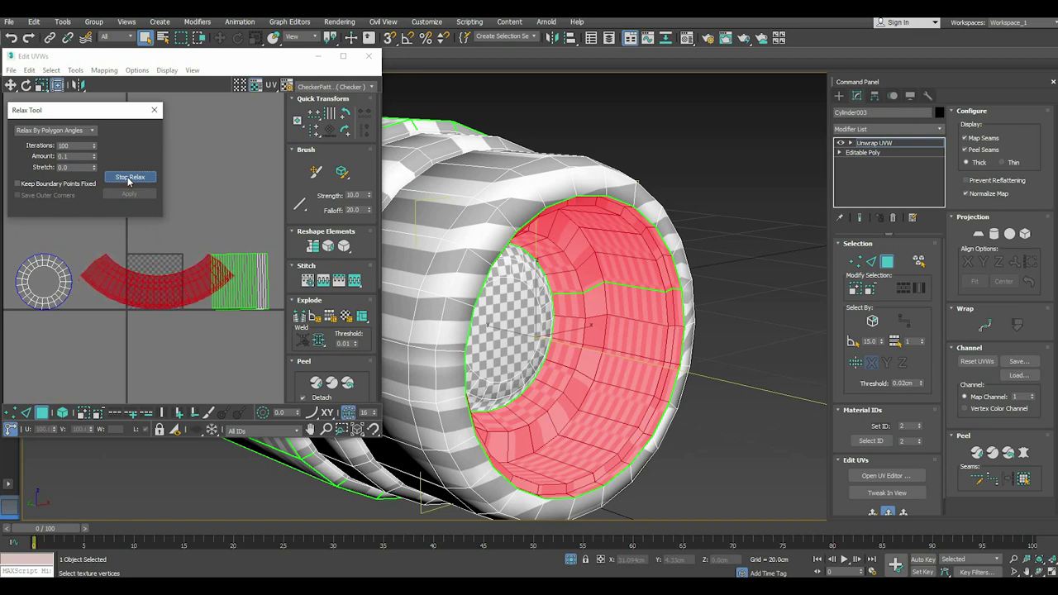
pyautogui.click(128, 178)
pyautogui.click(130, 193)
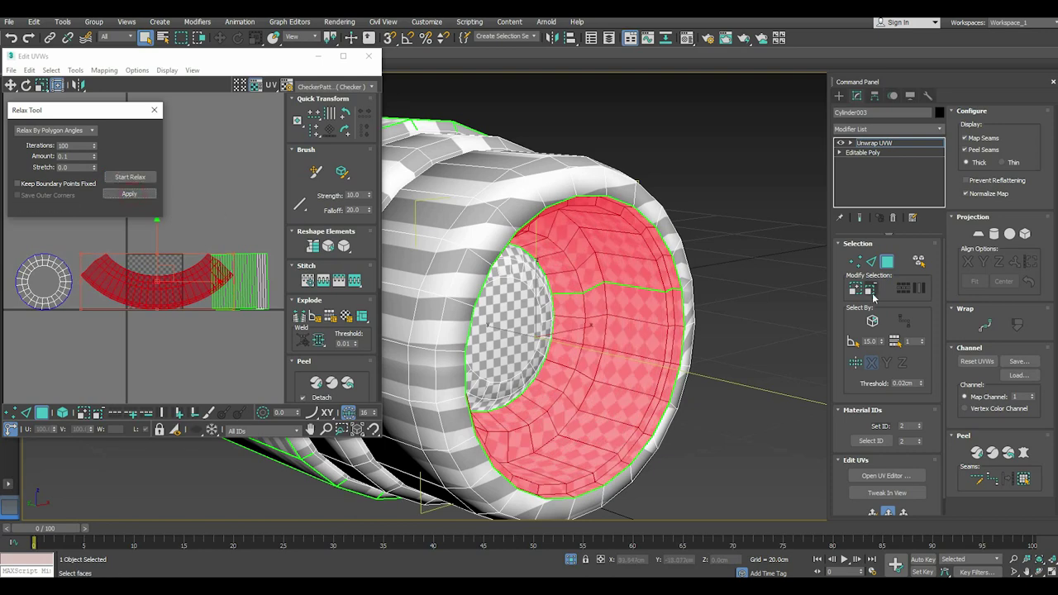
# Try a planar projection with relax, then undo both to restore the curved strip
pyautogui.click(977, 233)
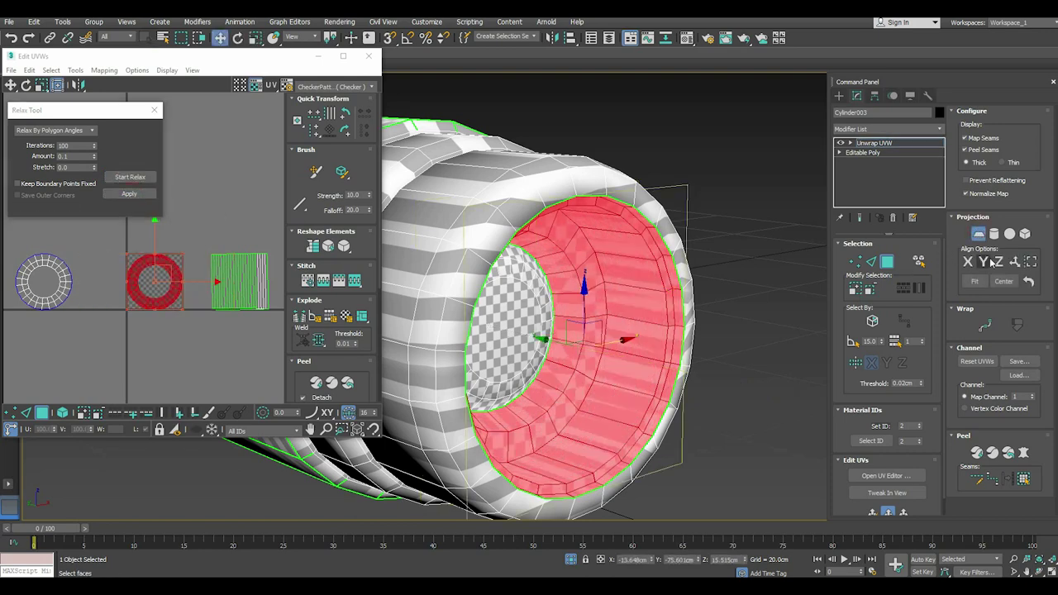
pyautogui.click(980, 238)
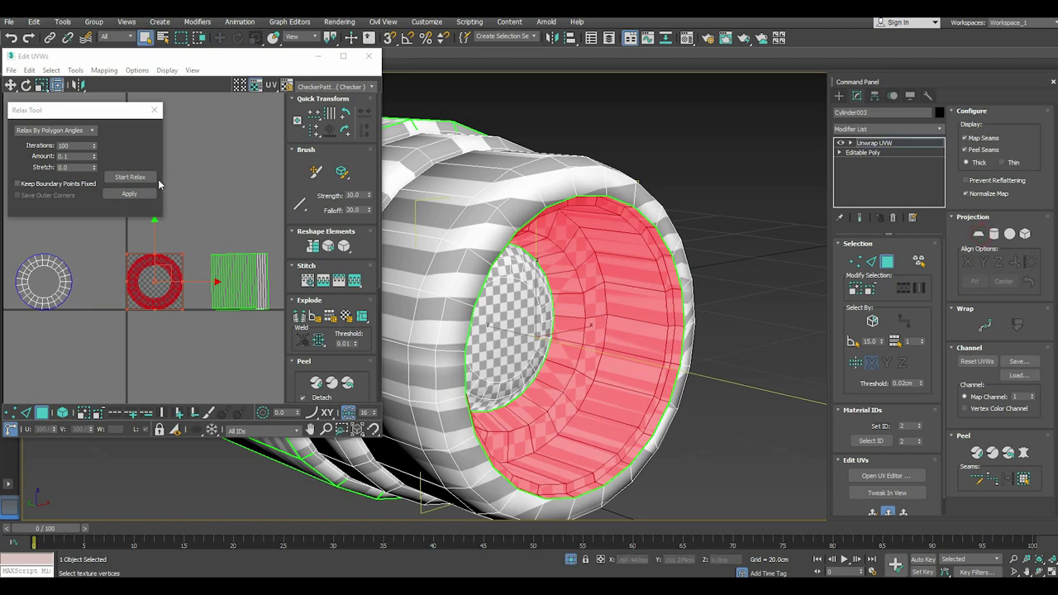
pyautogui.click(128, 177)
pyautogui.click(125, 178)
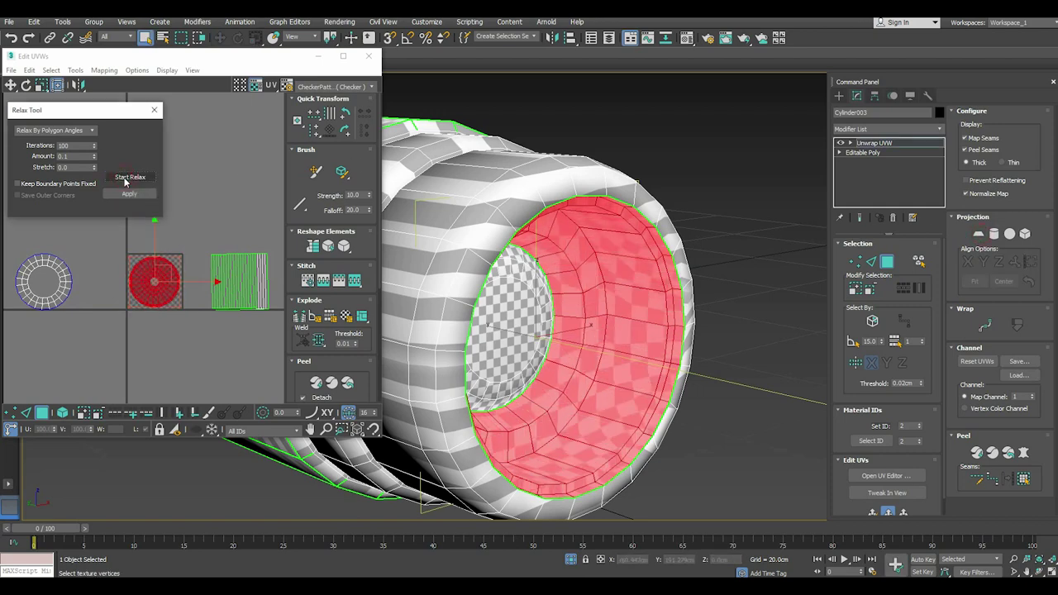
pyautogui.click(11, 38)
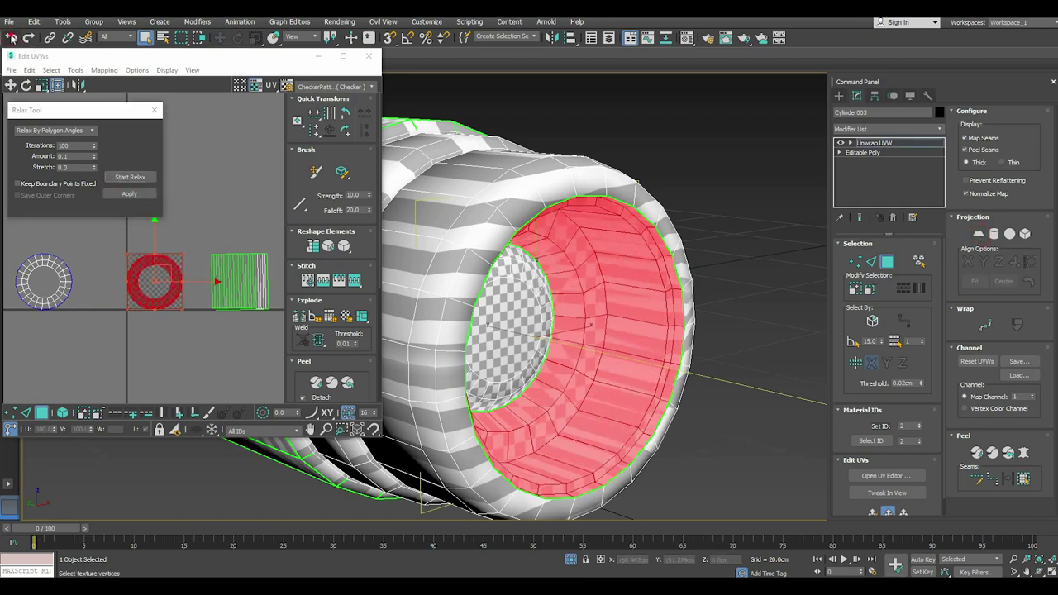
pyautogui.click(11, 38)
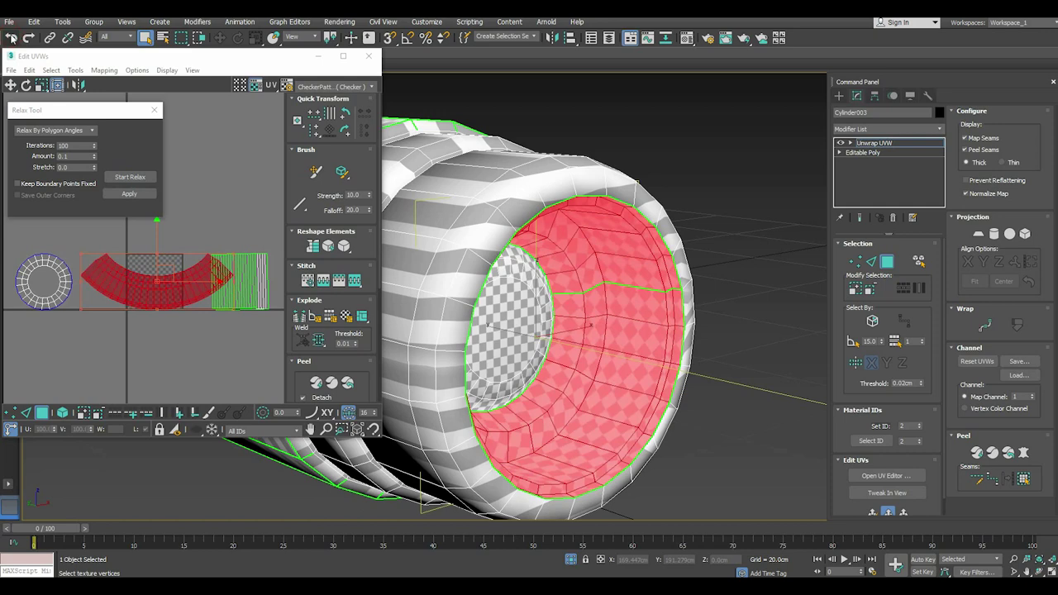
# Relax the curved strip again, apply it, and move it below the other islands
pyautogui.click(129, 177)
pyautogui.click(129, 177)
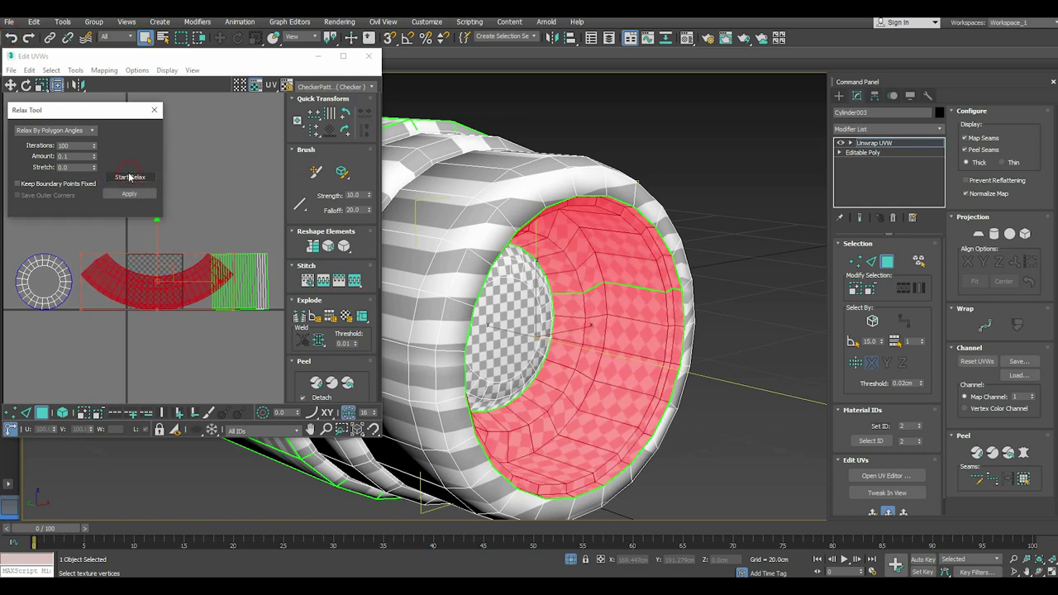
pyautogui.click(130, 193)
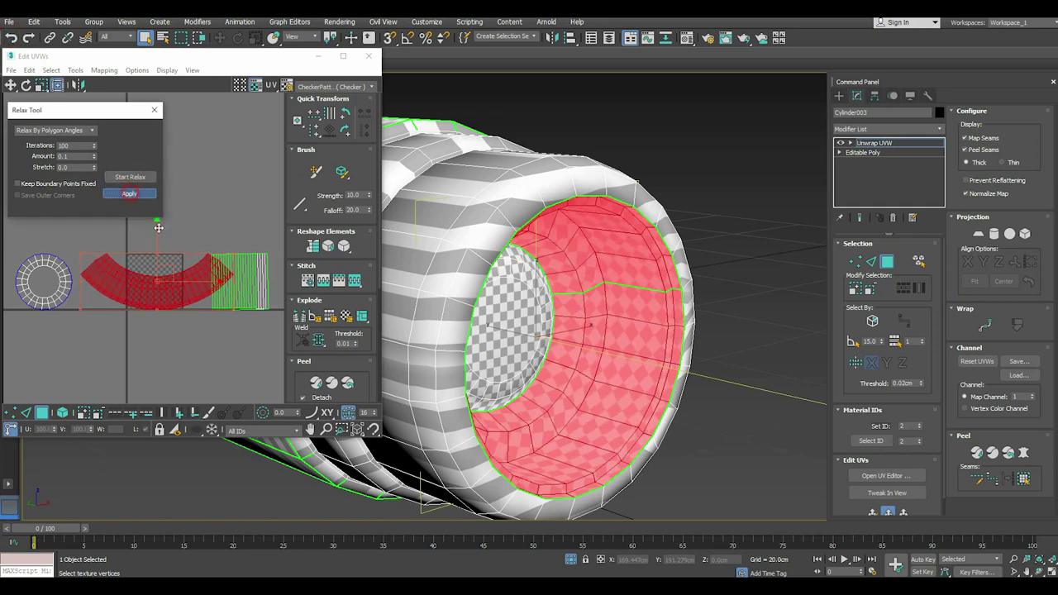
pyautogui.moveTo(162, 322); pyautogui.dragTo(163, 440)
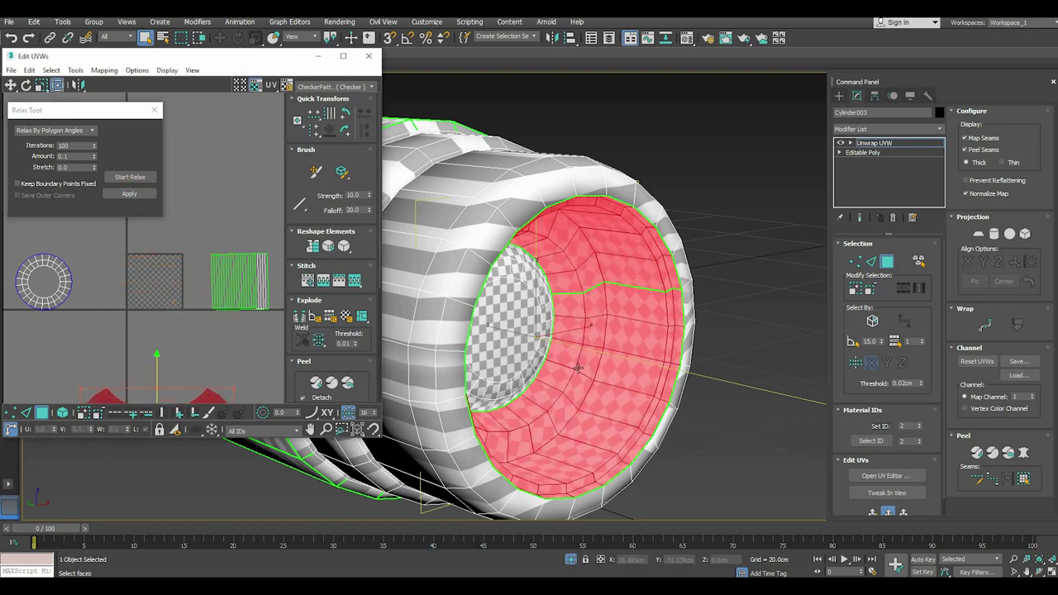
# Grow the face selection three times onto the outer rim and side faces
pyautogui.scroll(-2, 581, 364)
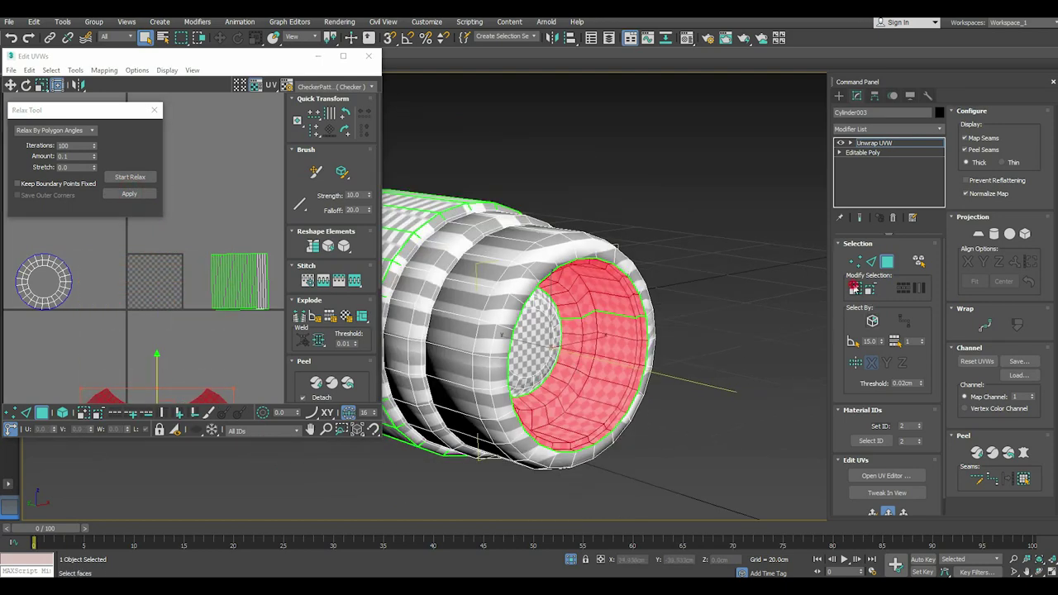
pyautogui.click(855, 288)
pyautogui.click(855, 288)
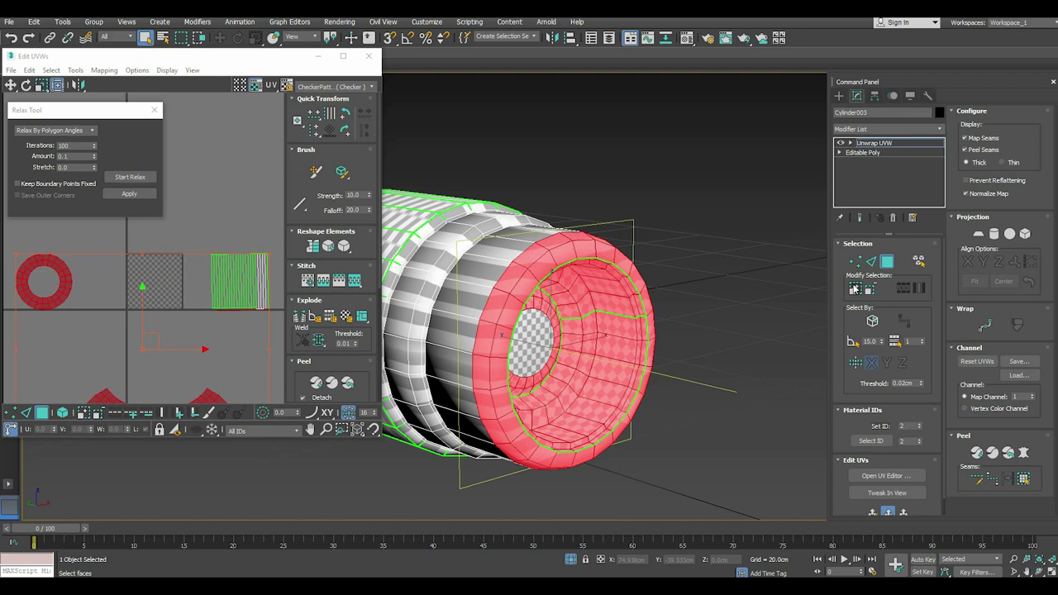
pyautogui.click(855, 288)
# Deselect the circular cap island and the inner-wall arc island in Edit UVWs
pyautogui.keyDown('alt'); pyautogui.moveTo(642, 290); pyautogui.dragTo(680, 309, button='middle'); pyautogui.keyUp('alt')
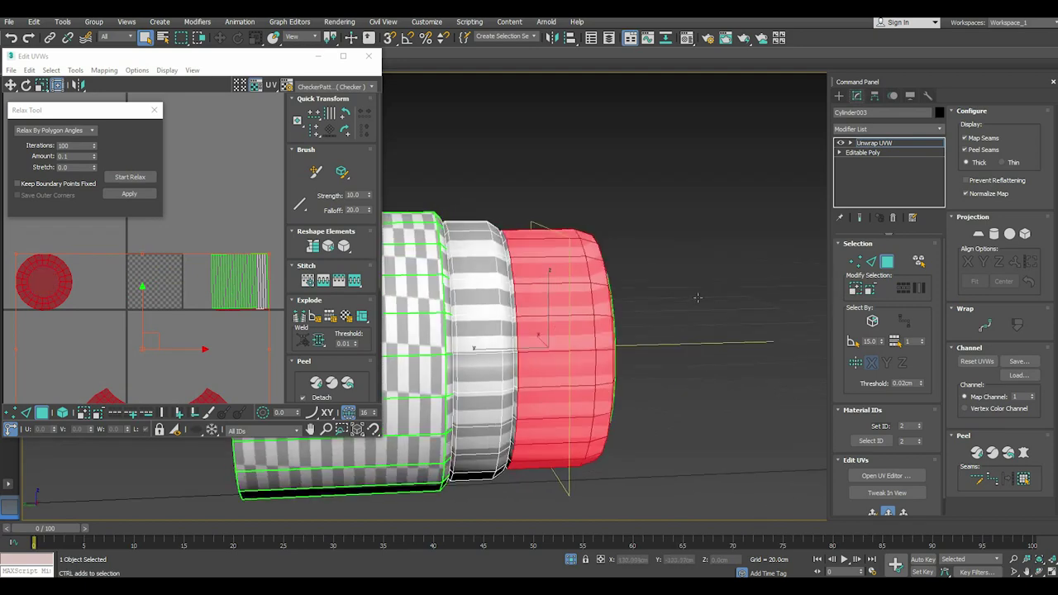
pyautogui.scroll(3, 521, 285)
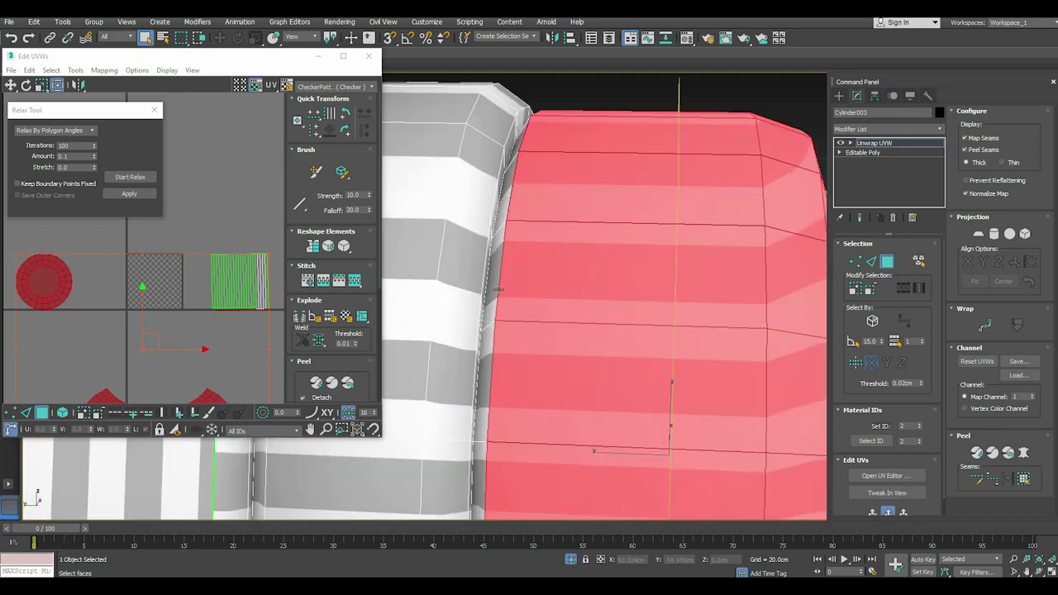
pyautogui.scroll(2, 522, 285)
pyautogui.scroll(1, 540, 283)
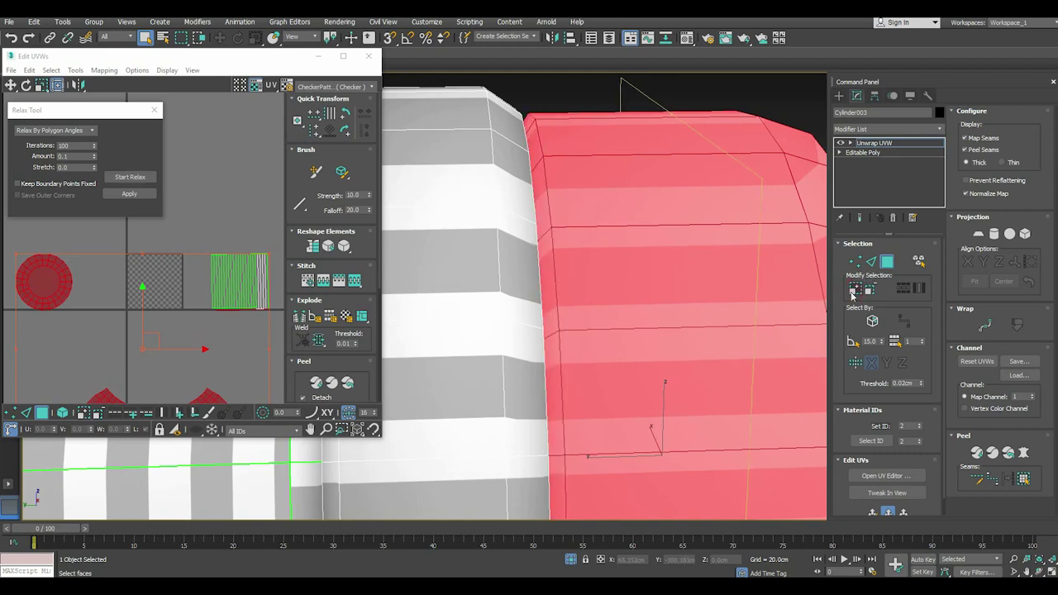
pyautogui.scroll(-3, 548, 200)
pyautogui.scroll(-2, 548, 200)
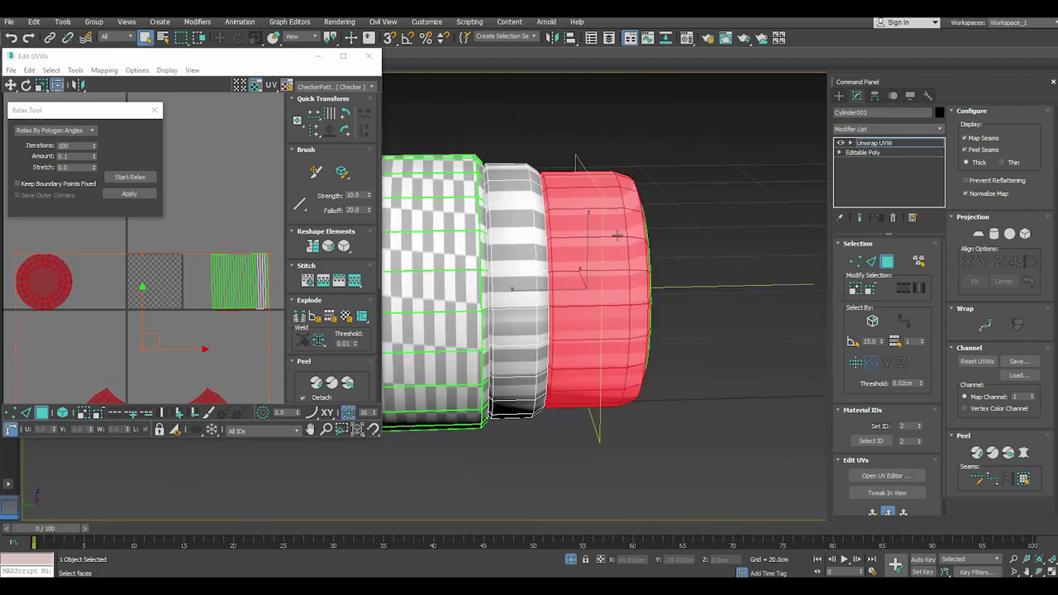
pyautogui.keyDown('alt'); pyautogui.moveTo(646, 259); pyautogui.dragTo(595, 273, button='middle'); pyautogui.keyUp('alt')
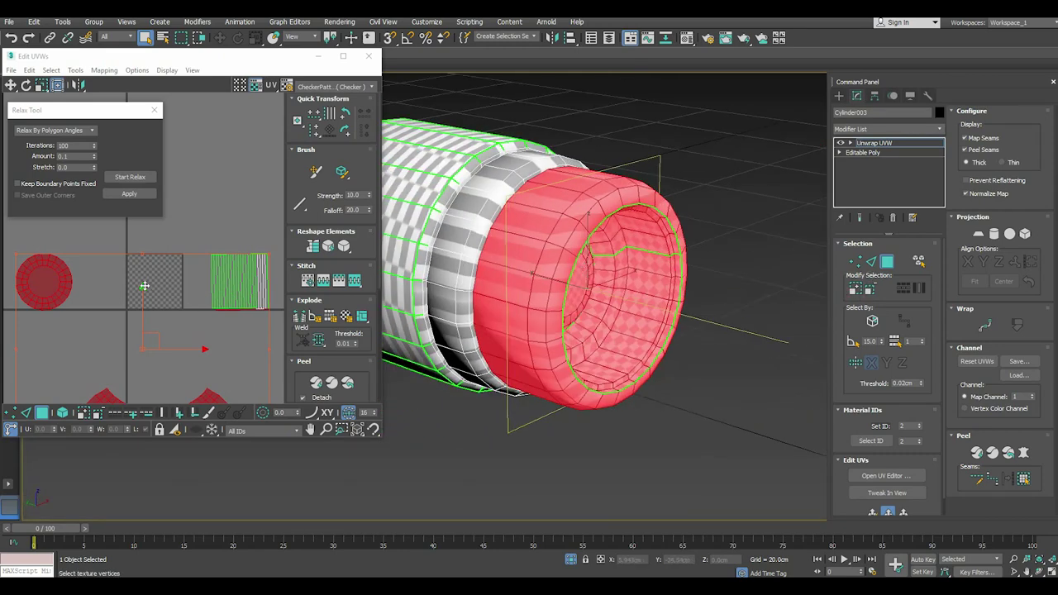
pyautogui.scroll(-3, 151, 300)
pyautogui.keyDown('alt'); pyautogui.moveTo(104, 308); pyautogui.dragTo(51, 254); pyautogui.keyUp('alt')
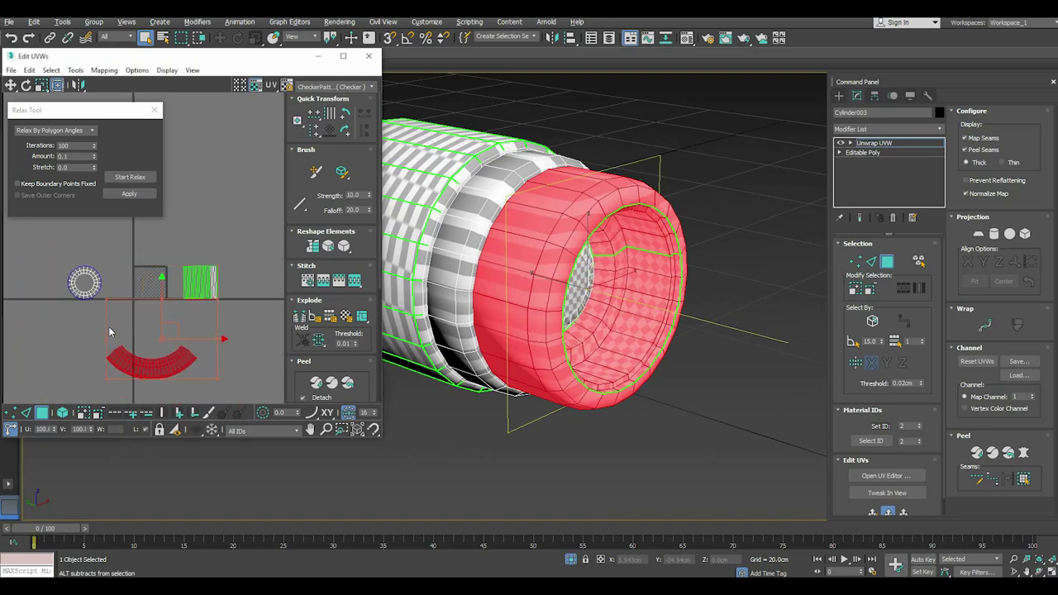
pyautogui.keyDown('alt'); pyautogui.moveTo(244, 414); pyautogui.dragTo(245, 415); pyautogui.keyUp('alt')
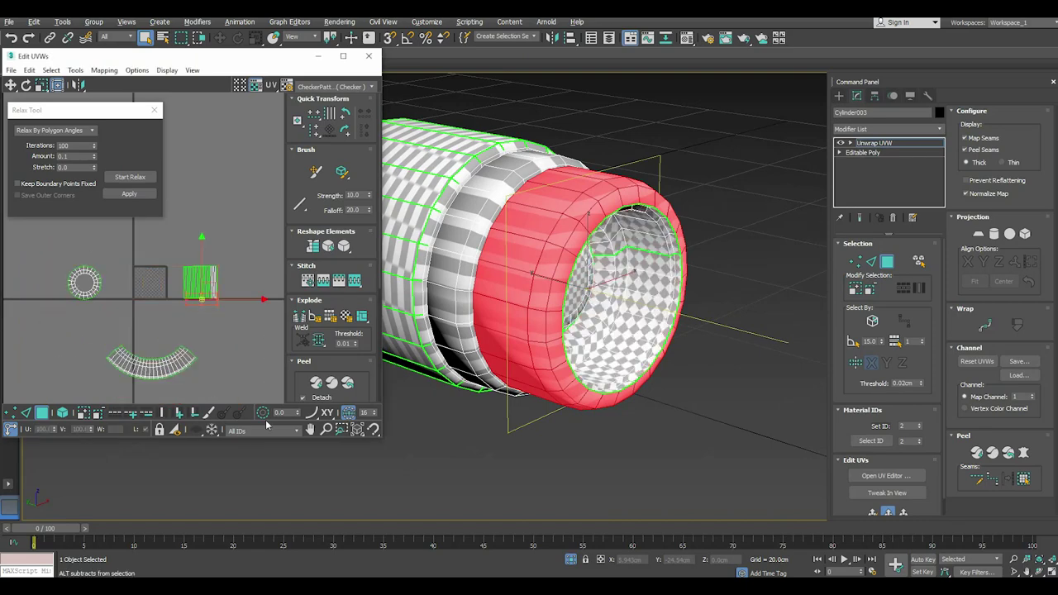
# Cylindrically map the outer eyepiece faces and select the resulting square island
pyautogui.click(992, 234)
pyautogui.click(994, 234)
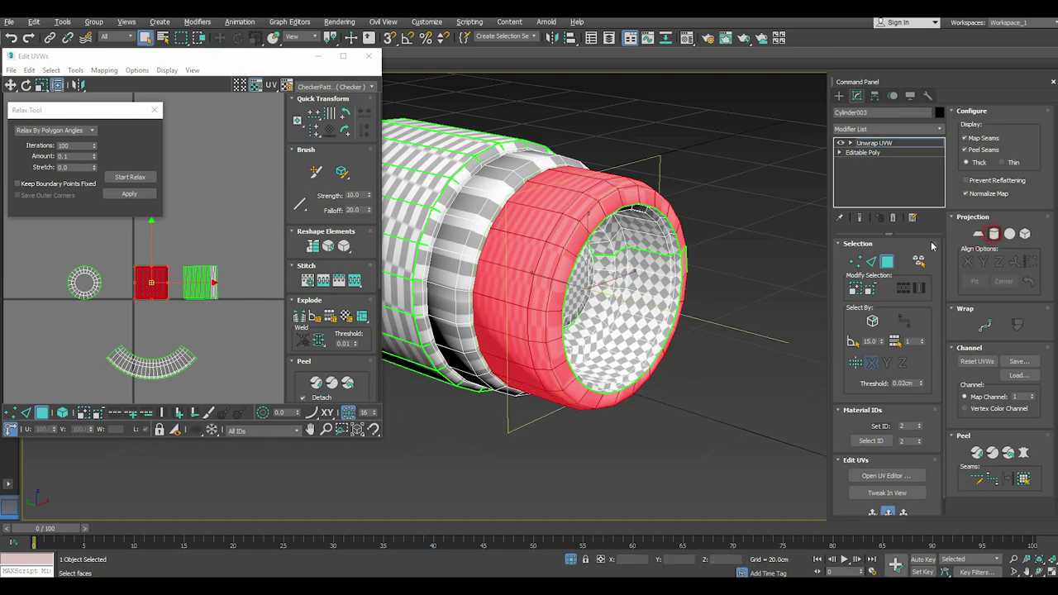
pyautogui.scroll(2, 180, 280)
pyautogui.click(10, 410)
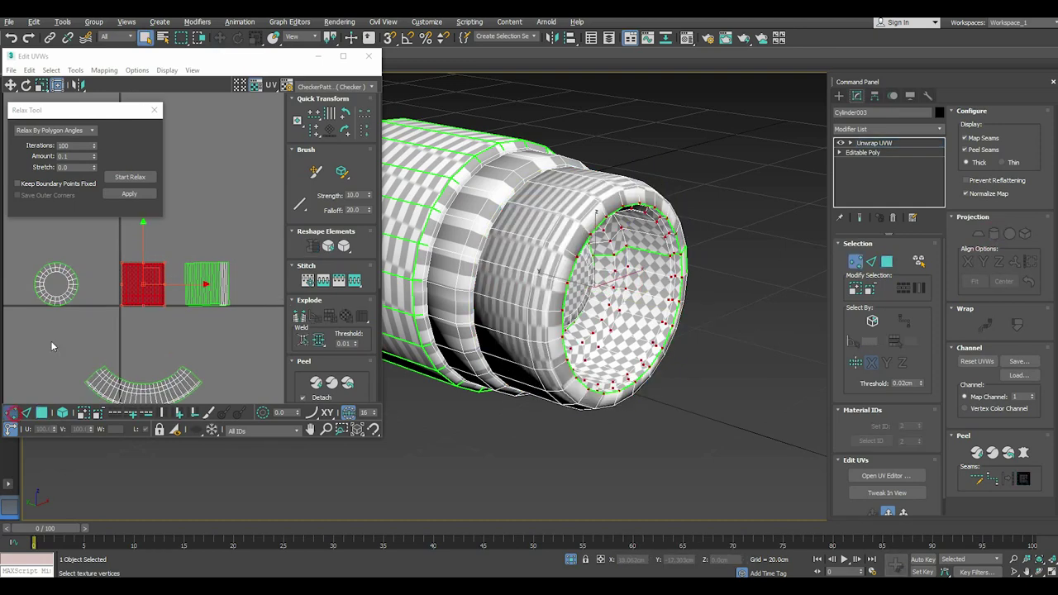
pyautogui.moveTo(119, 250); pyautogui.dragTo(175, 329)
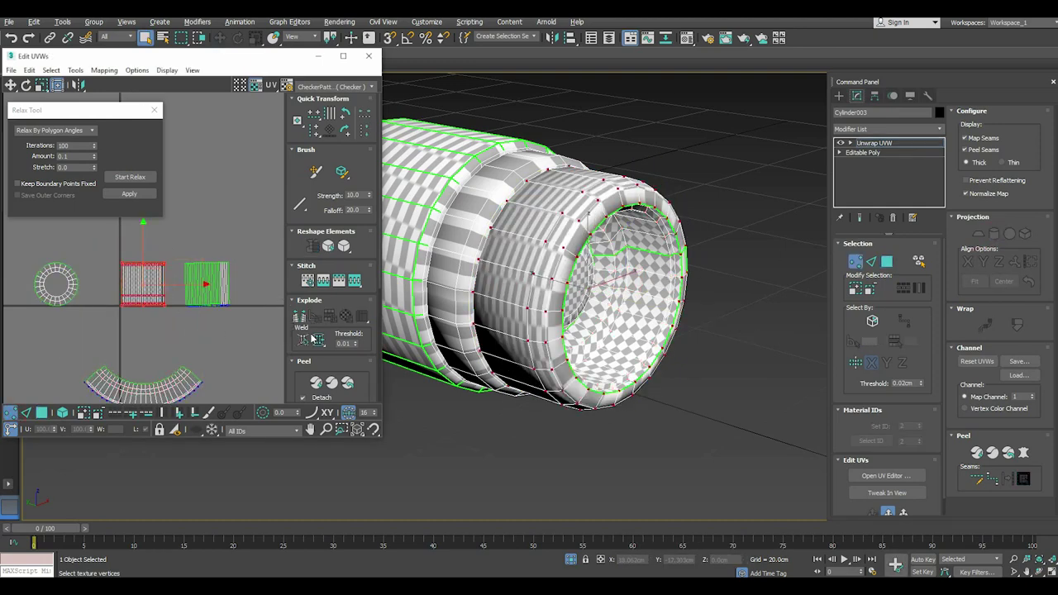
pyautogui.click(45, 412)
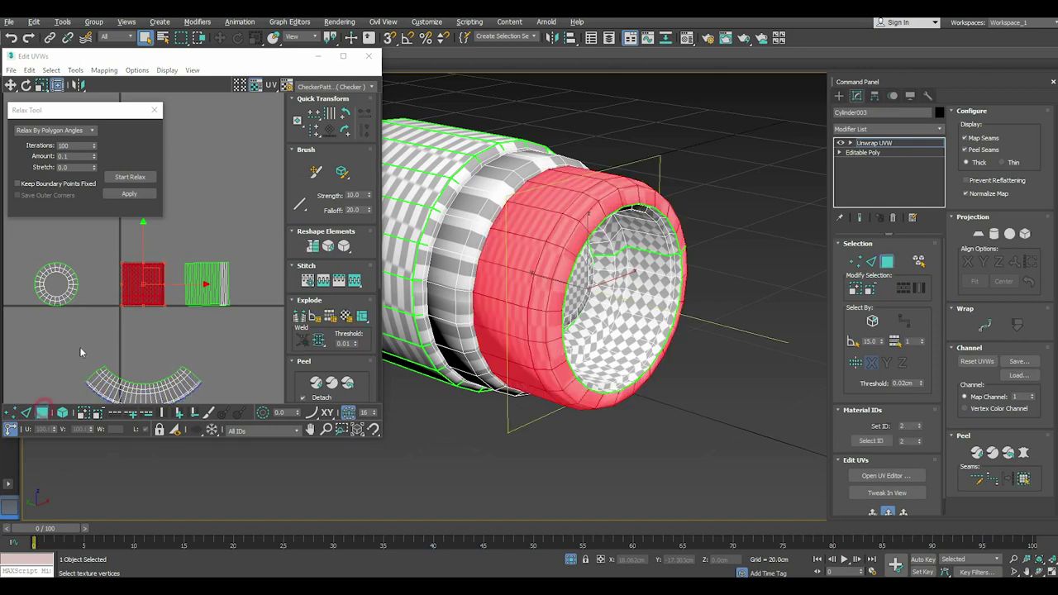
# Relax the island flat after undoing a distorted attempt, then move it above the others
pyautogui.click(120, 178)
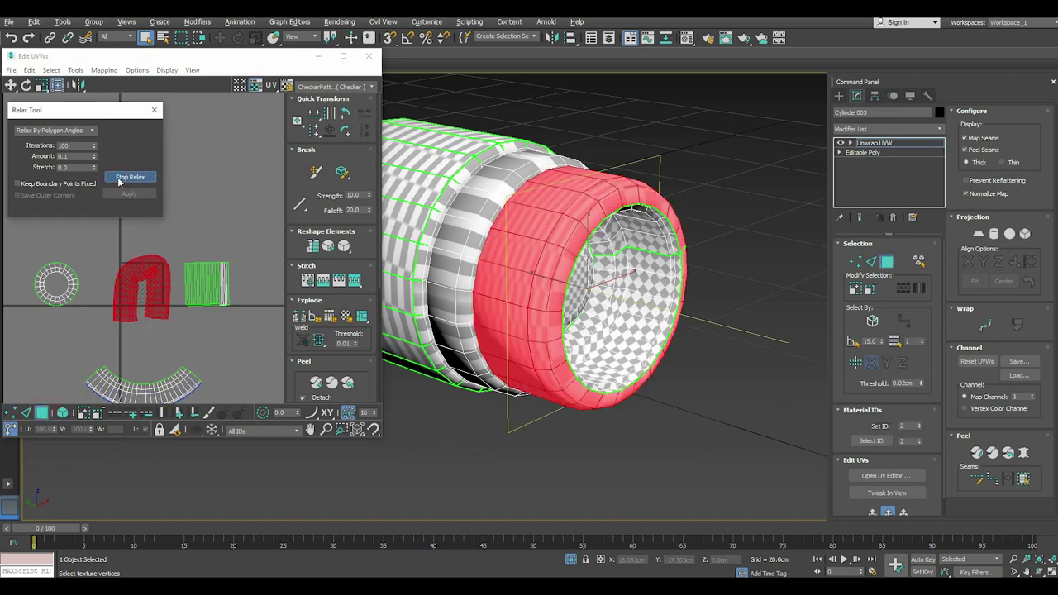
pyautogui.click(124, 177)
pyautogui.click(10, 37)
pyautogui.rightClick(136, 268)
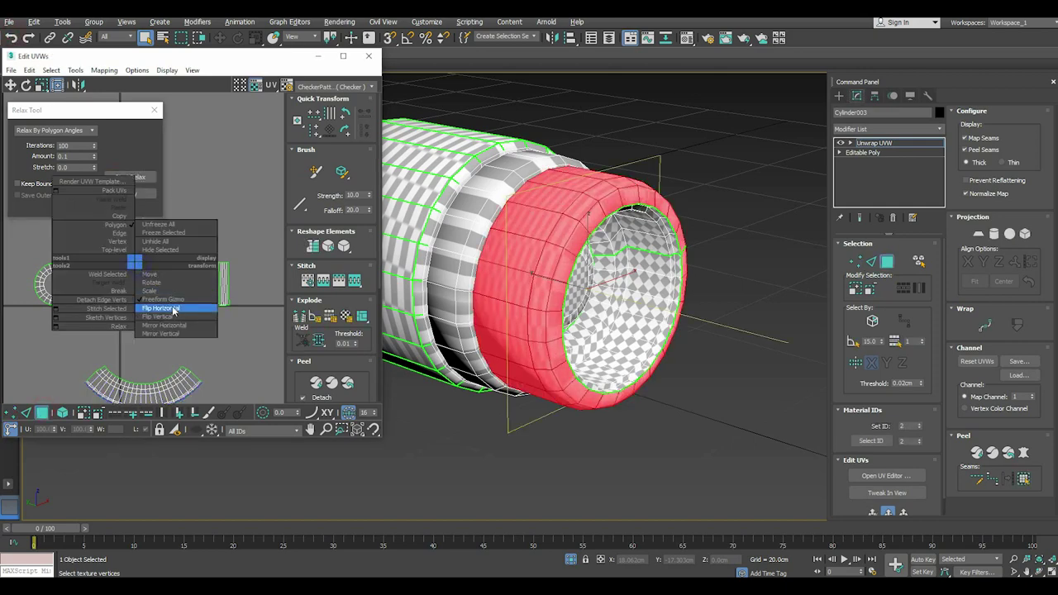
pyautogui.click(171, 307)
pyautogui.click(121, 177)
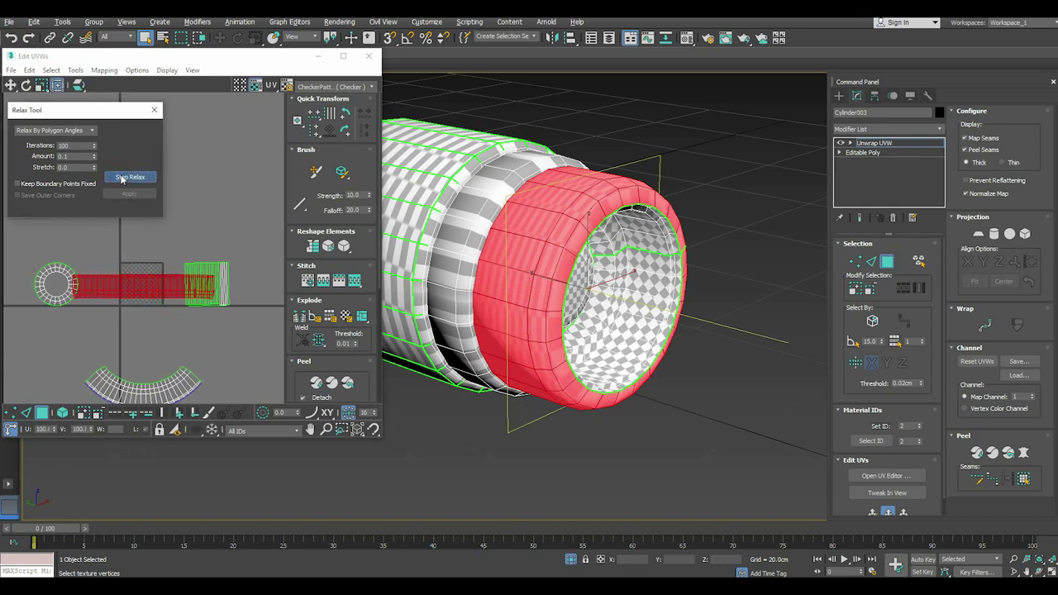
pyautogui.click(122, 176)
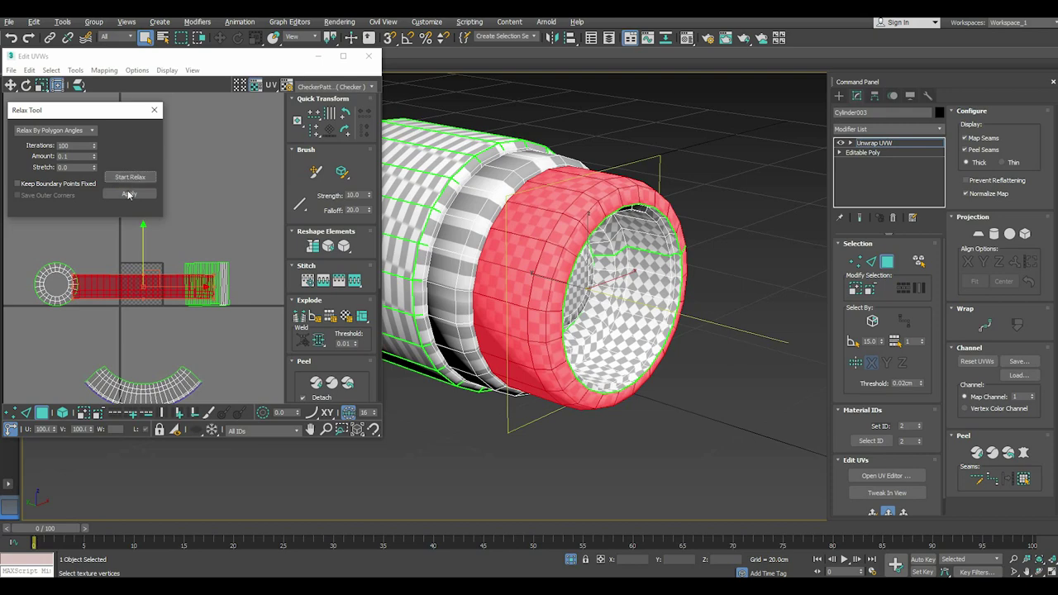
pyautogui.moveTo(143, 258); pyautogui.dragTo(145, 192)
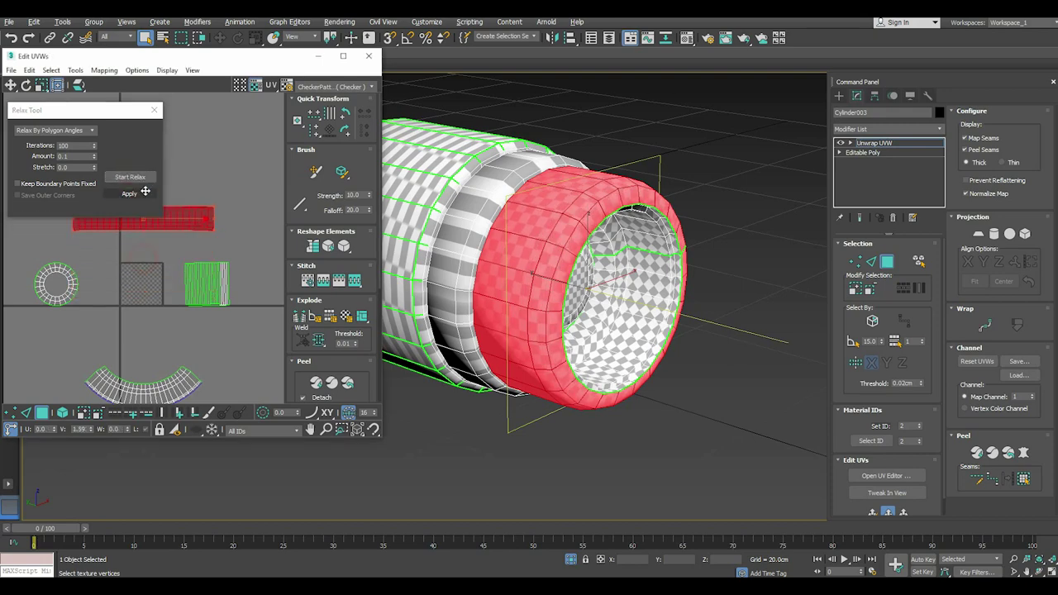
pyautogui.click(239, 240)
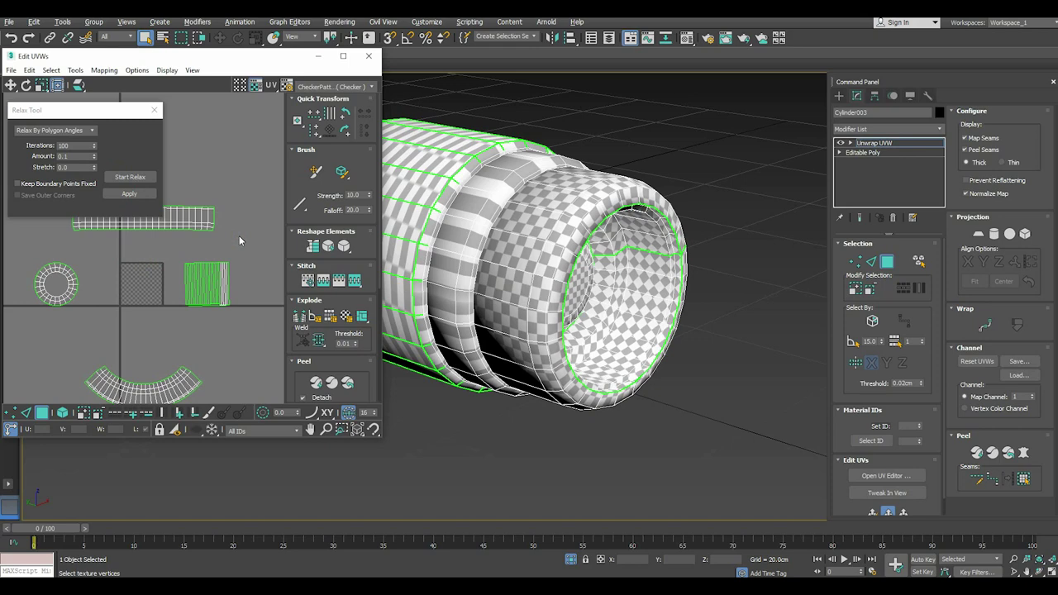
# Select the next barrel section's faces, grow a ring, and apply a cylindrical map
pyautogui.keyDown('alt'); pyautogui.moveTo(496, 206); pyautogui.dragTo(532, 196, button='middle'); pyautogui.keyUp('alt')
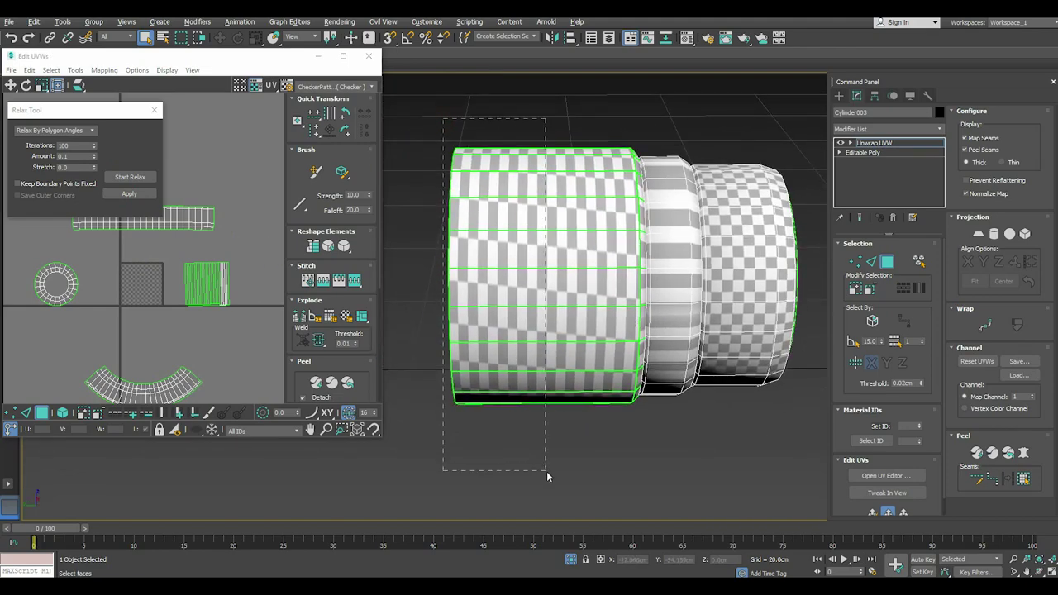
pyautogui.moveTo(443, 118); pyautogui.dragTo(546, 471)
pyautogui.keyDown('alt'); pyautogui.moveTo(579, 374); pyautogui.dragTo(557, 370, button='middle'); pyautogui.keyUp('alt')
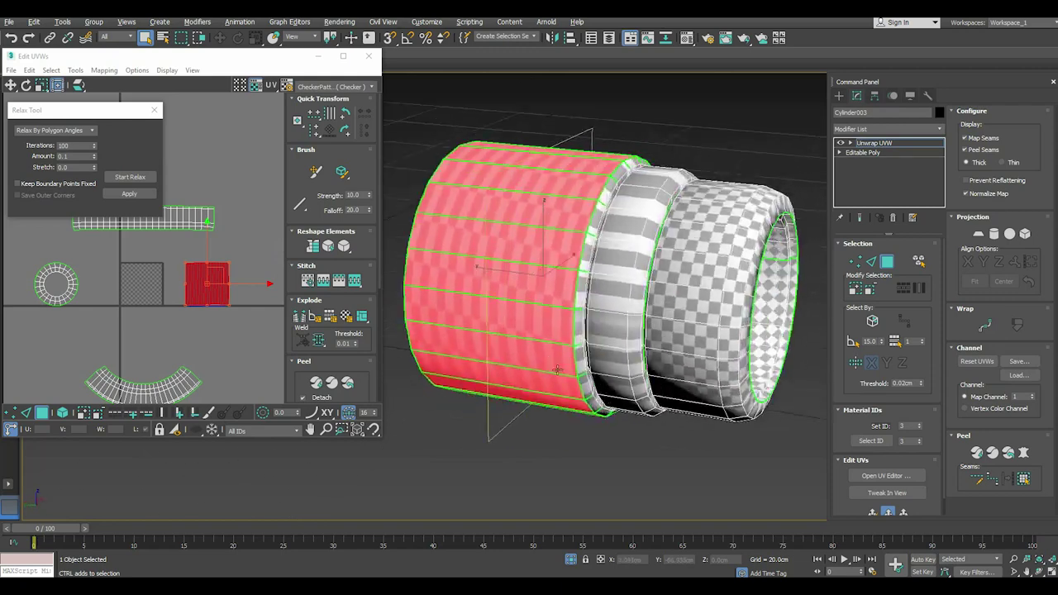
pyautogui.click(856, 289)
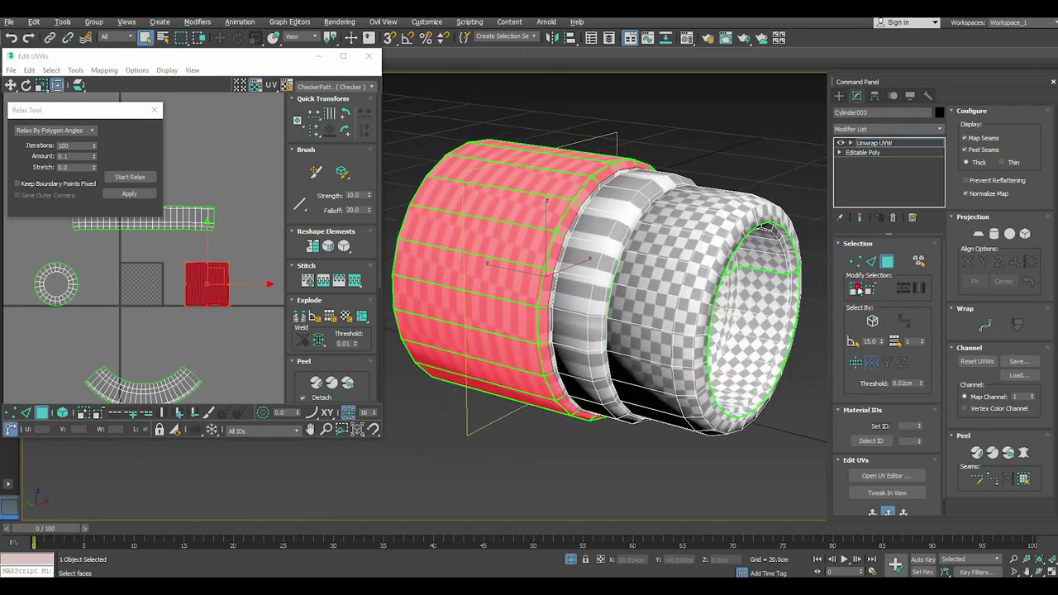
pyautogui.click(857, 289)
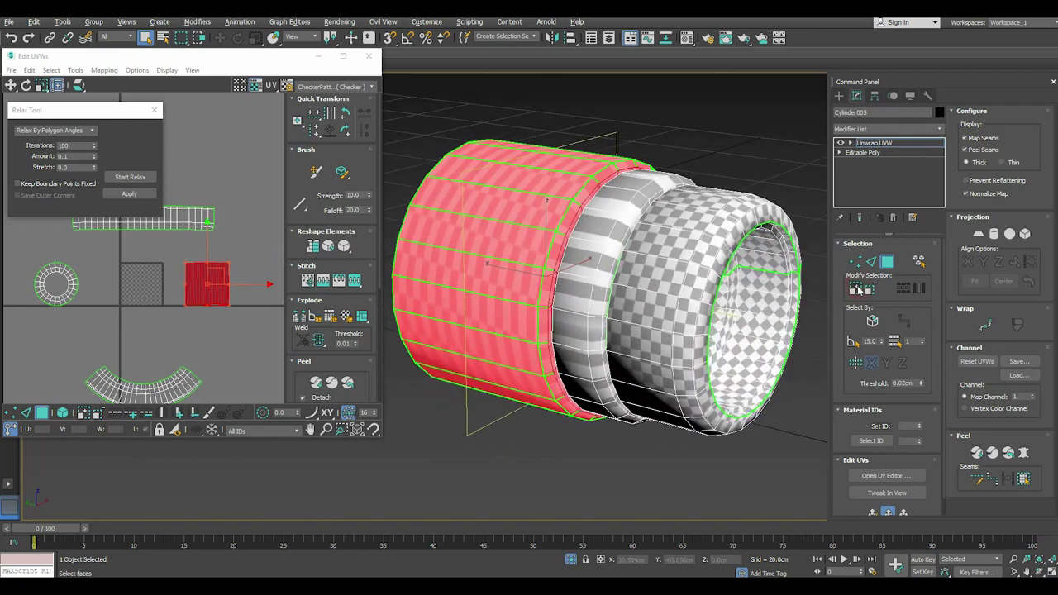
pyautogui.click(994, 234)
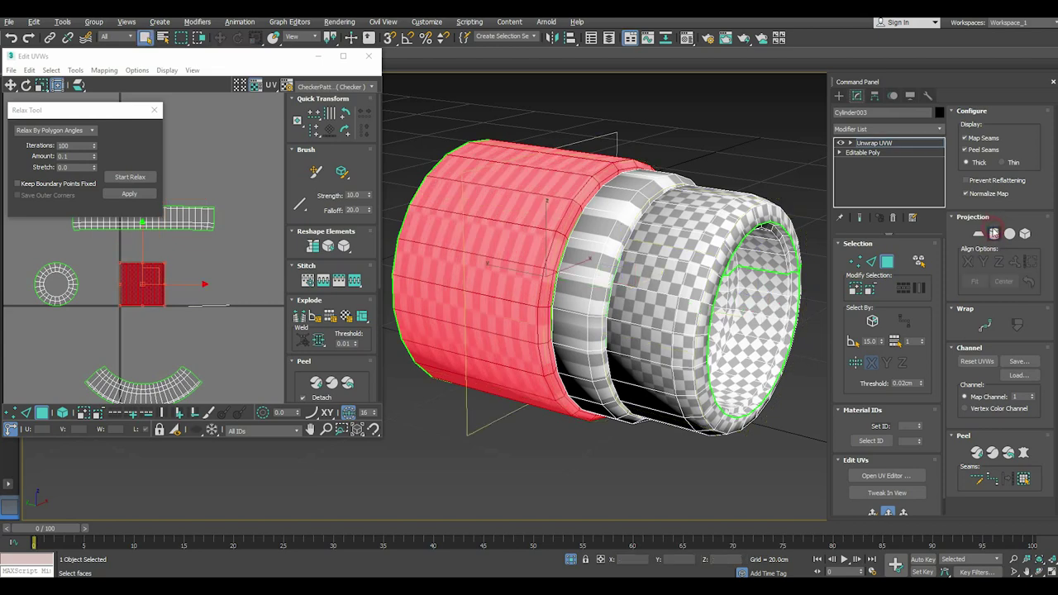
# Give the new cylindrical island a first relax pass
pyautogui.click(10, 412)
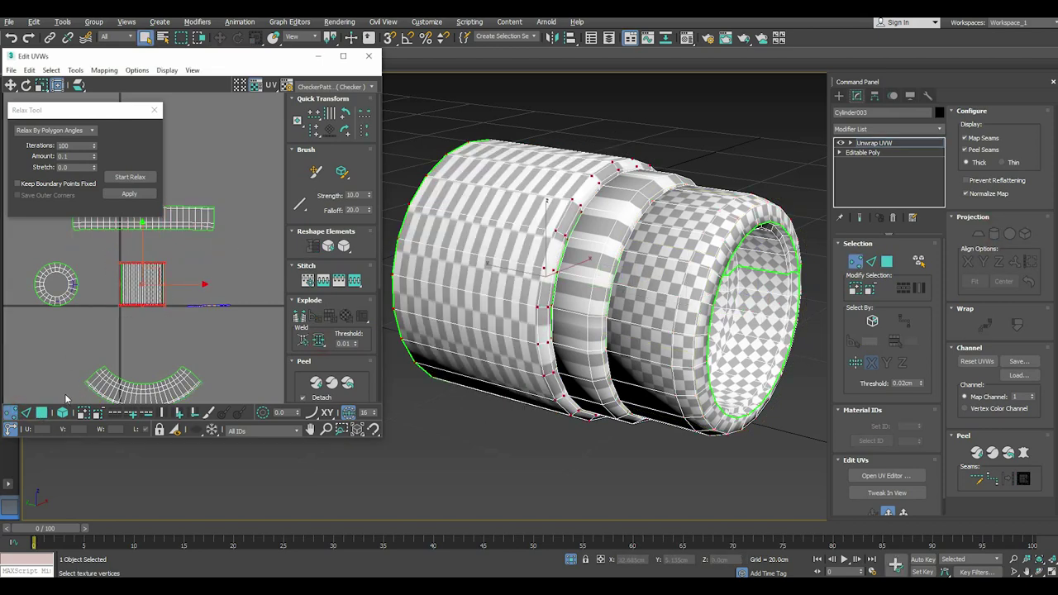
pyautogui.click(41, 412)
pyautogui.click(129, 177)
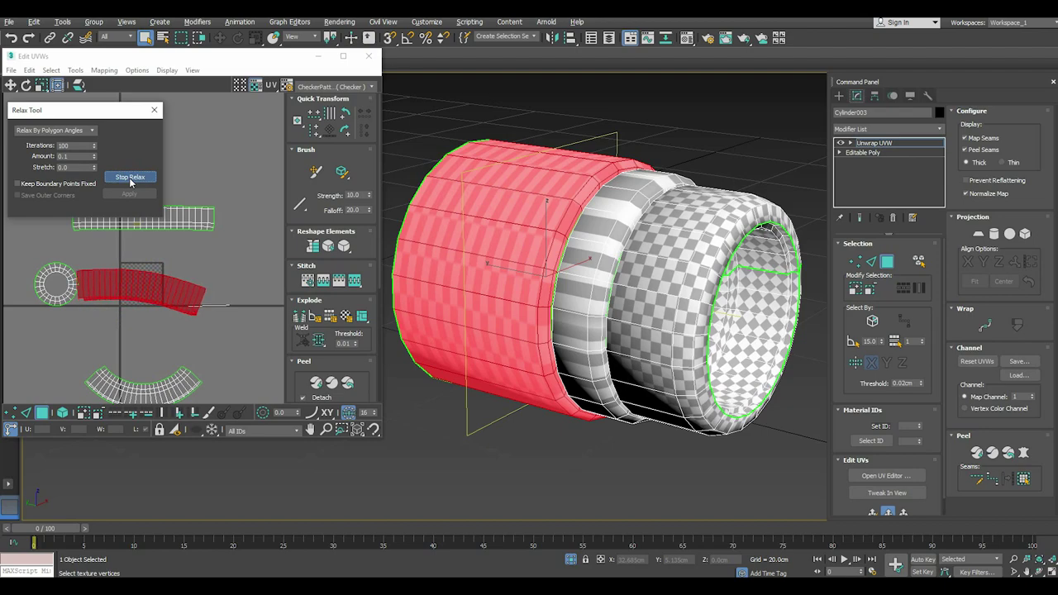
pyautogui.click(130, 179)
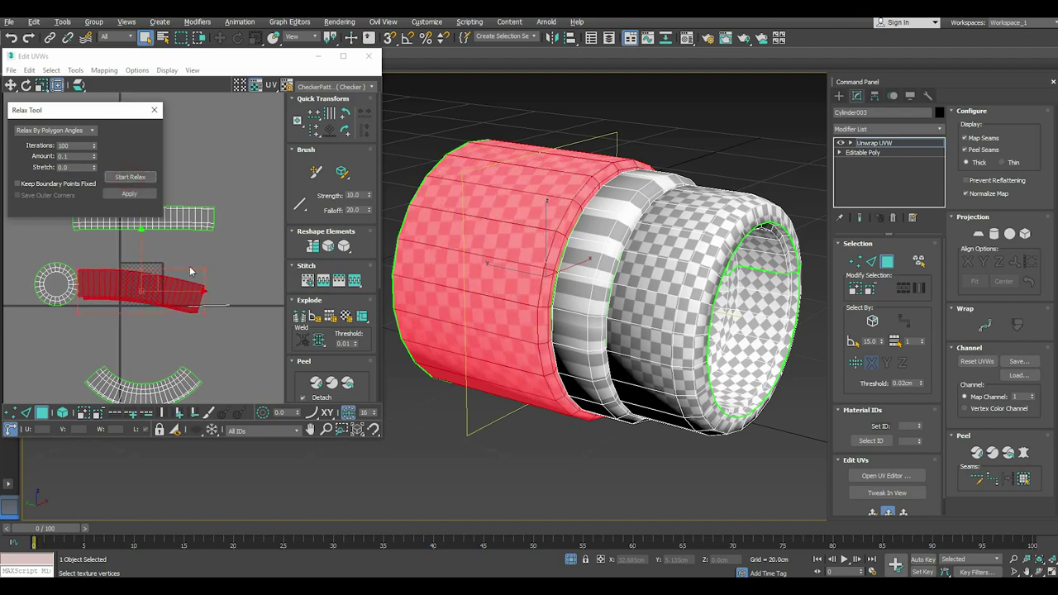
pyautogui.scroll(3, 198, 304)
pyautogui.scroll(3, 198, 304)
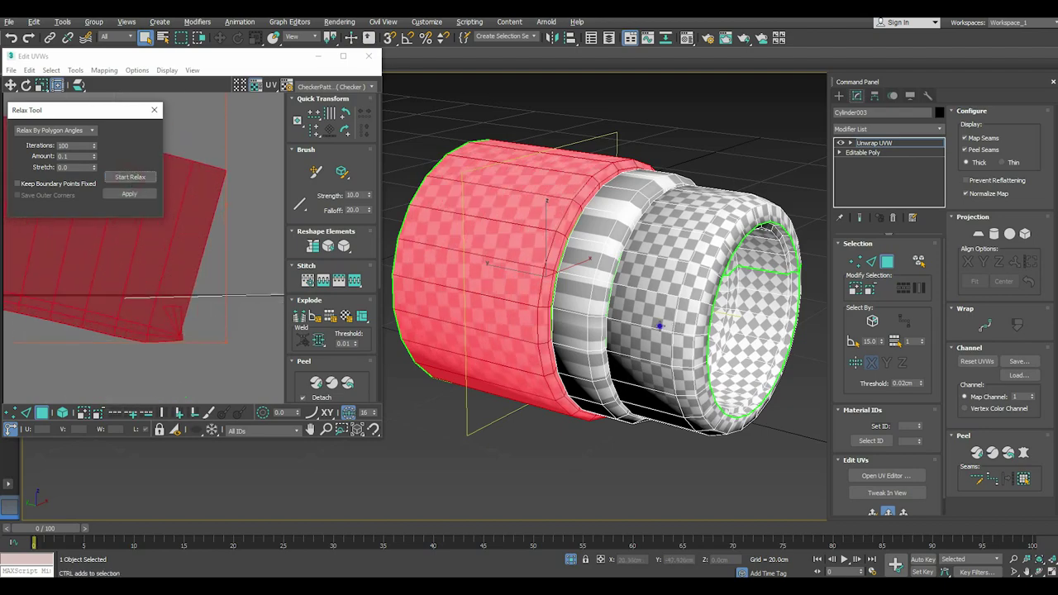
pyautogui.keyDown('alt'); pyautogui.moveTo(660, 326); pyautogui.dragTo(475, 282, button='middle'); pyautogui.keyUp('alt')
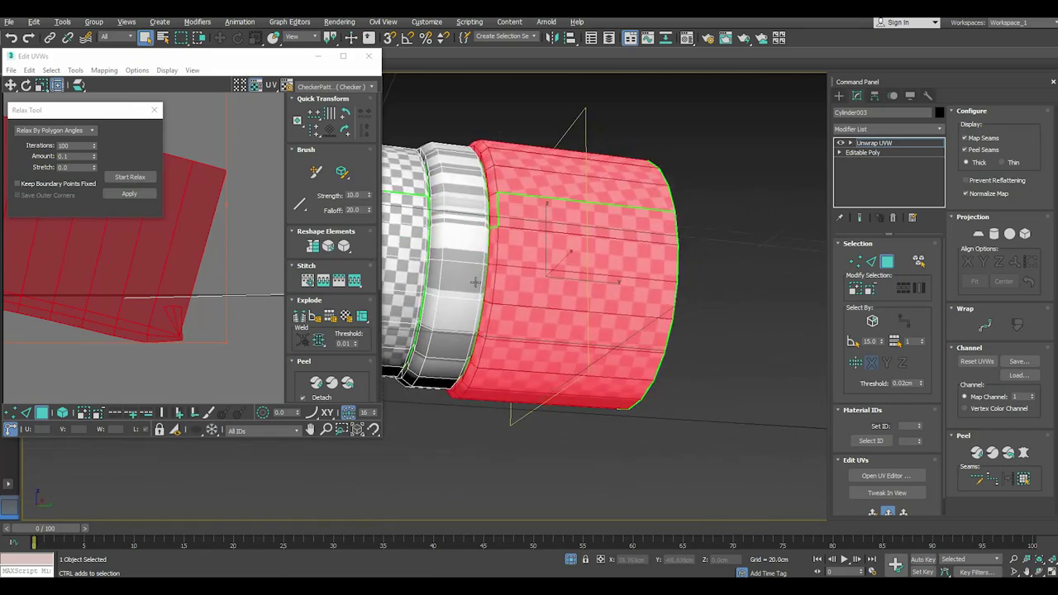
pyautogui.scroll(-2, 207, 273)
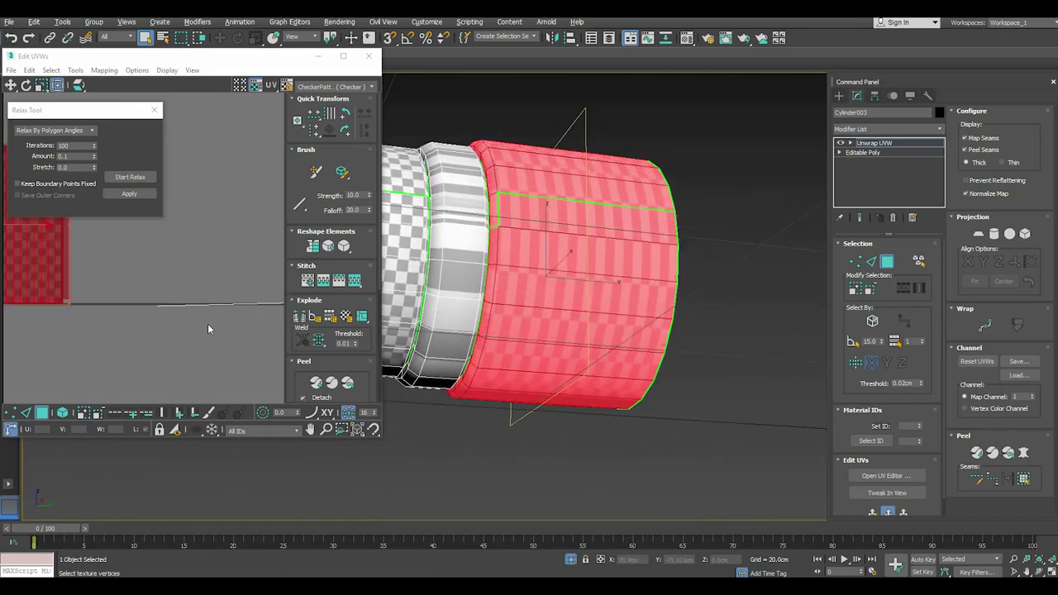
pyautogui.scroll(-2, 206, 330)
# Reselect the strip in Polygon mode, relax it evenly, and move it lower
pyautogui.click(10, 412)
pyautogui.moveTo(84, 246); pyautogui.dragTo(174, 291)
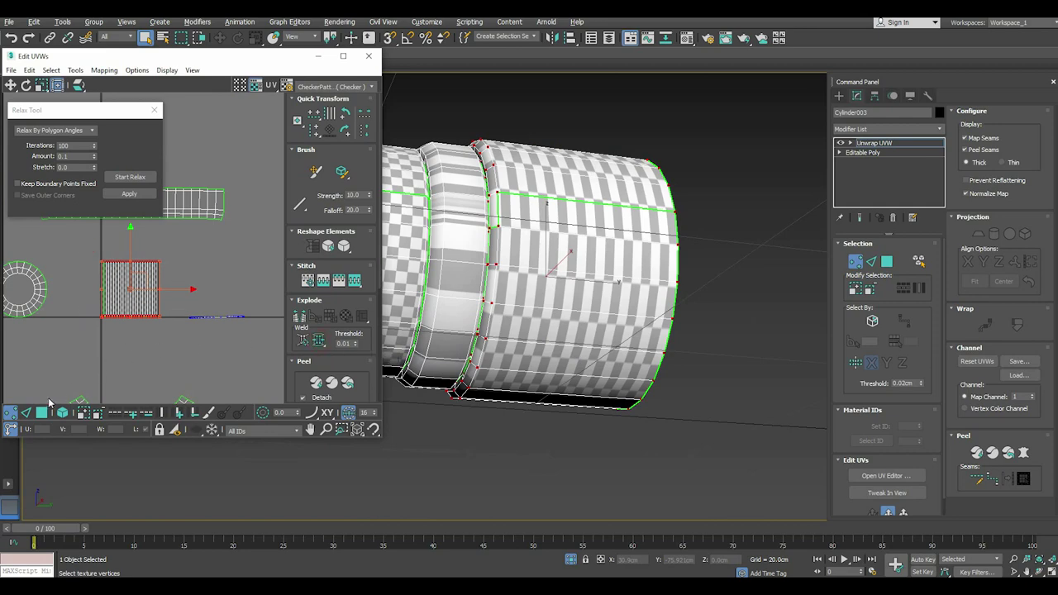
pyautogui.click(42, 412)
pyautogui.rightClick(130, 291)
pyautogui.click(157, 342)
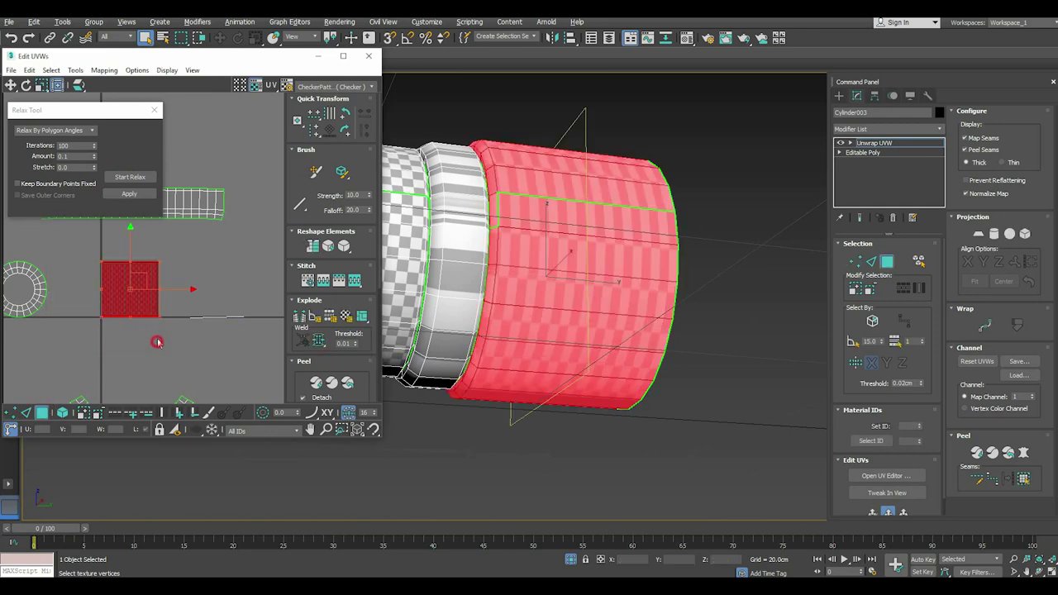
pyautogui.click(117, 180)
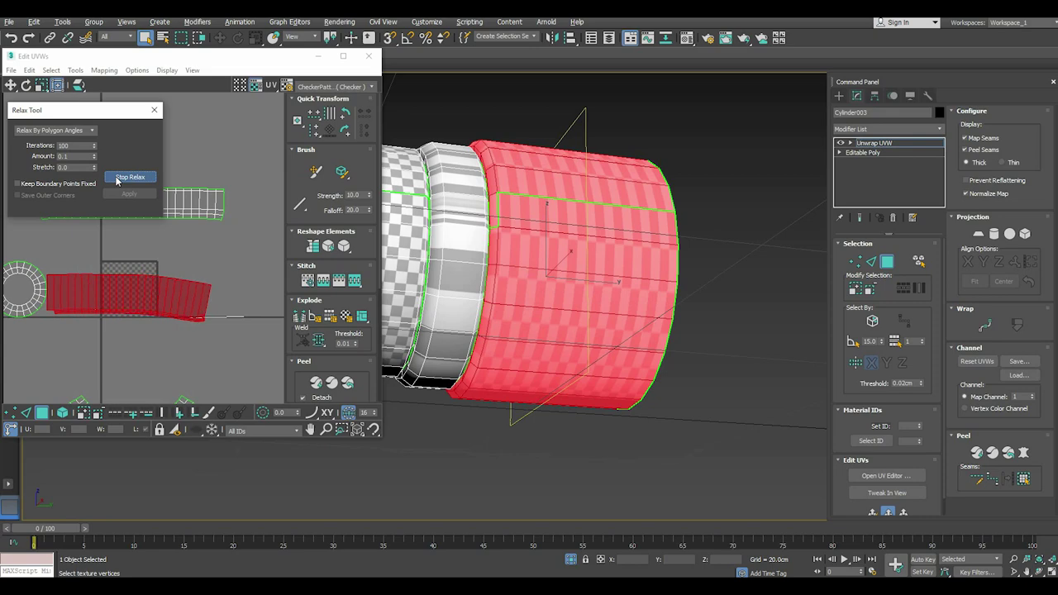
pyautogui.click(117, 180)
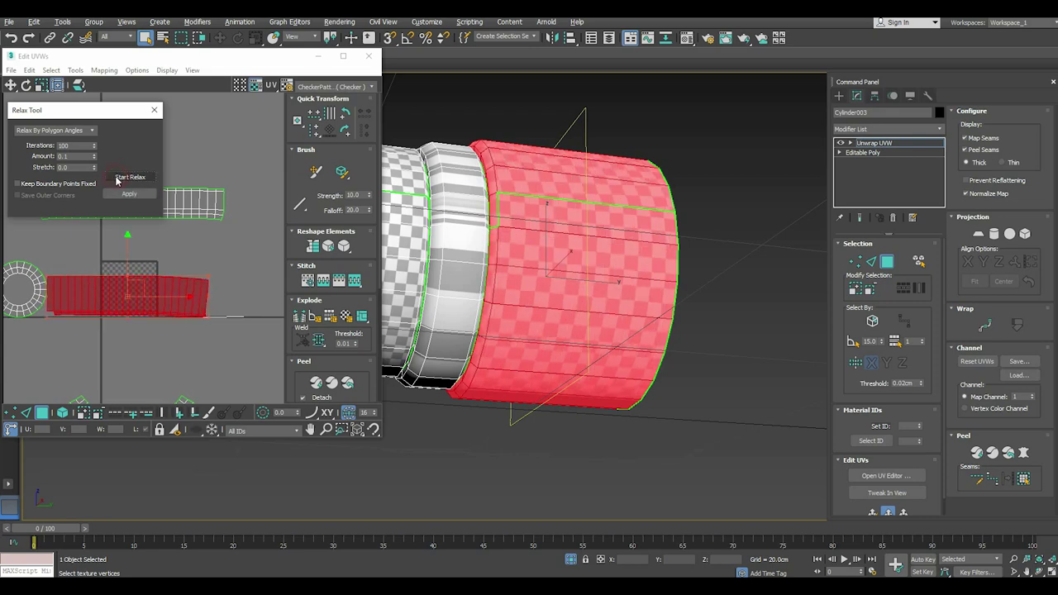
pyautogui.click(127, 280)
pyautogui.moveTo(127, 279); pyautogui.dragTo(127, 332)
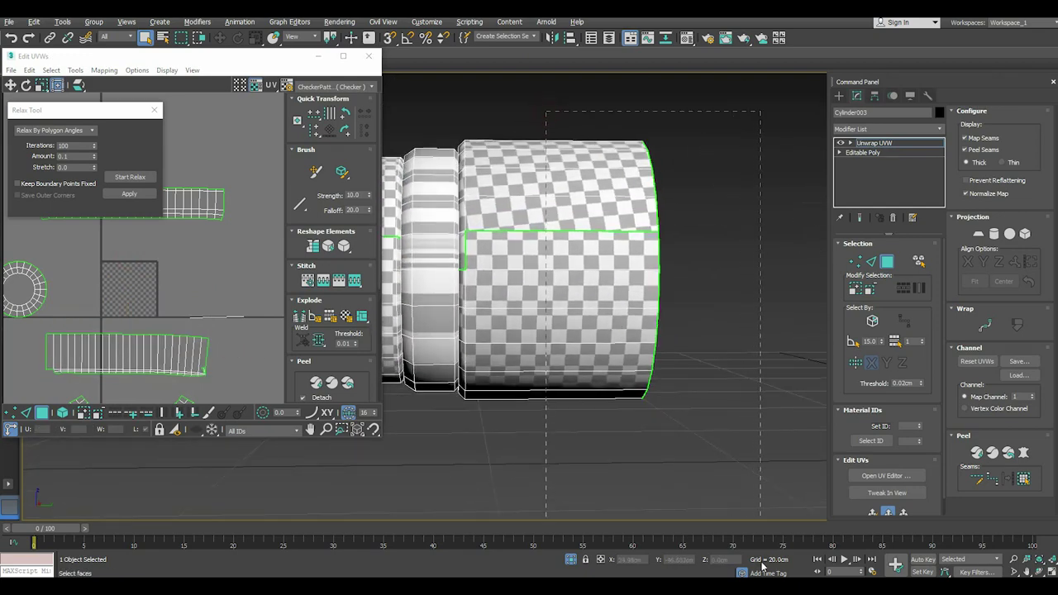
# Select the large section's front polygons and apply a cylindrical projection
pyautogui.click(644, 382)
pyautogui.keyDown('alt'); pyautogui.moveTo(644, 382); pyautogui.dragTo(594, 234, button='middle'); pyautogui.keyUp('alt')
pyautogui.scroll(3, 492, 183)
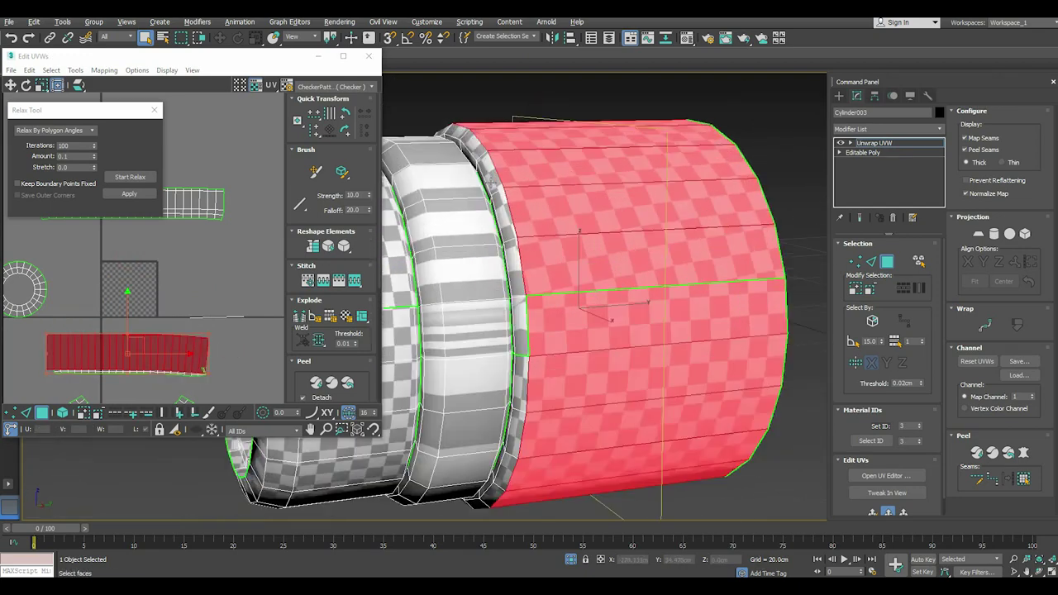
pyautogui.scroll(3, 625, 204)
pyautogui.scroll(-3, 587, 201)
pyautogui.scroll(-6, 728, 245)
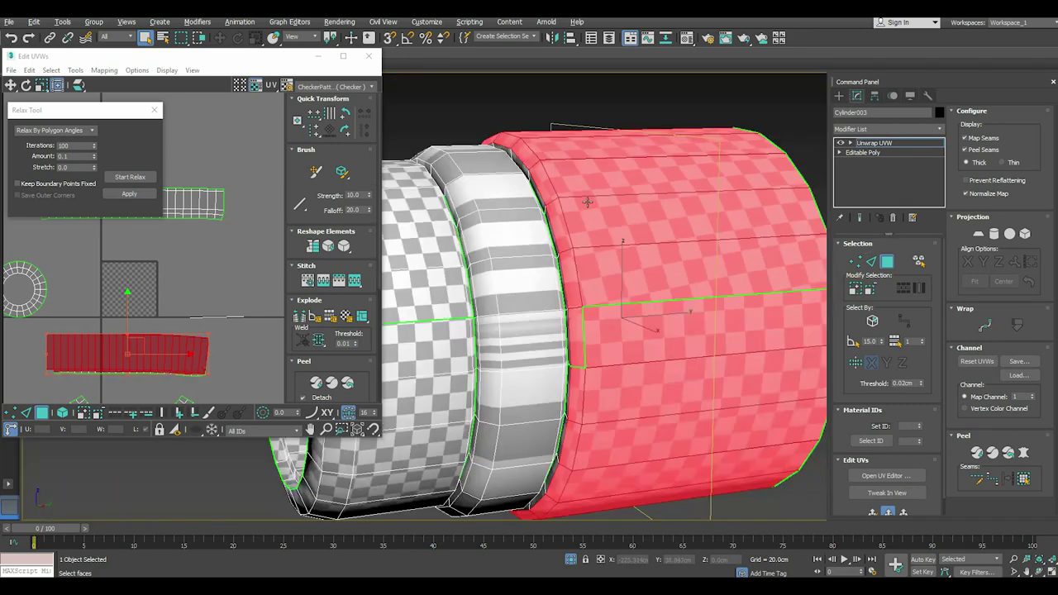
pyautogui.click(993, 235)
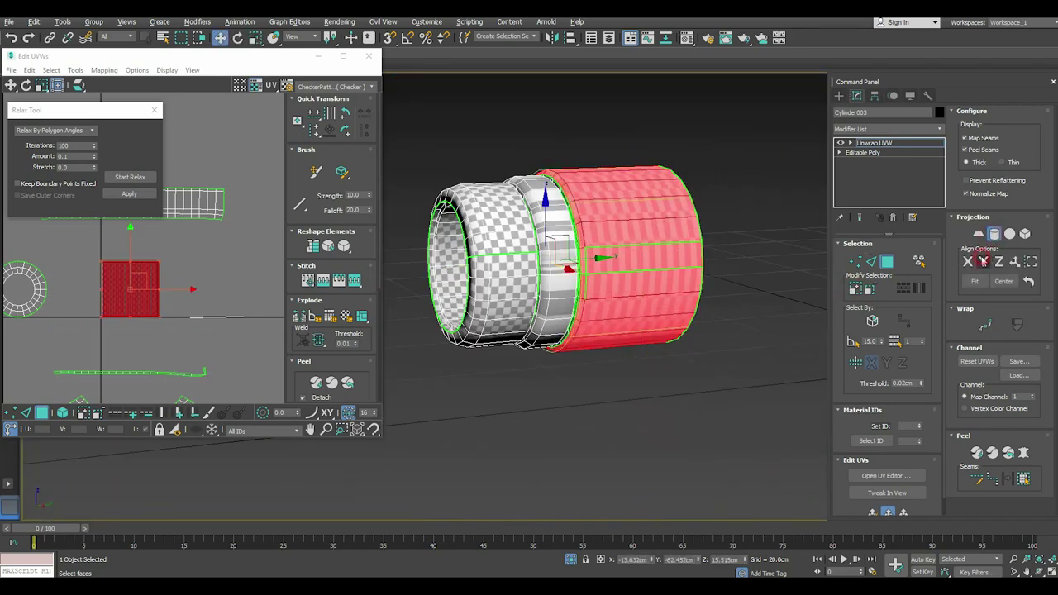
pyautogui.click(993, 235)
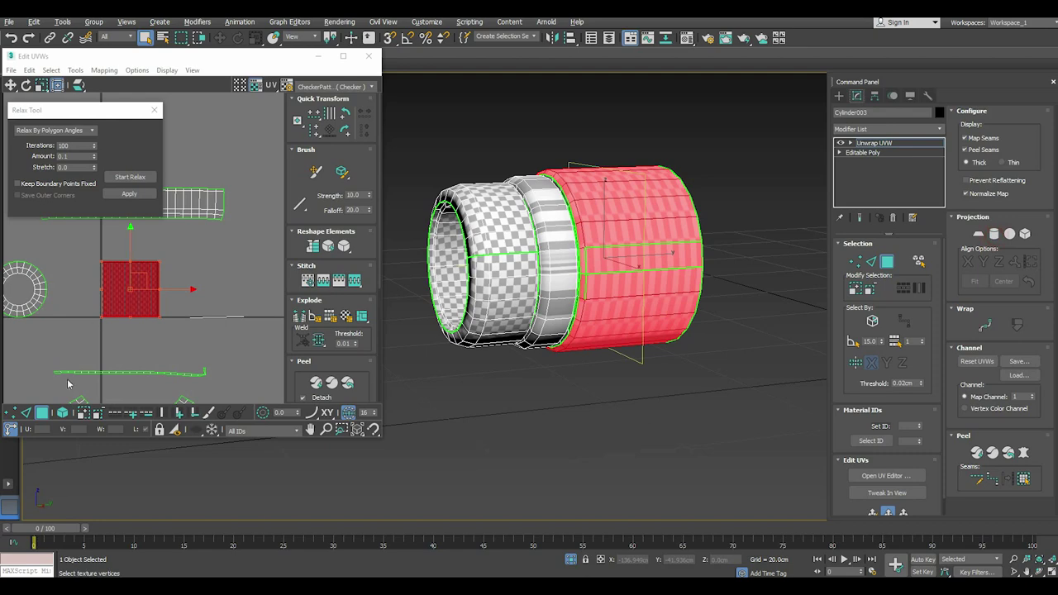
# Select the island's bottom-edge vertices, then reselect the large section's polygons
pyautogui.click(10, 412)
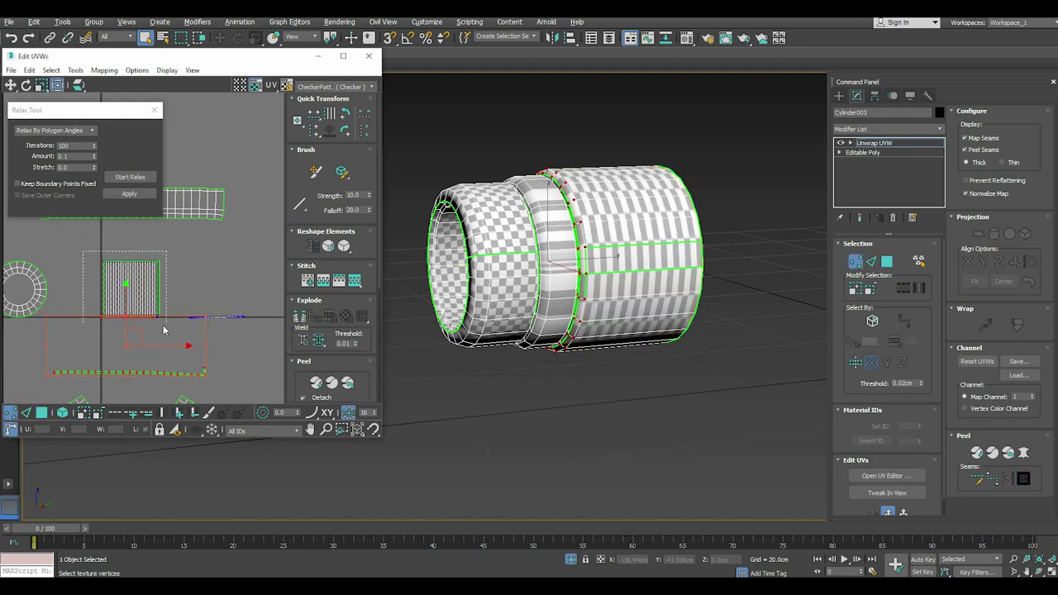
pyautogui.moveTo(86, 324); pyautogui.dragTo(152, 311)
pyautogui.scroll(3, 152, 311)
pyautogui.scroll(3, 185, 354)
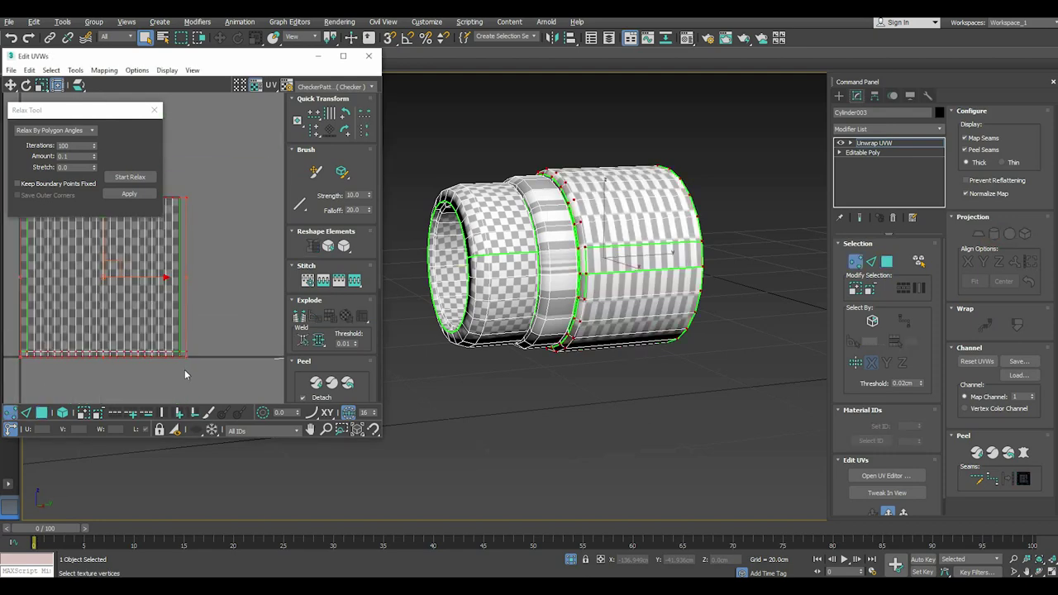
pyautogui.moveTo(219, 261); pyautogui.dragTo(248, 213, button='middle')
pyautogui.scroll(2, 133, 300)
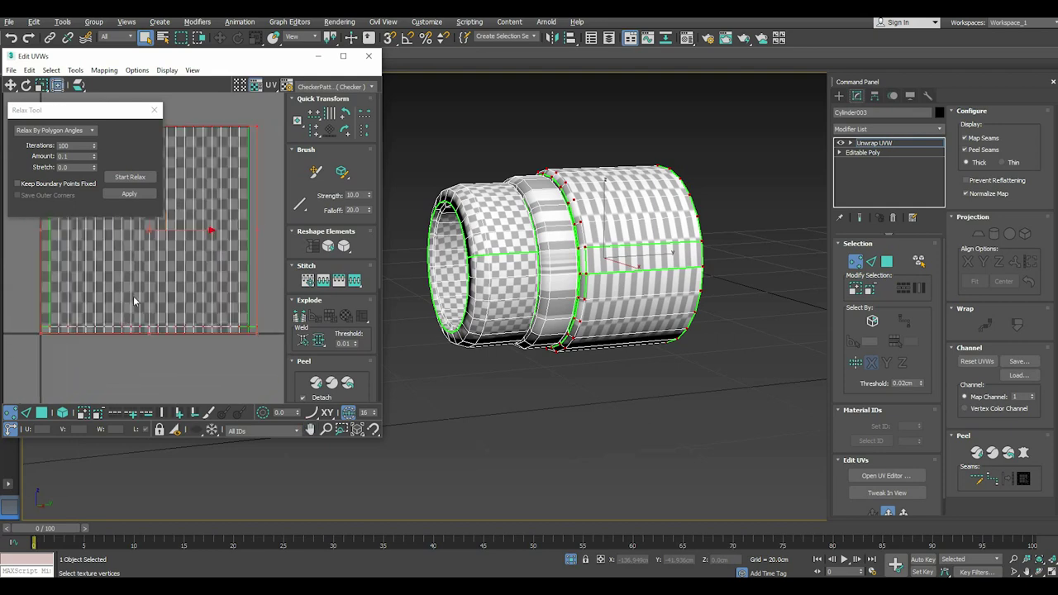
pyautogui.click(260, 351)
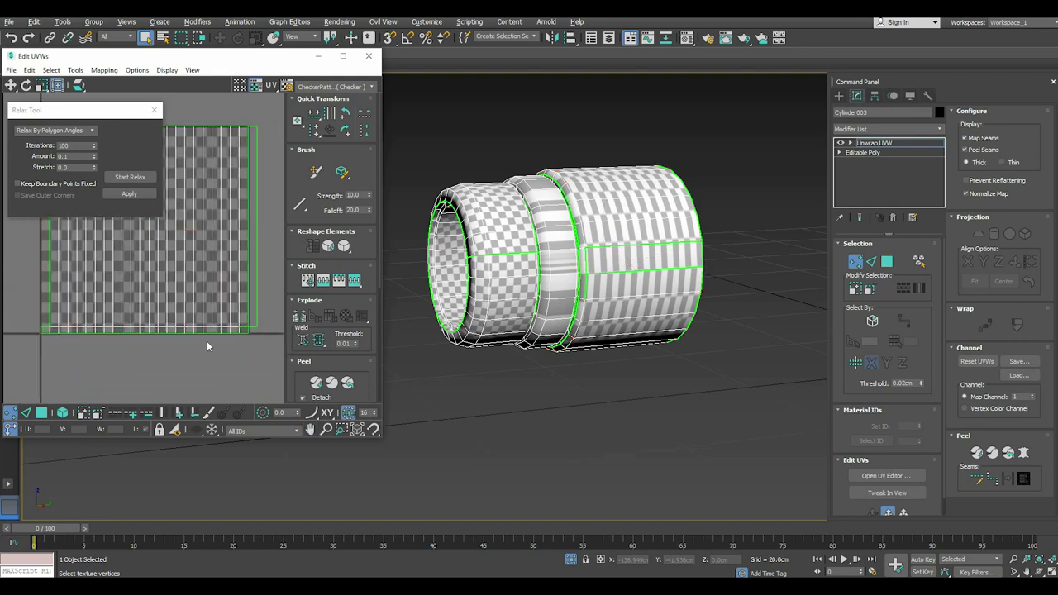
pyautogui.keyDown('alt'); pyautogui.moveTo(603, 330); pyautogui.dragTo(581, 339, button='middle'); pyautogui.keyUp('alt')
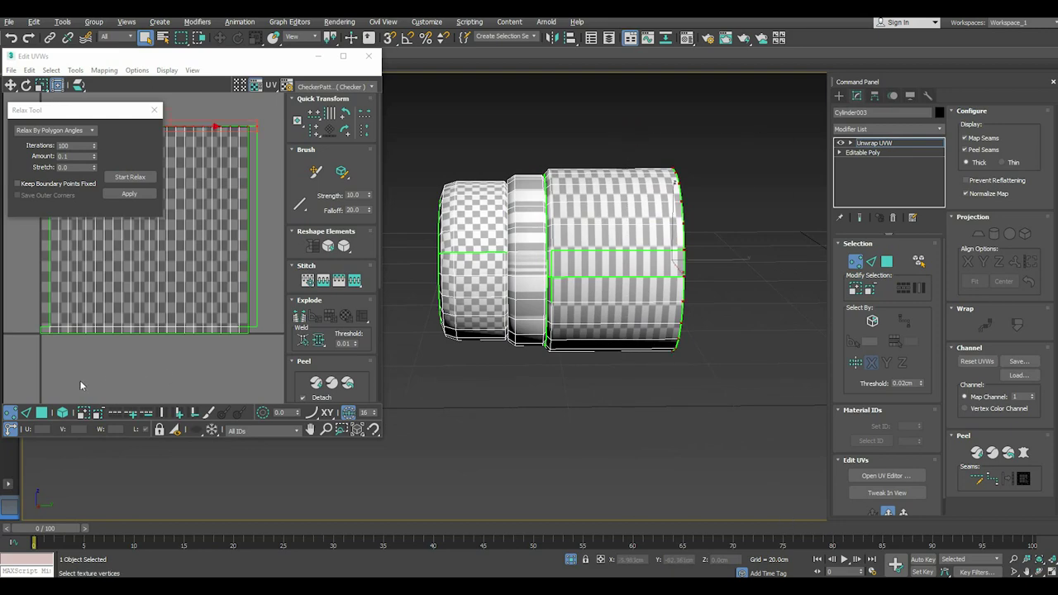
pyautogui.click(41, 412)
pyautogui.click(680, 199)
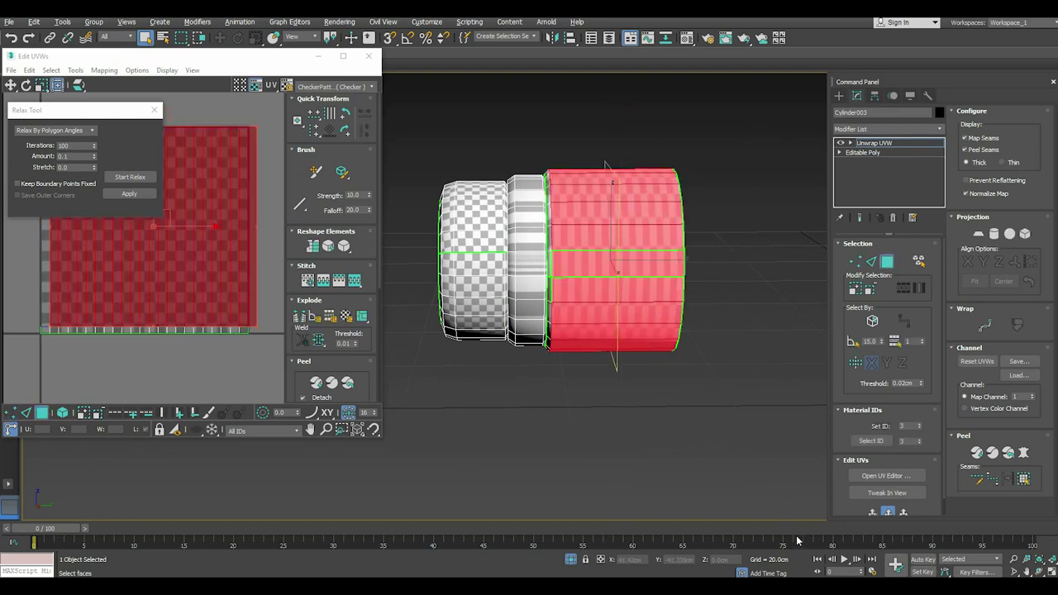
# Grow the selection two rings and apply a Best Align cylindrical projection
pyautogui.click(854, 287)
pyautogui.keyDown('alt'); pyautogui.moveTo(576, 246); pyautogui.dragTo(527, 253, button='middle'); pyautogui.keyUp('alt')
pyautogui.scroll(5, 584, 230)
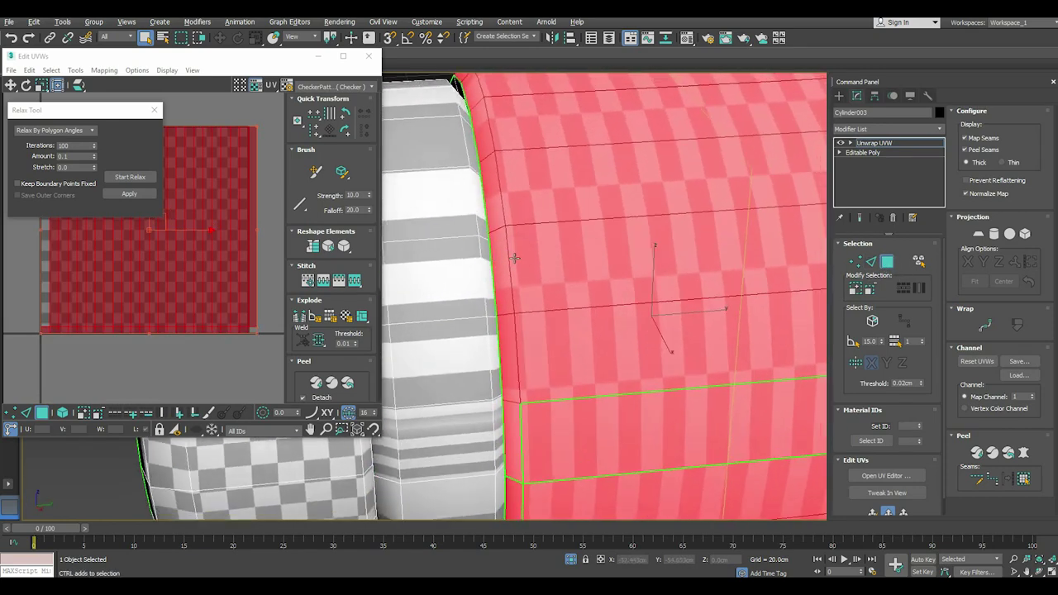
pyautogui.click(855, 289)
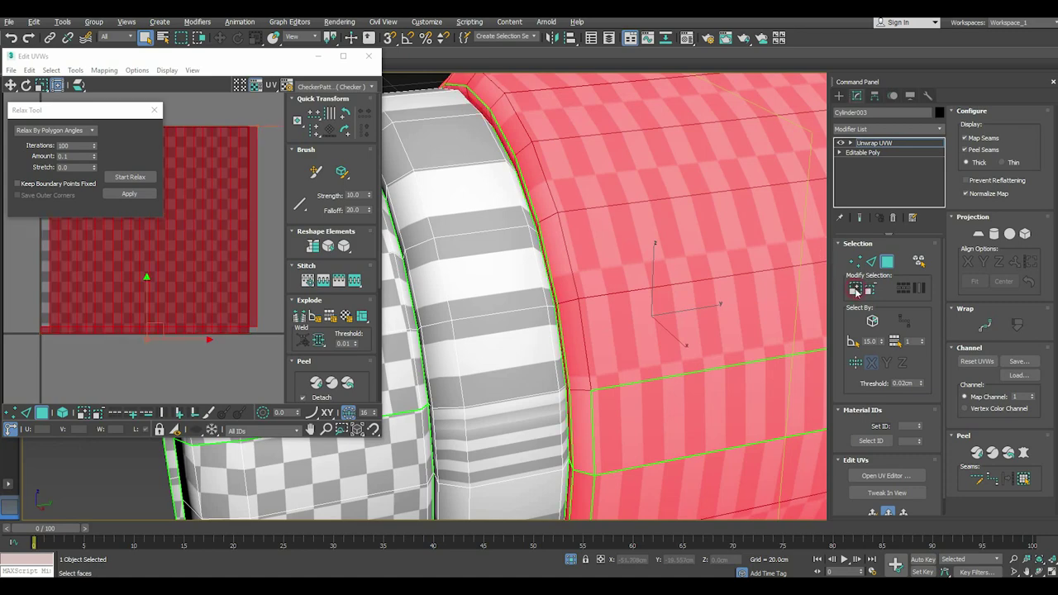
pyautogui.scroll(-5, 561, 214)
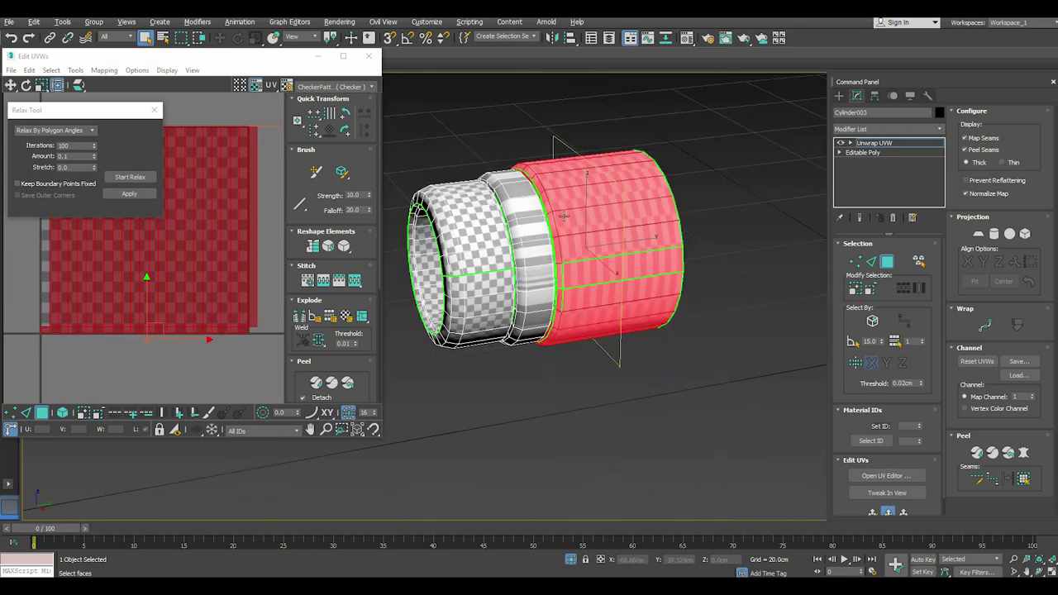
pyautogui.click(994, 234)
pyautogui.click(1013, 263)
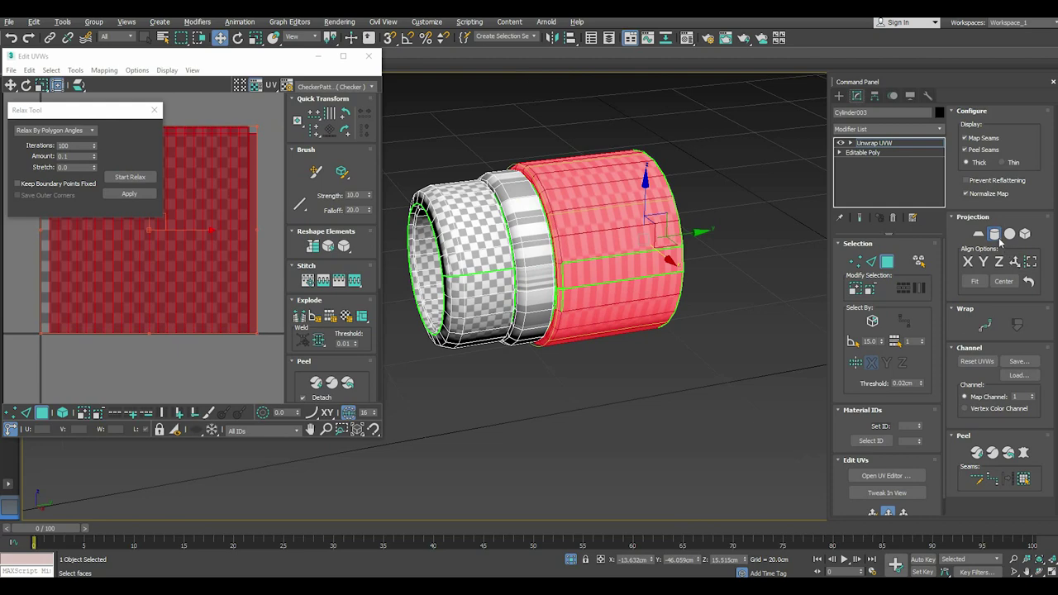
pyautogui.click(994, 234)
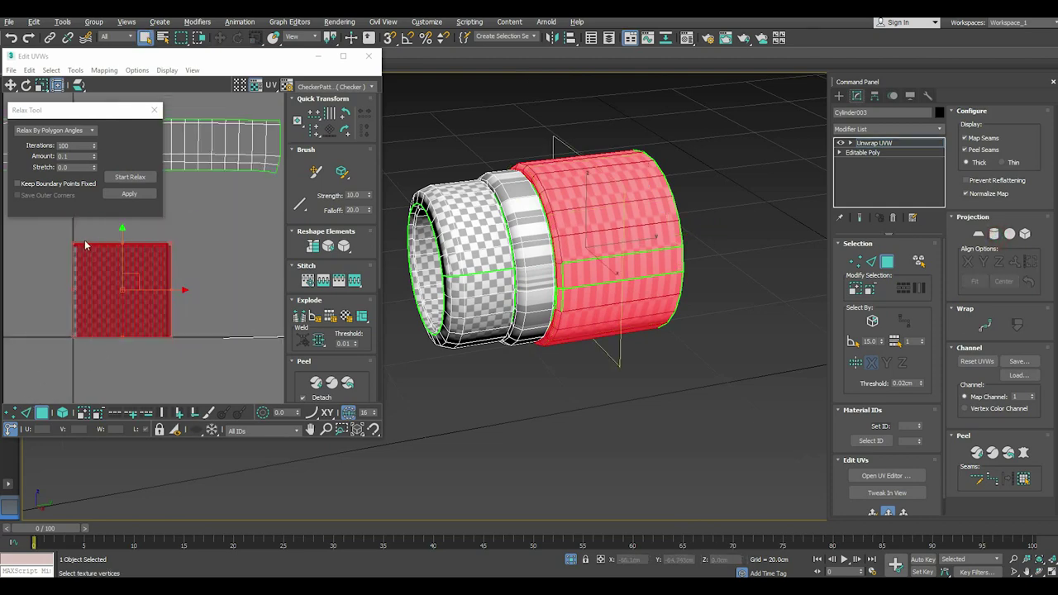
# Re-apply the cylindrical projection aligned to Y and move the island down
pyautogui.scroll(3, 85, 245)
pyautogui.scroll(-2, 79, 241)
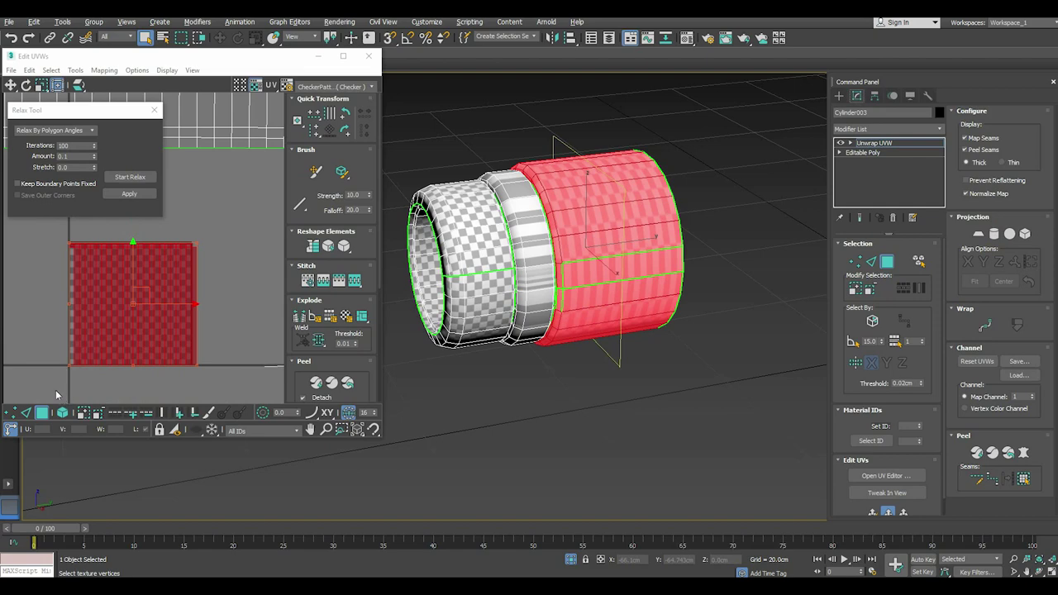
pyautogui.click(994, 234)
pyautogui.click(984, 261)
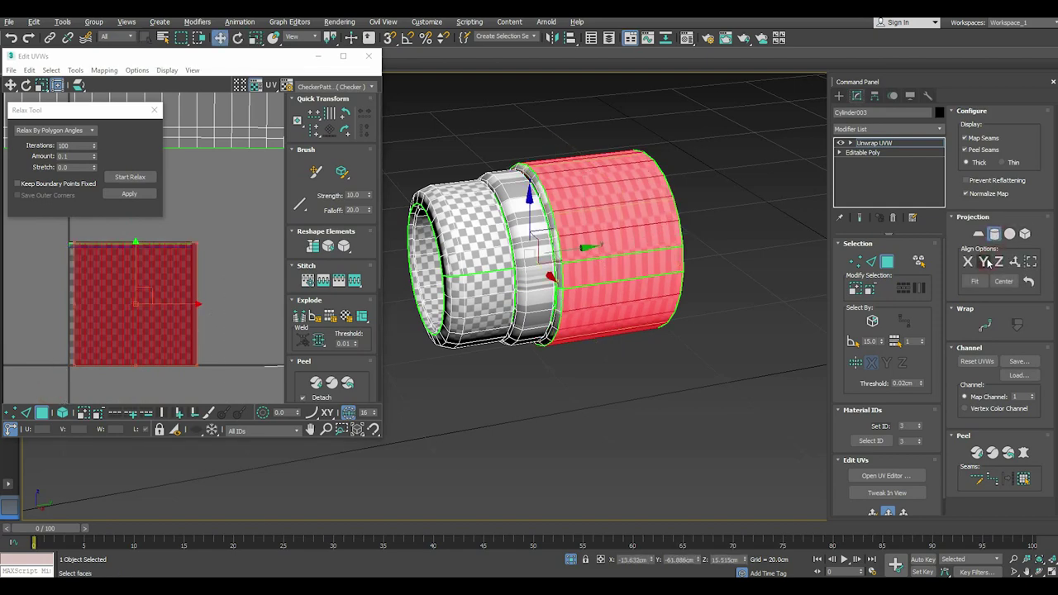
pyautogui.click(994, 233)
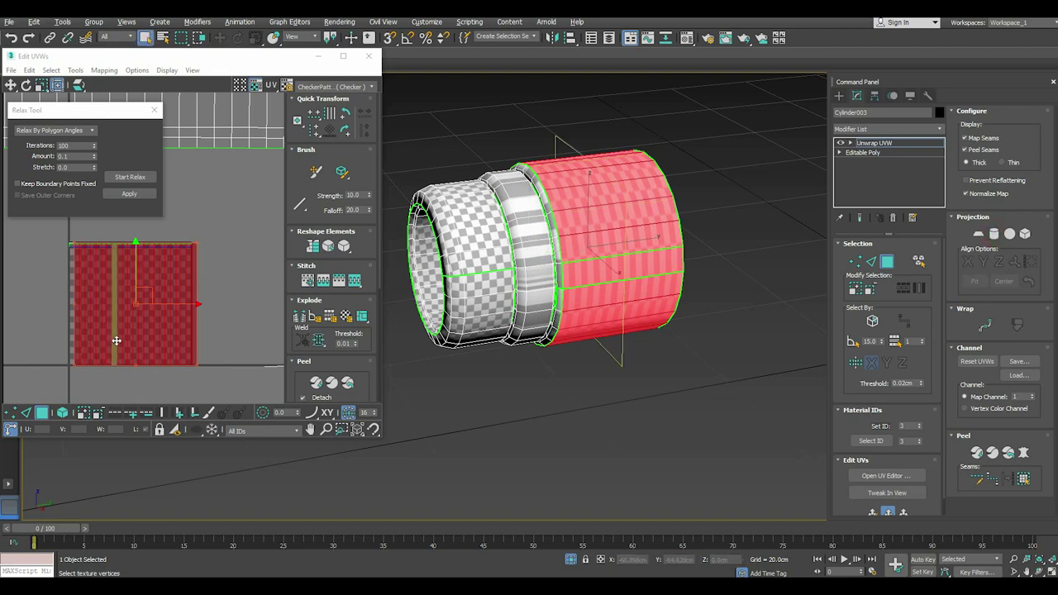
pyautogui.scroll(-2, 131, 264)
pyautogui.moveTo(130, 257)
pyautogui.mouseDown()
pyautogui.moveTo(131, 290)
pyautogui.moveTo(186, 386)
pyautogui.mouseUp()
# Weld the island's seam vertices, relax it, move it to the top, and grow a ring
pyautogui.click(9, 413)
pyautogui.click(319, 340)
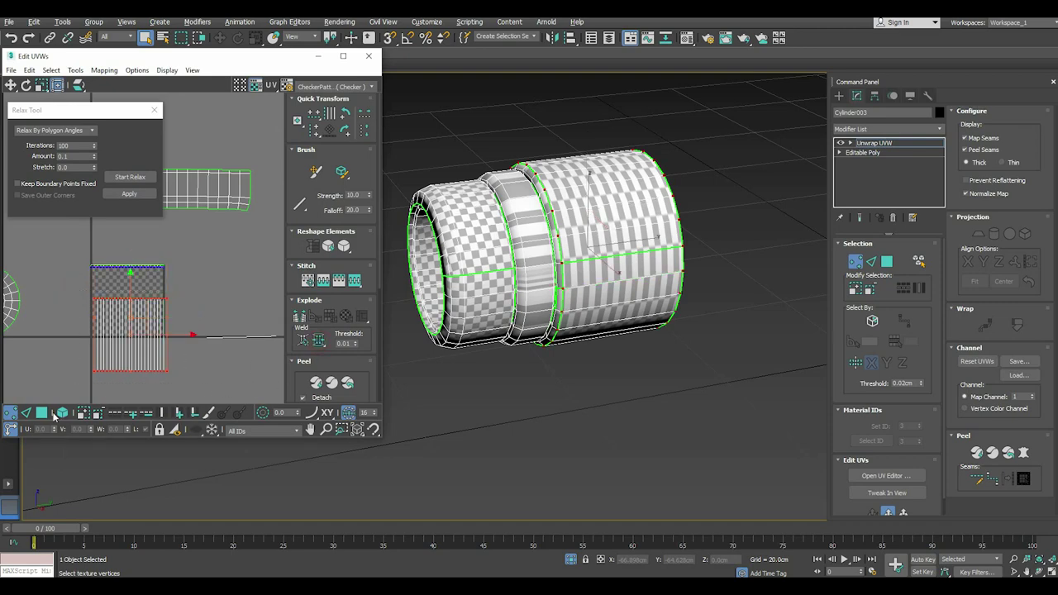
pyautogui.click(40, 413)
pyautogui.click(130, 177)
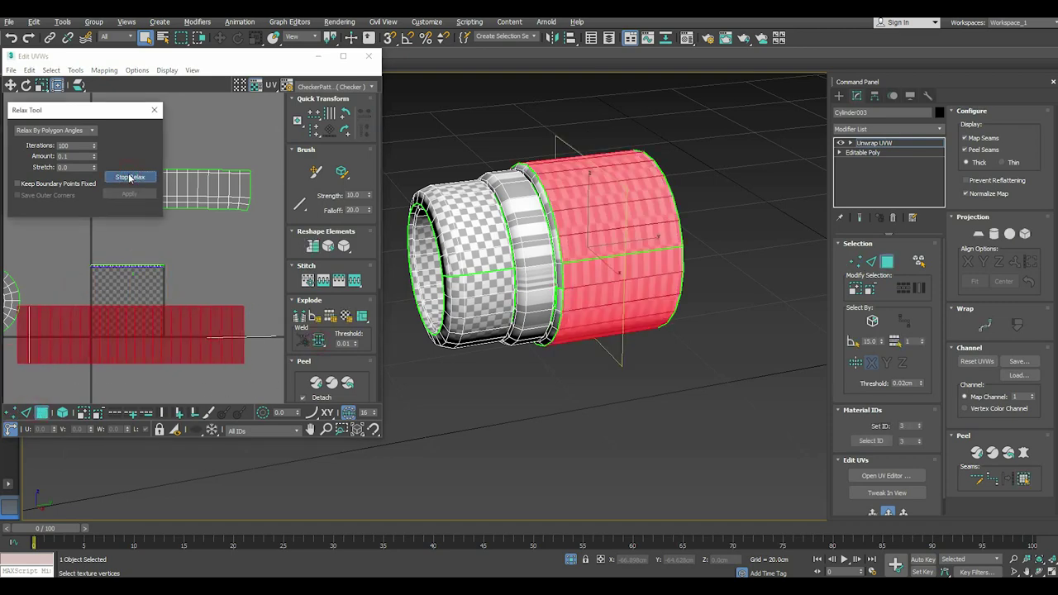
pyautogui.click(130, 177)
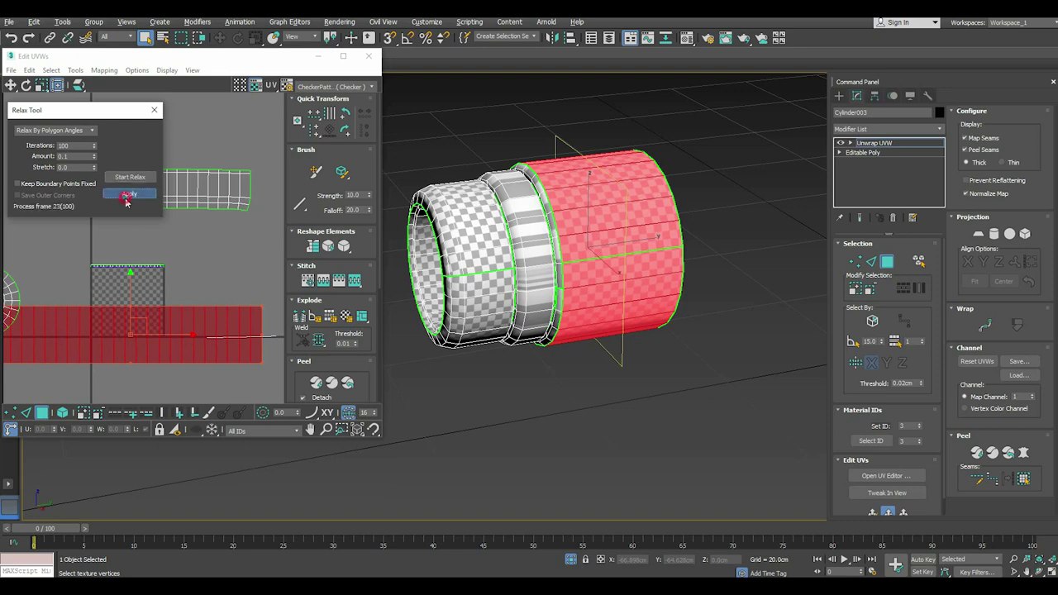
pyautogui.scroll(-3, 126, 295)
pyautogui.moveTo(136, 299); pyautogui.dragTo(136, 169)
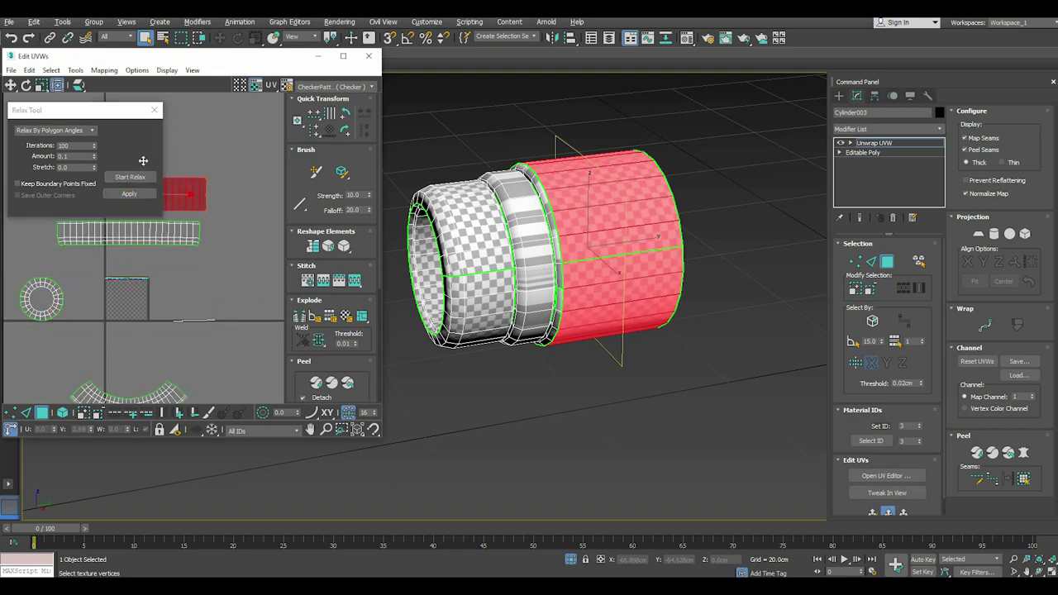
pyautogui.click(853, 289)
# Grow the face selection onto the ridged ring, then trim it to the raised band faces
pyautogui.click(853, 289)
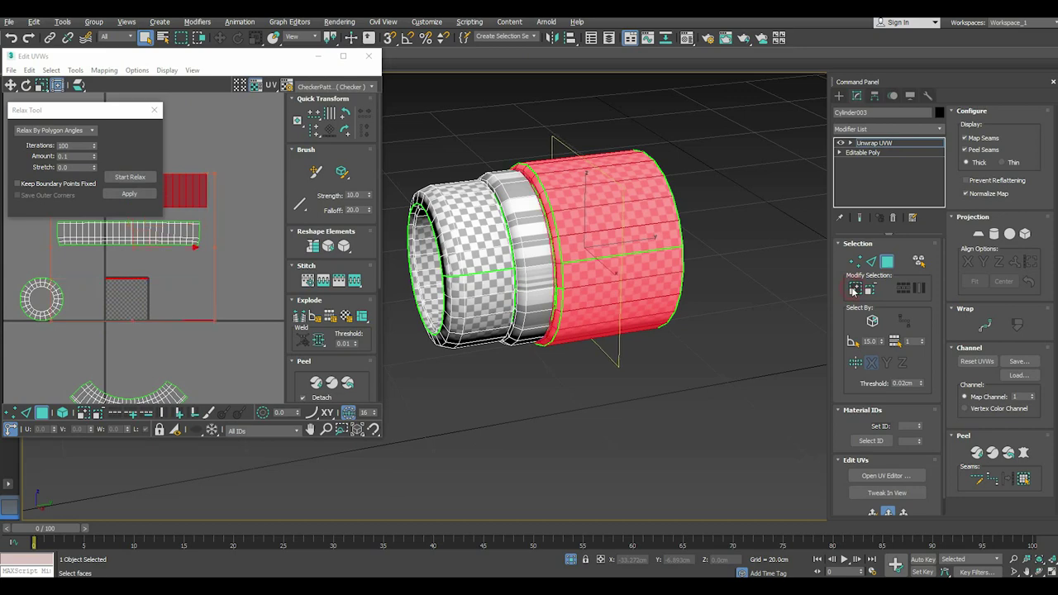
pyautogui.click(853, 289)
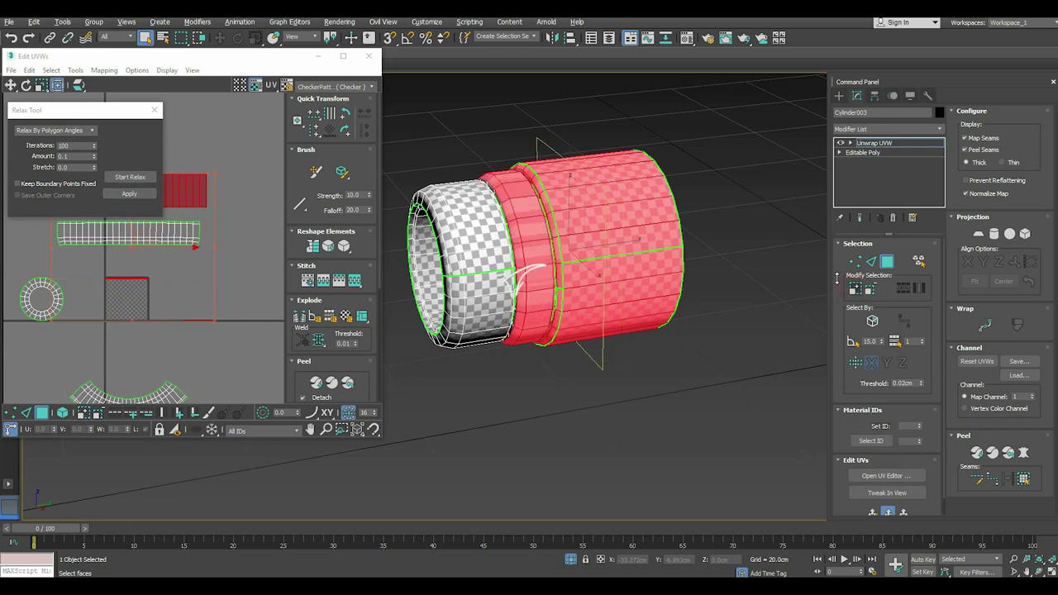
pyautogui.scroll(3, 529, 285)
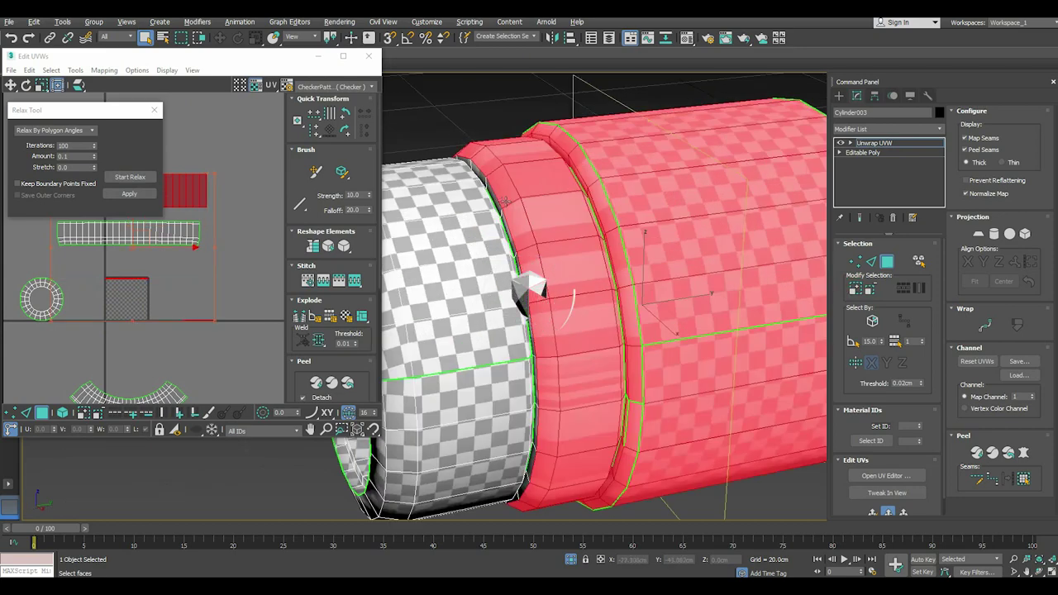
pyautogui.scroll(2, 529, 285)
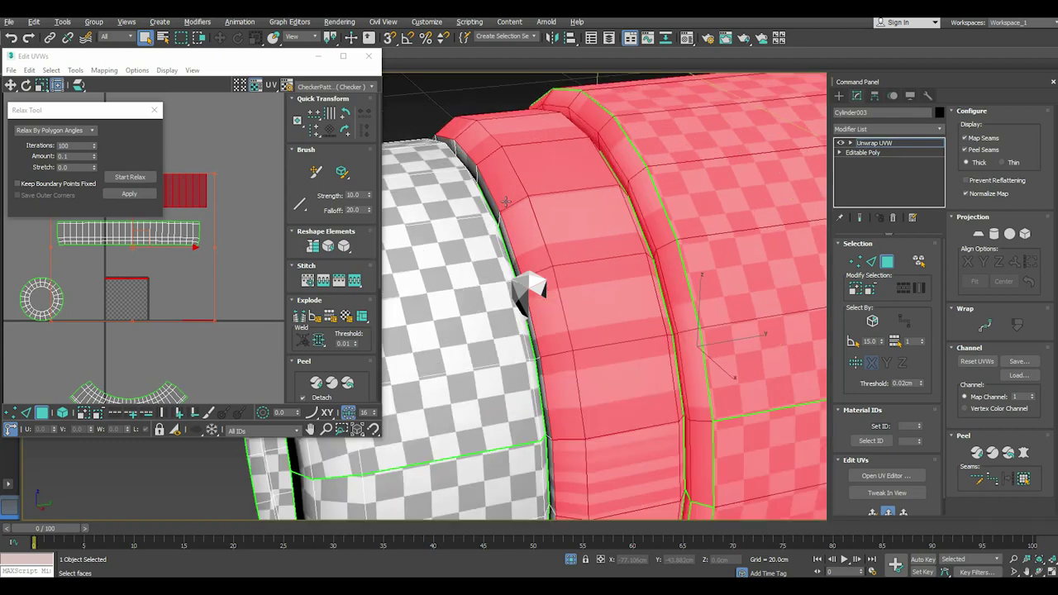
pyautogui.click(853, 292)
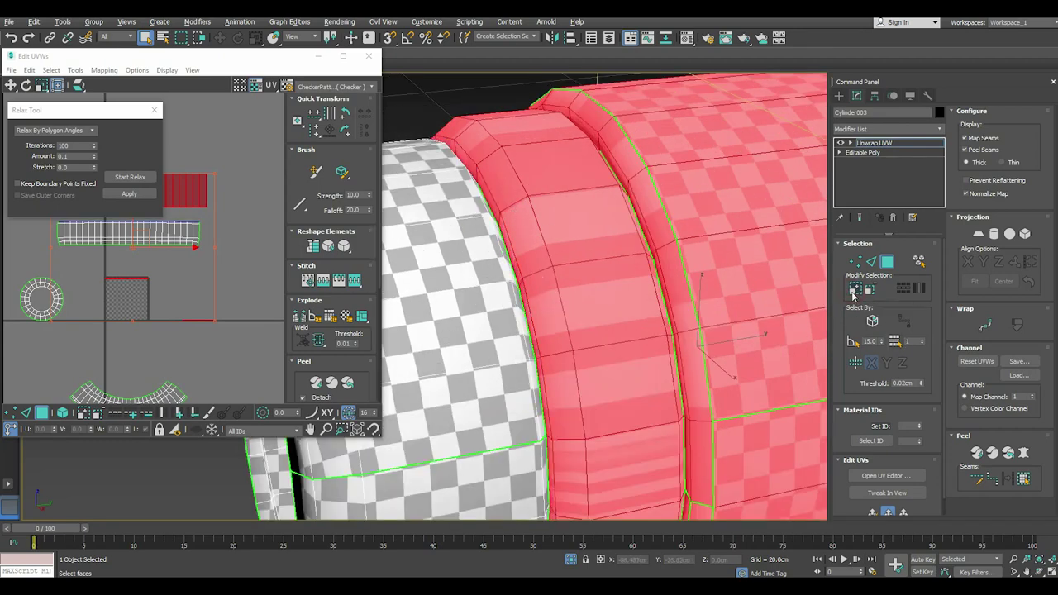
pyautogui.scroll(-2, 219, 295)
pyautogui.scroll(-2, 219, 296)
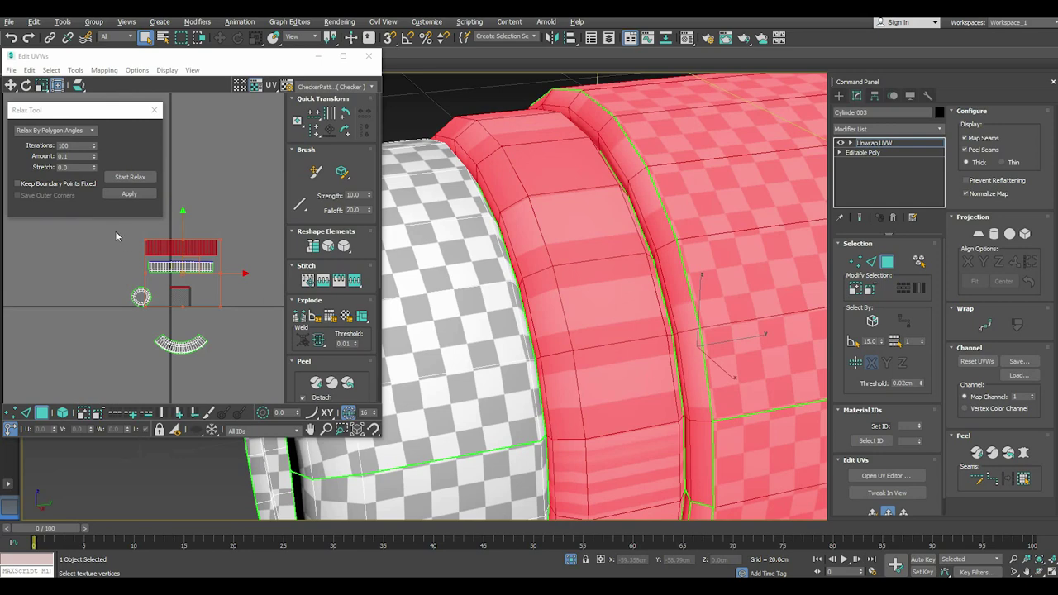
pyautogui.click(588, 288)
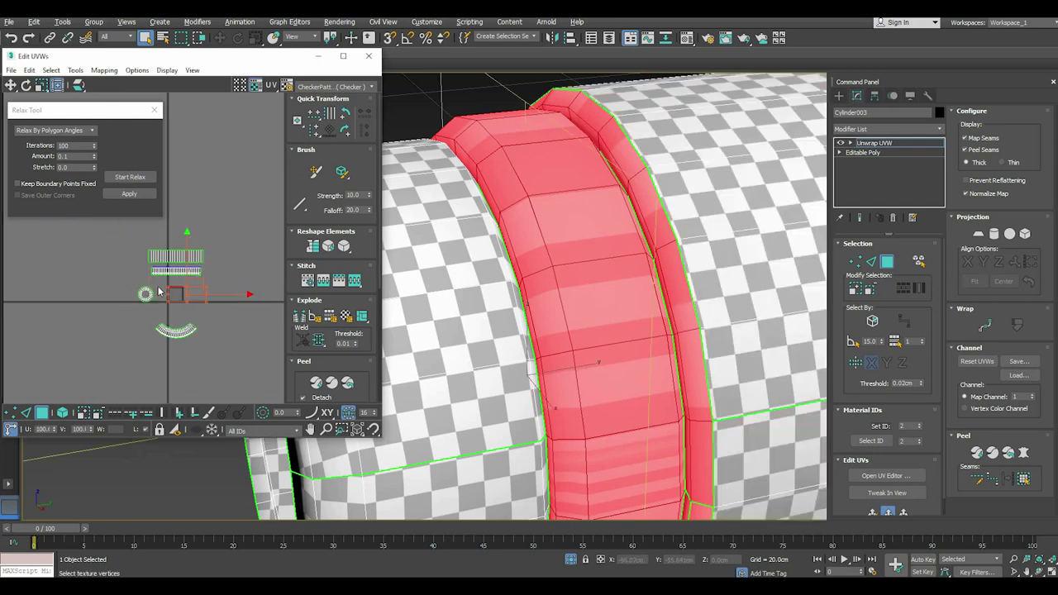
# Map the band with a Cylindrical projection and weld the island's open seam vertices
pyautogui.scroll(-2, 161, 285)
pyautogui.click(992, 235)
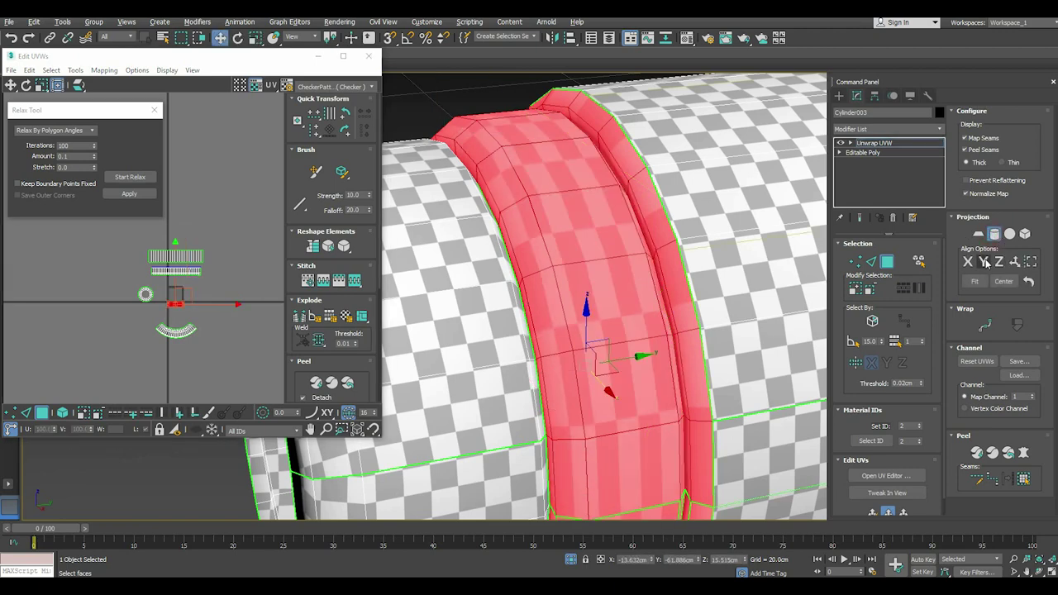
pyautogui.click(993, 234)
pyautogui.scroll(2, 196, 289)
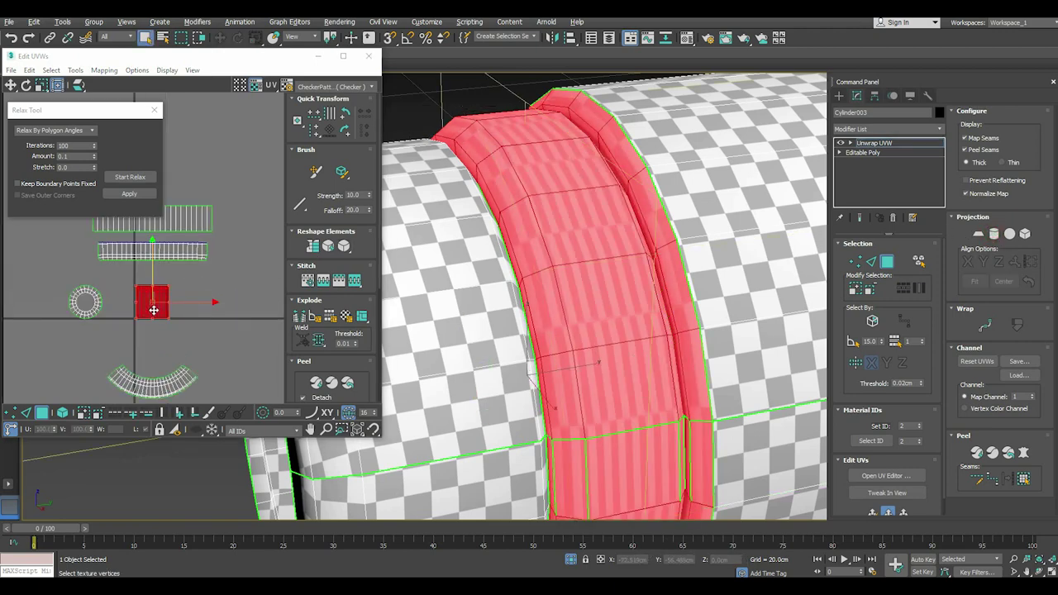
pyautogui.scroll(2, 197, 289)
pyautogui.click(8, 412)
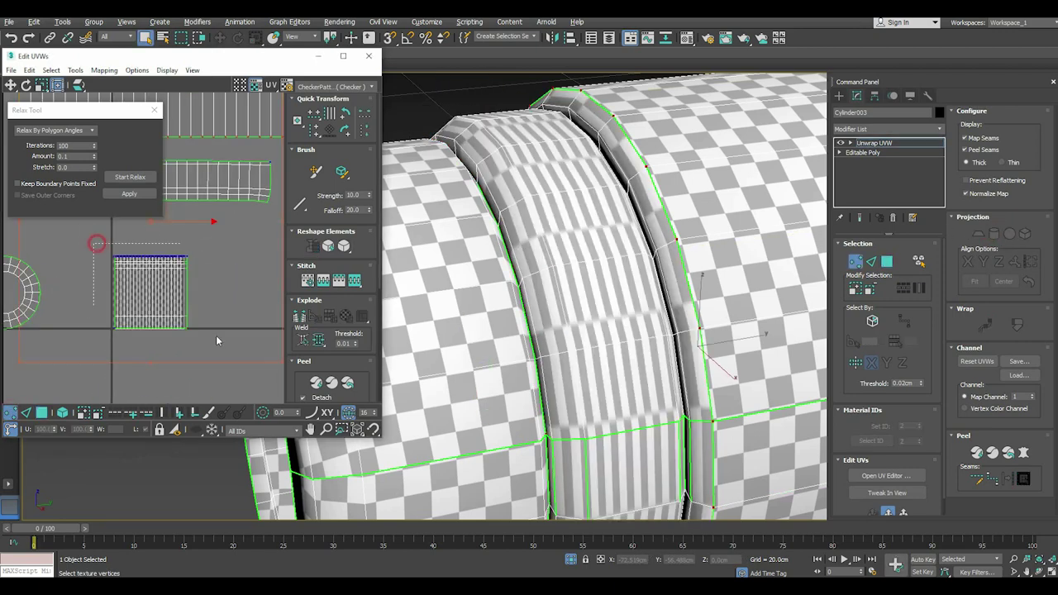
pyautogui.moveTo(25, 161); pyautogui.dragTo(196, 338)
pyautogui.scroll(2, 195, 339)
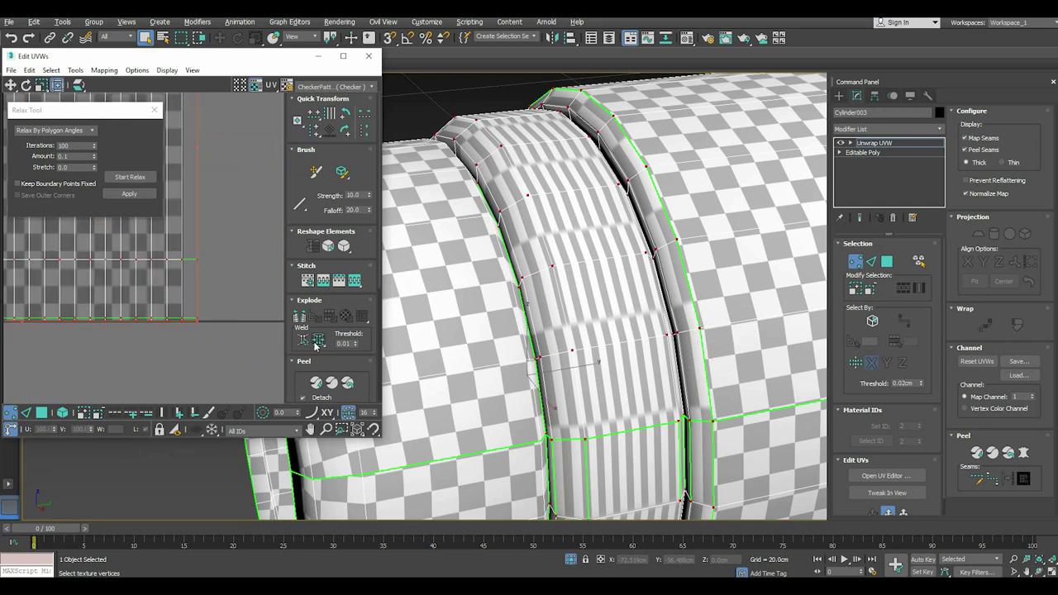
pyautogui.click(314, 345)
# Relax the band's UVs, flip the island vertically, and relax again until the strip is flat
pyautogui.click(45, 413)
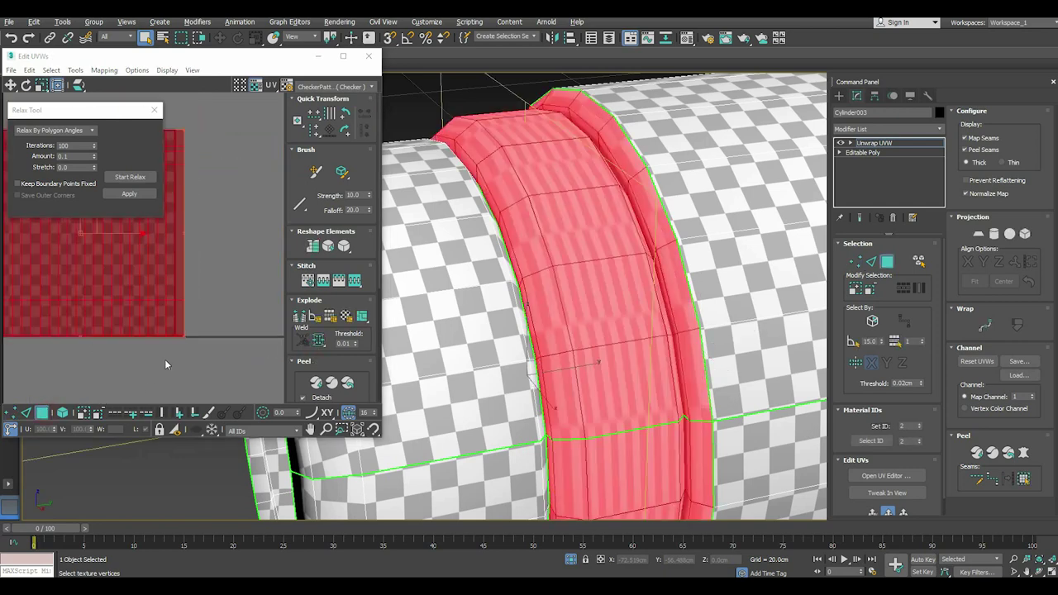
pyautogui.scroll(-3, 164, 358)
pyautogui.click(130, 177)
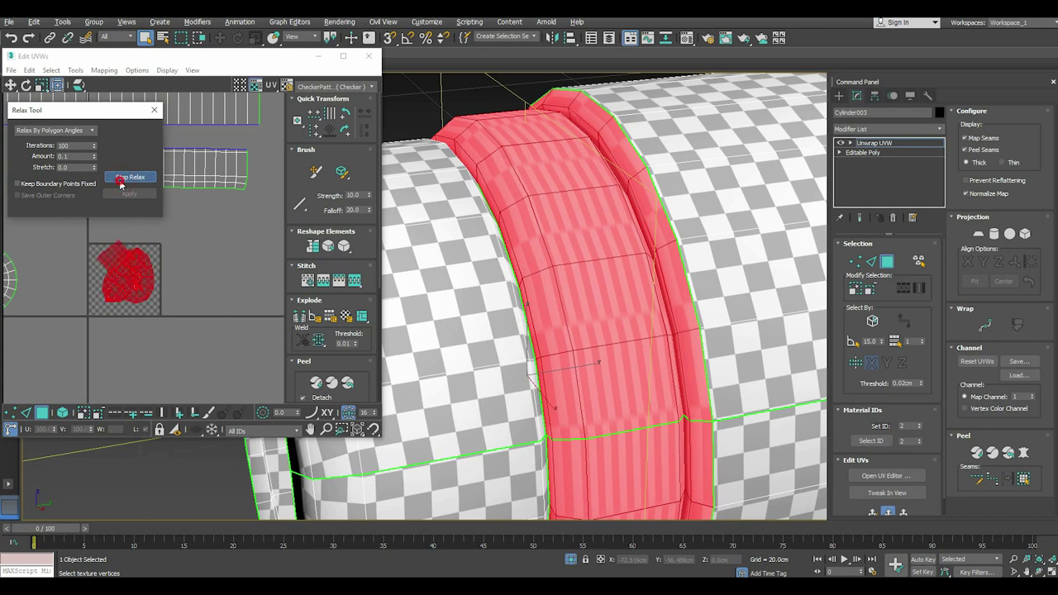
pyautogui.click(124, 177)
pyautogui.rightClick(120, 262)
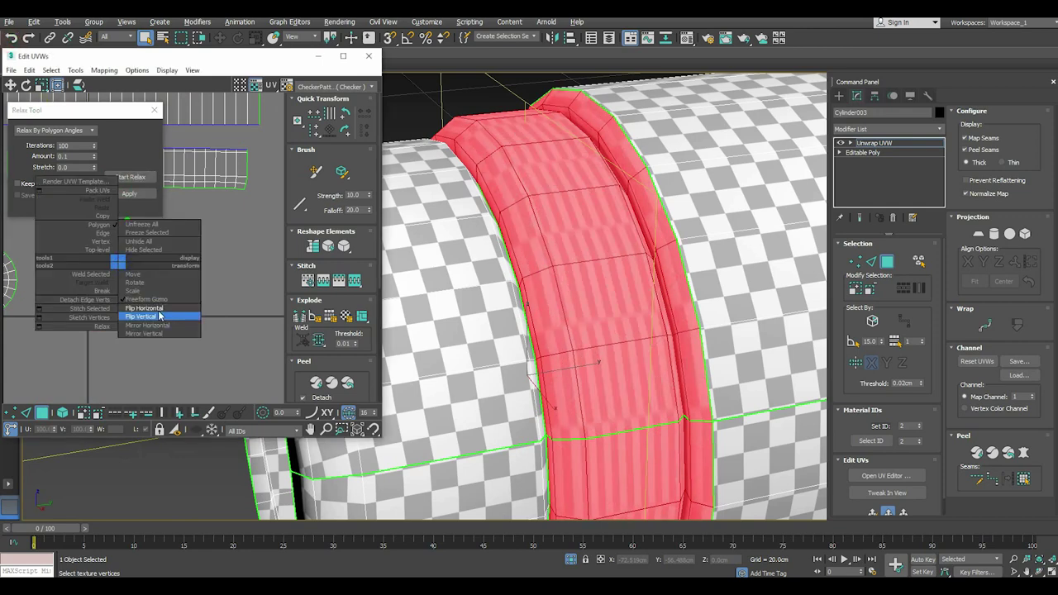
pyautogui.click(142, 315)
pyautogui.click(130, 177)
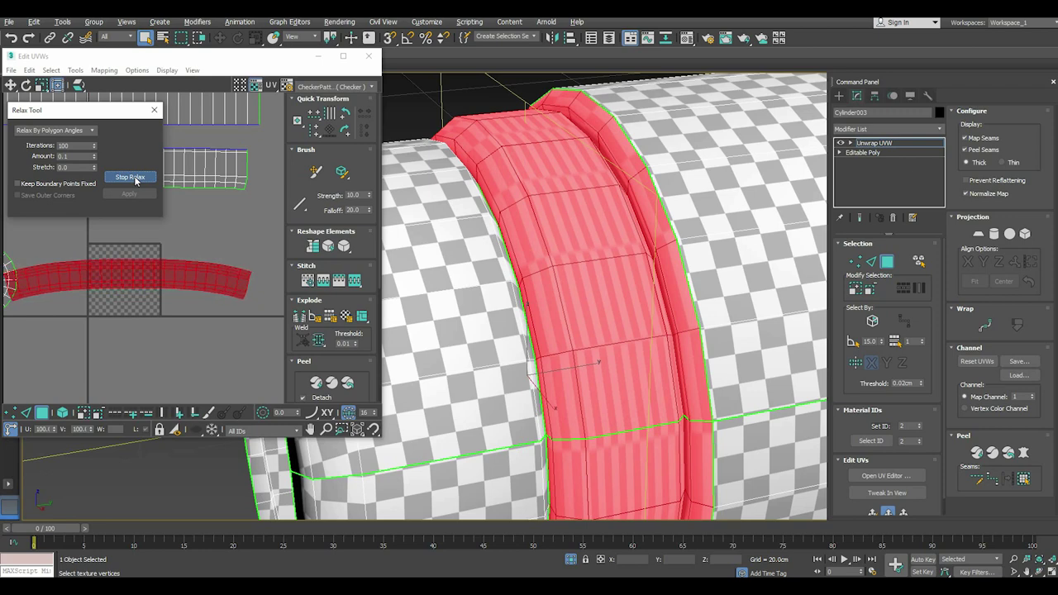
pyautogui.click(131, 176)
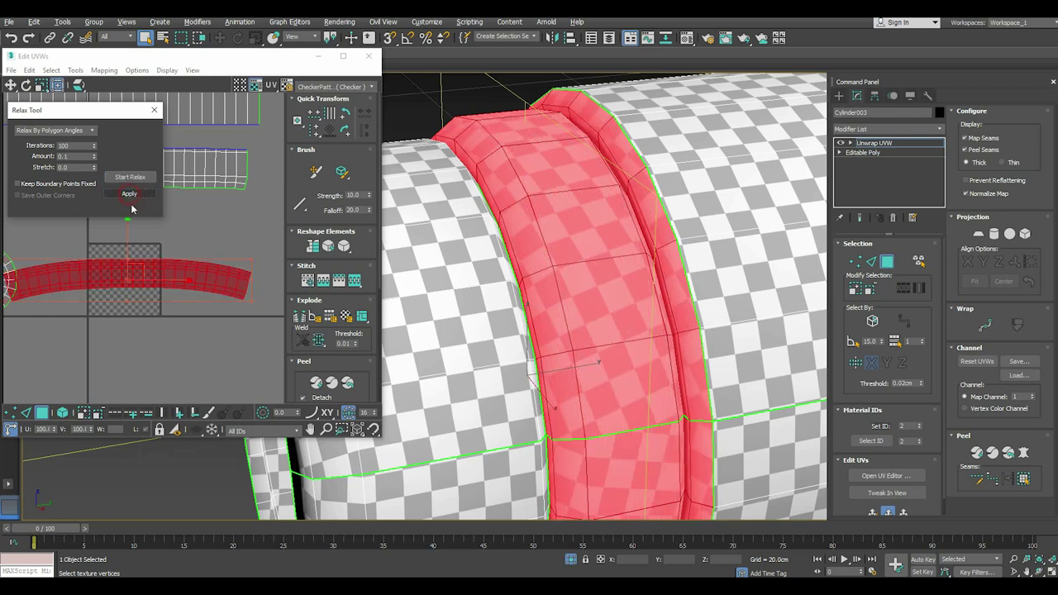
# Select all of the eyepiece's UV shells and pack them into the 0–1 square
pyautogui.scroll(-2, 135, 248)
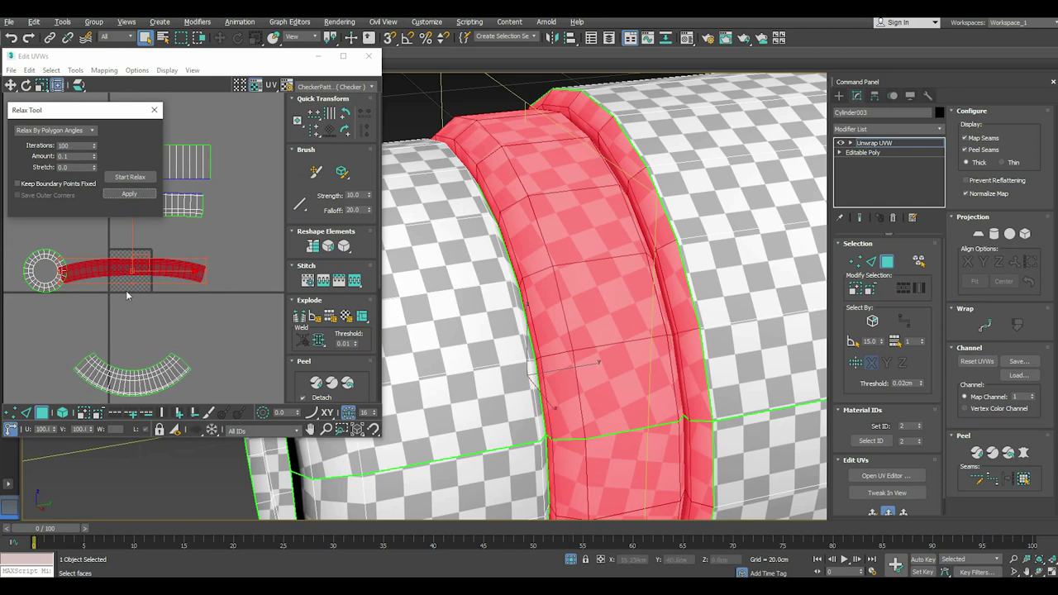
pyautogui.scroll(-3, 116, 317)
pyautogui.hotkey('ctrl', 'a')
pyautogui.press('z')
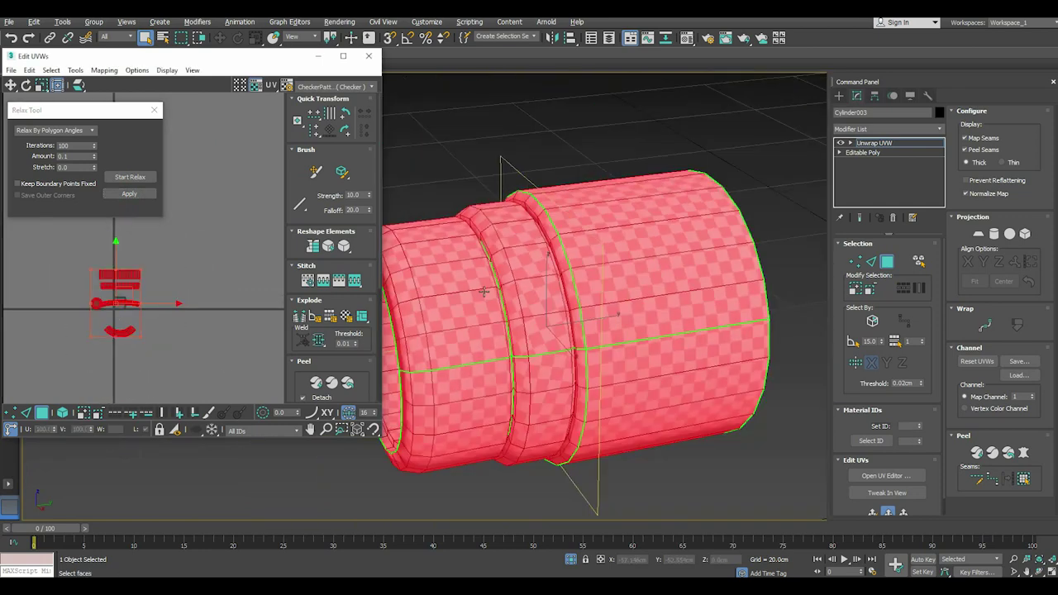
pyautogui.scroll(-2, 313, 340)
pyautogui.scroll(-1, 314, 341)
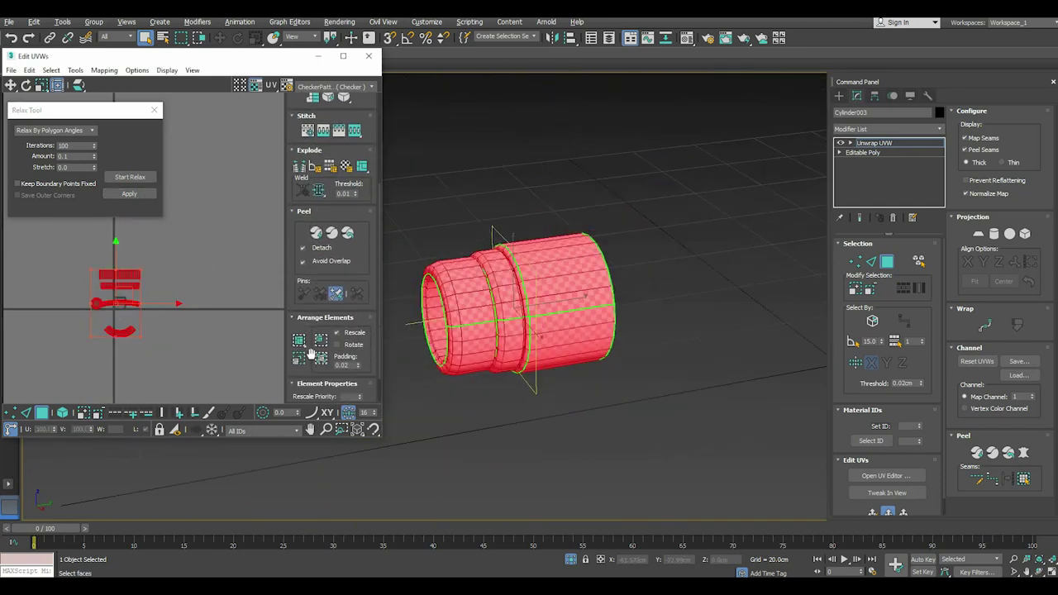
pyautogui.click(299, 357)
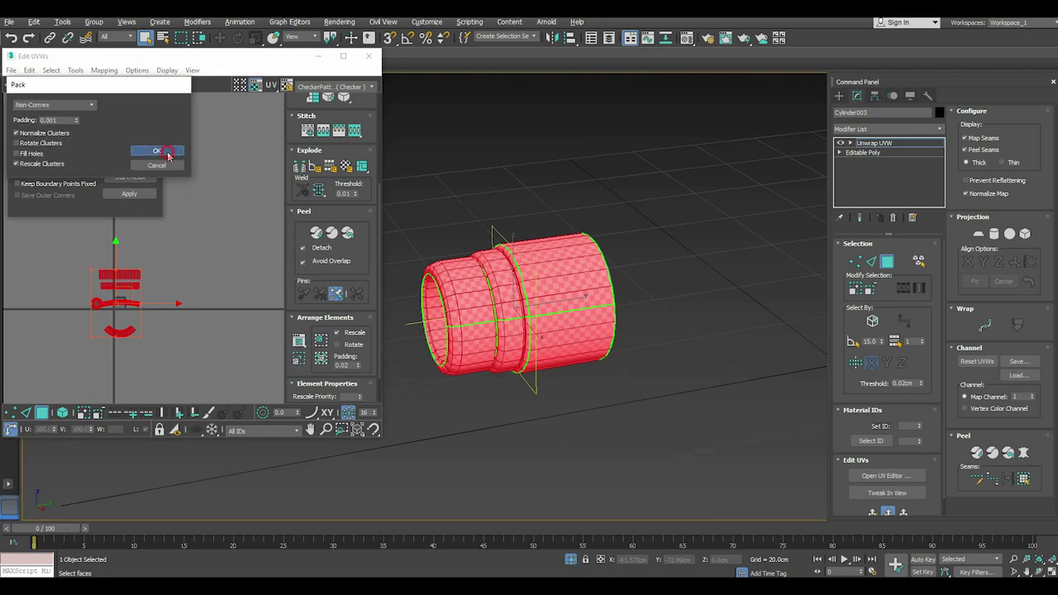
pyautogui.click(157, 151)
pyautogui.scroll(3, 107, 317)
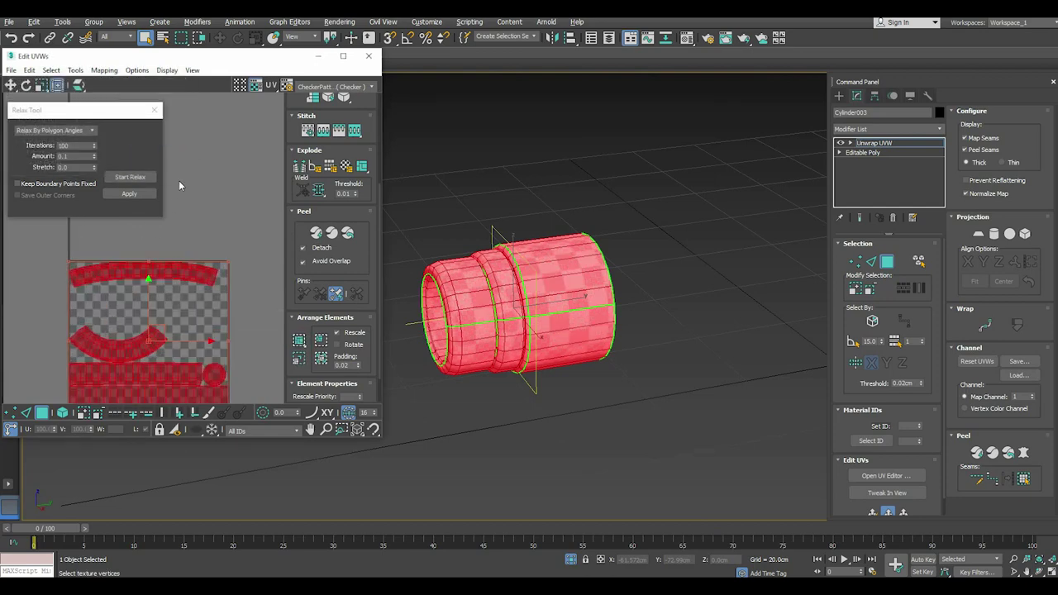
pyautogui.click(153, 110)
# Close the UV editor, exit face level, and show the whole binocular again
pyautogui.click(367, 56)
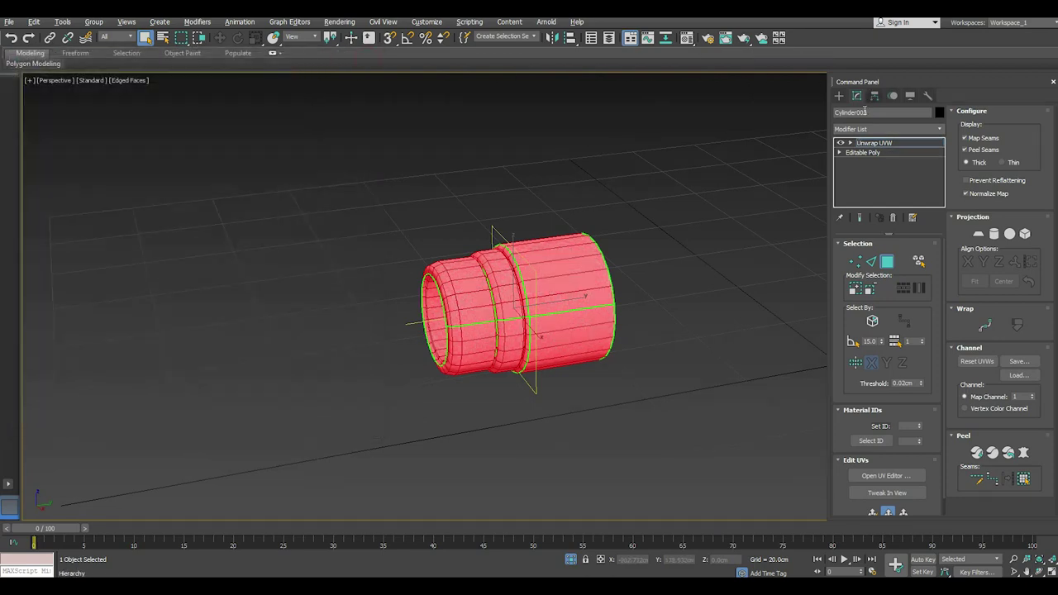
pyautogui.click(870, 144)
pyautogui.click(220, 38)
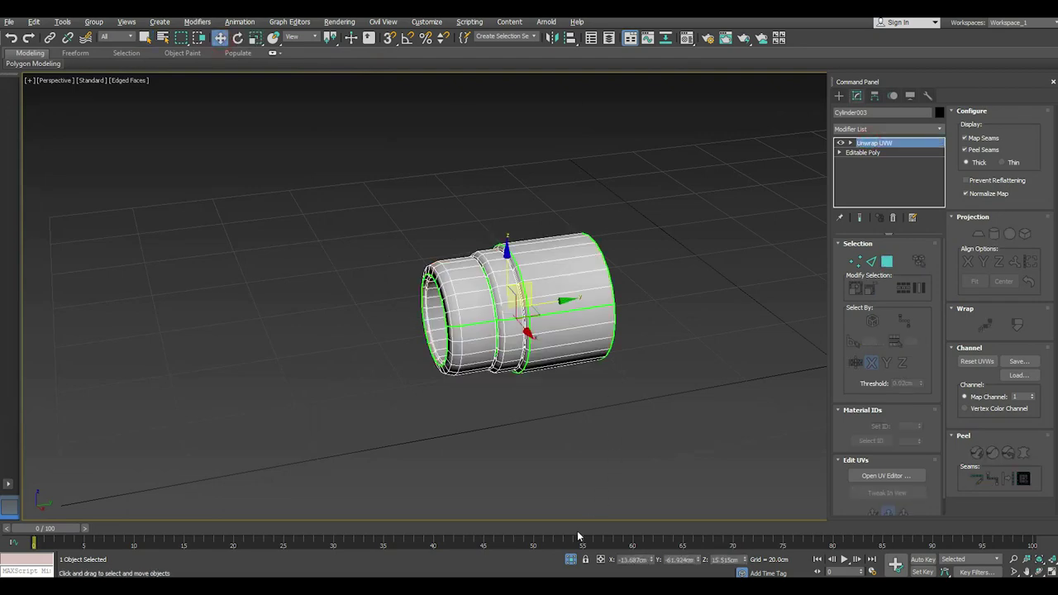
pyautogui.click(569, 561)
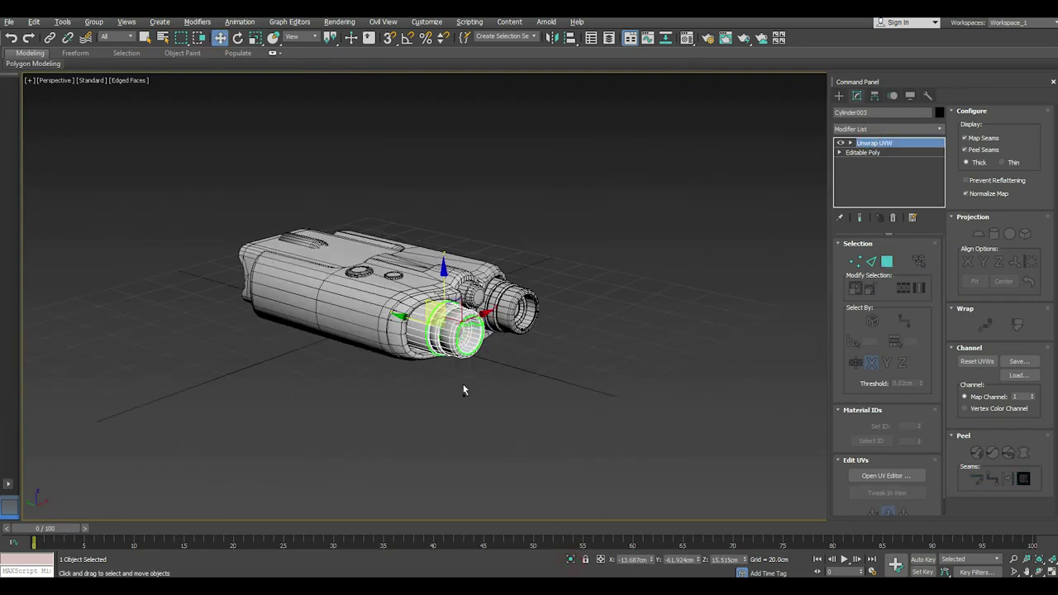
# Select the outer frame piece Object001 and isolate it
pyautogui.moveTo(462, 390)
pyautogui.keyDown('alt'); pyautogui.mouseDown(button='middle')
pyautogui.moveTo(578, 389)
pyautogui.moveTo(524, 432)
pyautogui.moveTo(444, 414)
pyautogui.moveTo(453, 396)
pyautogui.moveTo(418, 334)
pyautogui.mouseUp(button='middle'); pyautogui.keyUp('alt')
pyautogui.click(417, 334)
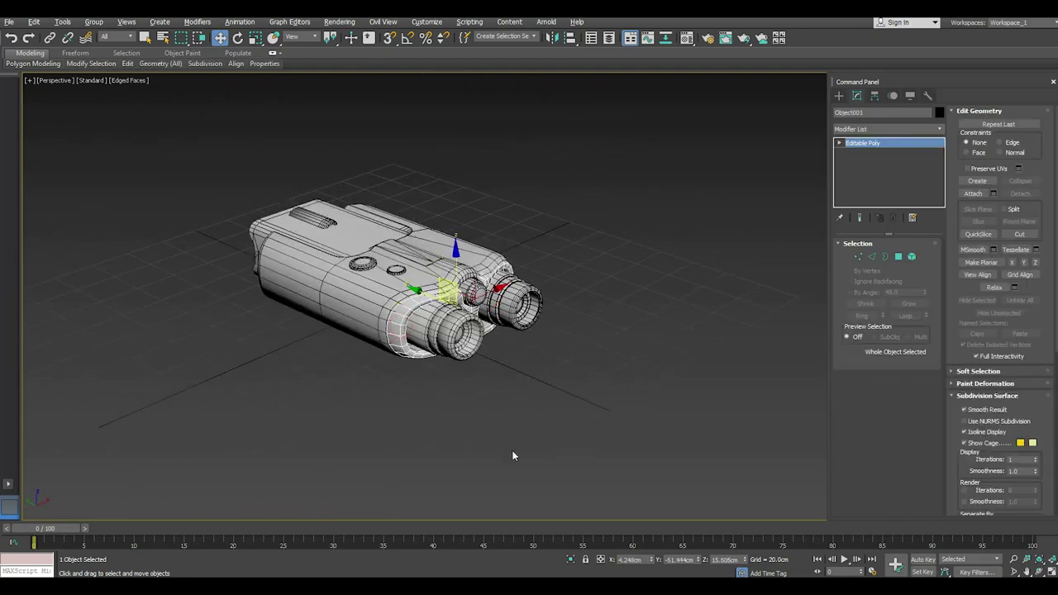
pyautogui.click(574, 559)
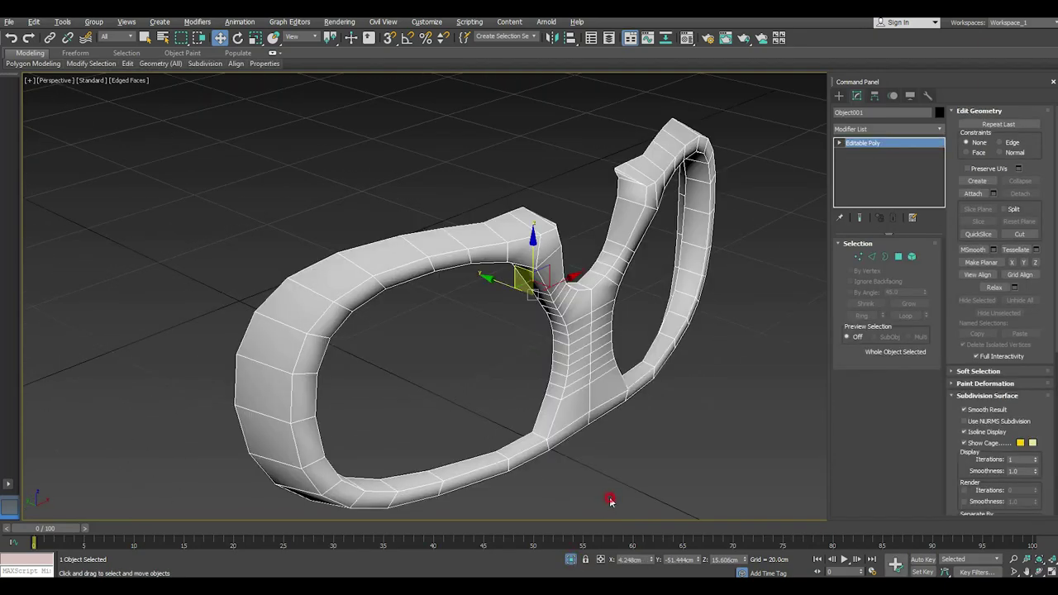
pyautogui.click(610, 500)
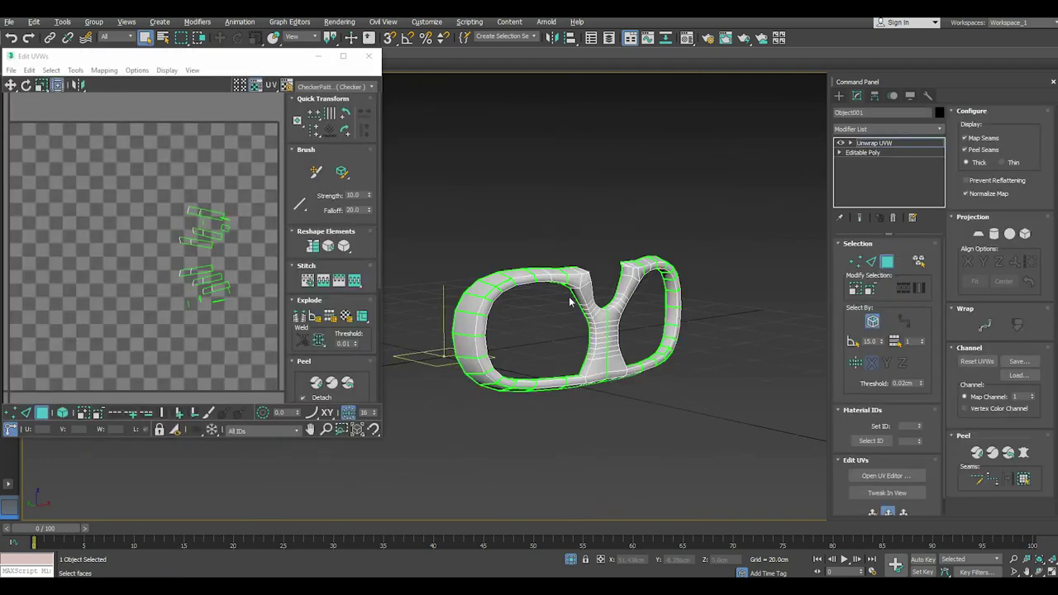
# Select all of the frame's faces and give them a planar projection aligned to Y
pyautogui.hotkey('ctrl', 'a')
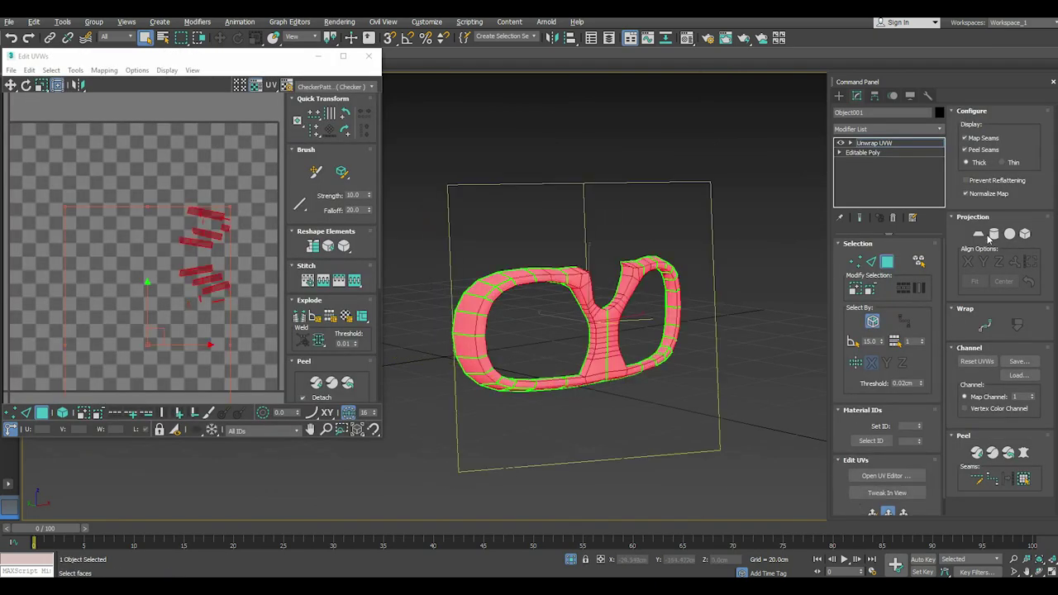
pyautogui.click(868, 514)
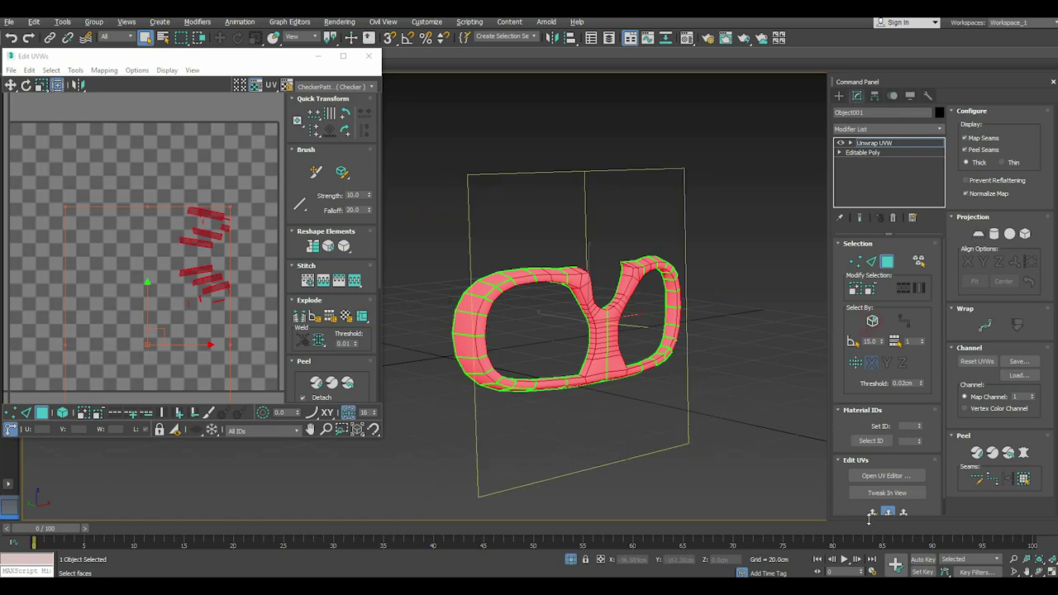
pyautogui.click(976, 235)
pyautogui.click(984, 261)
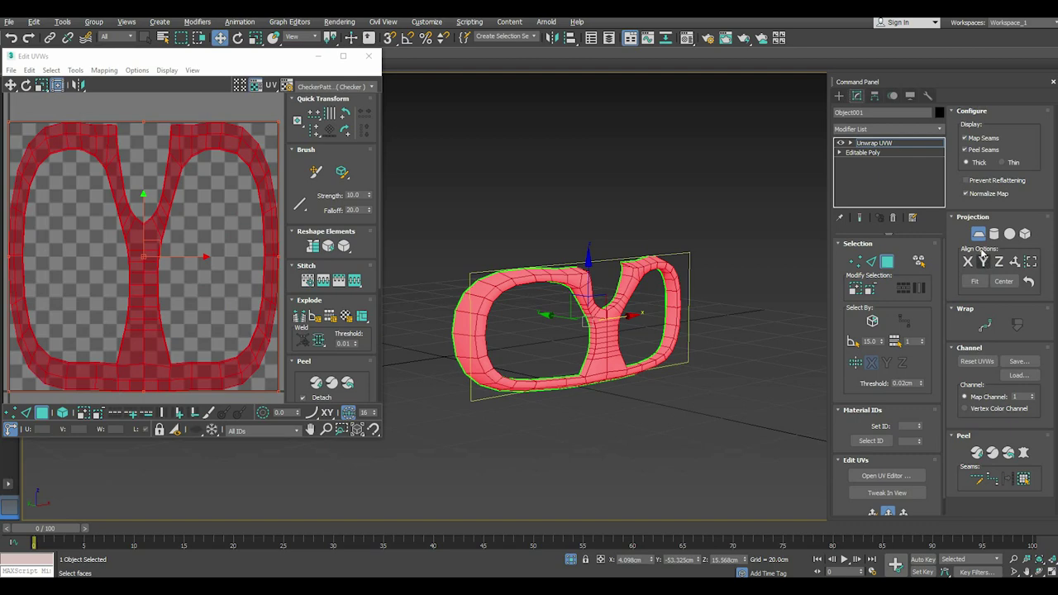
pyautogui.click(978, 234)
# Show the UV_Checker background, then open Pelt Map and start the pelt stretch
pyautogui.click(305, 86)
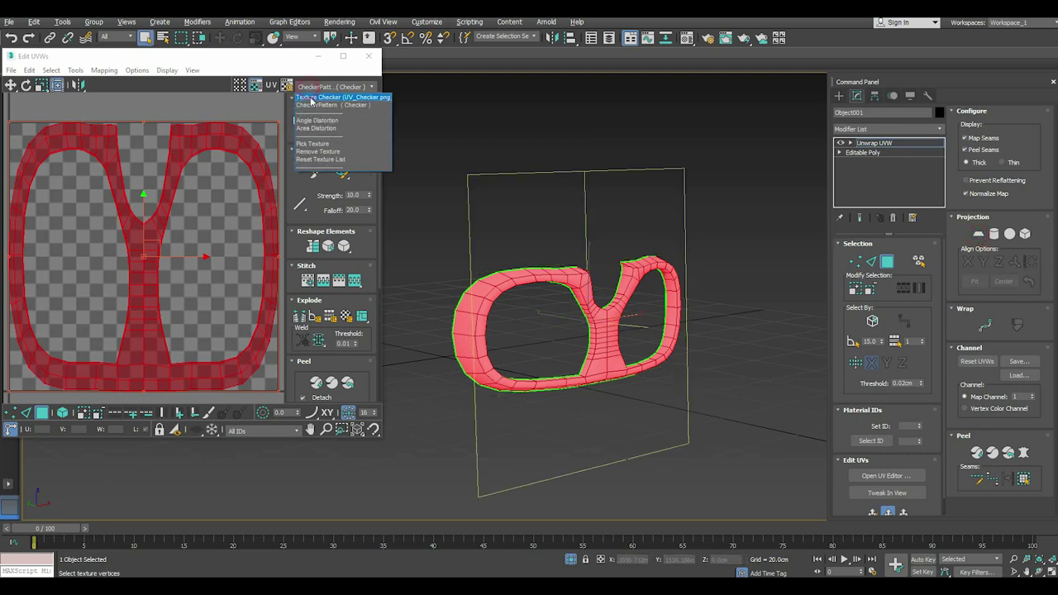
pyautogui.click(307, 96)
pyautogui.click(308, 86)
pyautogui.click(309, 103)
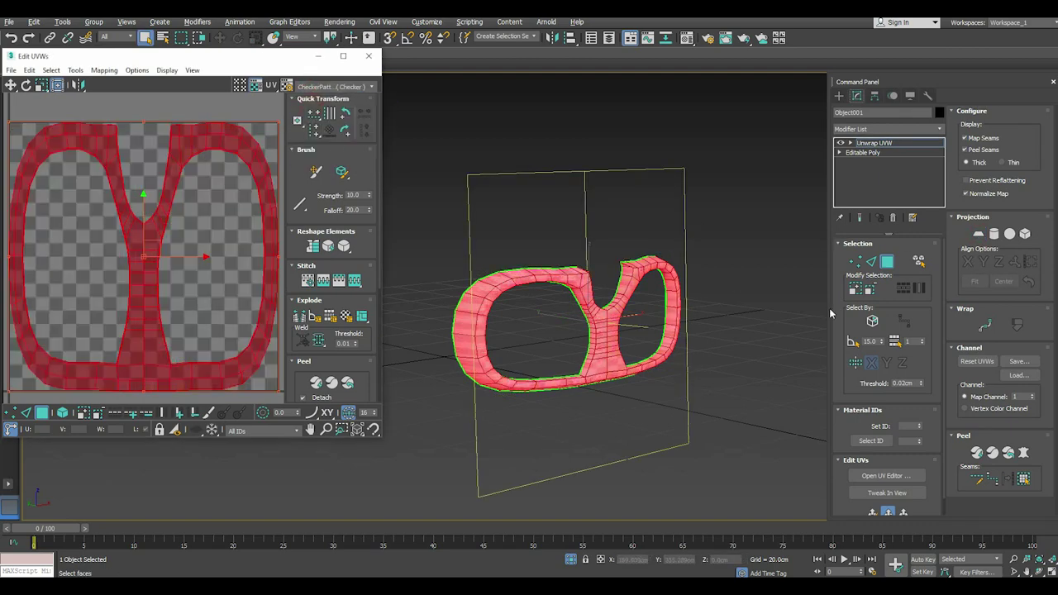
pyautogui.click(1022, 452)
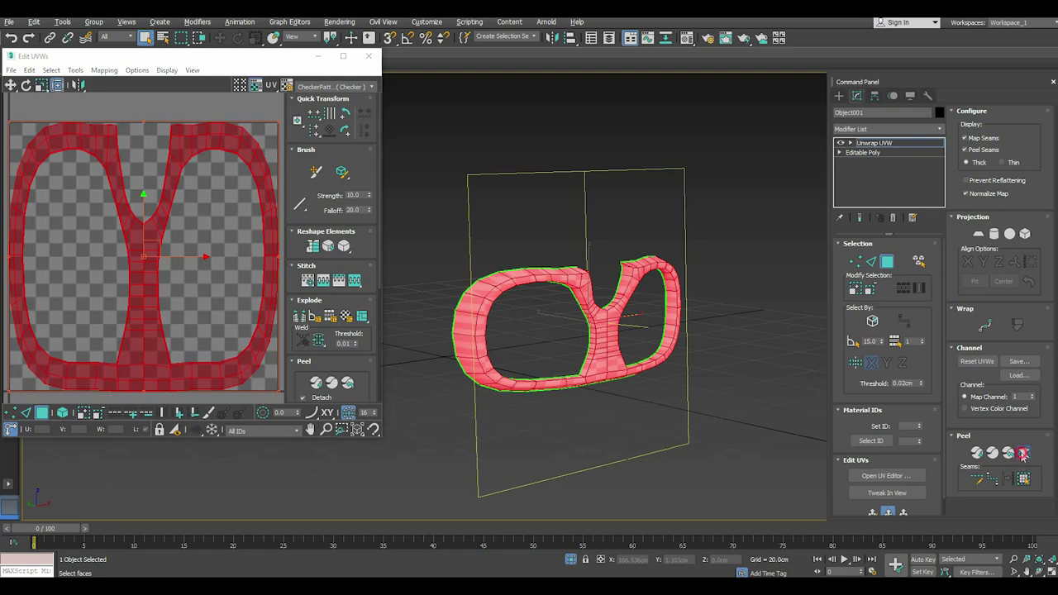
pyautogui.click(505, 183)
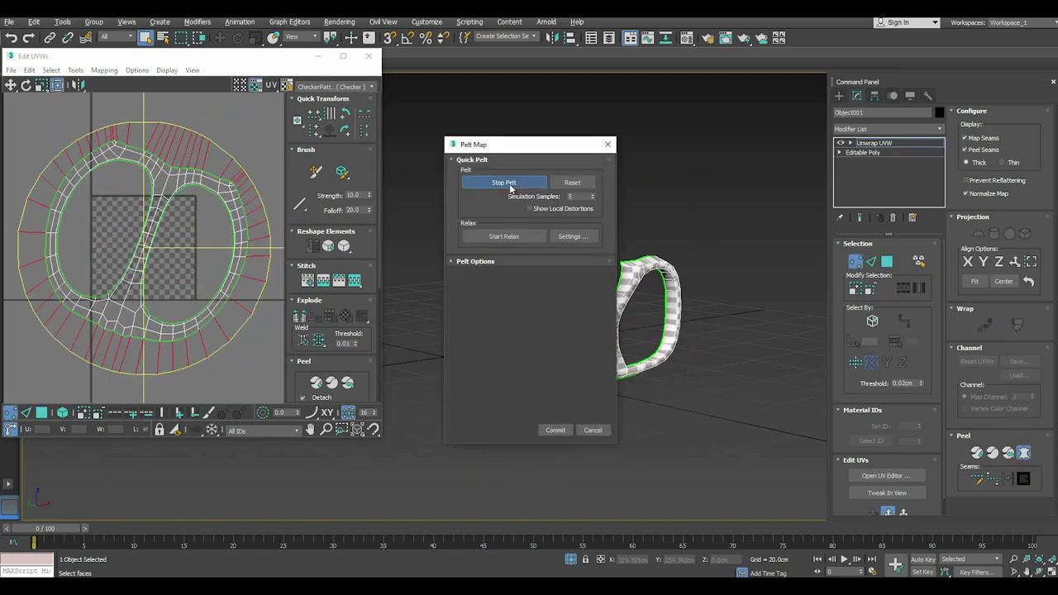
# Stop and commit the pelt, then relax the UV shell and apply the result
pyautogui.click(509, 184)
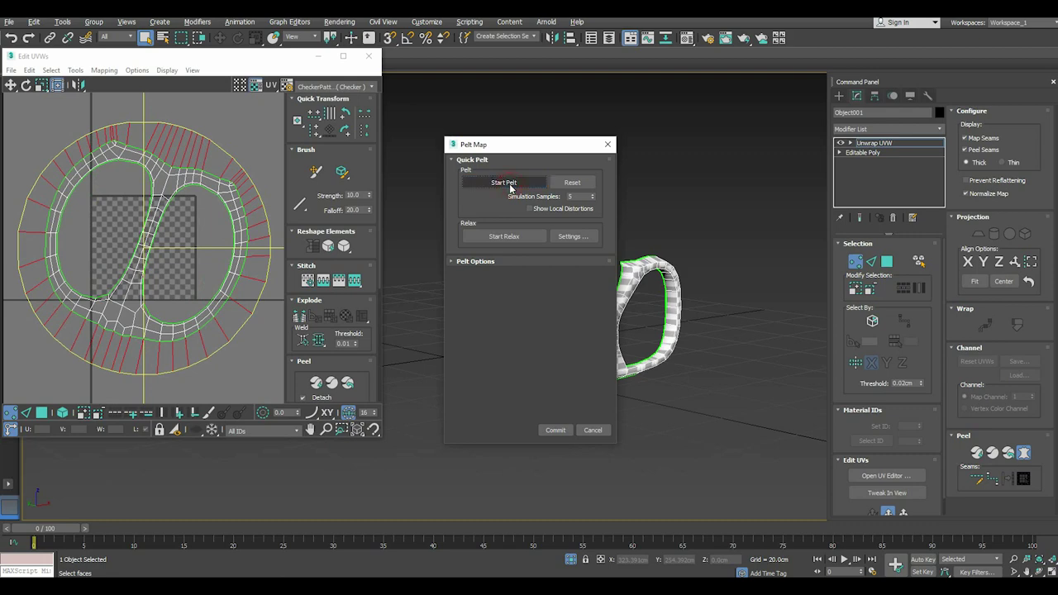
pyautogui.click(554, 430)
pyautogui.scroll(5, 609, 335)
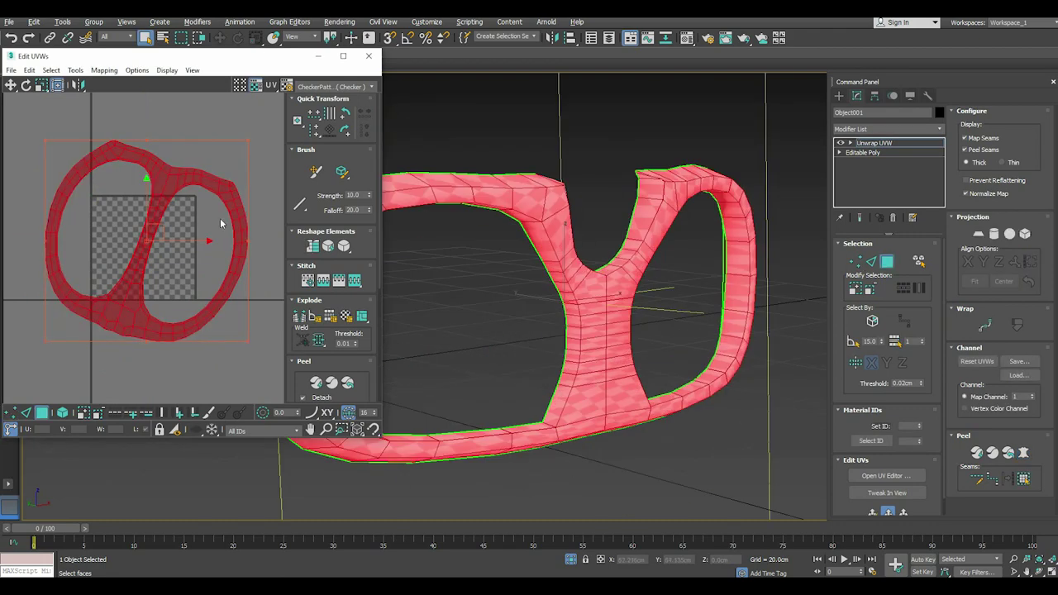
pyautogui.click(75, 70)
pyautogui.click(116, 257)
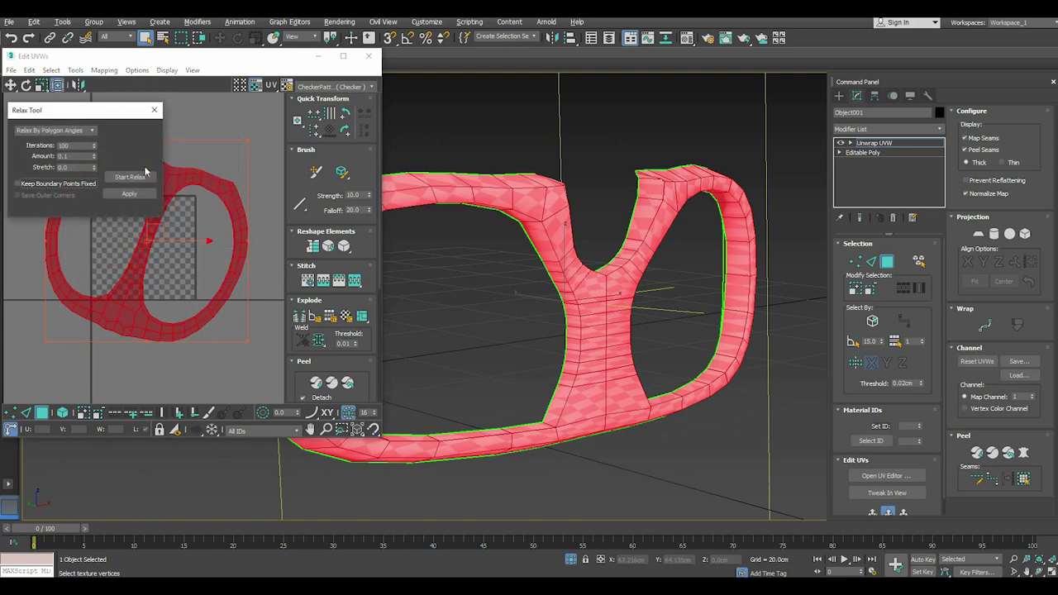
pyautogui.click(129, 177)
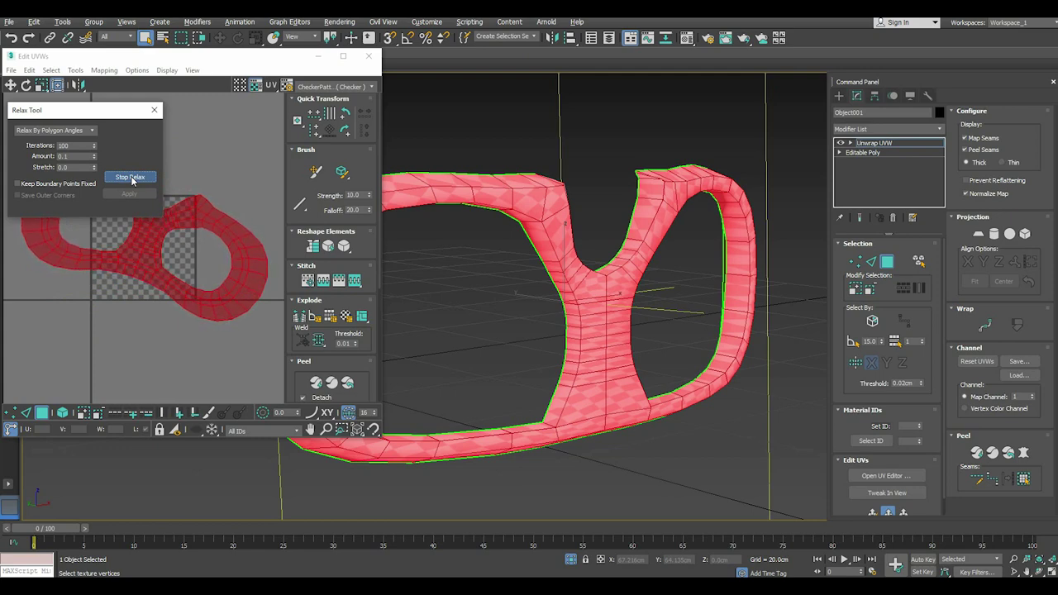
pyautogui.click(130, 177)
pyautogui.click(130, 193)
# Rotate the shell upright, pack it into the texture square, and close the UV editor
pyautogui.scroll(-3, 174, 329)
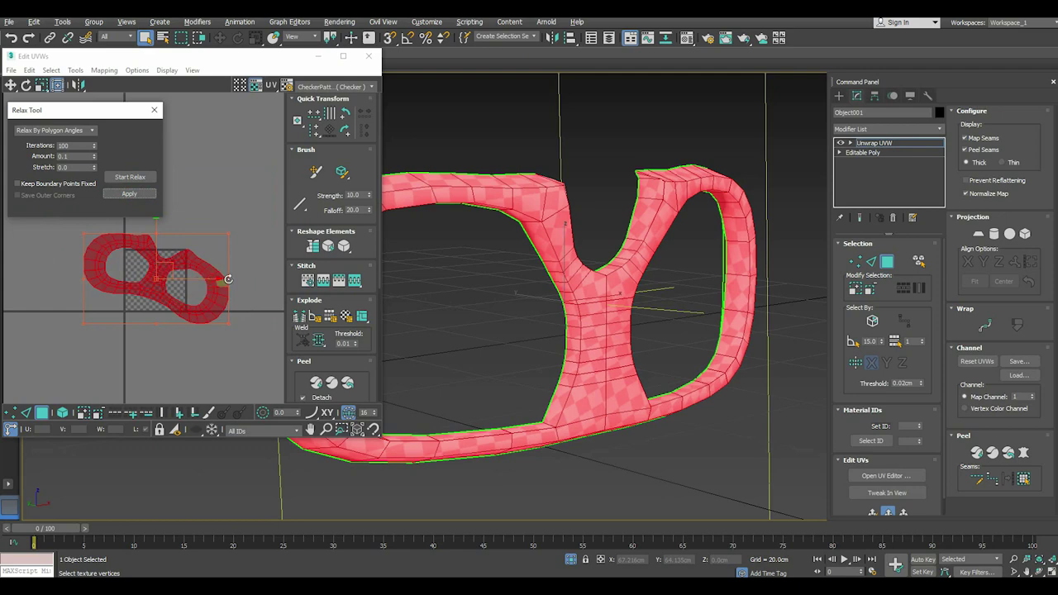
pyautogui.moveTo(223, 279); pyautogui.dragTo(229, 260)
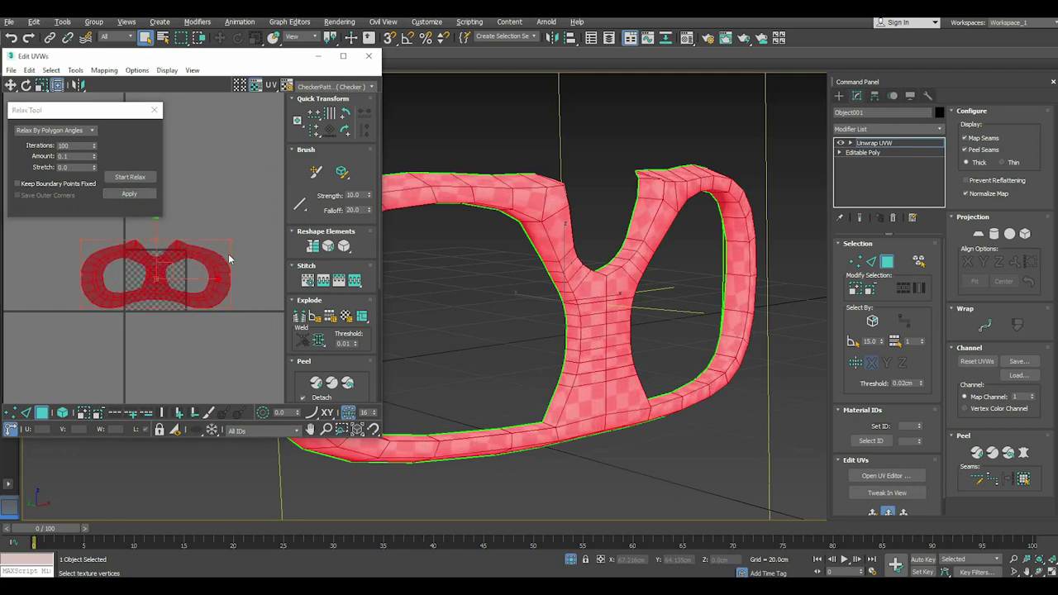
pyautogui.click(160, 111)
pyautogui.scroll(-2, 304, 330)
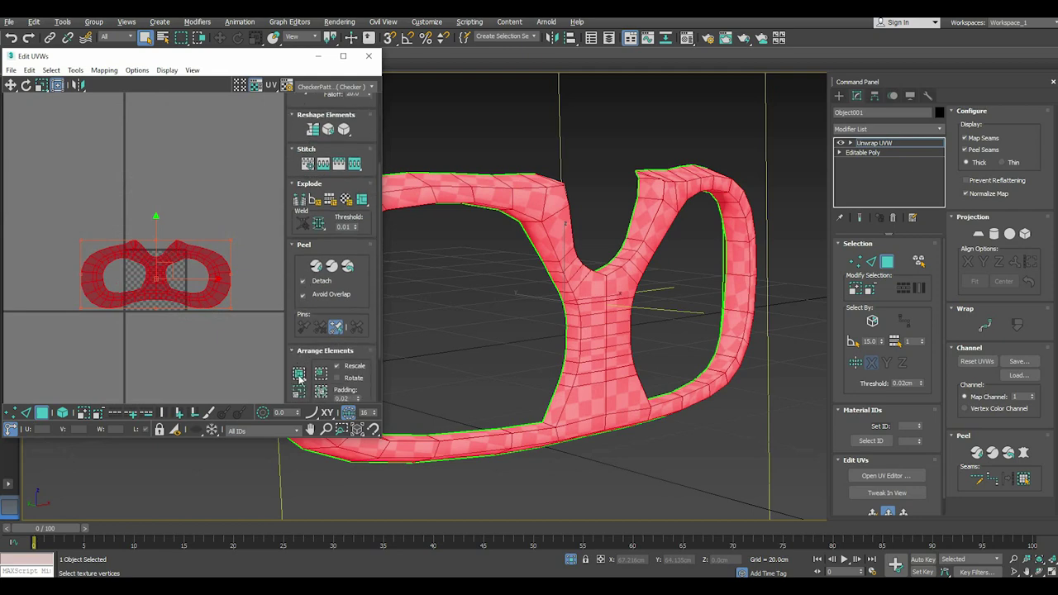
pyautogui.click(298, 373)
pyautogui.click(256, 322)
pyautogui.click(367, 57)
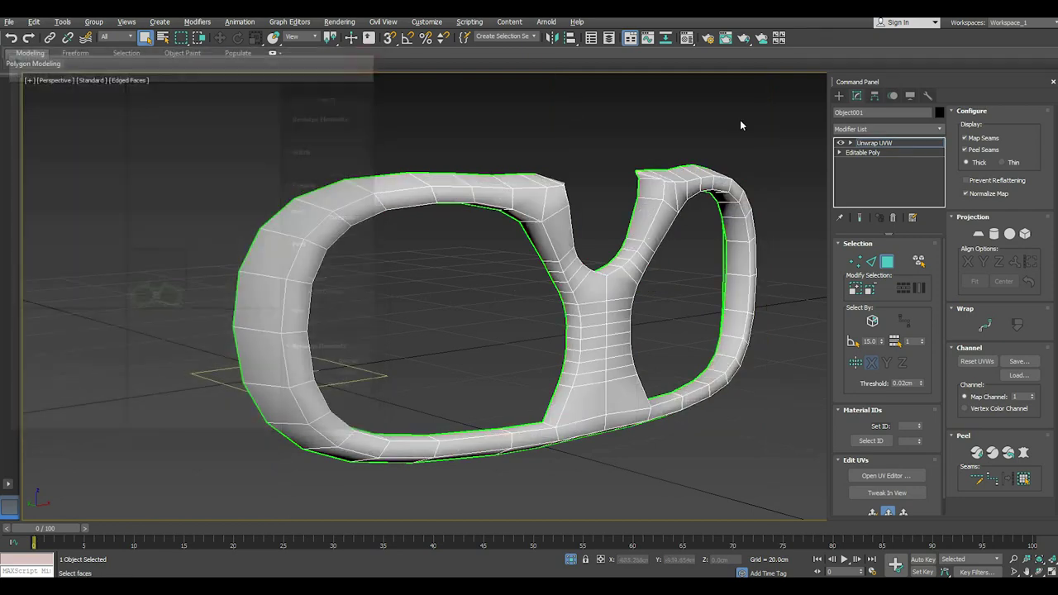
# Exit face editing, unhide the model, and isolate only the top housing box Box003
pyautogui.click(906, 146)
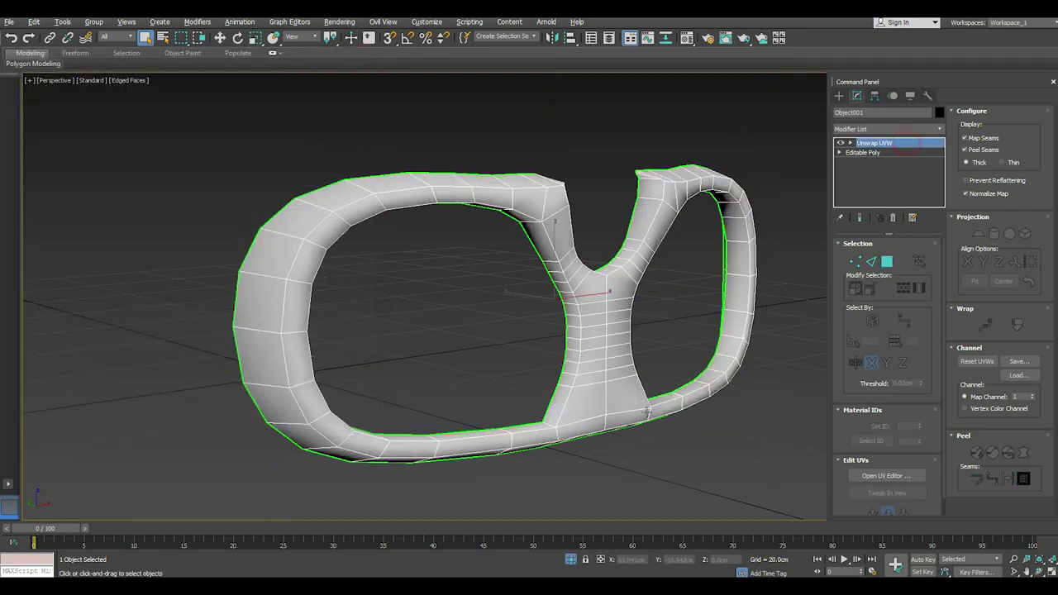
pyautogui.click(572, 560)
pyautogui.click(220, 38)
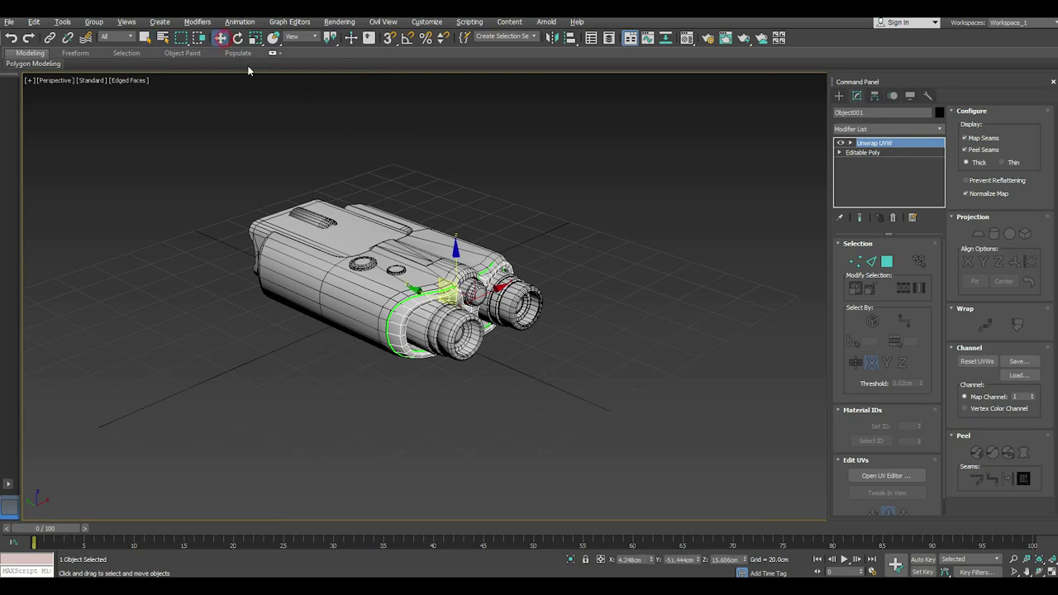
pyautogui.press('z')
pyautogui.scroll(-3, 487, 281)
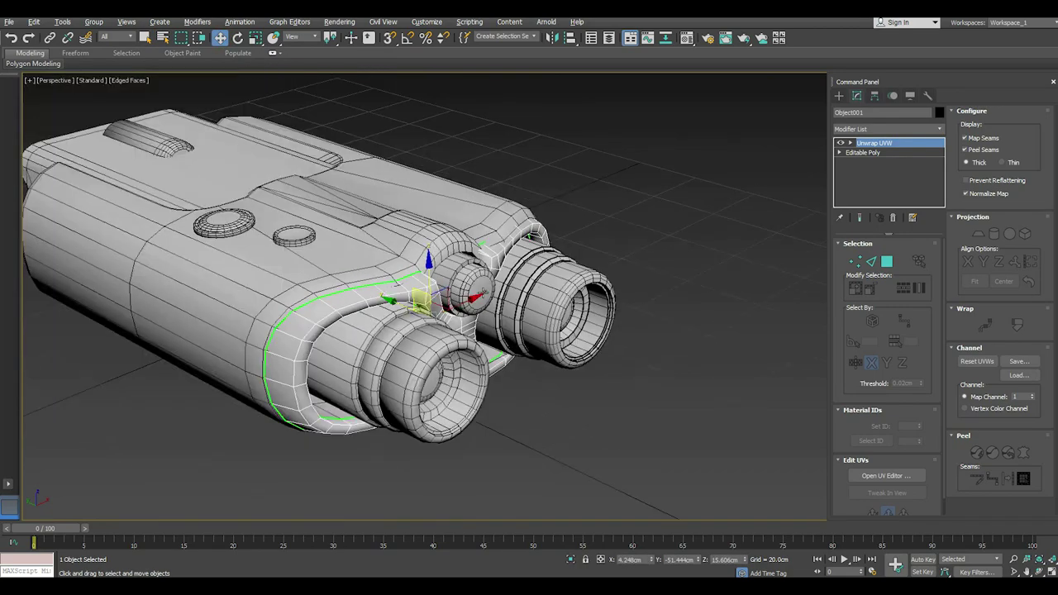
pyautogui.scroll(-2, 495, 291)
pyautogui.click(323, 221)
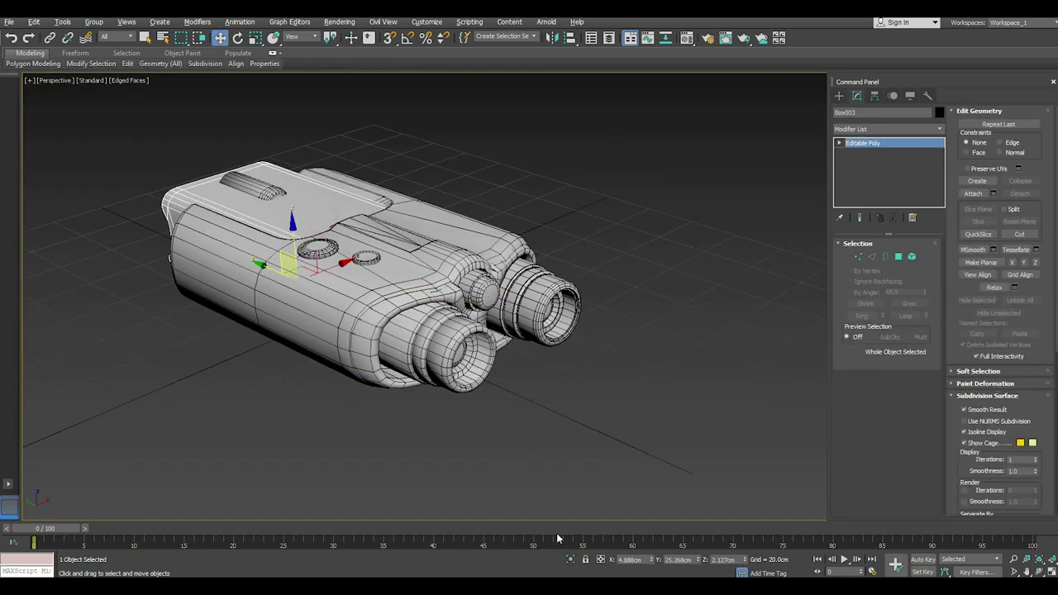
pyautogui.click(570, 560)
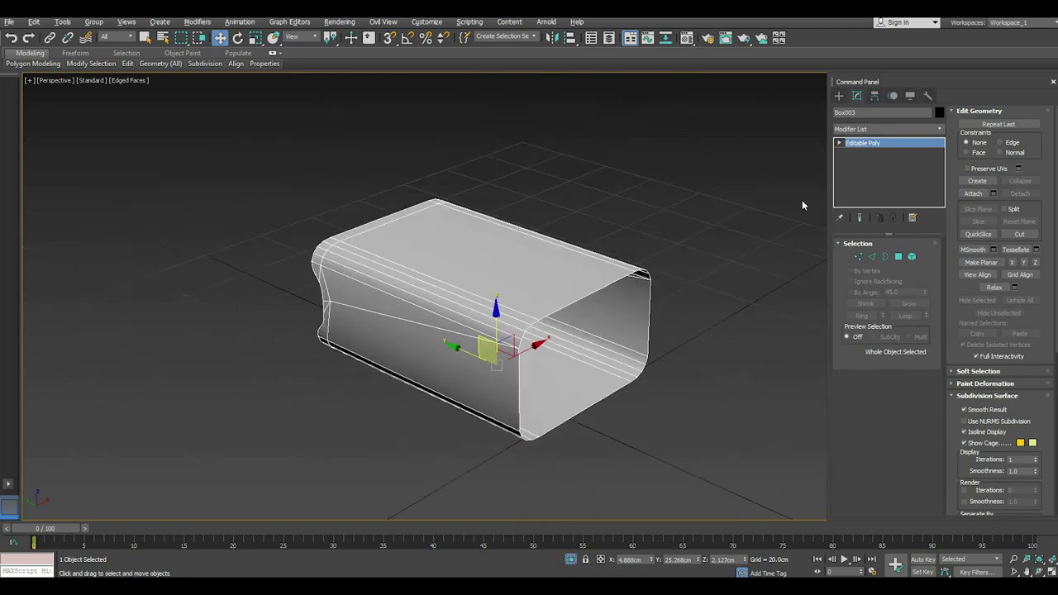
# Add an Unwrap UVW modifier to the housing from the Modifier List
pyautogui.click(919, 131)
pyautogui.scroll(-15, 880, 413)
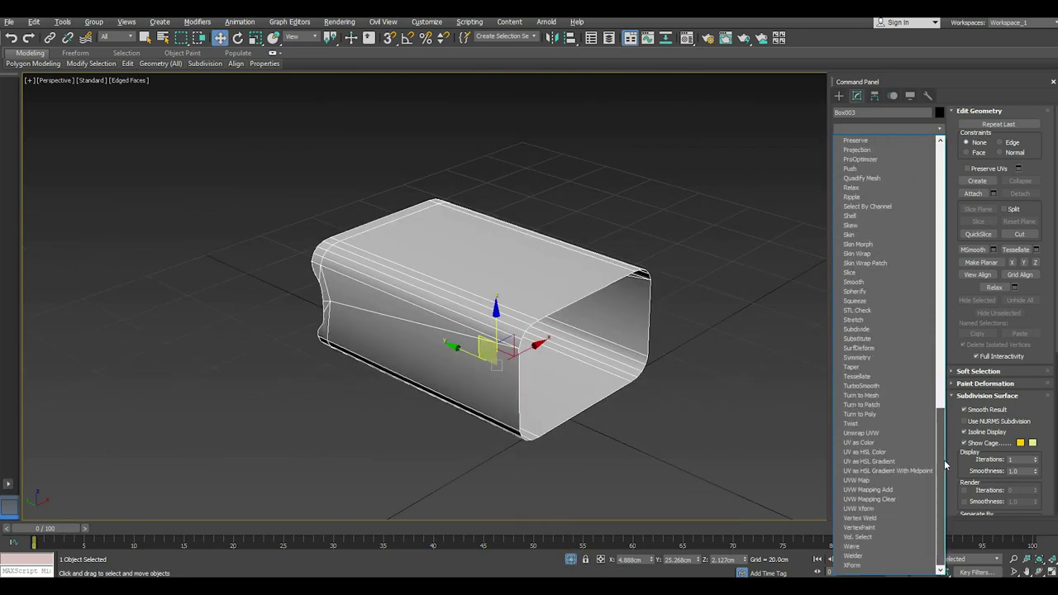
pyautogui.click(874, 433)
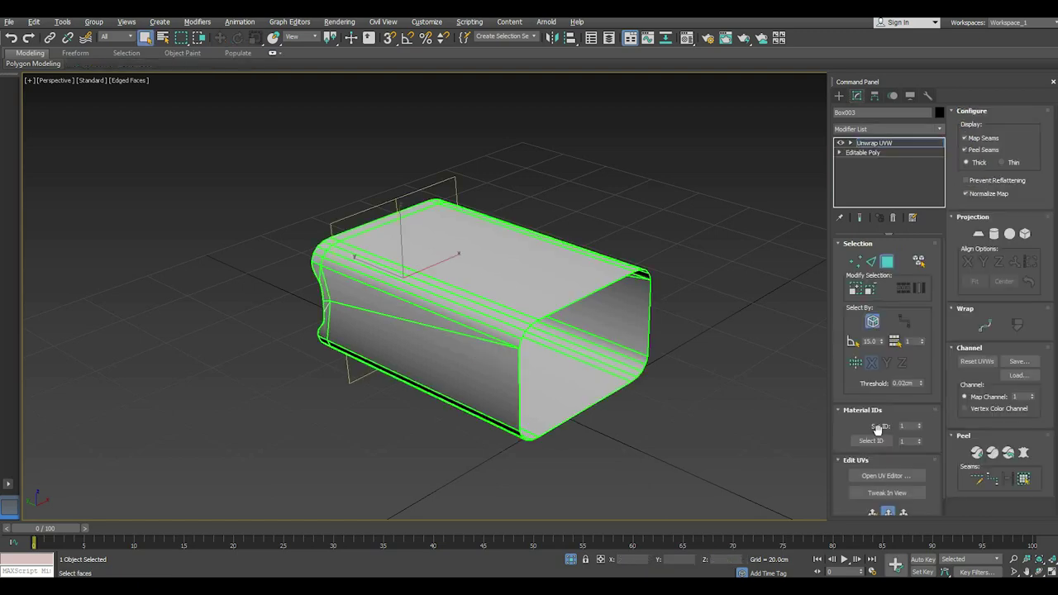
# Open the UV editor and move all existing UVs aside to the right
pyautogui.click(871, 475)
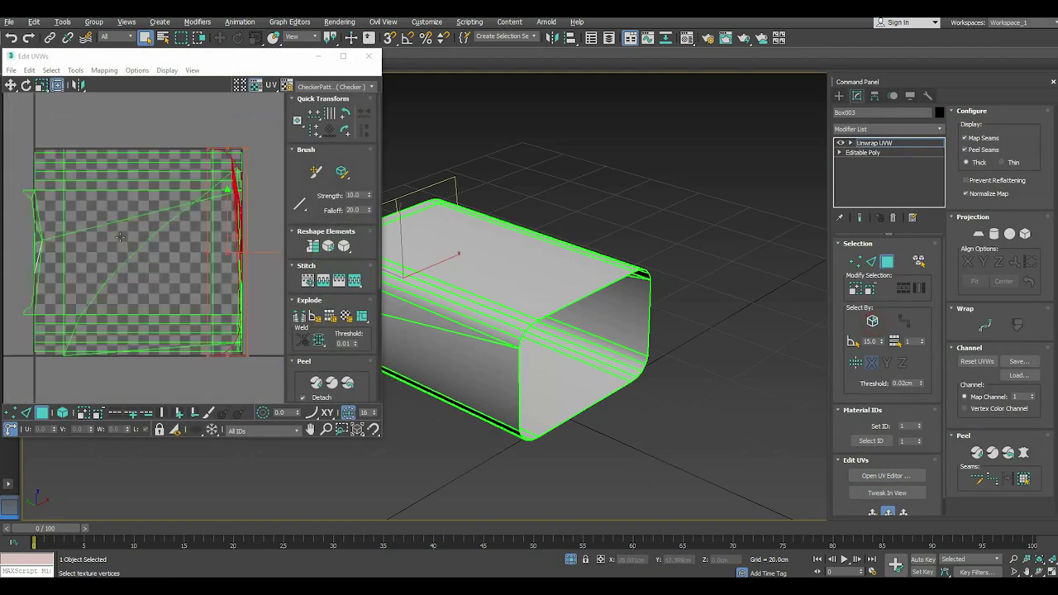
pyautogui.moveTo(51, 166)
pyautogui.mouseDown()
pyautogui.moveTo(190, 257)
pyautogui.moveTo(314, 240)
pyautogui.mouseUp()
pyautogui.click(257, 306)
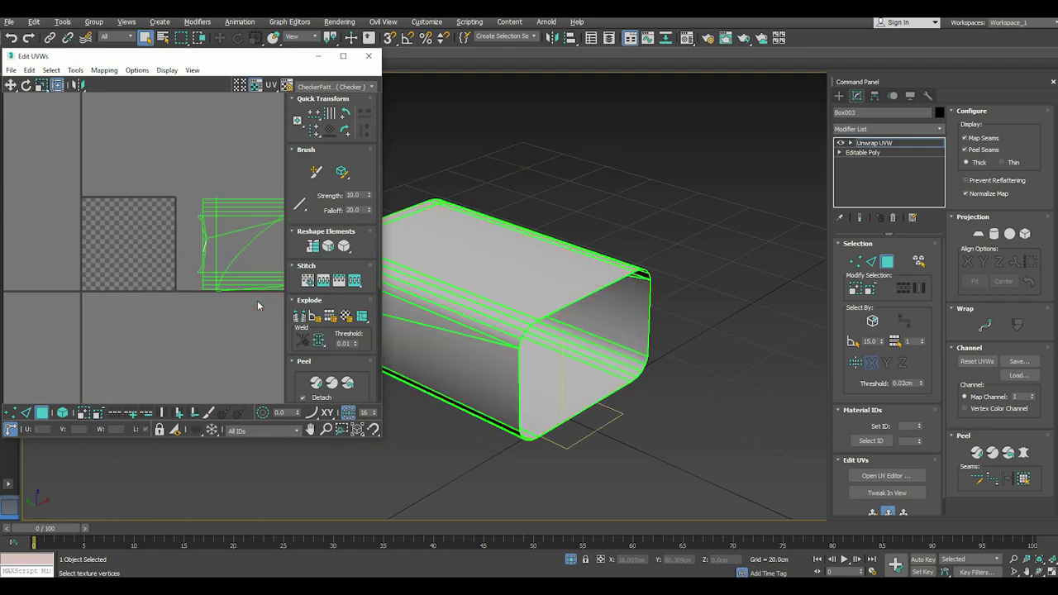
# Select a face loop inside the box opening and grow it to cover the whole front frame
pyautogui.keyDown('alt'); pyautogui.moveTo(529, 314); pyautogui.dragTo(633, 307, button='middle'); pyautogui.keyUp('alt')
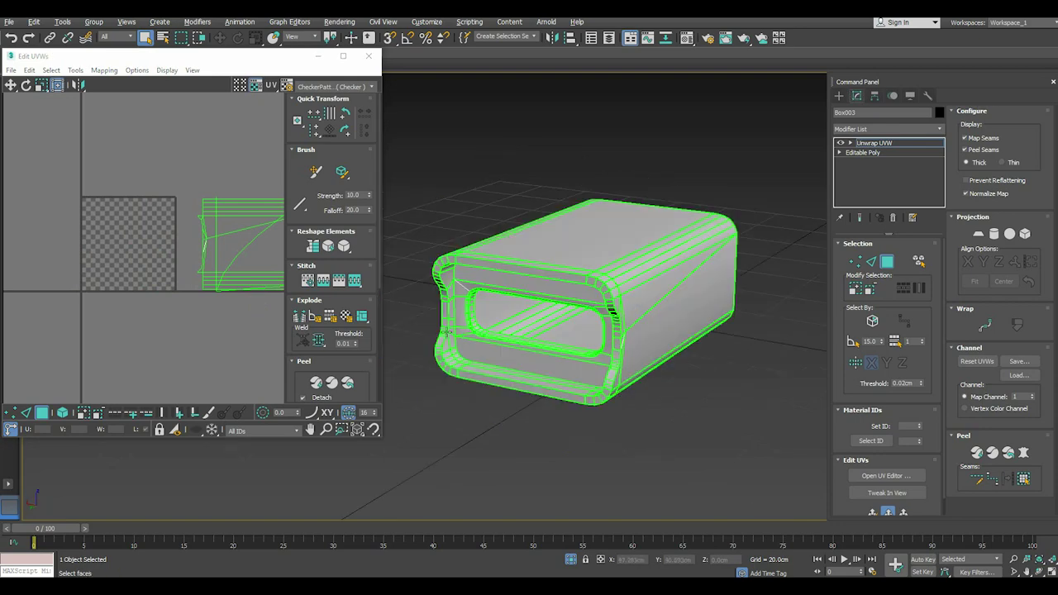
pyautogui.scroll(5, 480, 324)
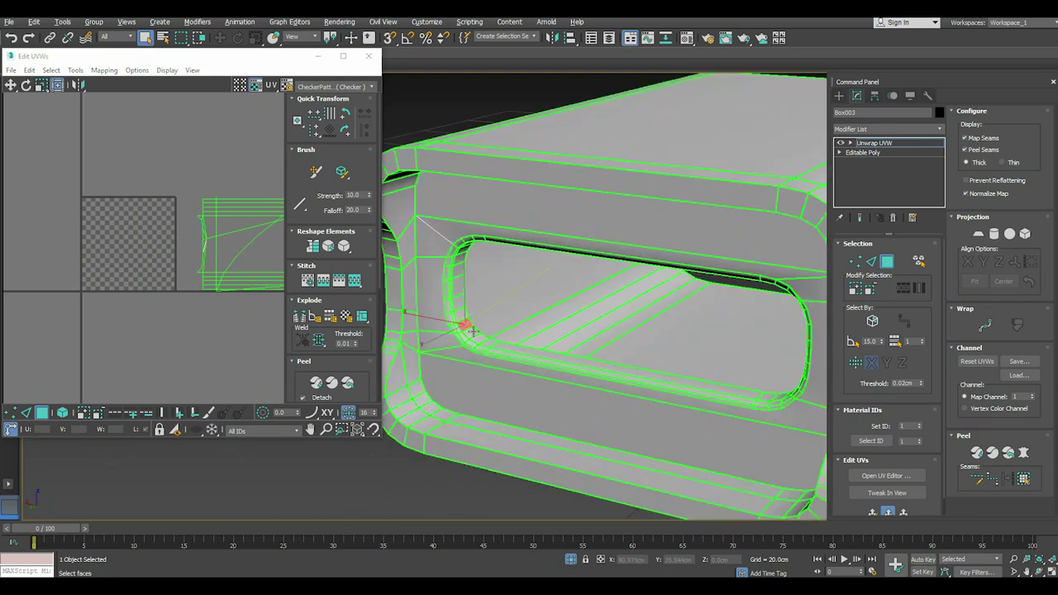
pyautogui.click(473, 332)
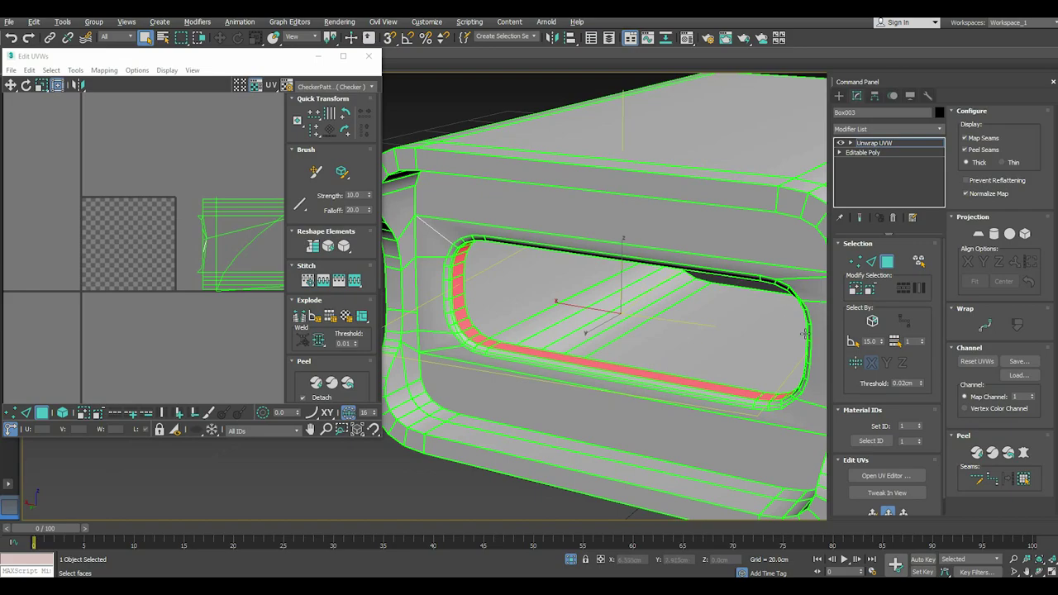
pyautogui.keyDown('alt'); pyautogui.moveTo(685, 347); pyautogui.dragTo(738, 350, button='middle'); pyautogui.keyUp('alt')
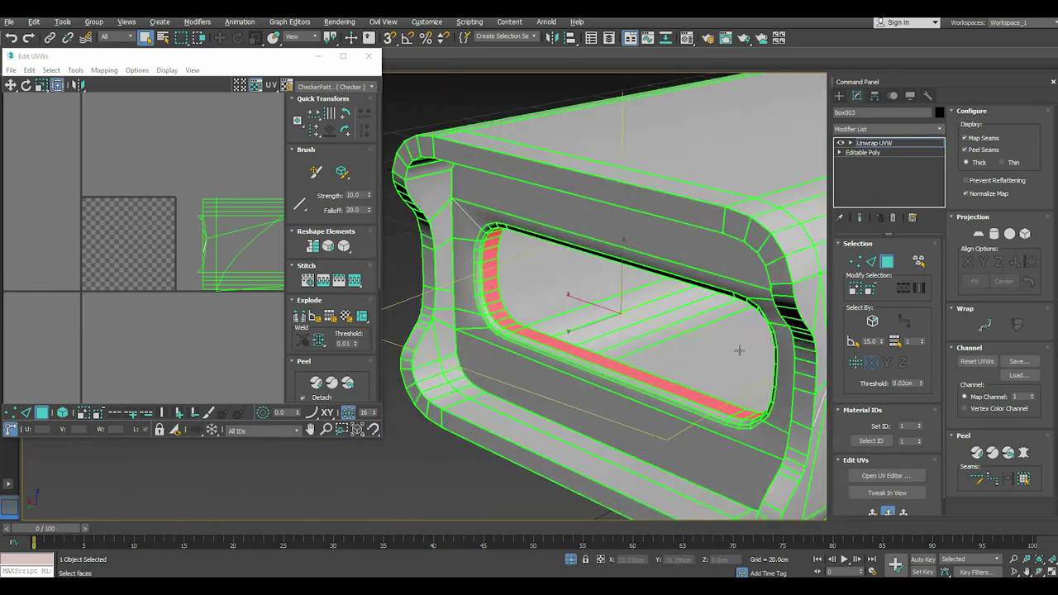
pyautogui.click(853, 293)
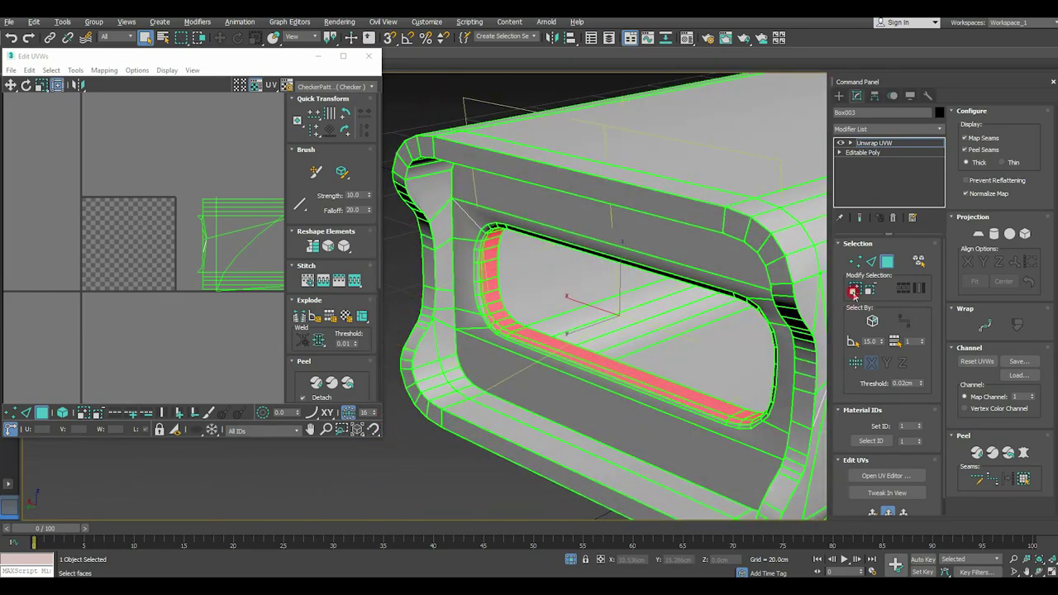
pyautogui.click(853, 293)
pyautogui.click(854, 293)
pyautogui.click(853, 293)
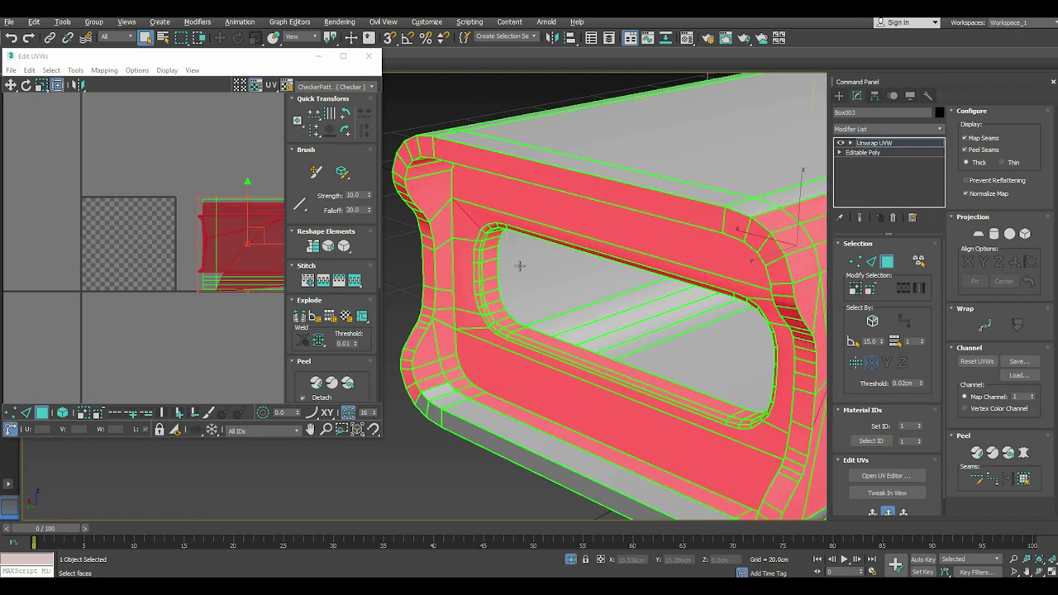
pyautogui.scroll(-2, 330, 248)
pyautogui.moveTo(420, 266)
pyautogui.keyDown('alt'); pyautogui.mouseDown(button='middle')
pyautogui.moveTo(686, 271)
pyautogui.moveTo(653, 265)
pyautogui.mouseUp(button='middle'); pyautogui.keyUp('alt')
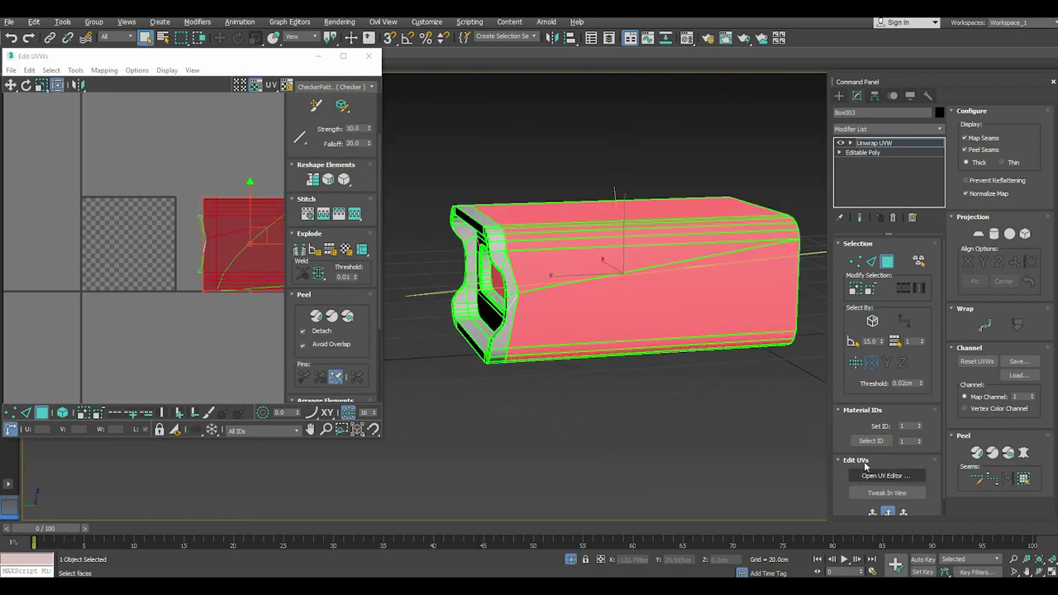
pyautogui.keyDown('alt'); pyautogui.moveTo(665, 368); pyautogui.dragTo(768, 355, button='middle'); pyautogui.keyUp('alt')
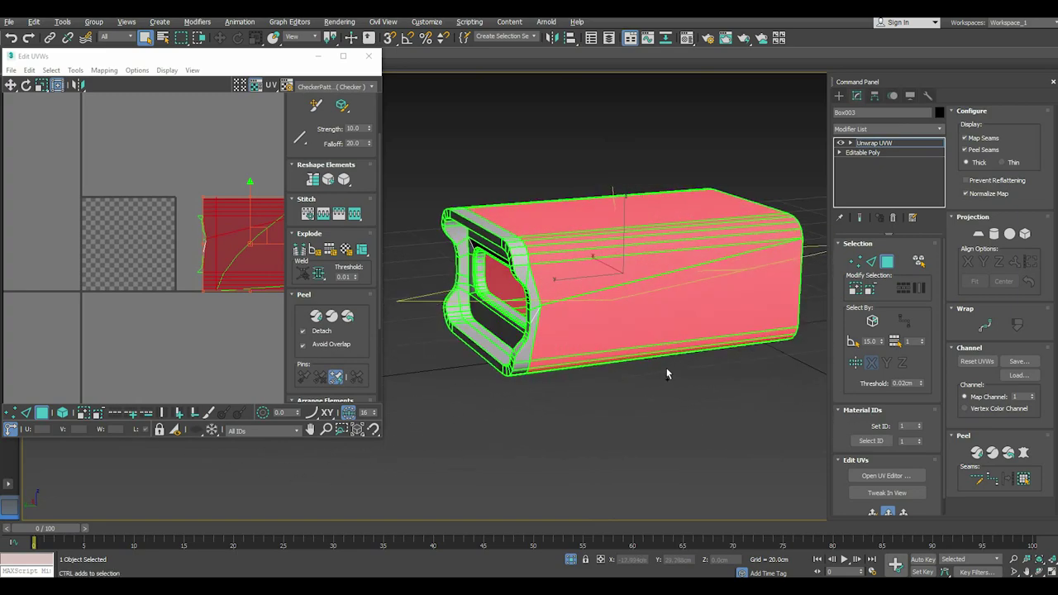
pyautogui.click(856, 289)
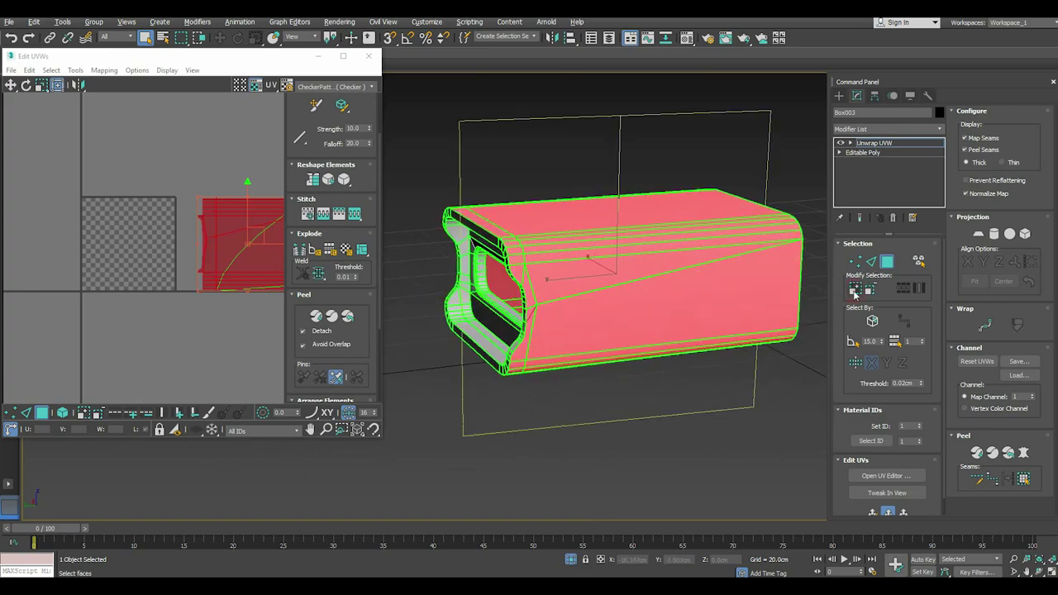
pyautogui.moveTo(678, 281)
pyautogui.keyDown('alt'); pyautogui.mouseDown(button='middle')
pyautogui.moveTo(791, 269)
pyautogui.moveTo(720, 291)
pyautogui.mouseUp(button='middle'); pyautogui.keyUp('alt')
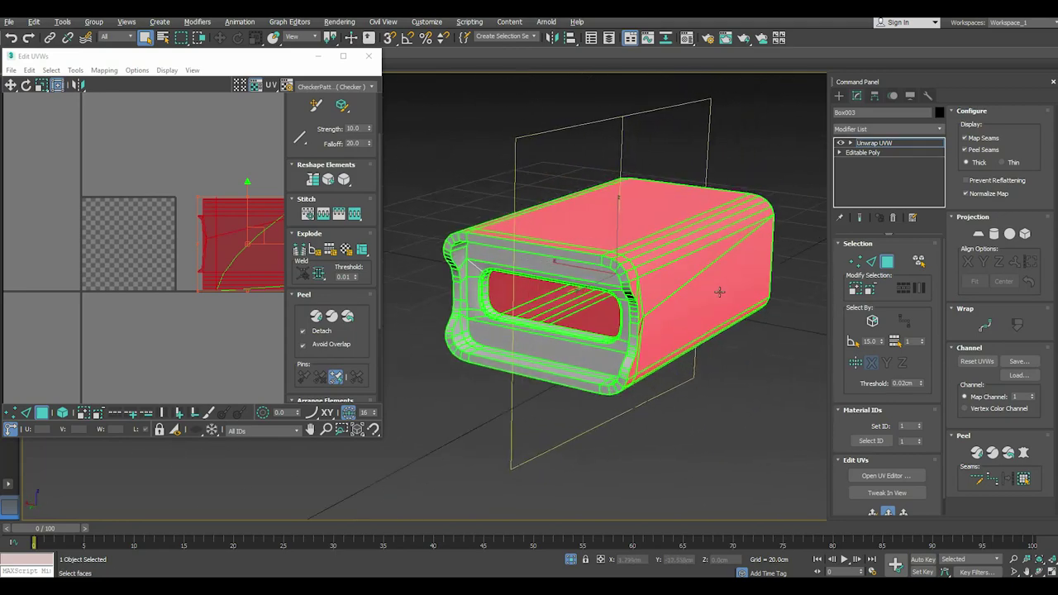
# Replace the Z-aligned cylindrical projection with a Best Align planar map on the selected faces
pyautogui.click(993, 233)
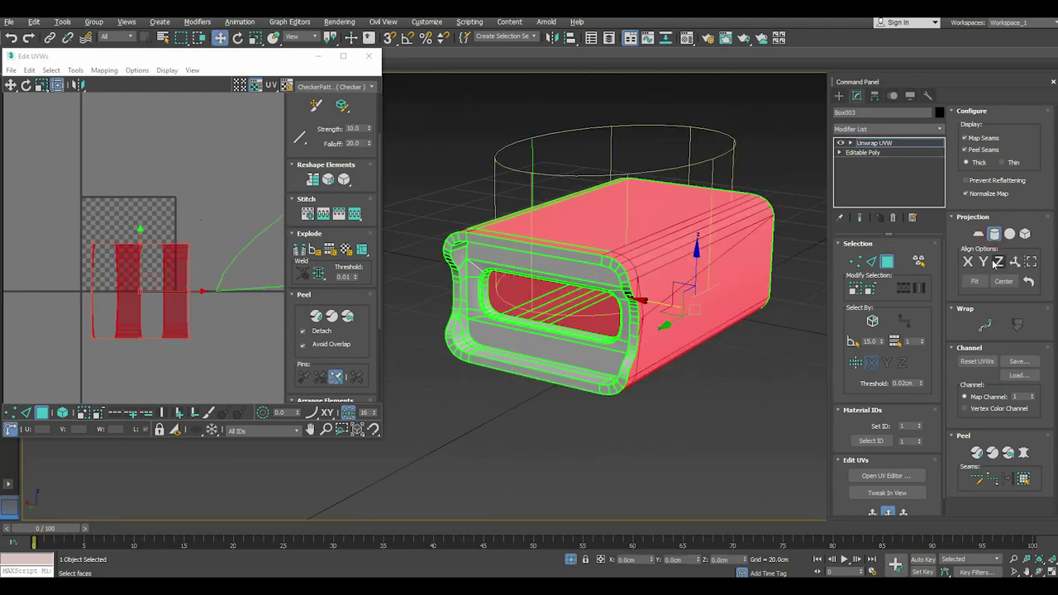
pyautogui.click(983, 261)
pyautogui.click(994, 234)
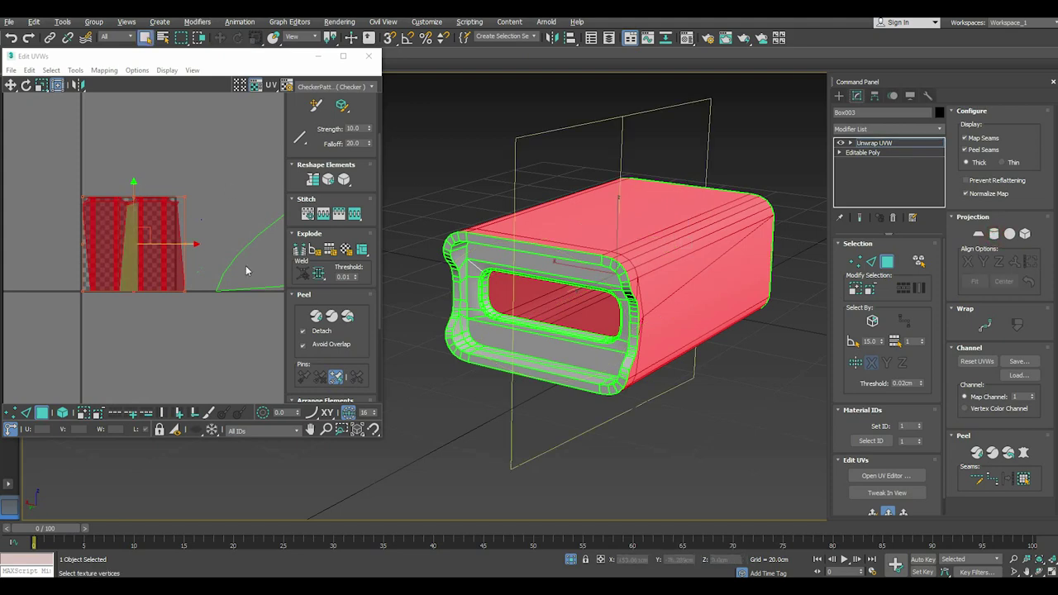
pyautogui.click(994, 234)
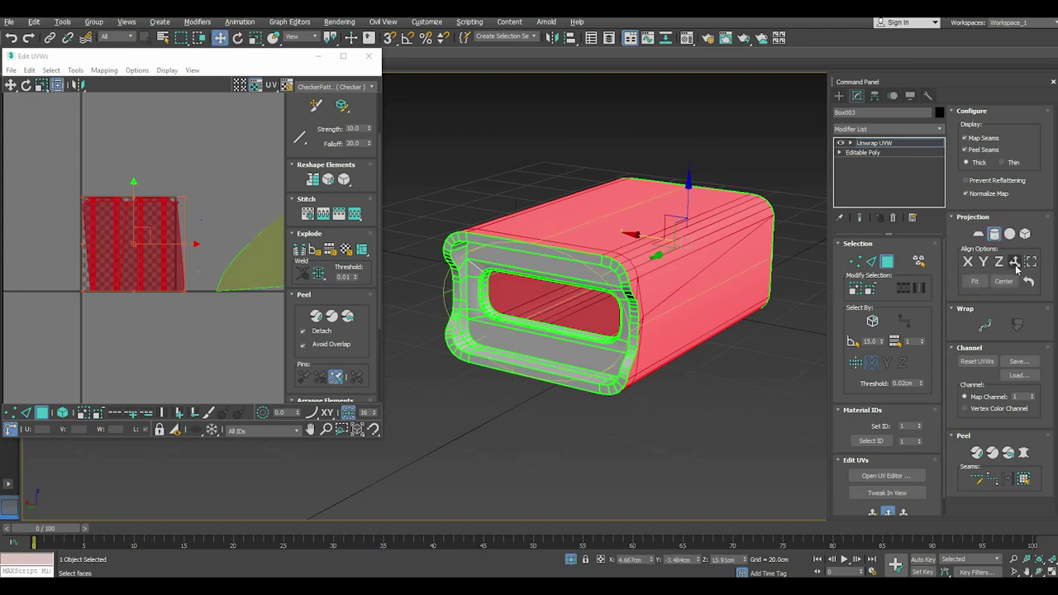
pyautogui.click(1014, 262)
pyautogui.moveTo(566, 271)
pyautogui.keyDown('alt'); pyautogui.mouseDown(button='middle')
pyautogui.moveTo(562, 289)
pyautogui.moveTo(581, 290)
pyautogui.mouseUp(button='middle'); pyautogui.keyUp('alt')
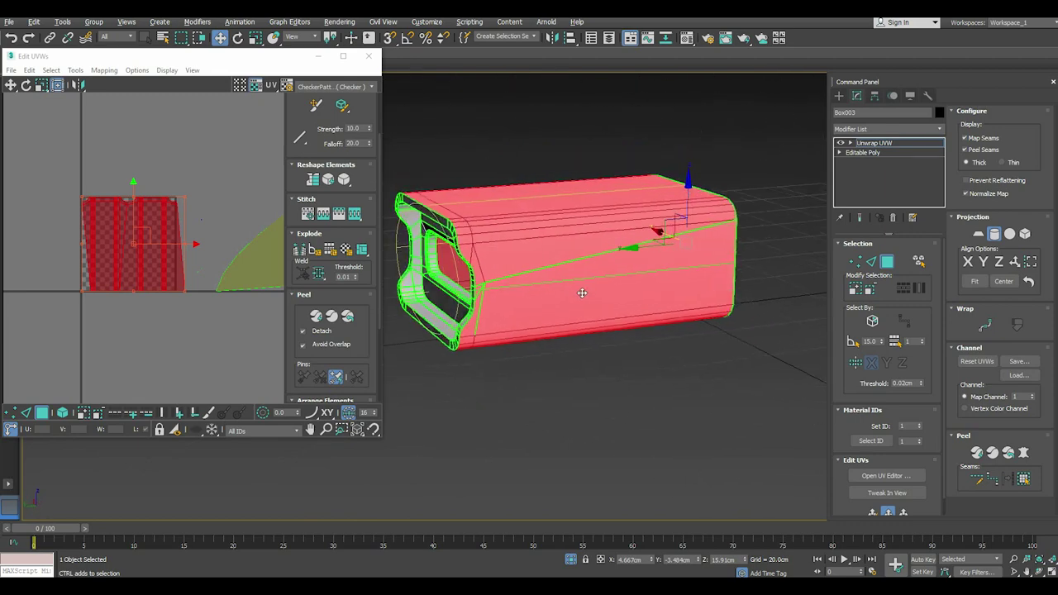
# Select the UV shell's border vertices and weld them together
pyautogui.click(11, 412)
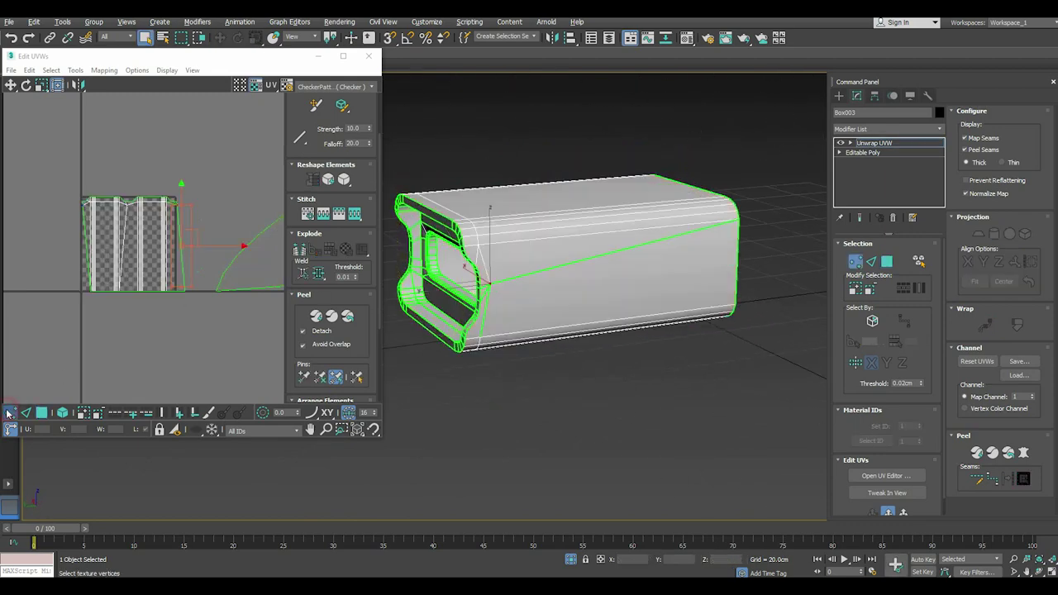
pyautogui.moveTo(74, 191); pyautogui.dragTo(202, 320)
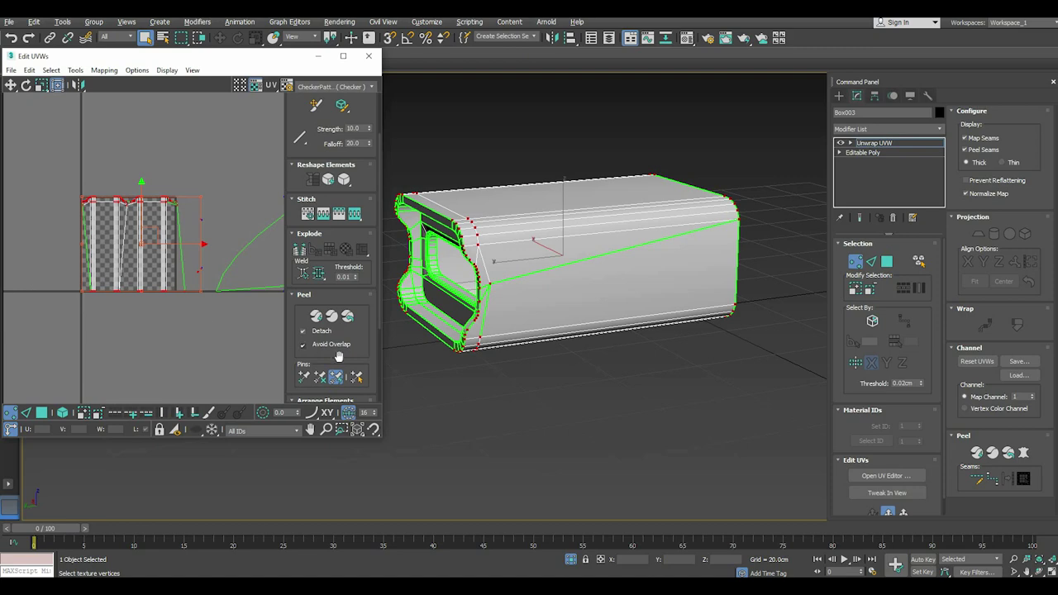
pyautogui.click(317, 274)
pyautogui.click(41, 411)
# Relax the body's UV shell with the Relax tool until it evens out
pyautogui.click(76, 69)
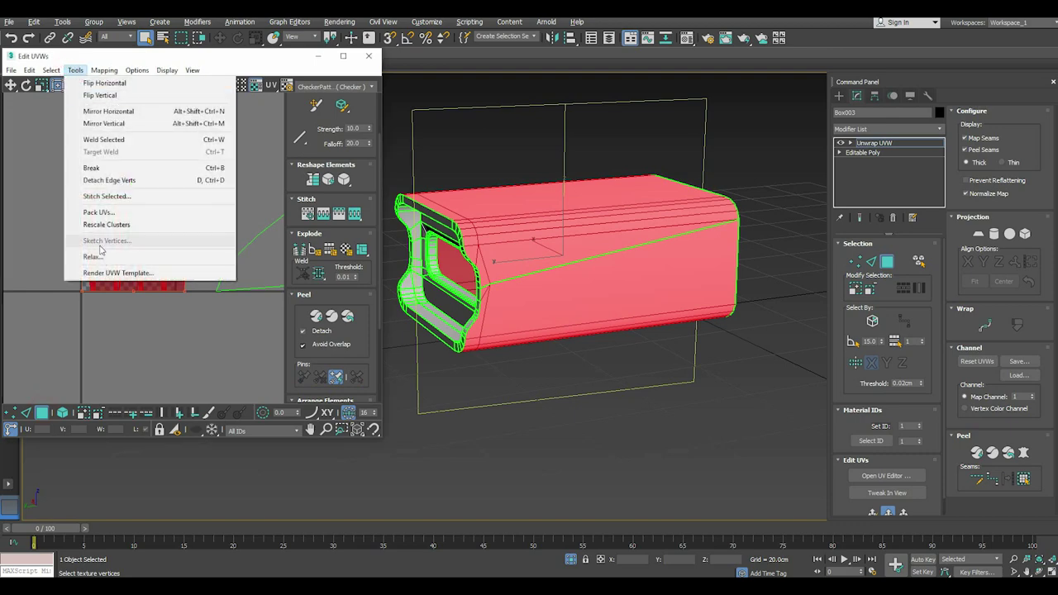
pyautogui.click(93, 257)
pyautogui.click(124, 177)
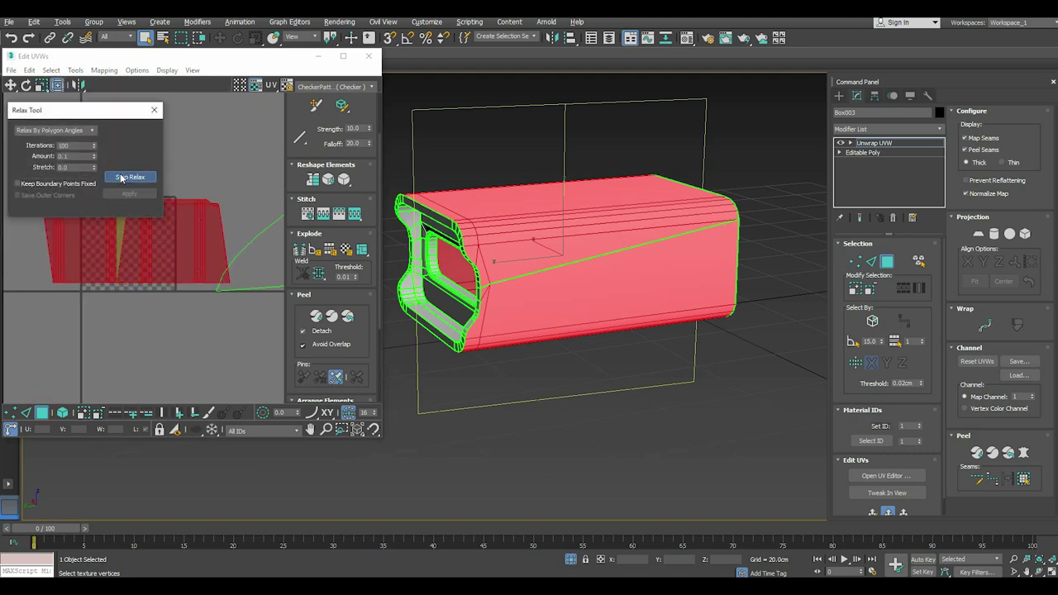
pyautogui.click(122, 178)
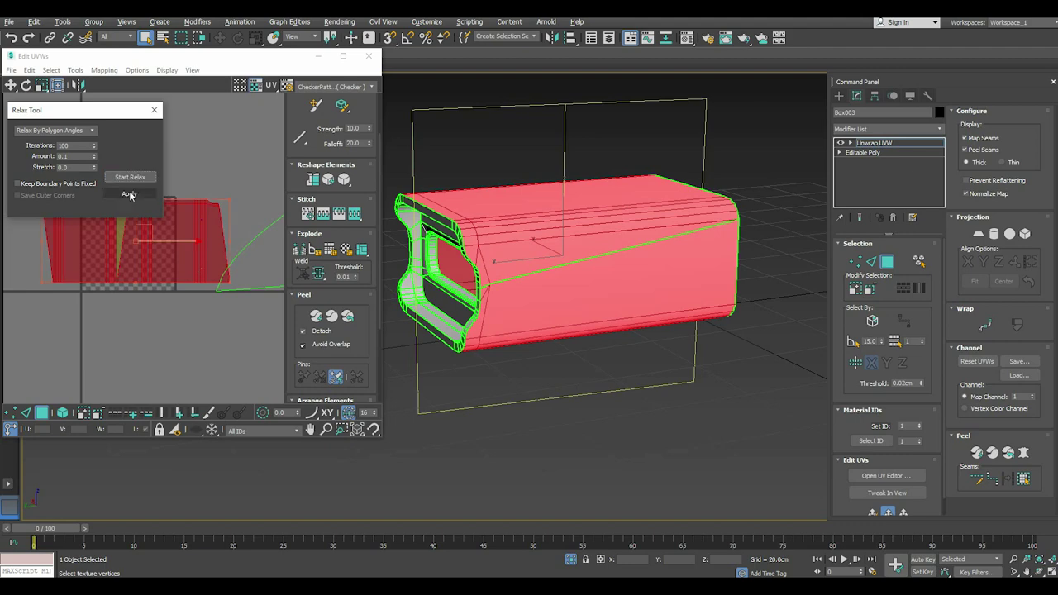
# Show the CheckerPattern on the model, inspect it, and select the front face's triangular UV shell
pyautogui.click(301, 87)
pyautogui.click(310, 105)
pyautogui.click(304, 87)
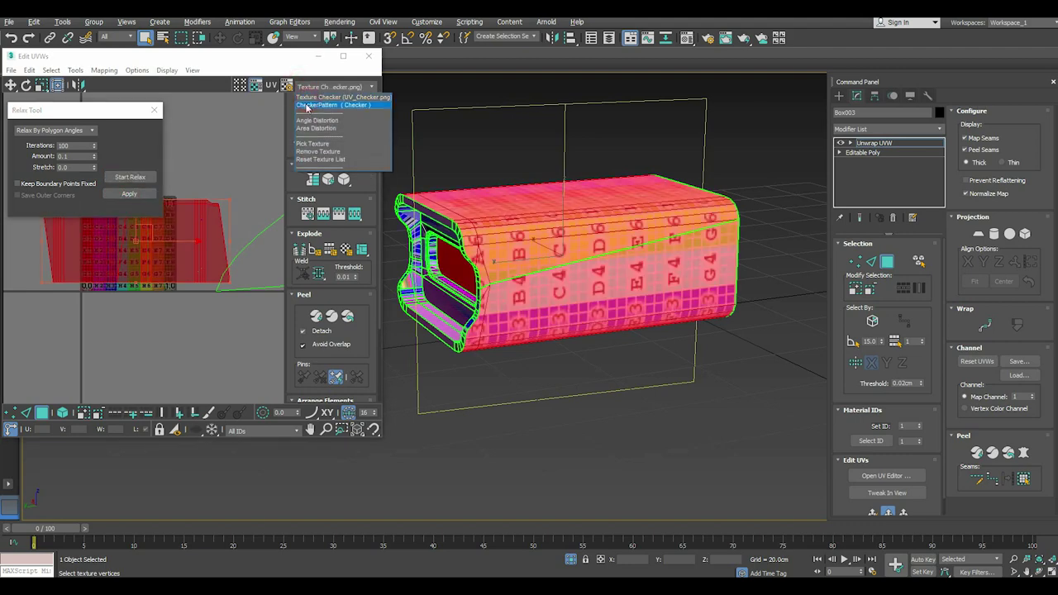
pyautogui.click(307, 105)
pyautogui.scroll(-3, 189, 347)
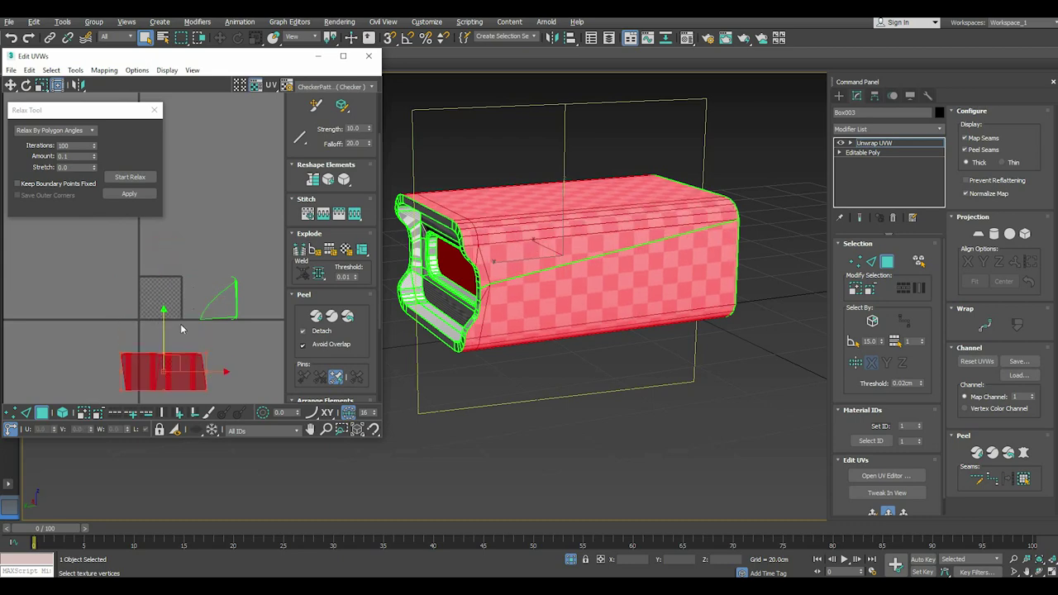
pyautogui.click(252, 334)
pyautogui.moveTo(537, 318)
pyautogui.keyDown('alt'); pyautogui.mouseDown(button='middle')
pyautogui.moveTo(579, 314)
pyautogui.moveTo(512, 316)
pyautogui.moveTo(545, 315)
pyautogui.mouseUp(button='middle'); pyautogui.keyUp('alt')
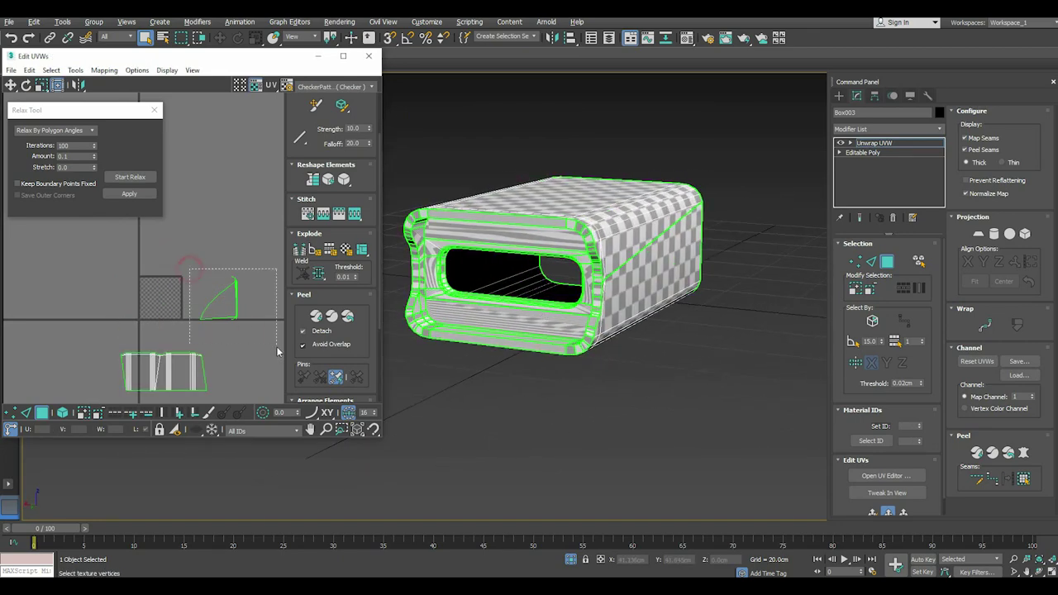
pyautogui.moveTo(191, 279); pyautogui.dragTo(277, 345)
pyautogui.keyDown('alt'); pyautogui.moveTo(628, 347); pyautogui.dragTo(588, 348, button='middle'); pyautogui.keyUp('alt')
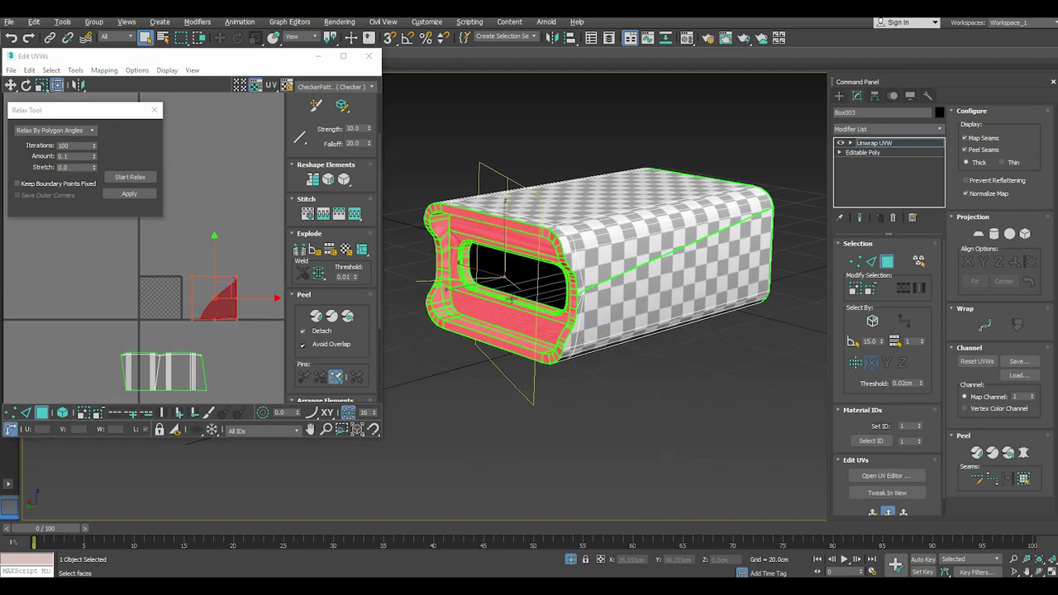
# Planar-map the front faces with the projection aligned to them
pyautogui.scroll(5, 511, 298)
pyautogui.click(494, 295)
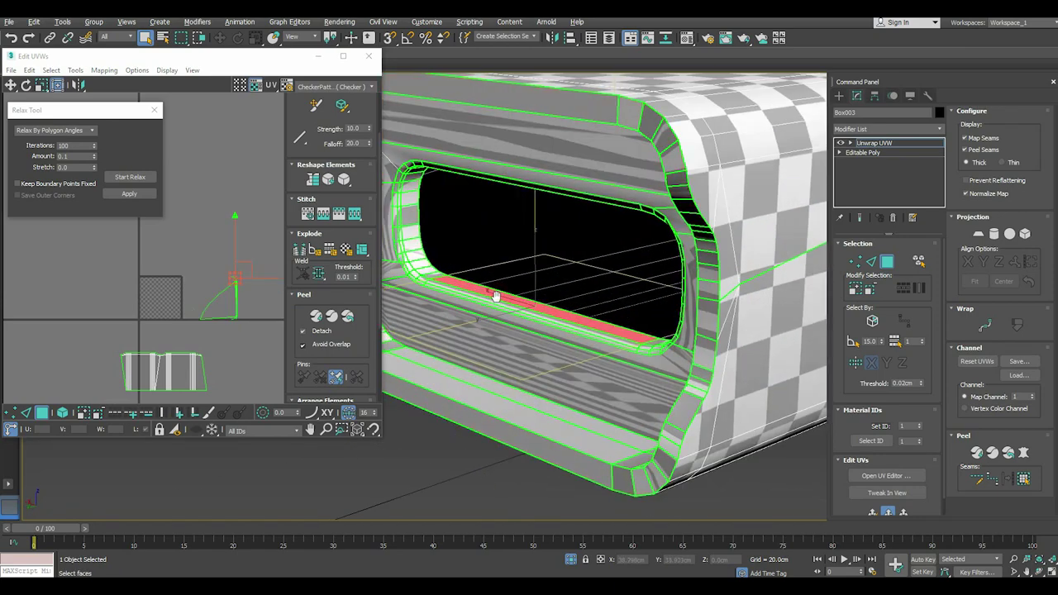
pyautogui.keyDown('alt'); pyautogui.moveTo(496, 300); pyautogui.dragTo(529, 301, button='middle'); pyautogui.keyUp('alt')
pyautogui.hotkey('ctrl', 'z')
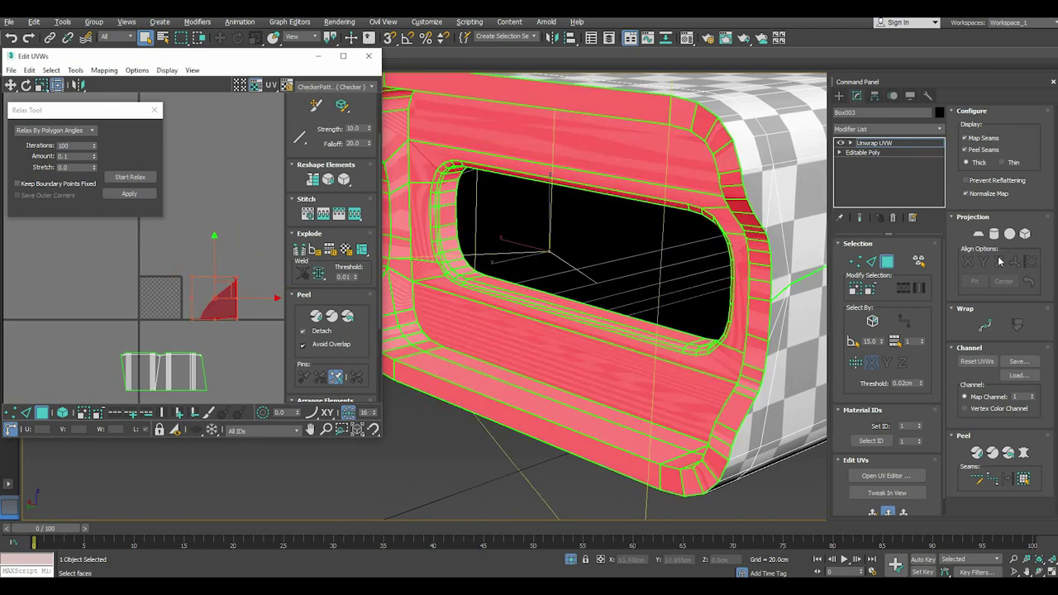
pyautogui.click(978, 234)
pyautogui.click(985, 262)
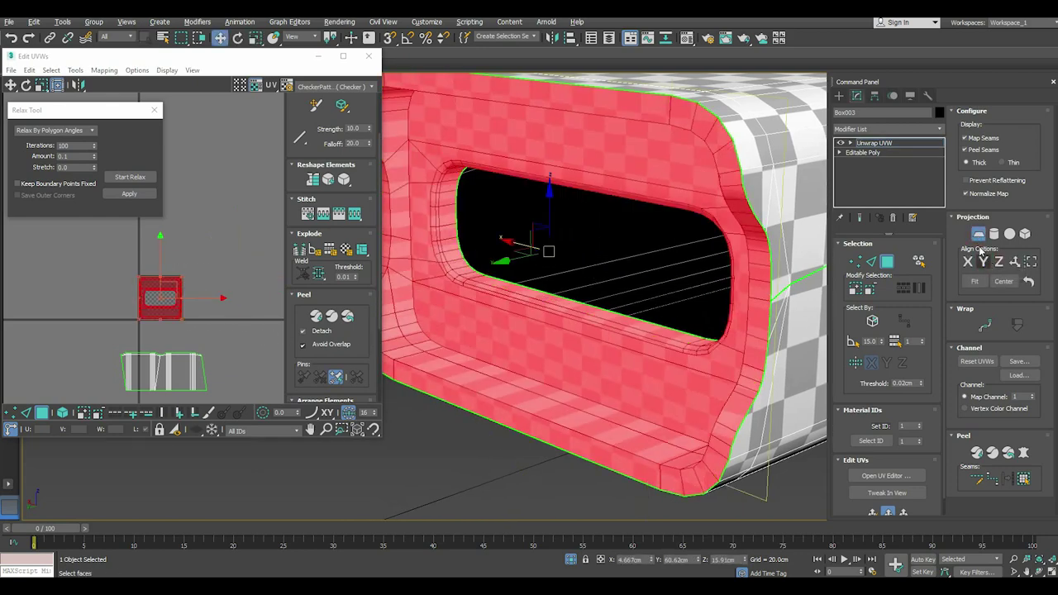
pyautogui.click(978, 233)
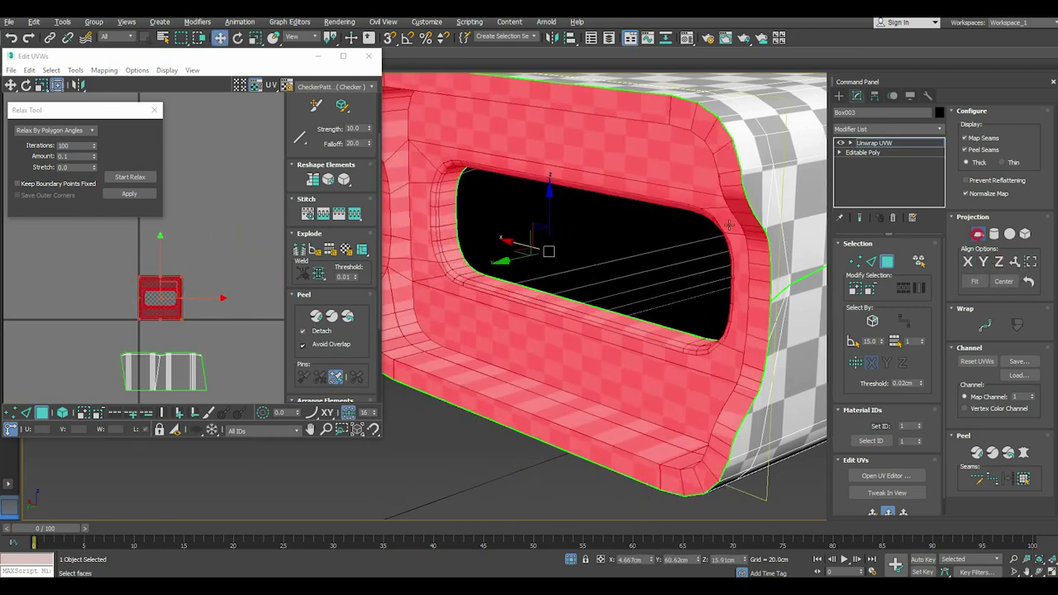
# Relax the front shell's UVs, redo the relax after an undo, and commit the result
pyautogui.click(131, 178)
pyautogui.click(130, 177)
pyautogui.click(11, 38)
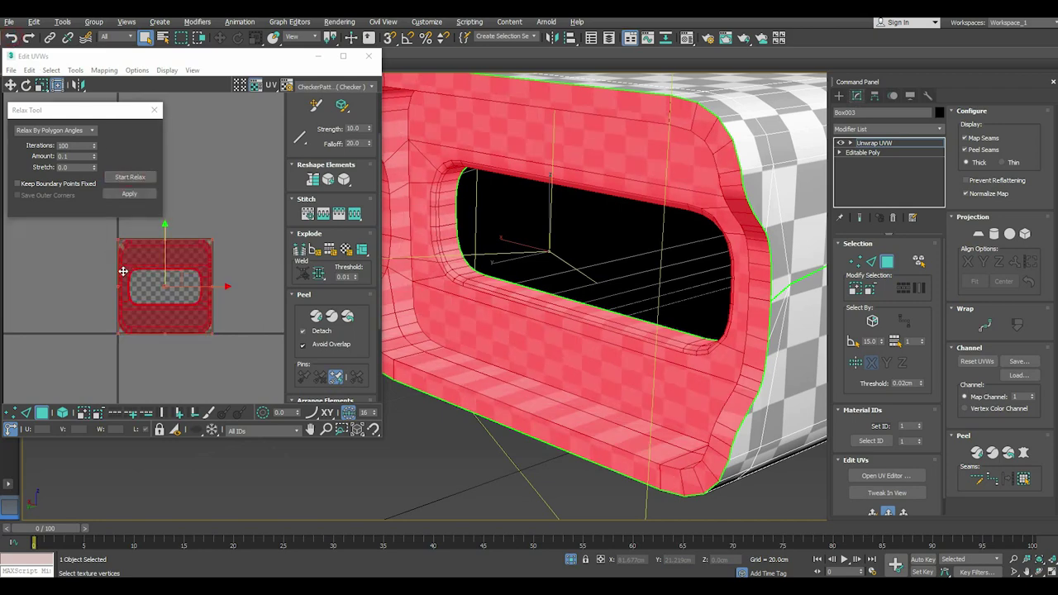
pyautogui.rightClick(132, 285)
pyautogui.click(165, 362)
pyautogui.click(131, 178)
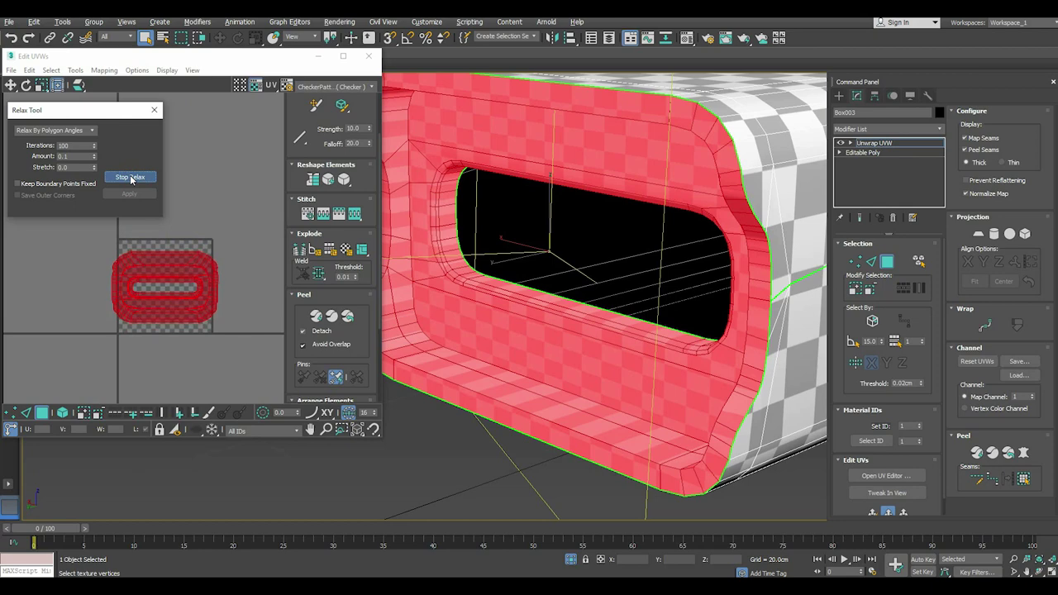
pyautogui.click(131, 178)
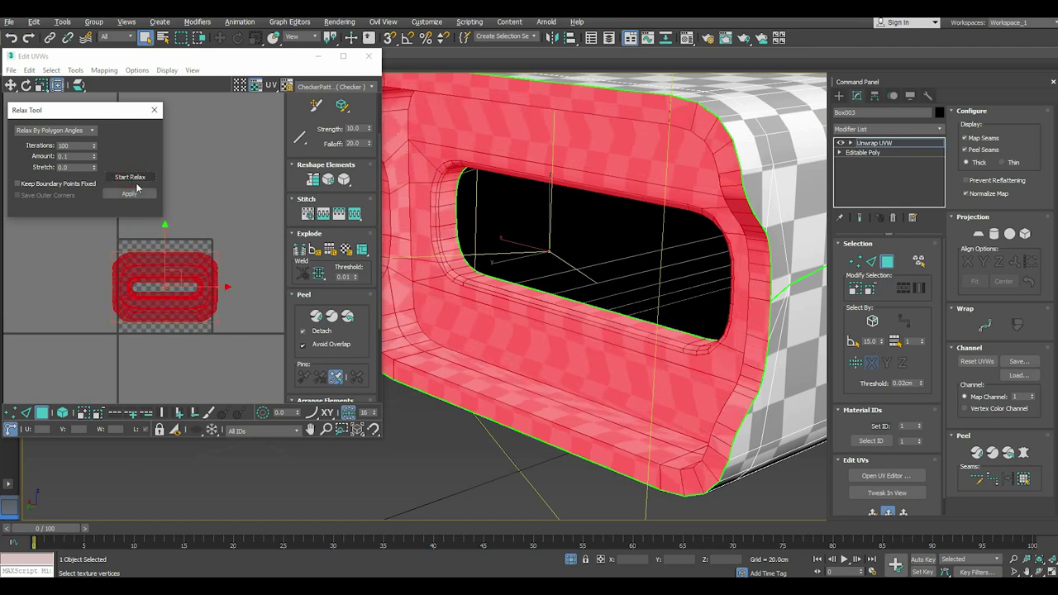
pyautogui.click(130, 193)
# Select the window rim ring, grow it three times and planar-map the faces
pyautogui.click(551, 301)
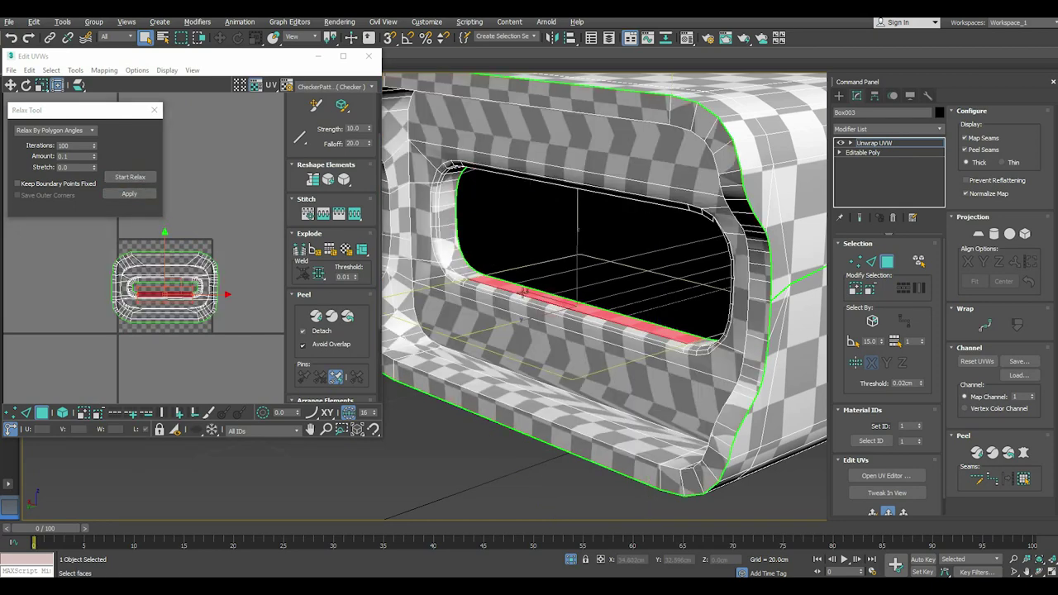
pyautogui.keyDown('shift'); pyautogui.click(464, 269); pyautogui.keyUp('shift')
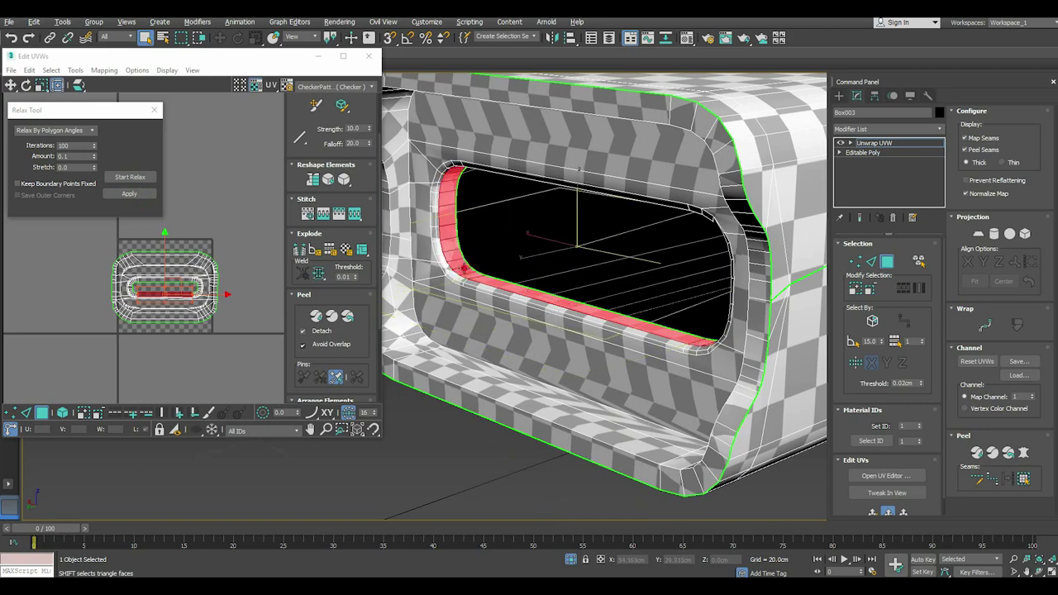
pyautogui.click(860, 287)
pyautogui.click(860, 287)
pyautogui.click(860, 287)
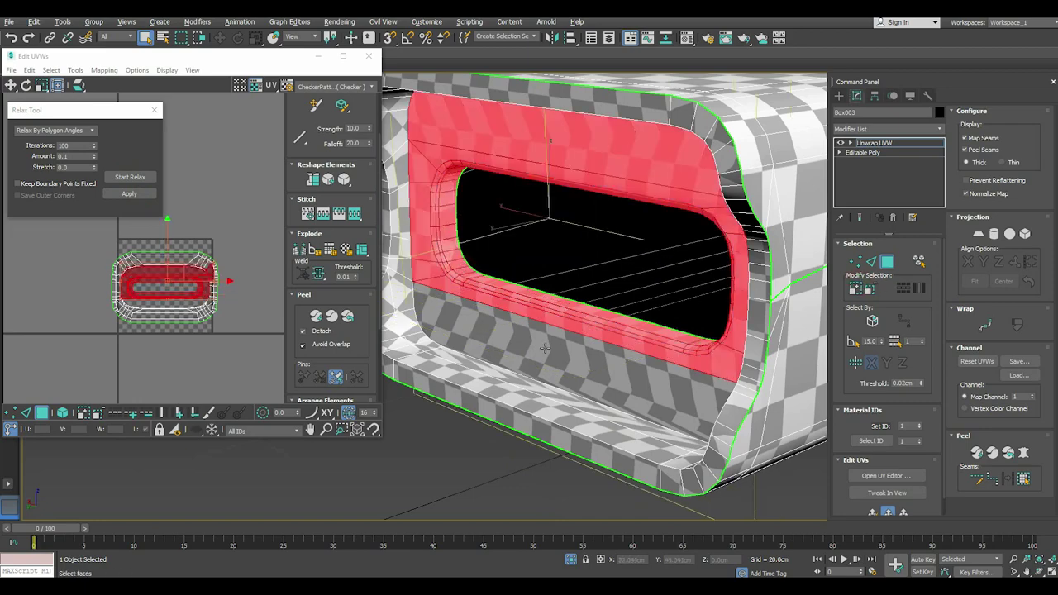
pyautogui.moveTo(544, 347)
pyautogui.keyDown('alt'); pyautogui.mouseDown(button='middle')
pyautogui.moveTo(555, 313)
pyautogui.moveTo(650, 256)
pyautogui.moveTo(654, 273)
pyautogui.moveTo(529, 281)
pyautogui.mouseUp(button='middle'); pyautogui.keyUp('alt')
pyautogui.click(978, 235)
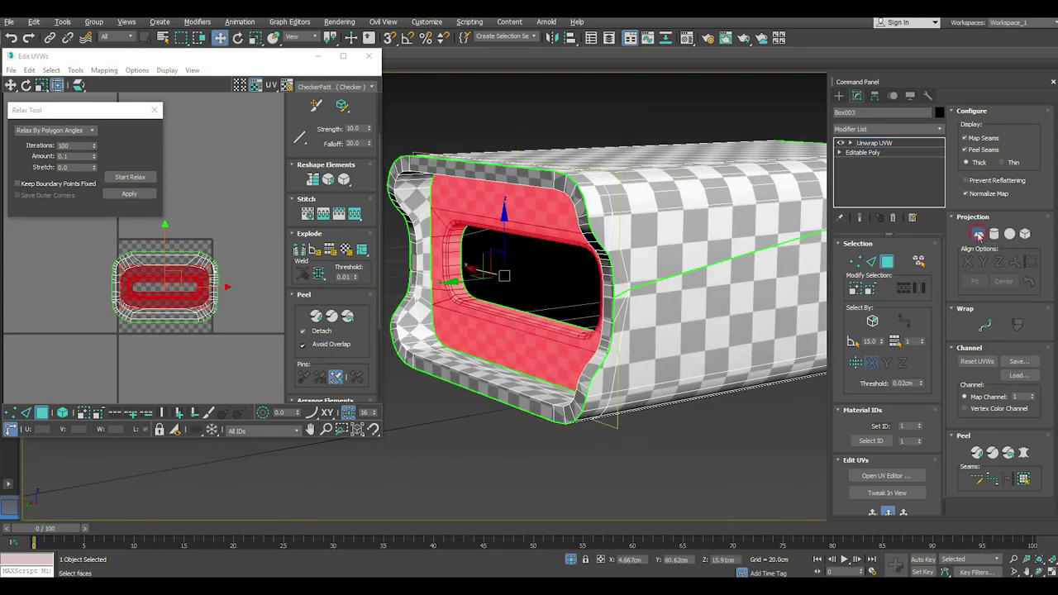
pyautogui.click(977, 235)
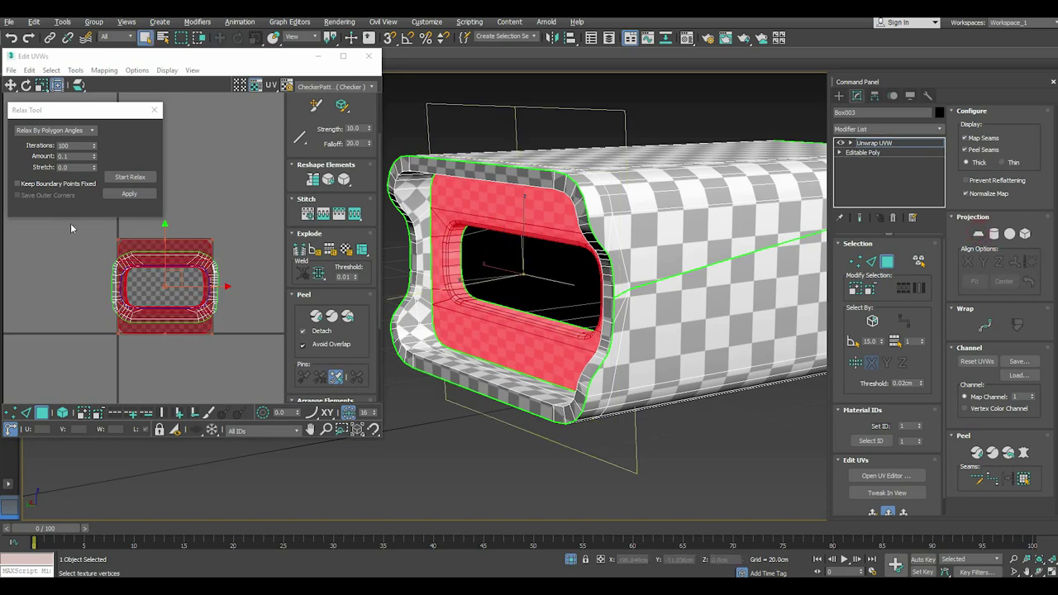
# Relax and apply the rim UV shell, then move the cluster left outside the tile
pyautogui.rightClick(169, 244)
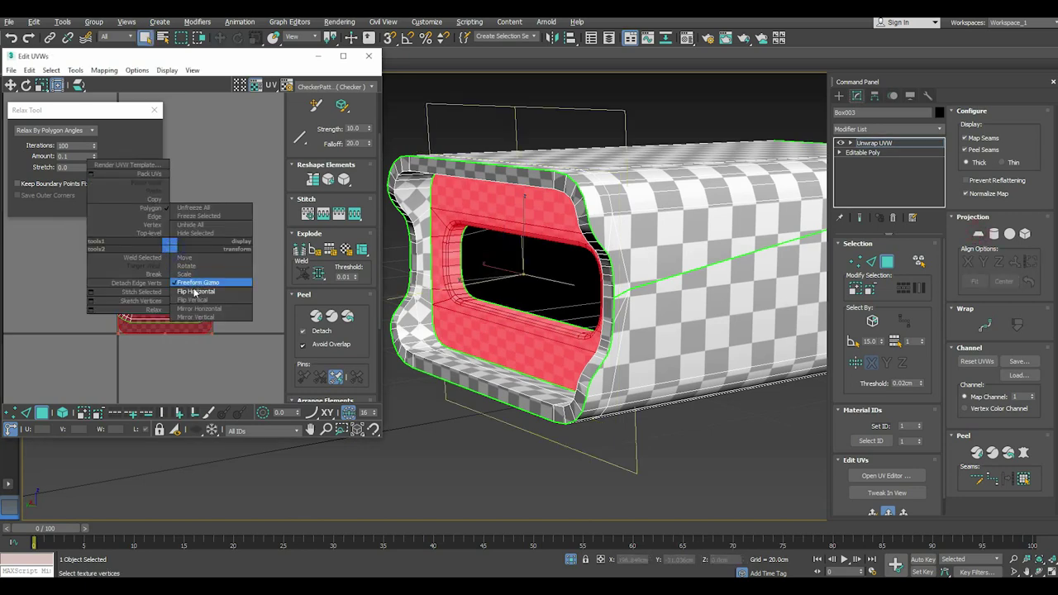
pyautogui.click(207, 267)
pyautogui.click(120, 178)
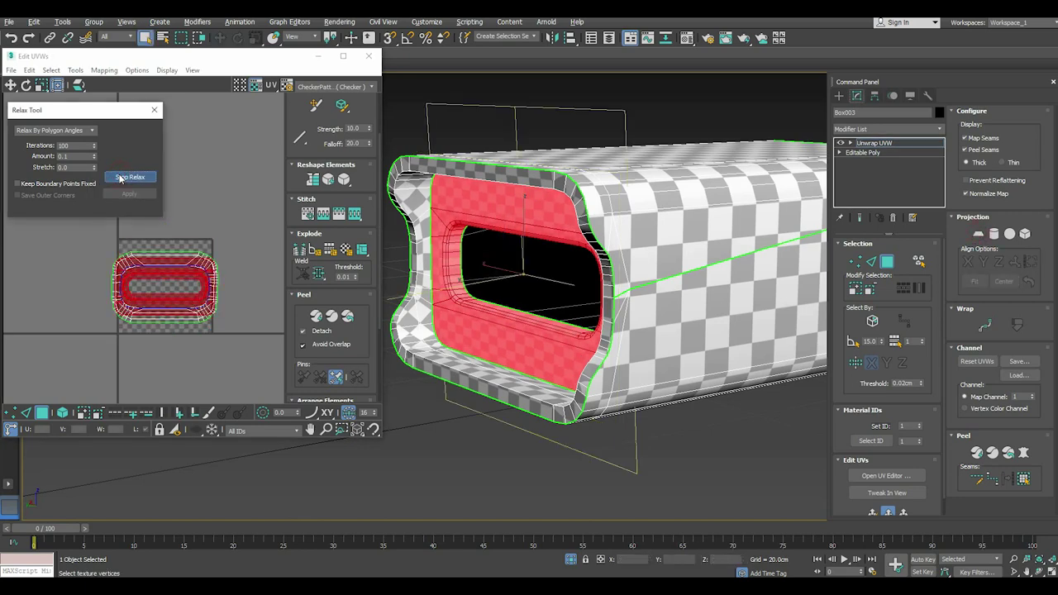
pyautogui.click(119, 178)
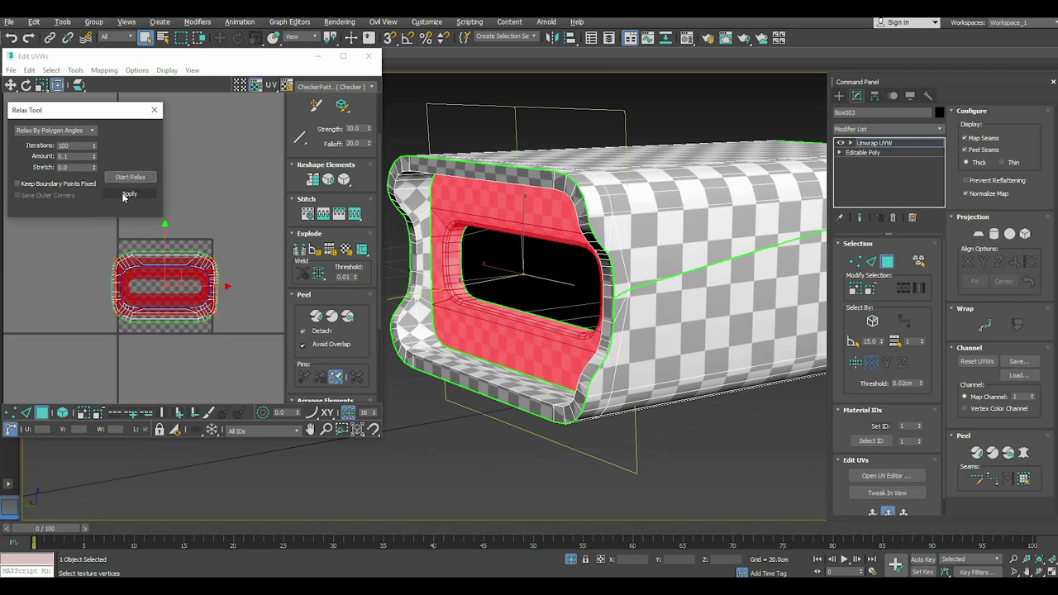
pyautogui.click(124, 195)
pyautogui.moveTo(206, 286); pyautogui.dragTo(112, 280)
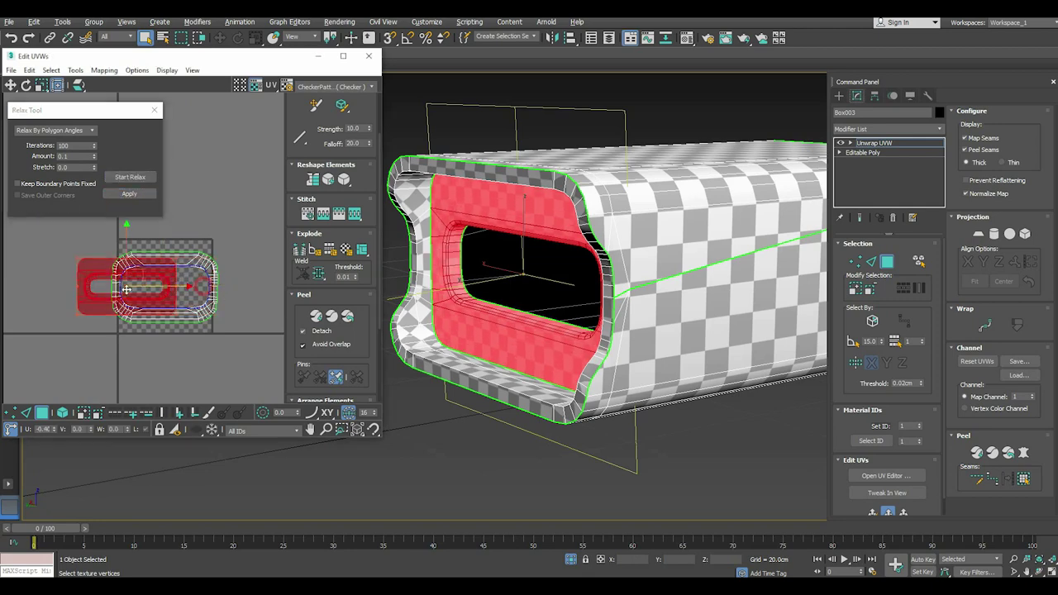
pyautogui.moveTo(103, 239); pyautogui.dragTo(244, 352)
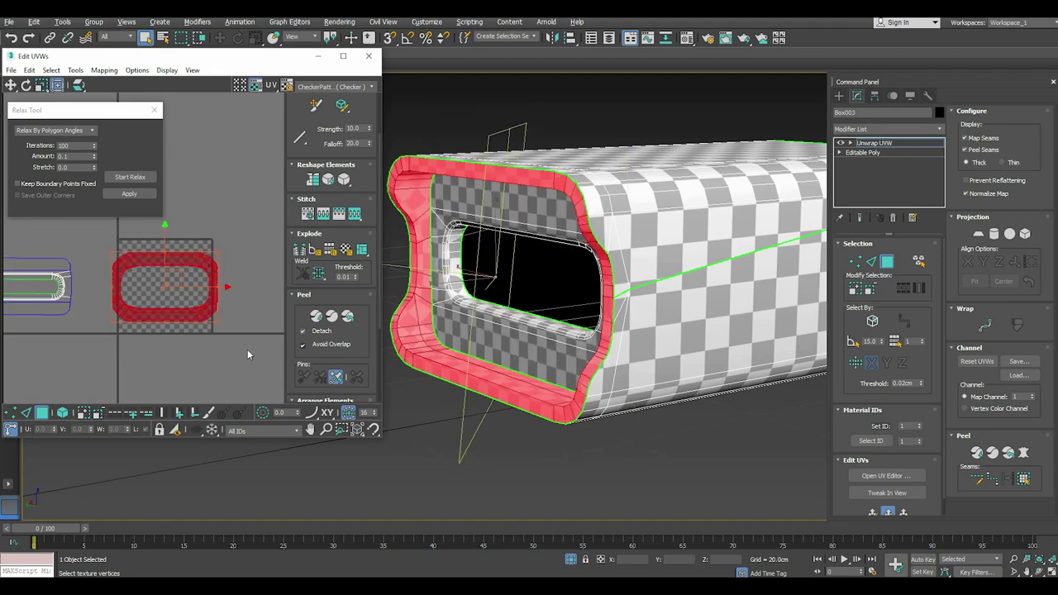
# Convert the front rim island to vertices, relax it, and apply the result
pyautogui.click(977, 235)
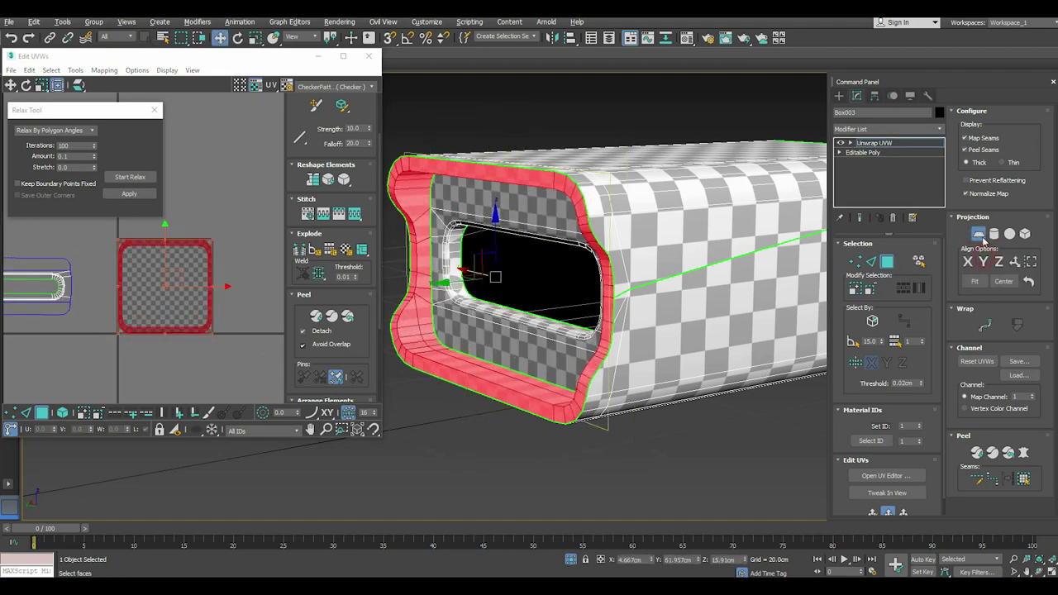
pyautogui.rightClick(157, 244)
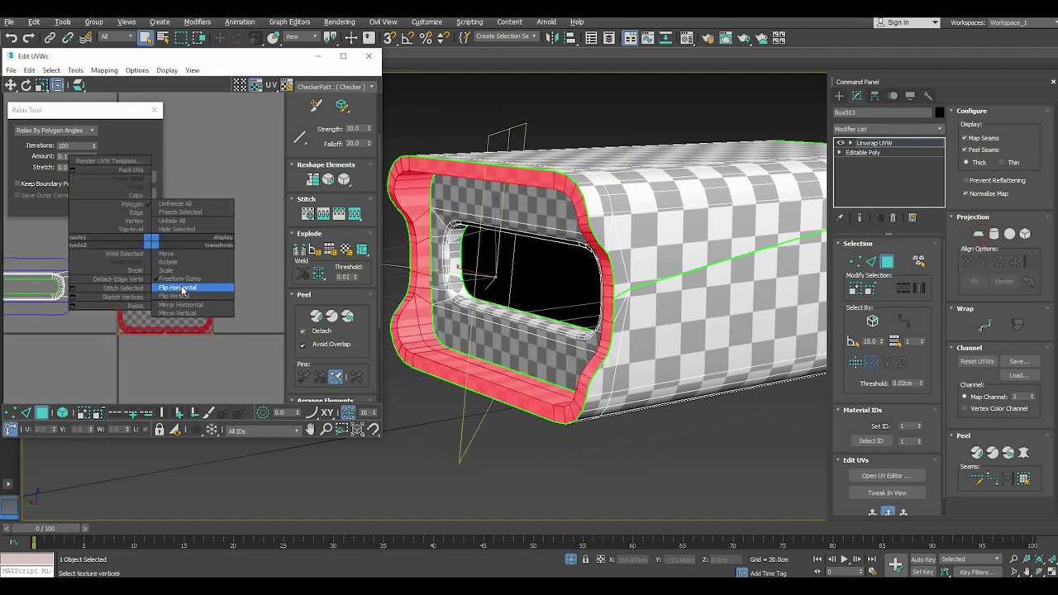
pyautogui.click(186, 290)
pyautogui.click(138, 177)
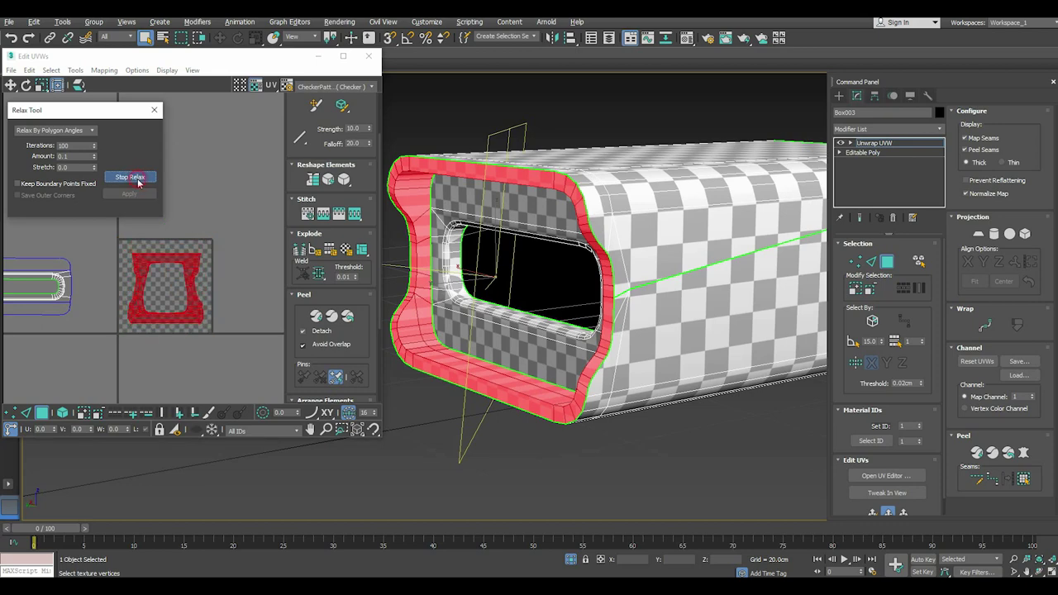
pyautogui.click(137, 180)
pyautogui.click(130, 193)
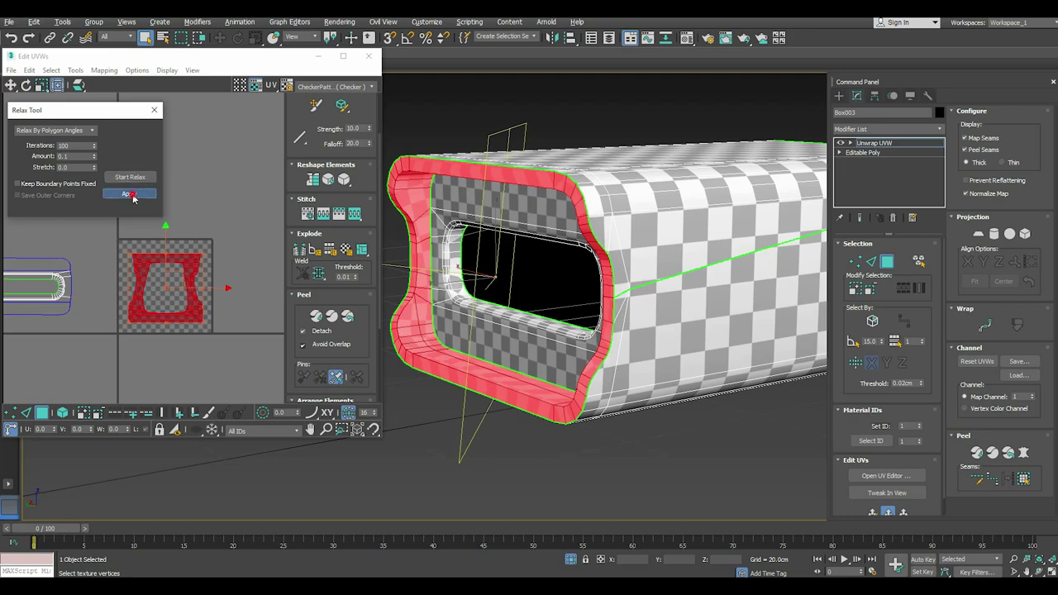
# Zoom out and select all UV islands to review the housing's layout
pyautogui.scroll(-2, 165, 265)
pyautogui.scroll(-2, 62, 244)
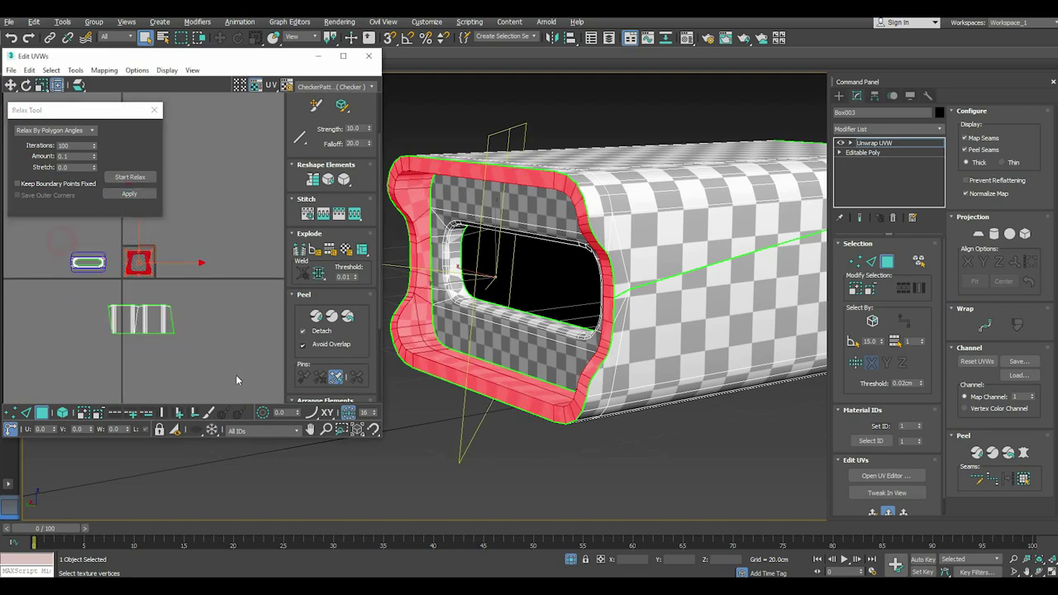
pyautogui.moveTo(238, 380); pyautogui.dragTo(50, 232)
pyautogui.scroll(5, 585, 349)
pyautogui.scroll(-3, 585, 349)
# Deselect the box faces to inspect the checker, then pick the front eyepiece cylinder for moving
pyautogui.keyDown('alt'); pyautogui.moveTo(585, 348); pyautogui.dragTo(593, 491, button='middle'); pyautogui.keyUp('alt')
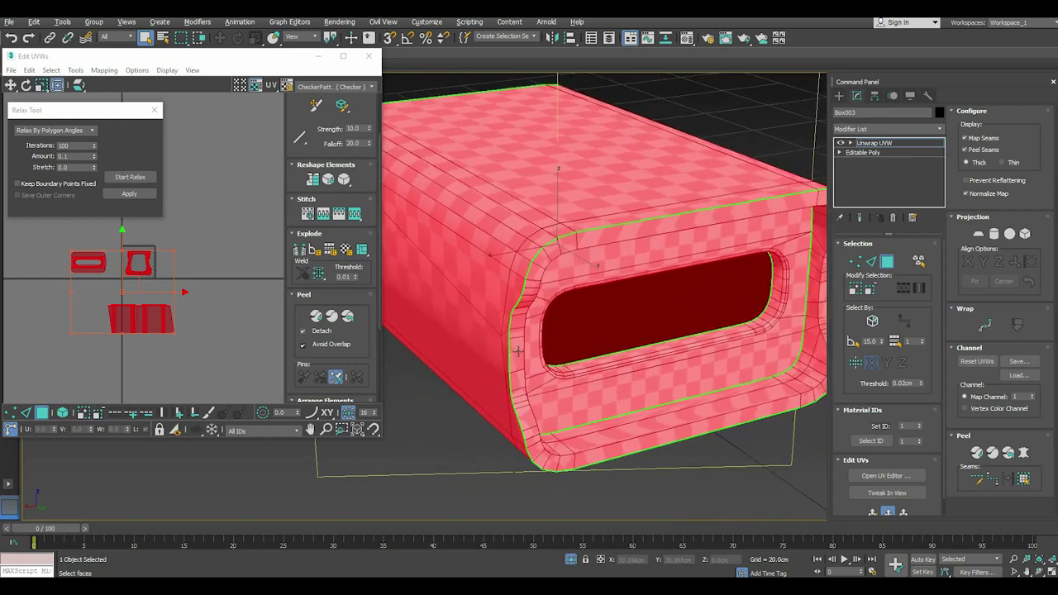
pyautogui.scroll(4, 562, 468)
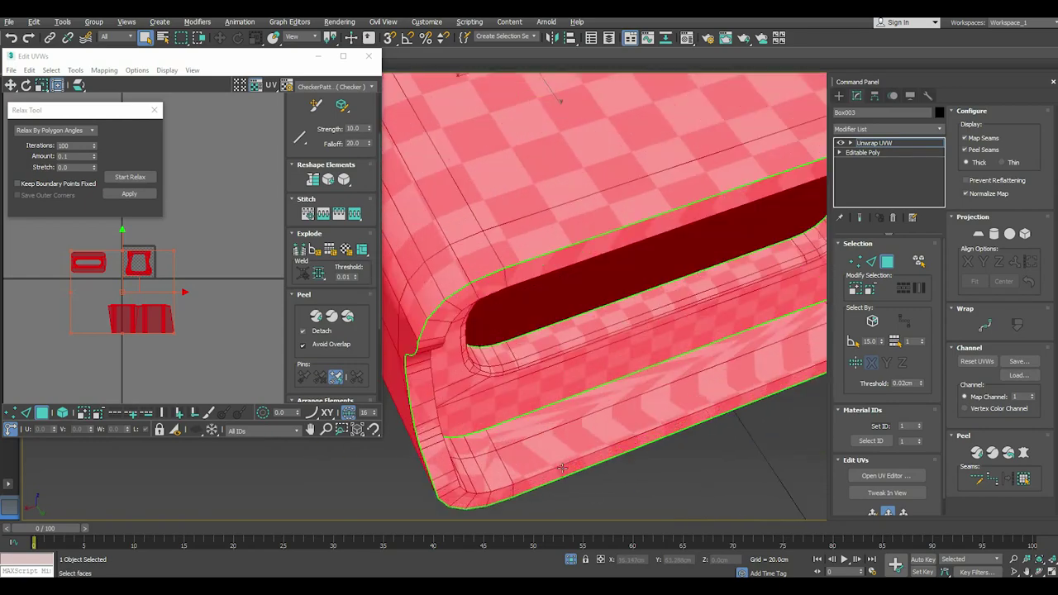
pyautogui.click(615, 490)
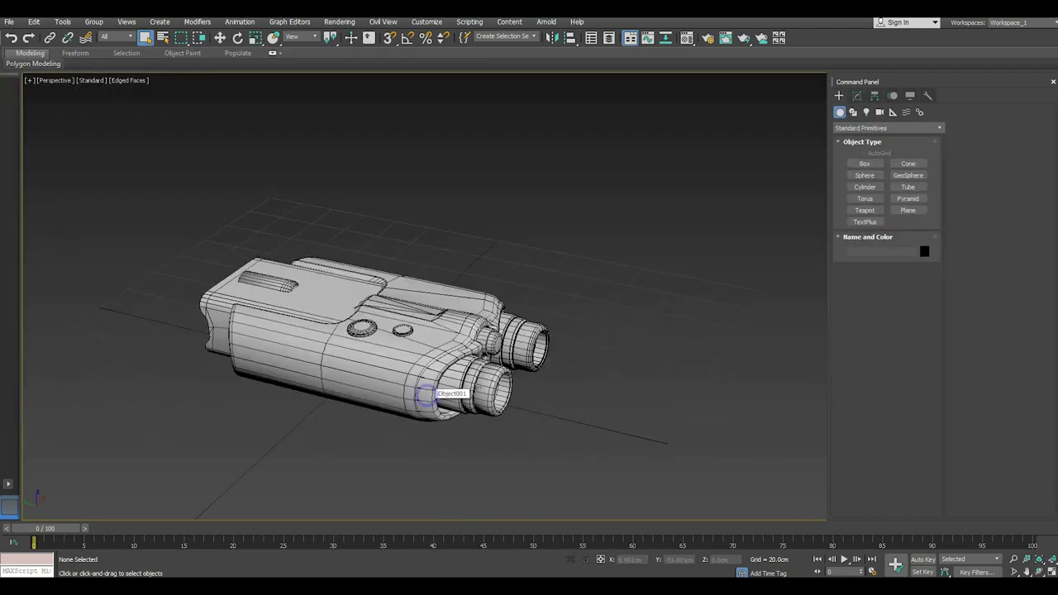
pyautogui.click(425, 393)
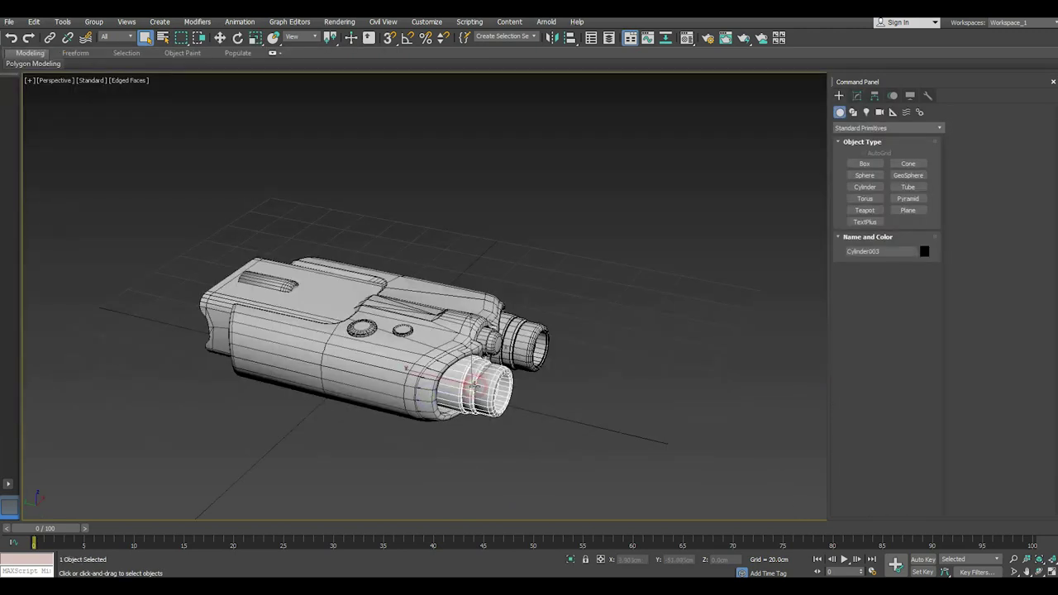
pyautogui.click(219, 39)
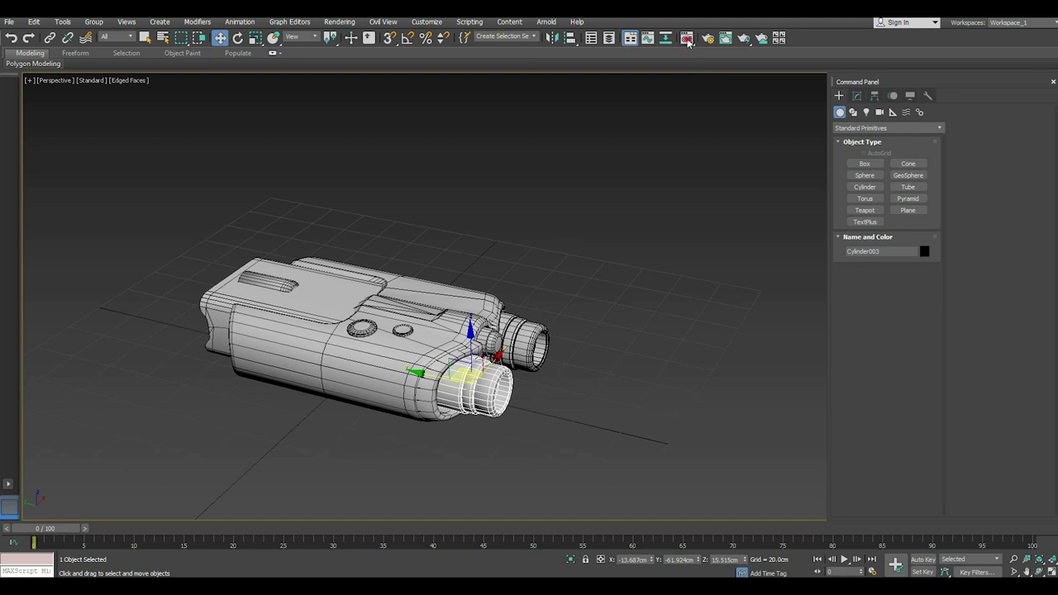
# Set the material's diffuse colour to RGB 29, 29, 29 and assign it to both eyepiece cylinders
pyautogui.press('m')
pyautogui.click(133, 357)
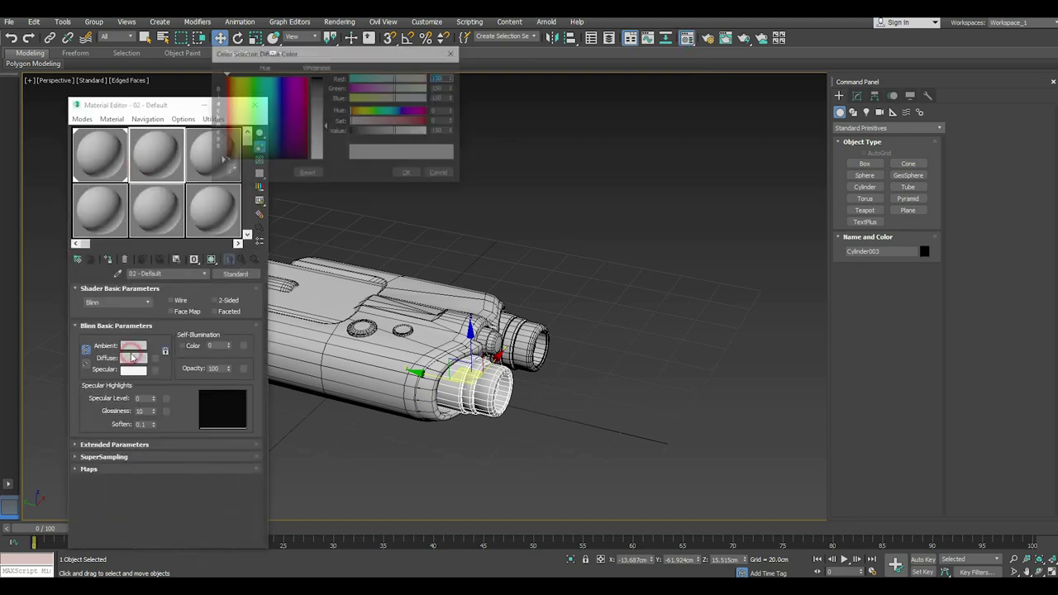
pyautogui.click(408, 174)
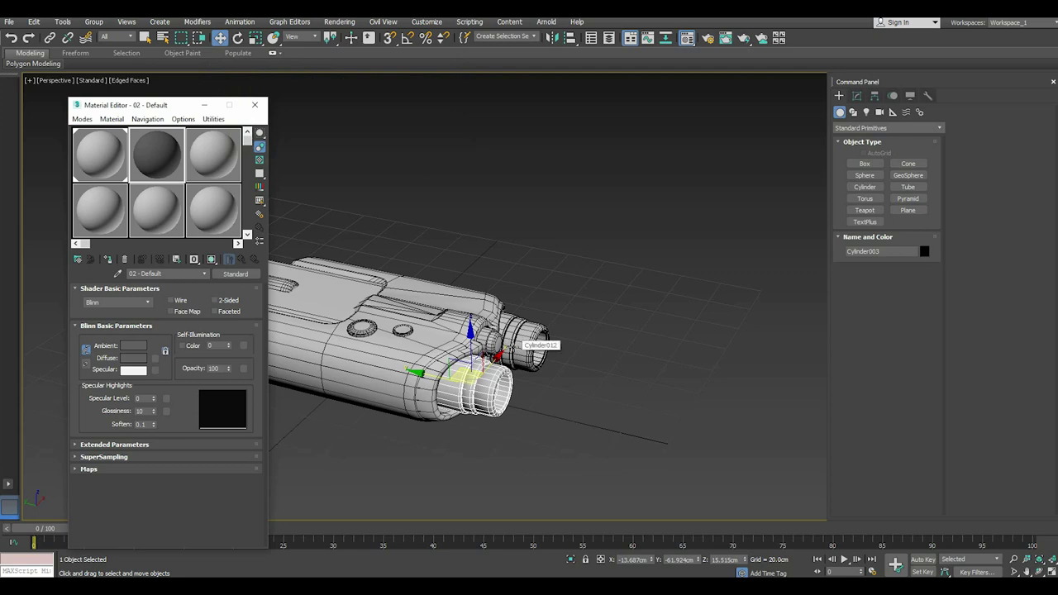
pyautogui.click(520, 343)
pyautogui.keyDown('alt'); pyautogui.moveTo(577, 339); pyautogui.dragTo(552, 354, button='middle'); pyautogui.keyUp('alt')
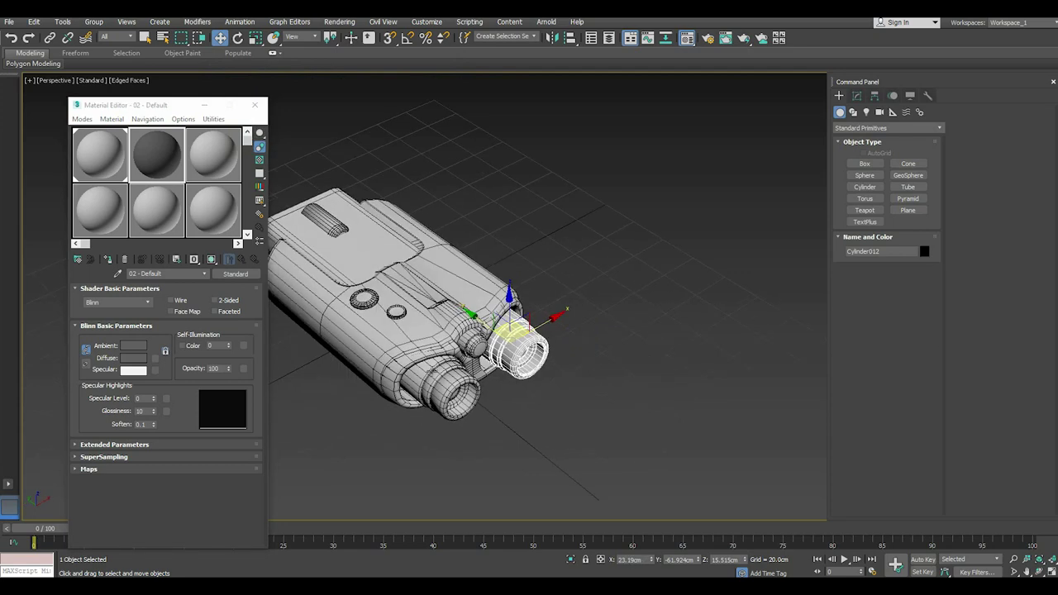
pyautogui.click(109, 258)
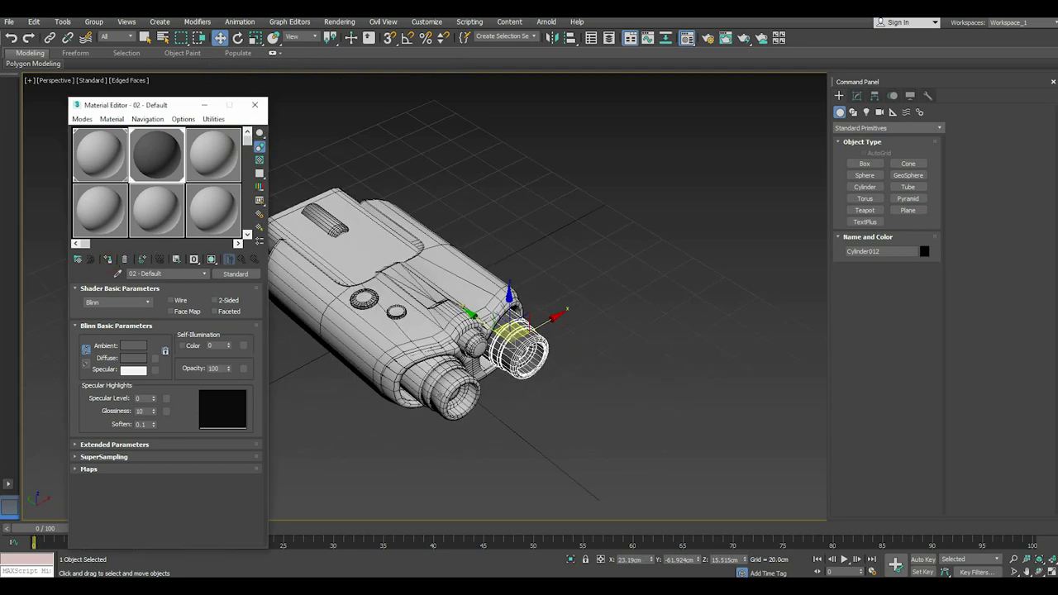
pyautogui.click(445, 390)
pyautogui.click(108, 258)
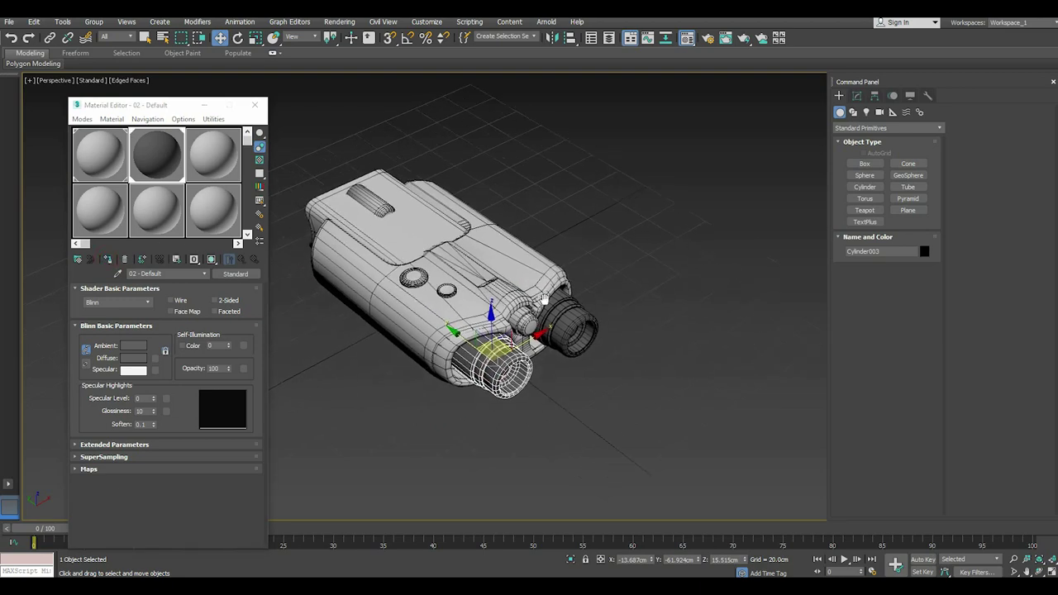
# Select the top dial, slider trim pieces and eyepiece end, and assign them the dark grey material
pyautogui.keyDown('alt'); pyautogui.moveTo(463, 330); pyautogui.dragTo(479, 326, button='middle'); pyautogui.keyUp('alt')
pyautogui.scroll(2, 496, 347)
pyautogui.click(429, 331)
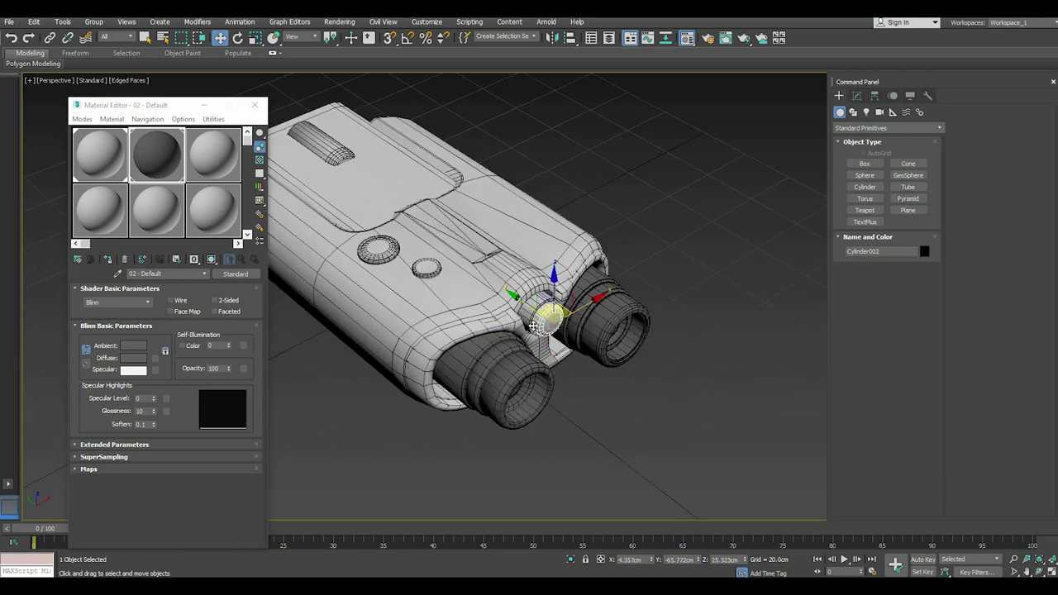
pyautogui.scroll(2, 495, 330)
pyautogui.scroll(1, 496, 330)
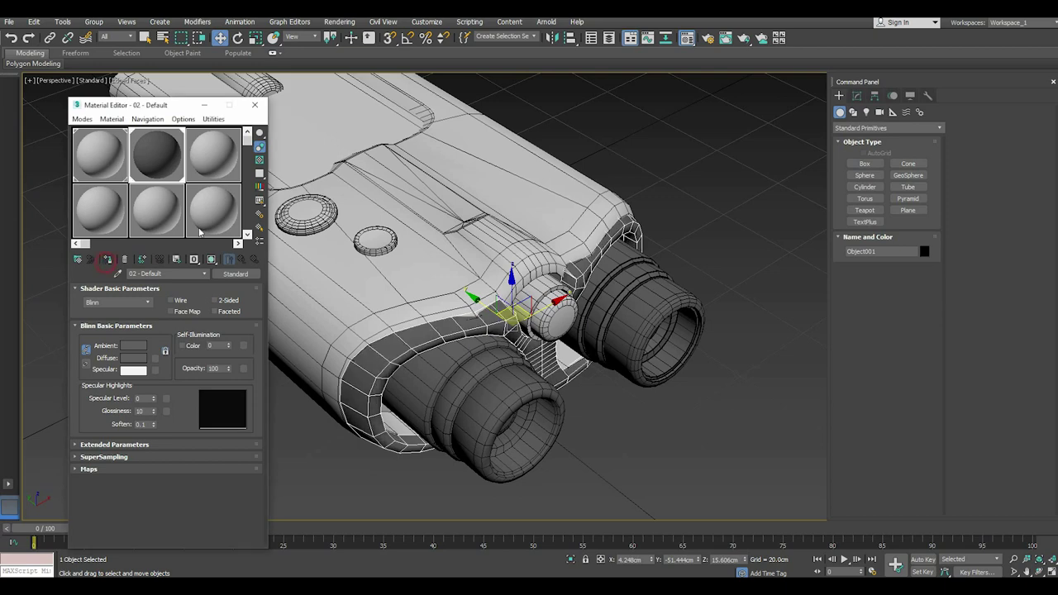
pyautogui.click(332, 163)
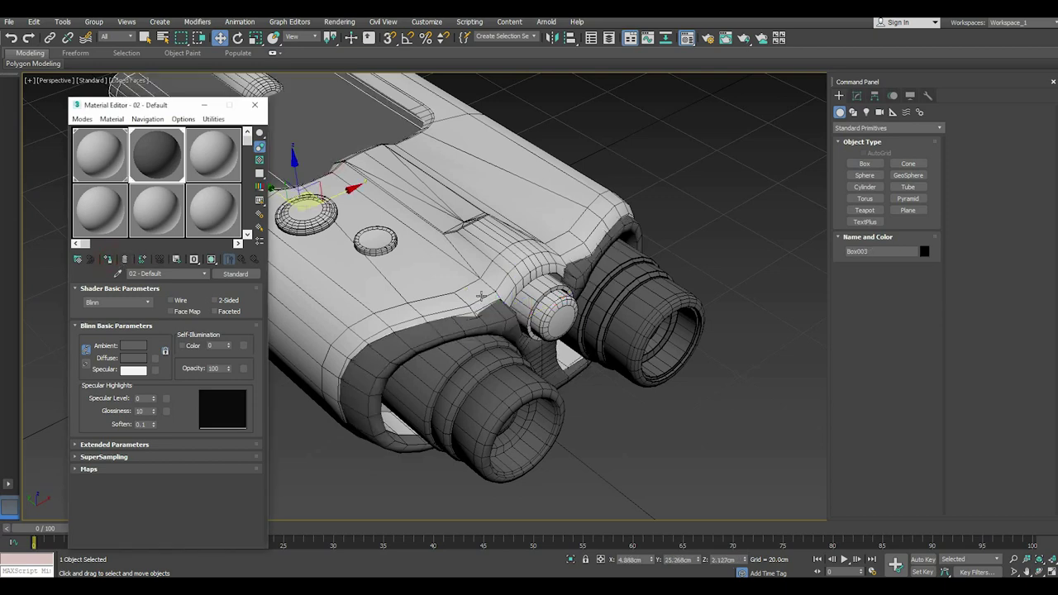
pyautogui.scroll(-4, 351, 159)
pyautogui.scroll(2, 352, 160)
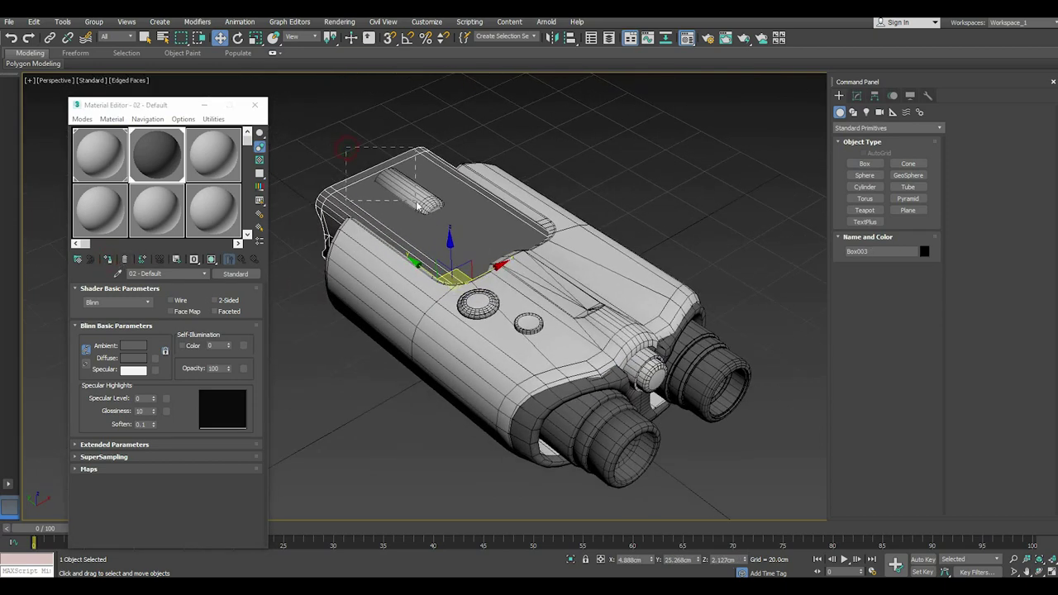
pyautogui.click(417, 205)
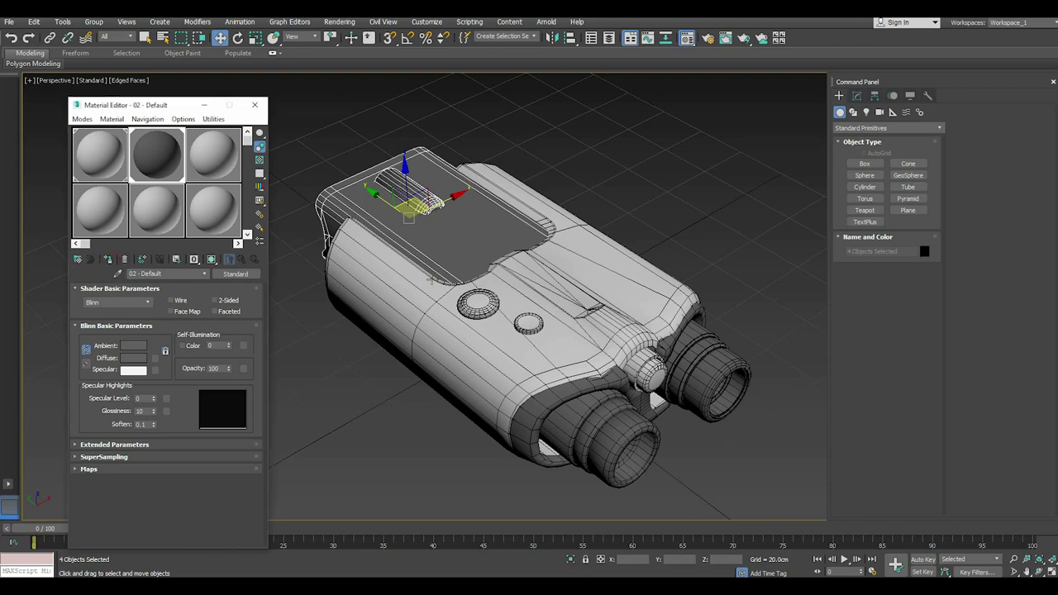
pyautogui.moveTo(432, 280)
pyautogui.keyDown('alt'); pyautogui.mouseDown(button='middle')
pyautogui.moveTo(568, 254)
pyautogui.moveTo(449, 245)
pyautogui.mouseUp(button='middle'); pyautogui.keyUp('alt')
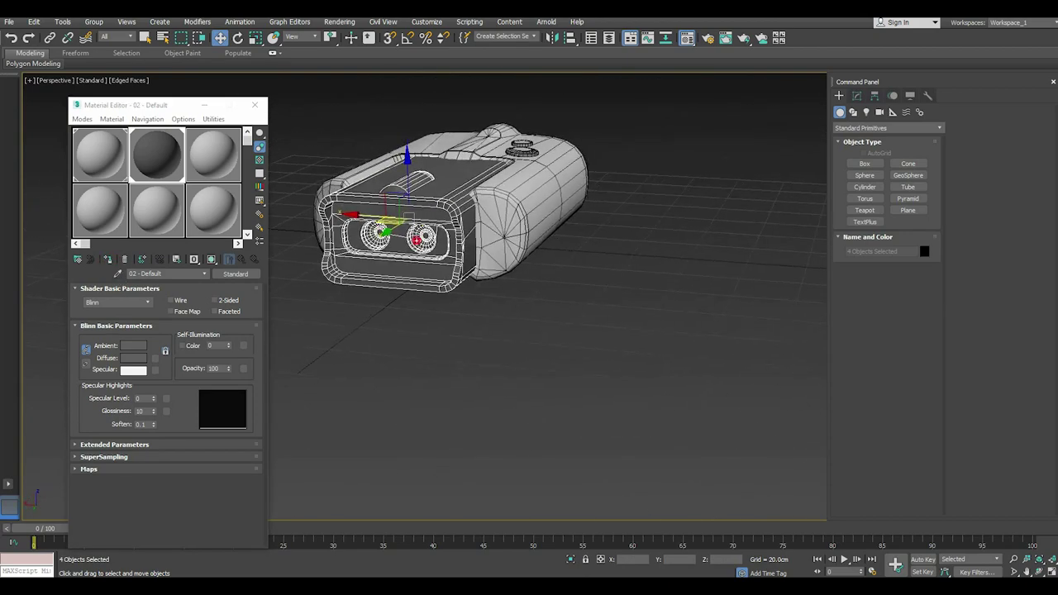
pyautogui.click(417, 239)
pyautogui.click(107, 257)
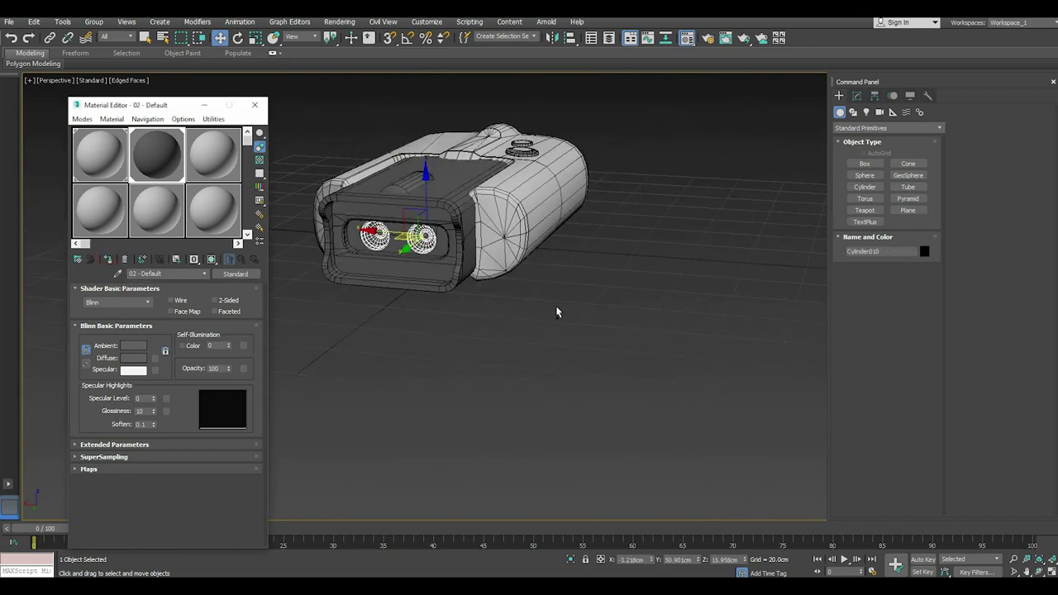
# Give the small knob between the eyepieces the dark grey material and review the result
pyautogui.moveTo(556, 312)
pyautogui.keyDown('alt'); pyautogui.mouseDown(button='middle')
pyautogui.moveTo(547, 329)
pyautogui.moveTo(502, 328)
pyautogui.mouseUp(button='middle'); pyautogui.keyUp('alt')
pyautogui.scroll(5, 500, 327)
pyautogui.click(484, 324)
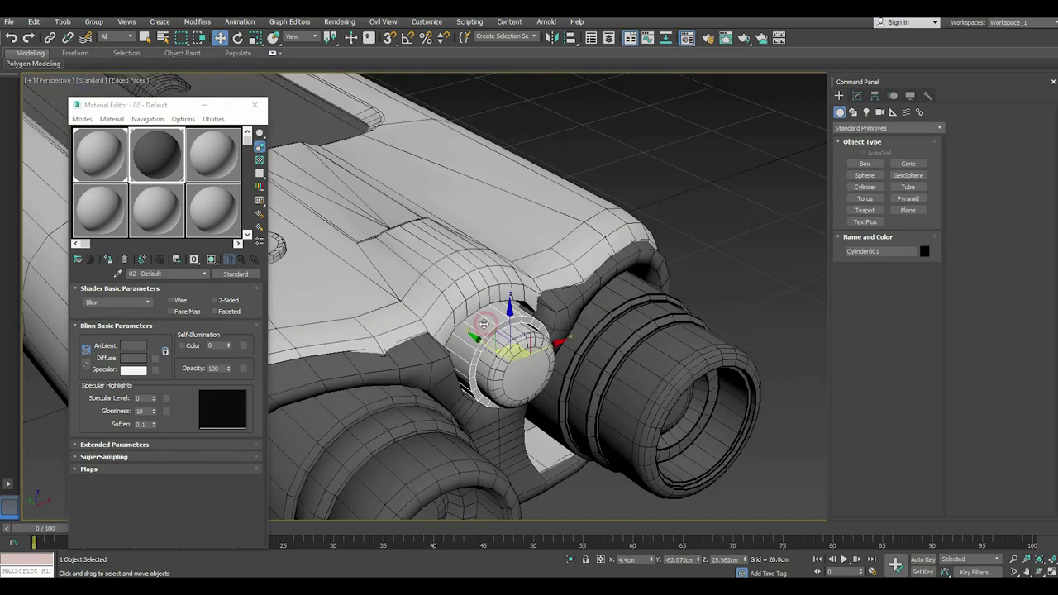
pyautogui.click(108, 260)
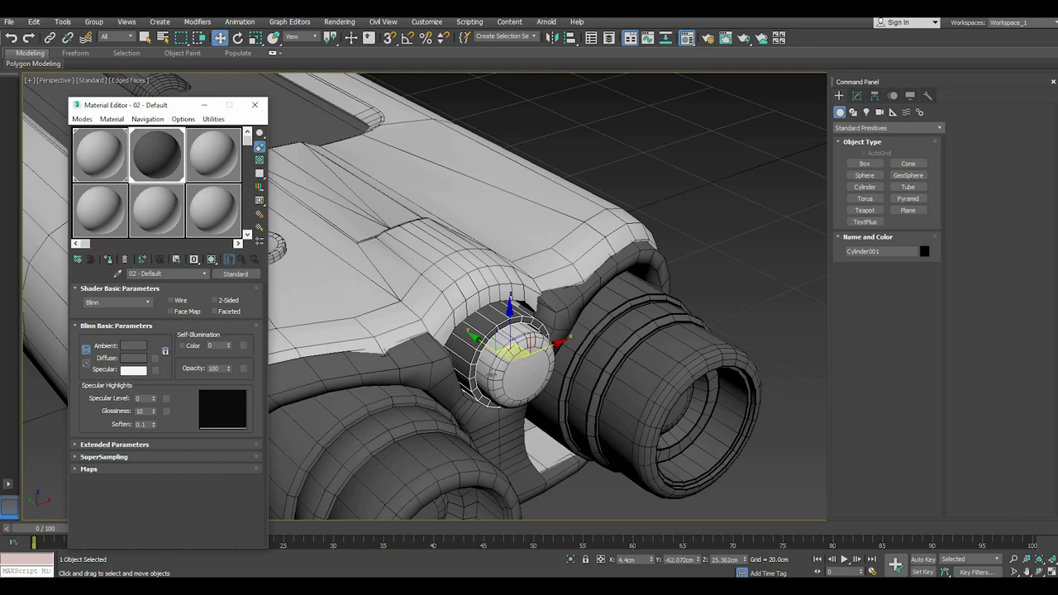
pyautogui.click(107, 259)
pyautogui.scroll(-5, 632, 343)
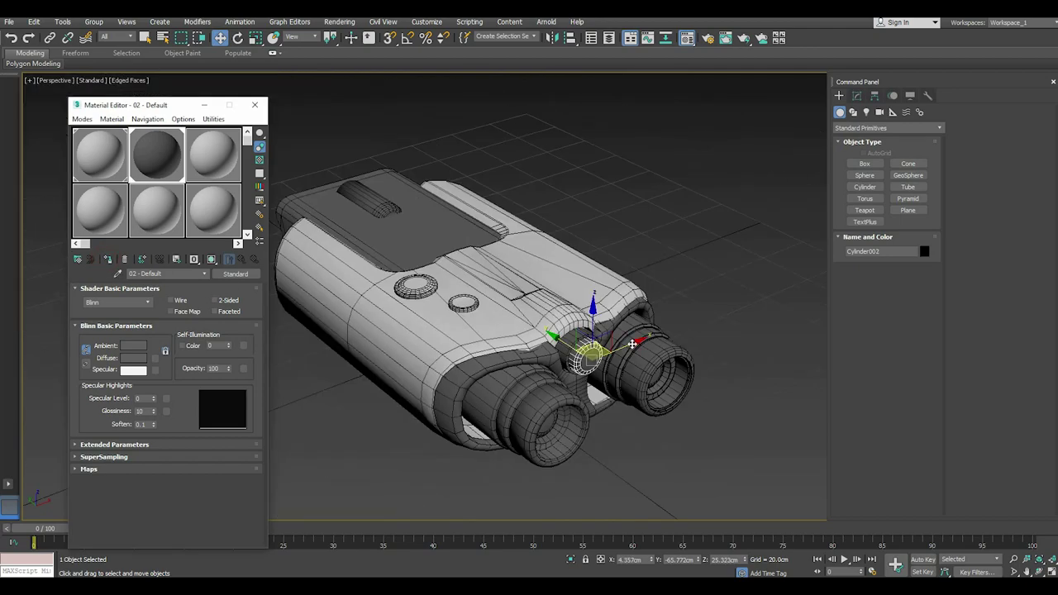
pyautogui.moveTo(632, 344)
pyautogui.keyDown('alt'); pyautogui.mouseDown(button='middle')
pyautogui.moveTo(661, 349)
pyautogui.moveTo(600, 328)
pyautogui.moveTo(638, 364)
pyautogui.mouseUp(button='middle'); pyautogui.keyUp('alt')
pyautogui.moveTo(463, 363)
pyautogui.keyDown('alt'); pyautogui.mouseDown(button='middle')
pyautogui.moveTo(506, 334)
pyautogui.moveTo(628, 322)
pyautogui.moveTo(554, 357)
pyautogui.moveTo(562, 347)
pyautogui.mouseUp(button='middle'); pyautogui.keyUp('alt')
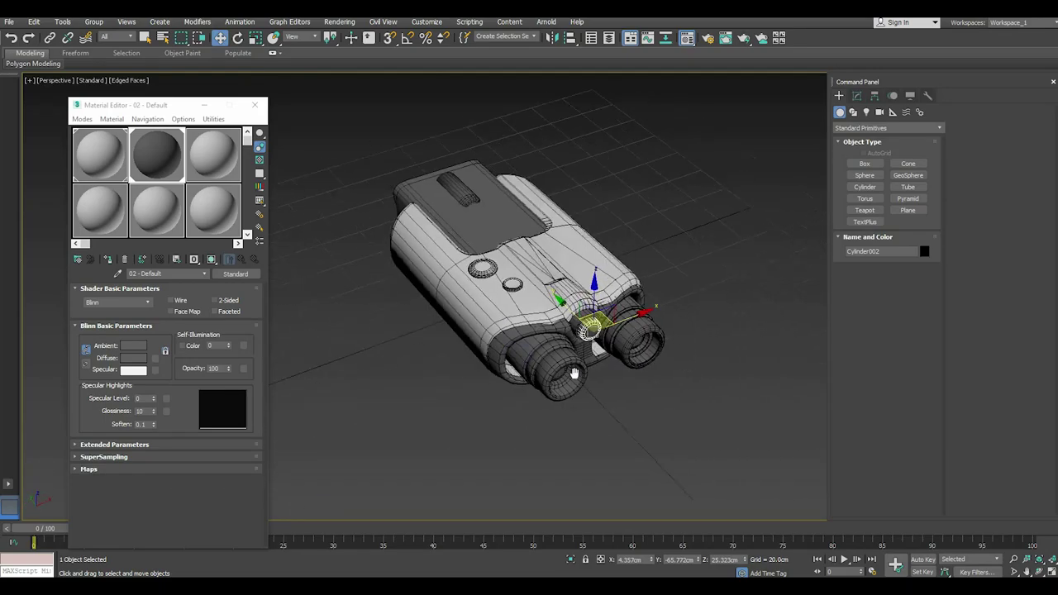
pyautogui.scroll(6, 561, 347)
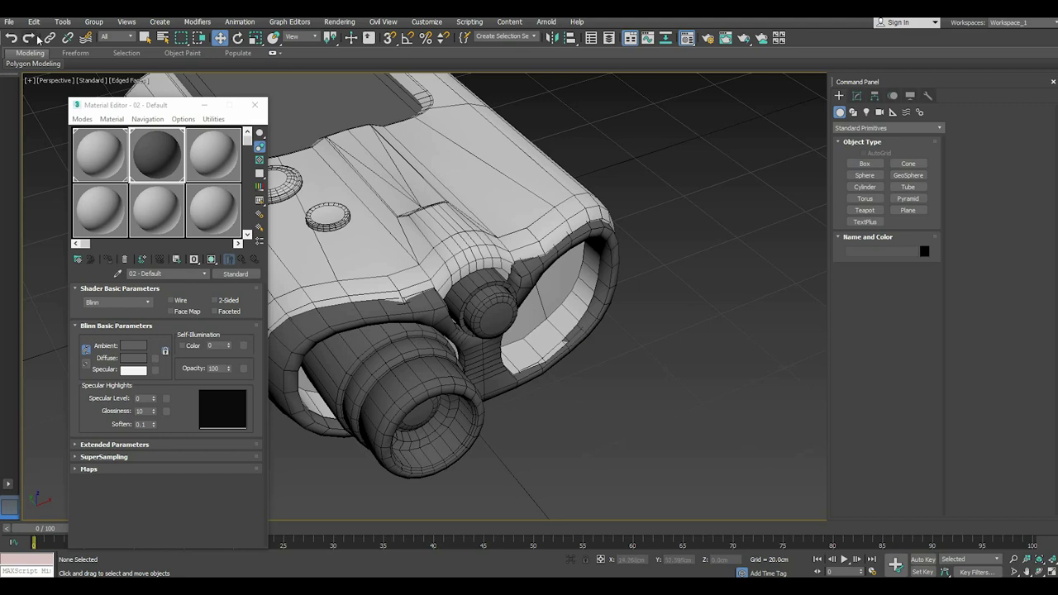
# Make a copy of the left eyepiece cylinder beside it
pyautogui.click(11, 37)
pyautogui.click(391, 399)
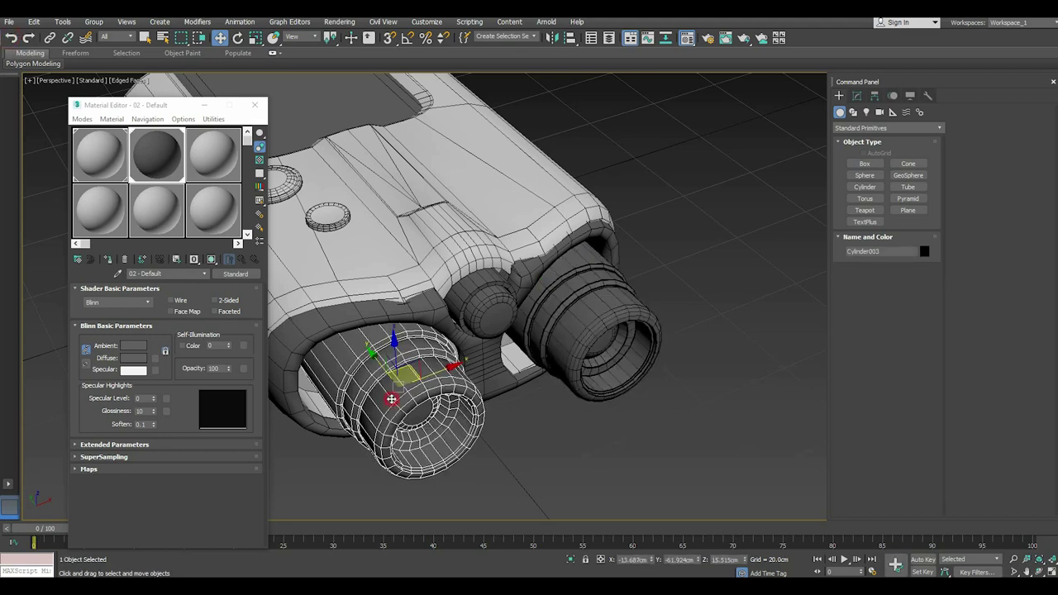
pyautogui.keyDown('shift'); pyautogui.moveTo(445, 388); pyautogui.dragTo(536, 379); pyautogui.keyUp('shift')
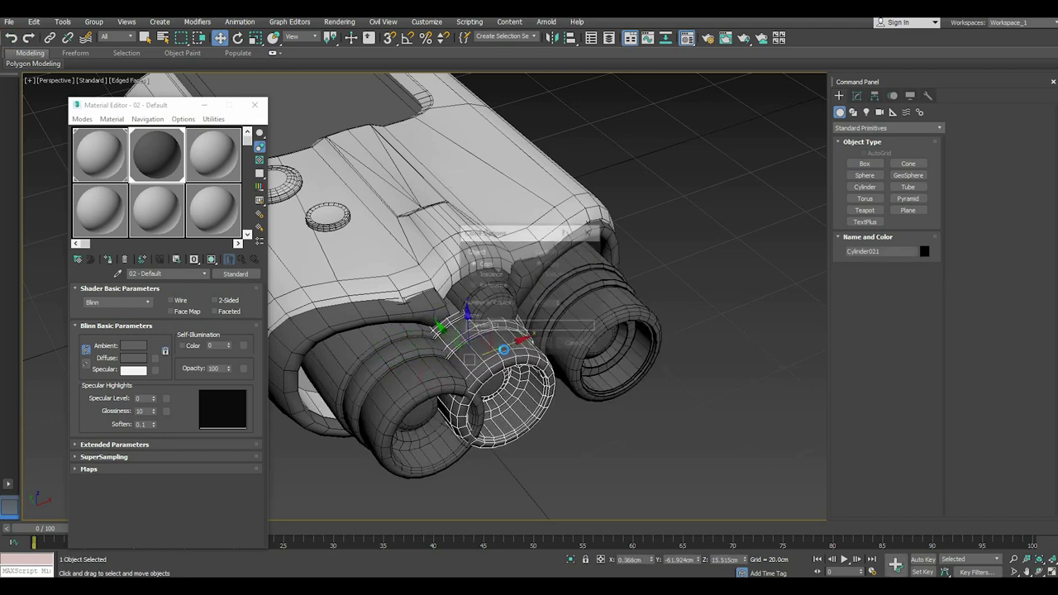
pyautogui.click(531, 344)
pyautogui.click(856, 95)
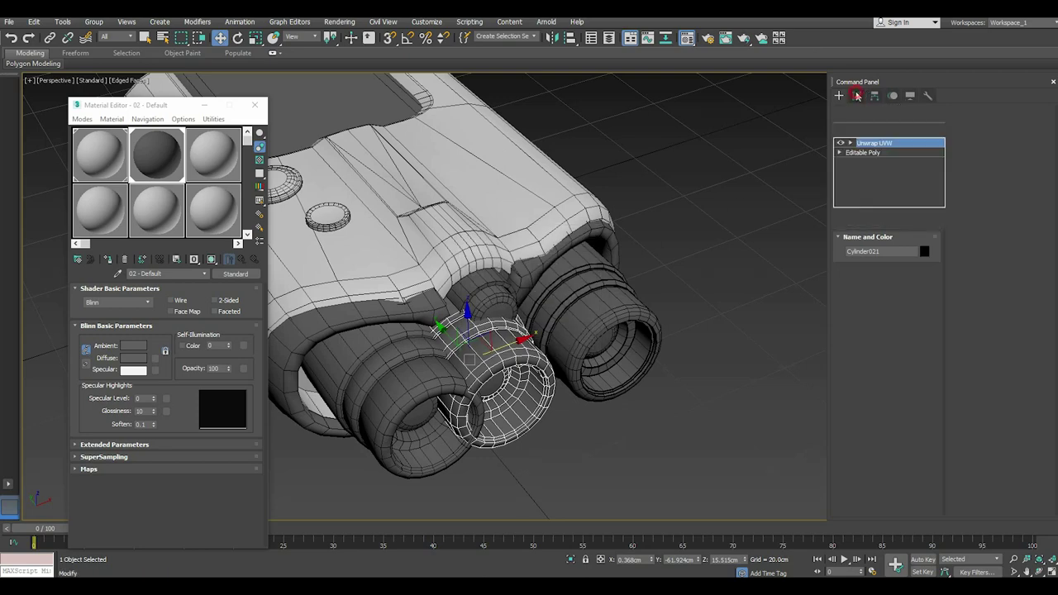
# Align the eyepiece ring pivot-to-pivot on X, Y and Z to the right eyepiece cylinder
pyautogui.click(569, 38)
pyautogui.click(471, 369)
pyautogui.click(586, 313)
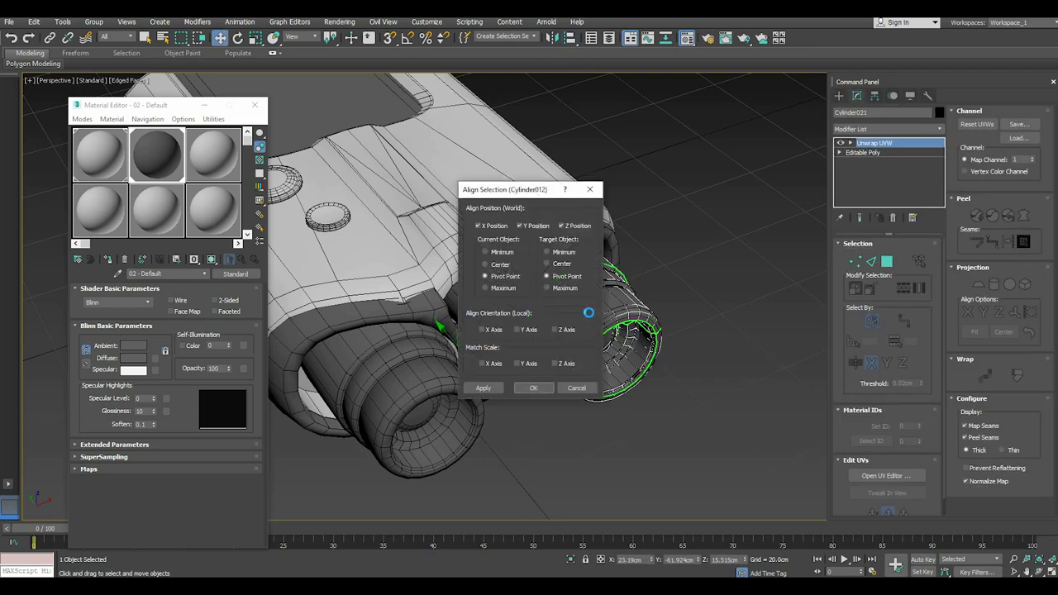
pyautogui.moveTo(506, 193); pyautogui.dragTo(364, 195)
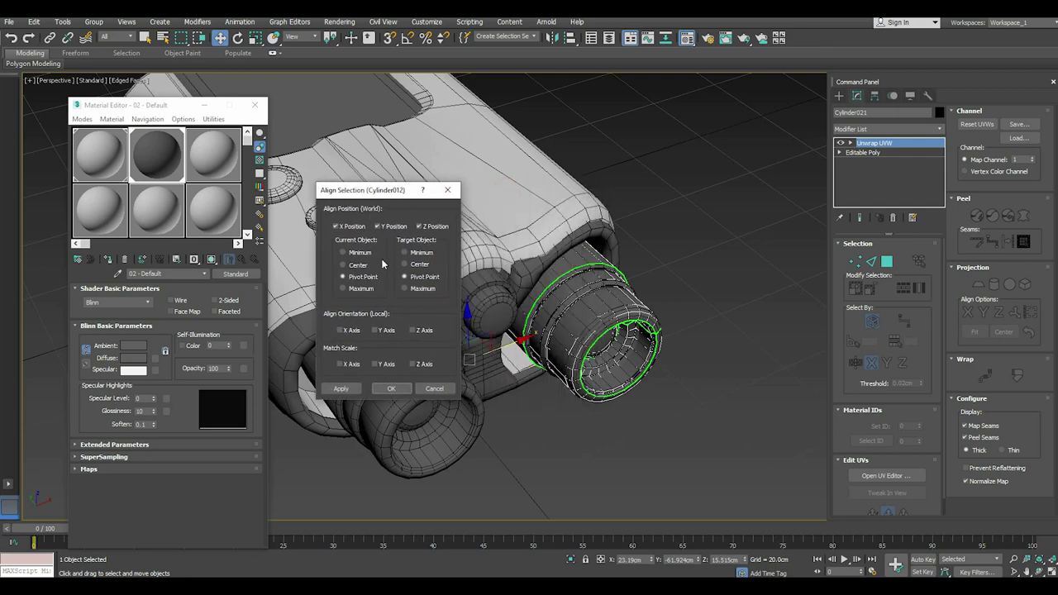
pyautogui.click(391, 389)
# Inspect the aligned eyepiece parts and select the small knob between the eyepieces
pyautogui.click(578, 357)
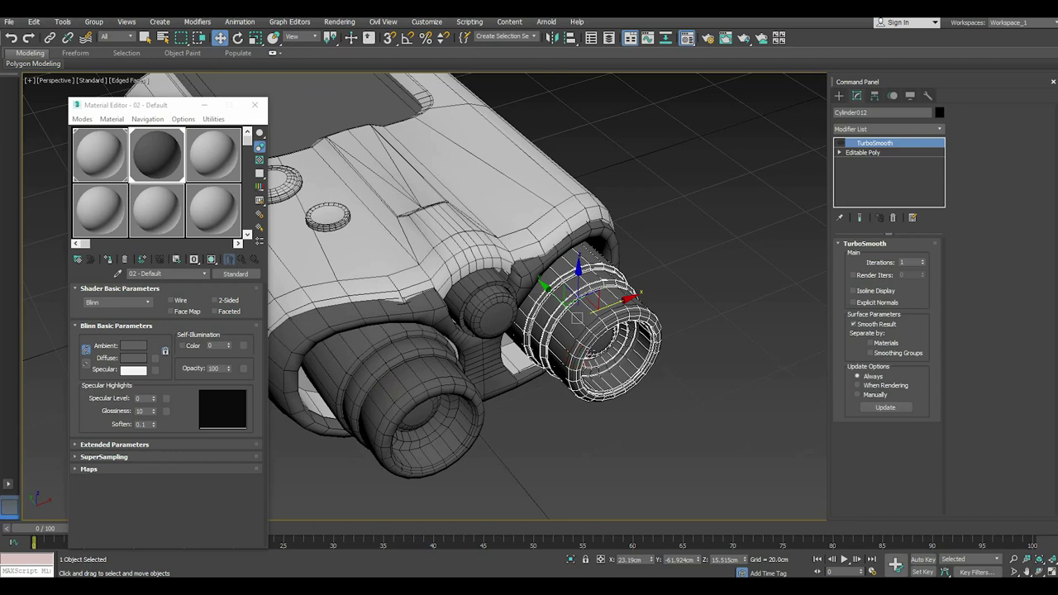
pyautogui.click(585, 339)
pyautogui.scroll(-3, 566, 324)
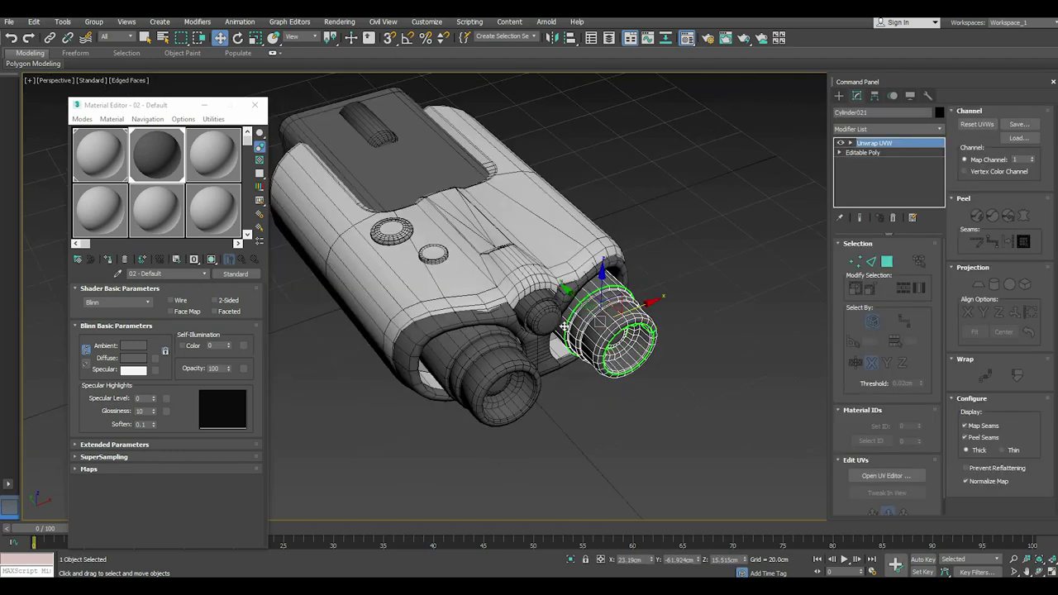
pyautogui.click(550, 315)
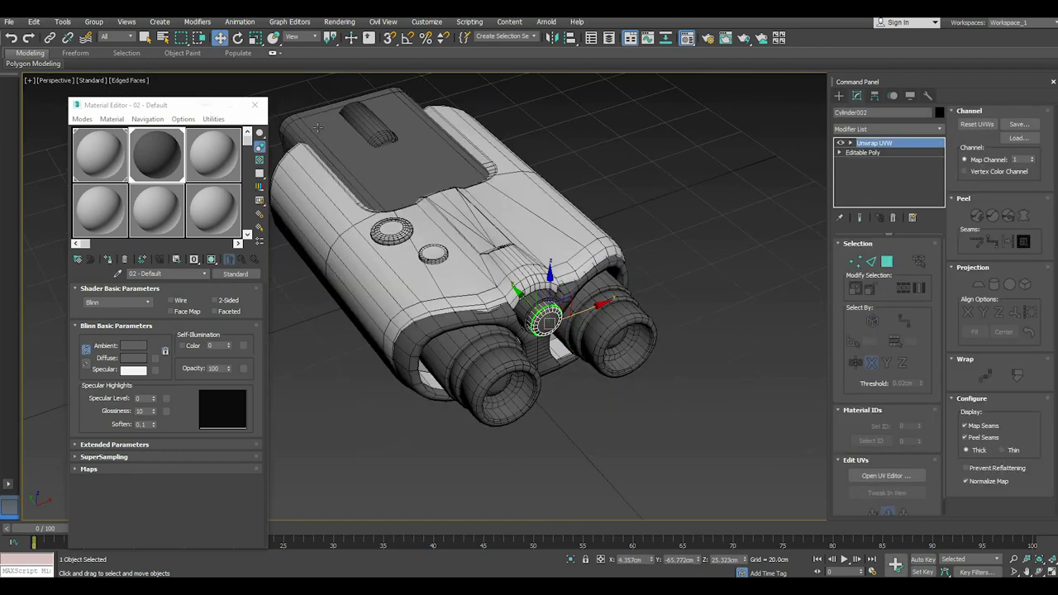
# Collapse the knob's unwrap into its editable poly and attach both eyepieces and the body
pyautogui.rightClick(856, 155)
pyautogui.click(884, 256)
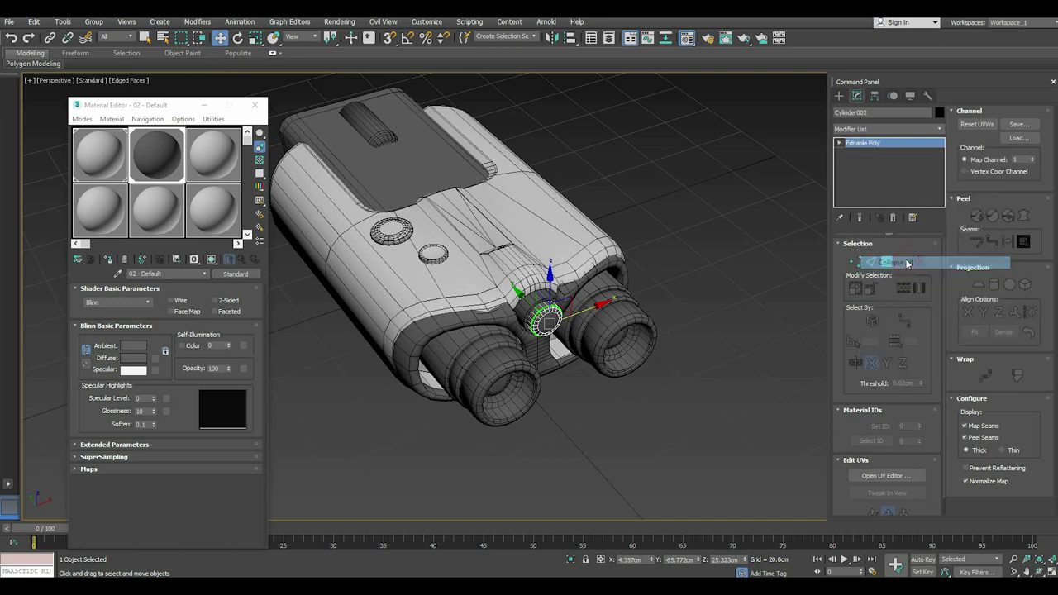
pyautogui.click(975, 194)
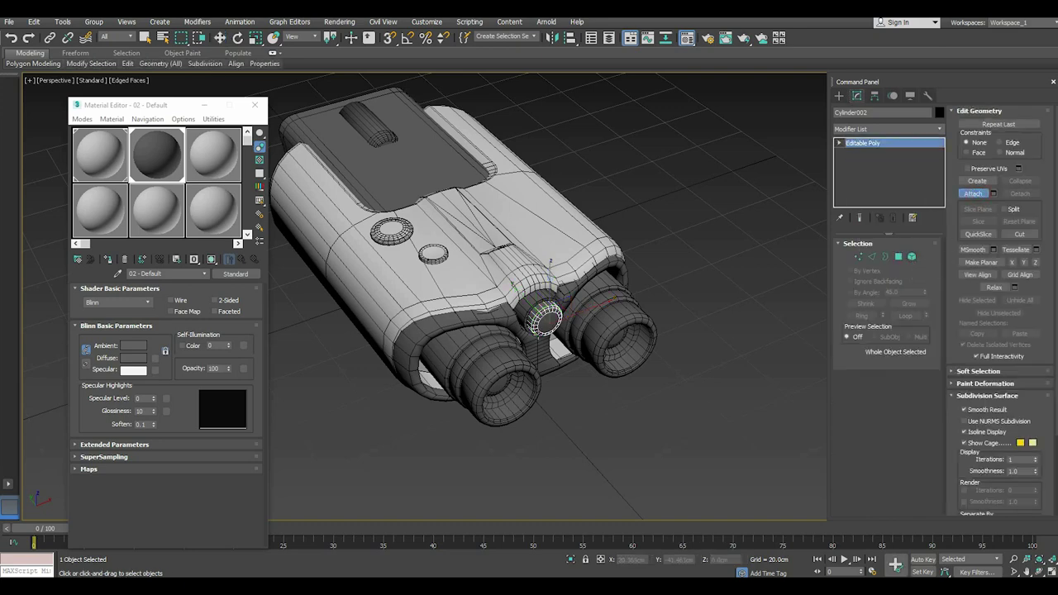
pyautogui.click(490, 361)
pyautogui.click(494, 314)
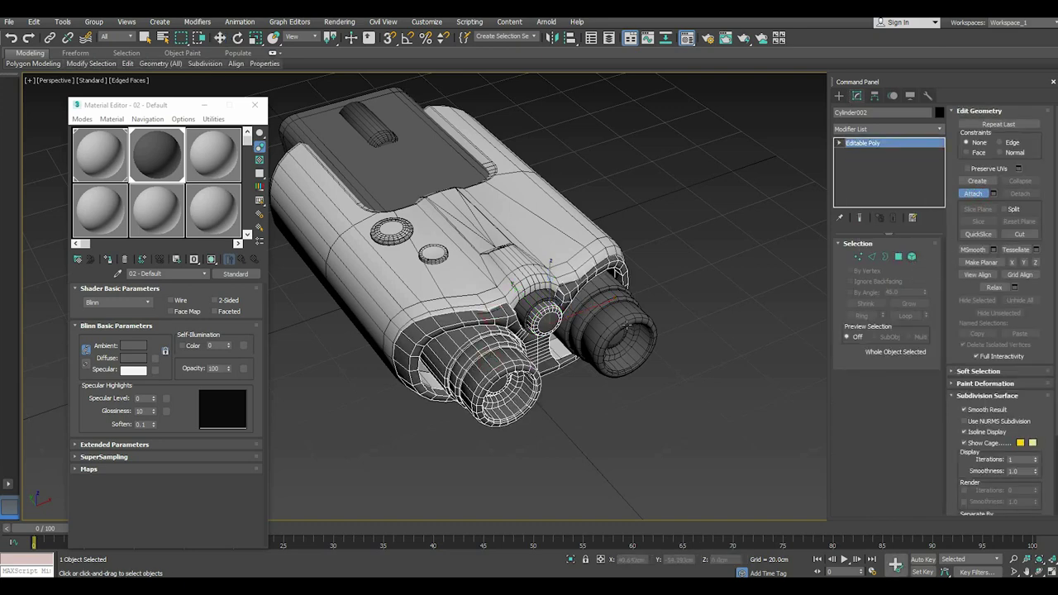
pyautogui.click(619, 328)
# Attach the top plate, the small top knob and the two front lens parts
pyautogui.scroll(-3, 617, 337)
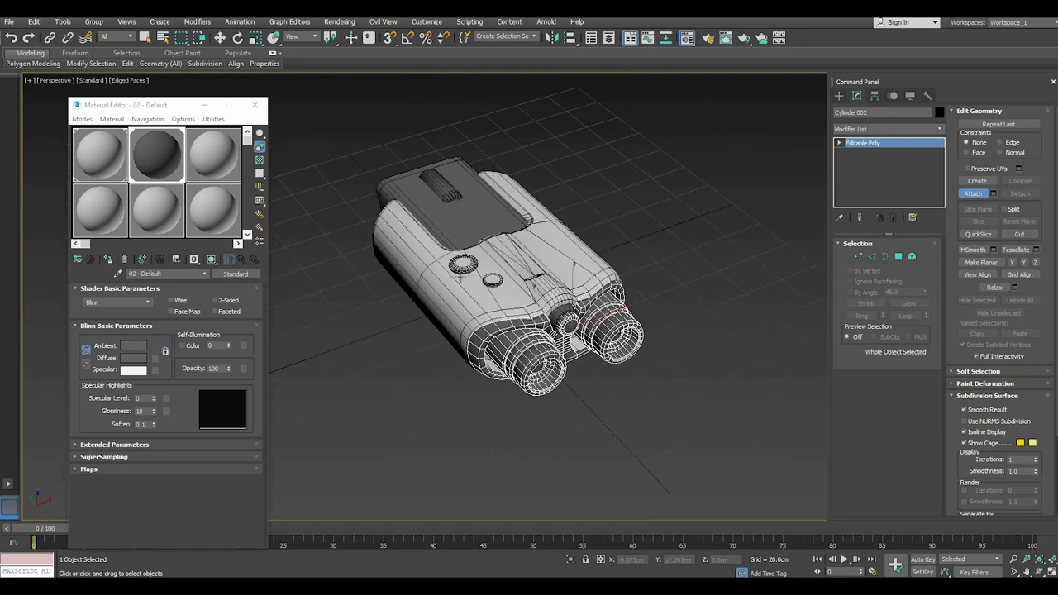
pyautogui.click(471, 226)
pyautogui.click(448, 192)
pyautogui.keyDown('alt'); pyautogui.moveTo(499, 228); pyautogui.dragTo(632, 216, button='middle'); pyautogui.keyUp('alt')
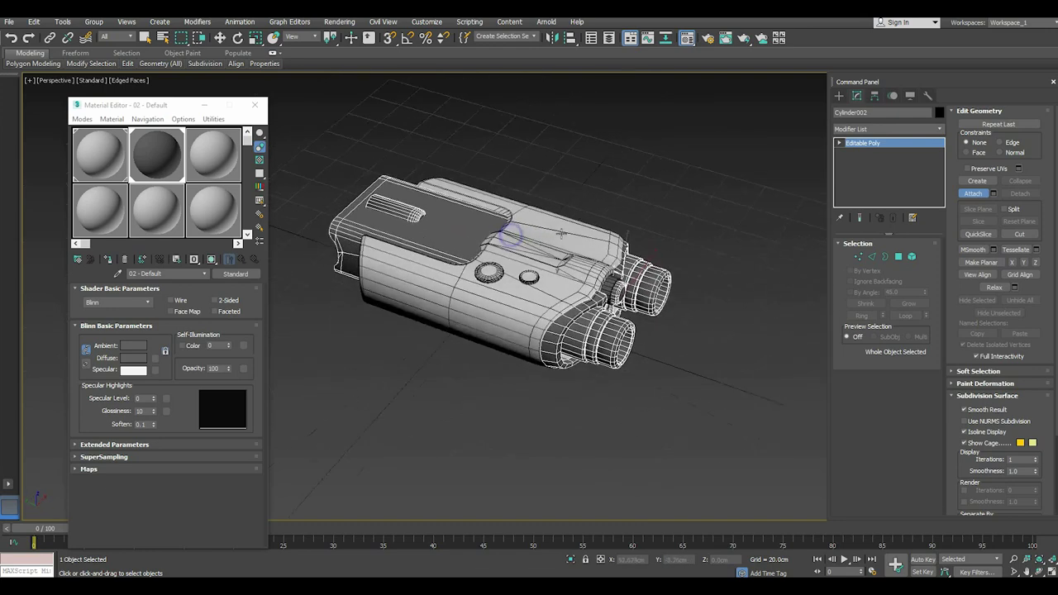
pyautogui.click(411, 321)
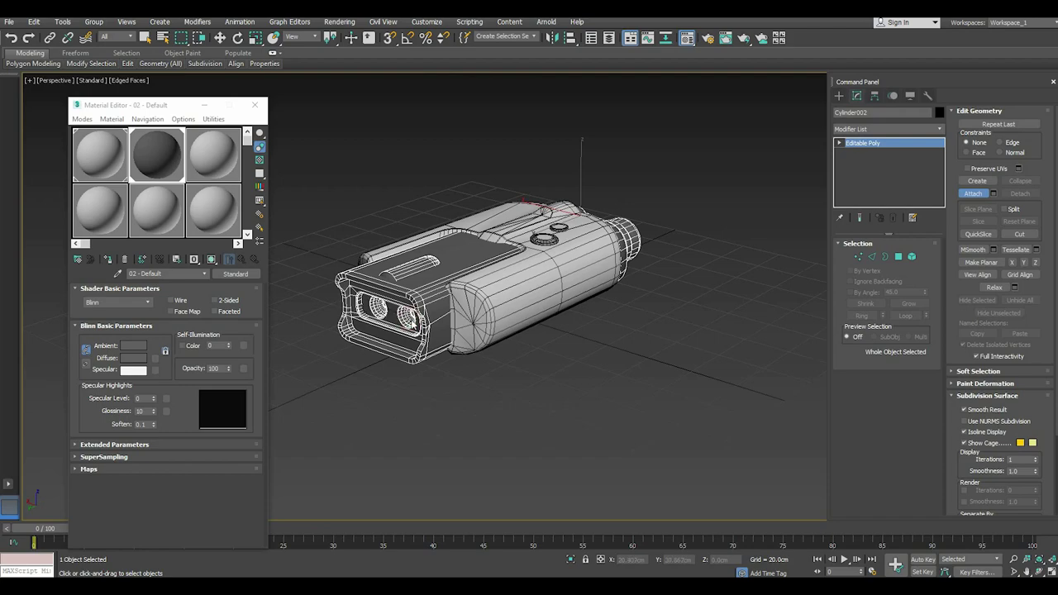
# Test-move the lens parts to find loose pieces and attach the small remaining cylinder
pyautogui.press('w')
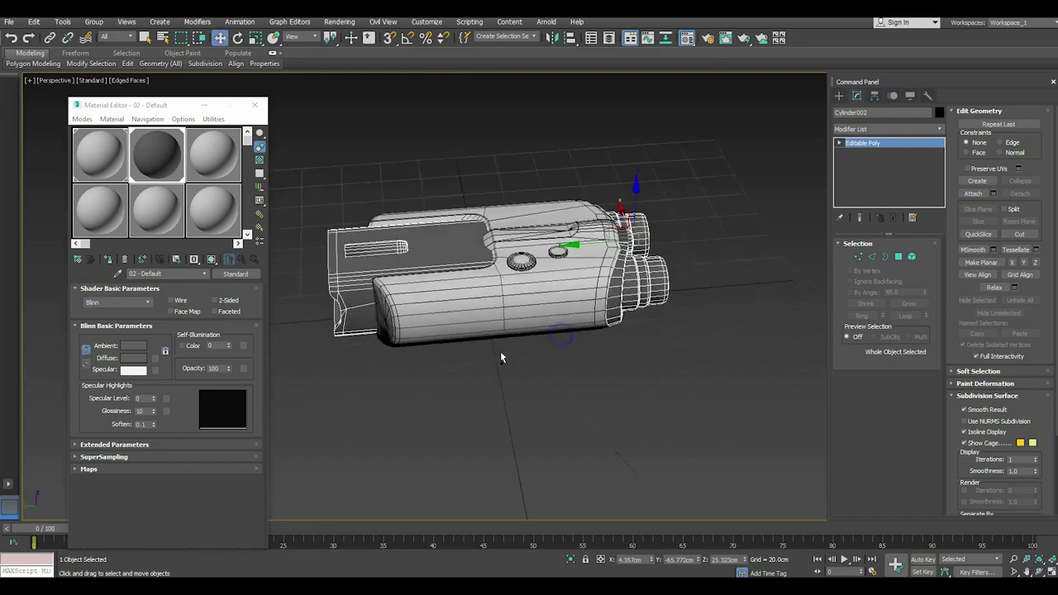
pyautogui.keyDown('alt'); pyautogui.moveTo(555, 337); pyautogui.dragTo(441, 340, button='middle'); pyautogui.keyUp('alt')
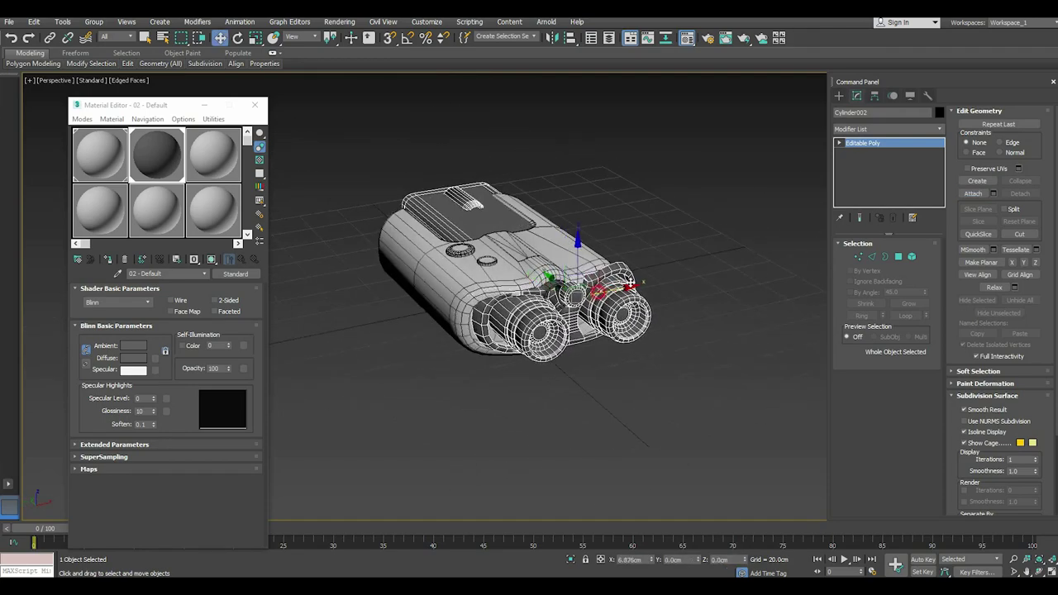
pyautogui.moveTo(615, 289); pyautogui.dragTo(842, 236)
pyautogui.hotkey('ctrl', 'z')
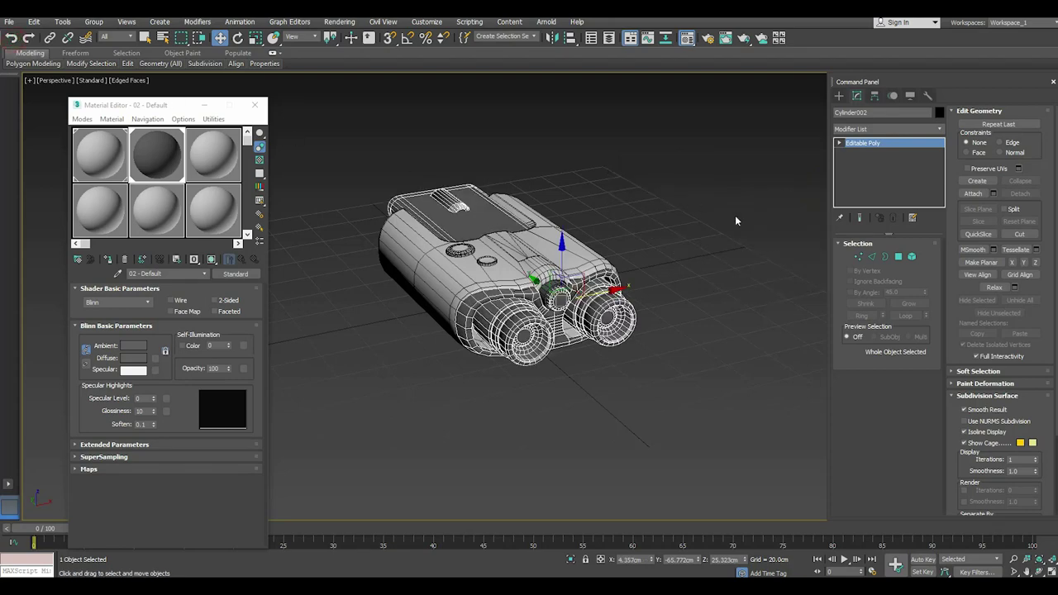
pyautogui.click(972, 193)
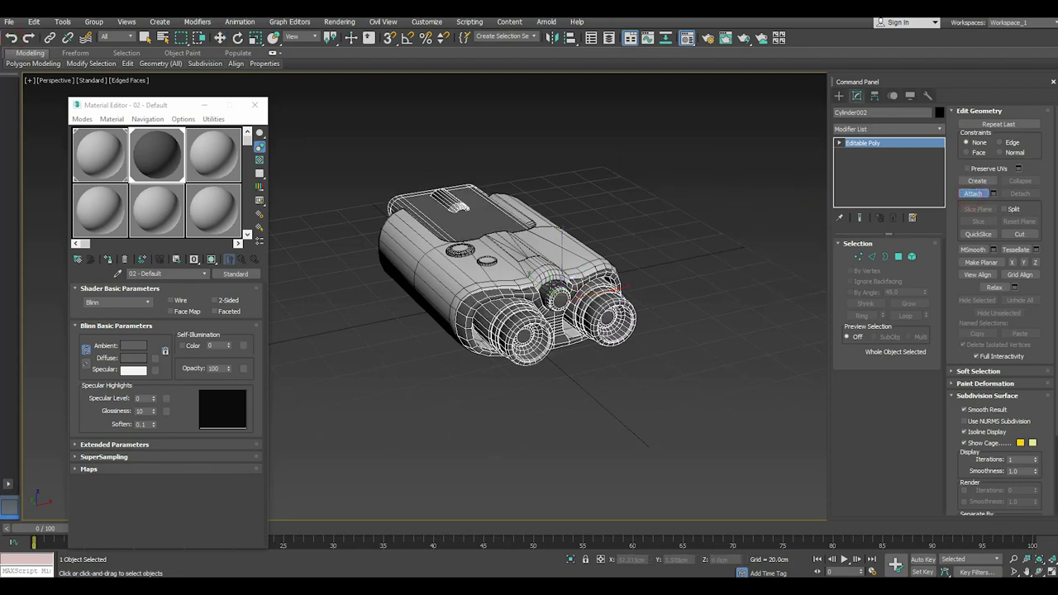
pyautogui.click(571, 274)
pyautogui.keyDown('alt'); pyautogui.moveTo(571, 273); pyautogui.dragTo(595, 297, button='middle'); pyautogui.keyUp('alt')
pyautogui.press('w')
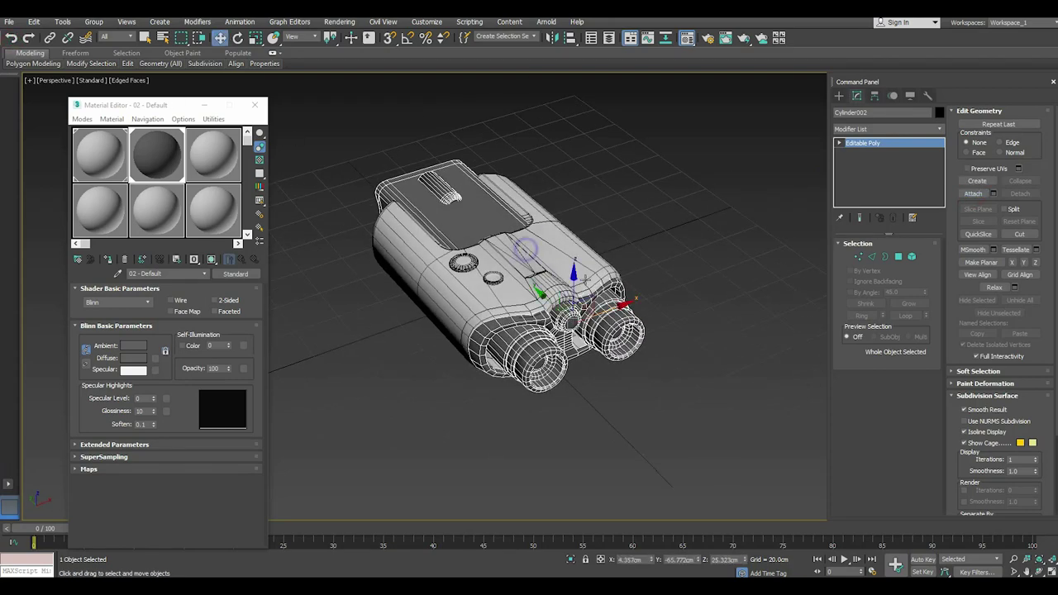
pyautogui.moveTo(607, 318); pyautogui.dragTo(674, 275)
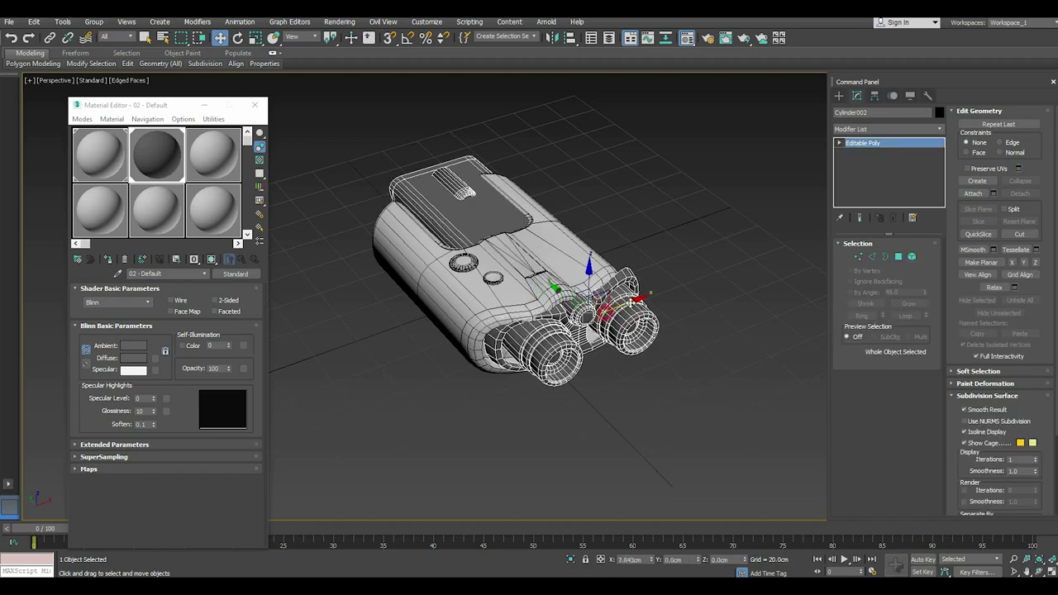
pyautogui.keyDown('alt'); pyautogui.moveTo(553, 297); pyautogui.dragTo(644, 293, button='middle'); pyautogui.keyUp('alt')
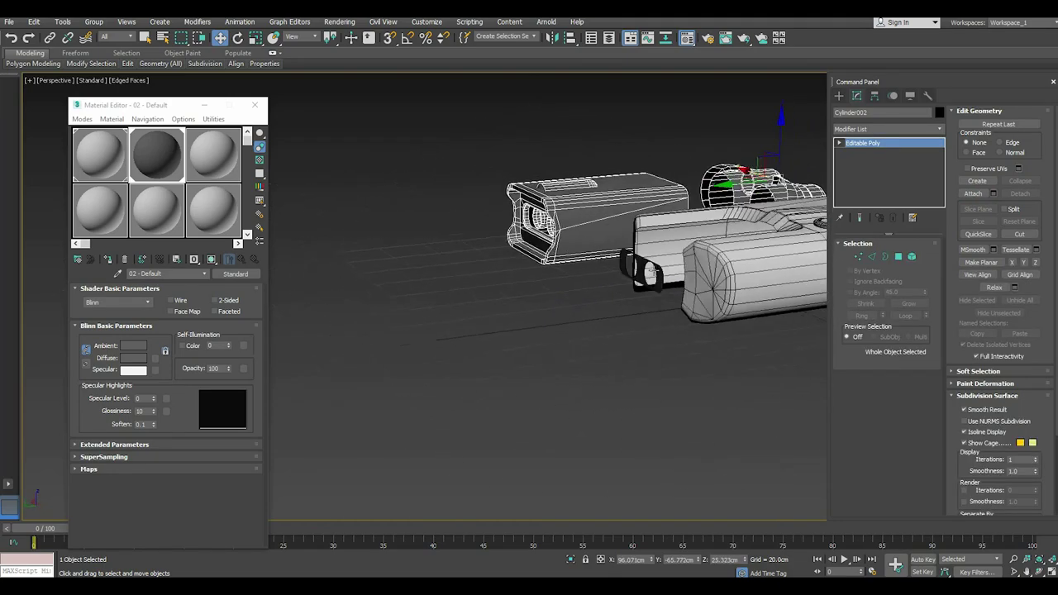
pyautogui.click(9, 40)
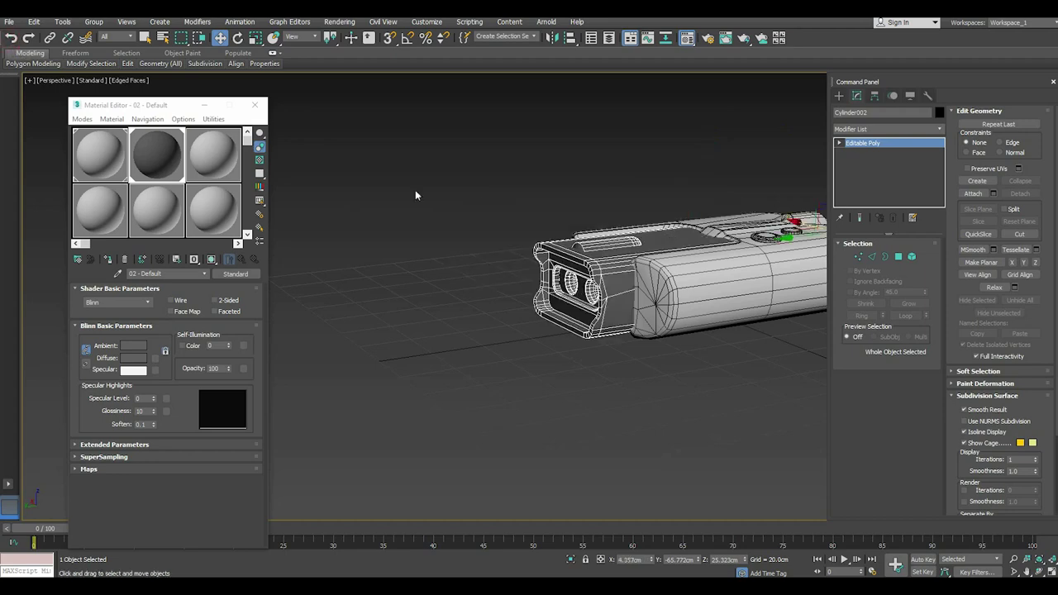
# Attach the leftover lens part and move the combined model to confirm everything is joined
pyautogui.click(972, 193)
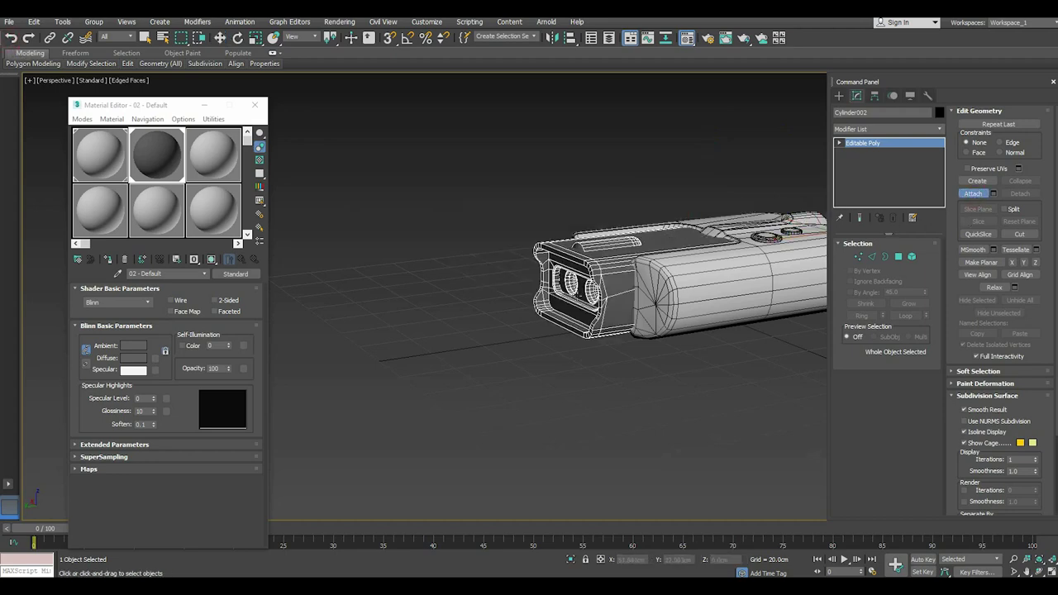
pyautogui.click(576, 297)
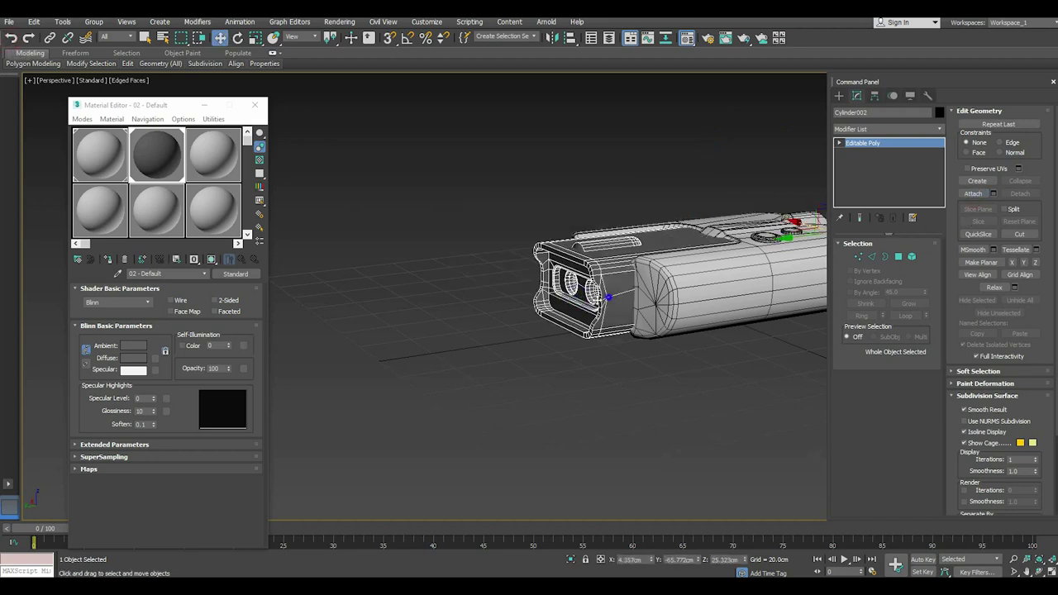
pyautogui.moveTo(576, 298)
pyautogui.keyDown('alt'); pyautogui.mouseDown(button='middle')
pyautogui.moveTo(374, 300)
pyautogui.moveTo(744, 386)
pyautogui.mouseUp(button='middle'); pyautogui.keyUp('alt')
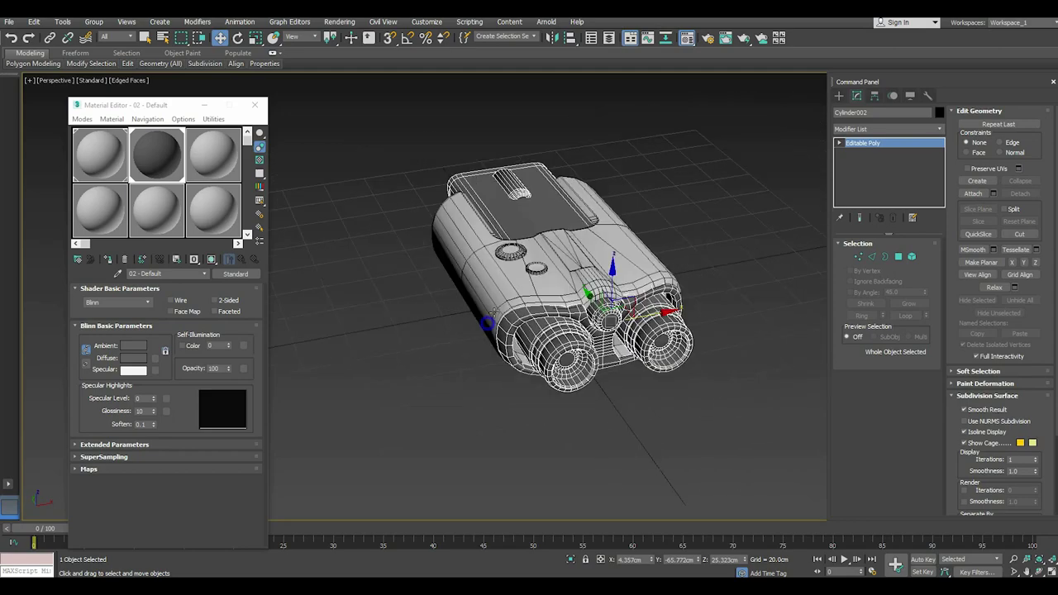
pyautogui.click(744, 386)
pyautogui.click(665, 319)
pyautogui.moveTo(654, 302); pyautogui.dragTo(793, 258)
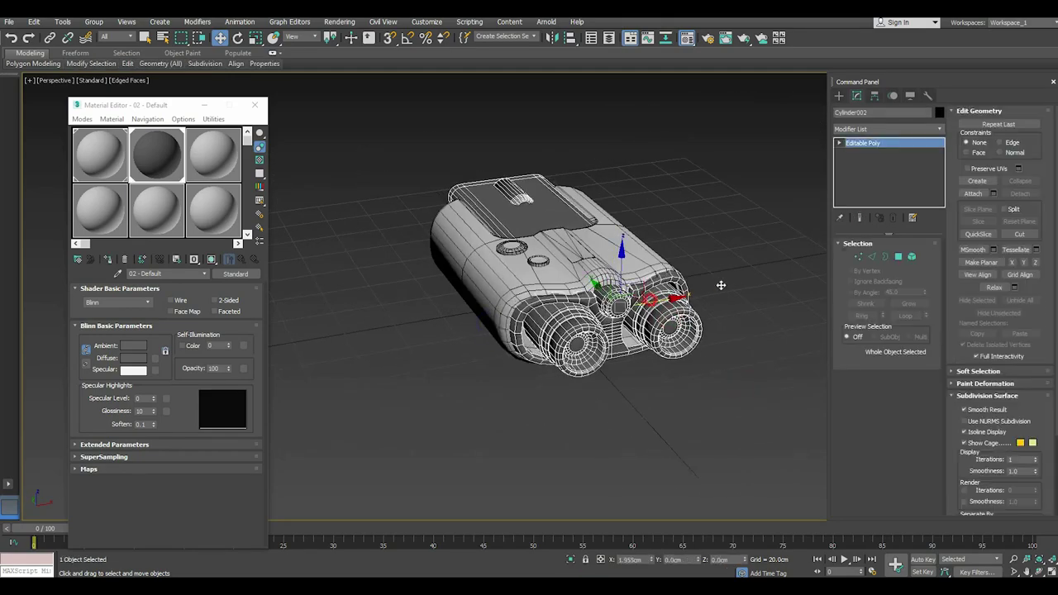
pyautogui.moveTo(550, 296)
pyautogui.keyDown('alt'); pyautogui.mouseDown(button='middle')
pyautogui.moveTo(500, 322)
pyautogui.moveTo(534, 318)
pyautogui.moveTo(496, 322)
pyautogui.moveTo(696, 432)
pyautogui.mouseUp(button='middle'); pyautogui.keyUp('alt')
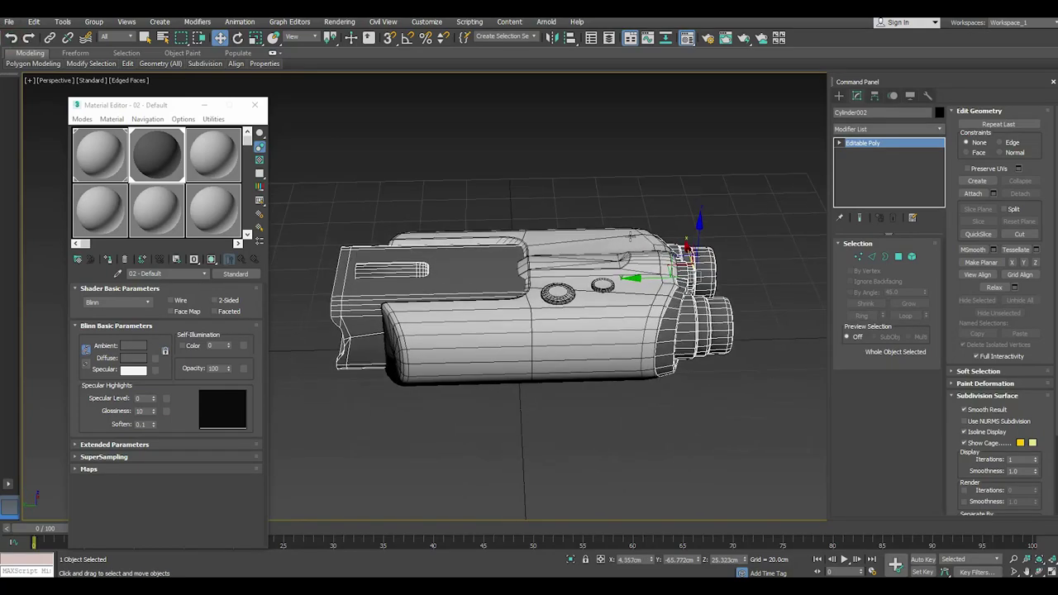
pyautogui.click(698, 428)
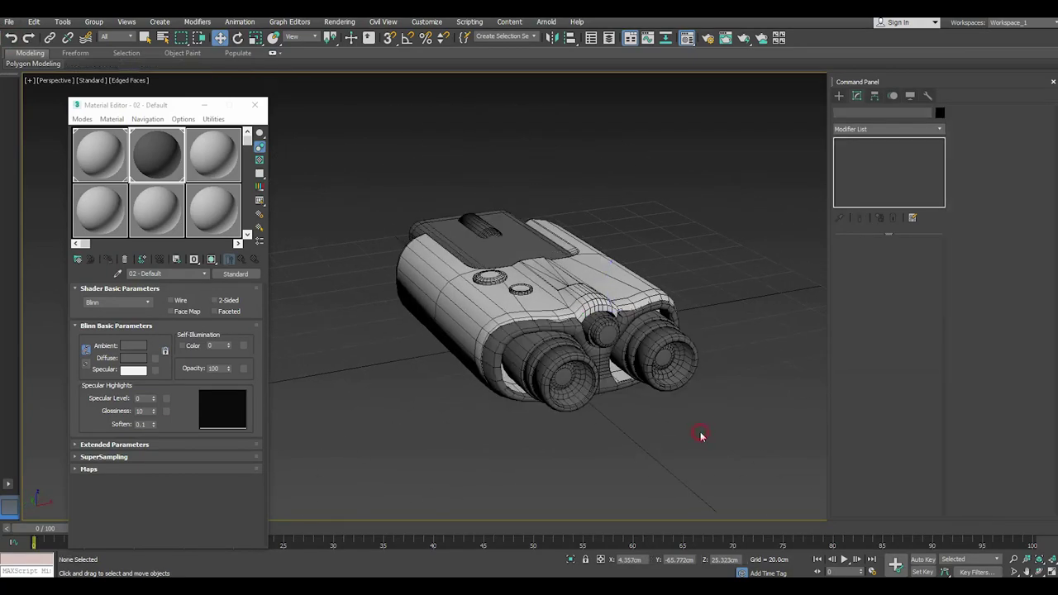
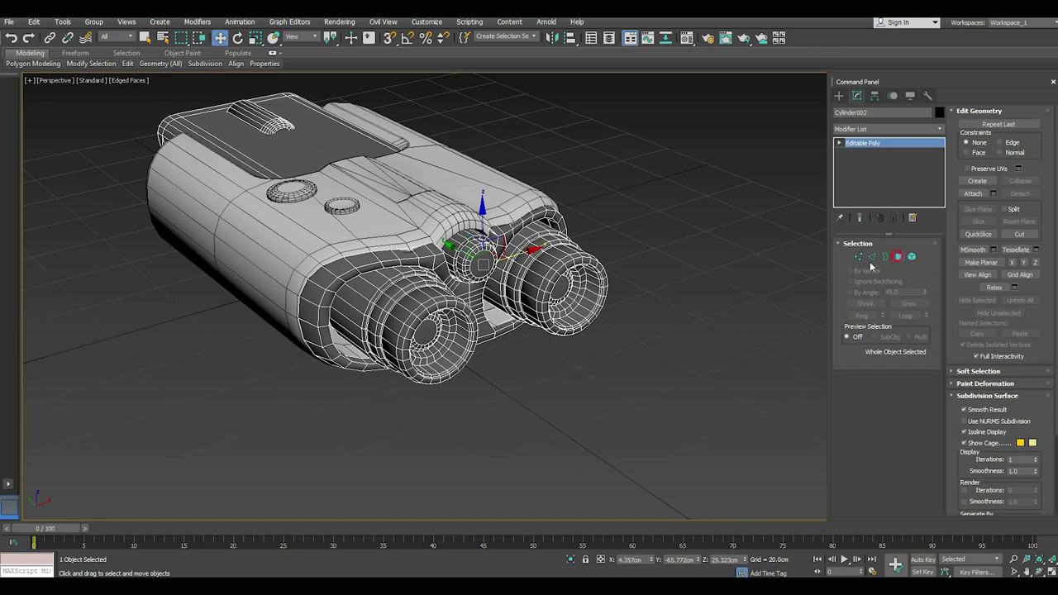
# In polygon mode, select the centre polygons of both binocular lenses
pyautogui.press('4')
pyautogui.click(565, 280)
pyautogui.keyDown('alt'); pyautogui.moveTo(565, 280); pyautogui.dragTo(463, 273, button='middle'); pyautogui.keyUp('alt')
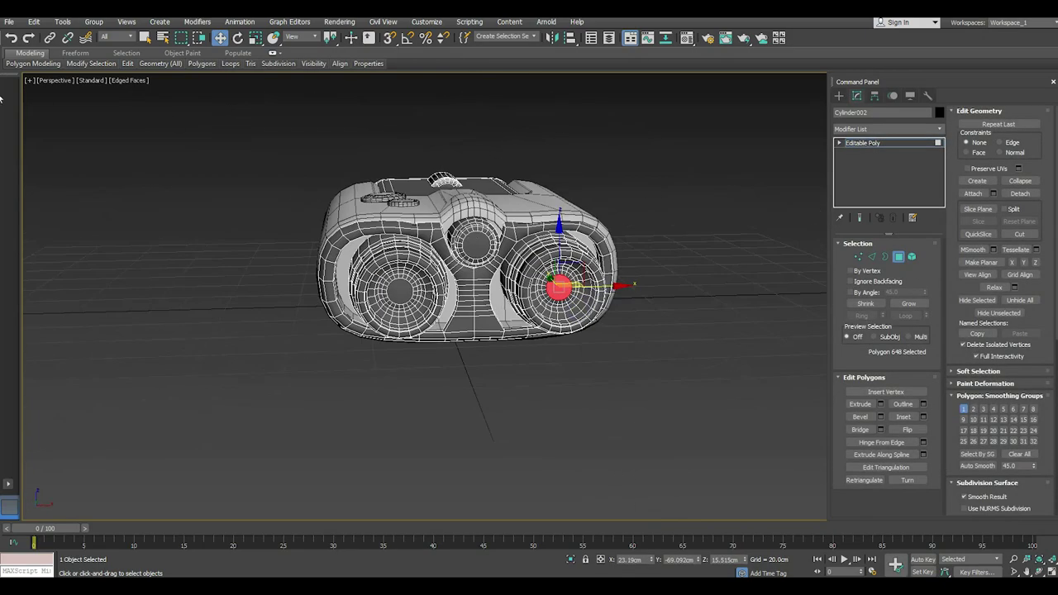
pyautogui.click(9, 38)
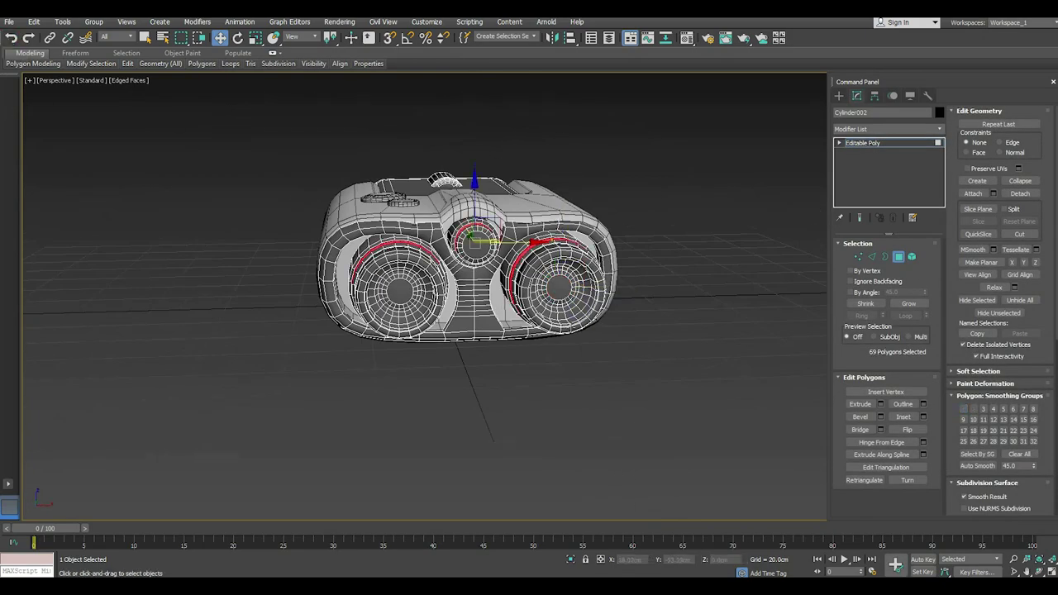
pyautogui.keyDown('alt'); pyautogui.moveTo(570, 293); pyautogui.dragTo(594, 313, button='middle'); pyautogui.keyUp('alt')
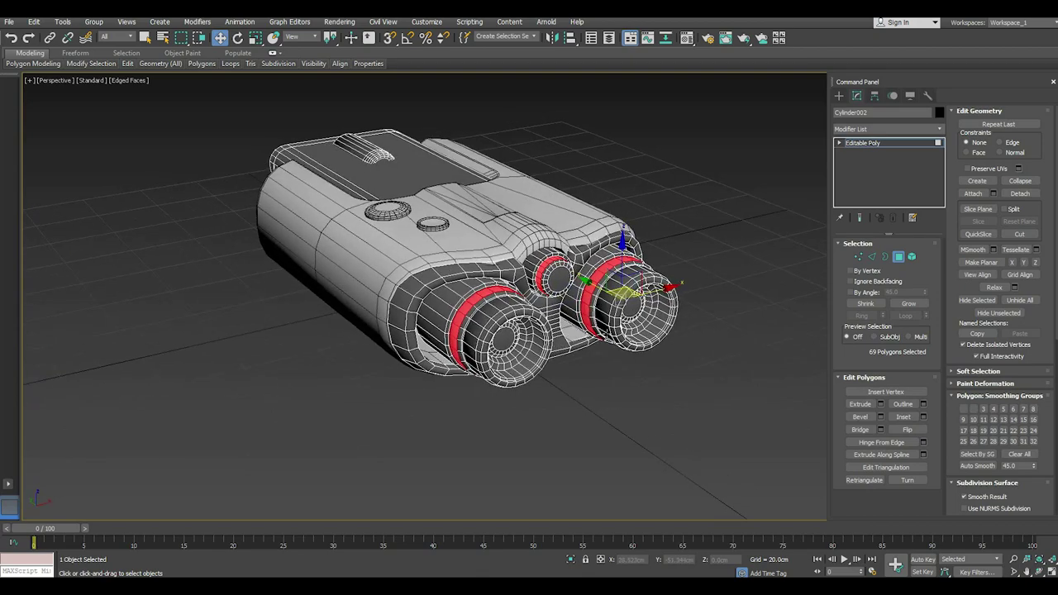
pyautogui.scroll(3, 607, 331)
pyautogui.click(643, 293)
pyautogui.keyDown('ctrl'); pyautogui.click(450, 342); pyautogui.keyUp('ctrl')
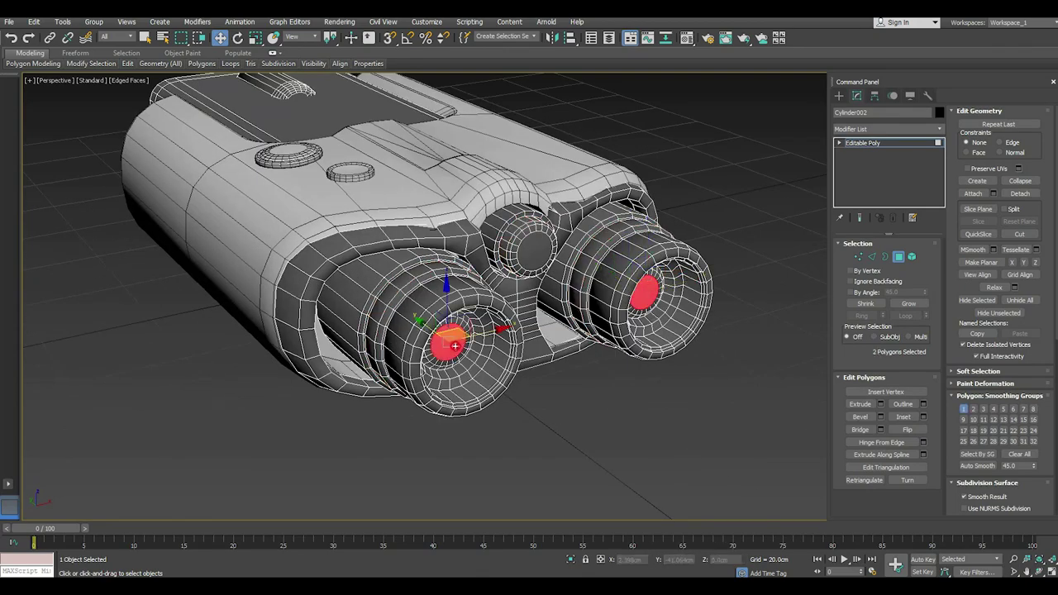
pyautogui.keyDown('alt'); pyautogui.moveTo(507, 353); pyautogui.dragTo(529, 326, button='middle'); pyautogui.keyUp('alt')
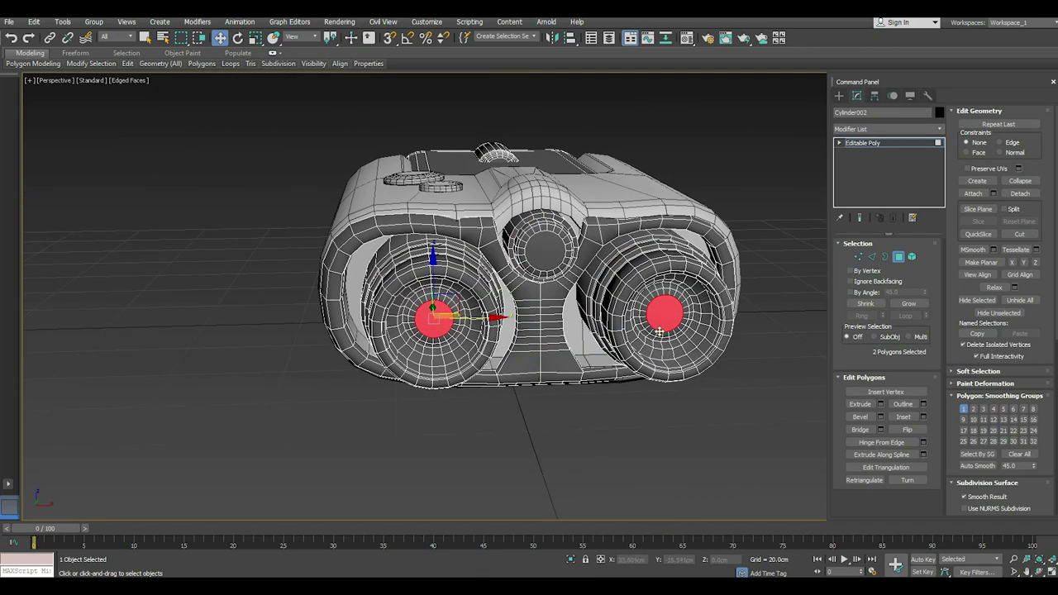
pyautogui.scroll(3, 659, 331)
pyautogui.scroll(-5, 659, 331)
# Inspect the back of the binoculars, then clear the lens polygon selection
pyautogui.moveTo(659, 330)
pyautogui.keyDown('alt'); pyautogui.mouseDown(button='middle')
pyautogui.moveTo(645, 302)
pyautogui.moveTo(421, 312)
pyautogui.moveTo(457, 312)
pyautogui.mouseUp(button='middle'); pyautogui.keyUp('alt')
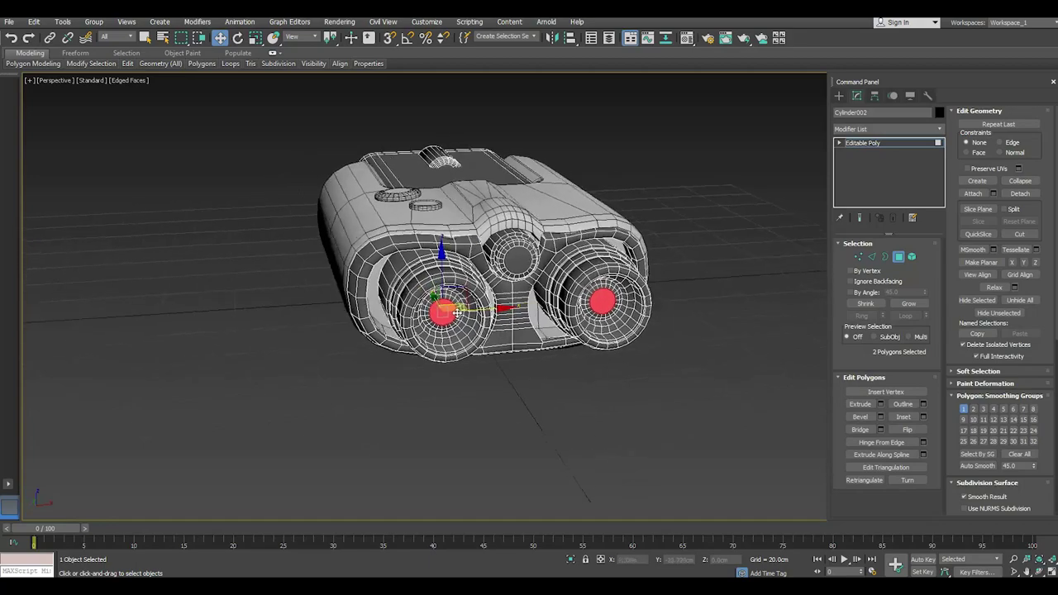
pyautogui.scroll(1, 457, 312)
pyautogui.scroll(4, 487, 316)
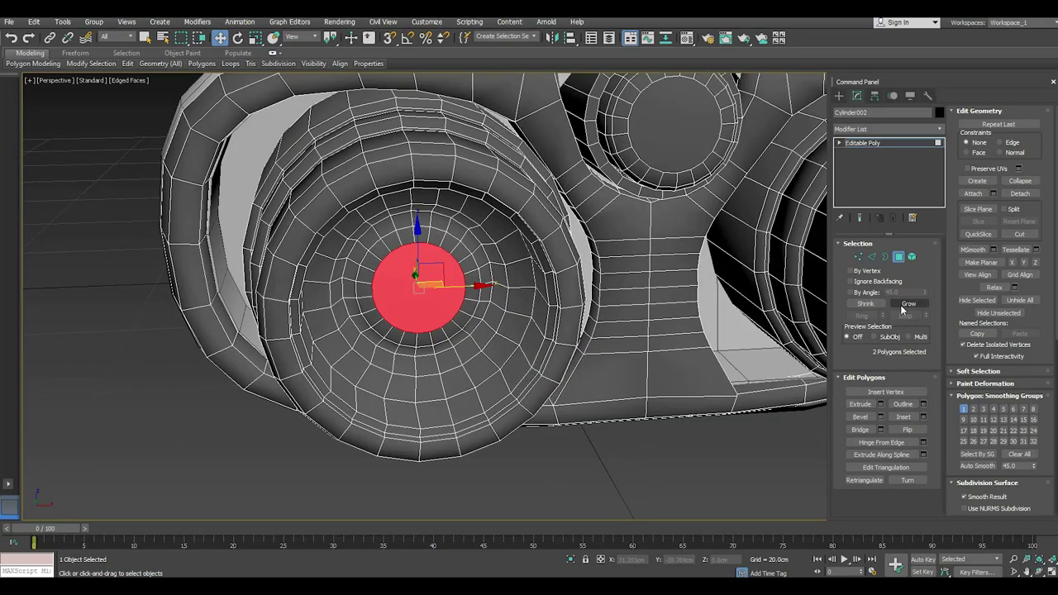
pyautogui.scroll(-3, 679, 333)
pyautogui.scroll(-3, 447, 443)
pyautogui.click(454, 447)
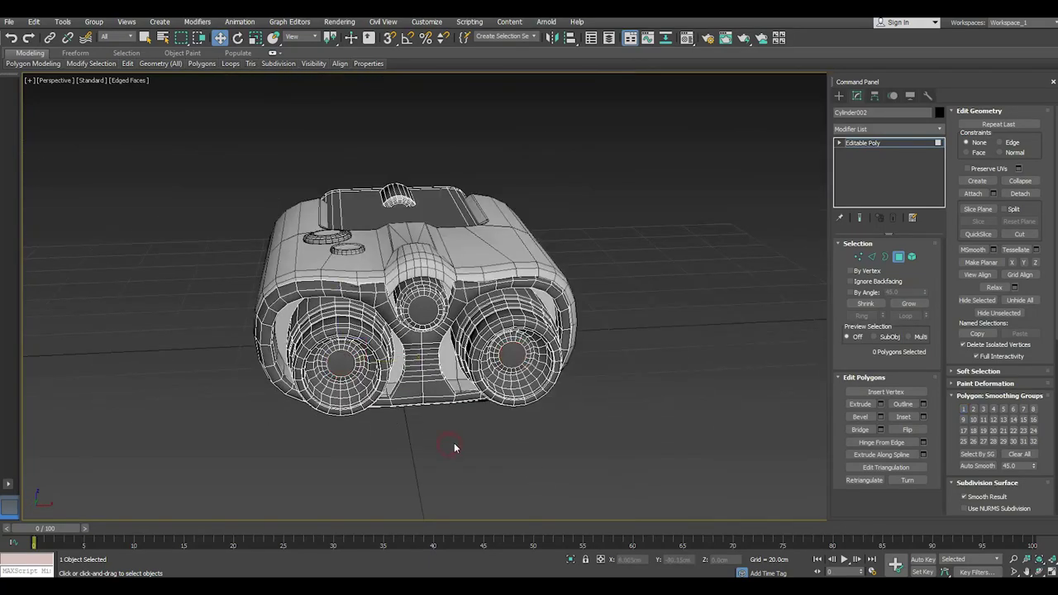
pyautogui.keyDown('alt'); pyautogui.moveTo(413, 330); pyautogui.dragTo(579, 327, button='middle'); pyautogui.keyUp('alt')
# Add an Unwrap UVW modifier to Cylinder002 and open the UV Editor
pyautogui.click(878, 143)
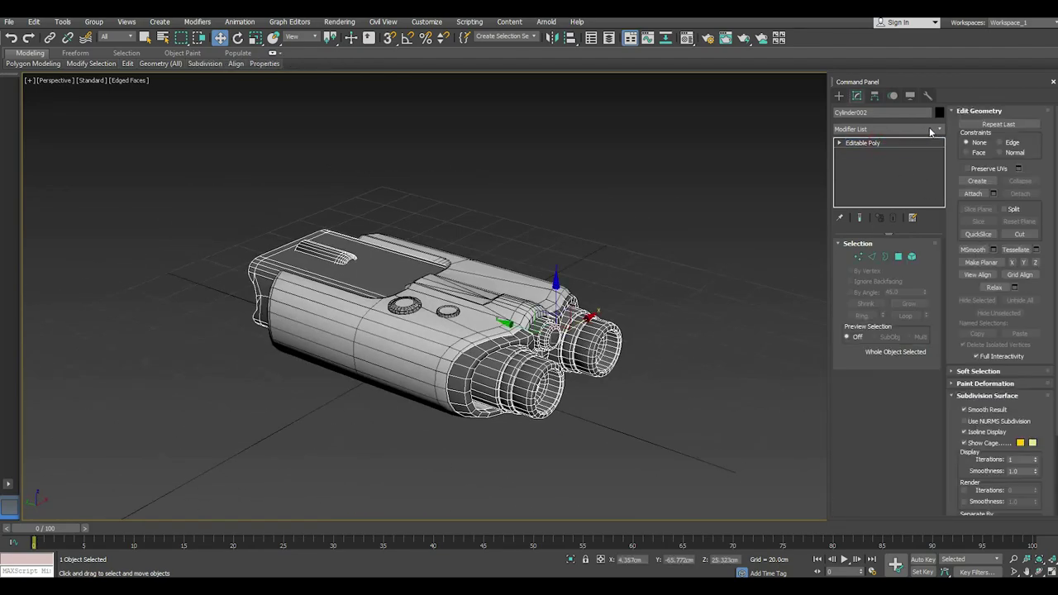
pyautogui.click(939, 129)
pyautogui.scroll(-10, 863, 414)
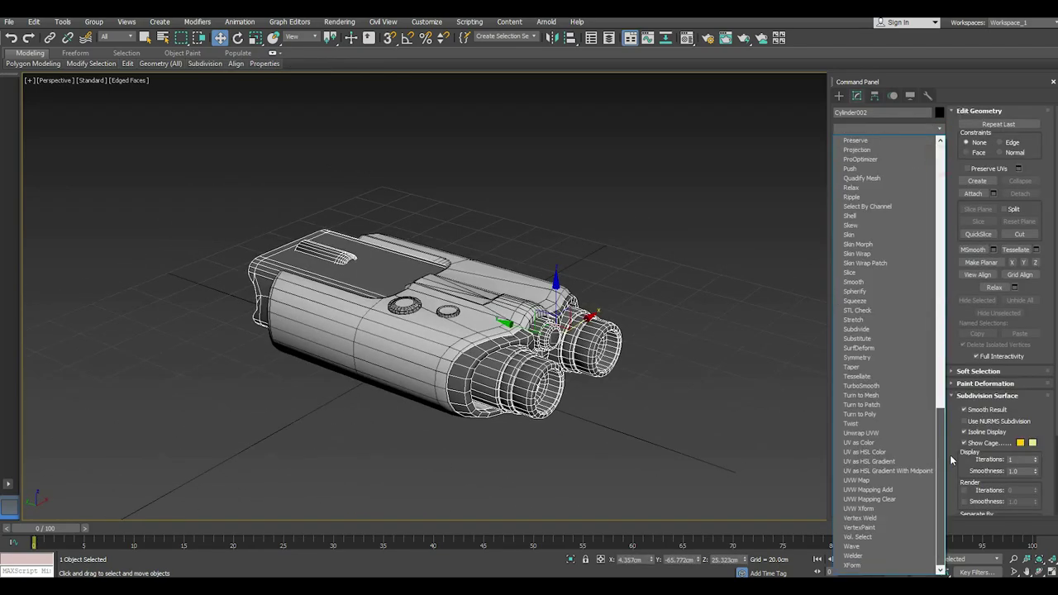
pyautogui.click(862, 433)
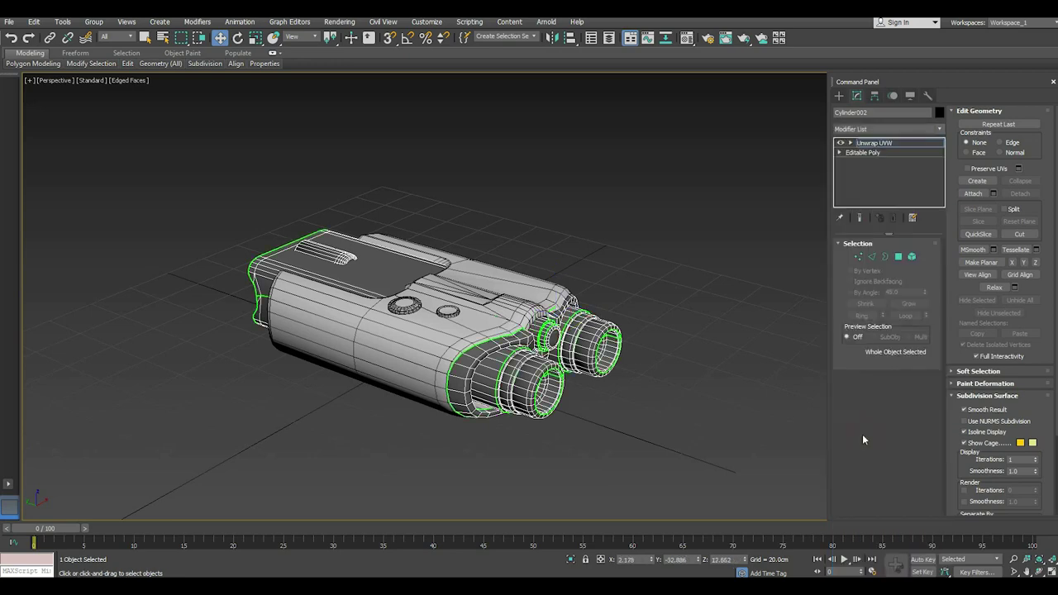
pyautogui.click(885, 475)
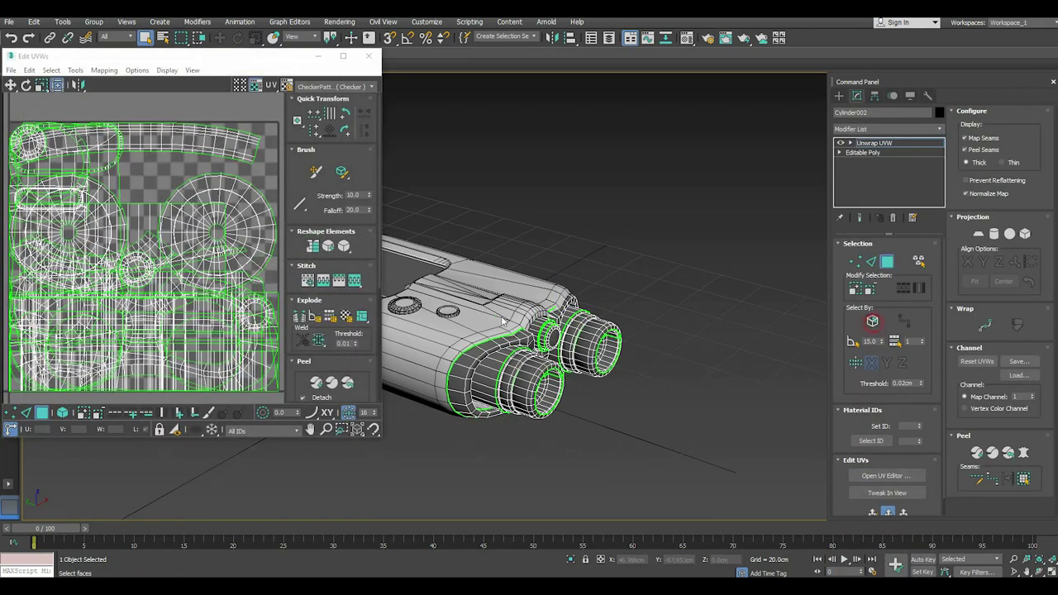
pyautogui.moveTo(508, 322); pyautogui.dragTo(632, 322, button='middle')
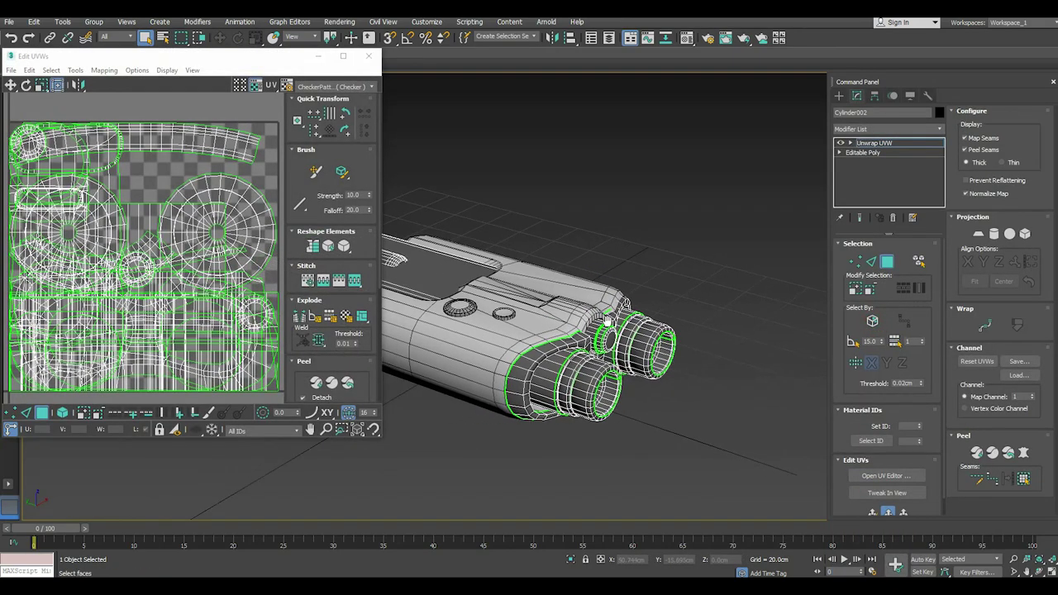
# Isolate Cylinder002, select all its UVs and pack them into the 0–1 tile
pyautogui.click(568, 559)
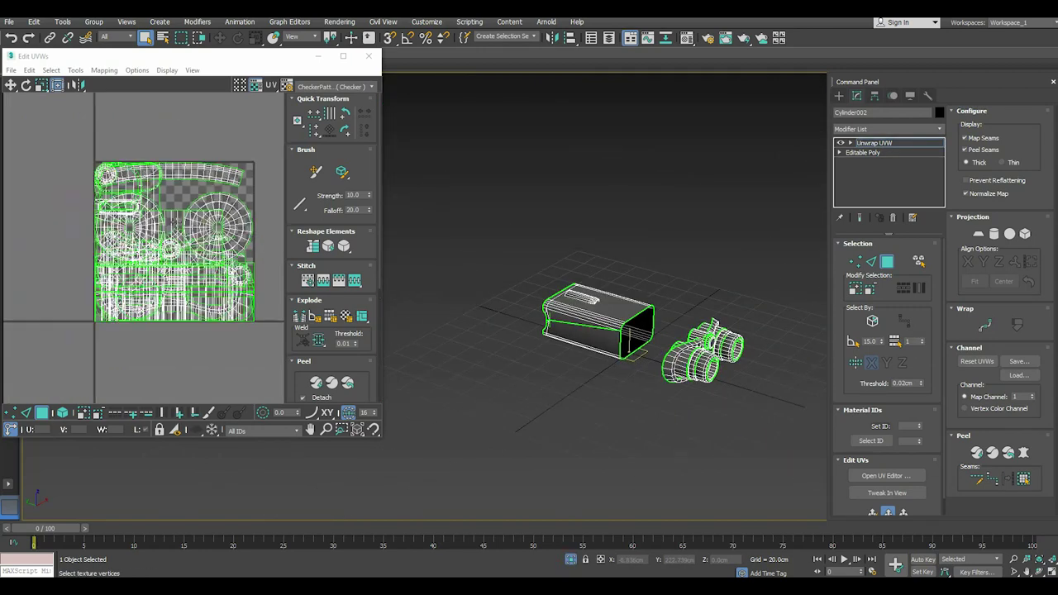
pyautogui.moveTo(61, 142); pyautogui.dragTo(363, 413)
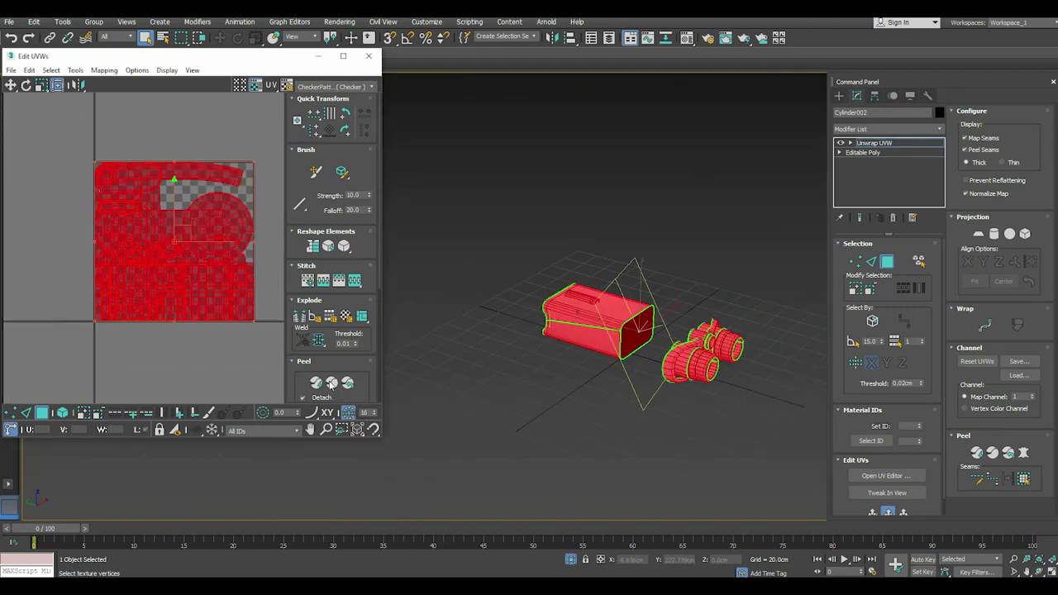
pyautogui.scroll(-2, 331, 384)
pyautogui.scroll(-3, 327, 380)
pyautogui.scroll(-1, 314, 376)
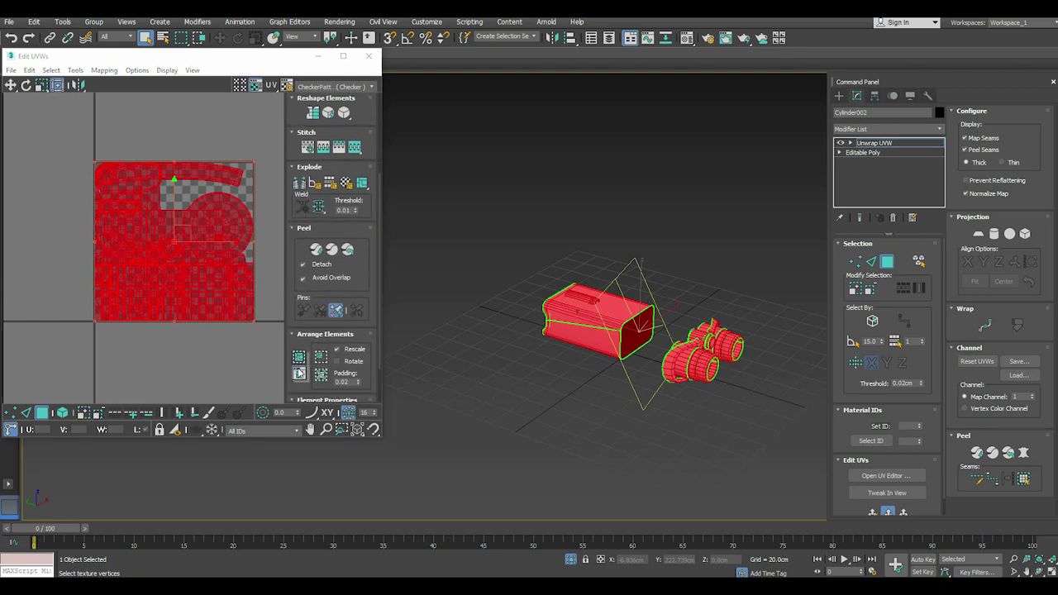
pyautogui.click(299, 373)
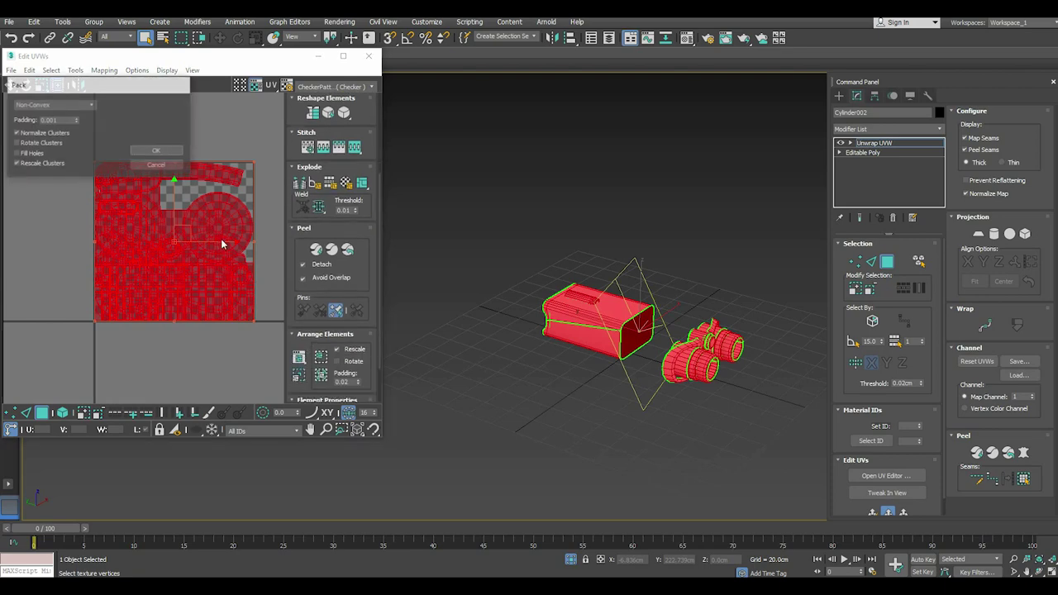
pyautogui.click(152, 151)
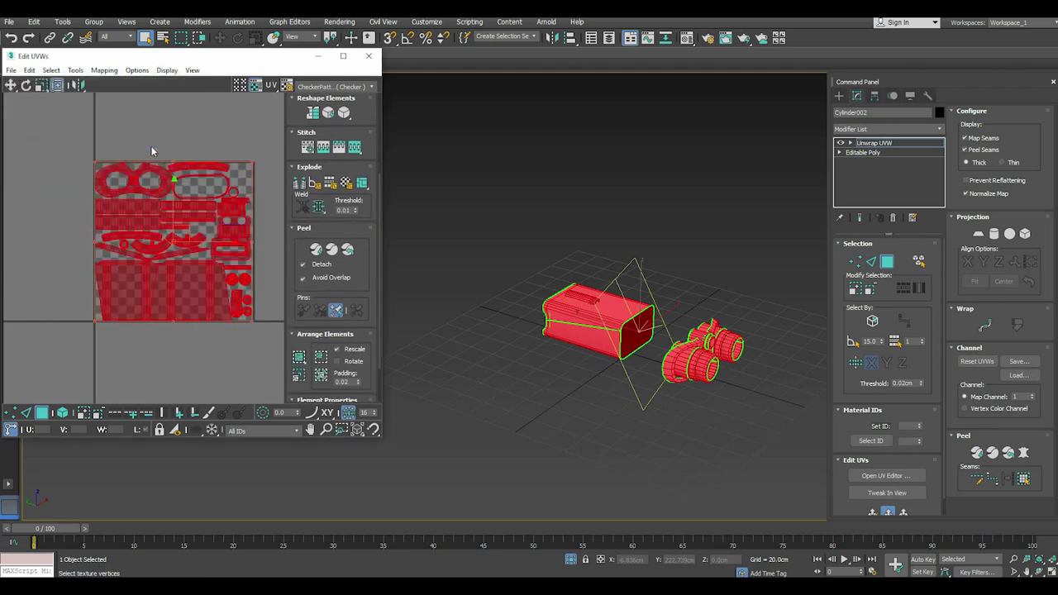
pyautogui.click(255, 173)
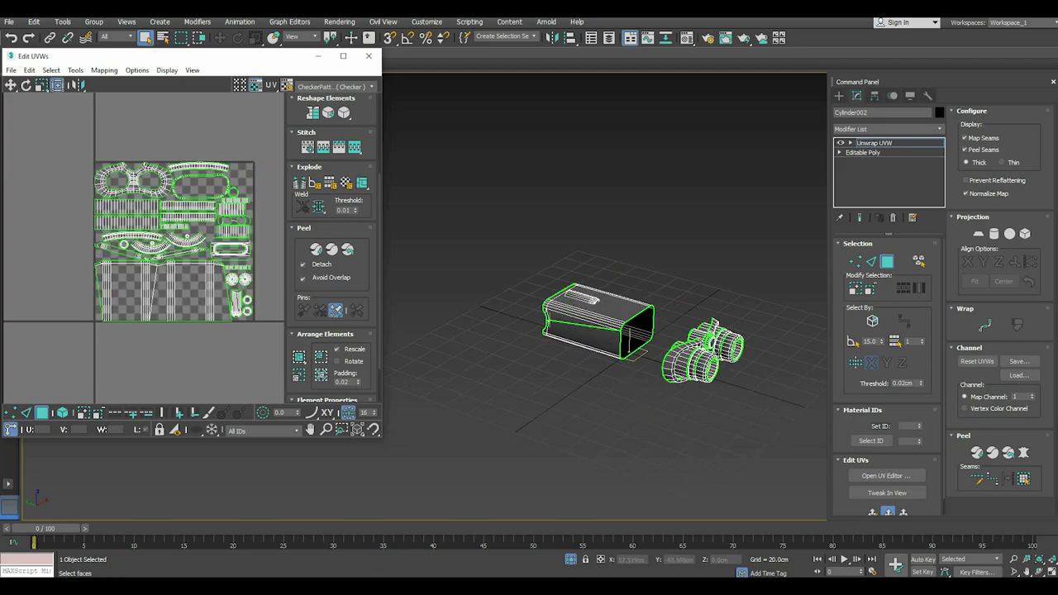
pyautogui.moveTo(714, 324)
pyautogui.keyDown('alt'); pyautogui.mouseDown(button='middle')
pyautogui.moveTo(627, 330)
pyautogui.moveTo(800, 349)
pyautogui.moveTo(626, 447)
pyautogui.mouseUp(button='middle'); pyautogui.keyUp('alt')
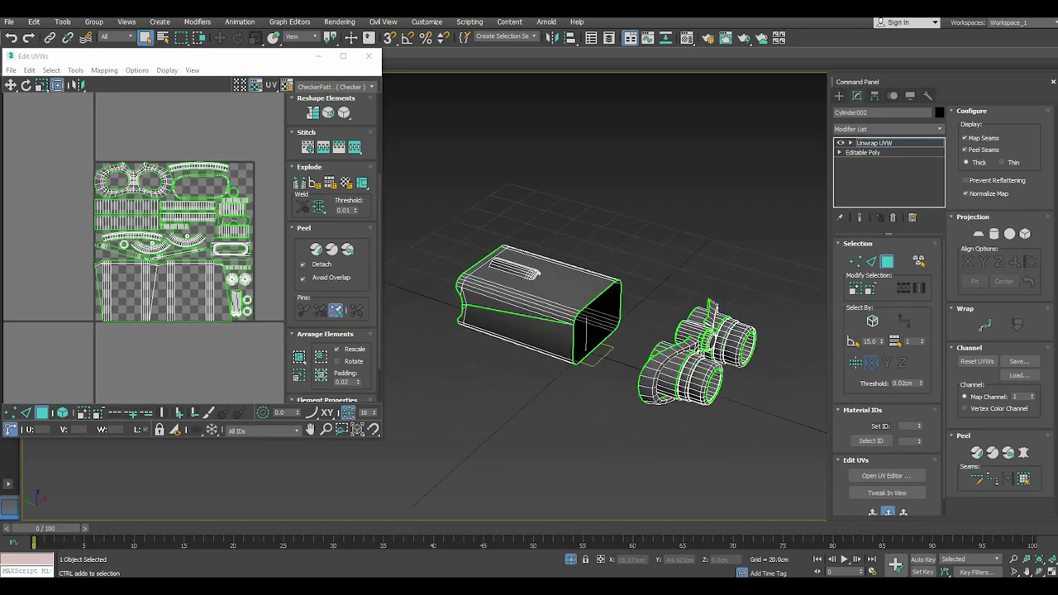
pyautogui.click(571, 560)
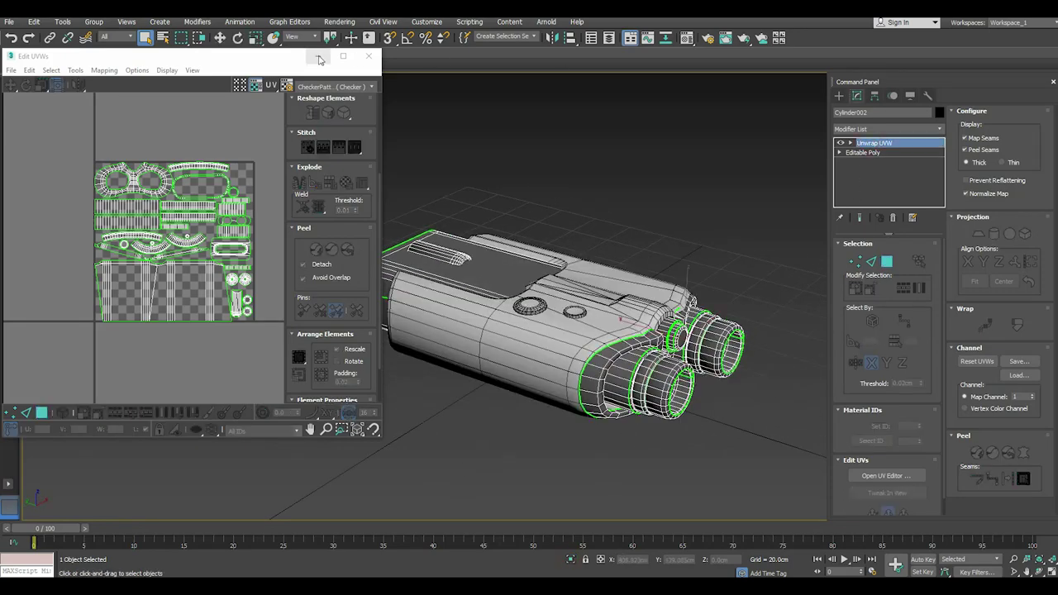
# Collapse the Box001 body's modifier stack to a single editable poly
pyautogui.click(367, 56)
pyautogui.click(522, 320)
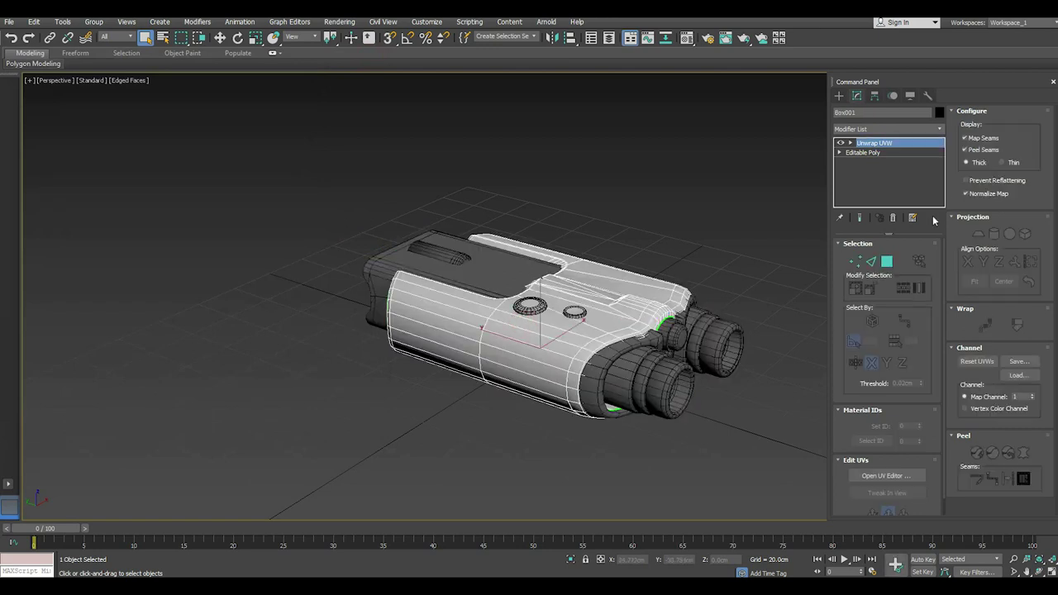
pyautogui.rightClick(872, 144)
pyautogui.click(932, 252)
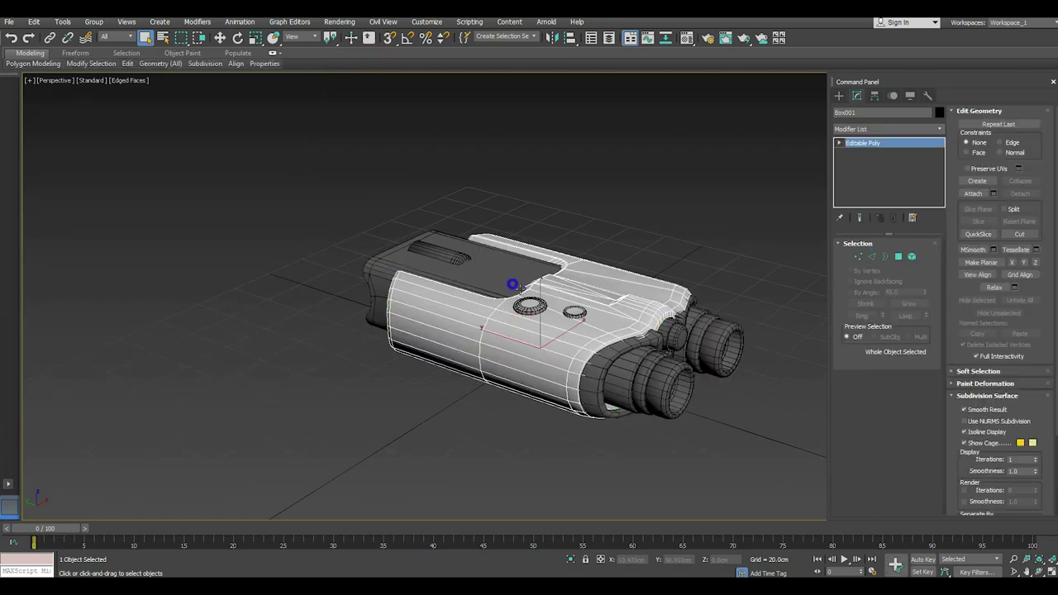
pyautogui.keyDown('alt'); pyautogui.moveTo(513, 284); pyautogui.dragTo(914, 234, button='middle'); pyautogui.keyUp('alt')
# Attach the left and right round buttons to the body
pyautogui.click(970, 195)
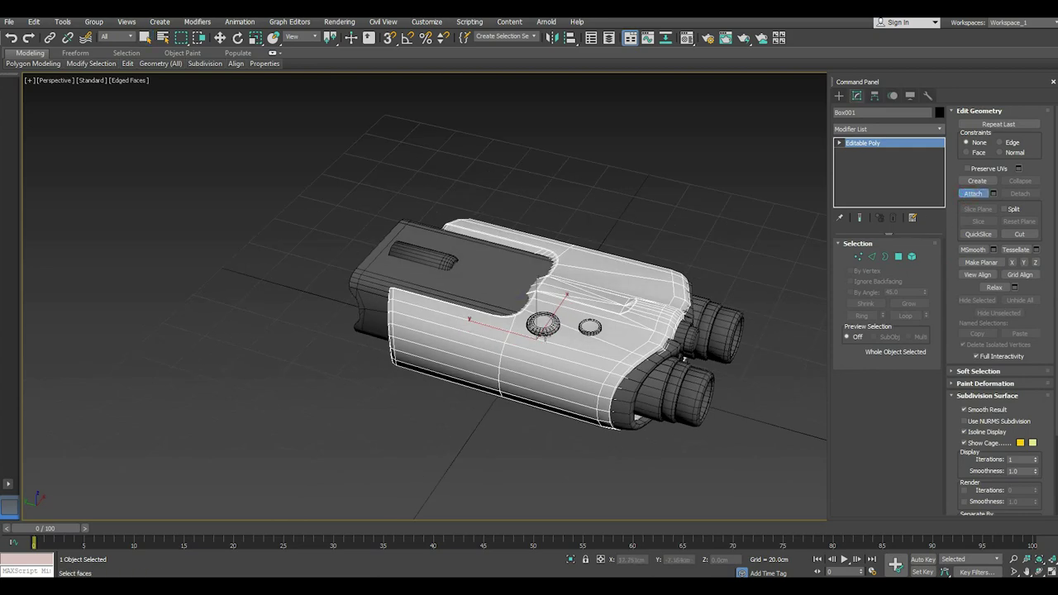
pyautogui.click(542, 326)
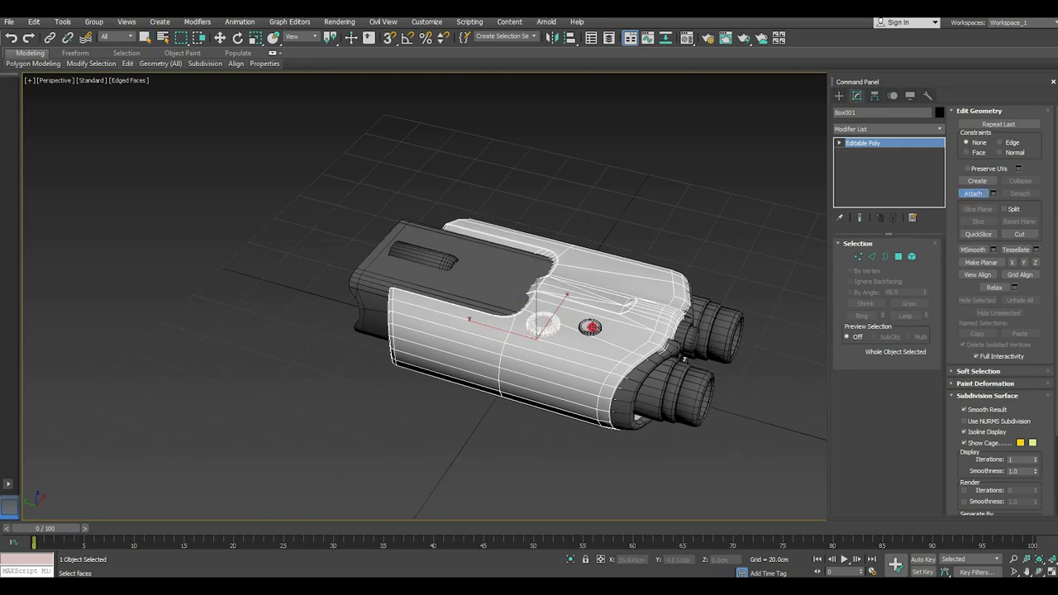
pyautogui.click(589, 327)
pyautogui.moveTo(579, 323)
pyautogui.keyDown('alt'); pyautogui.mouseDown(button='middle')
pyautogui.moveTo(522, 256)
pyautogui.moveTo(541, 305)
pyautogui.mouseUp(button='middle'); pyautogui.keyUp('alt')
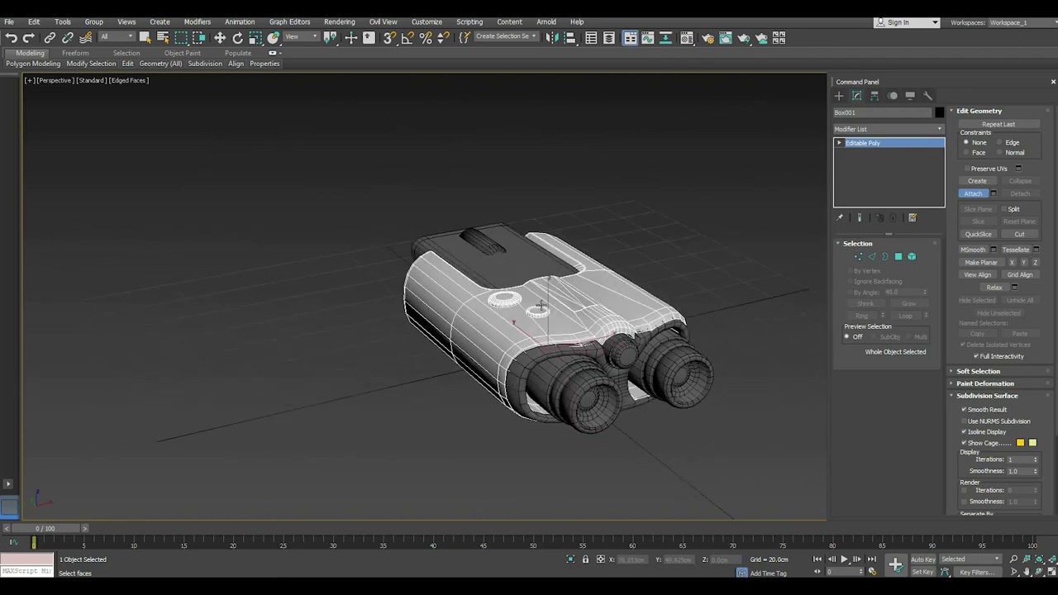
# Return the white body shell to X 10 cm around the binoculars
pyautogui.press('w')
pyautogui.click(491, 304)
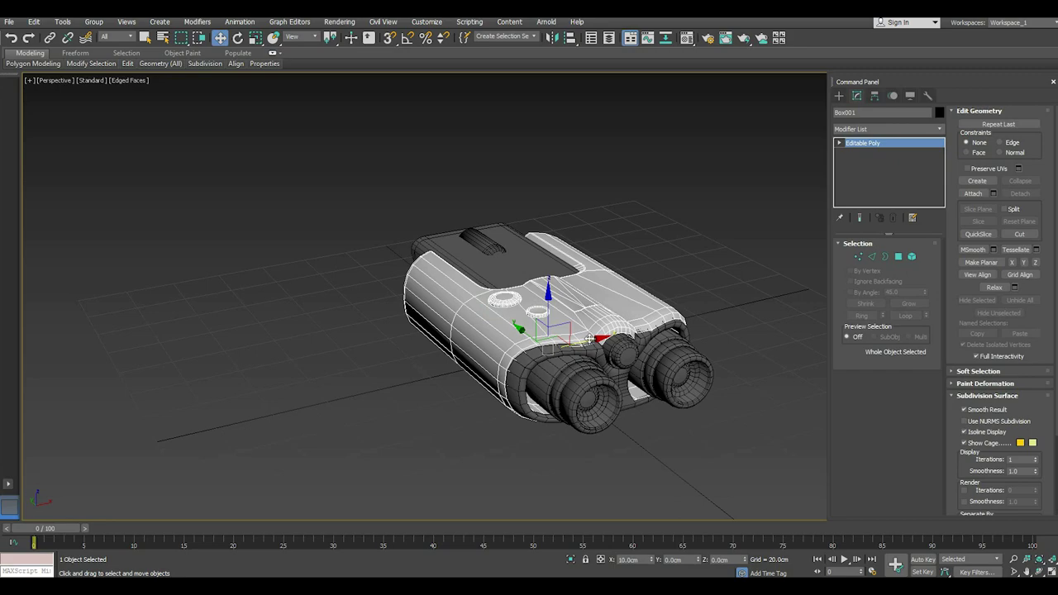
pyautogui.moveTo(588, 339); pyautogui.dragTo(261, 371)
pyautogui.moveTo(524, 367)
pyautogui.keyDown('alt'); pyautogui.mouseDown(button='middle')
pyautogui.moveTo(633, 350)
pyautogui.moveTo(616, 371)
pyautogui.moveTo(576, 378)
pyautogui.moveTo(1, 58)
pyautogui.mouseUp(button='middle'); pyautogui.keyUp('alt')
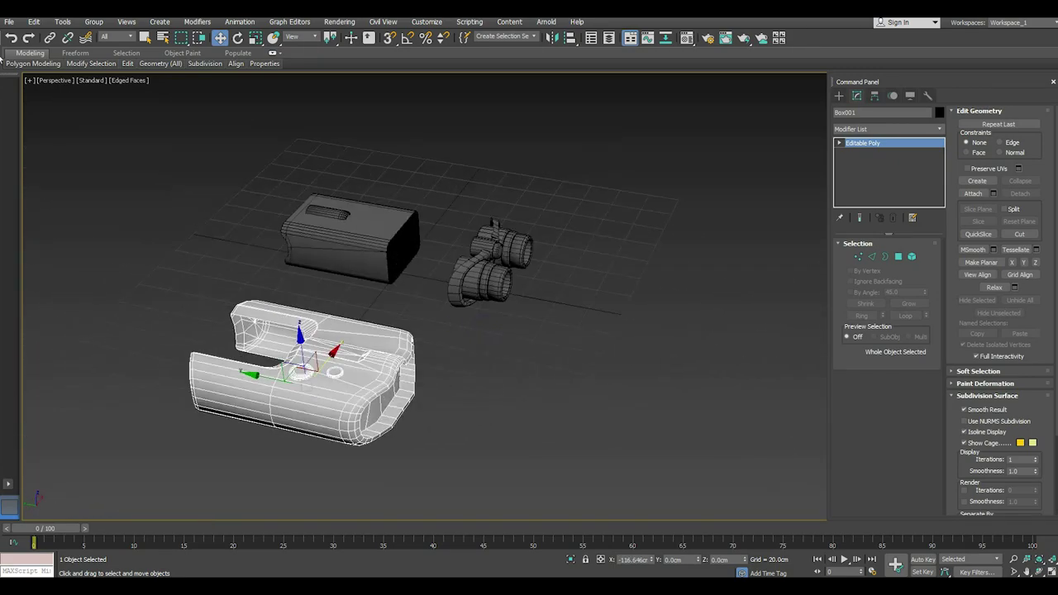
pyautogui.click(11, 38)
pyautogui.keyDown('alt'); pyautogui.moveTo(396, 212); pyautogui.dragTo(505, 202, button='middle'); pyautogui.keyUp('alt')
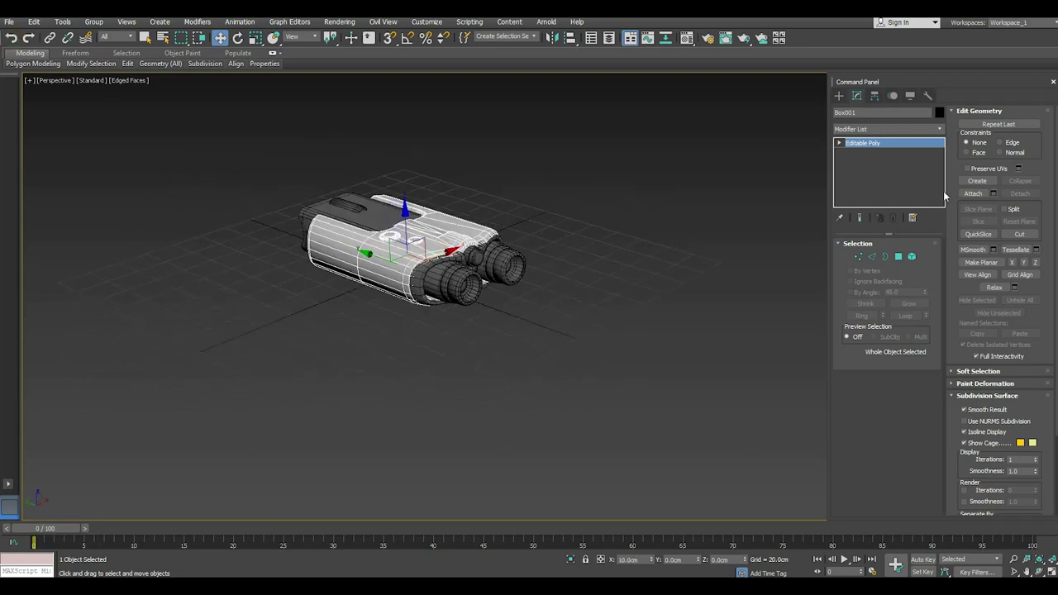
# Add an Unwrap UVW modifier to Box001 and open the UV Editor
pyautogui.click(939, 129)
pyautogui.moveTo(939, 162); pyautogui.dragTo(942, 500)
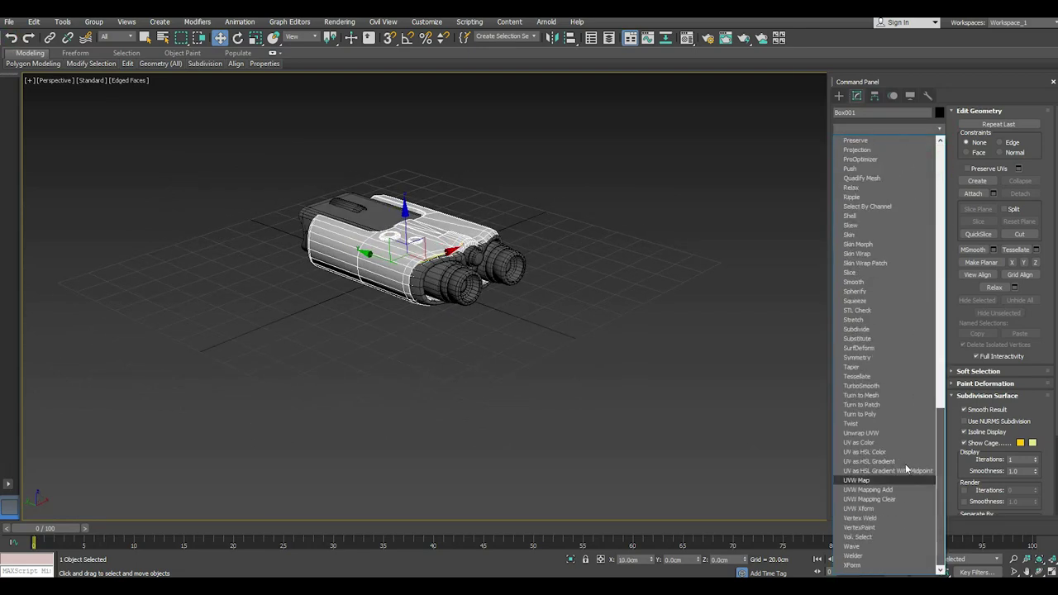
pyautogui.click(866, 433)
pyautogui.click(886, 476)
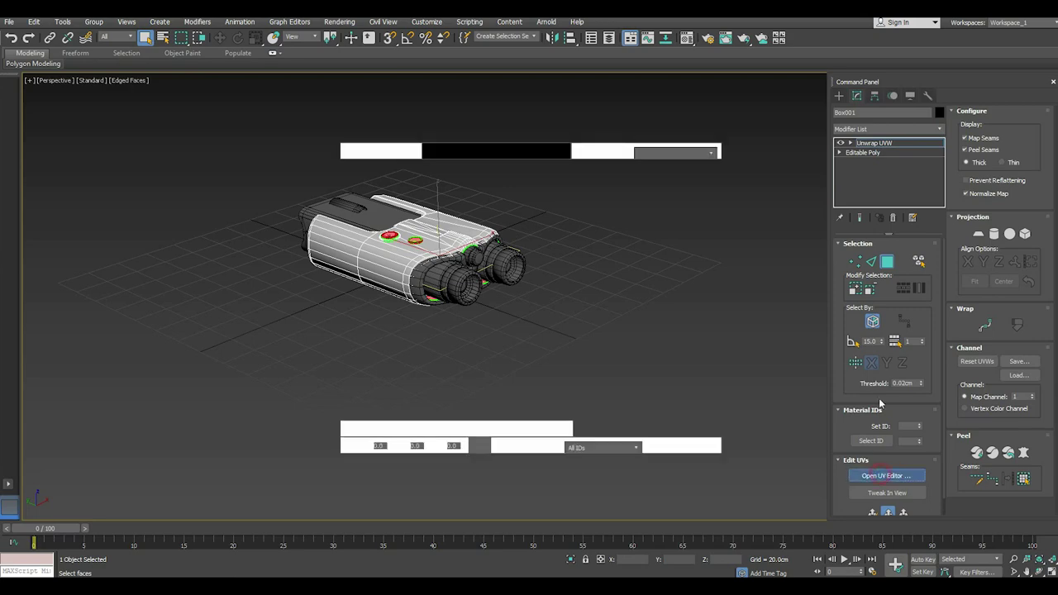
# Select all of the body's UVs and repack the islands with Pack UVs
pyautogui.hotkey('ctrl', 'a')
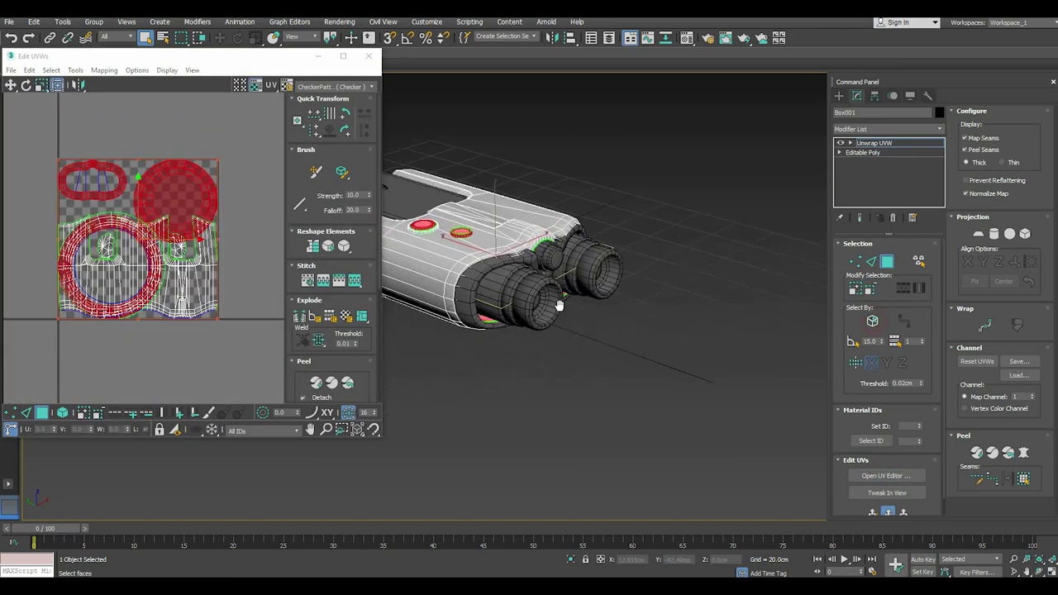
pyautogui.moveTo(28, 124); pyautogui.dragTo(240, 335)
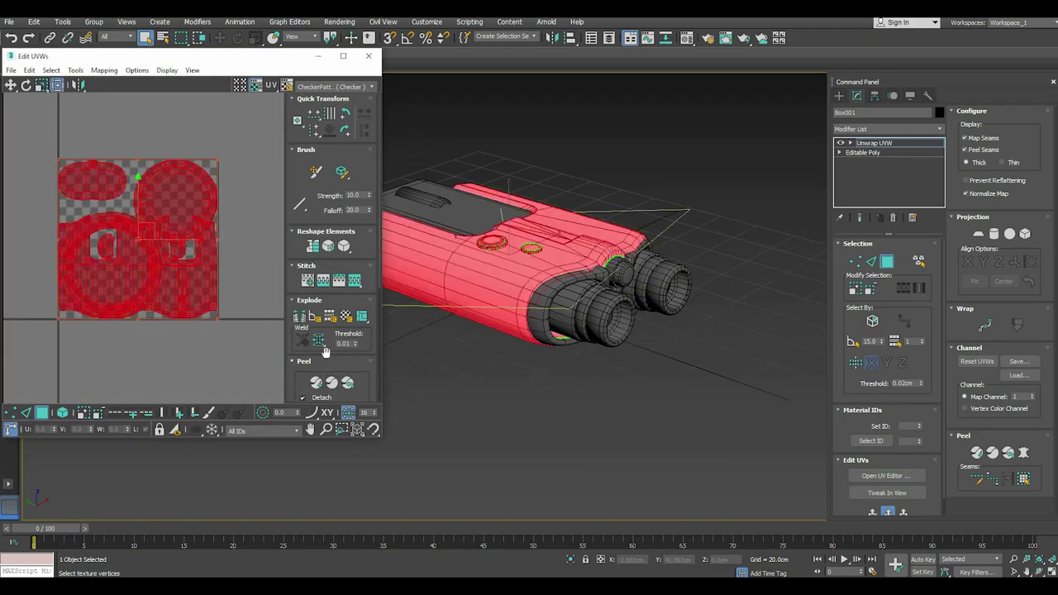
pyautogui.scroll(-3, 306, 345)
pyautogui.scroll(-1, 305, 345)
pyautogui.click(298, 372)
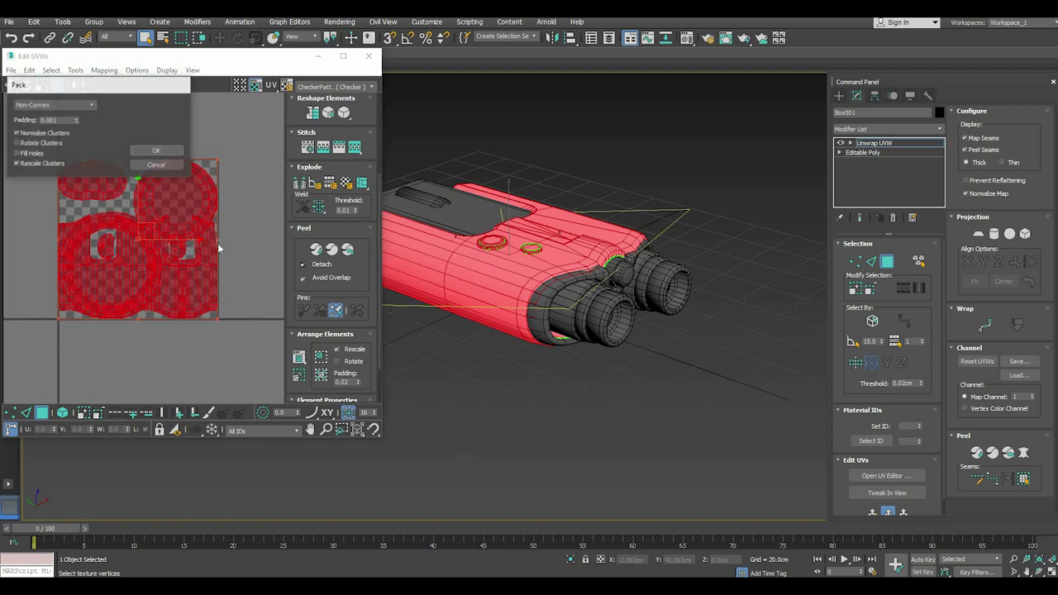
pyautogui.click(154, 151)
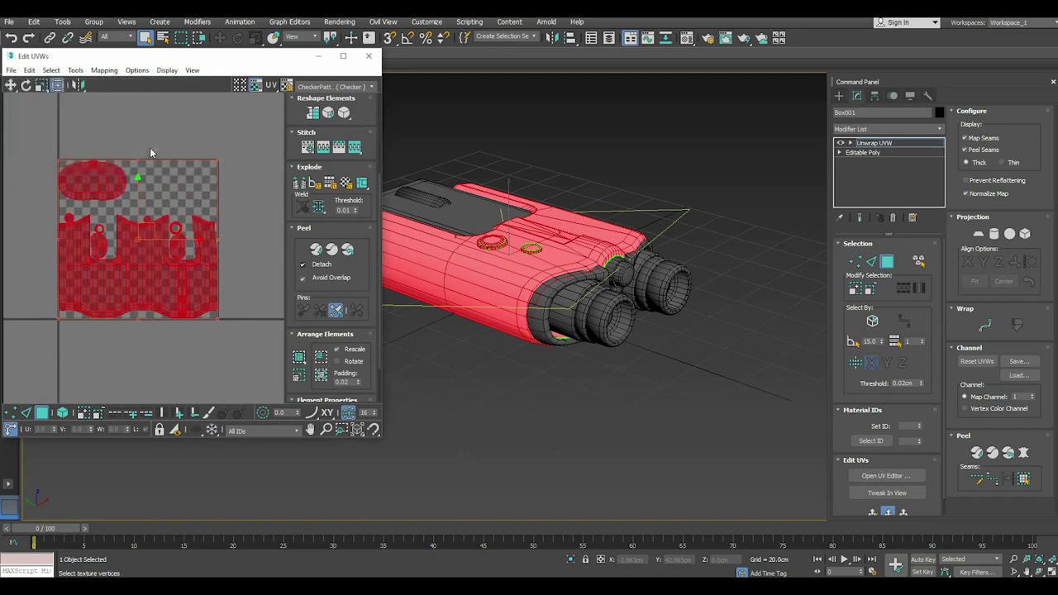
pyautogui.click(247, 191)
pyautogui.click(211, 240)
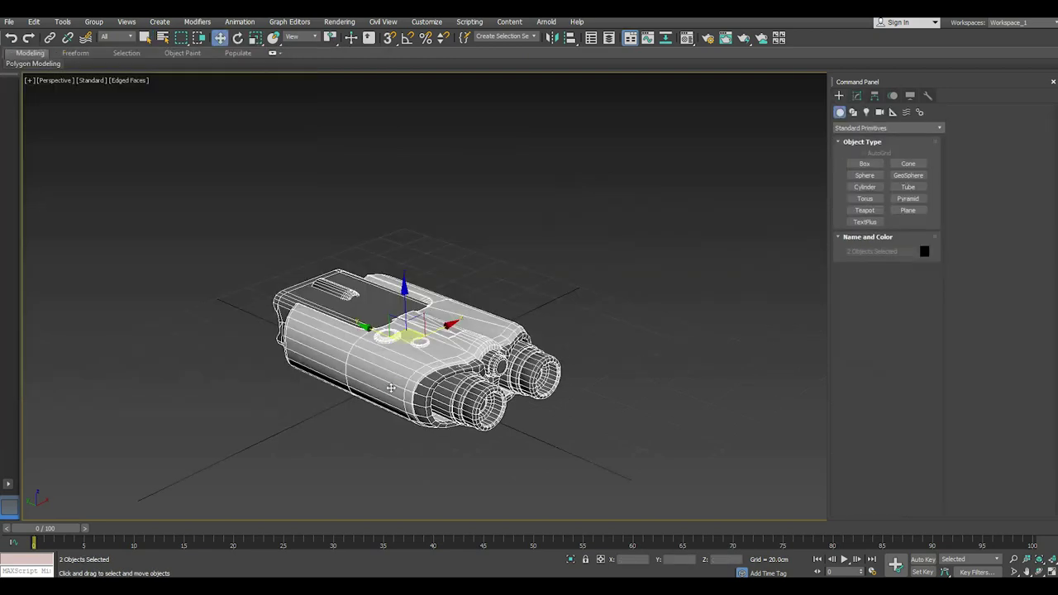
# Unhide the box and choose Export Selected from the File menu
pyautogui.rightClick(390, 380)
pyautogui.click(415, 334)
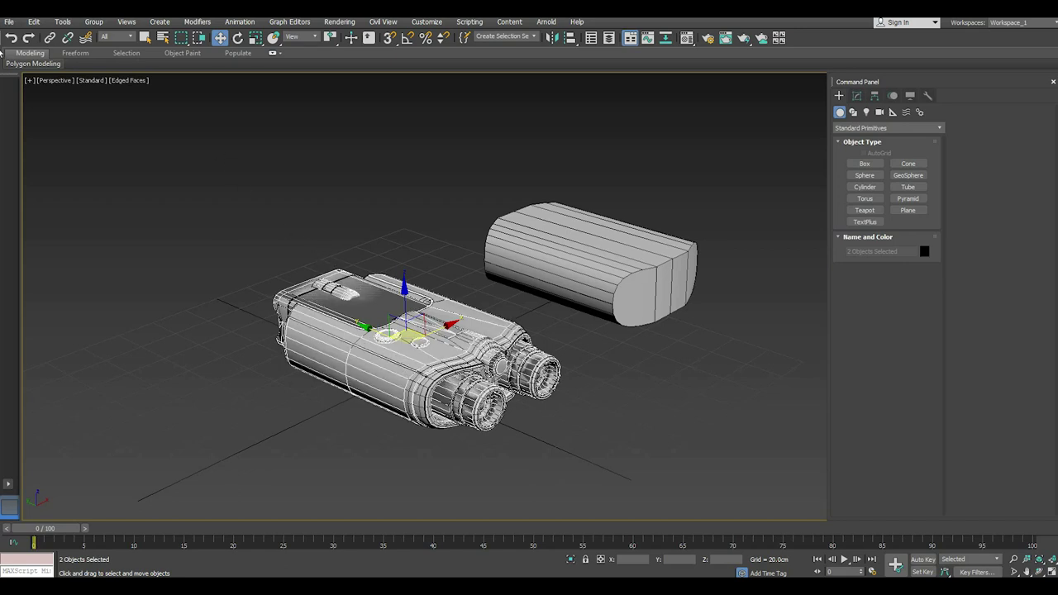
pyautogui.click(10, 21)
pyautogui.click(41, 188)
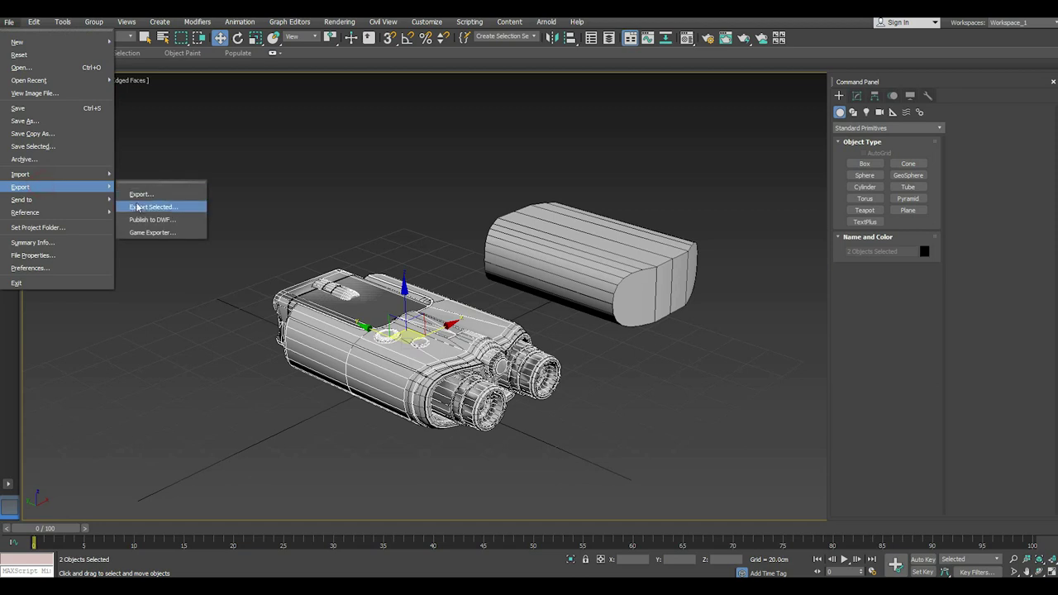
pyautogui.click(141, 208)
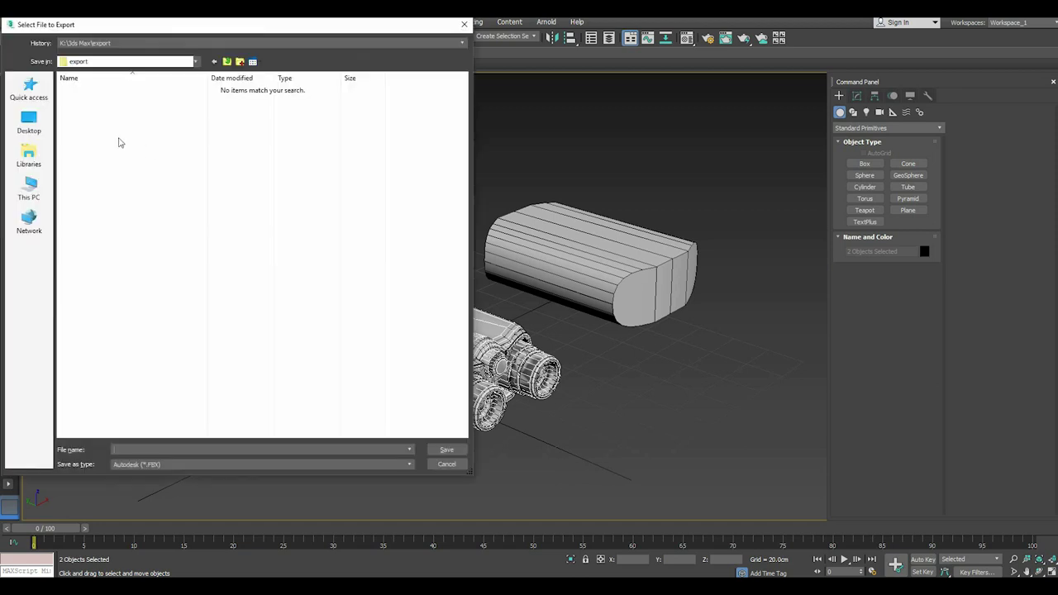
# Save the FBX export into a new Desktop folder, New folder (8)
pyautogui.click(35, 124)
pyautogui.click(239, 62)
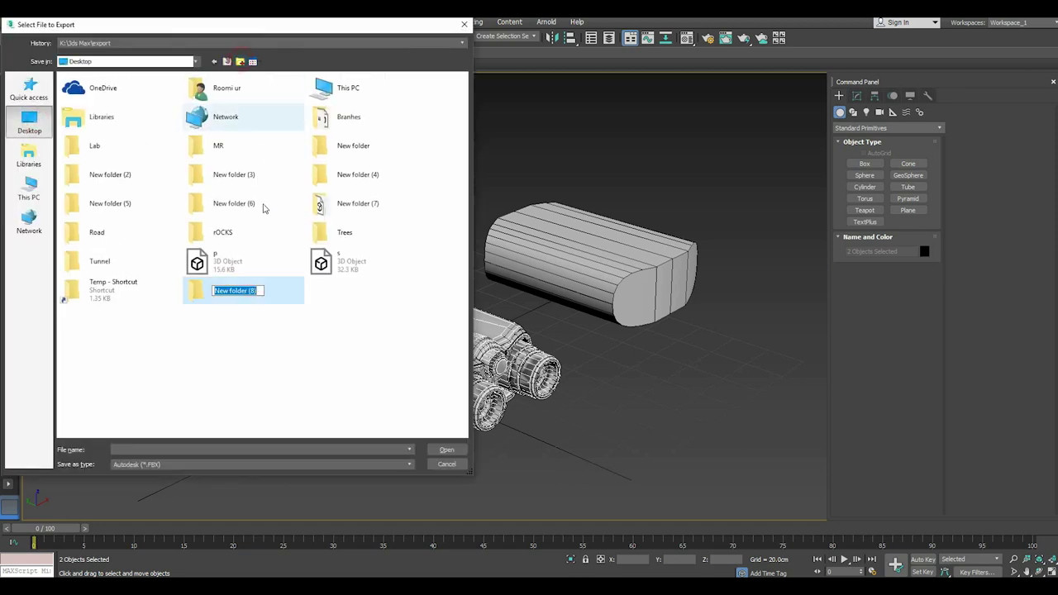
pyautogui.doubleClick(279, 292)
pyautogui.click(124, 450)
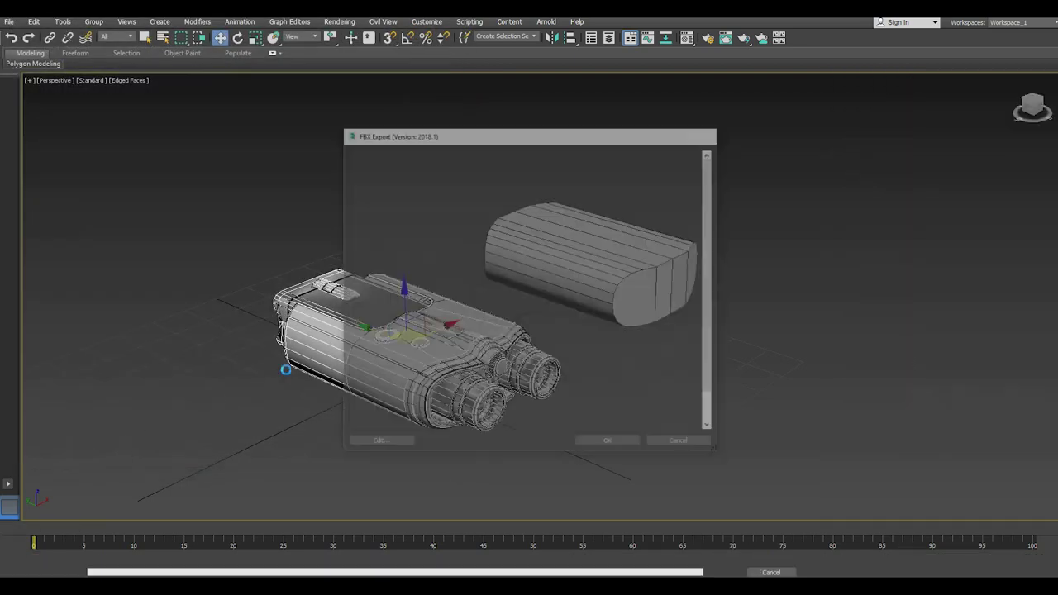
pyautogui.click(219, 37)
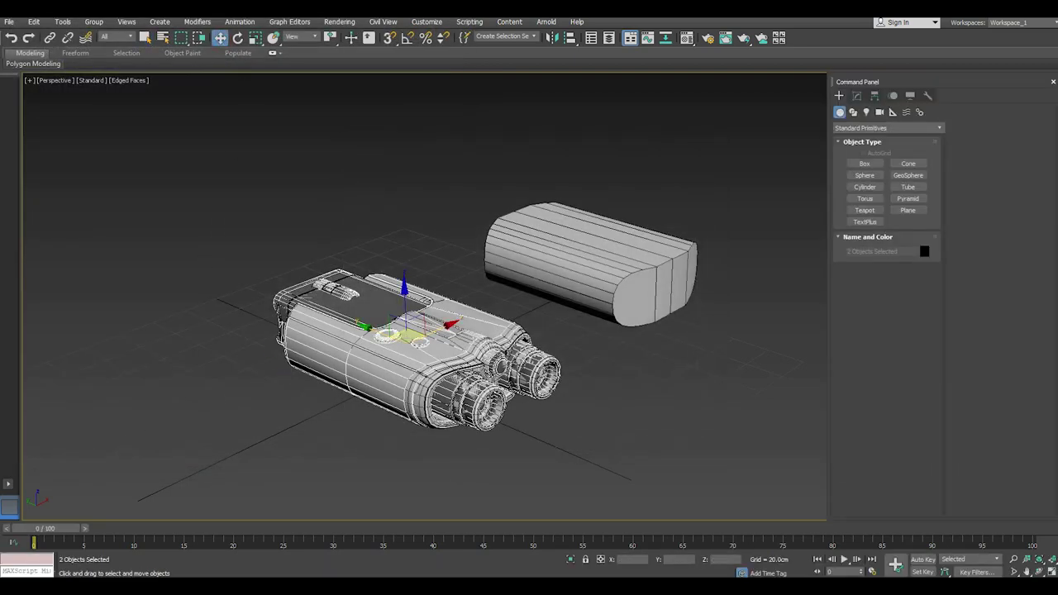
pyautogui.scroll(4, 466, 386)
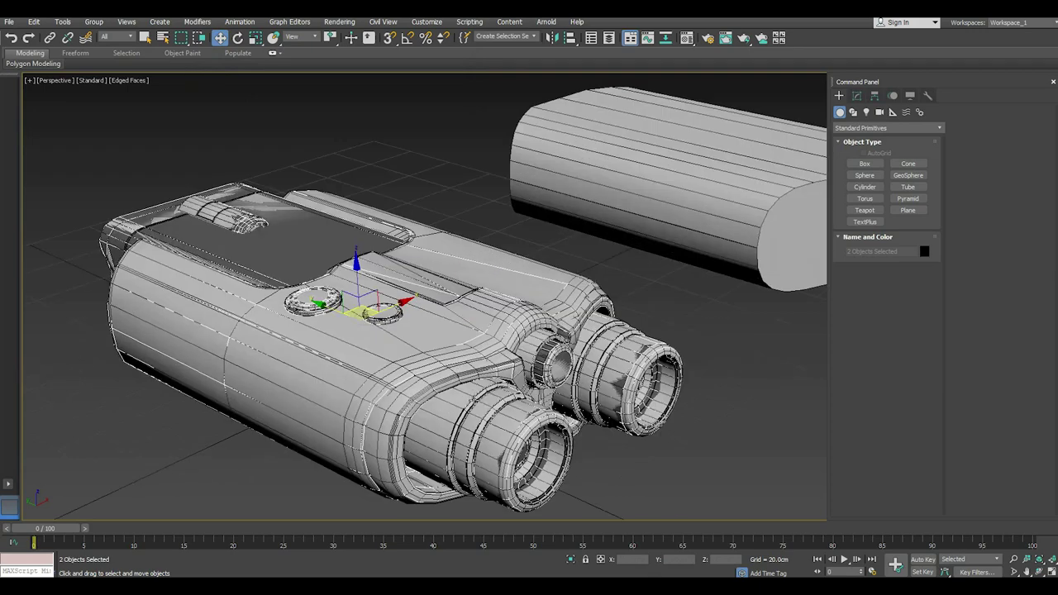
# Isolate and ungroup Group002, then select all parts except the top cover
pyautogui.click(473, 400)
pyautogui.click(572, 559)
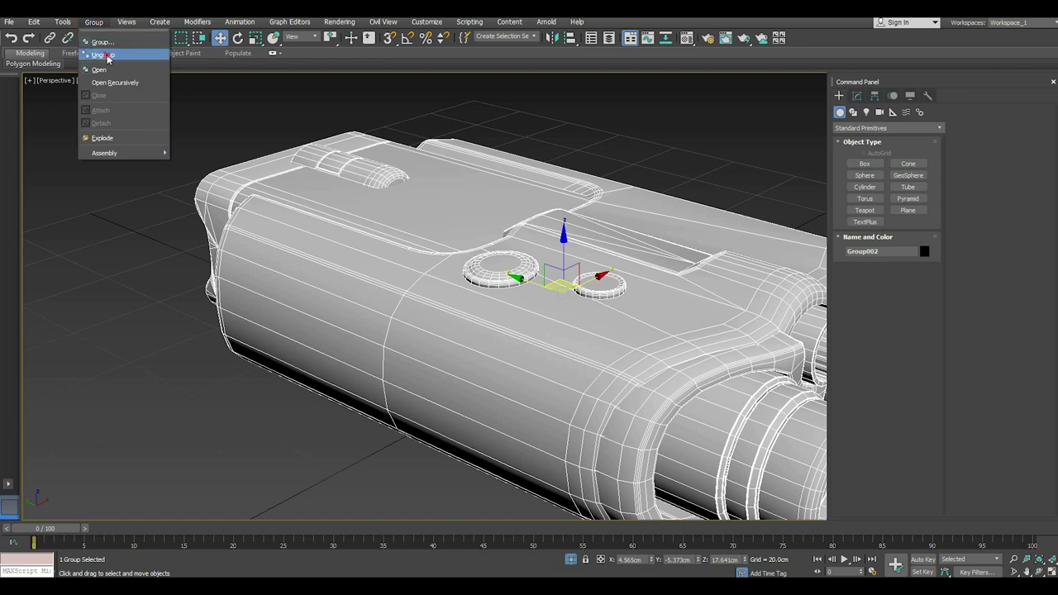
pyautogui.click(108, 53)
pyautogui.scroll(-3, 233, 221)
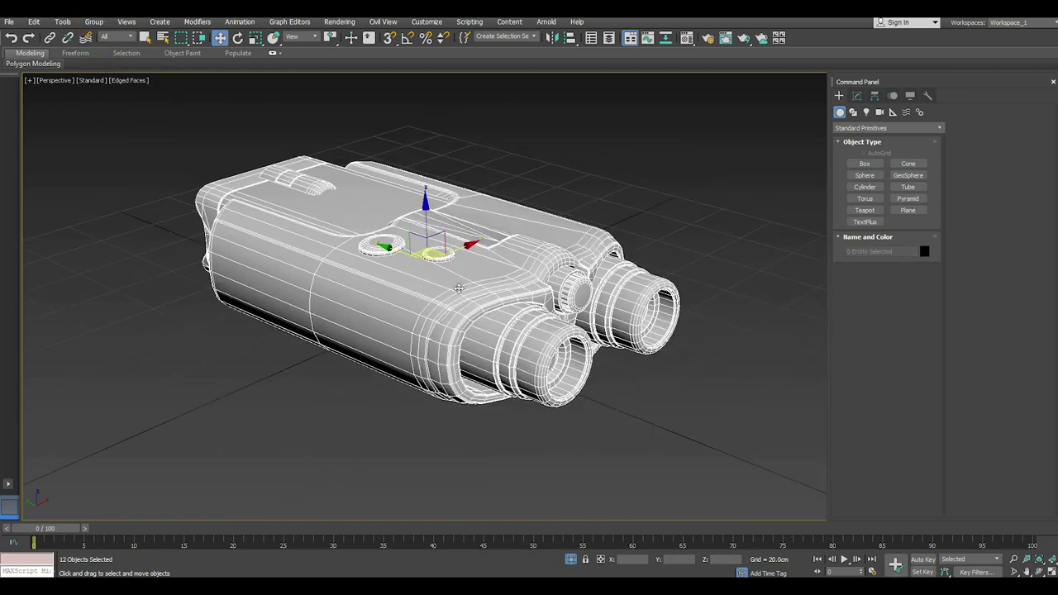
pyautogui.click(235, 339)
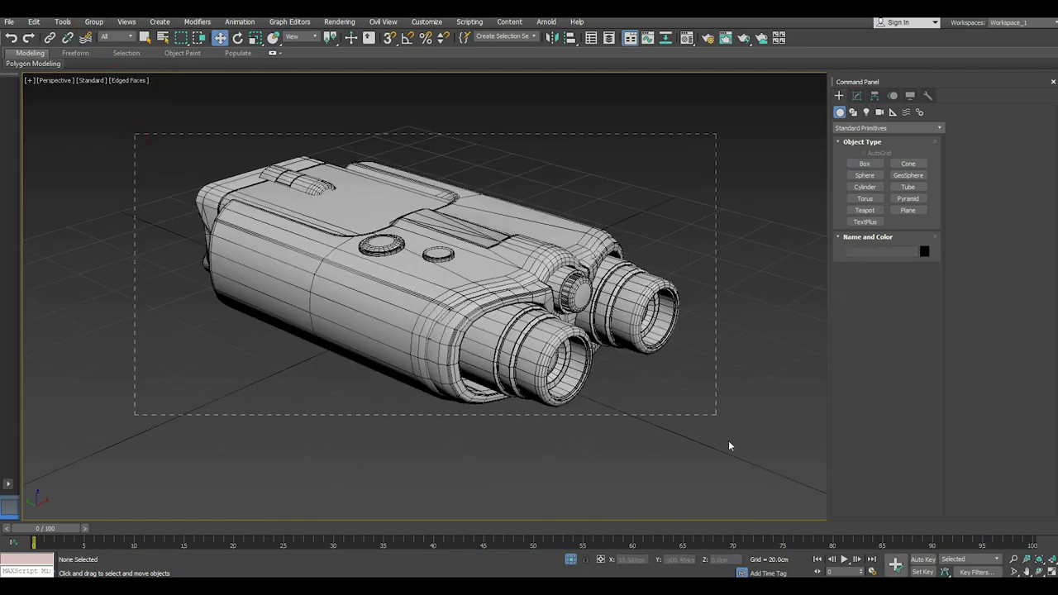
pyautogui.moveTo(223, 175); pyautogui.dragTo(755, 489)
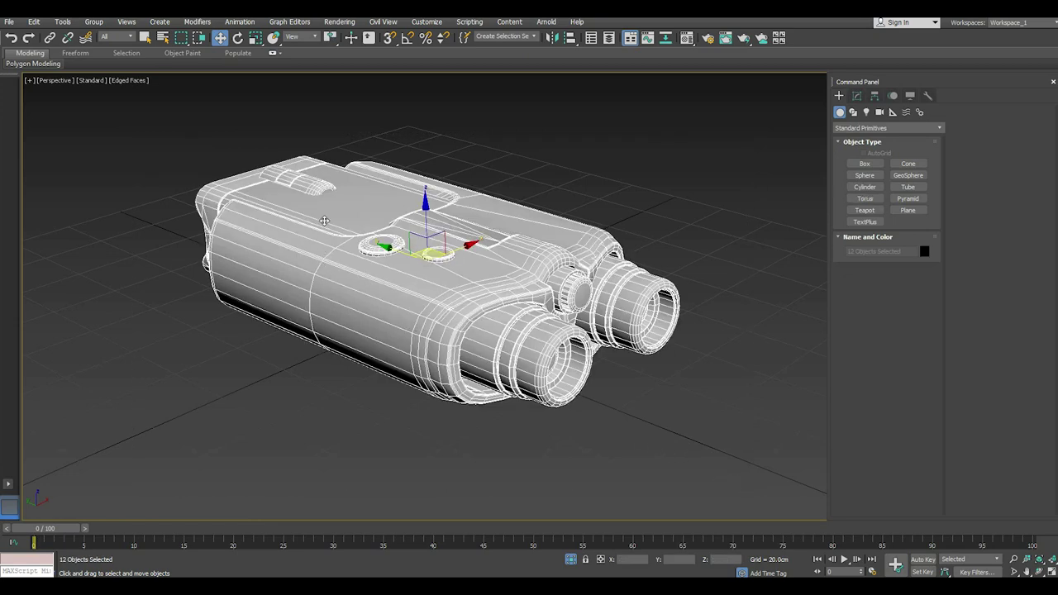
pyautogui.keyDown('alt'); pyautogui.click(323, 221); pyautogui.keyUp('alt')
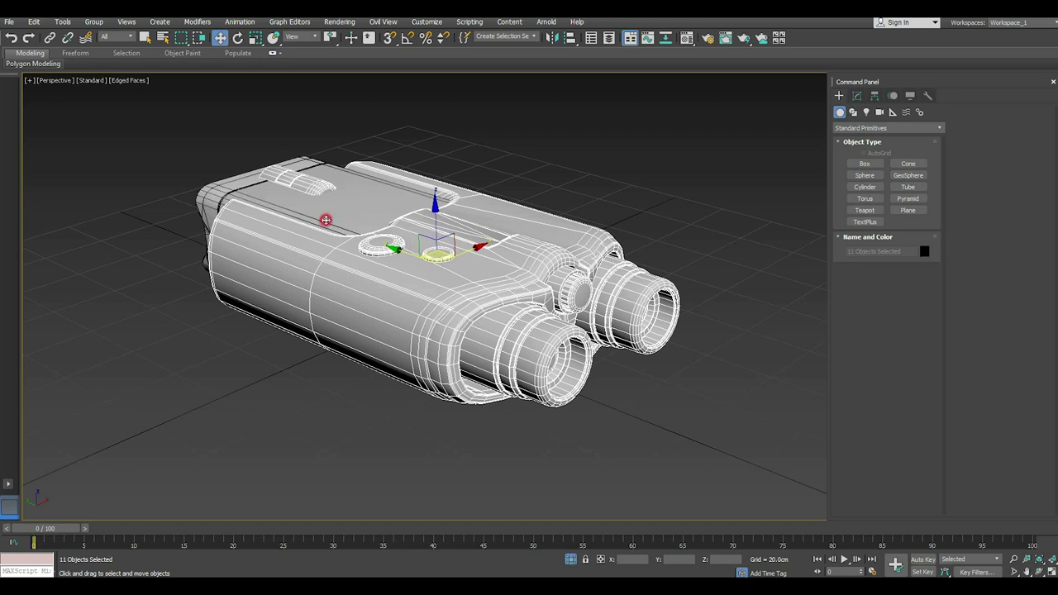
# Delete the TurboSmooth modifiers from Object003, Cylinder017 and Cylinder016
pyautogui.click(857, 95)
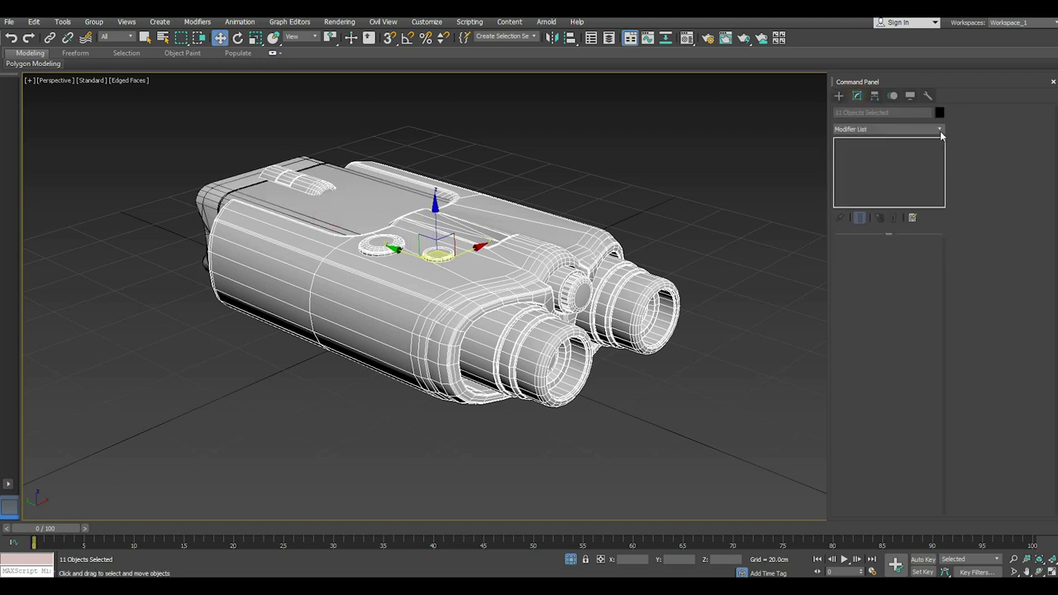
pyautogui.click(499, 295)
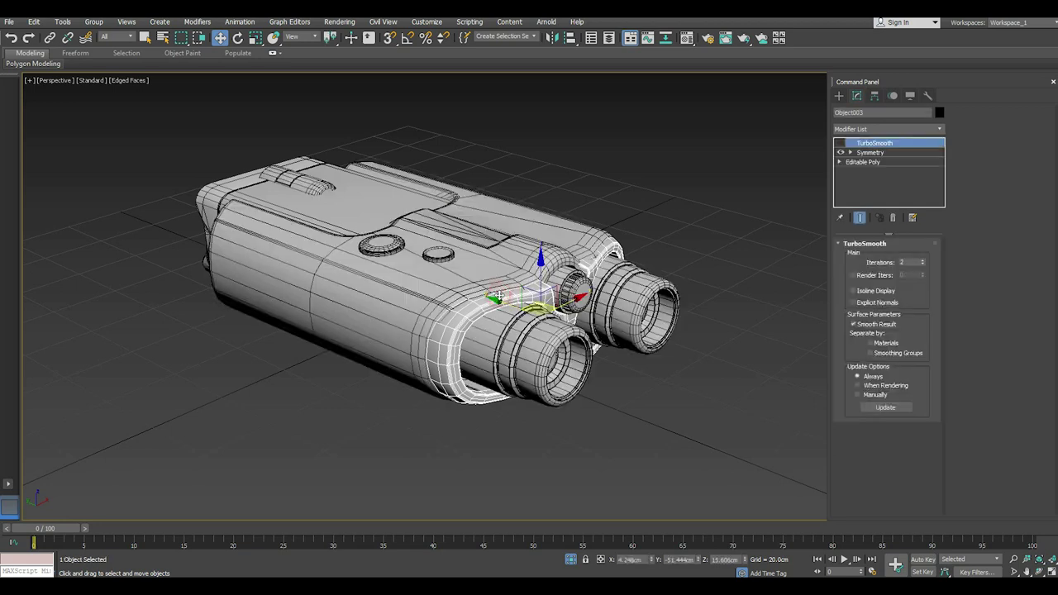
pyautogui.rightClick(861, 146)
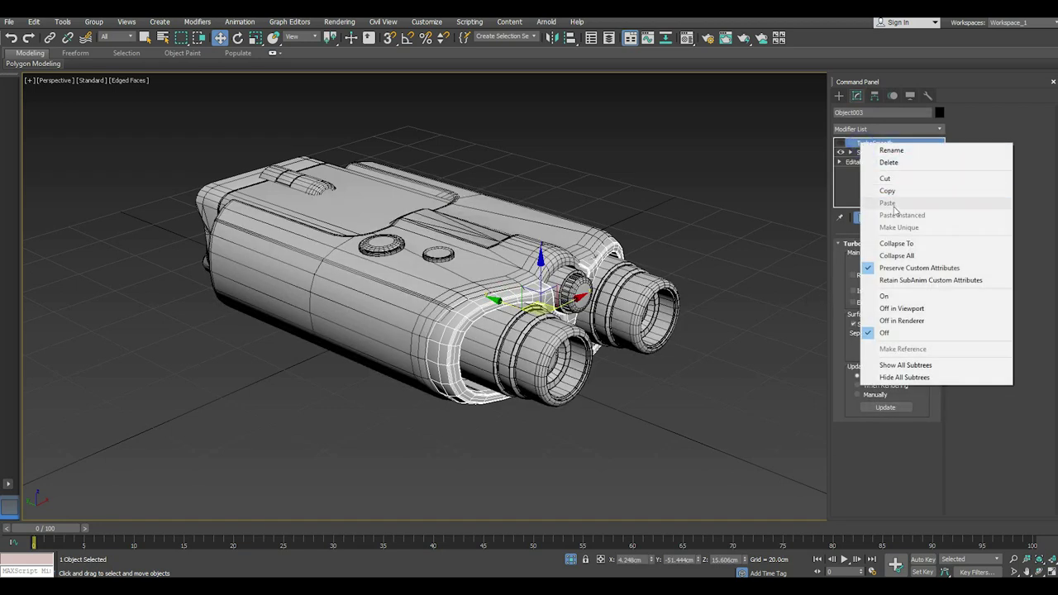
pyautogui.click(888, 162)
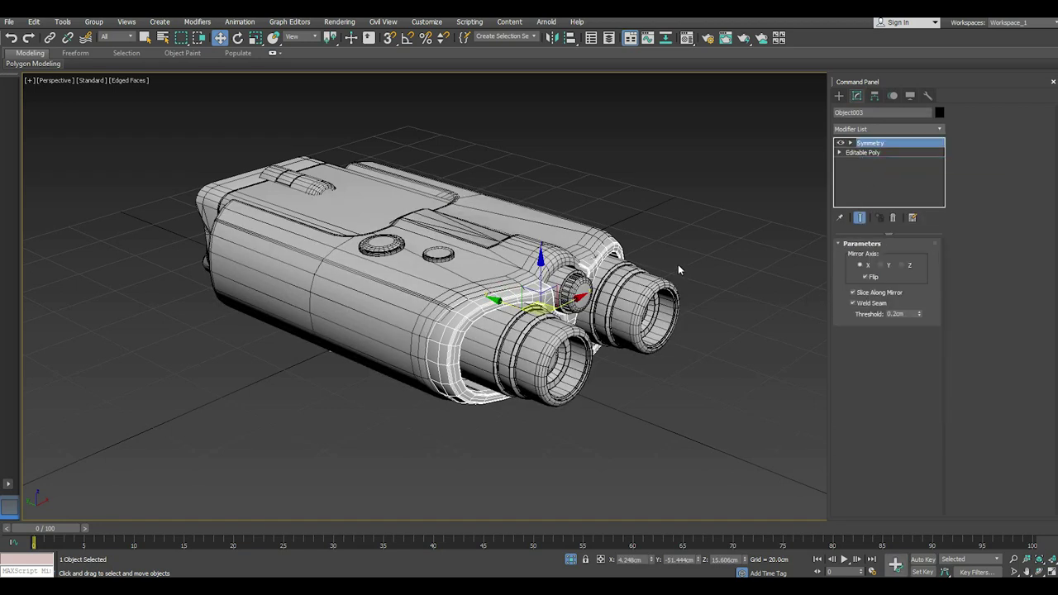
pyautogui.click(568, 298)
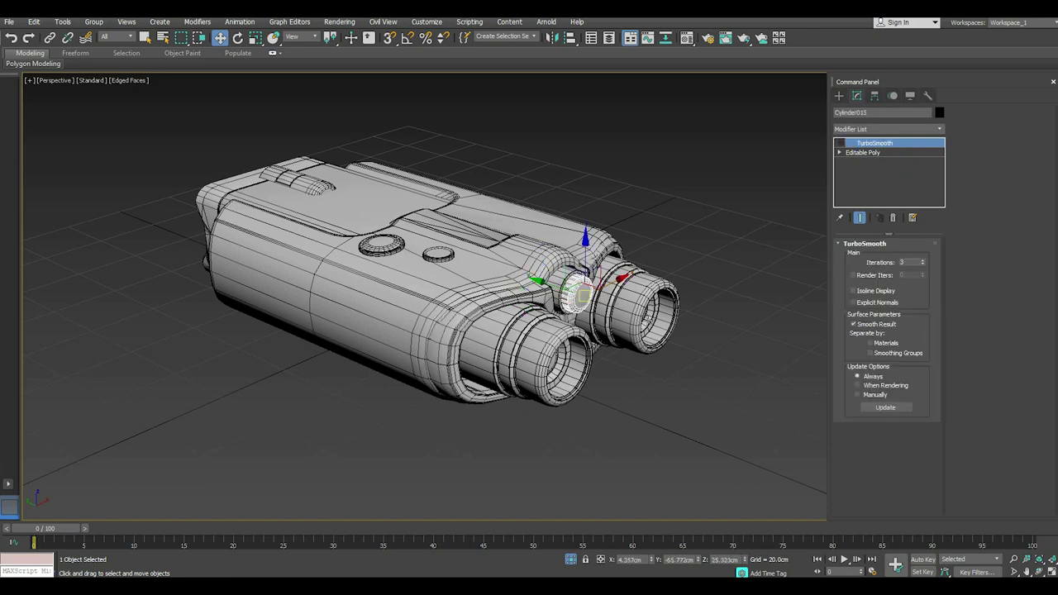
pyautogui.click(646, 318)
pyautogui.rightClick(889, 154)
pyautogui.click(900, 189)
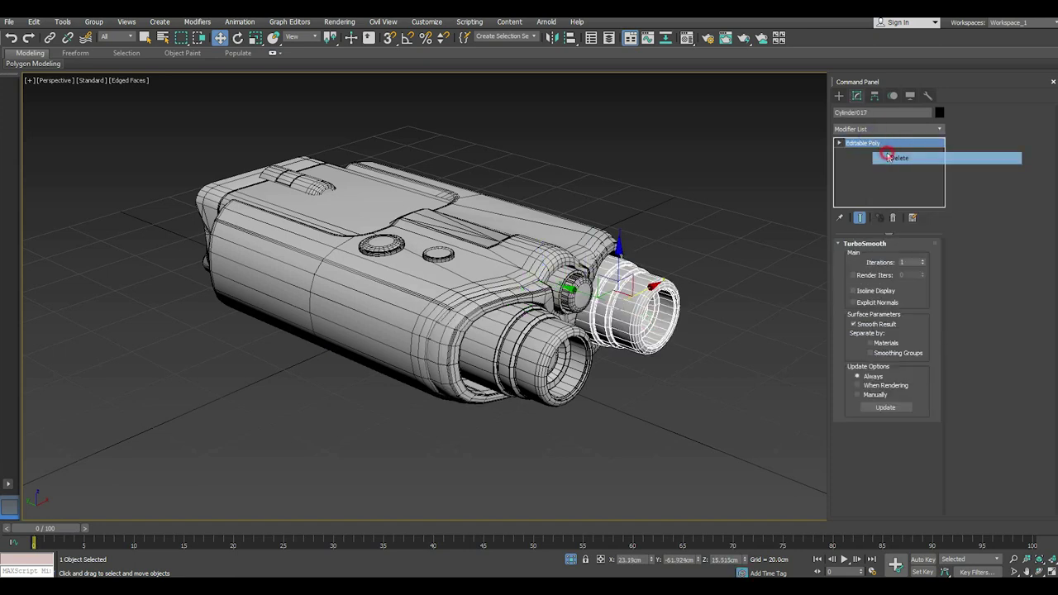
pyautogui.click(864, 153)
pyautogui.click(483, 333)
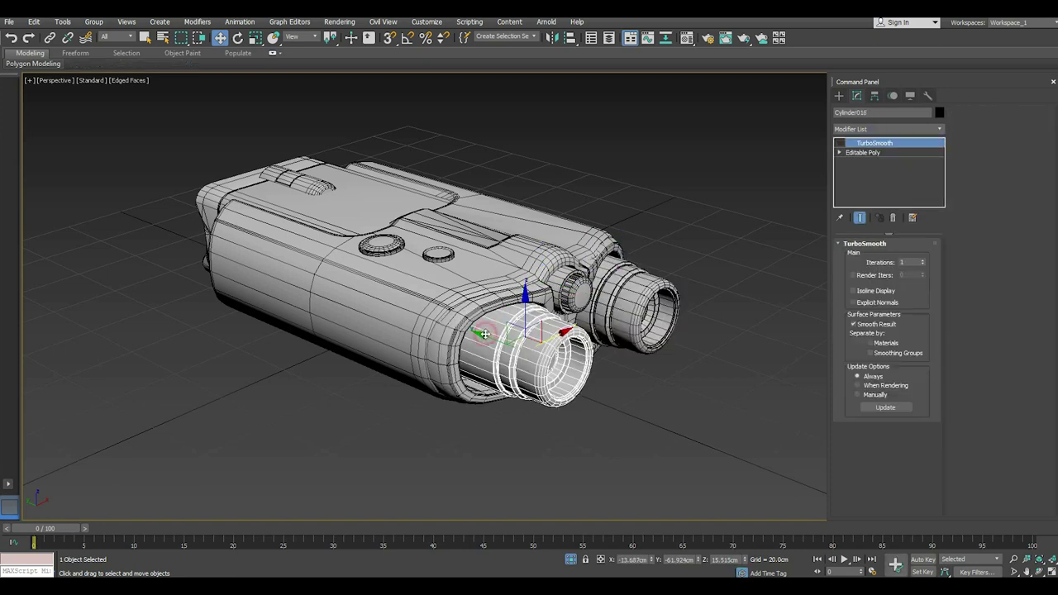
pyautogui.rightClick(897, 148)
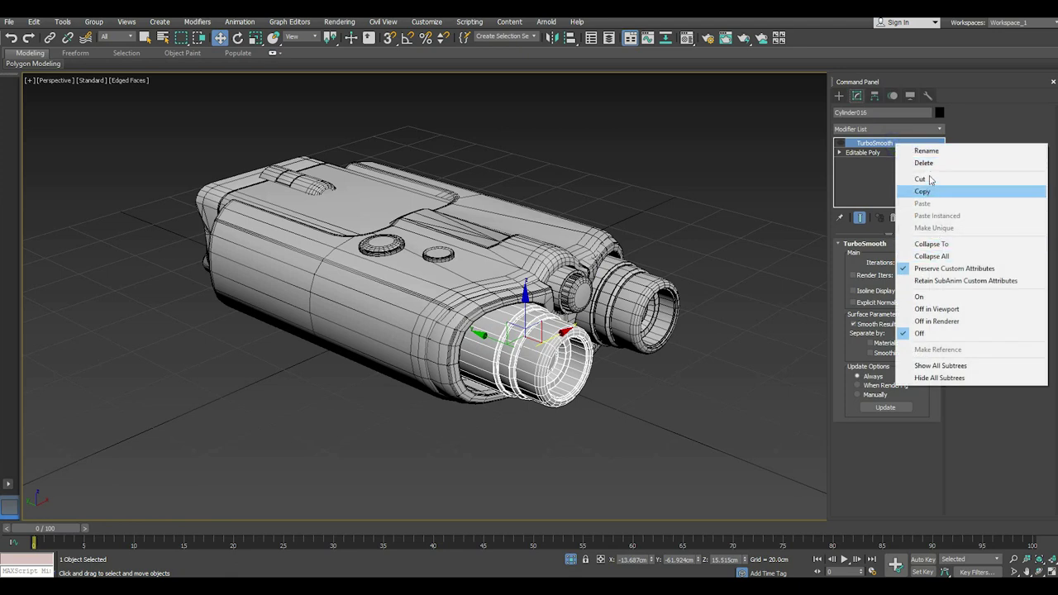
pyautogui.click(920, 178)
# Attach the eyepiece cylinder, knobs, top buttons, body and top grip to Cylinder016
pyautogui.click(974, 194)
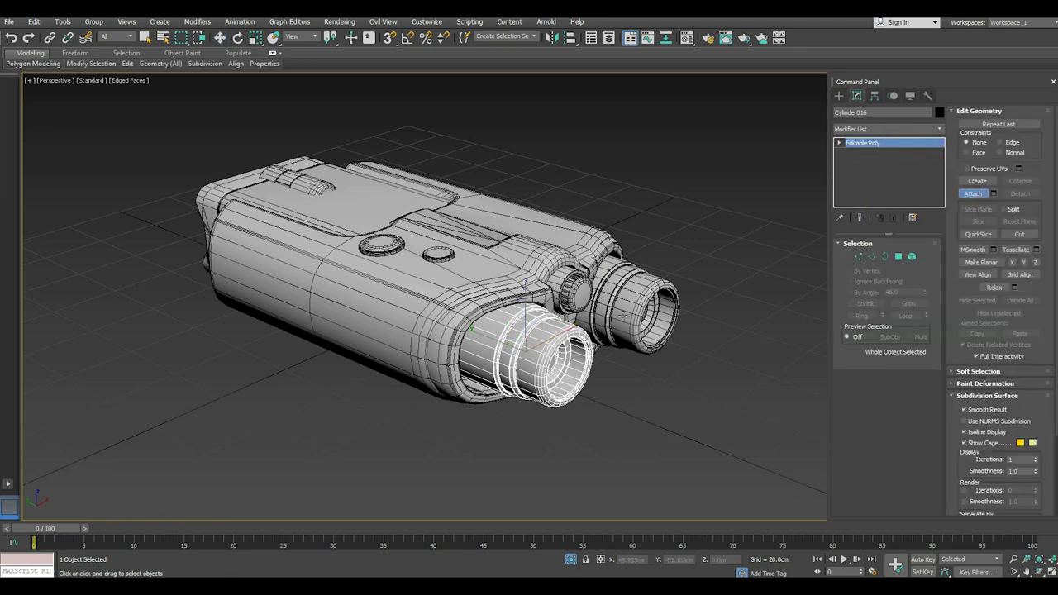
pyautogui.click(621, 311)
pyautogui.click(560, 282)
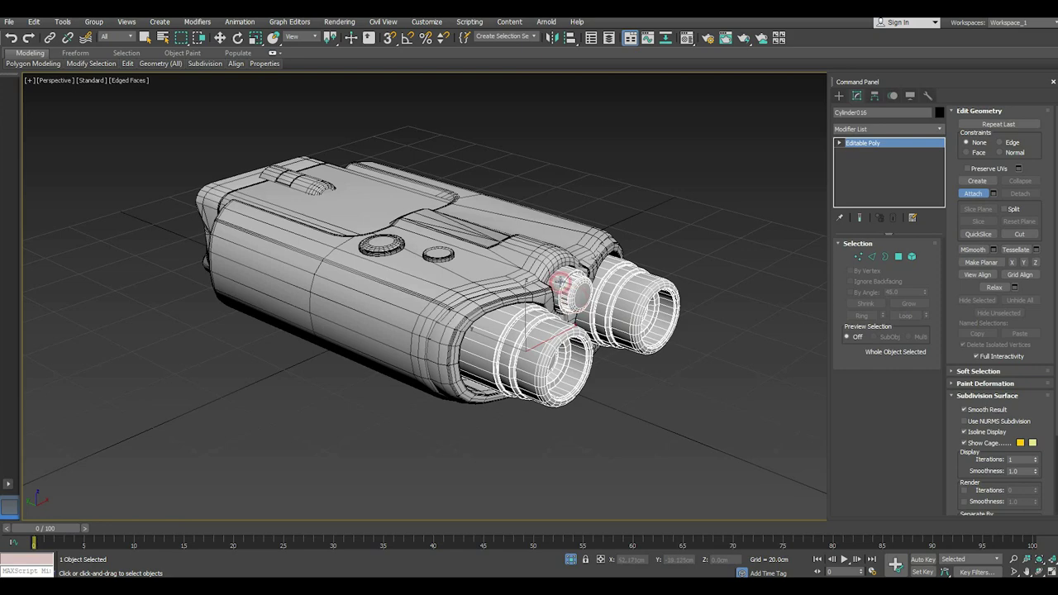
pyautogui.click(536, 260)
pyautogui.click(426, 253)
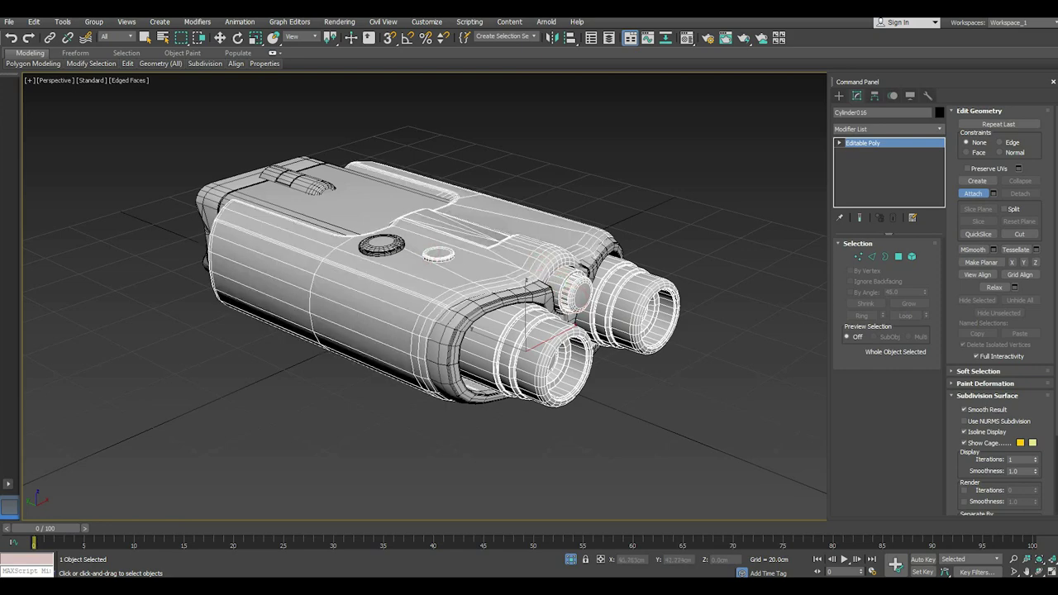
pyautogui.click(386, 240)
pyautogui.click(314, 182)
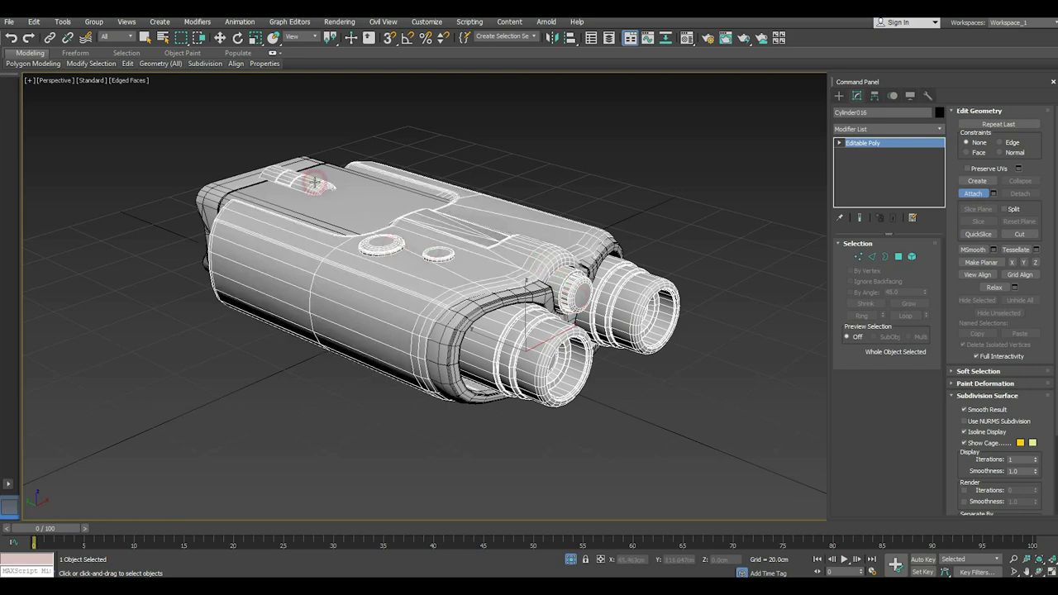
# Orbit around the merged binoculars to check them, then exit Attach
pyautogui.moveTo(441, 224)
pyautogui.keyDown('alt'); pyautogui.mouseDown(button='middle')
pyautogui.moveTo(537, 216)
pyautogui.moveTo(442, 235)
pyautogui.mouseUp(button='middle'); pyautogui.keyUp('alt')
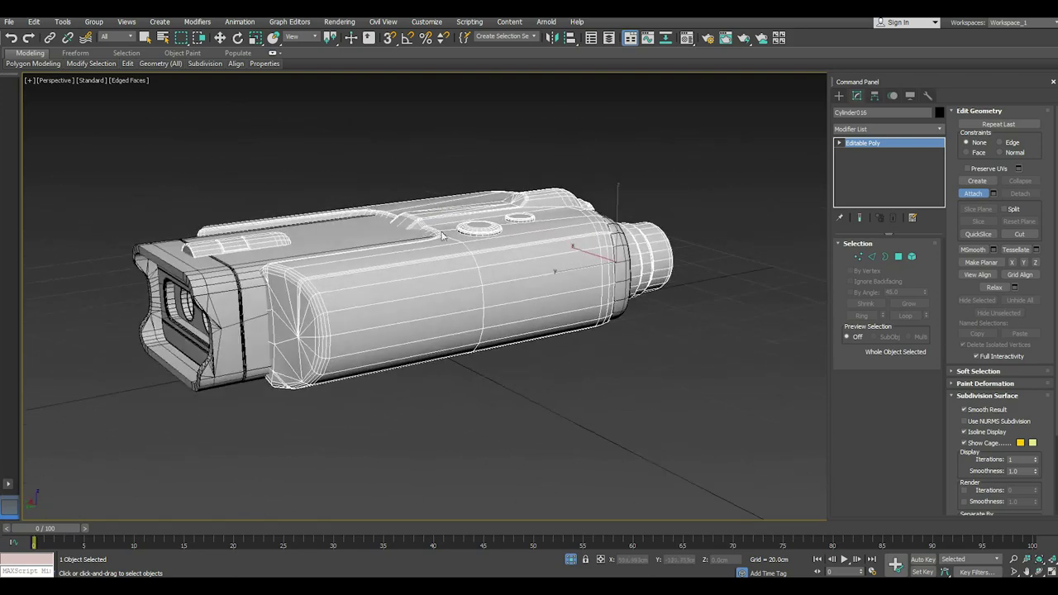
pyautogui.keyDown('alt'); pyautogui.moveTo(186, 310); pyautogui.dragTo(266, 355, button='middle'); pyautogui.keyUp('alt')
pyautogui.keyDown('alt'); pyautogui.moveTo(356, 356); pyautogui.dragTo(256, 373, button='middle'); pyautogui.keyUp('alt')
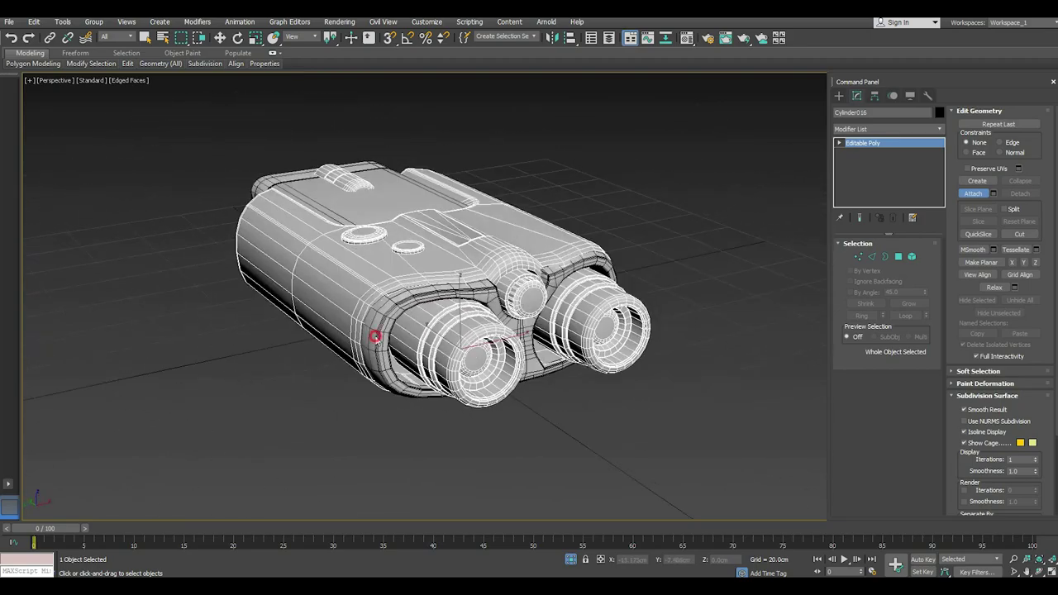
pyautogui.moveTo(374, 336)
pyautogui.keyDown('alt'); pyautogui.mouseDown(button='middle')
pyautogui.moveTo(490, 392)
pyautogui.moveTo(566, 351)
pyautogui.moveTo(660, 325)
pyautogui.moveTo(613, 309)
pyautogui.moveTo(548, 408)
pyautogui.mouseUp(button='middle'); pyautogui.keyUp('alt')
pyautogui.press('w')
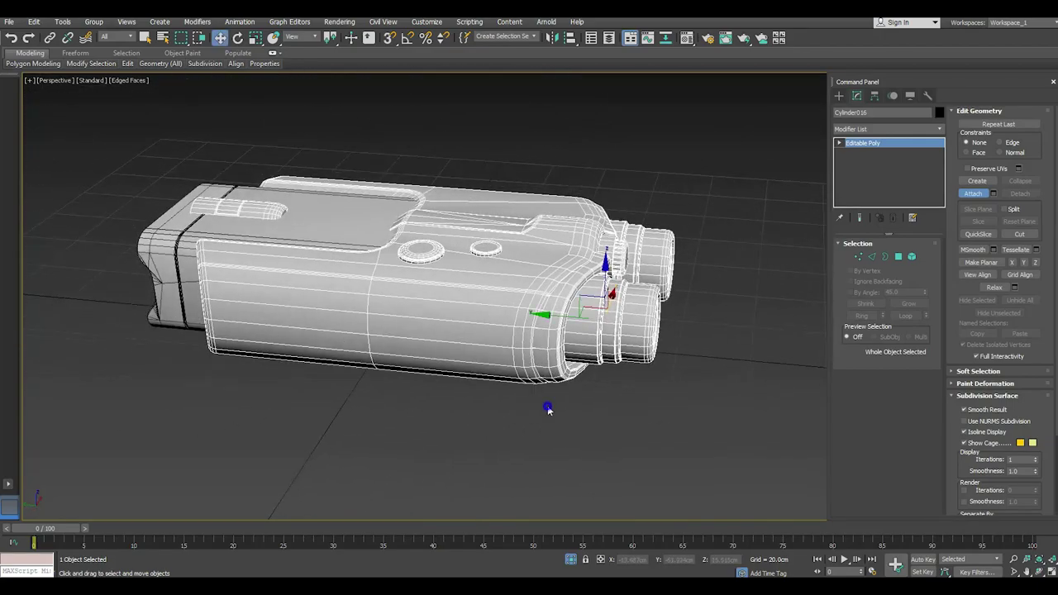
pyautogui.rightClick(547, 408)
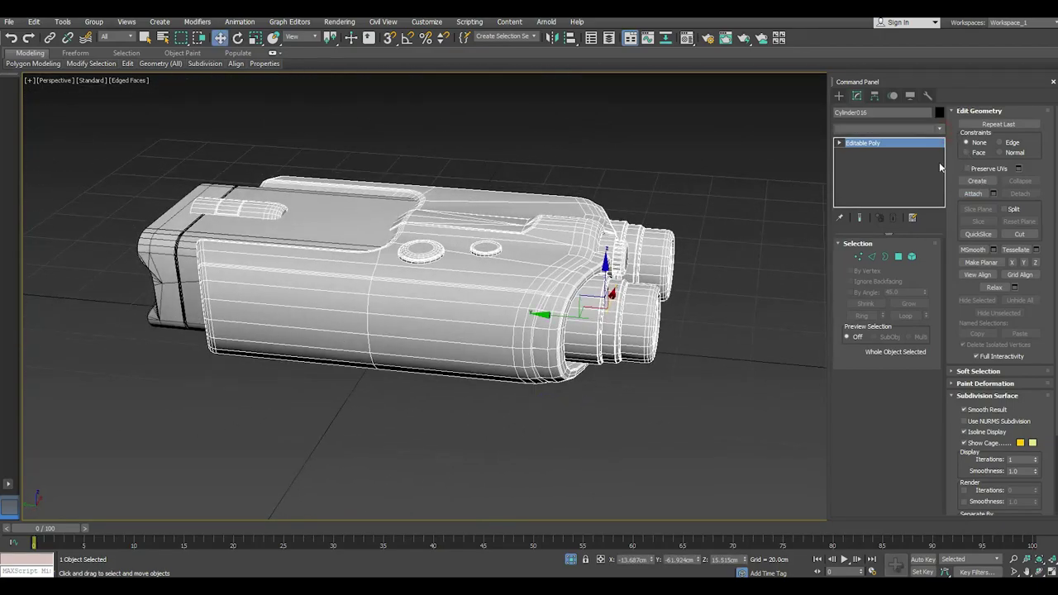
# Add TurboSmooth to Cylinder016 with Iterations set to 2
pyautogui.click(941, 129)
pyautogui.moveTo(940, 223); pyautogui.dragTo(956, 529)
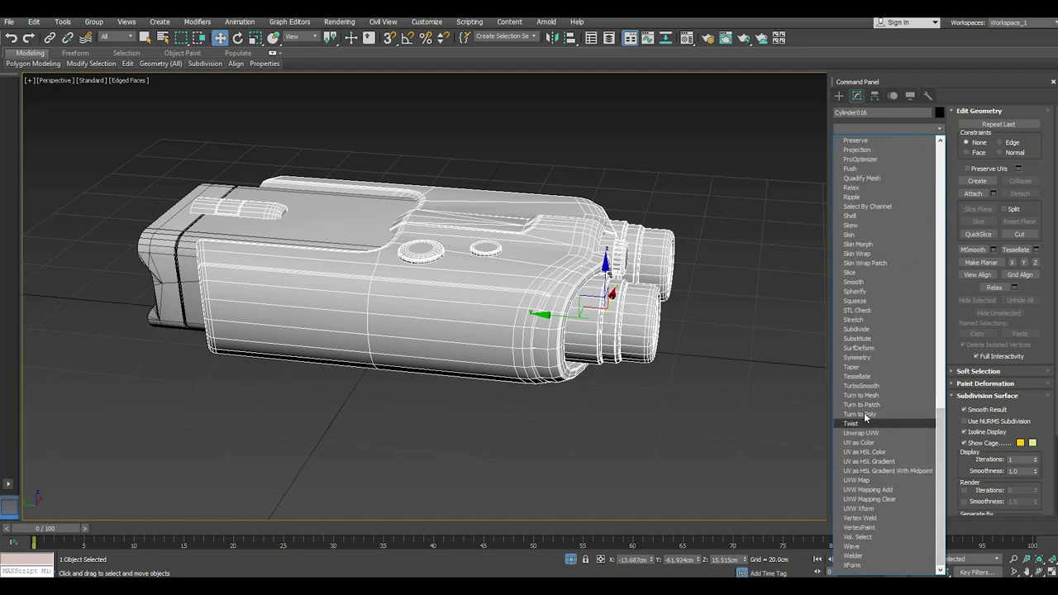
pyautogui.click(860, 386)
pyautogui.keyDown('alt'); pyautogui.moveTo(707, 325); pyautogui.dragTo(793, 330, button='middle'); pyautogui.keyUp('alt')
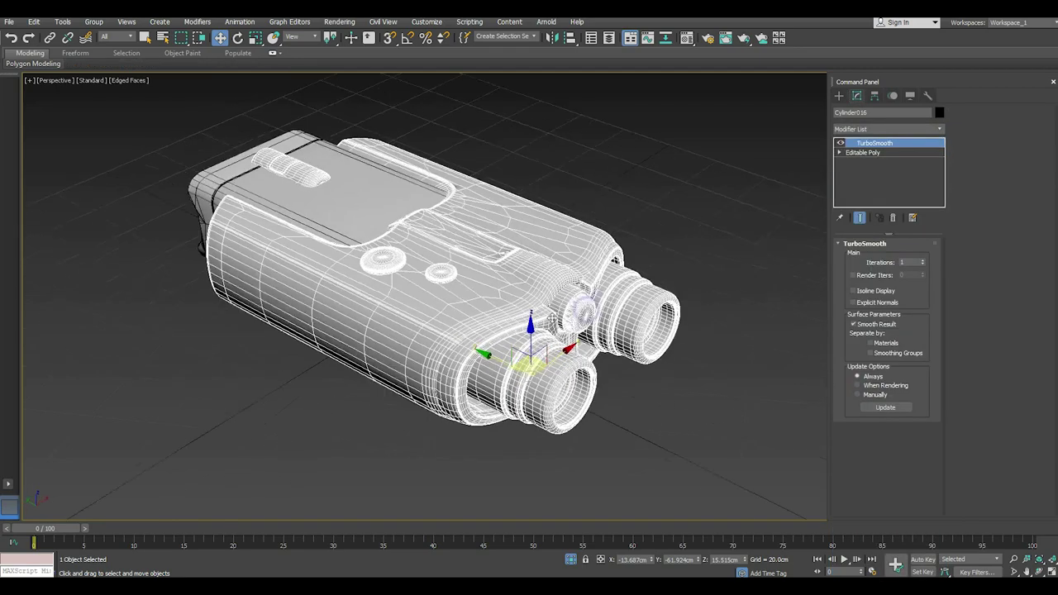
pyautogui.click(924, 260)
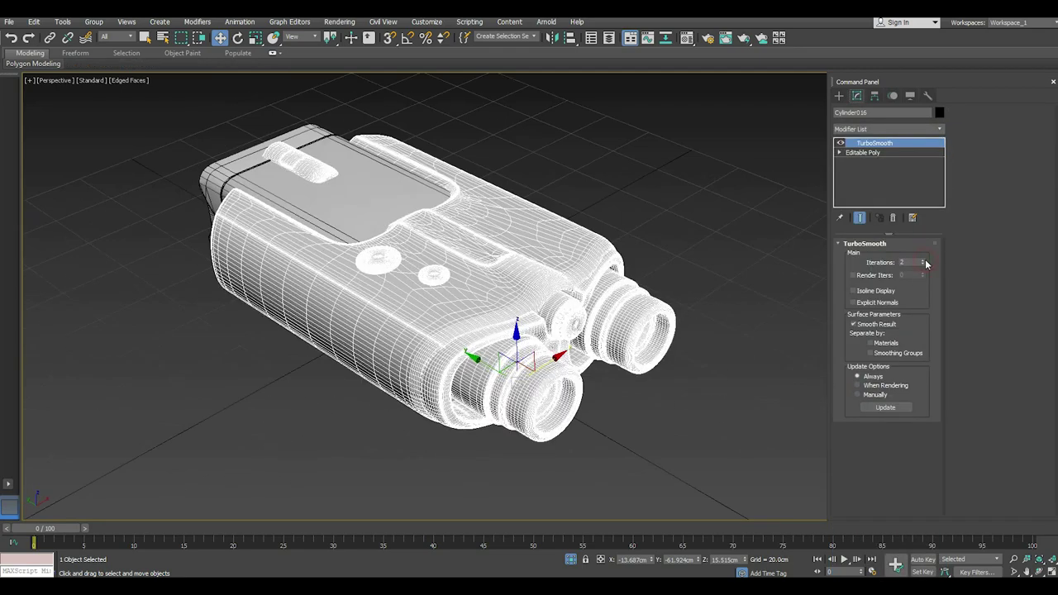
pyautogui.scroll(-2, 295, 290)
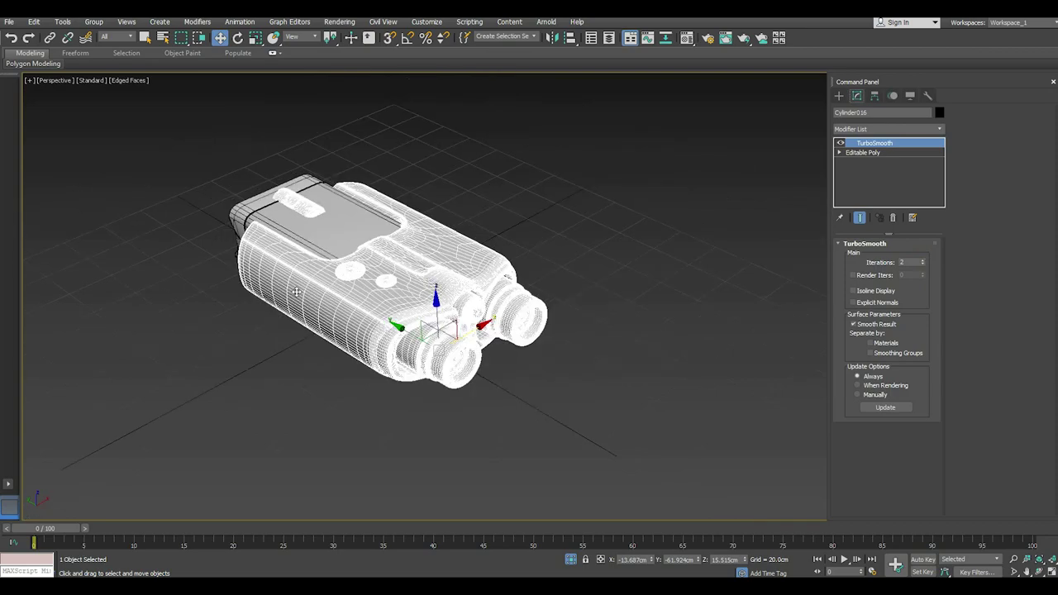
pyautogui.moveTo(518, 370)
pyautogui.keyDown('alt'); pyautogui.mouseDown(button='middle')
pyautogui.moveTo(602, 354)
pyautogui.moveTo(515, 355)
pyautogui.moveTo(537, 371)
pyautogui.moveTo(285, 258)
pyautogui.mouseUp(button='middle'); pyautogui.keyUp('alt')
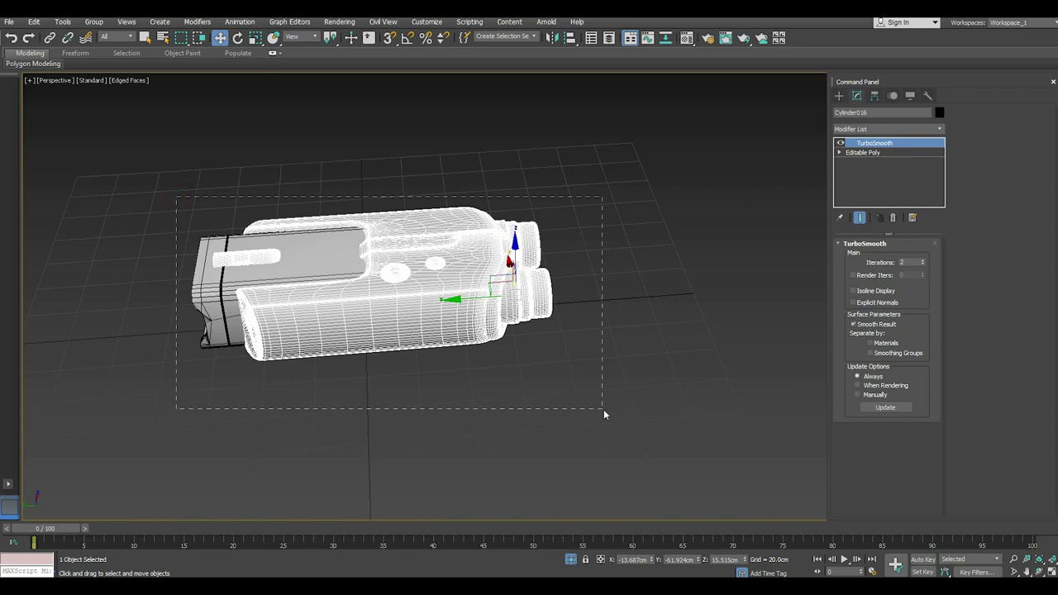
pyautogui.moveTo(603, 411); pyautogui.dragTo(603, 411)
pyautogui.moveTo(603, 410)
pyautogui.keyDown('alt'); pyautogui.mouseDown(button='middle')
pyautogui.moveTo(571, 394)
pyautogui.moveTo(495, 385)
pyautogui.moveTo(511, 399)
pyautogui.mouseUp(button='middle'); pyautogui.keyUp('alt')
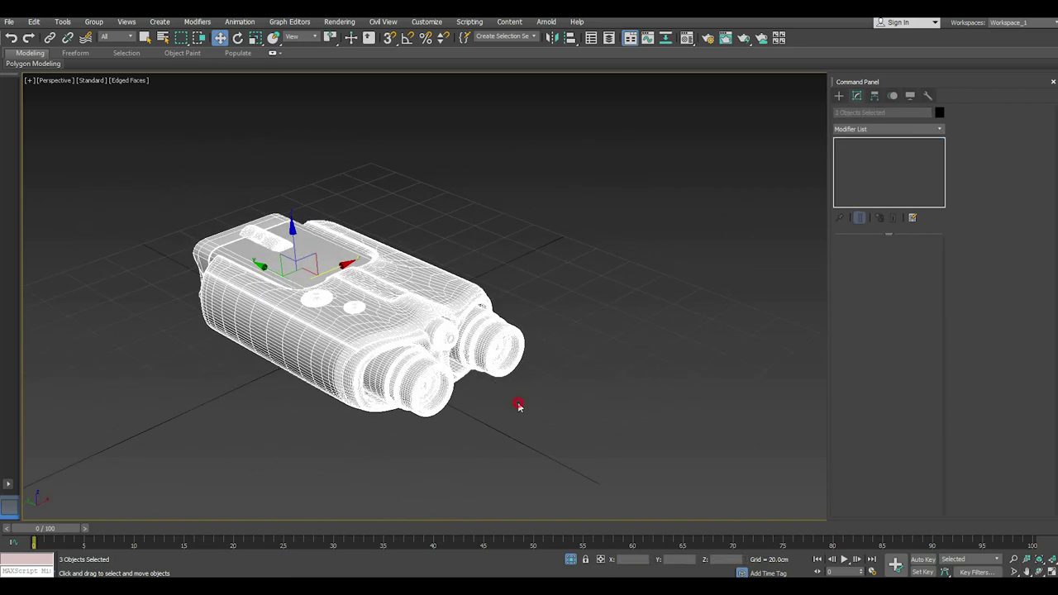
# Select the three binocular objects, exit isolation and switch to Default Shading
pyautogui.click(518, 404)
pyautogui.moveTo(164, 190); pyautogui.dragTo(489, 355)
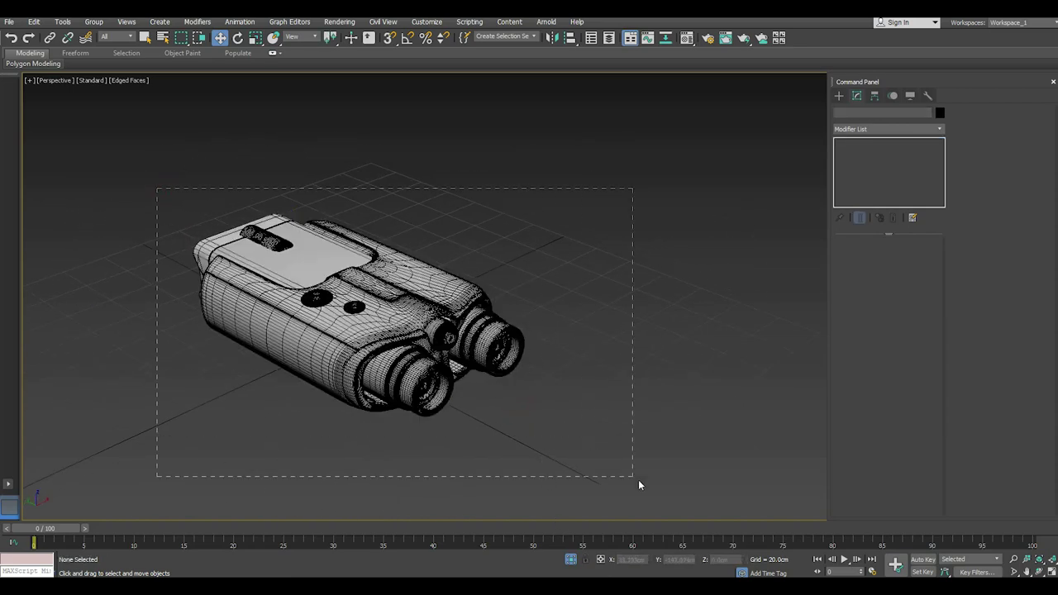
pyautogui.moveTo(637, 485); pyautogui.dragTo(638, 485)
pyautogui.click(571, 559)
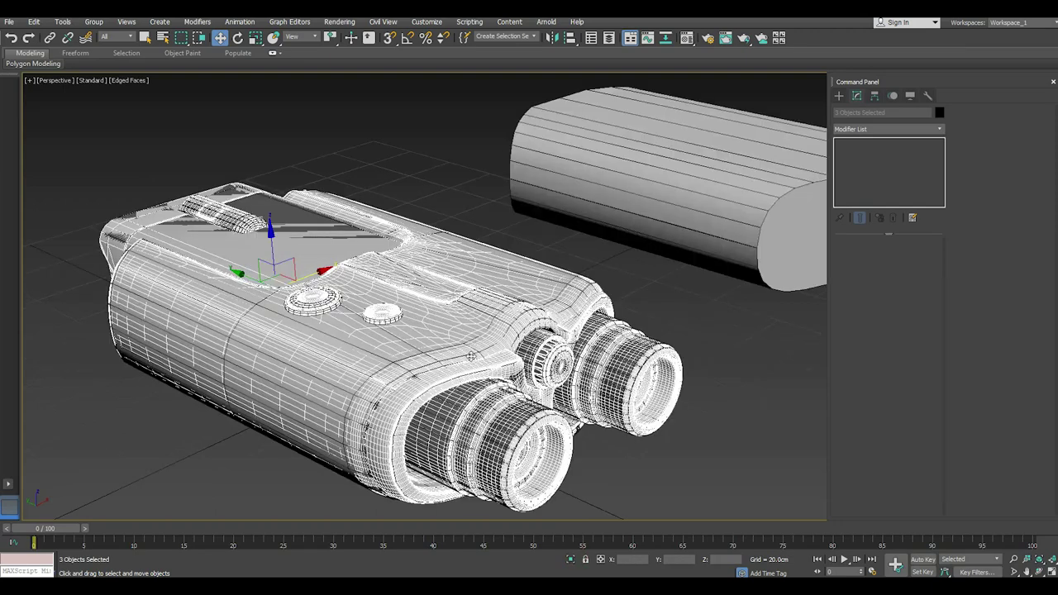
pyautogui.click(132, 80)
pyautogui.click(173, 206)
pyautogui.scroll(-3, 234, 127)
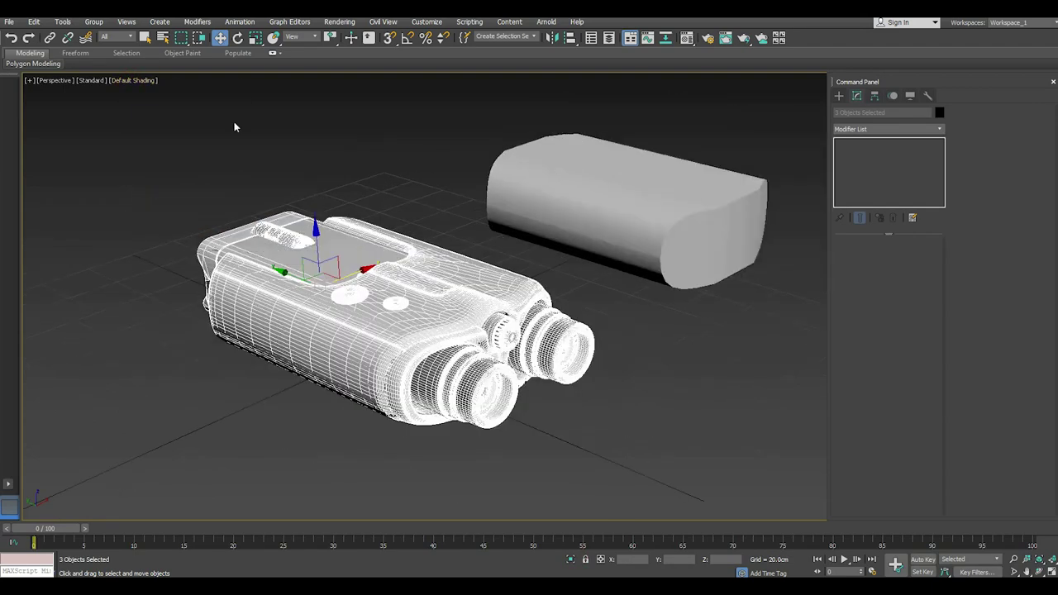
# Export the selected objects as an FBX file named B
pyautogui.click(10, 21)
pyautogui.moveTo(20, 187)
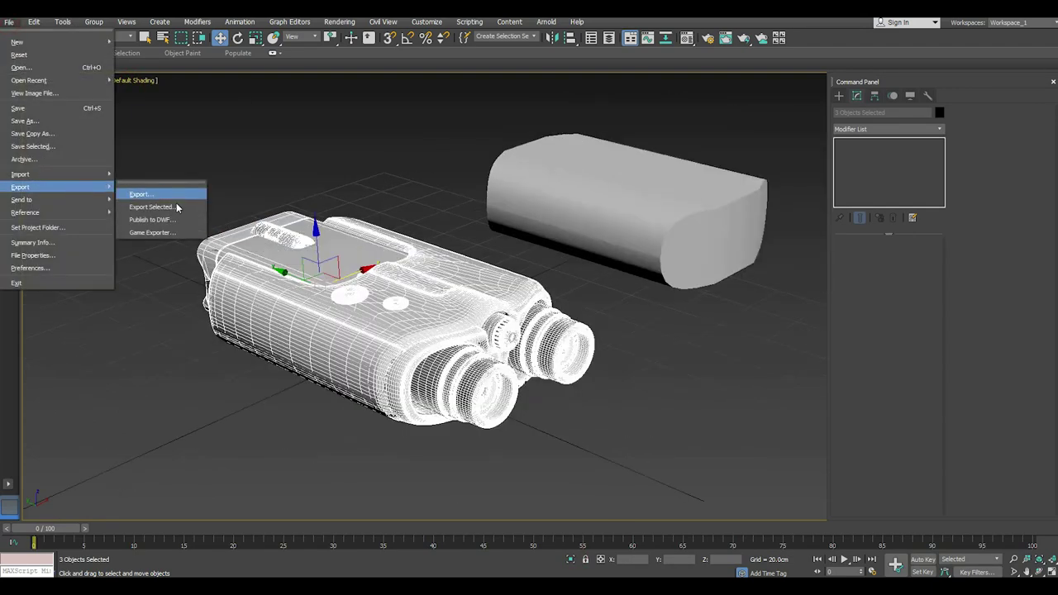
pyautogui.click(176, 208)
pyautogui.click(124, 447)
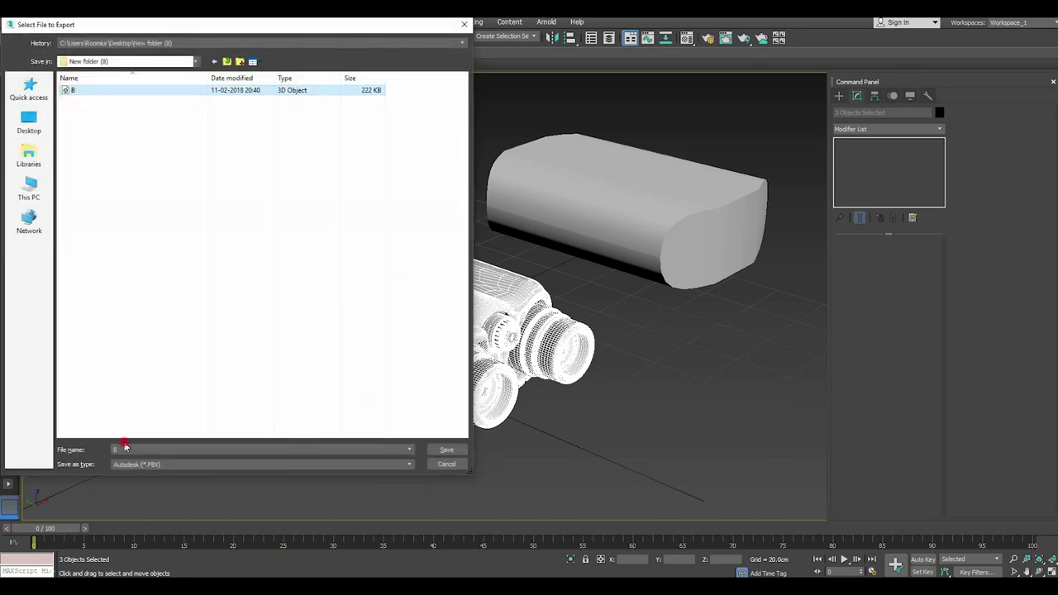
pyautogui.click(127, 449)
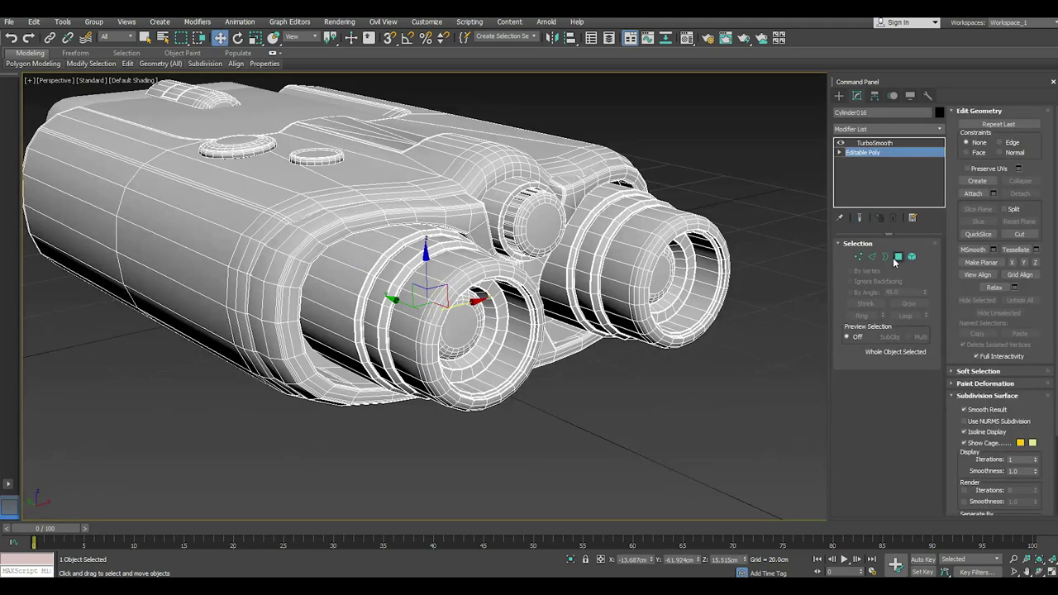
# In polygon mode, select both eyepiece lens centre polygons and grow the selection four rings
pyautogui.click(895, 257)
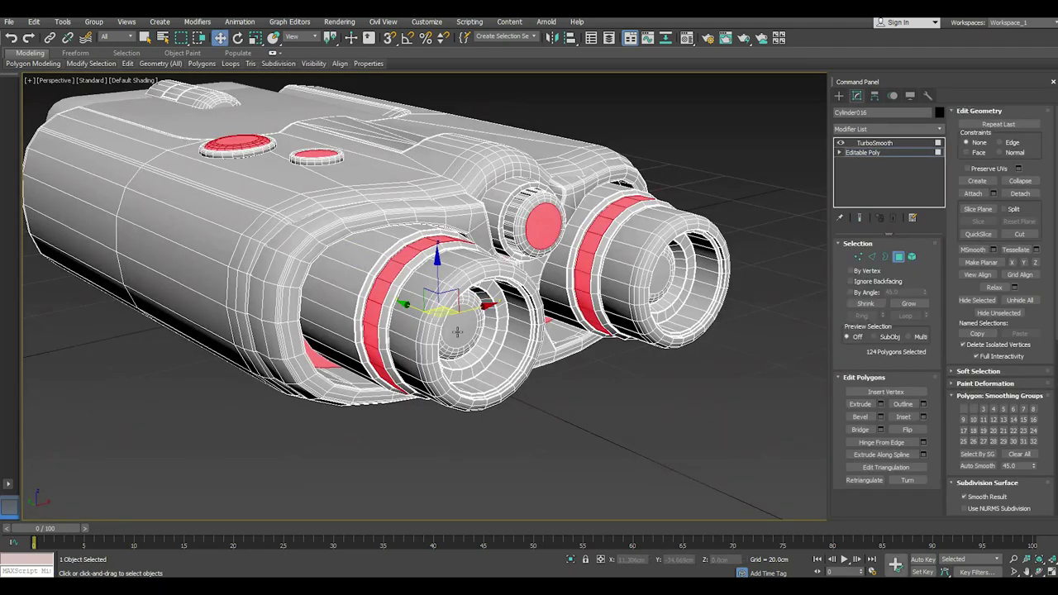
pyautogui.keyDown('alt'); pyautogui.moveTo(475, 337); pyautogui.dragTo(414, 320, button='middle'); pyautogui.keyUp('alt')
pyautogui.click(394, 310)
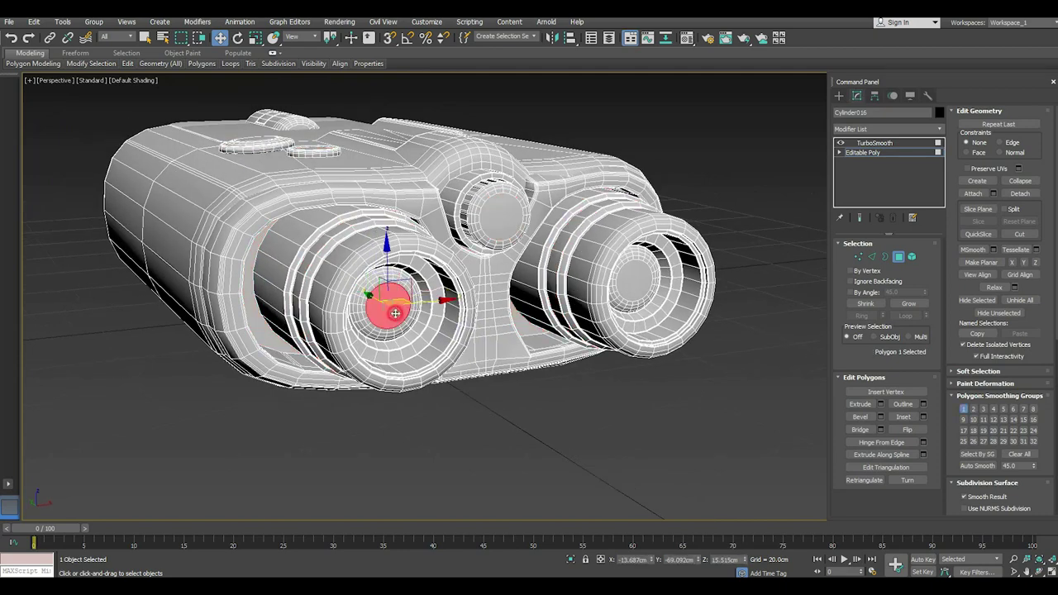
pyautogui.keyDown('ctrl'); pyautogui.click(620, 293); pyautogui.keyUp('ctrl')
pyautogui.scroll(3, 628, 290)
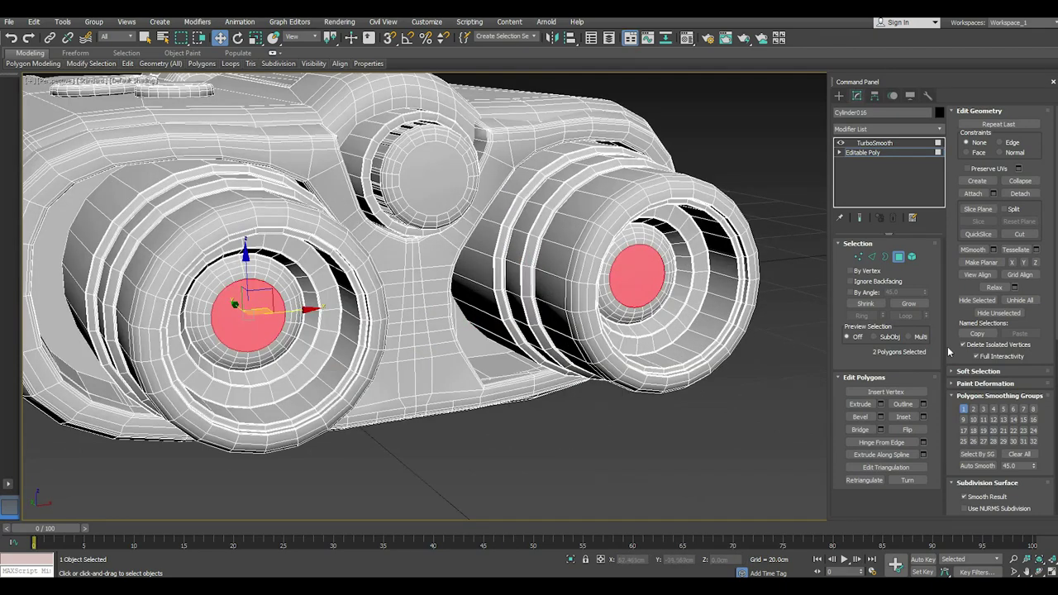
pyautogui.click(908, 304)
pyautogui.click(908, 305)
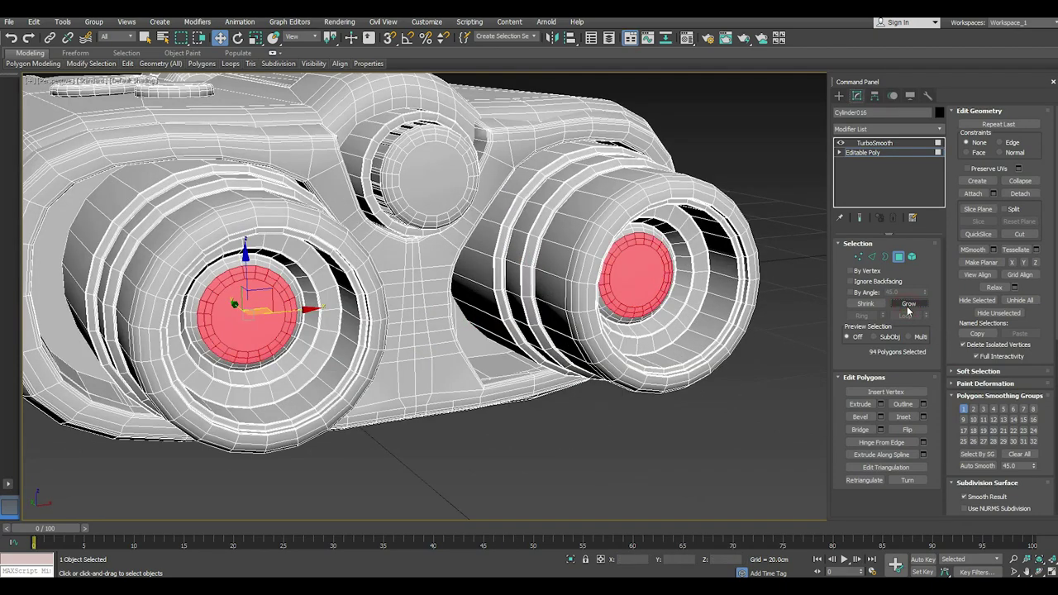
pyautogui.click(908, 304)
pyautogui.click(908, 304)
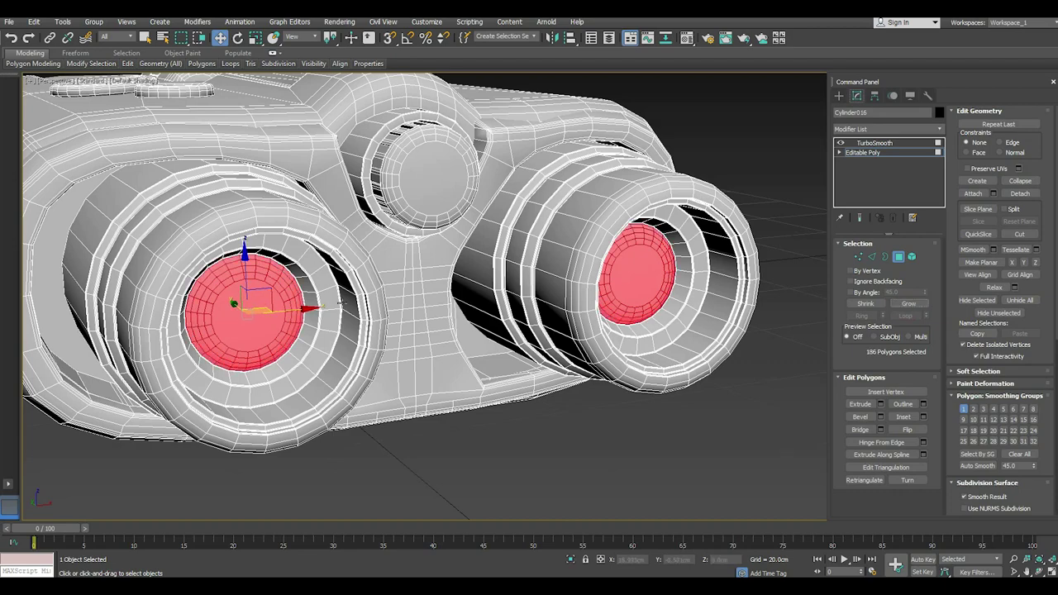
# Set the selected lens faces' vertex colour to pure red
pyautogui.scroll(3, 296, 299)
pyautogui.scroll(-1, 297, 295)
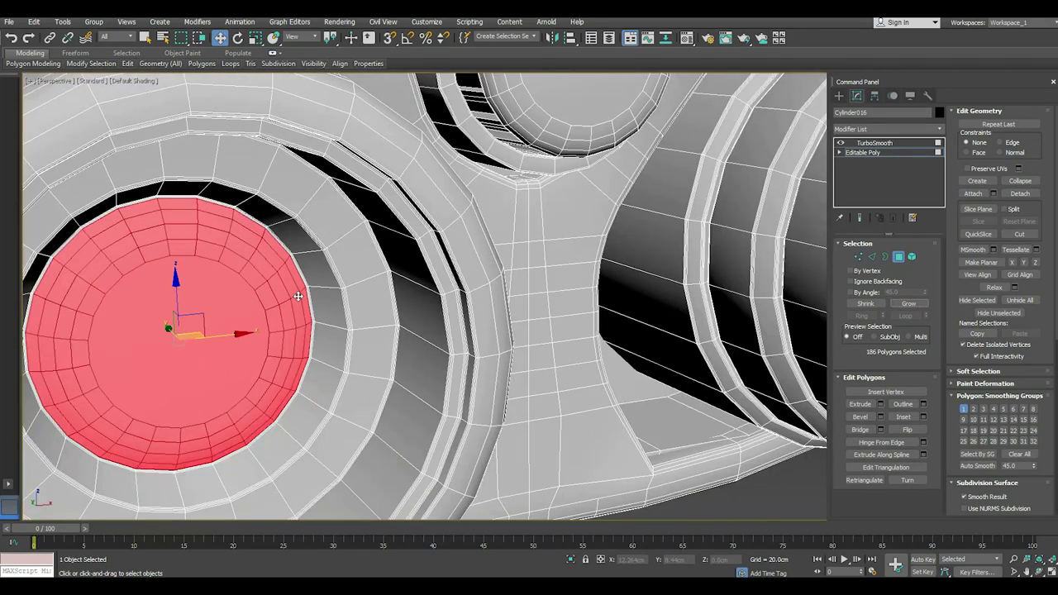
pyautogui.scroll(-4, 282, 294)
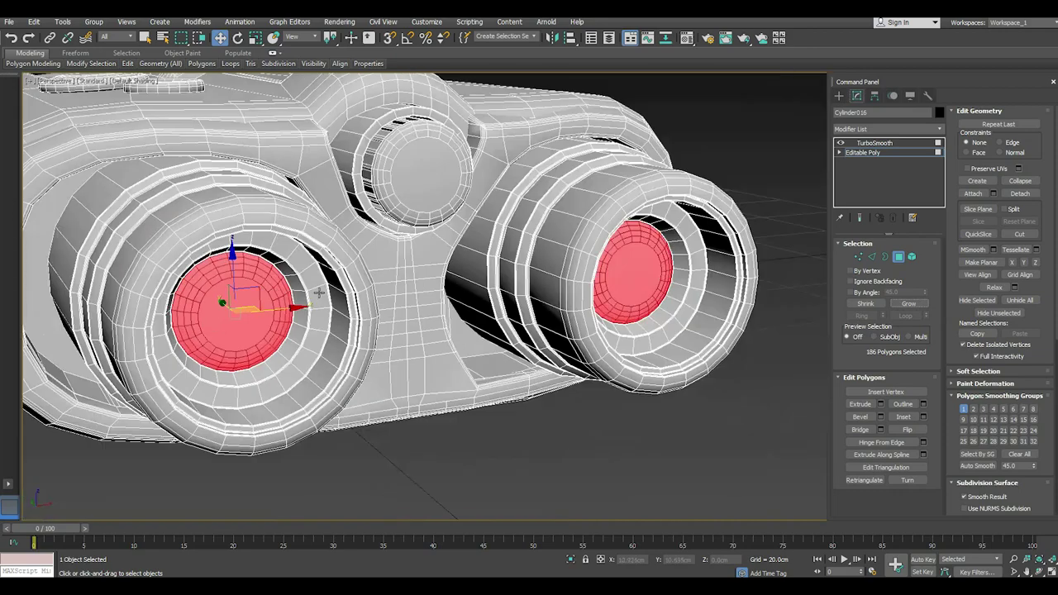
pyautogui.scroll(-2, 319, 293)
pyautogui.scroll(-2, 991, 455)
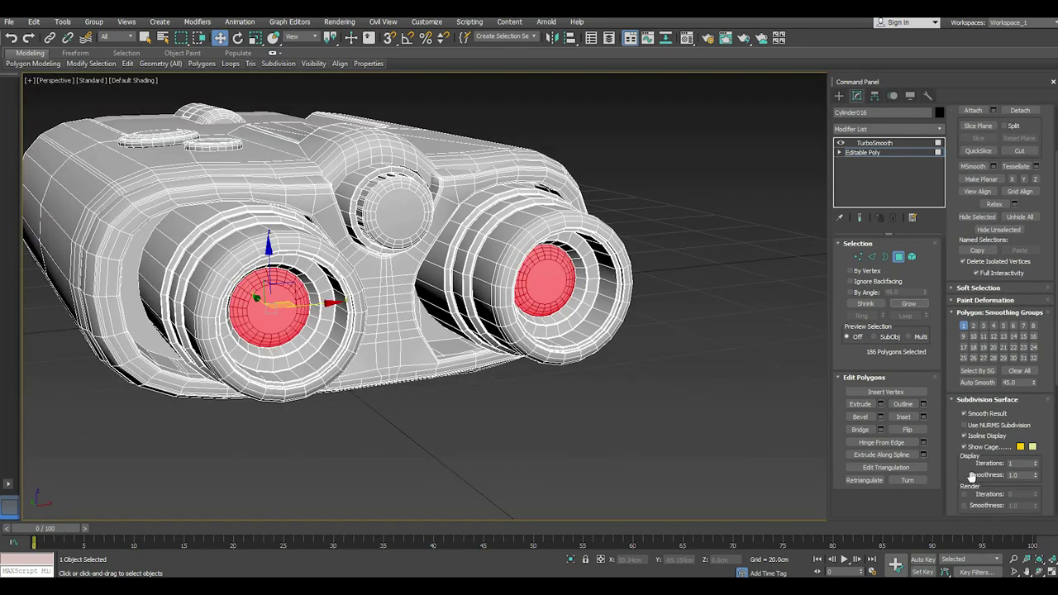
pyautogui.scroll(-2, 995, 467)
pyautogui.scroll(-2, 999, 471)
pyautogui.click(1008, 478)
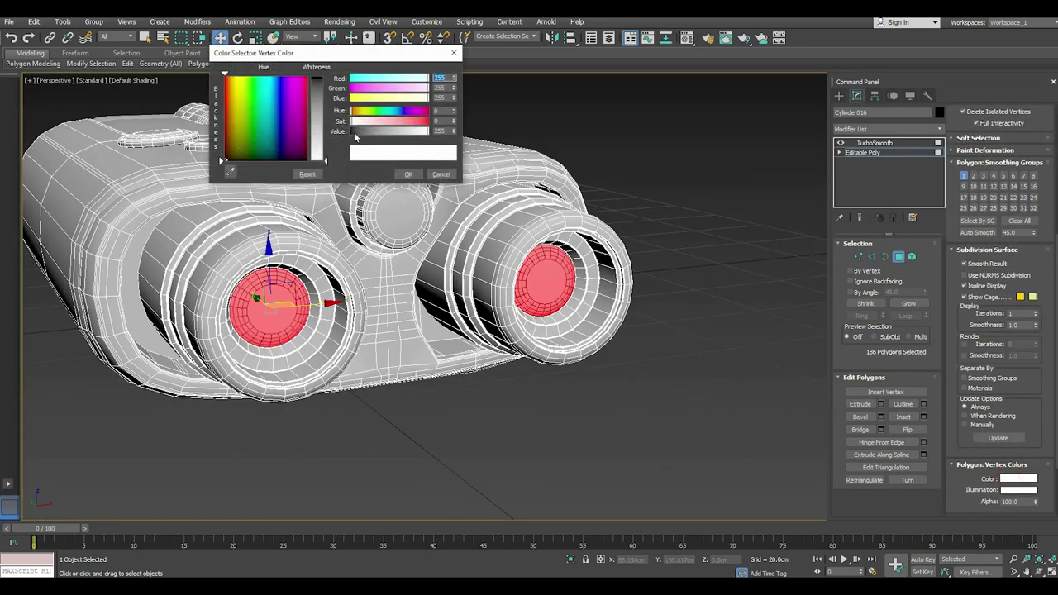
pyautogui.click(224, 77)
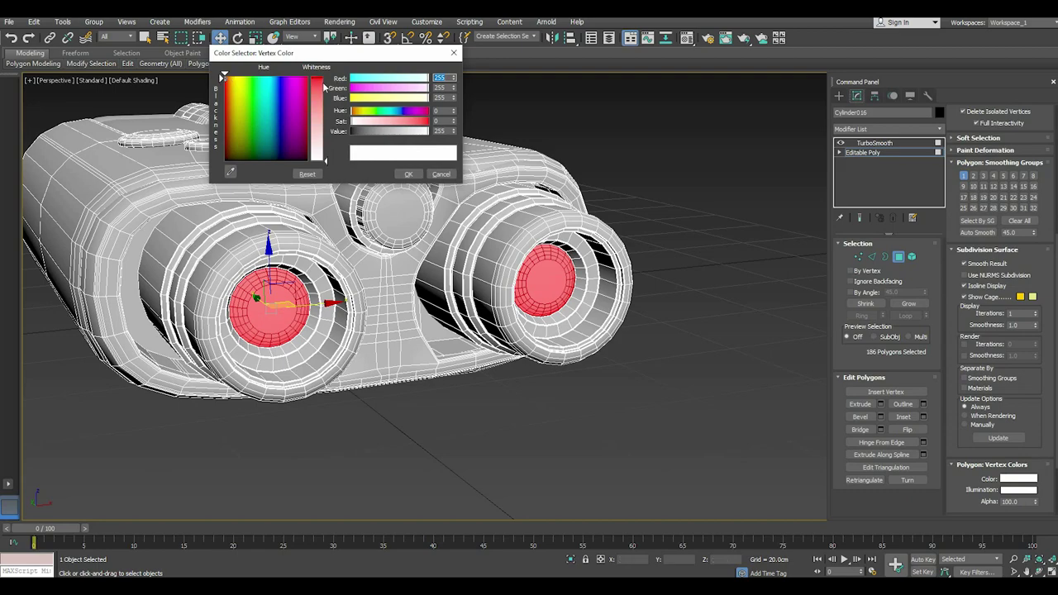
pyautogui.click(325, 86)
pyautogui.click(408, 174)
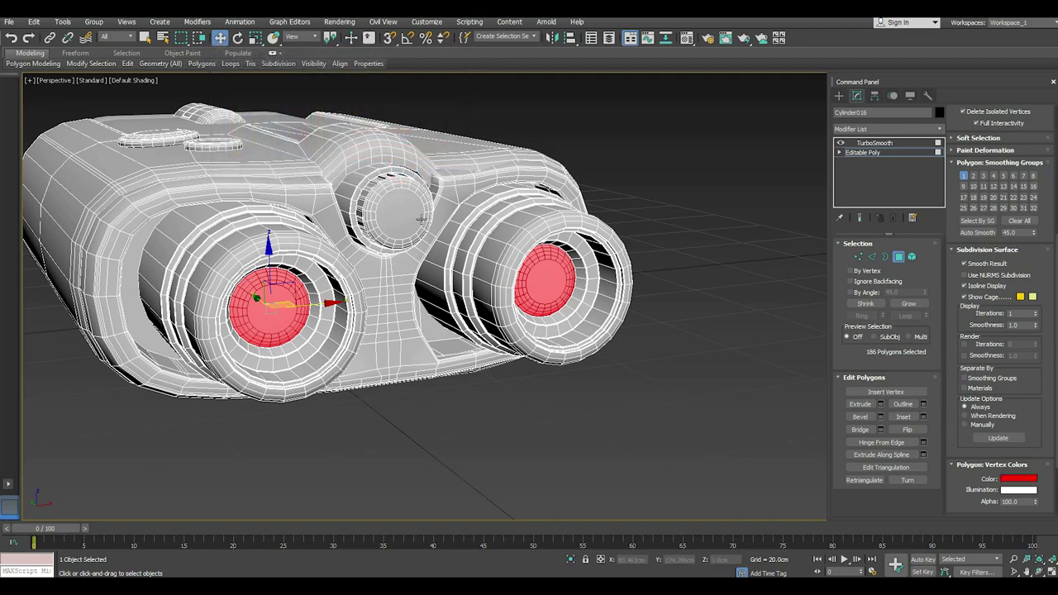
# Select the polygon rings around both eyepiece barrels and grow them twice into a wide band
pyautogui.keyDown('alt'); pyautogui.moveTo(406, 304); pyautogui.dragTo(331, 330, button='middle'); pyautogui.keyUp('alt')
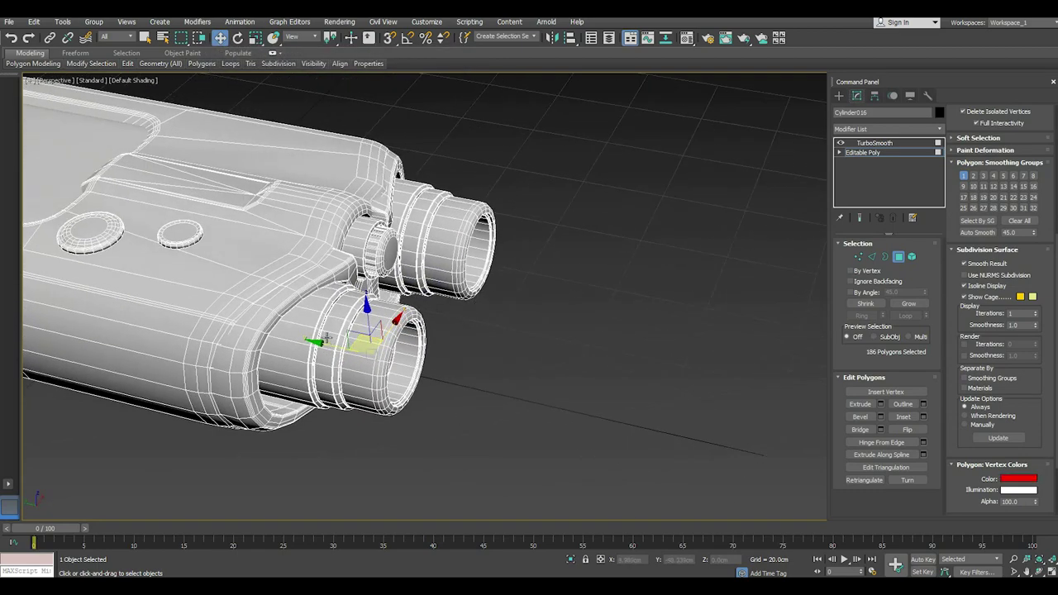
pyautogui.click(328, 340)
pyautogui.scroll(4, 328, 341)
pyautogui.keyDown('shift'); pyautogui.click(330, 314); pyautogui.keyUp('shift')
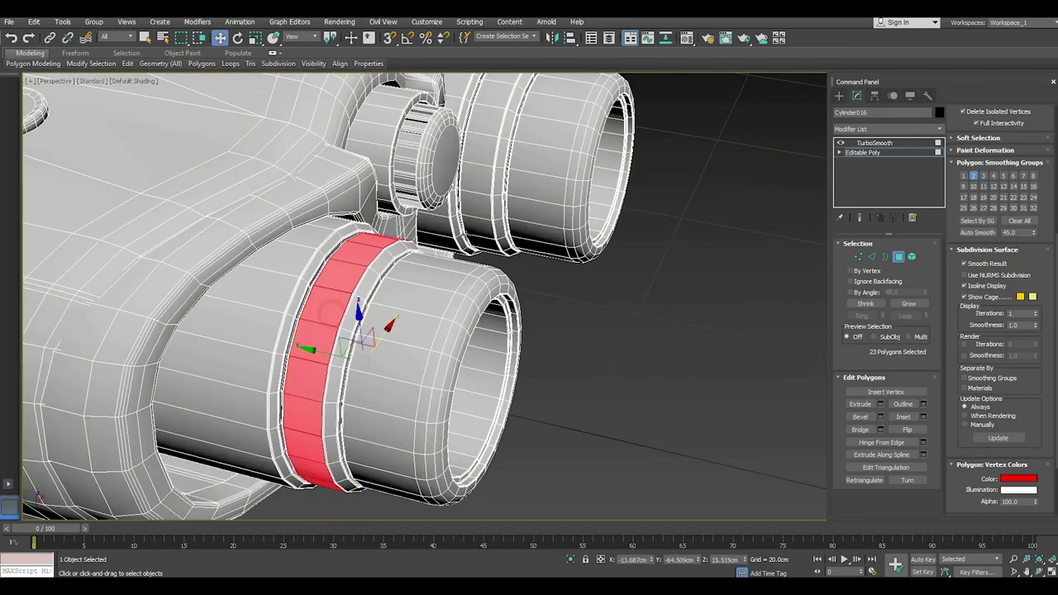
pyautogui.keyDown('ctrl'); pyautogui.click(476, 181); pyautogui.keyUp('ctrl')
pyautogui.keyDown('ctrl'); pyautogui.keyDown('shift'); pyautogui.click(474, 198); pyautogui.keyUp('shift'); pyautogui.keyUp('ctrl')
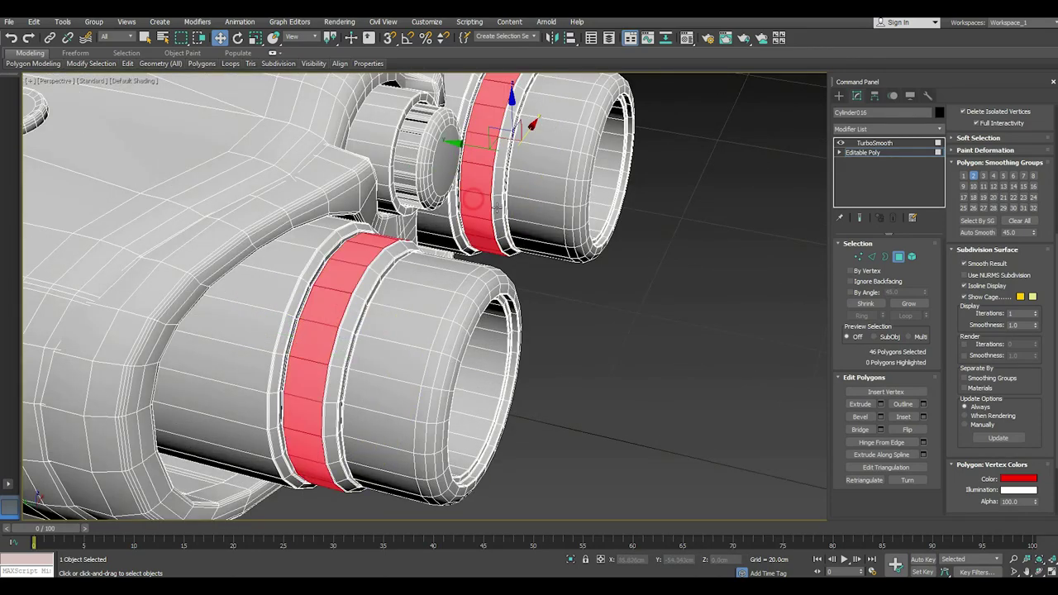
pyautogui.click(906, 304)
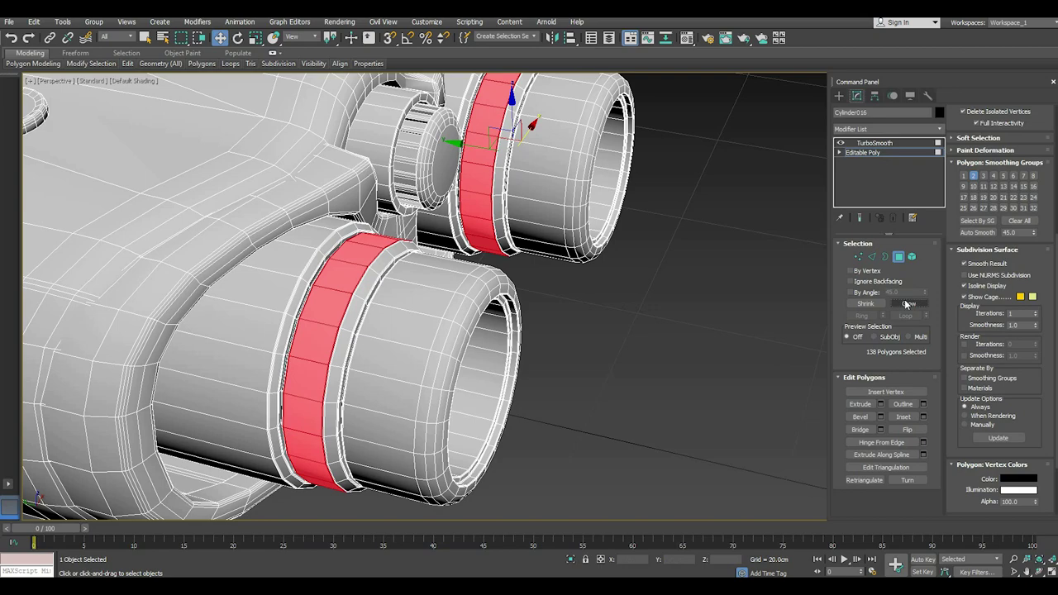
pyautogui.scroll(3, 342, 325)
pyautogui.scroll(3, 340, 320)
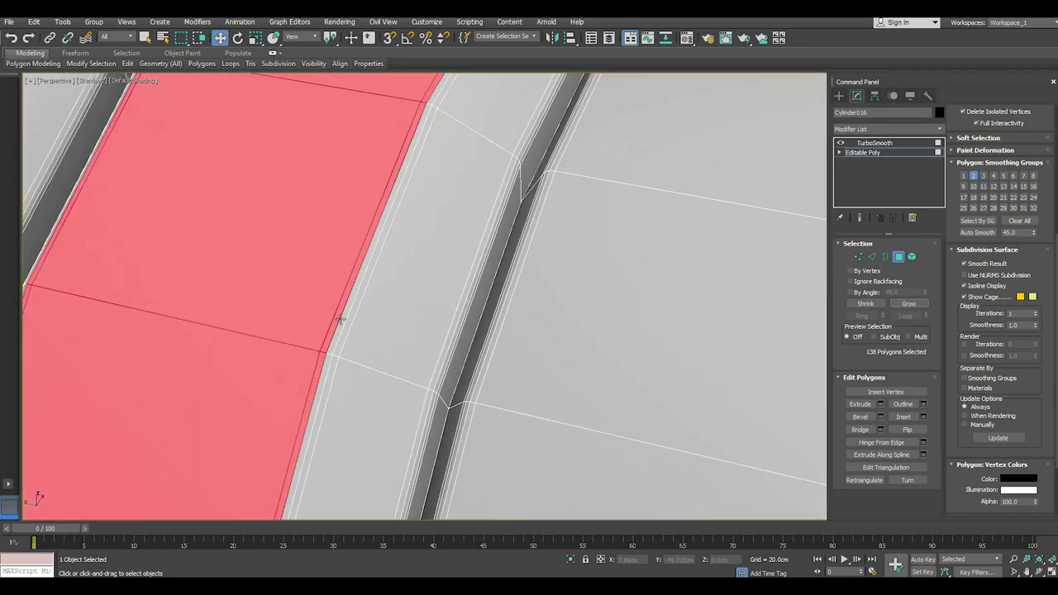
pyautogui.scroll(-5, 389, 279)
pyautogui.scroll(5, 406, 284)
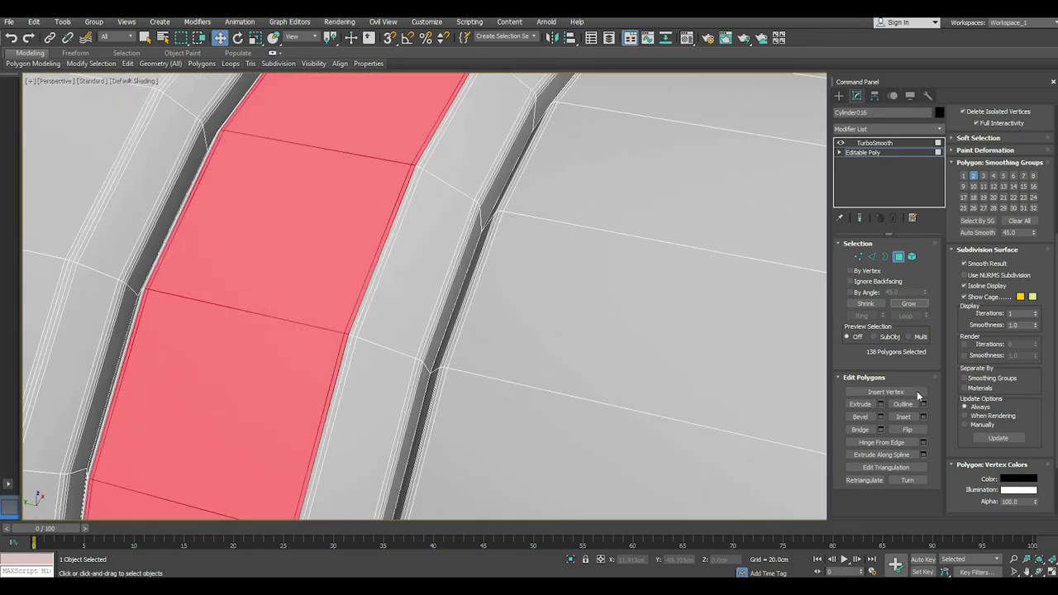
pyautogui.click(908, 303)
# Give the eyepiece band polygons a green vertex colour (0, 223, 0)
pyautogui.scroll(-3, 365, 308)
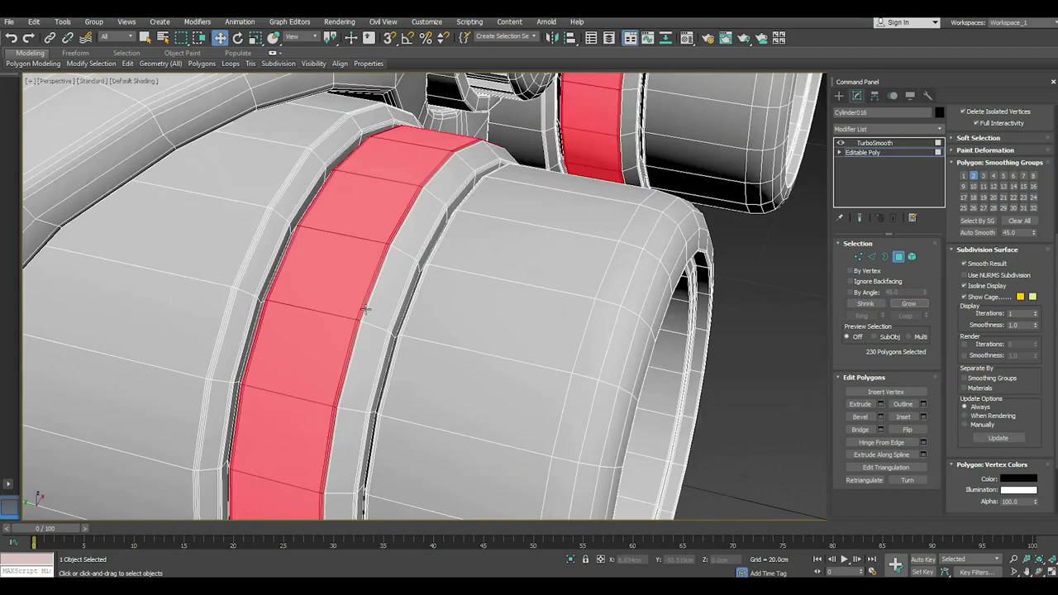
pyautogui.scroll(-5, 365, 308)
pyautogui.click(1017, 480)
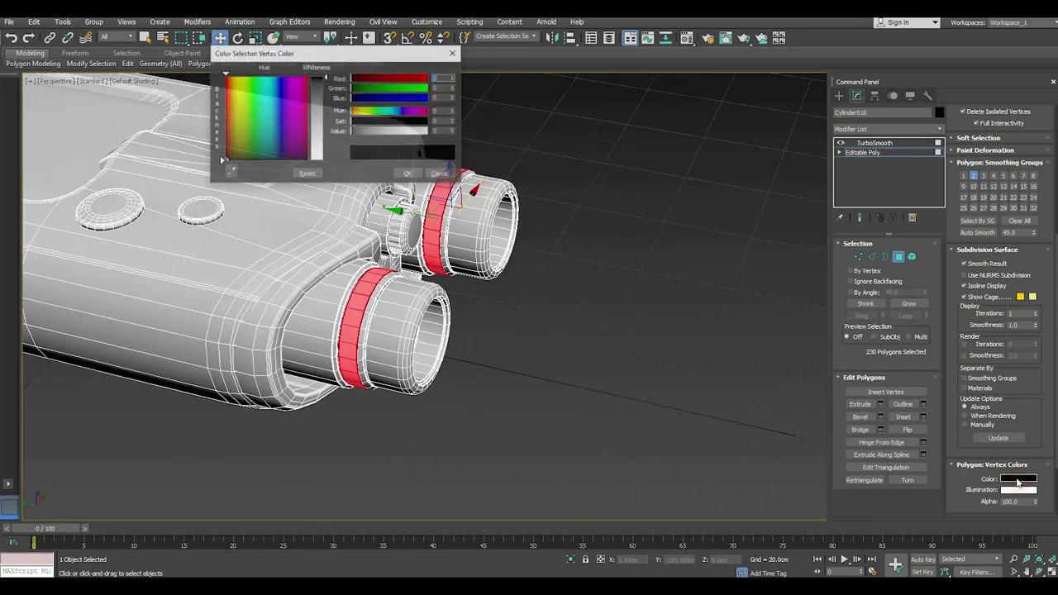
pyautogui.click(253, 88)
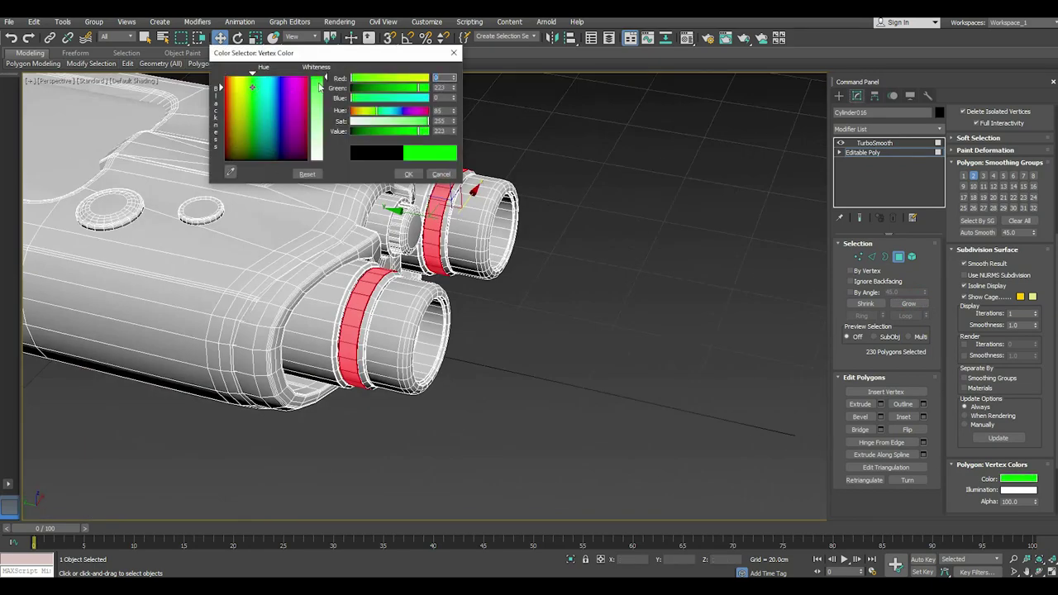
pyautogui.click(408, 173)
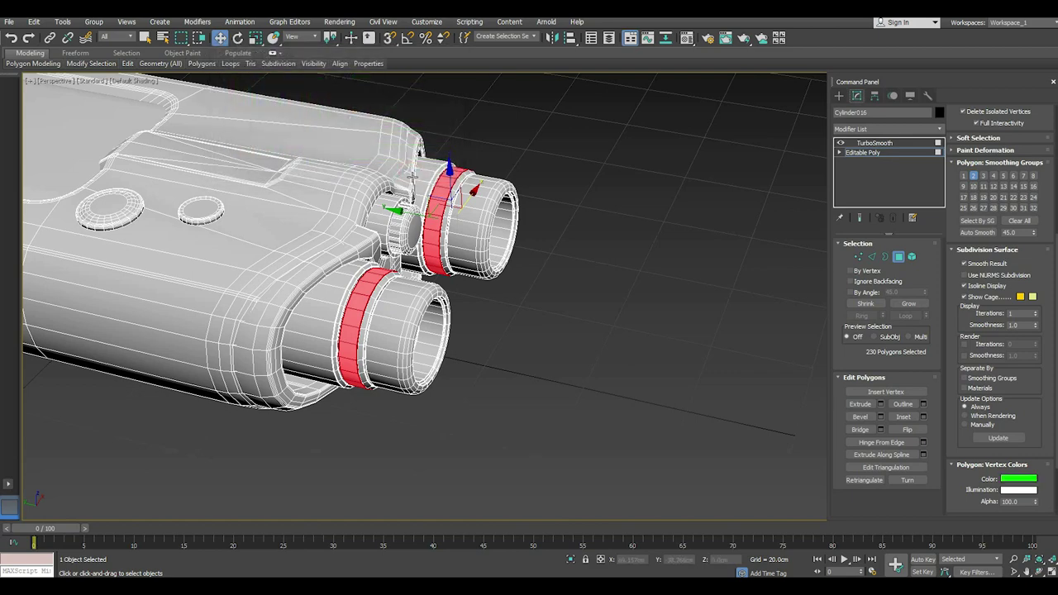
pyautogui.scroll(-6, 504, 327)
pyautogui.moveTo(509, 334)
pyautogui.keyDown('alt'); pyautogui.mouseDown(button='middle')
pyautogui.moveTo(495, 337)
pyautogui.moveTo(537, 348)
pyautogui.moveTo(552, 341)
pyautogui.mouseUp(button='middle'); pyautogui.keyUp('alt')
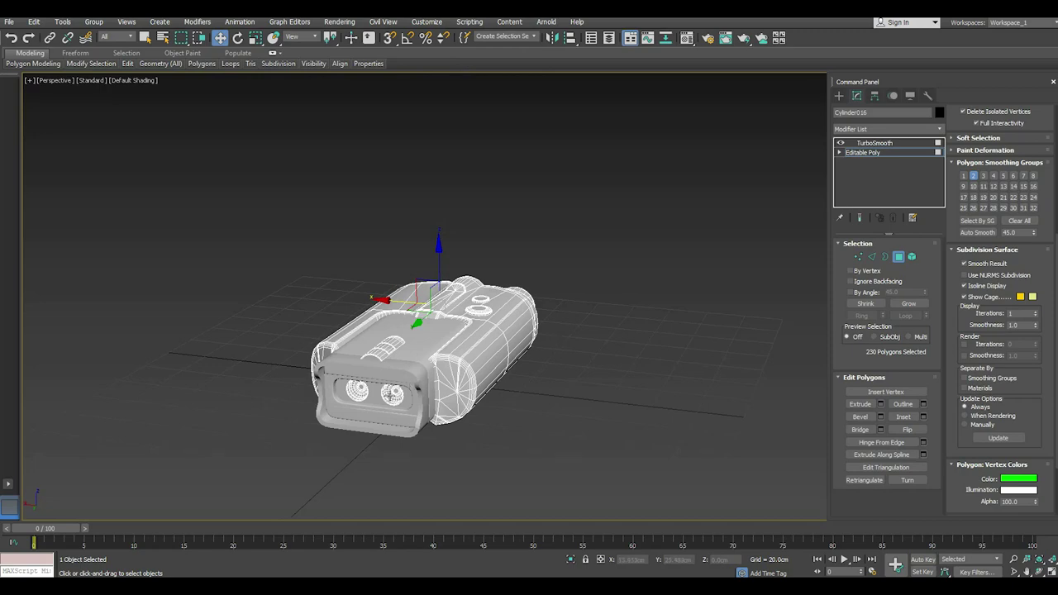
# Select both front lens centre polygons and grow the selection three times to the full discs
pyautogui.scroll(8, 391, 395)
pyautogui.click(453, 360)
pyautogui.keyDown('ctrl'); pyautogui.click(280, 339); pyautogui.keyUp('ctrl')
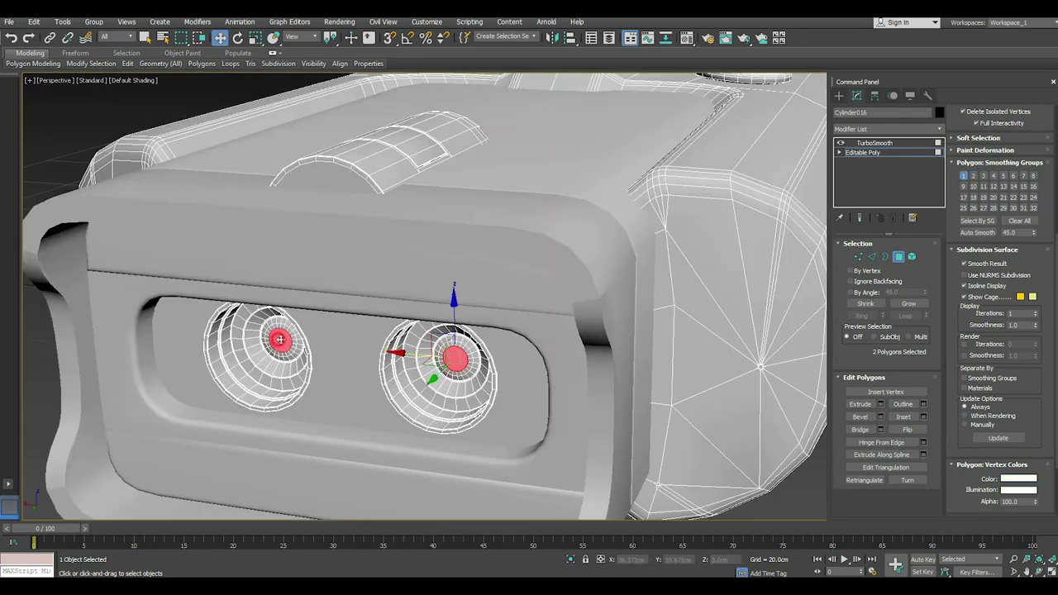
pyautogui.scroll(3, 400, 390)
pyautogui.scroll(6, 485, 360)
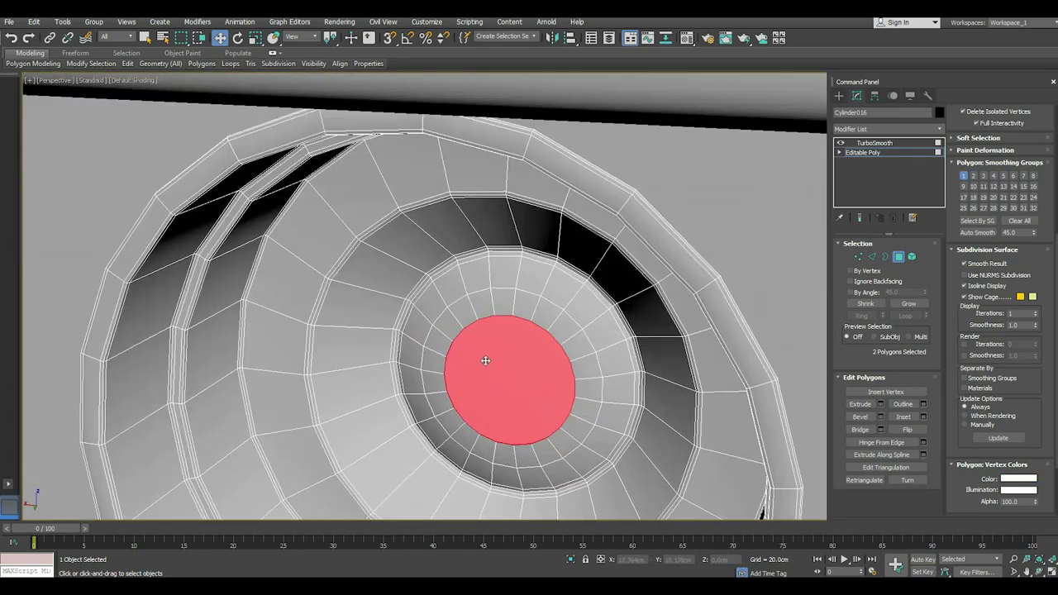
pyautogui.click(907, 303)
pyautogui.click(908, 304)
pyautogui.click(907, 304)
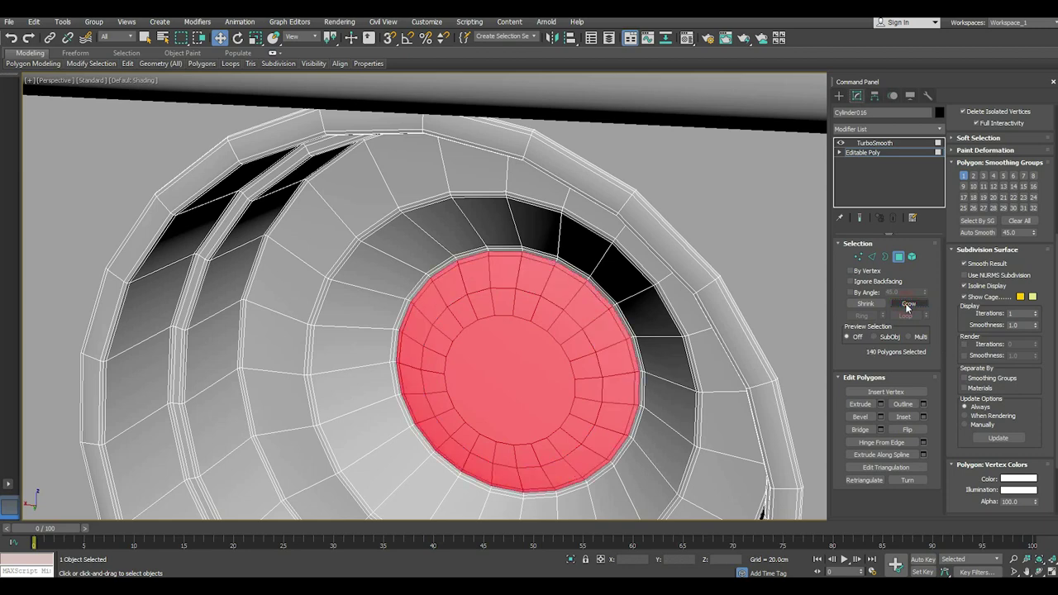
# Set the lens discs' vertex colour to red (250, 0, 0)
pyautogui.click(1024, 482)
pyautogui.moveTo(201, 64)
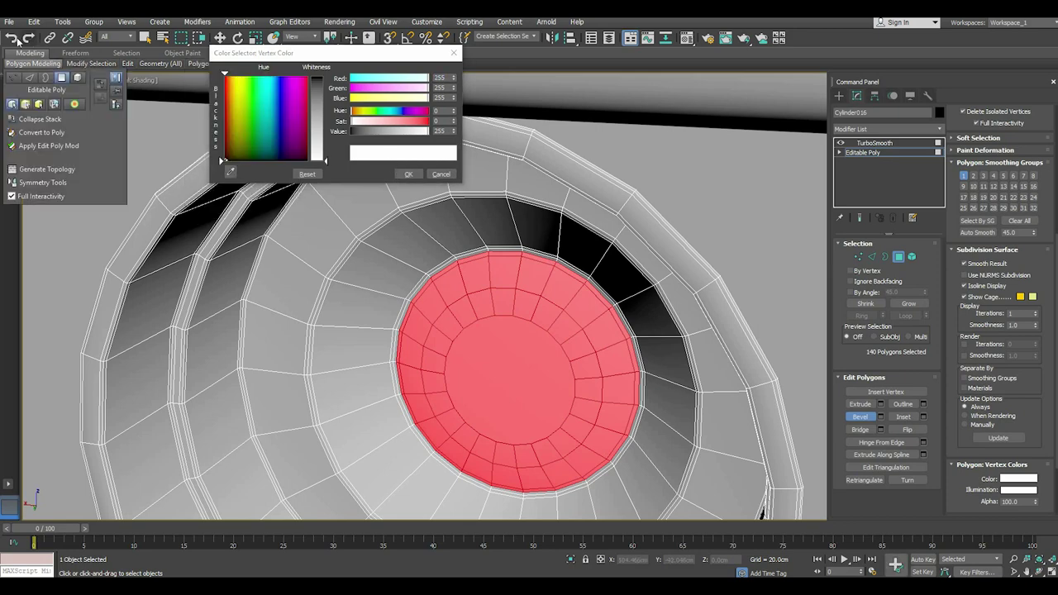
pyautogui.click(225, 78)
pyautogui.moveTo(312, 89); pyautogui.dragTo(314, 77)
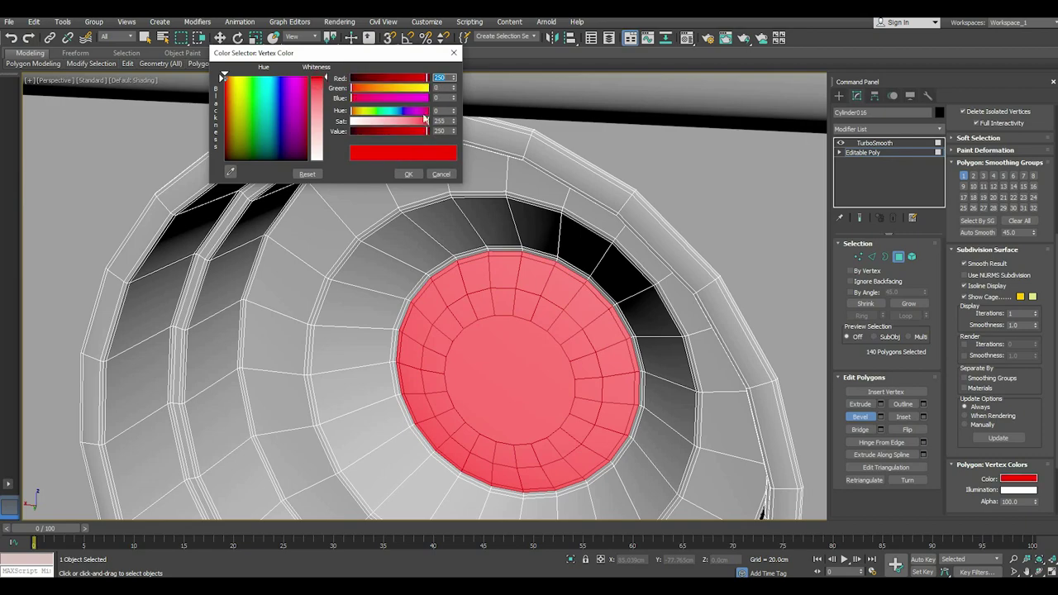
pyautogui.click(408, 173)
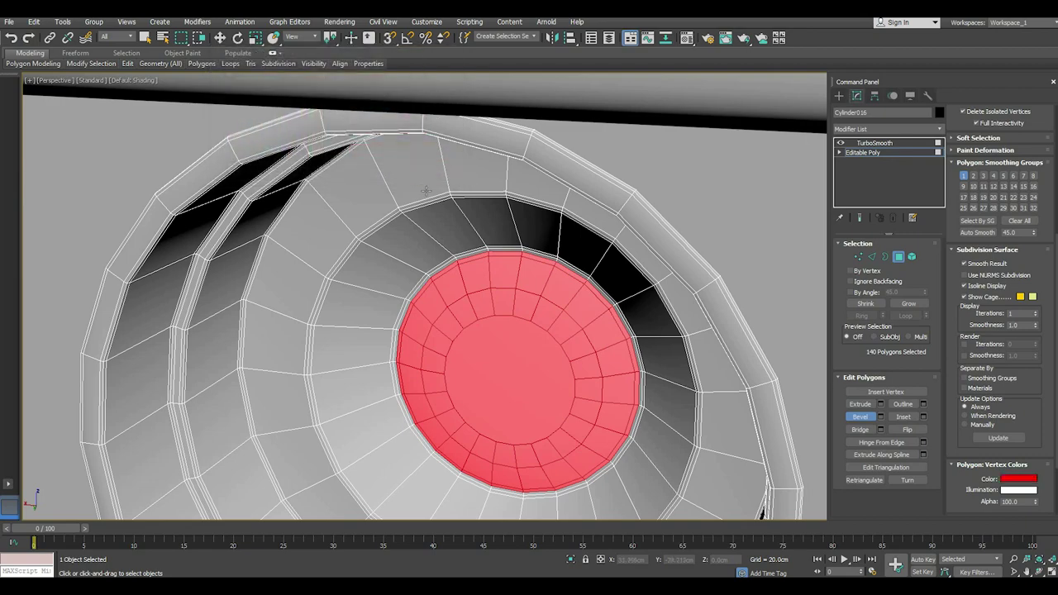
pyautogui.scroll(-5, 413, 216)
pyautogui.scroll(-5, 413, 216)
pyautogui.moveTo(449, 239)
pyautogui.keyDown('alt'); pyautogui.mouseDown(button='middle')
pyautogui.moveTo(386, 265)
pyautogui.moveTo(312, 320)
pyautogui.mouseUp(button='middle'); pyautogui.keyUp('alt')
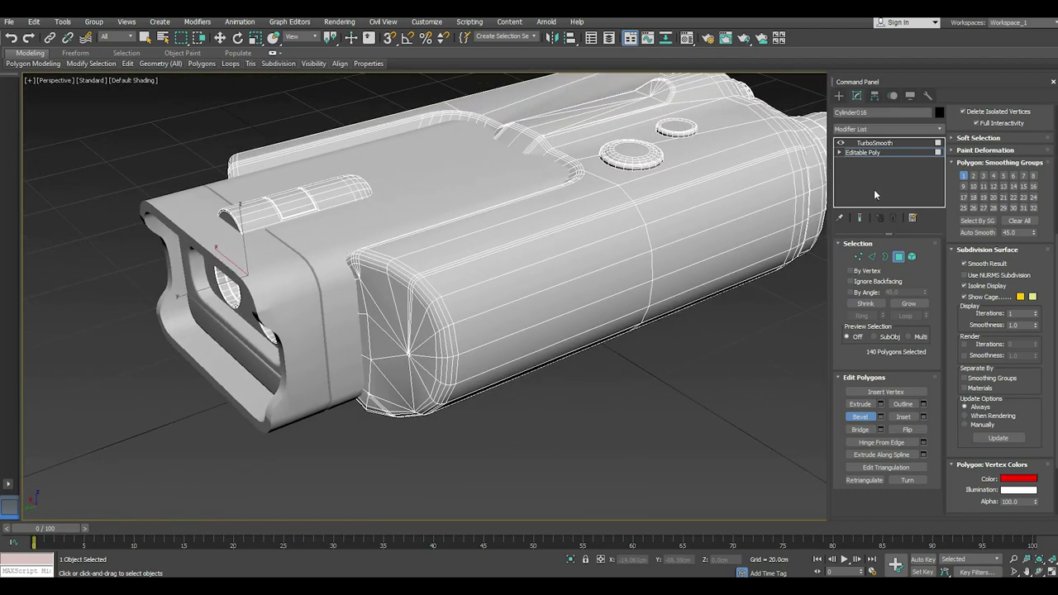
# Select the front housing piece Box004, enter polygon mode and isolate it
pyautogui.click(863, 153)
pyautogui.press('w')
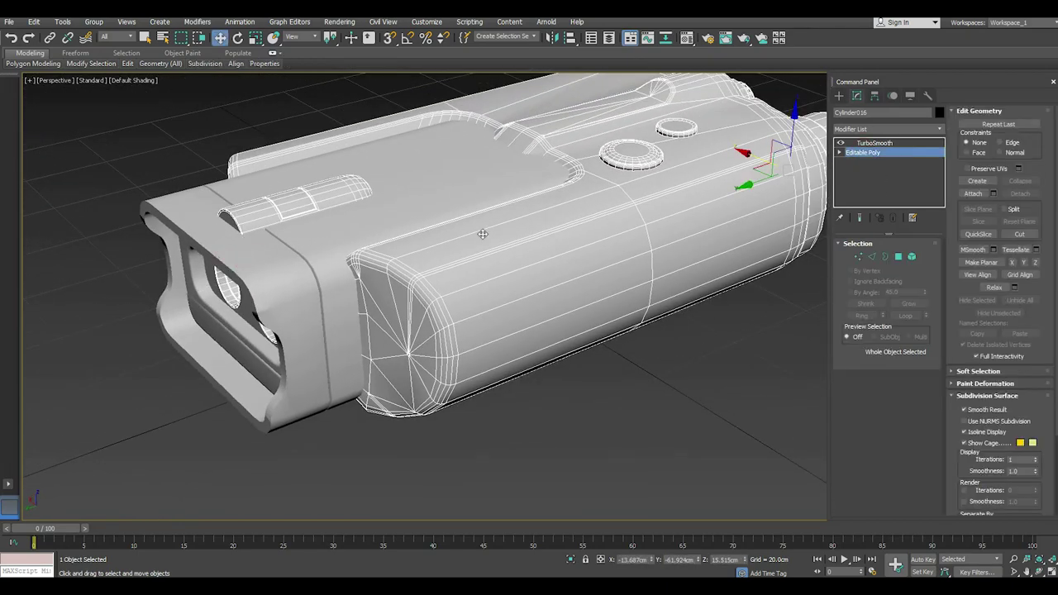
pyautogui.click(304, 297)
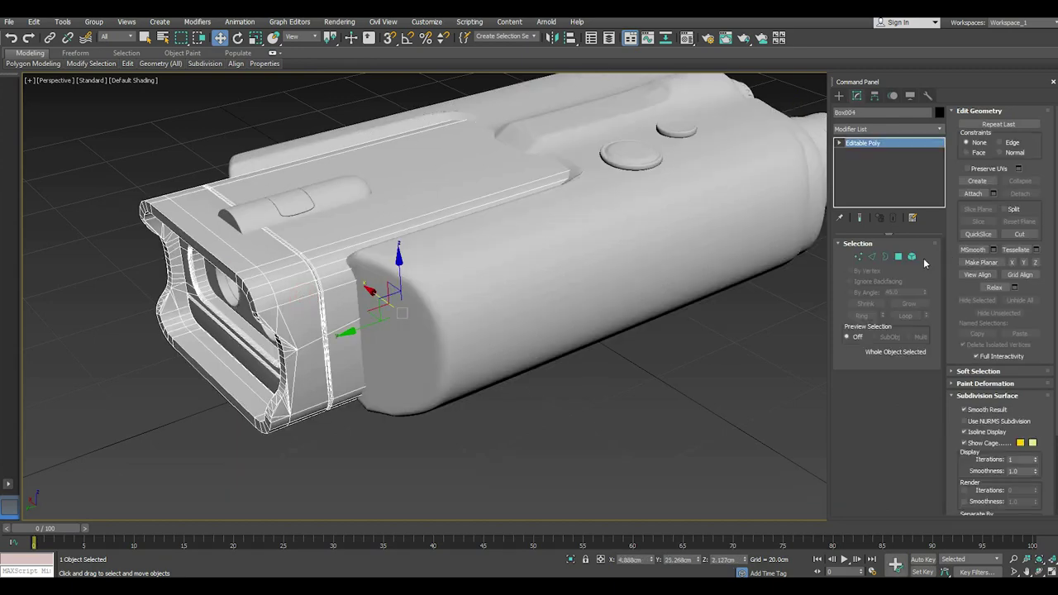
pyautogui.click(900, 259)
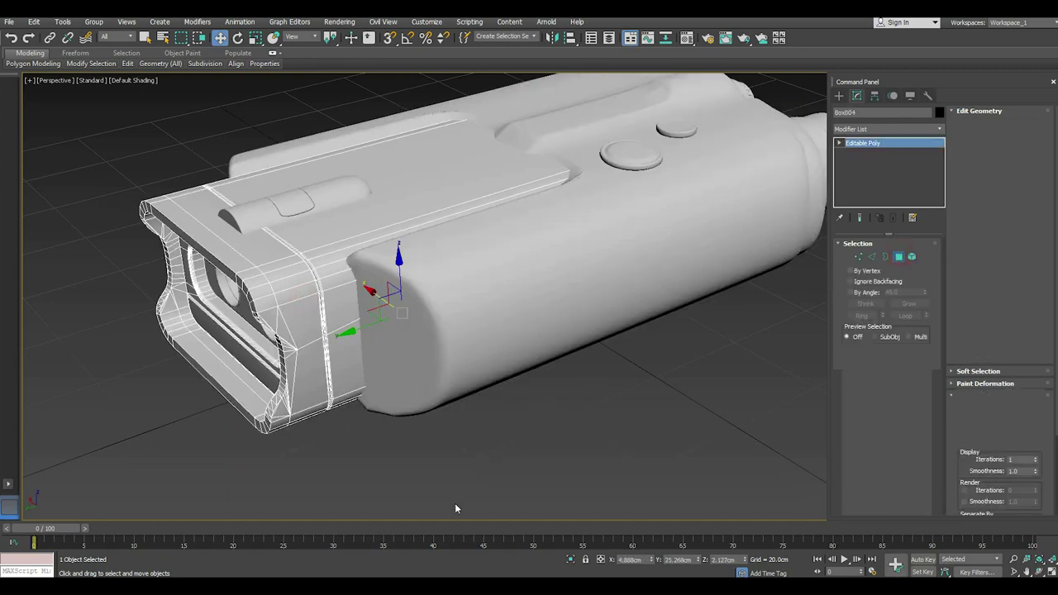
pyautogui.click(570, 561)
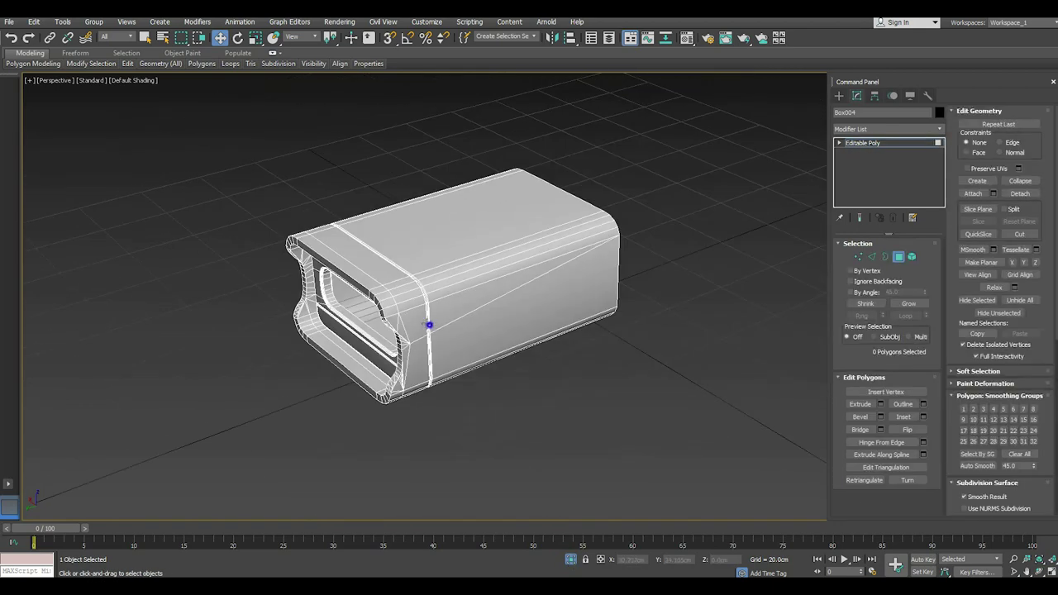
# Select the housing's front-end polygons, growing the selection three times
pyautogui.keyDown('alt'); pyautogui.moveTo(429, 325); pyautogui.dragTo(397, 298, button='middle'); pyautogui.keyUp('alt')
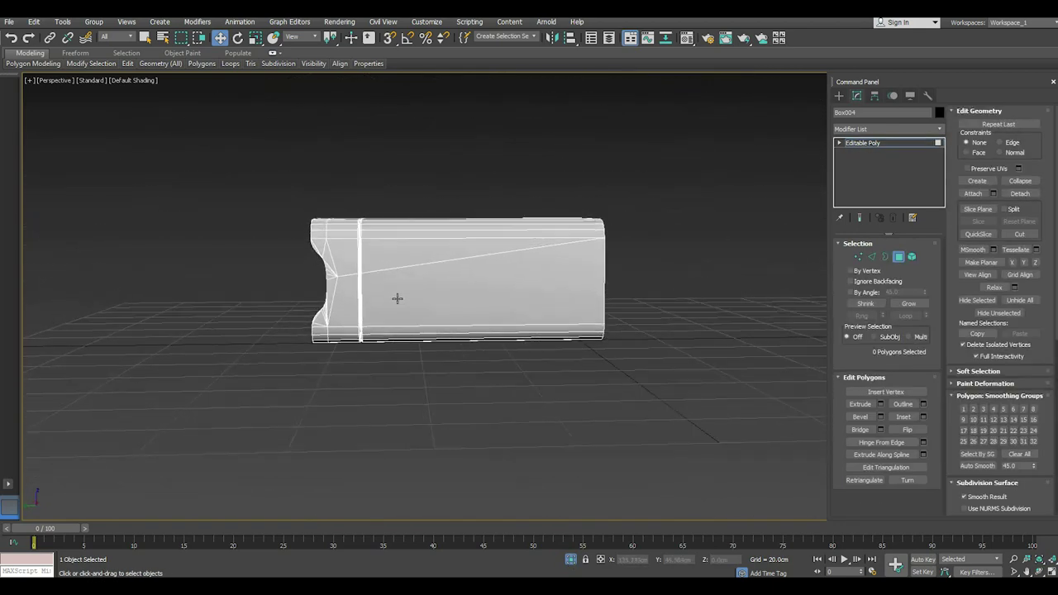
pyautogui.moveTo(711, 455); pyautogui.dragTo(711, 456)
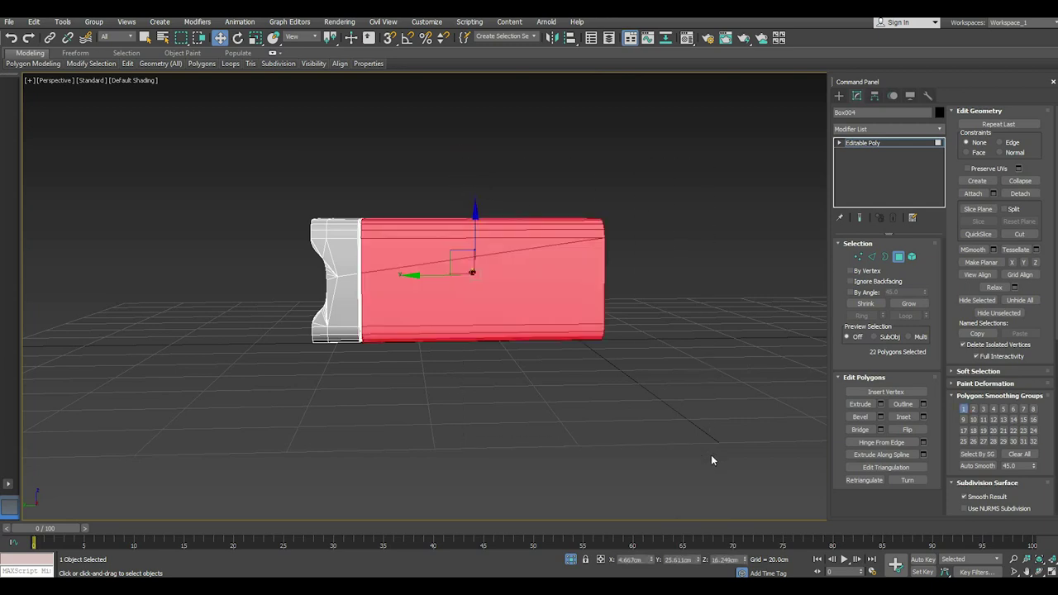
pyautogui.click(909, 305)
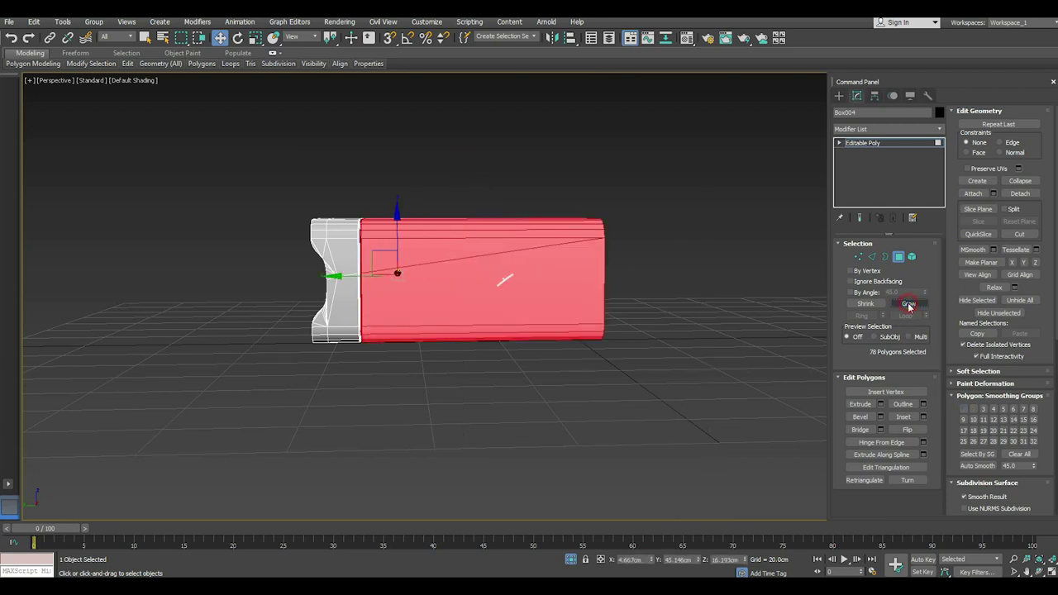
pyautogui.click(909, 306)
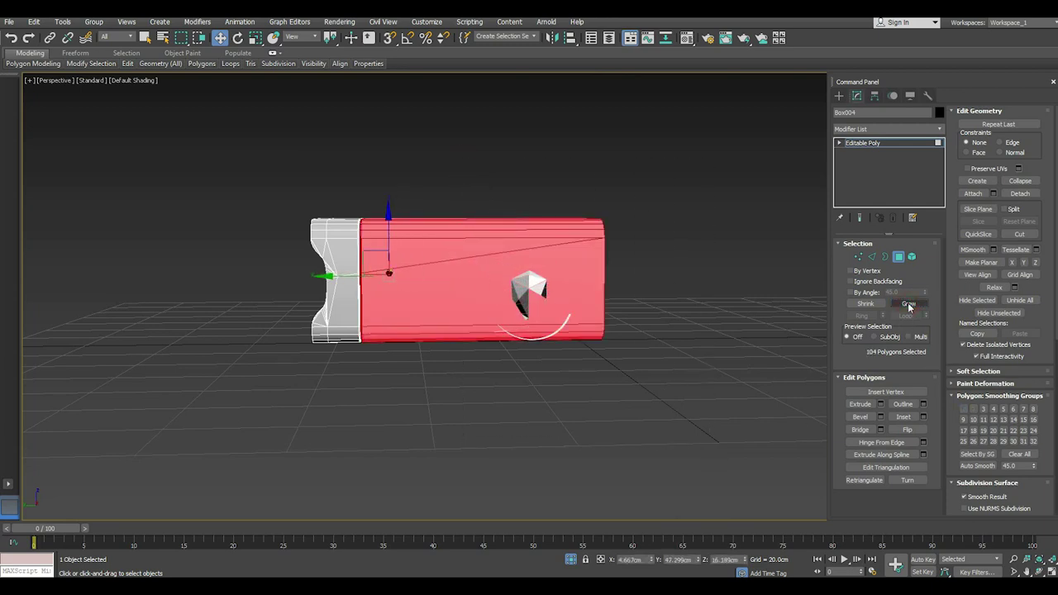
pyautogui.click(909, 306)
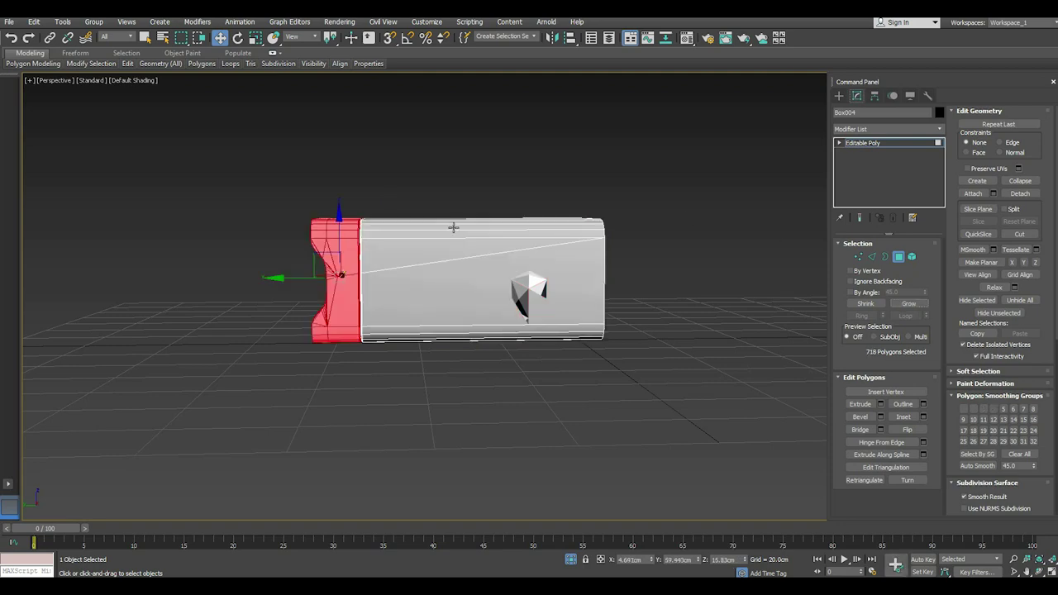
# Colour the selected front-end polygons blue (0, 27, 230) and return to object-level editing
pyautogui.keyDown('alt'); pyautogui.moveTo(443, 259); pyautogui.dragTo(477, 290, button='middle'); pyautogui.keyUp('alt')
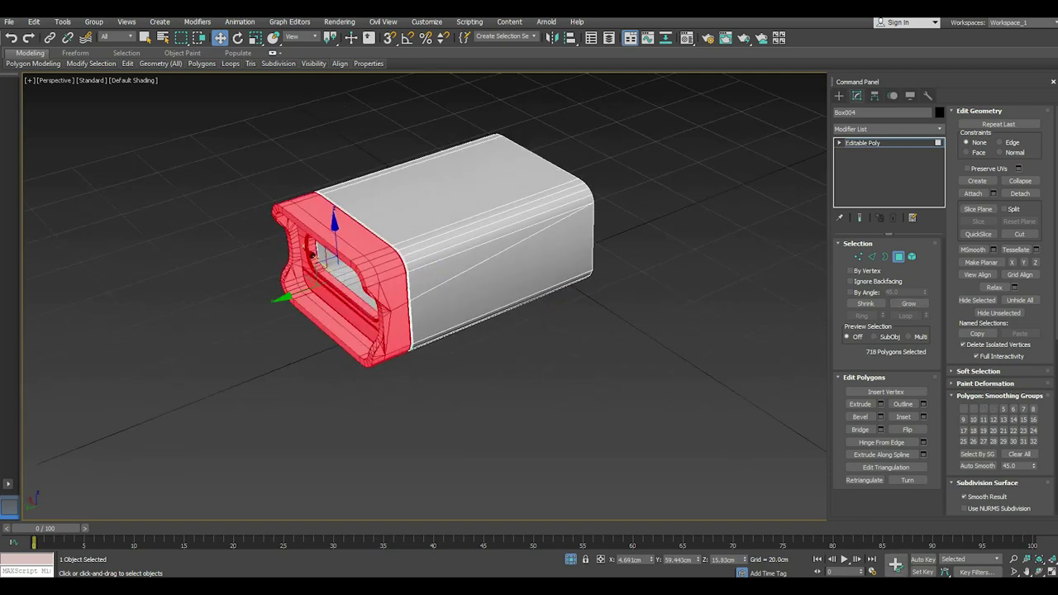
pyautogui.scroll(-3, 1016, 466)
pyautogui.scroll(-3, 1016, 466)
pyautogui.scroll(-3, 1012, 466)
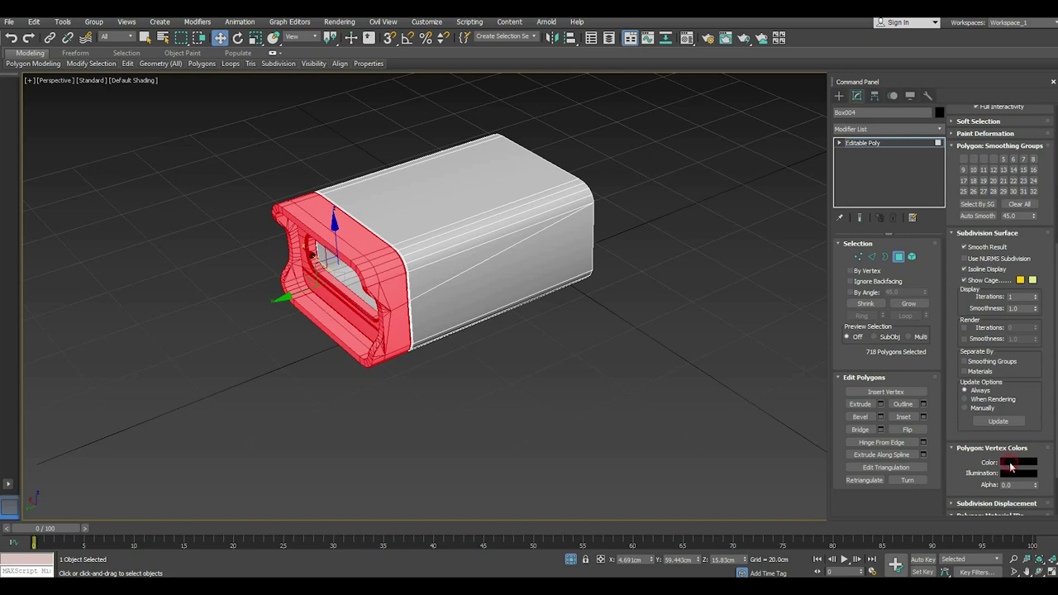
pyautogui.click(1011, 463)
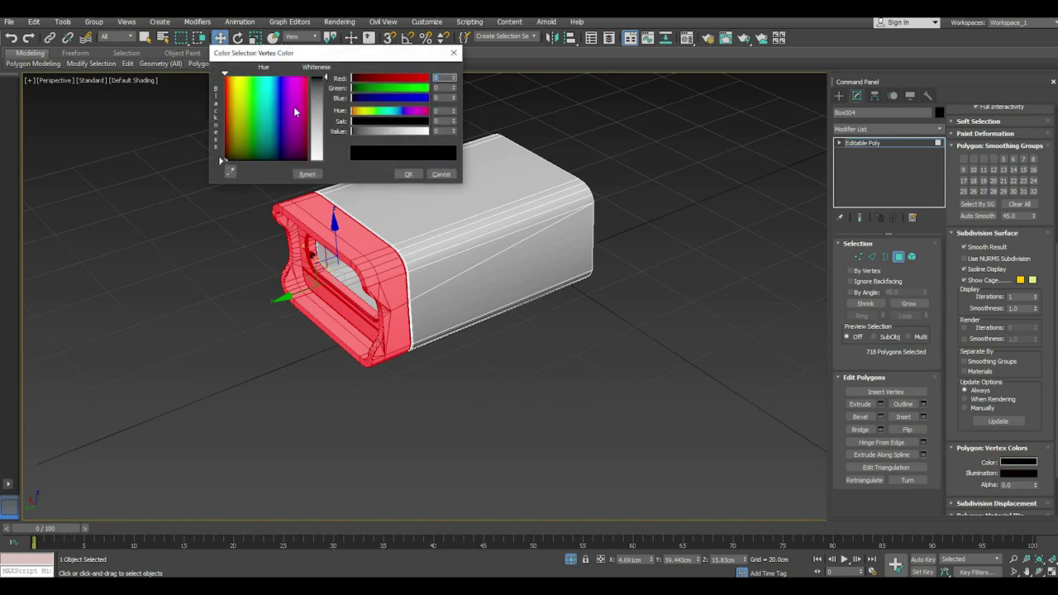
pyautogui.click(278, 85)
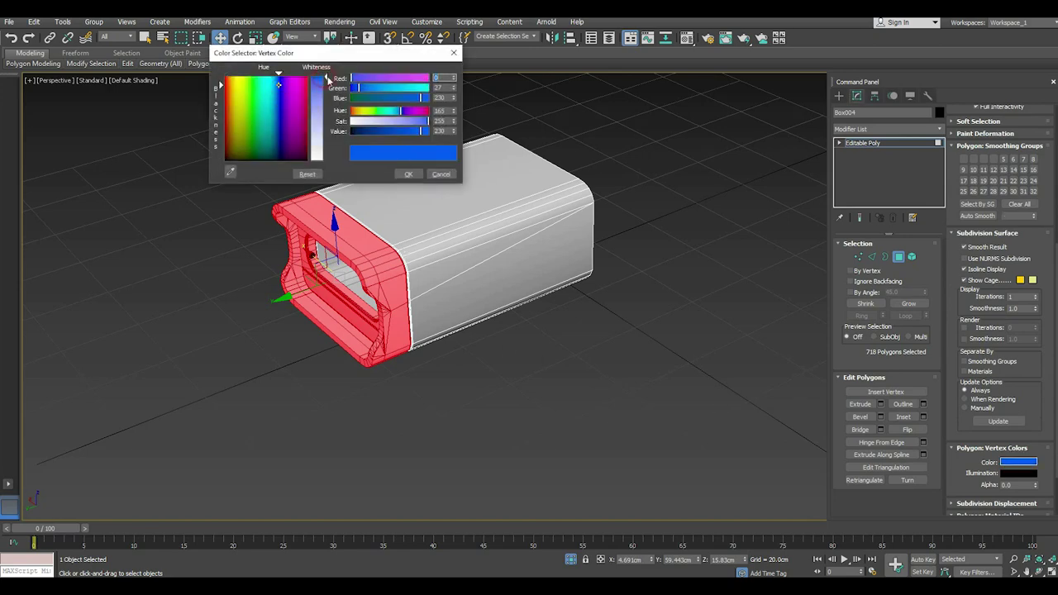
pyautogui.click(409, 174)
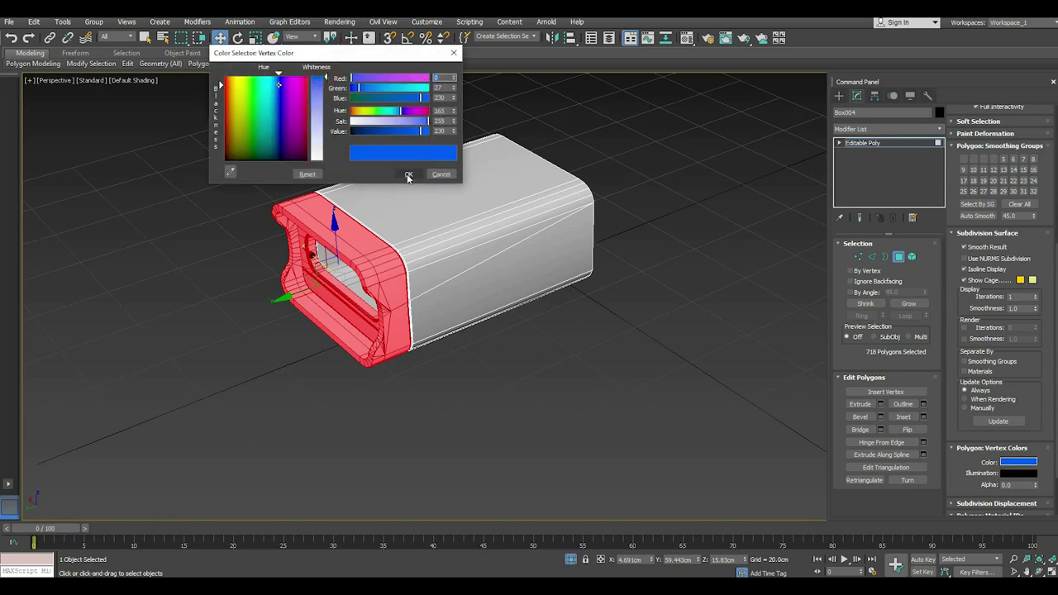
pyautogui.click(861, 144)
pyautogui.moveTo(570, 311)
pyautogui.keyDown('alt'); pyautogui.mouseDown(button='middle')
pyautogui.moveTo(629, 286)
pyautogui.moveTo(584, 286)
pyautogui.moveTo(567, 332)
pyautogui.mouseUp(button='middle'); pyautogui.keyUp('alt')
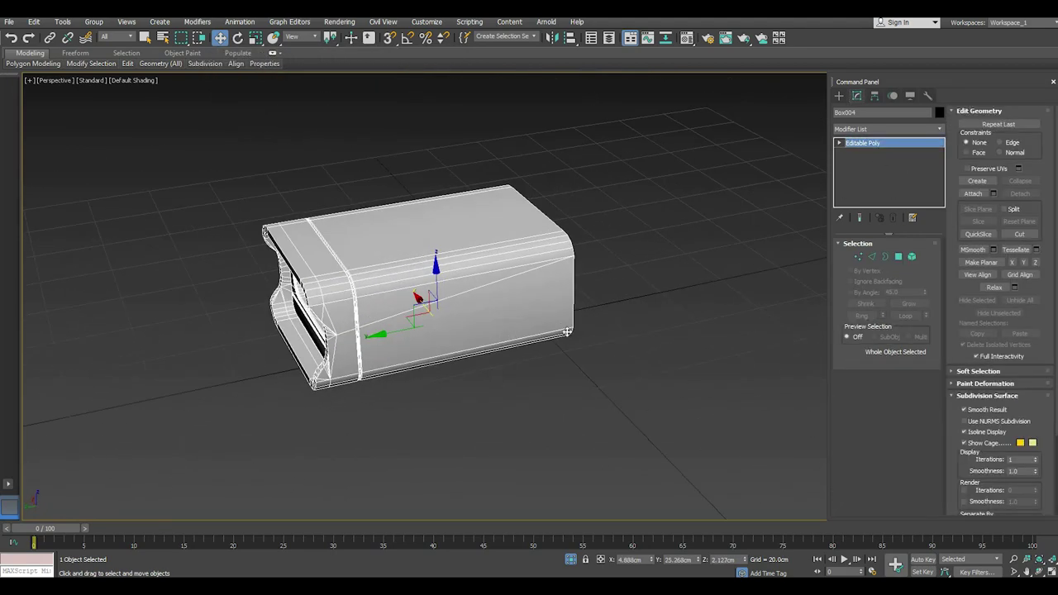
# Turn off isolation so the whole binocular model shows again
pyautogui.click(571, 561)
pyautogui.moveTo(548, 430)
pyautogui.keyDown('alt'); pyautogui.mouseDown(button='middle')
pyautogui.moveTo(537, 382)
pyautogui.moveTo(467, 385)
pyautogui.mouseUp(button='middle'); pyautogui.keyUp('alt')
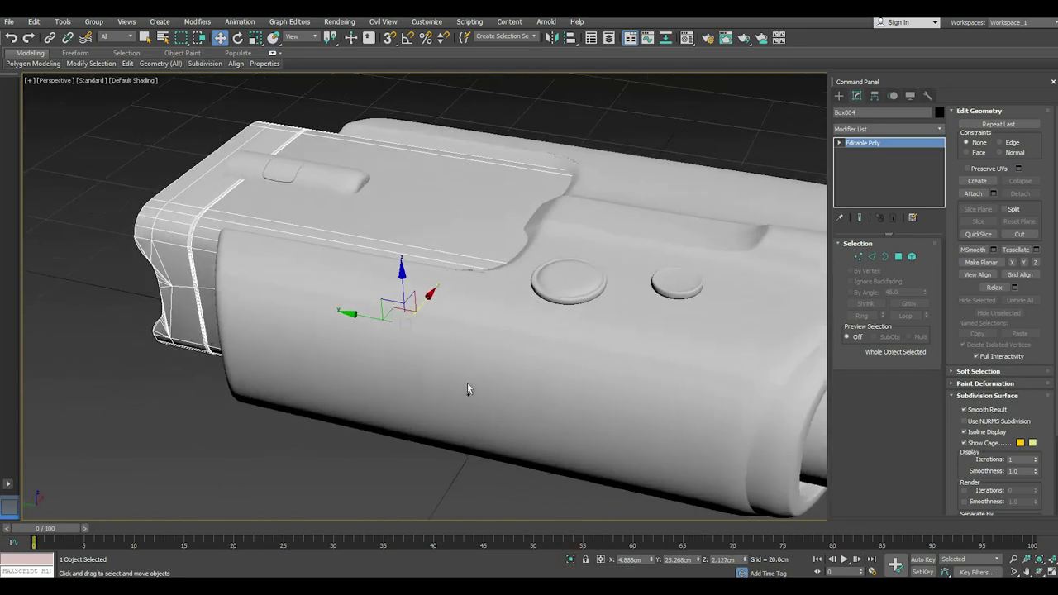
pyautogui.scroll(-5, 449, 323)
pyautogui.keyDown('alt'); pyautogui.moveTo(484, 349); pyautogui.dragTo(488, 358, button='middle'); pyautogui.keyUp('alt')
pyautogui.moveTo(561, 406)
pyautogui.keyDown('alt'); pyautogui.mouseDown(button='middle')
pyautogui.moveTo(557, 396)
pyautogui.moveTo(641, 403)
pyautogui.moveTo(580, 378)
pyautogui.moveTo(560, 353)
pyautogui.moveTo(581, 351)
pyautogui.mouseUp(button='middle'); pyautogui.keyUp('alt')
# Select Cylinder016 in wireframe view and drop to its Editable Poly level in the stack
pyautogui.click(605, 347)
pyautogui.press('F3')
pyautogui.scroll(5, 606, 346)
pyautogui.scroll(2, 625, 347)
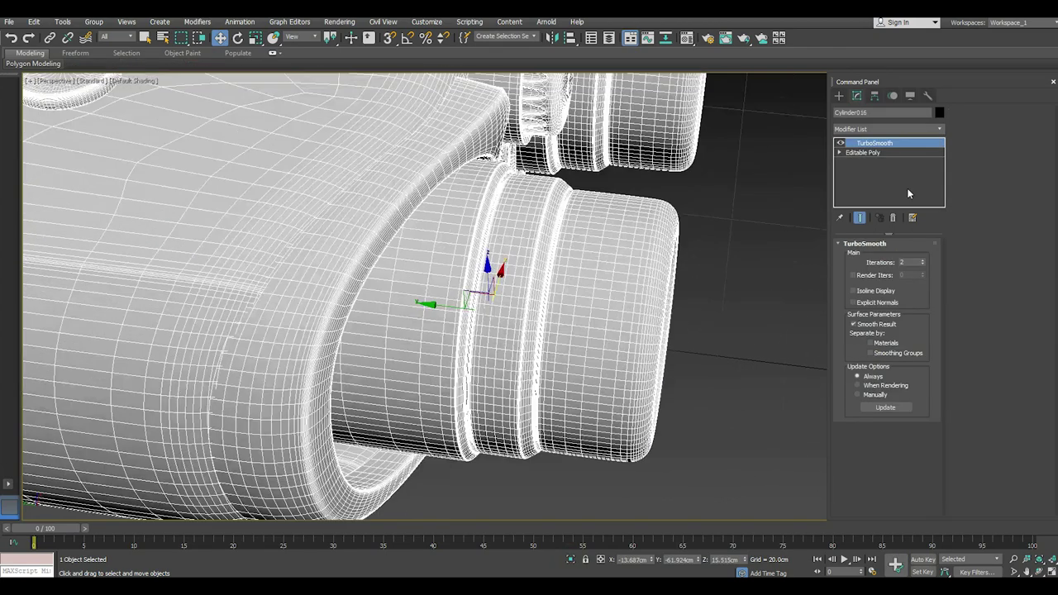
pyautogui.click(863, 154)
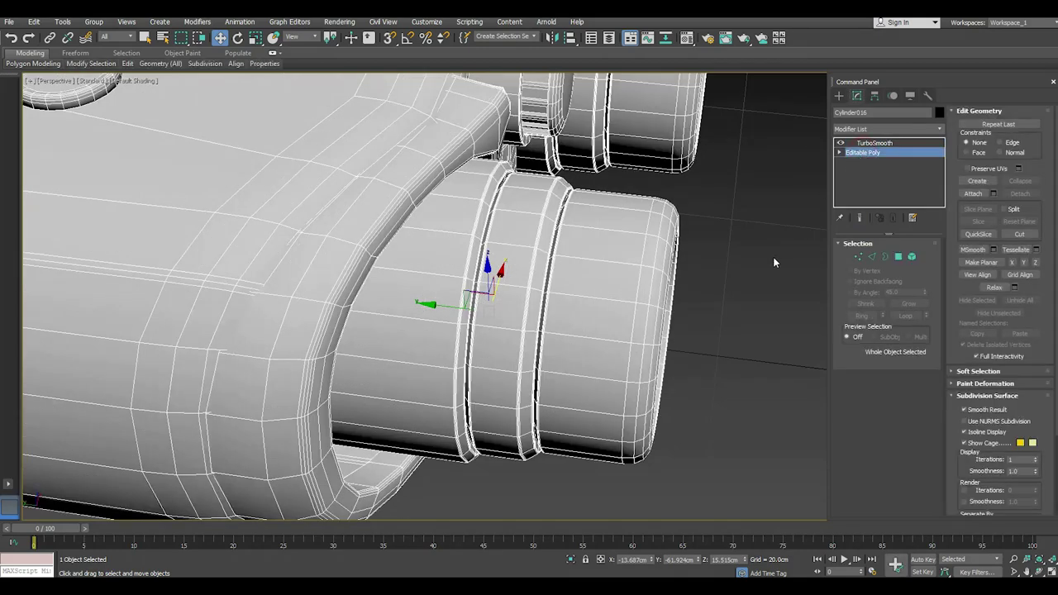
# In polygon mode, select the outer rim polygon ring on each eyepiece
pyautogui.click(899, 258)
pyautogui.click(635, 321)
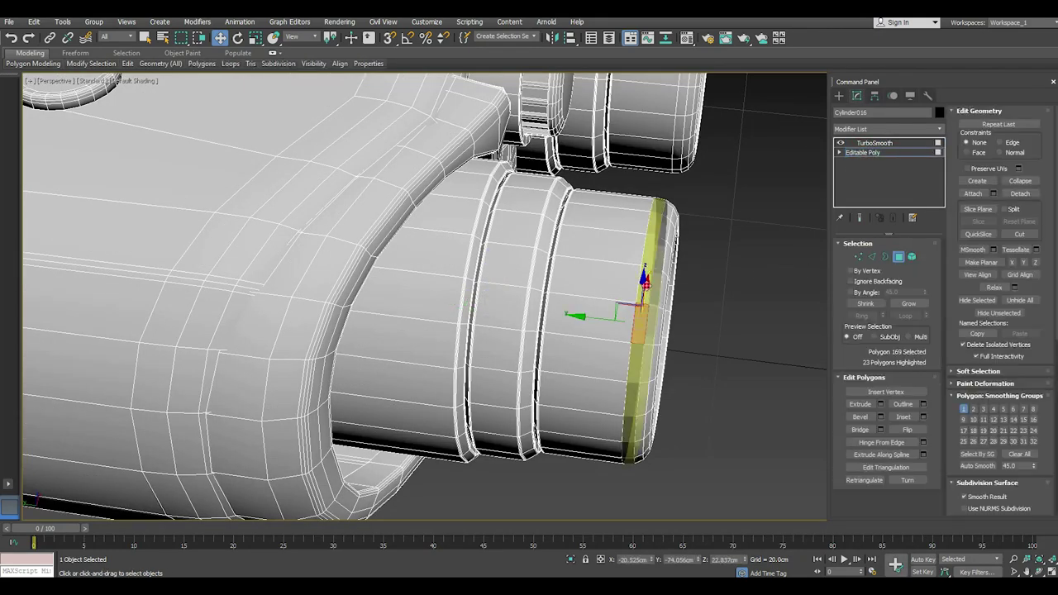
pyautogui.keyDown('shift'); pyautogui.click(645, 285); pyautogui.keyUp('shift')
pyautogui.scroll(-3, 668, 275)
pyautogui.scroll(-2, 606, 333)
pyautogui.scroll(1, 595, 329)
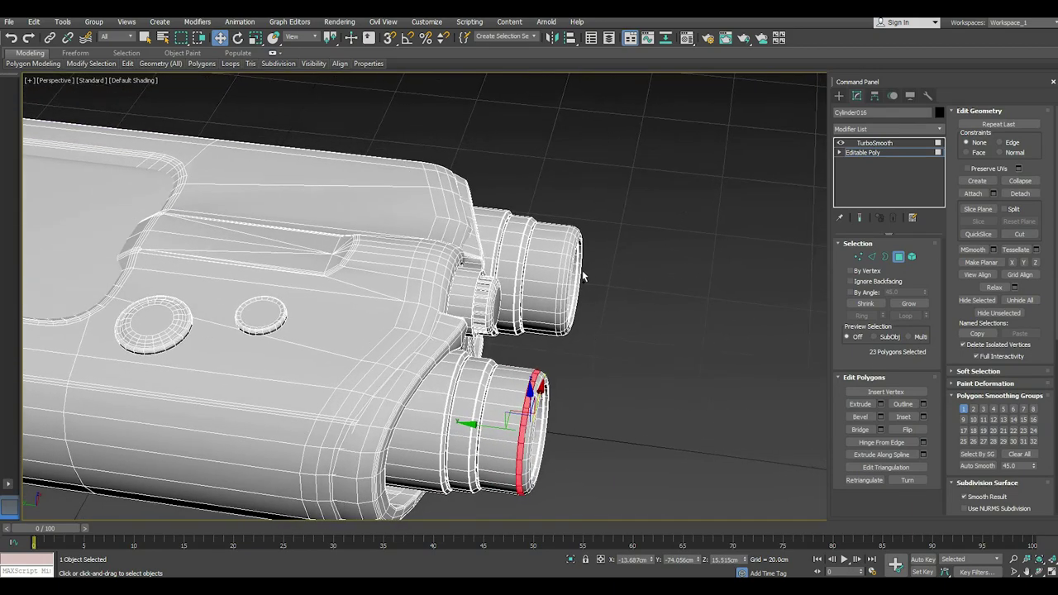
pyautogui.scroll(3, 565, 267)
pyautogui.keyDown('ctrl'); pyautogui.click(559, 262); pyautogui.keyUp('ctrl')
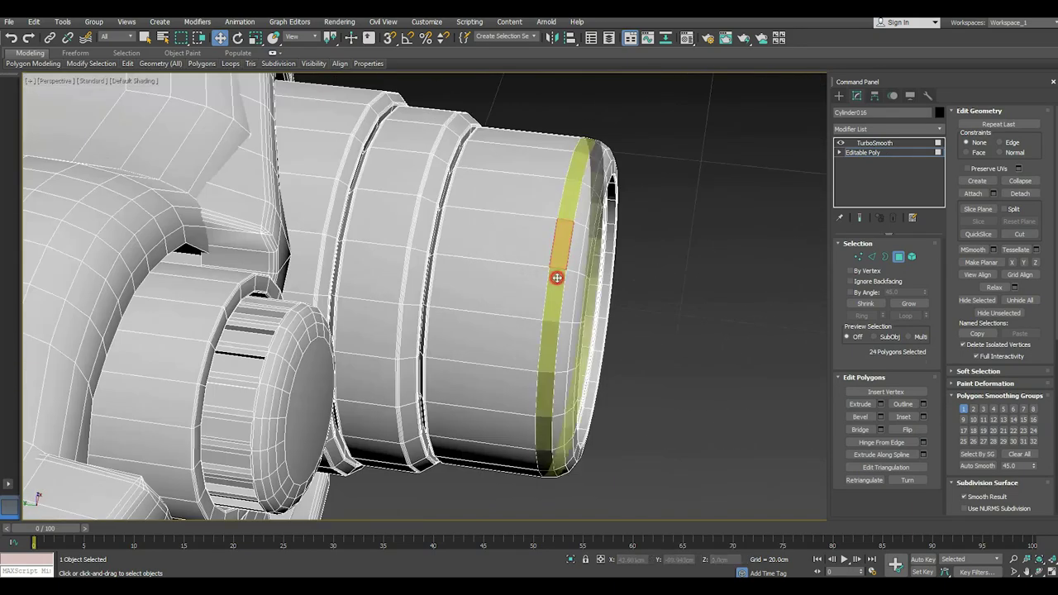
pyautogui.keyDown('shift'); pyautogui.click(557, 276); pyautogui.keyUp('shift')
pyautogui.scroll(-2, 557, 276)
pyautogui.scroll(-2, 572, 248)
pyautogui.scroll(4, 579, 320)
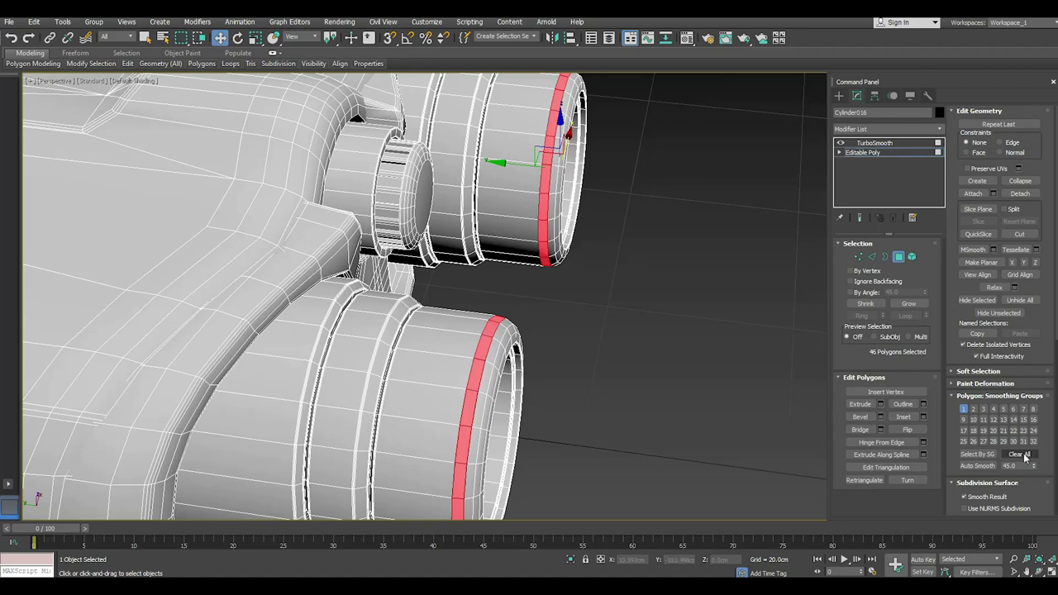
pyautogui.scroll(-2, 1020, 483)
pyautogui.scroll(-1, 1020, 483)
# Give the rim rings a yellow vertex colour, then exit sub-object mode and deselect
pyautogui.click(983, 416)
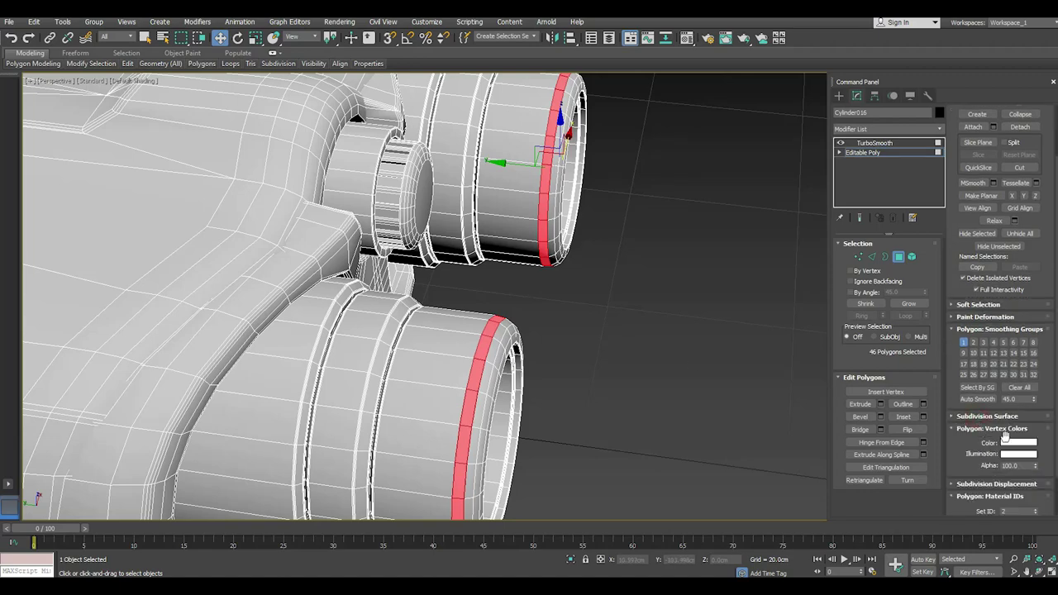
pyautogui.click(1010, 444)
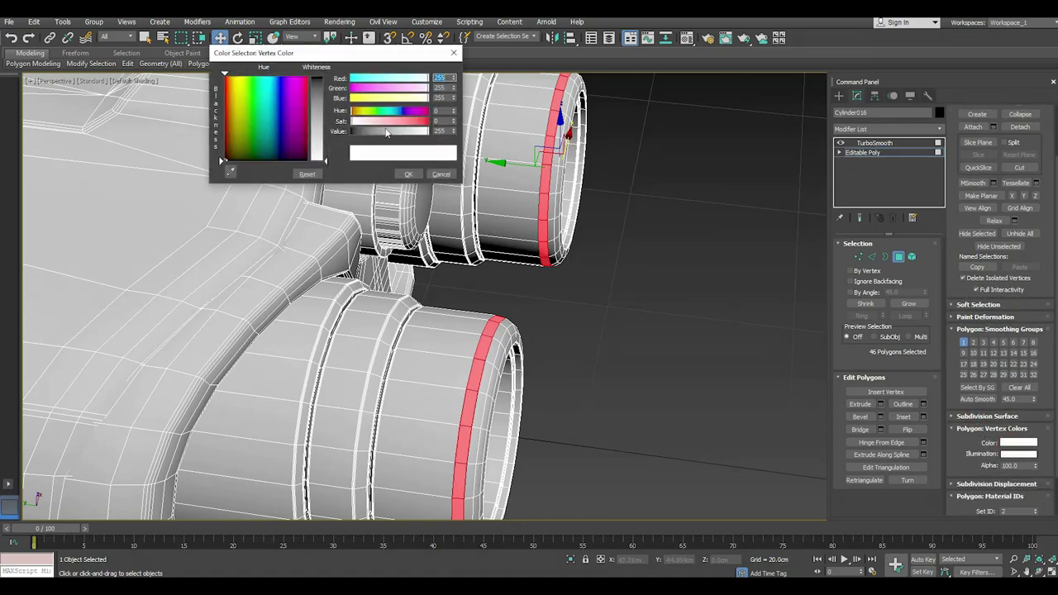
pyautogui.click(235, 83)
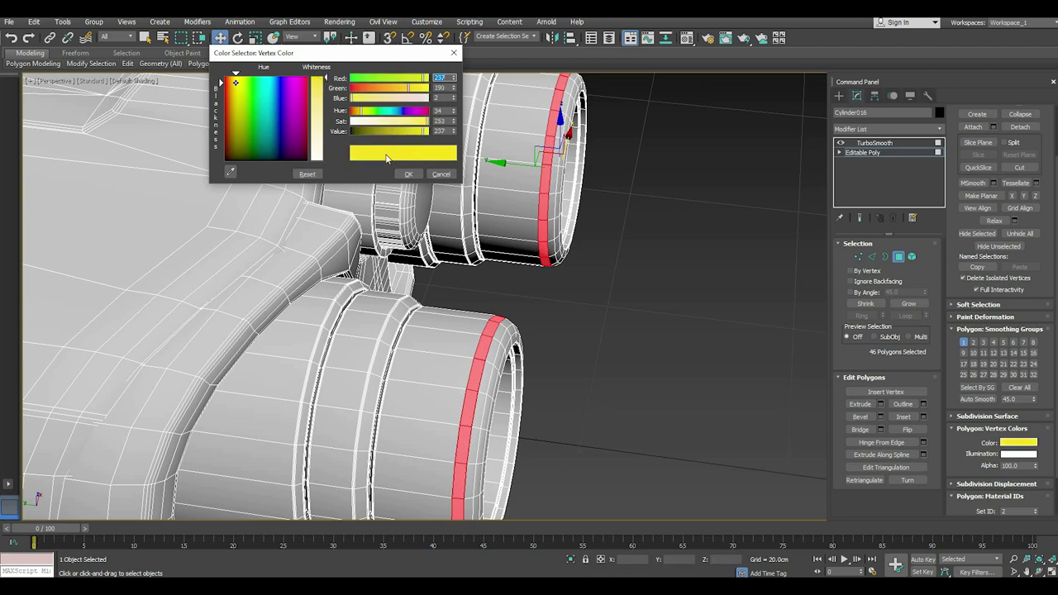
pyautogui.click(407, 175)
pyautogui.scroll(-5, 534, 292)
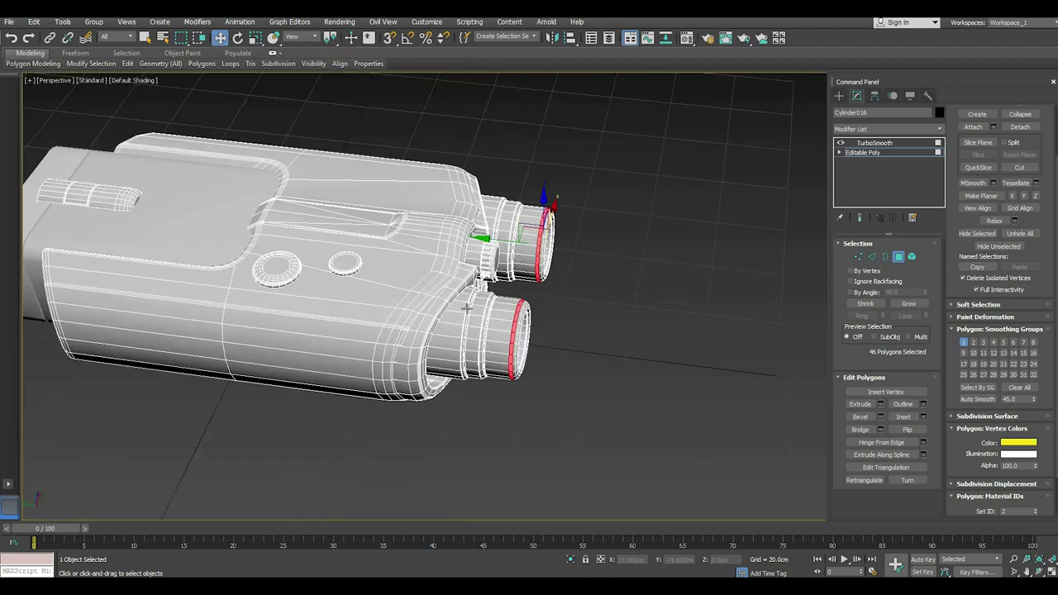
pyautogui.keyDown('alt'); pyautogui.moveTo(477, 306); pyautogui.dragTo(540, 311, button='middle'); pyautogui.keyUp('alt')
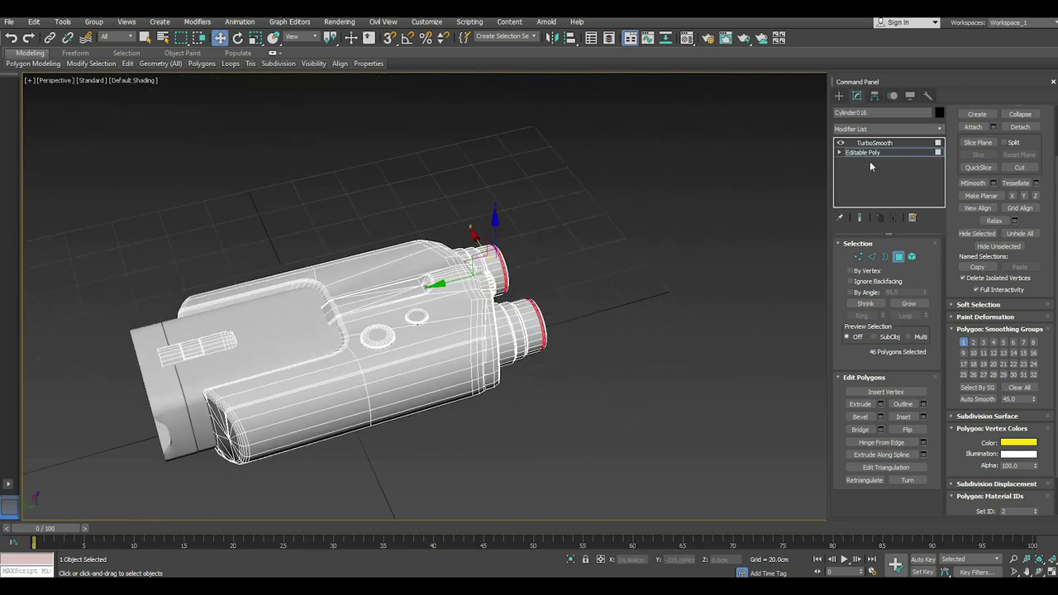
pyautogui.click(864, 155)
pyautogui.click(635, 309)
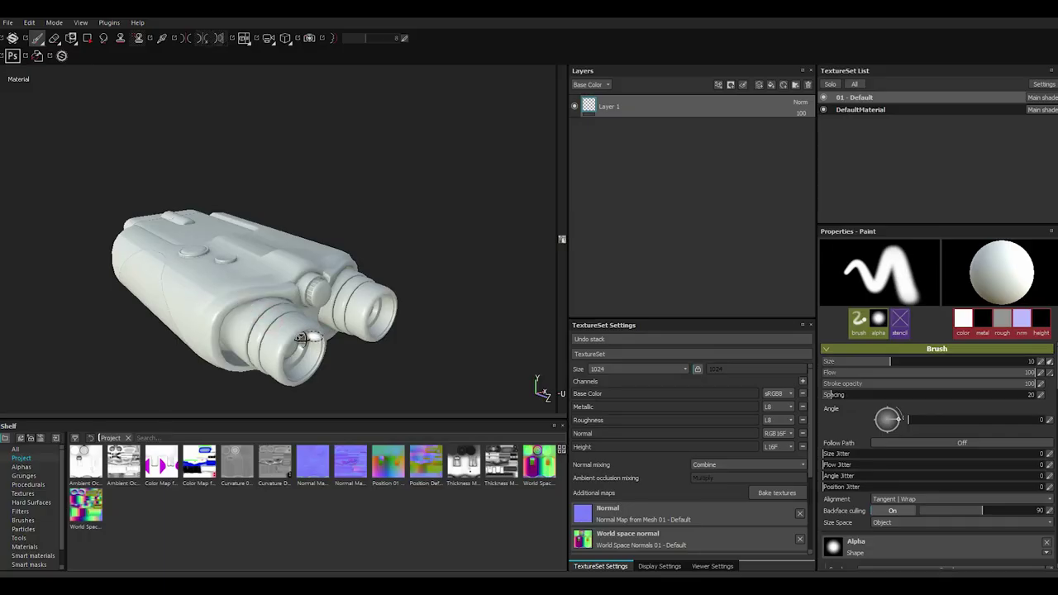
pyautogui.moveTo(100, 317)
pyautogui.keyDown('alt'); pyautogui.mouseDown()
pyautogui.moveTo(366, 321)
pyautogui.moveTo(168, 329)
pyautogui.moveTo(429, 315)
pyautogui.mouseUp(); pyautogui.keyUp('alt')
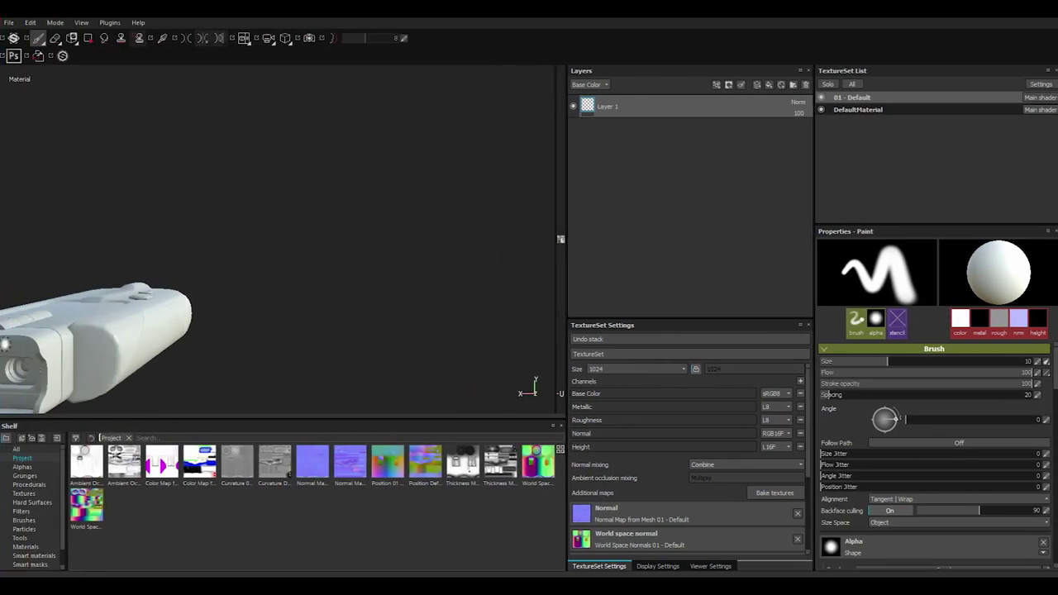
pyautogui.moveTo(68, 345)
pyautogui.keyDown('alt'); pyautogui.mouseDown()
pyautogui.moveTo(139, 321)
pyautogui.moveTo(206, 316)
pyautogui.moveTo(87, 341)
pyautogui.moveTo(397, 325)
pyautogui.moveTo(240, 297)
pyautogui.mouseUp(); pyautogui.keyUp('alt')
pyautogui.keyDown('alt'); pyautogui.moveTo(239, 298); pyautogui.dragTo(328, 309, button='right'); pyautogui.keyUp('alt')
pyautogui.moveTo(328, 309)
pyautogui.keyDown('alt'); pyautogui.mouseDown()
pyautogui.moveTo(342, 328)
pyautogui.moveTo(404, 333)
pyautogui.mouseUp(); pyautogui.keyUp('alt')
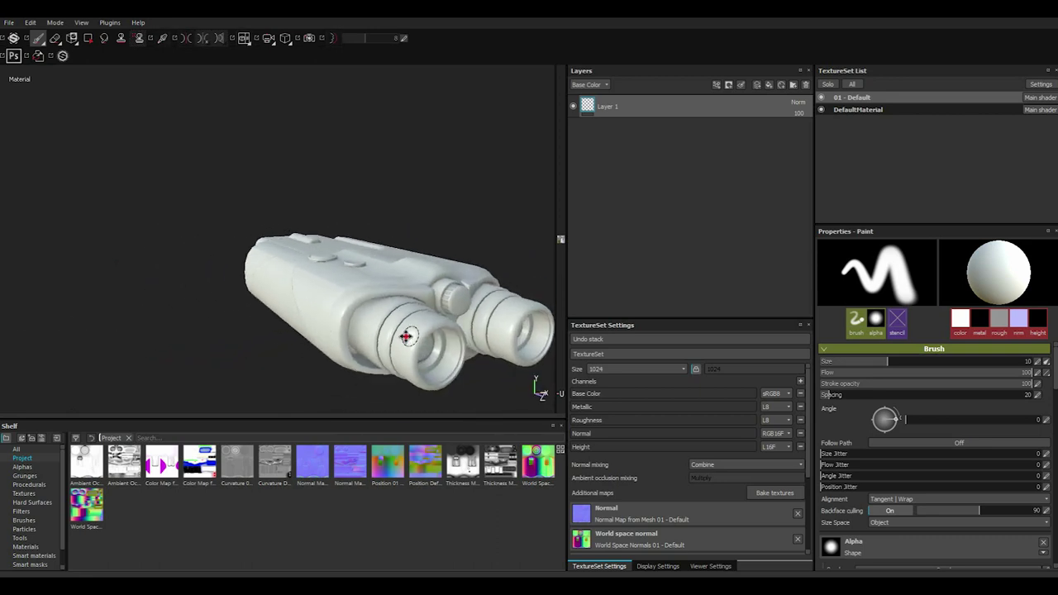
pyautogui.keyDown('alt'); pyautogui.moveTo(404, 333); pyautogui.dragTo(298, 319, button='middle'); pyautogui.keyUp('alt')
pyautogui.keyDown('alt'); pyautogui.moveTo(299, 318); pyautogui.dragTo(331, 321); pyautogui.keyUp('alt')
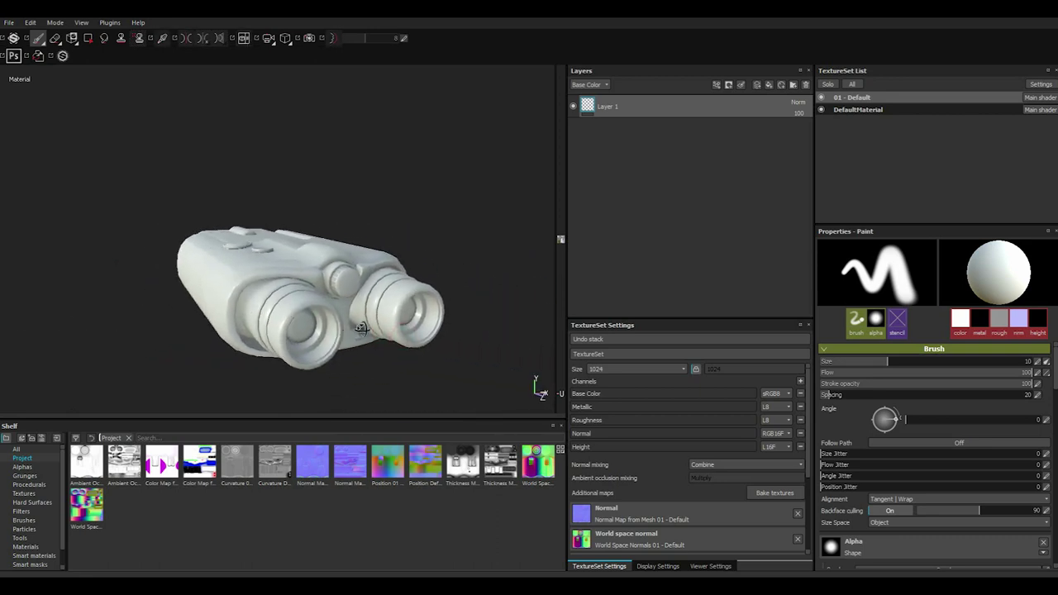
pyautogui.click(829, 85)
pyautogui.keyDown('alt'); pyautogui.moveTo(419, 265); pyautogui.dragTo(437, 312); pyautogui.keyUp('alt')
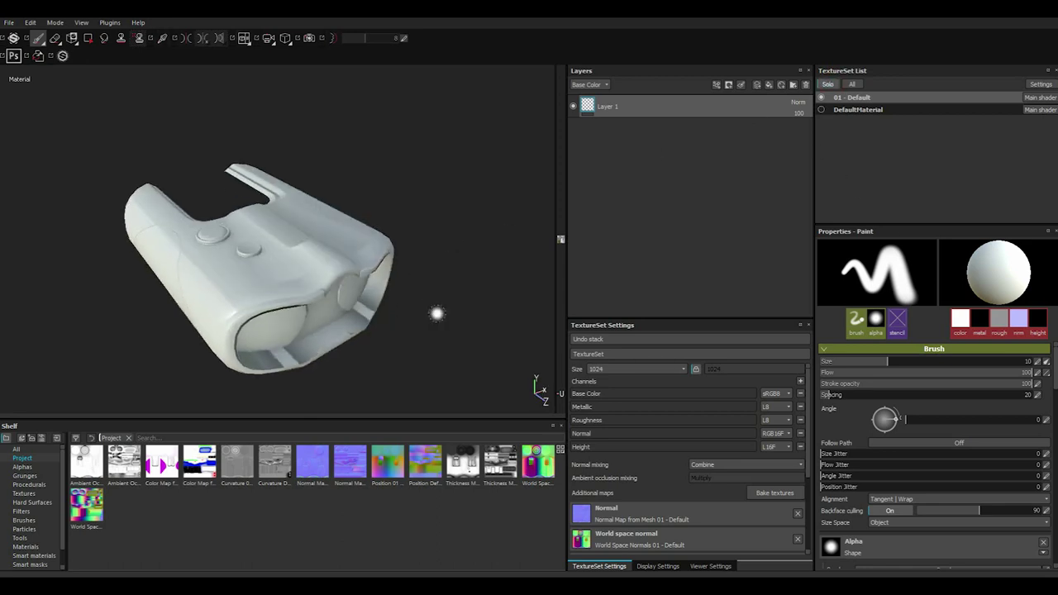
pyautogui.click(854, 109)
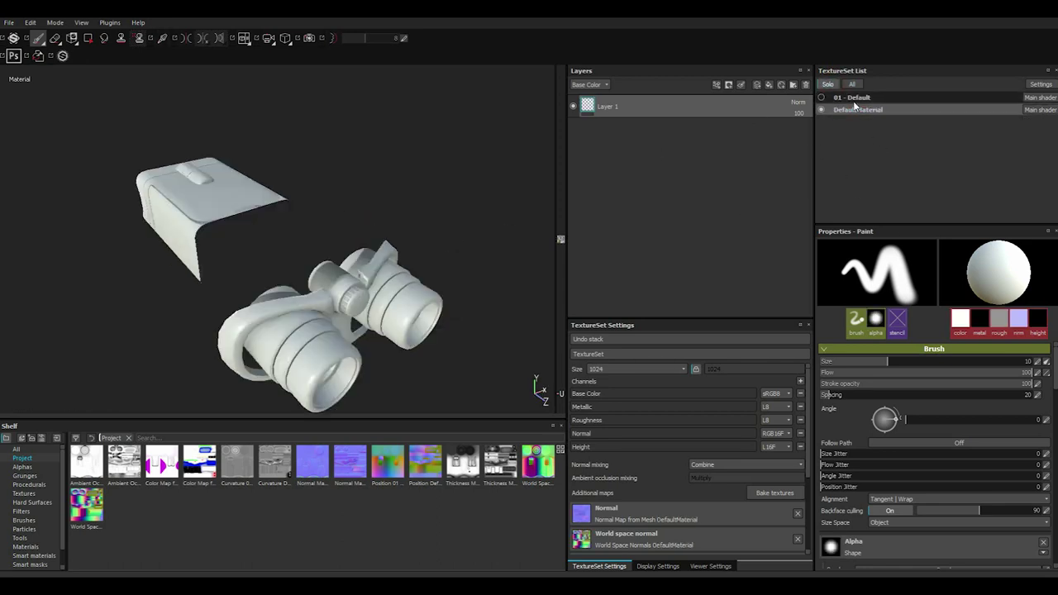
pyautogui.click(853, 97)
pyautogui.click(851, 84)
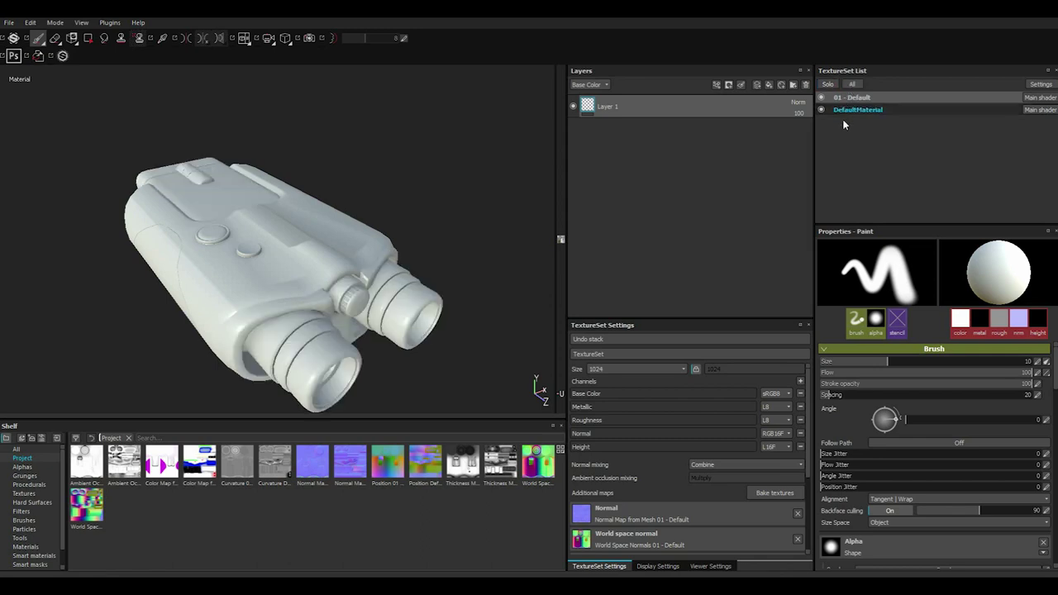
# Add two fill layers, making Fill layer 2 a base-colour-only ambient occlusion fill in Multiply mode
pyautogui.click(768, 86)
pyautogui.click(769, 86)
pyautogui.click(884, 364)
pyautogui.click(938, 363)
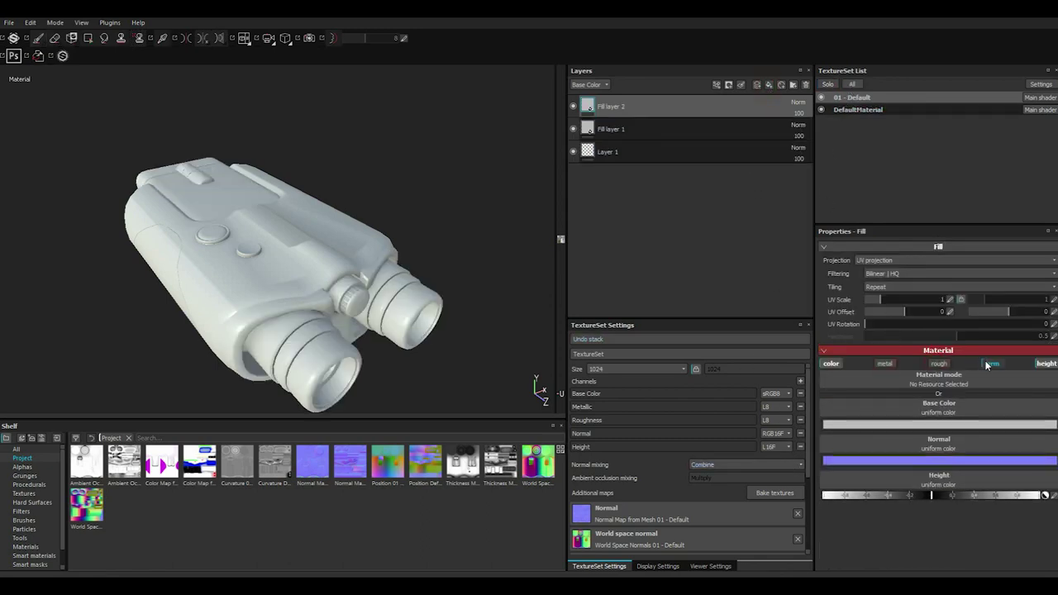
pyautogui.click(986, 364)
pyautogui.click(1042, 450)
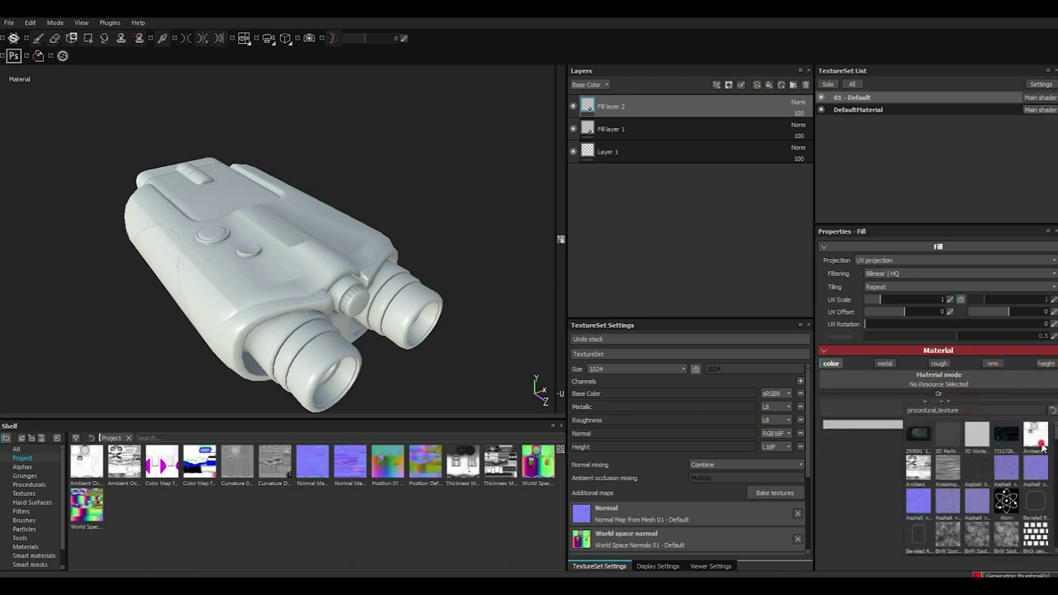
pyautogui.click(1043, 447)
pyautogui.click(798, 102)
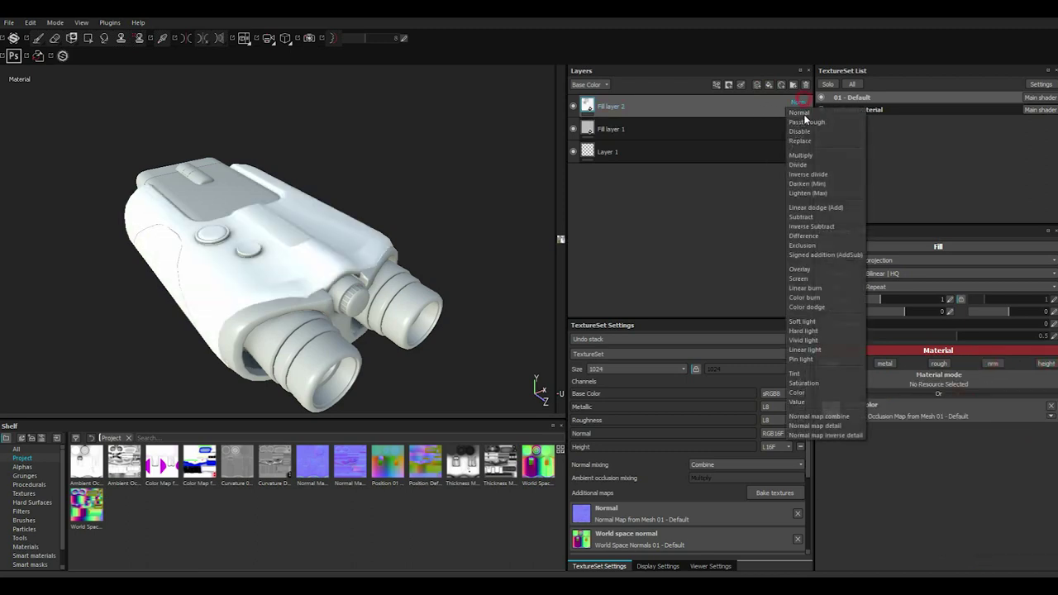
pyautogui.click(797, 156)
# Copy Fill layer 1 and Fill layer 2 and paste them into the DefaultMaterial texture set
pyautogui.click(684, 123)
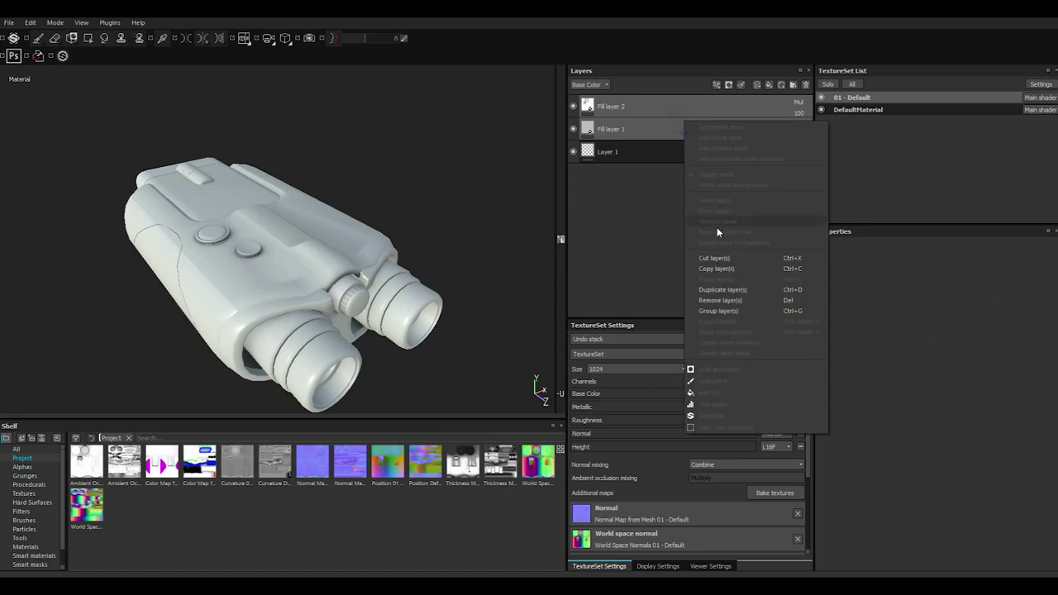
pyautogui.click(718, 268)
pyautogui.click(837, 111)
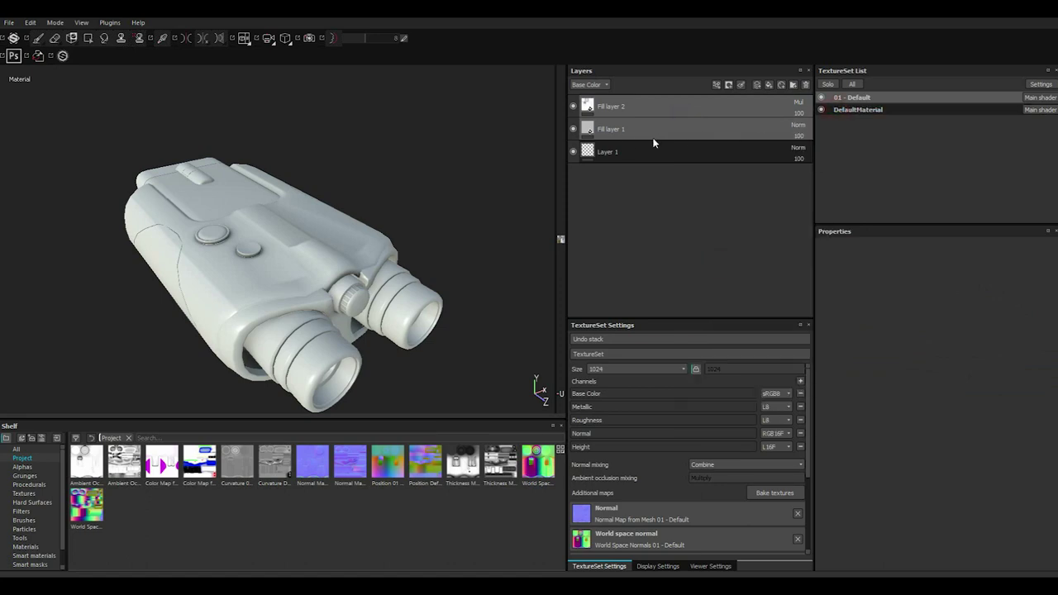
pyautogui.rightClick(616, 107)
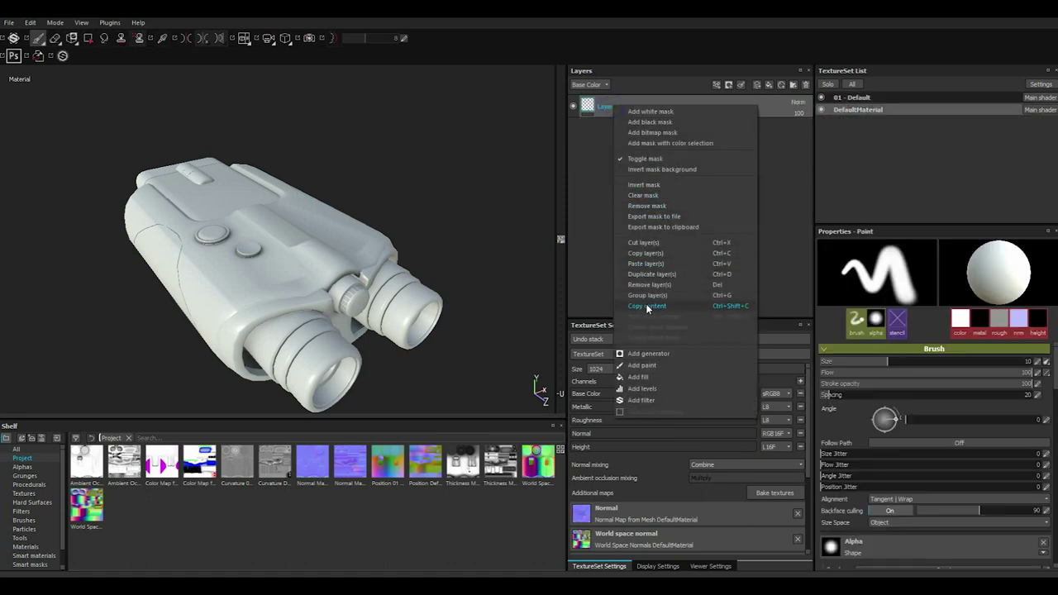
pyautogui.click(645, 262)
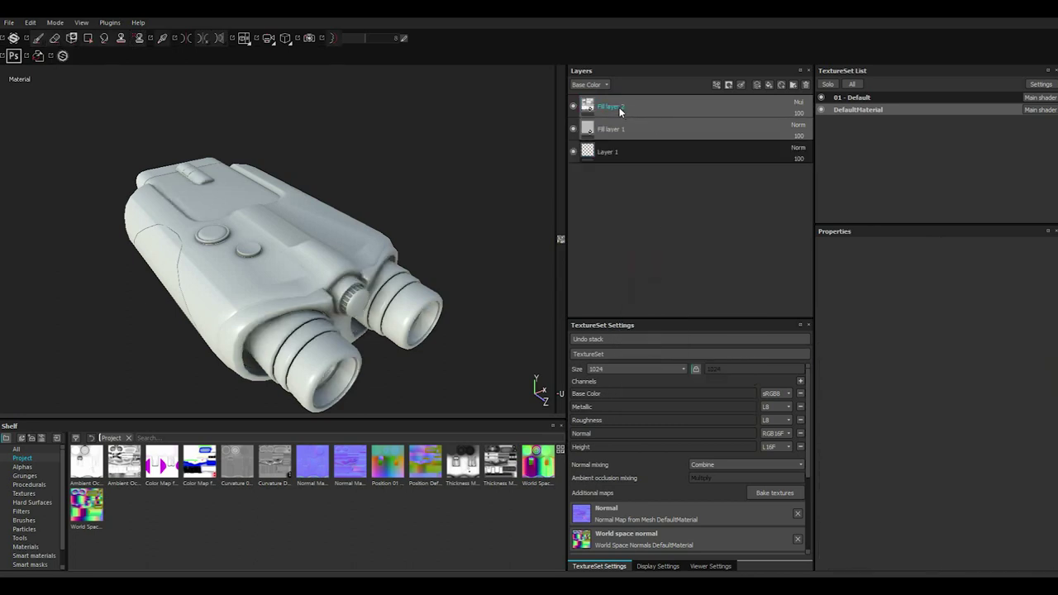
# Check Fill layer 2's Base Color setting, then switch back to the 01 - Default texture set
pyautogui.click(616, 108)
pyautogui.click(909, 415)
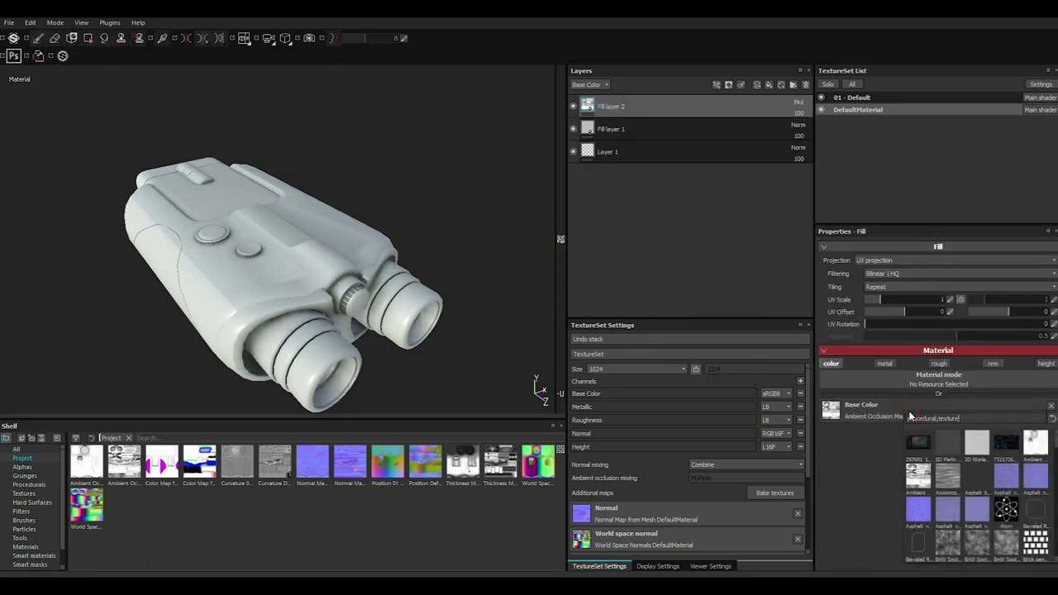
pyautogui.click(855, 468)
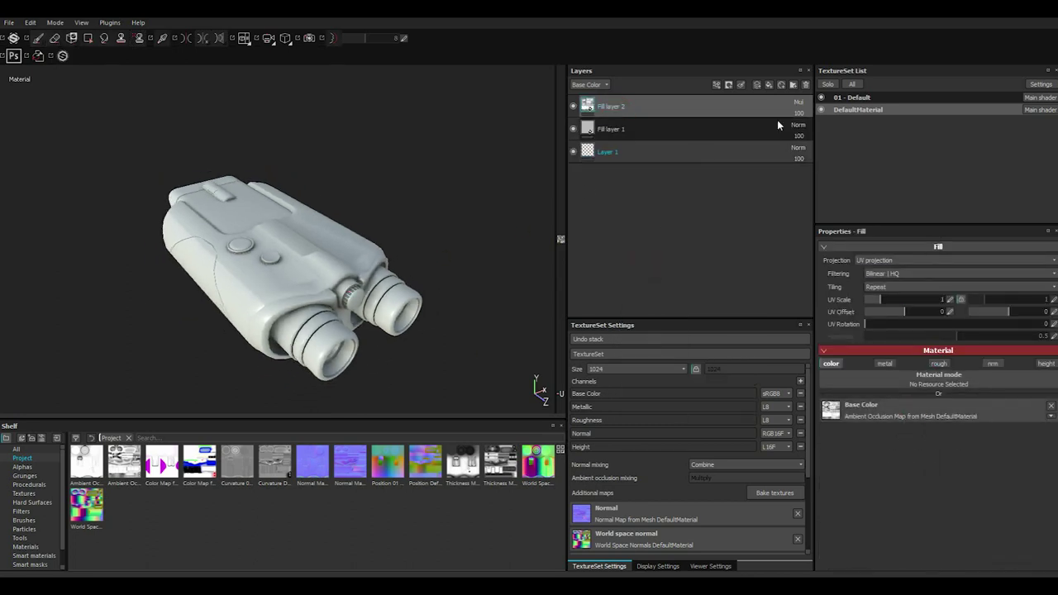
pyautogui.click(851, 98)
# Apply SciFi PVC to Fill layer 1, desaturate its base colour to grey and raise roughness
pyautogui.click(663, 128)
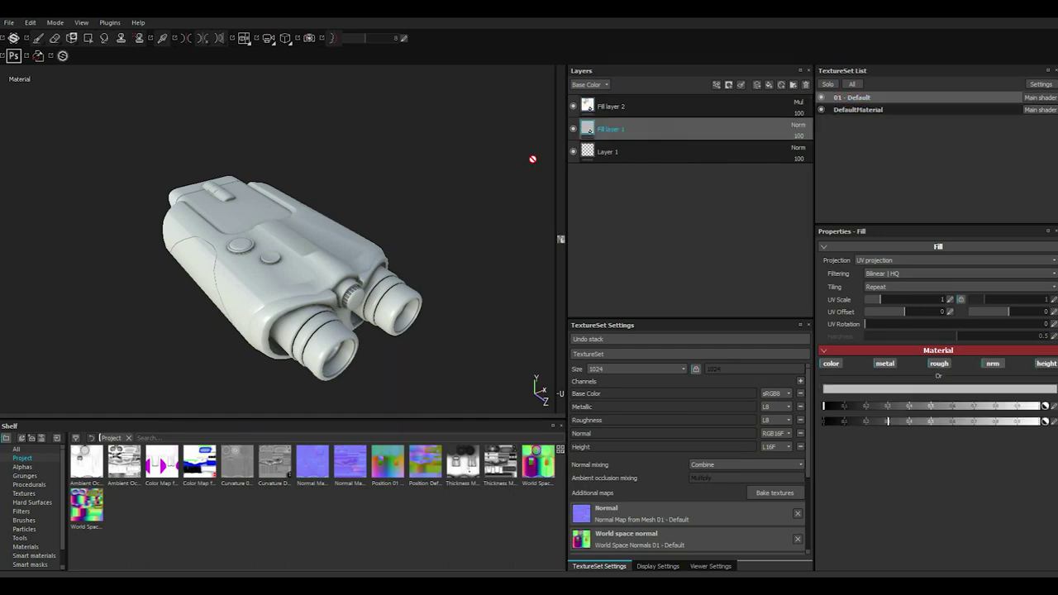
pyautogui.scroll(3, 196, 364)
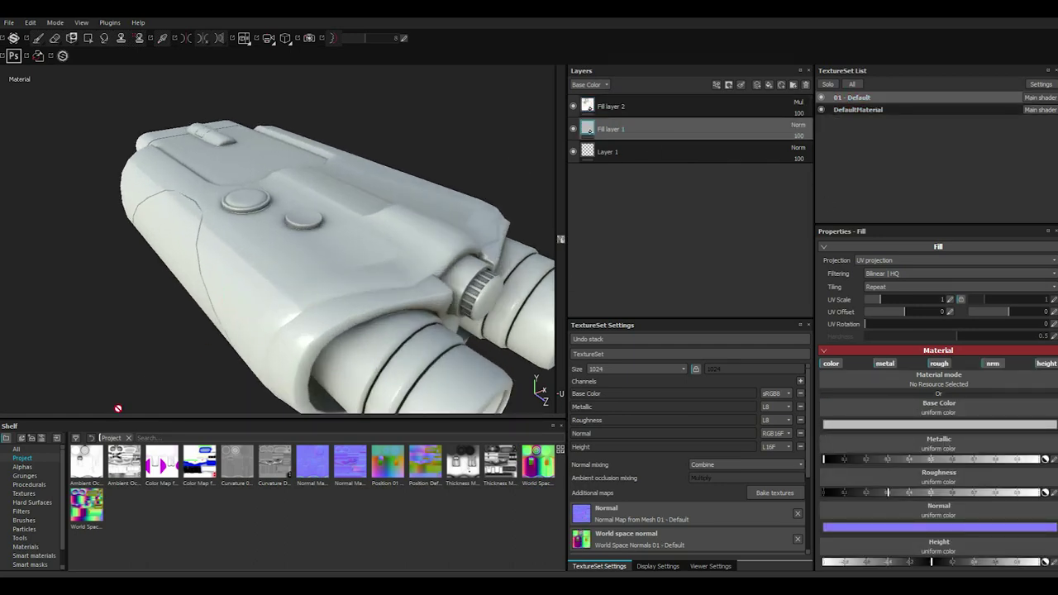
pyautogui.click(32, 548)
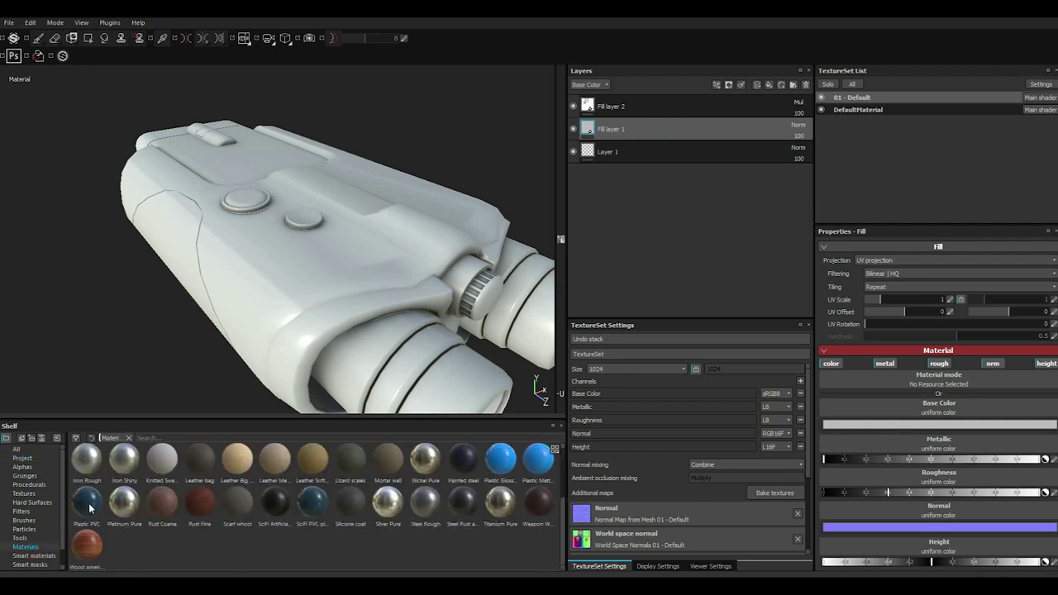
pyautogui.click(309, 504)
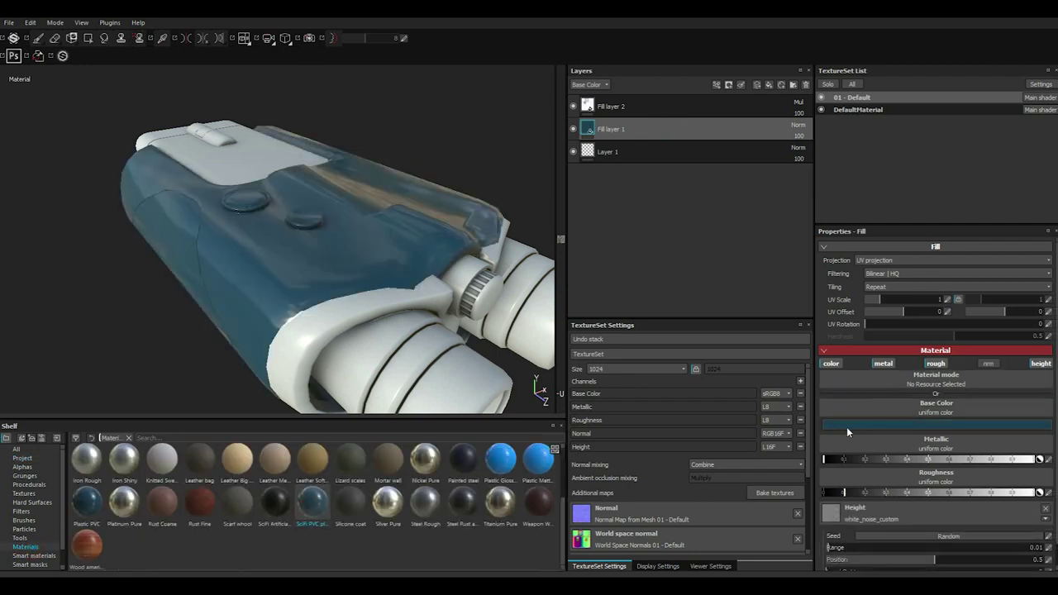
pyautogui.click(834, 428)
pyautogui.moveTo(757, 455); pyautogui.dragTo(754, 453)
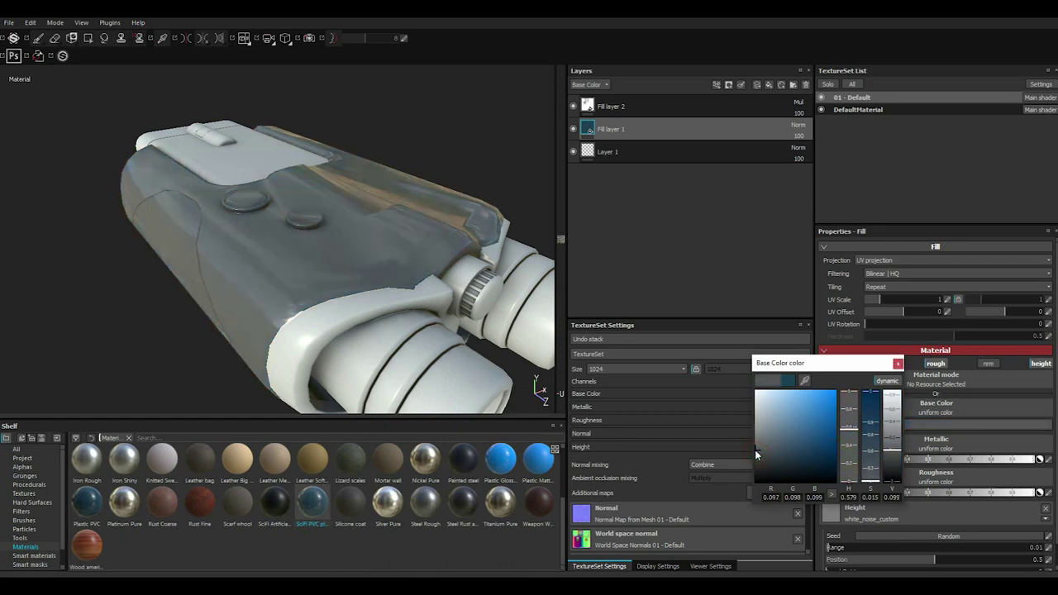
pyautogui.click(898, 364)
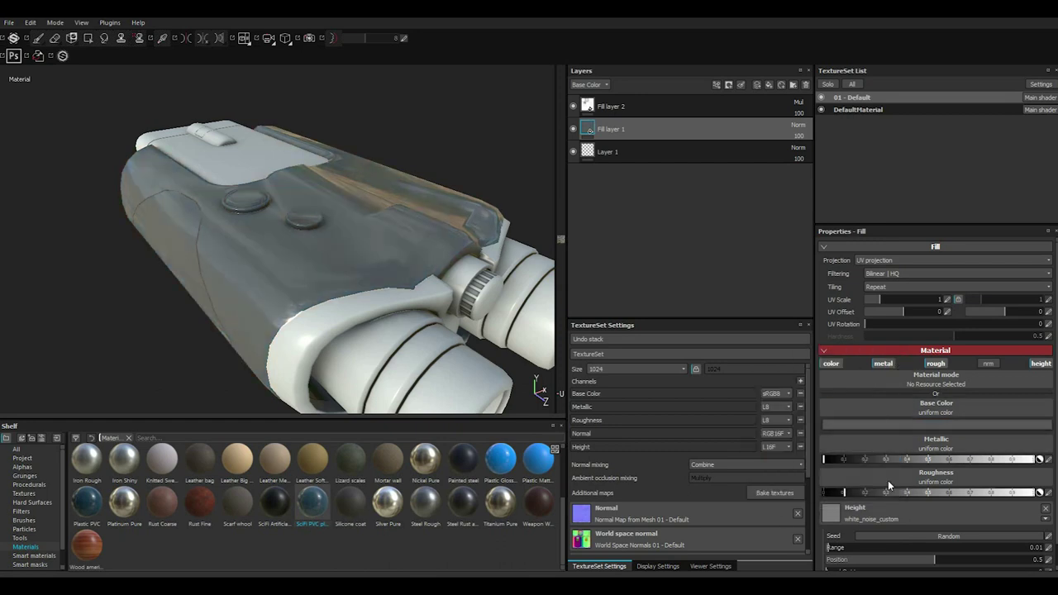
pyautogui.moveTo(906, 492); pyautogui.dragTo(890, 492)
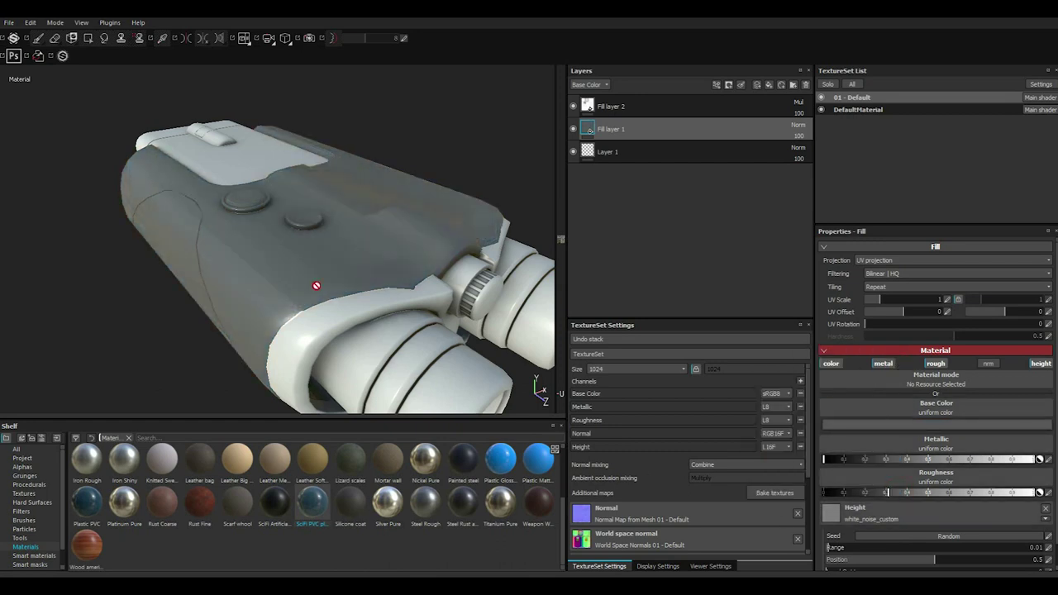
# Tune the height noise: Range up, UV Scale 1.06, Position 0.39, Level Out High 0.43
pyautogui.scroll(1, 316, 288)
pyautogui.scroll(2, 316, 240)
pyautogui.scroll(3, 316, 249)
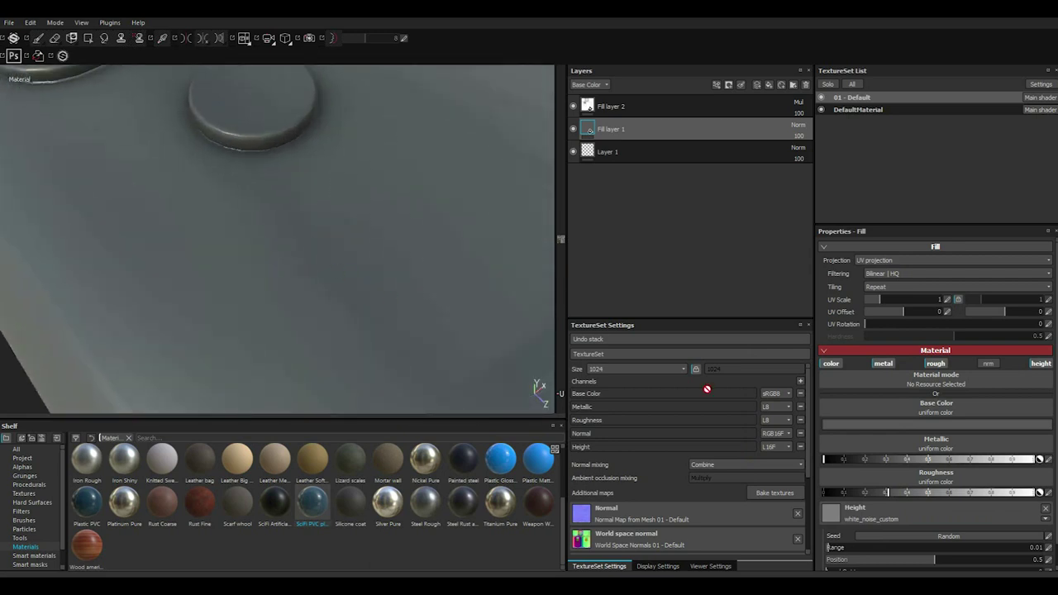
pyautogui.scroll(-1, 863, 514)
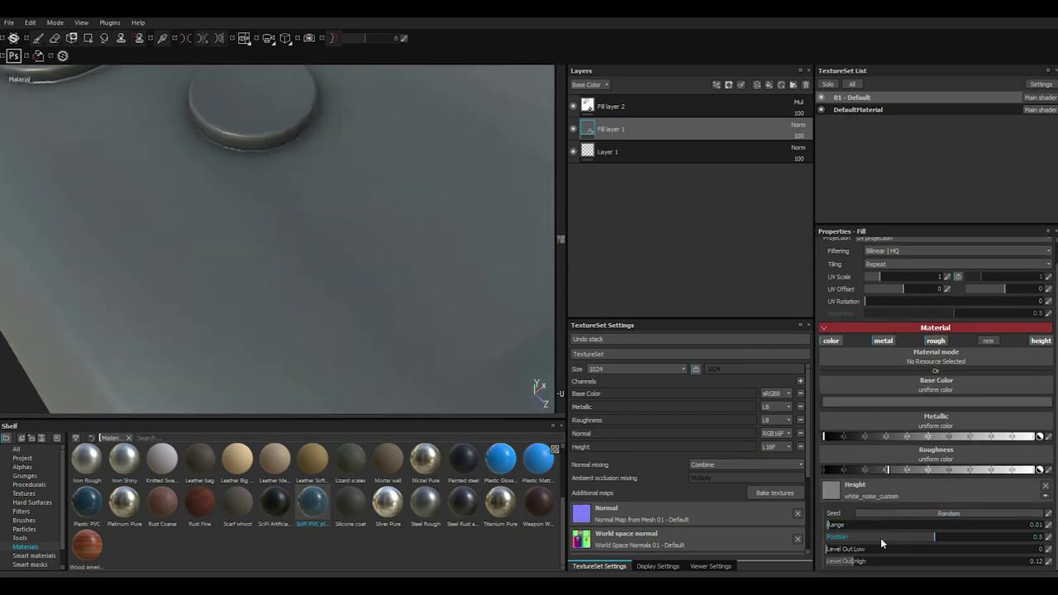
pyautogui.click(849, 525)
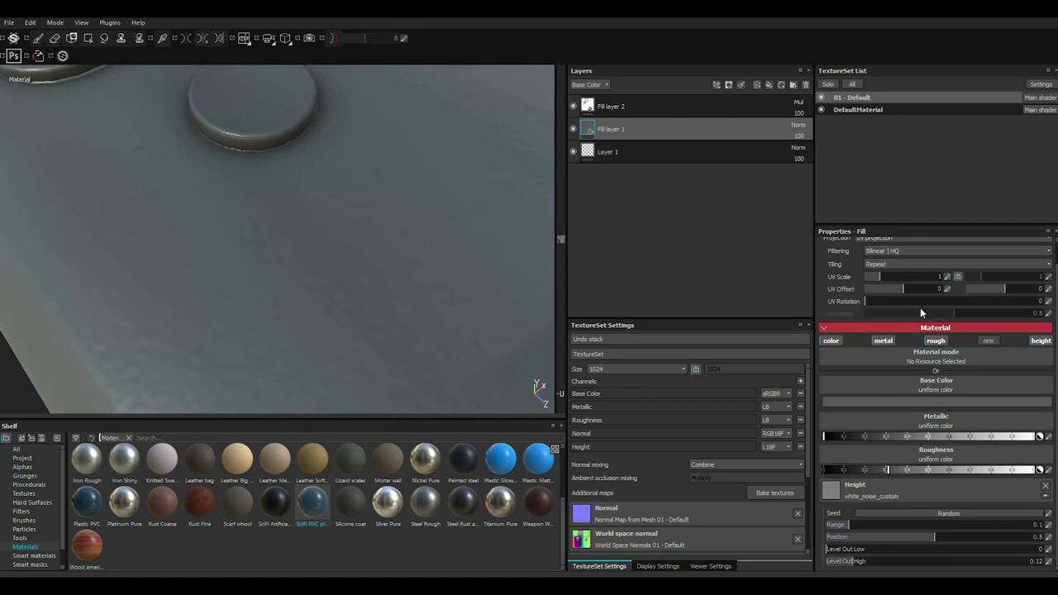
pyautogui.click(880, 278)
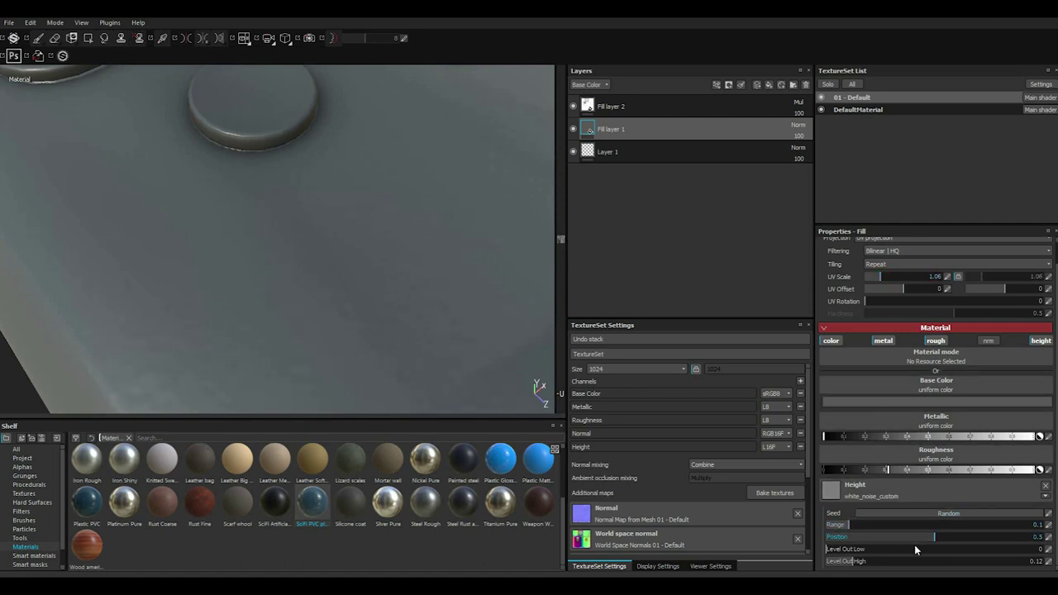
pyautogui.click(918, 539)
pyautogui.moveTo(976, 534); pyautogui.dragTo(889, 543)
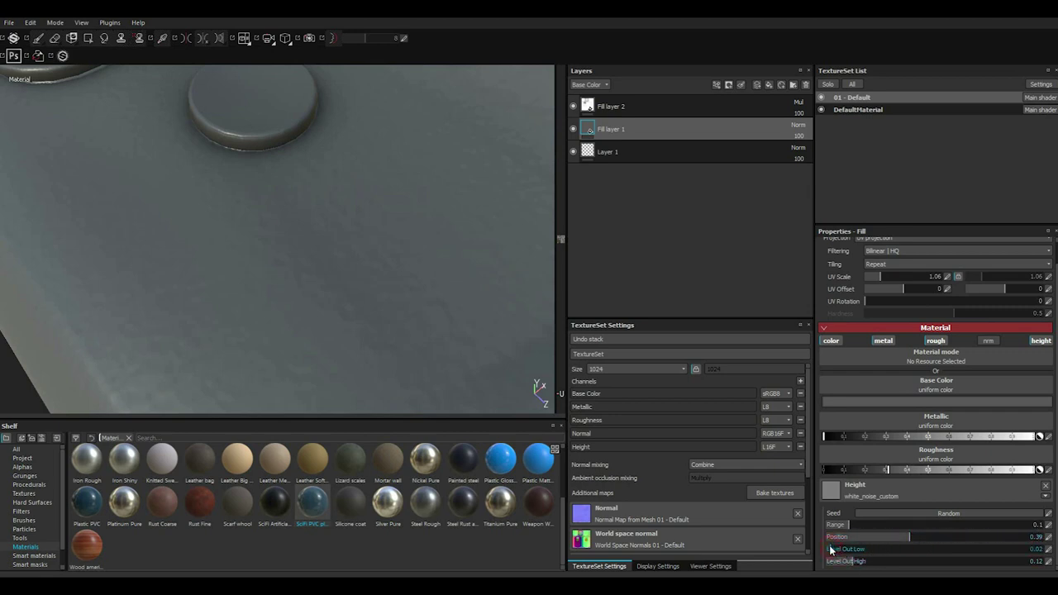
pyautogui.moveTo(864, 549); pyautogui.dragTo(885, 551)
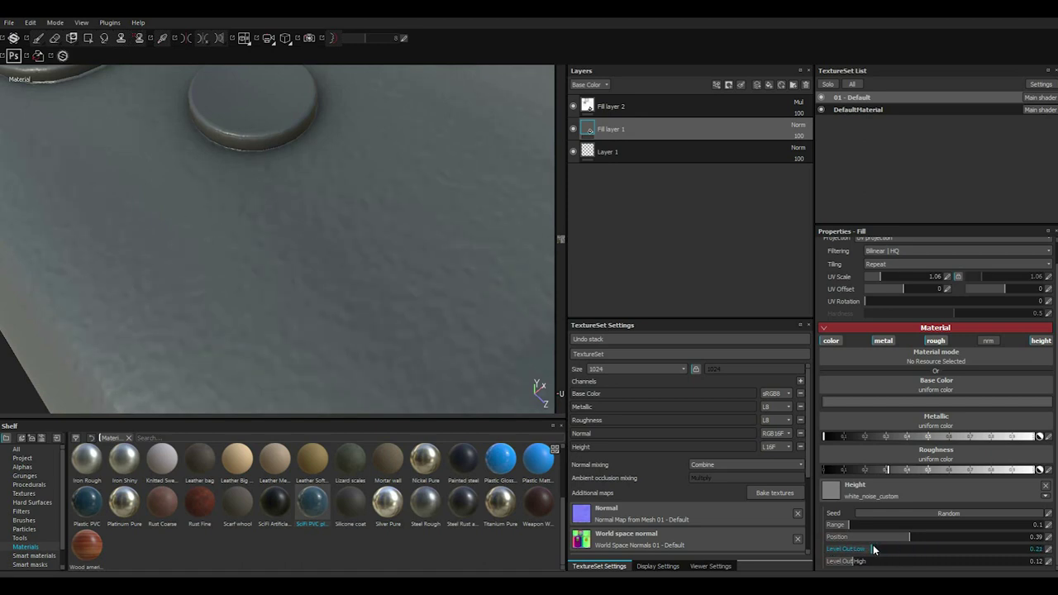
pyautogui.moveTo(873, 562); pyautogui.dragTo(917, 561)
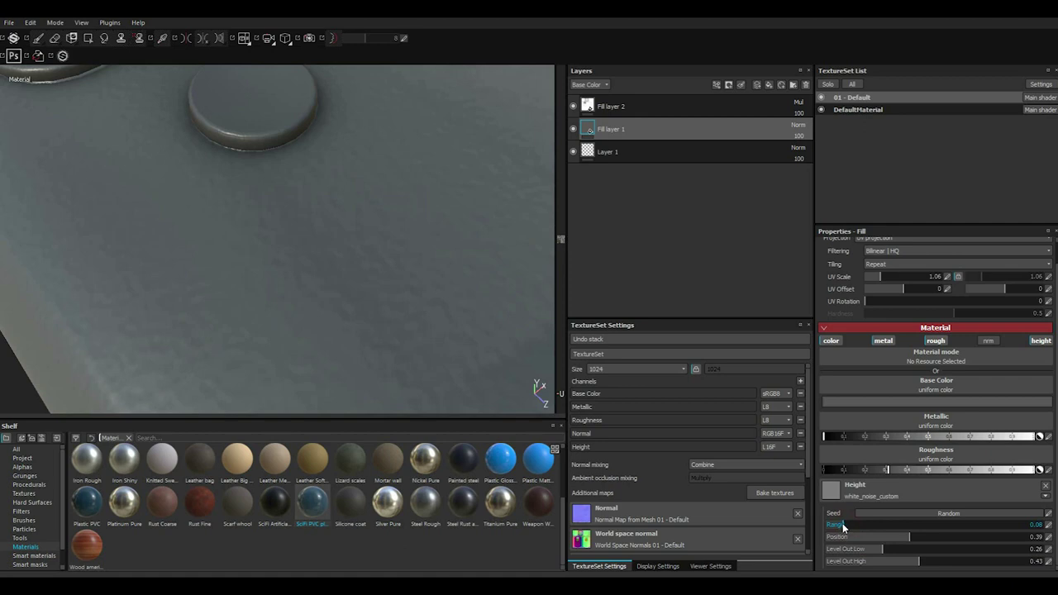
pyautogui.moveTo(371, 293)
pyautogui.keyDown('alt'); pyautogui.mouseDown(button='right')
pyautogui.moveTo(323, 253)
pyautogui.moveTo(355, 302)
pyautogui.moveTo(375, 267)
pyautogui.mouseUp(button='right'); pyautogui.keyUp('alt')
pyautogui.moveTo(375, 268)
pyautogui.keyDown('alt'); pyautogui.mouseDown()
pyautogui.moveTo(436, 300)
pyautogui.moveTo(424, 336)
pyautogui.mouseUp(); pyautogui.keyUp('alt')
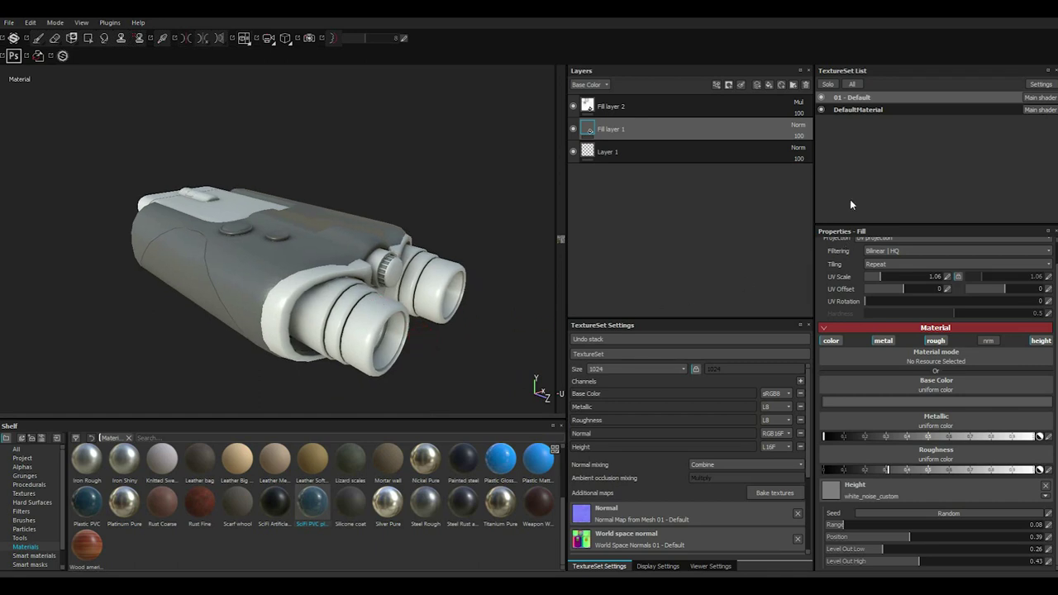
# Copy Fill layer 1 into the DefaultMaterial set, replacing its old Fill layer 1
pyautogui.rightClick(599, 129)
pyautogui.click(644, 330)
pyautogui.rightClick(659, 126)
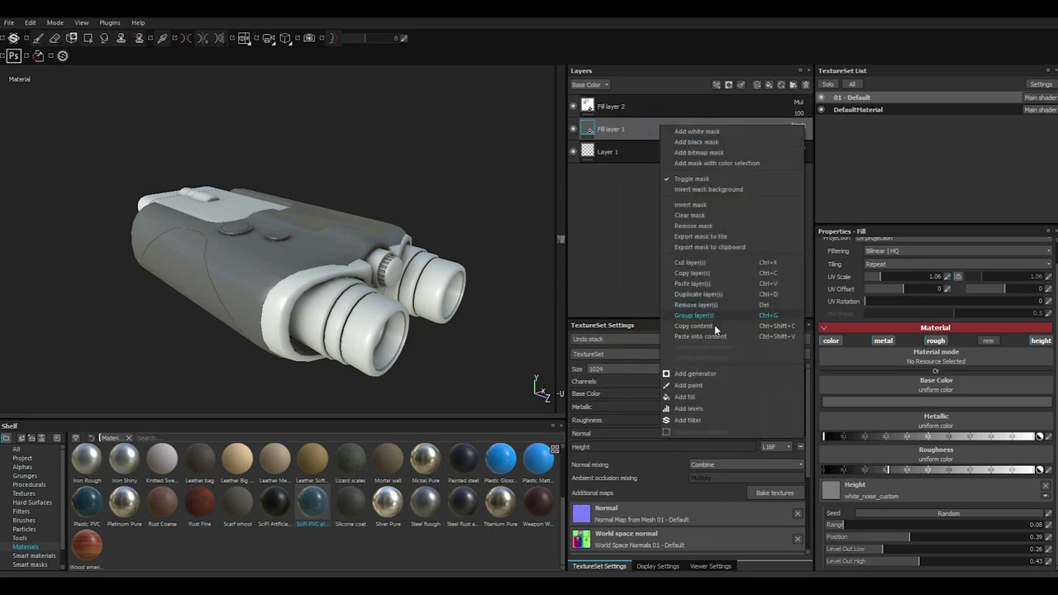
pyautogui.click(703, 274)
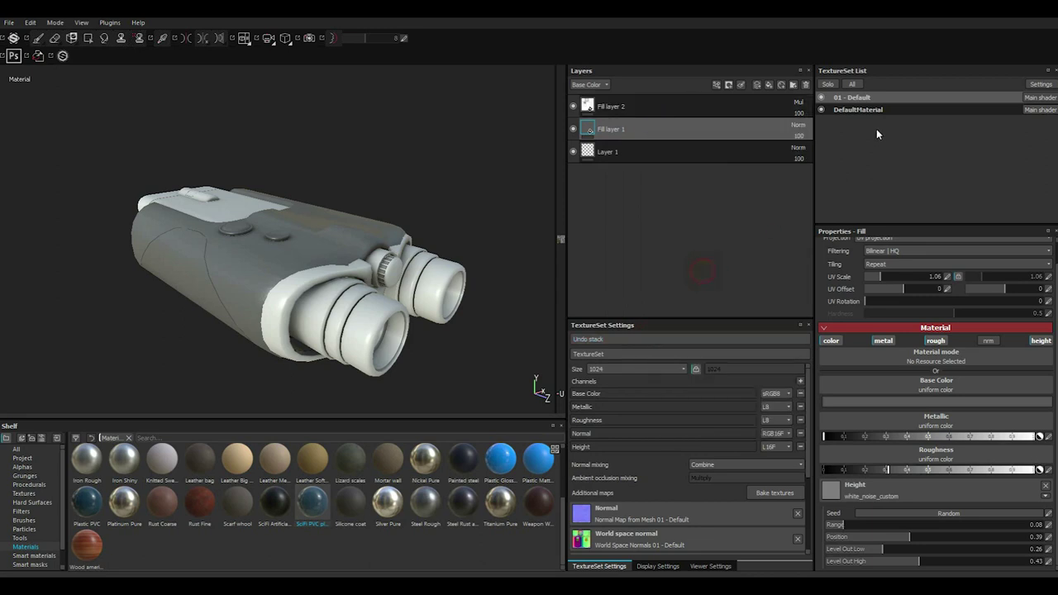
pyautogui.click(859, 109)
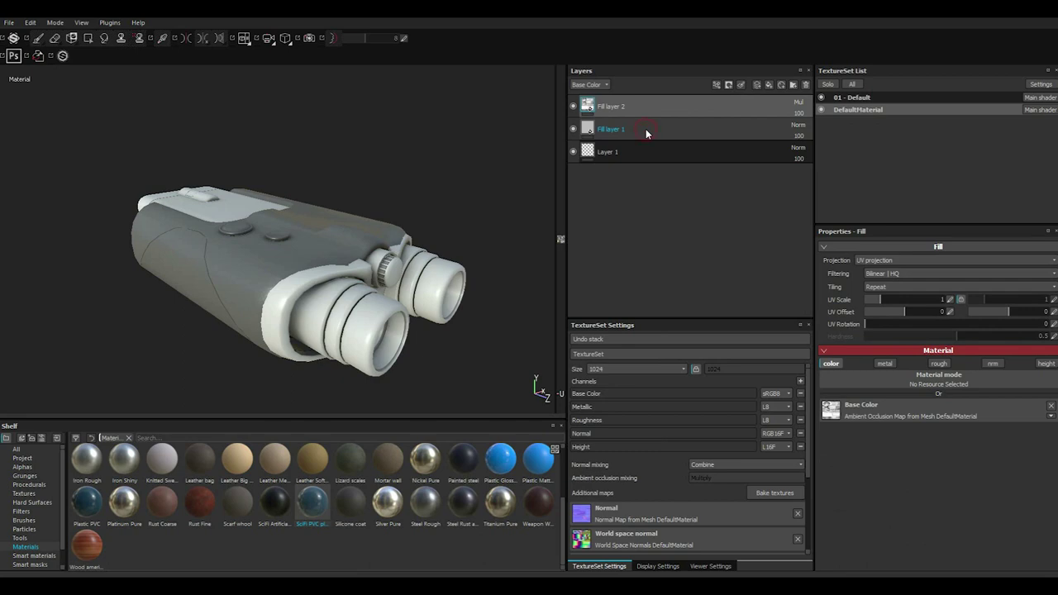
pyautogui.rightClick(645, 129)
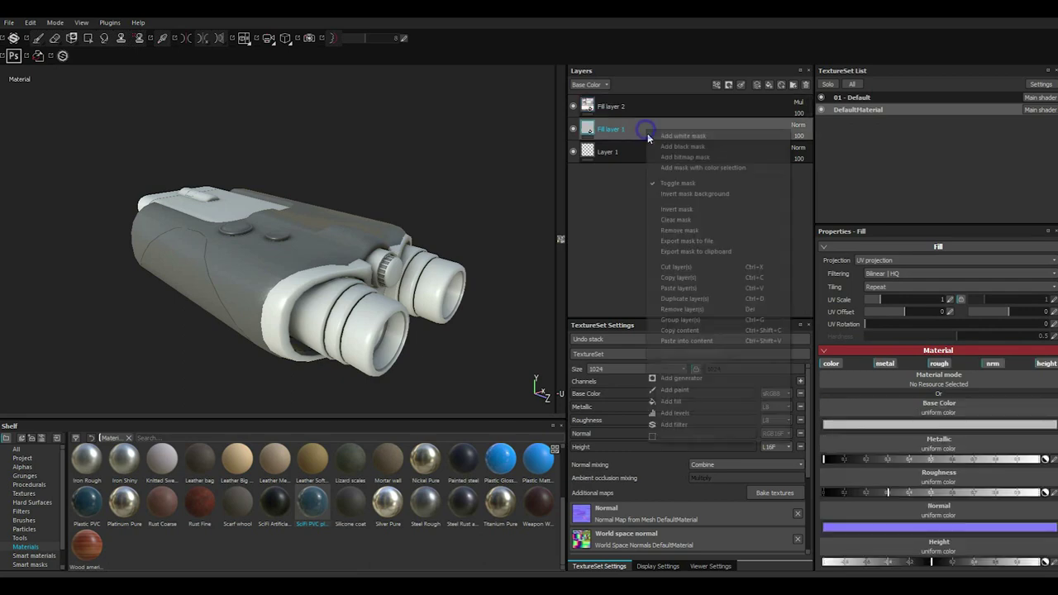
pyautogui.click(681, 289)
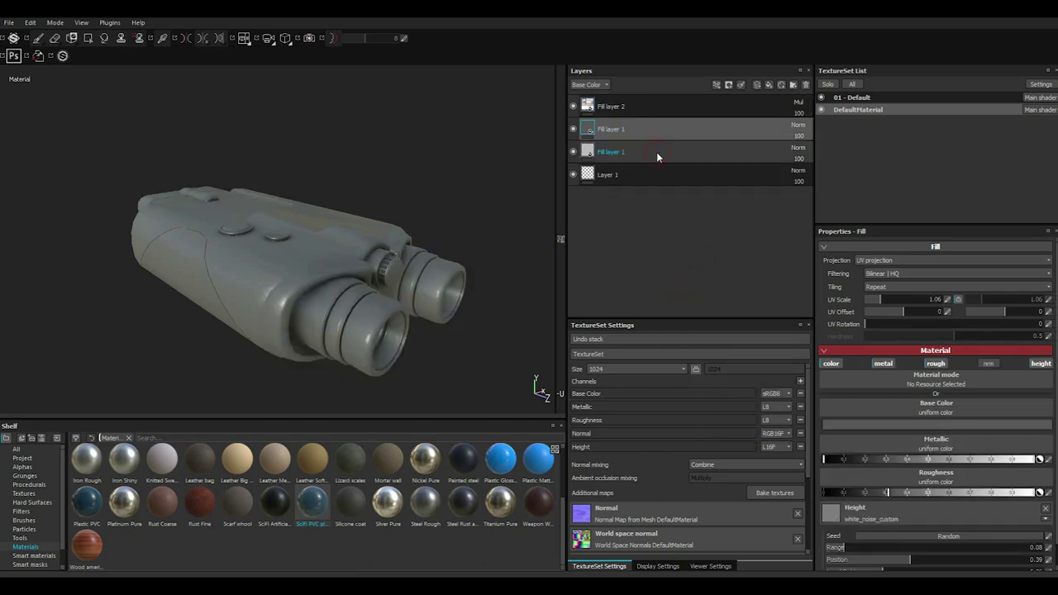
pyautogui.press('Delete')
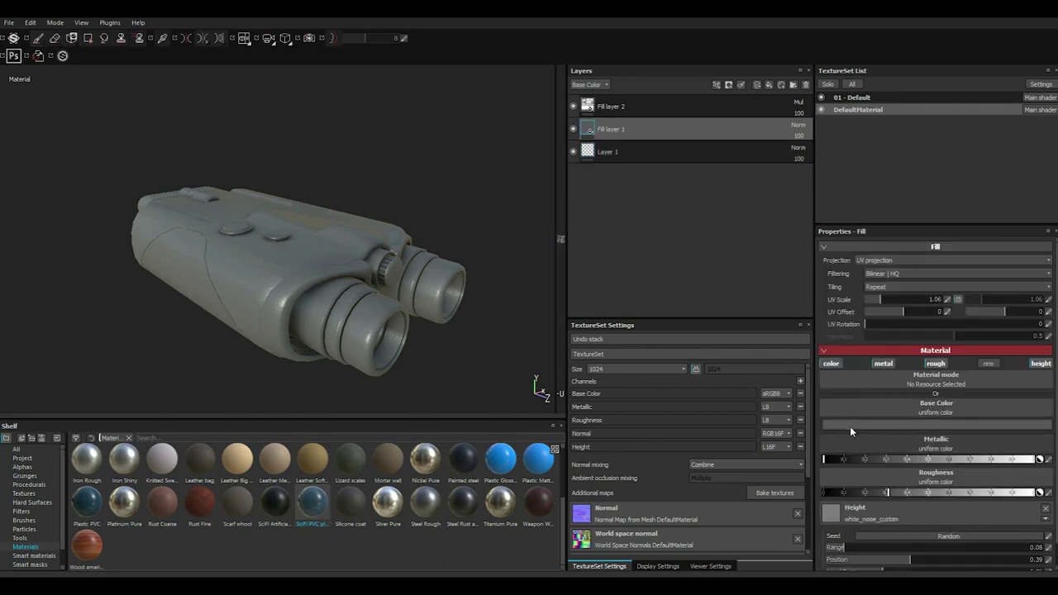
# Darken the pasted fill's base colour to nearly black
pyautogui.click(849, 424)
pyautogui.click(773, 460)
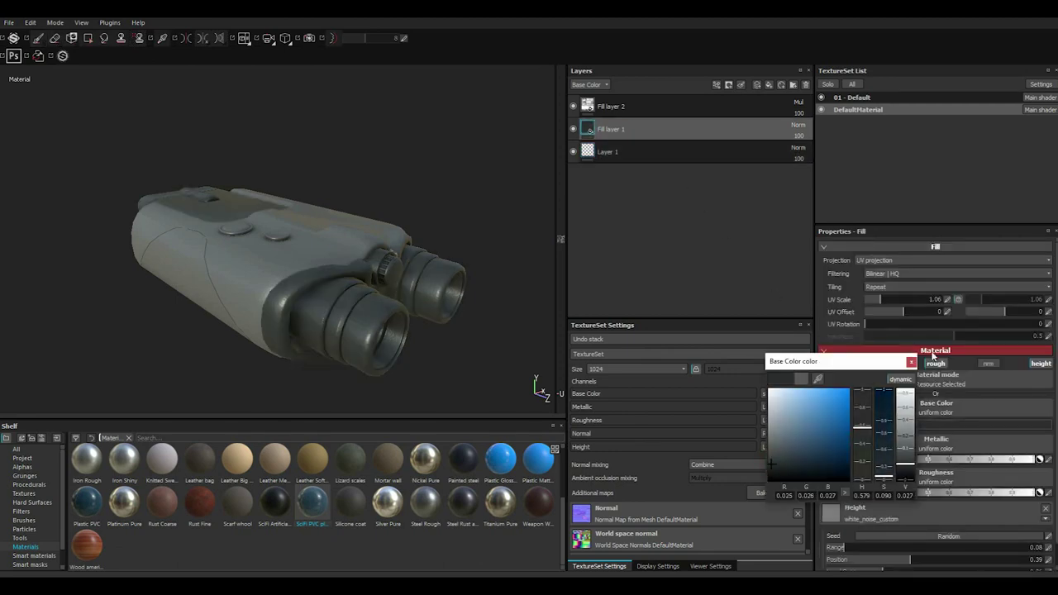
pyautogui.click(917, 359)
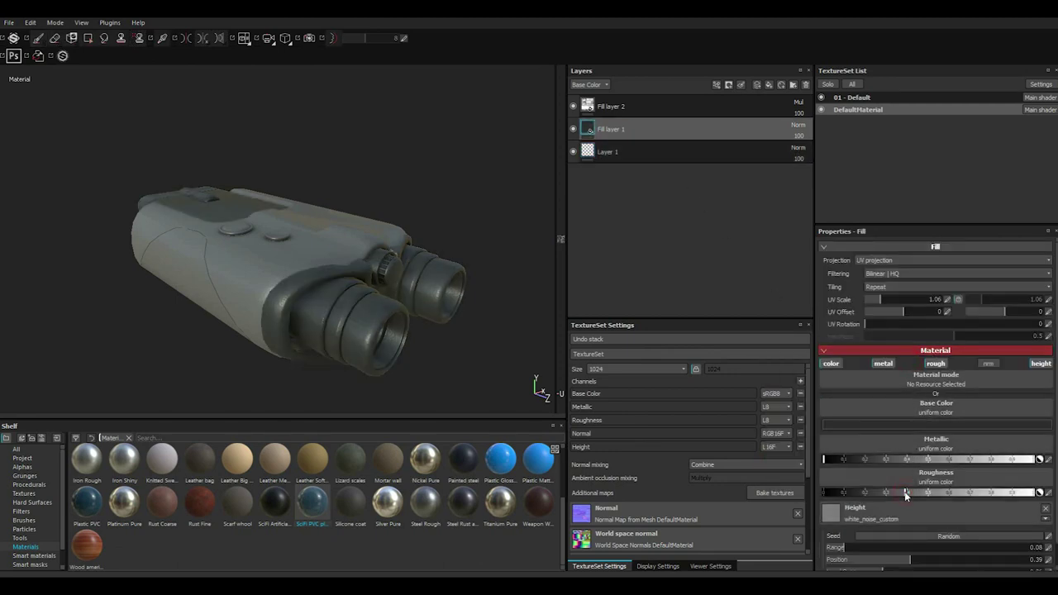
pyautogui.keyDown('alt'); pyautogui.moveTo(312, 289); pyautogui.dragTo(339, 277); pyautogui.keyUp('alt')
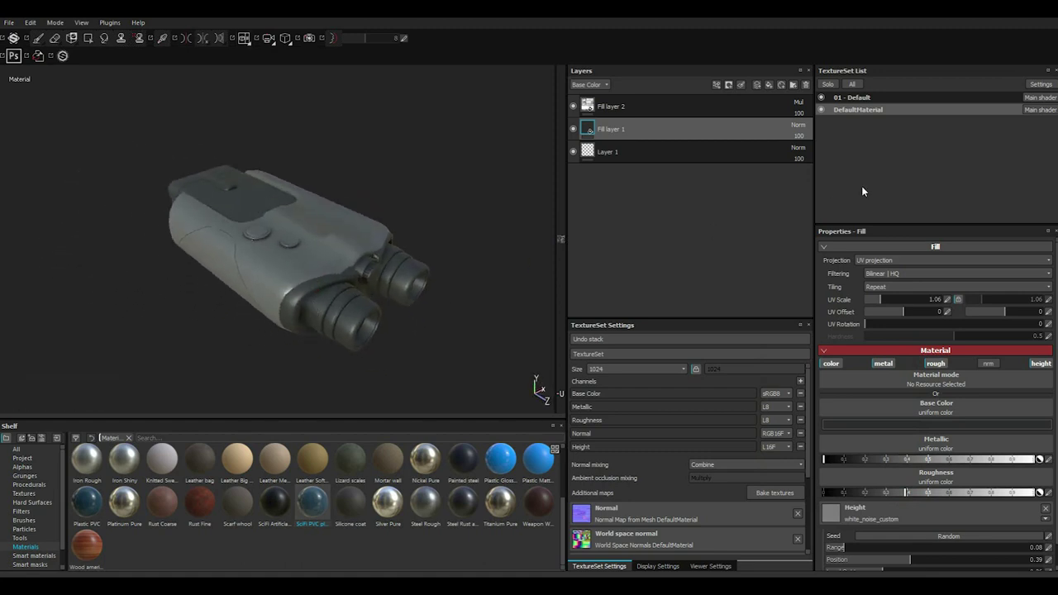
# Duplicate Fill layer 1 in 01 - Default and mask the copy by colour selection to the magenta ID
pyautogui.click(856, 98)
pyautogui.click(659, 130)
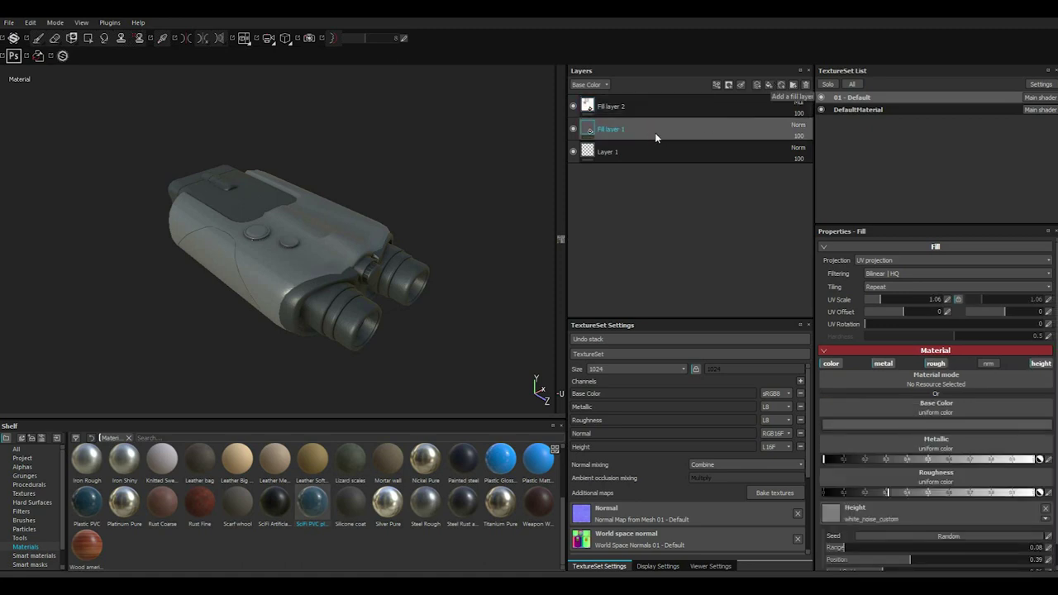
pyautogui.rightClick(649, 131)
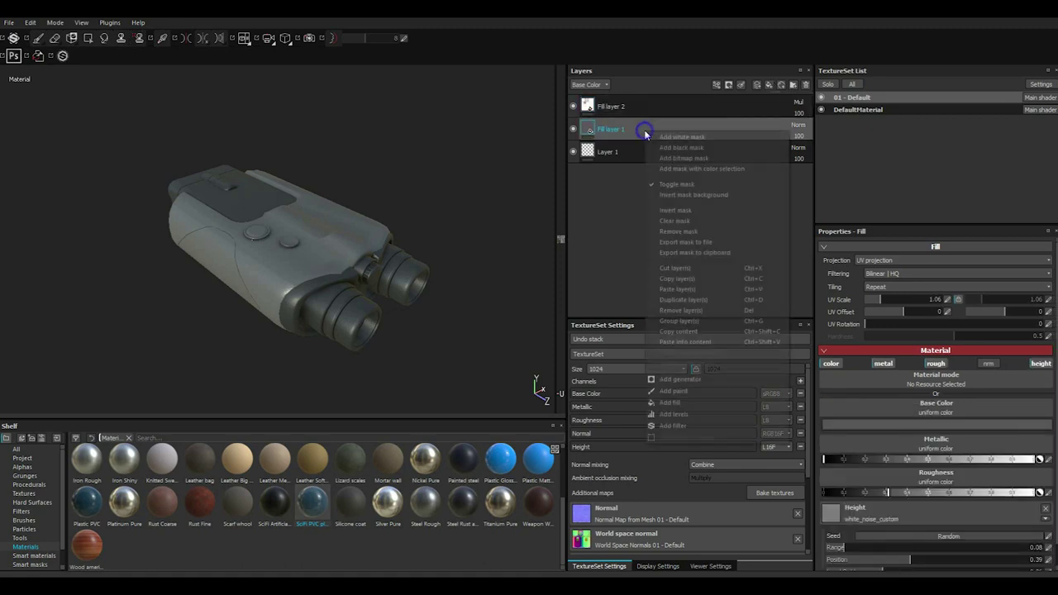
pyautogui.click(678, 299)
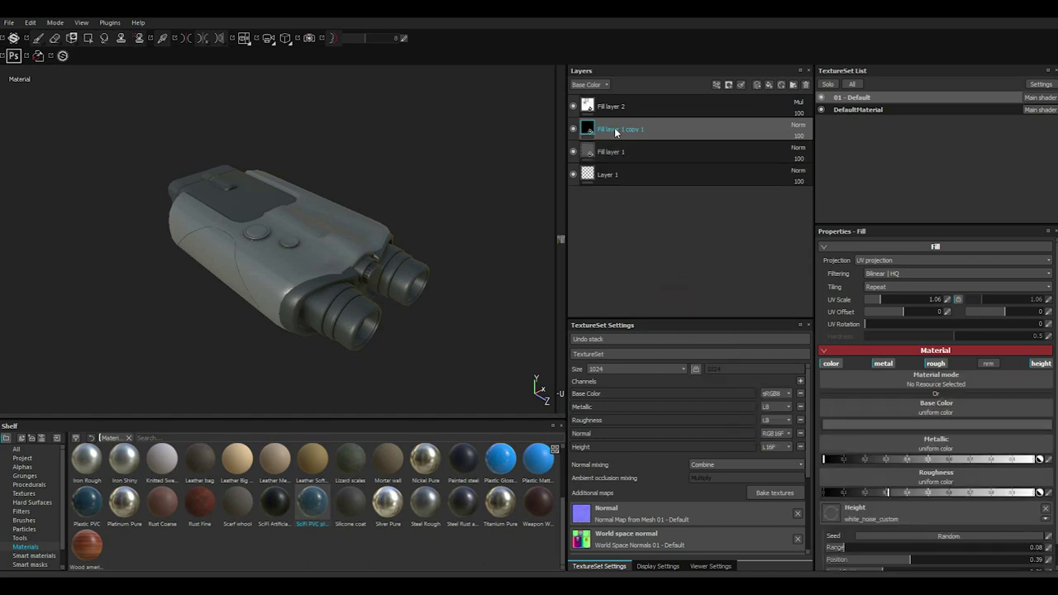
pyautogui.rightClick(619, 131)
pyautogui.click(641, 142)
pyautogui.click(715, 85)
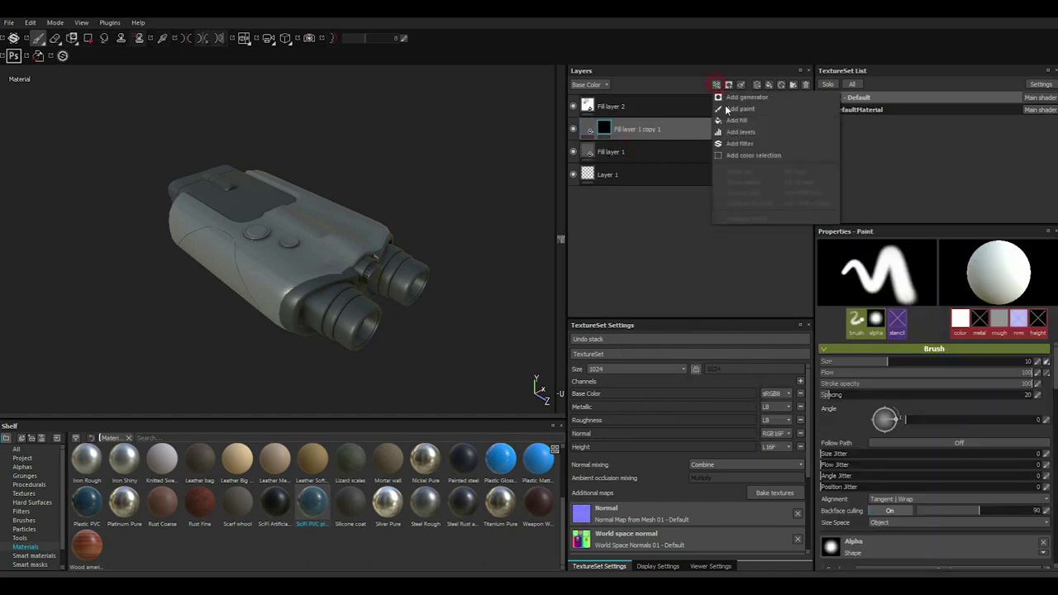
pyautogui.click(748, 156)
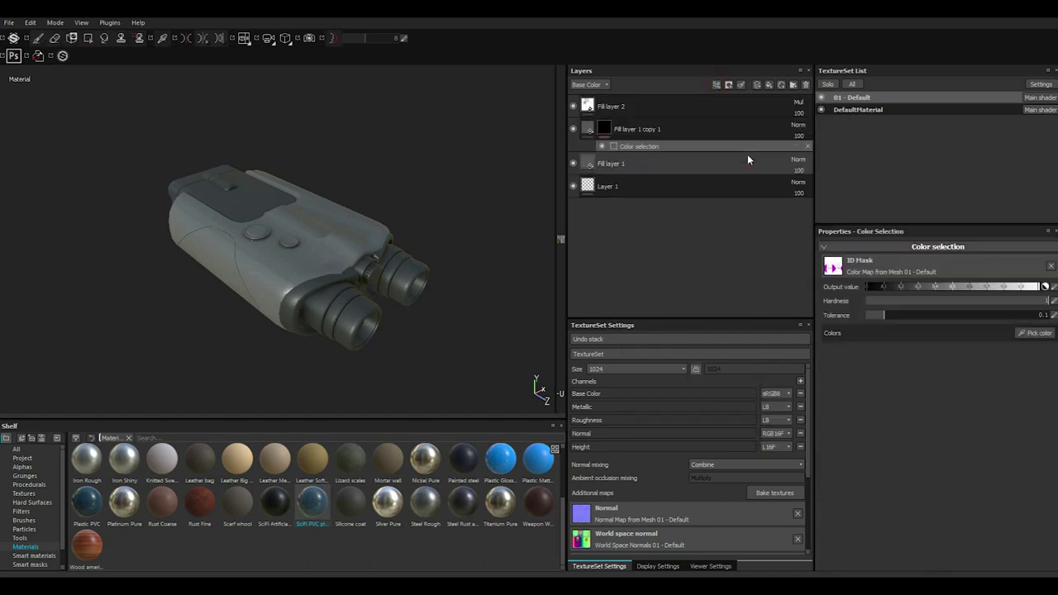
pyautogui.click(1038, 333)
pyautogui.click(223, 251)
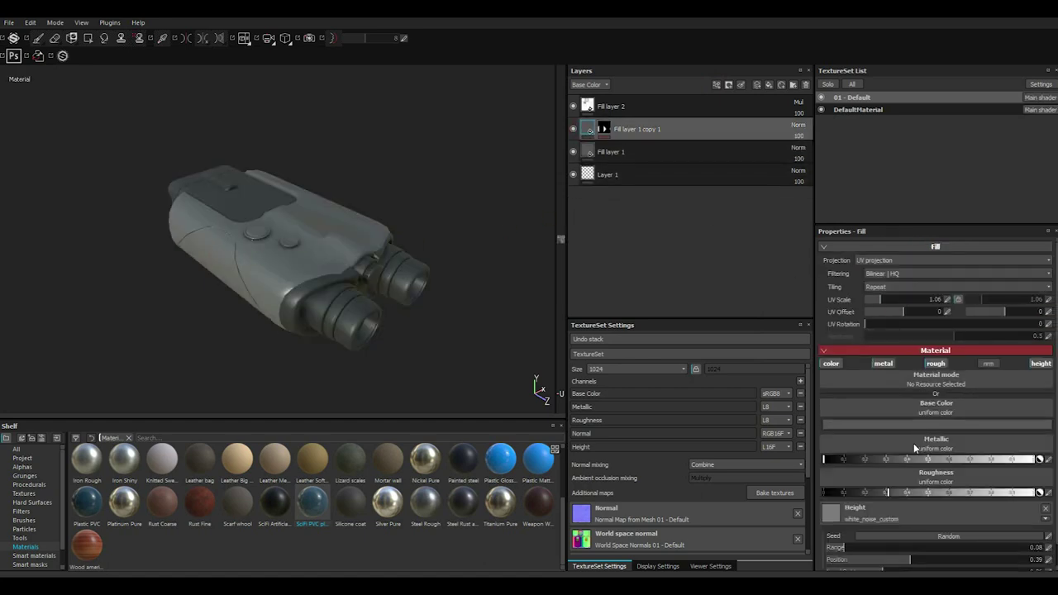
# Darken the copy's base colour to near-black
pyautogui.click(840, 425)
pyautogui.moveTo(764, 459); pyautogui.dragTo(761, 464)
pyautogui.click(904, 364)
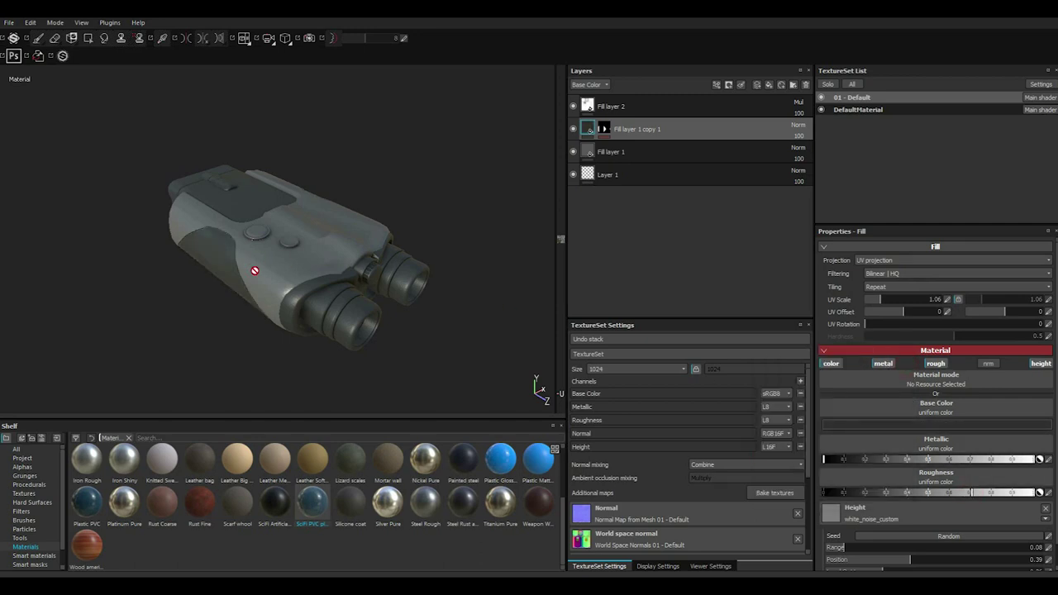
pyautogui.moveTo(255, 267)
pyautogui.keyDown('alt'); pyautogui.mouseDown()
pyautogui.moveTo(434, 238)
pyautogui.moveTo(339, 240)
pyautogui.mouseUp(); pyautogui.keyUp('alt')
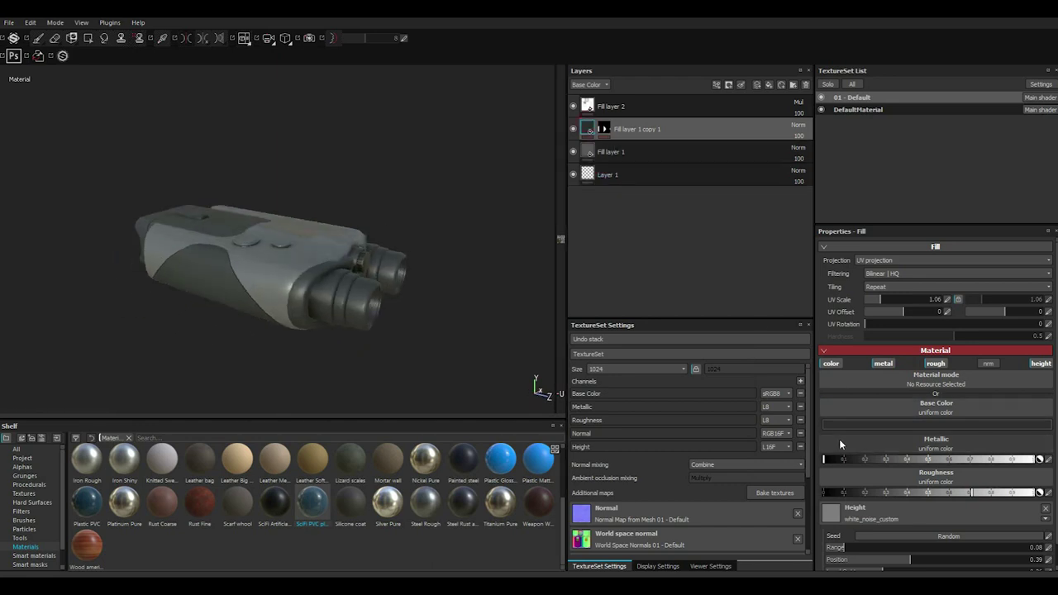
pyautogui.click(603, 131)
# Group Fill layer 1 copy 1 into Folder 1 and move its colour-selection mask onto the folder
pyautogui.rightClick(603, 132)
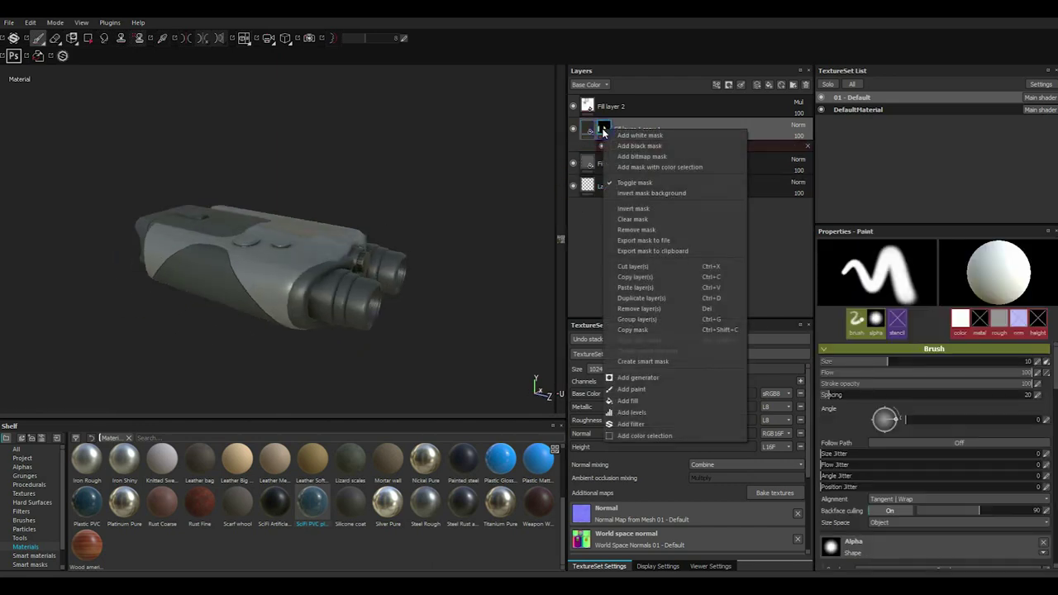
pyautogui.click(639, 329)
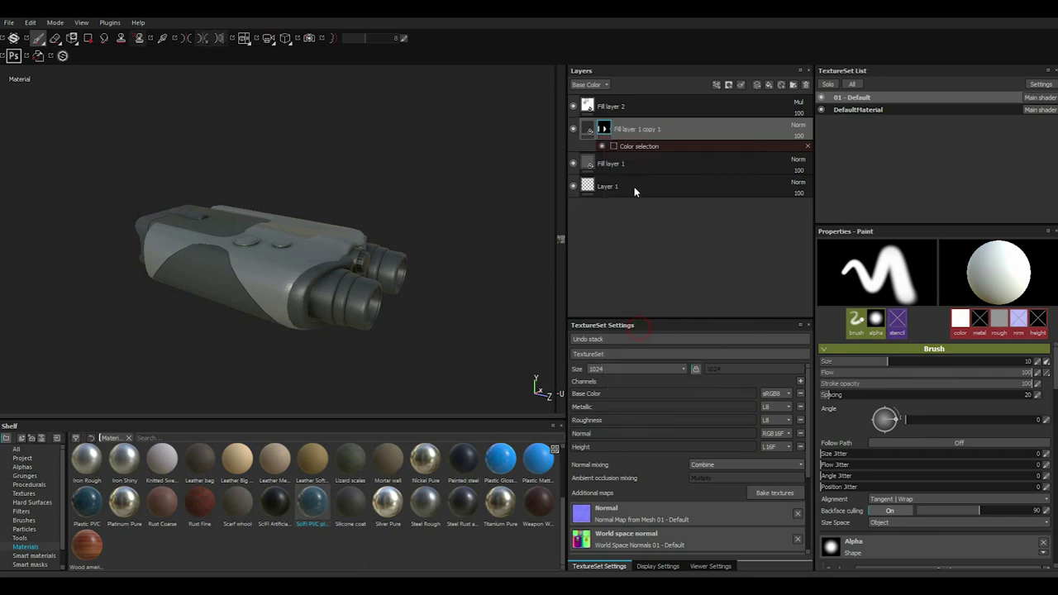
pyautogui.rightClick(623, 130)
pyautogui.click(677, 319)
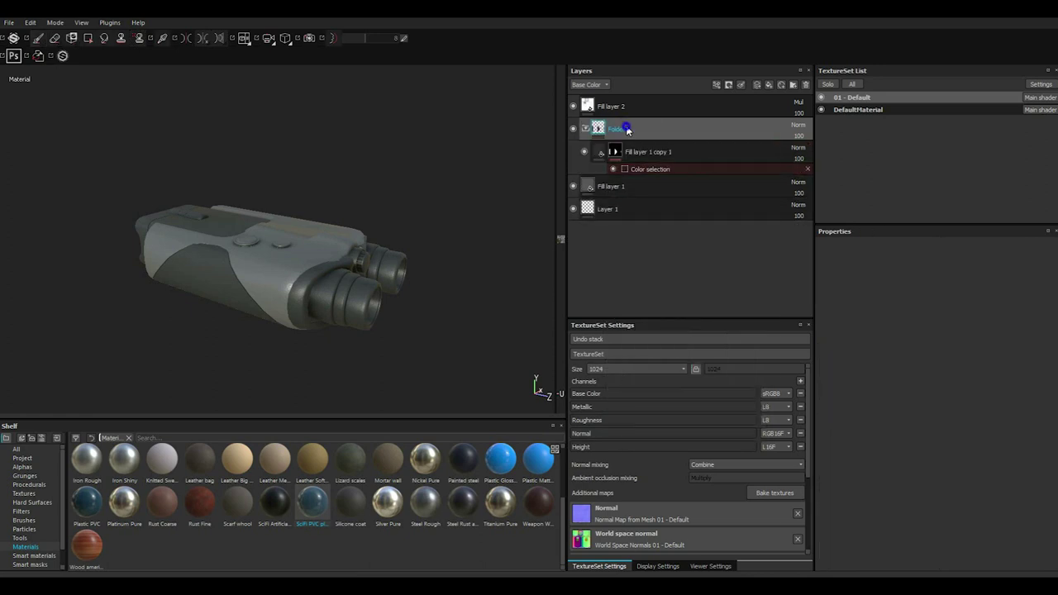
pyautogui.rightClick(627, 126)
pyautogui.press('Escape')
pyautogui.rightClick(627, 128)
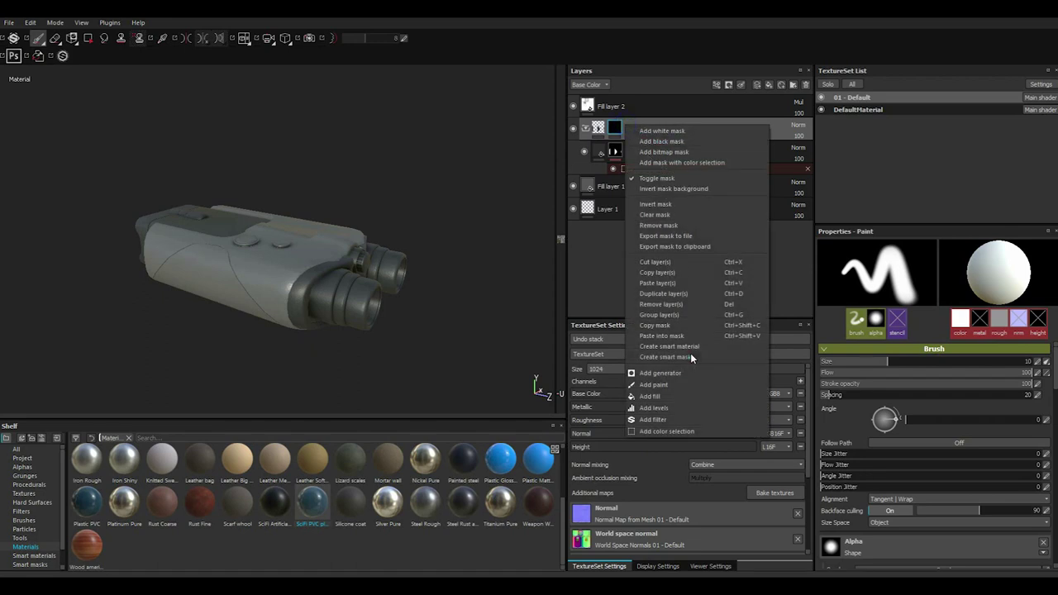
pyautogui.click(670, 339)
pyautogui.rightClick(618, 161)
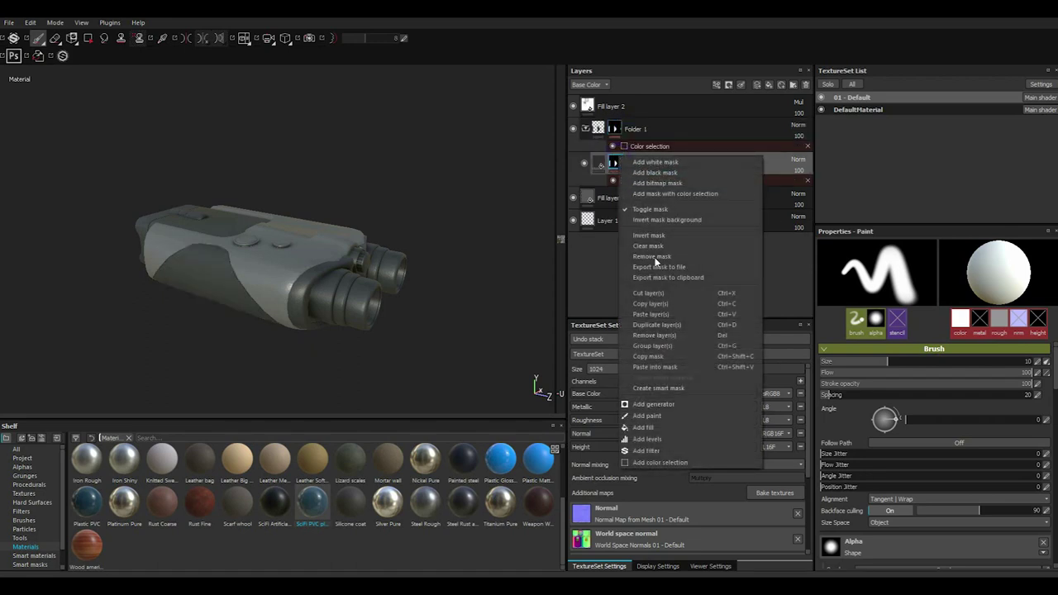
pyautogui.click(649, 256)
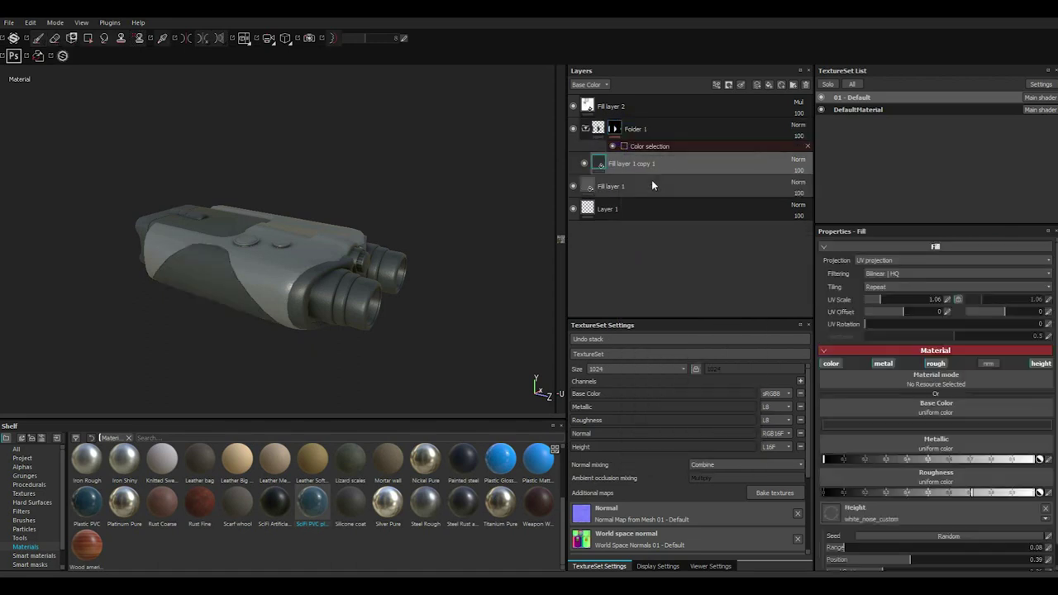
# Add a fill layer in Folder 1 affecting only roughness and height
pyautogui.click(769, 87)
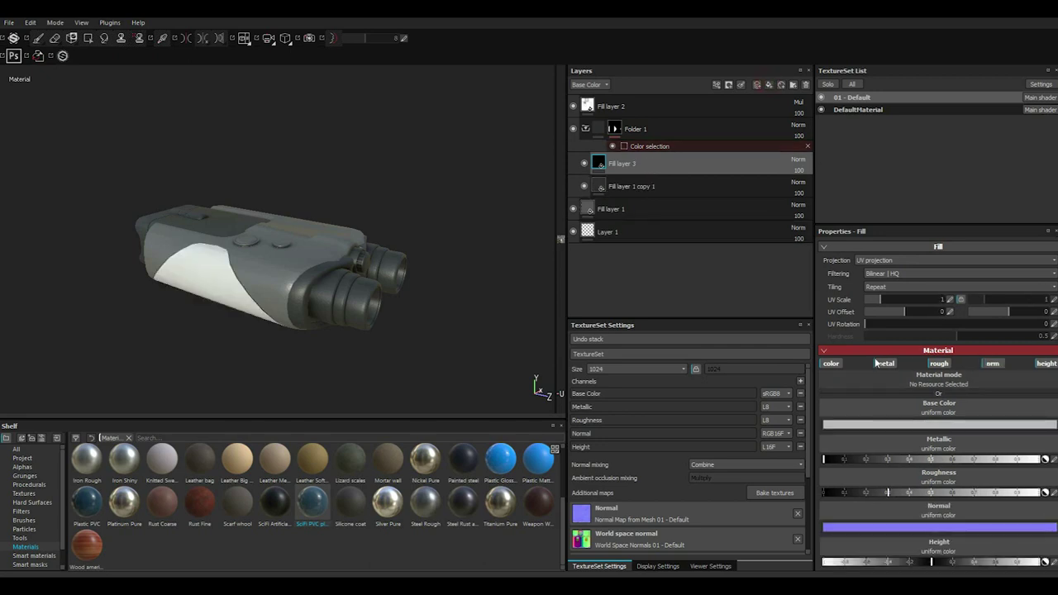
pyautogui.click(831, 364)
pyautogui.click(883, 363)
pyautogui.click(939, 363)
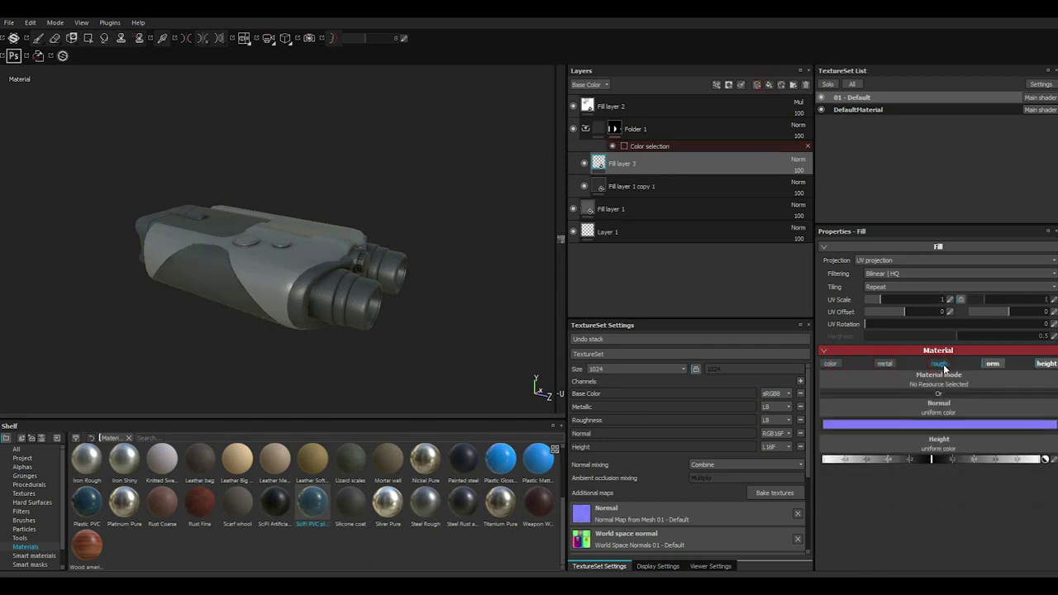
pyautogui.click(939, 364)
pyautogui.click(992, 364)
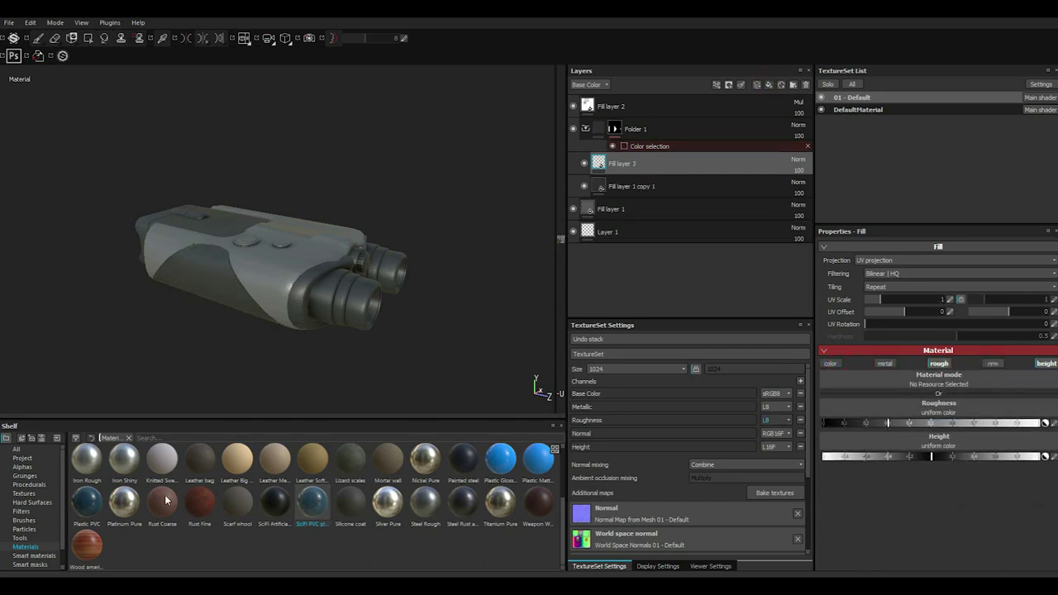
# Show the Procedurals shelf and scroll through its textures
pyautogui.click(37, 485)
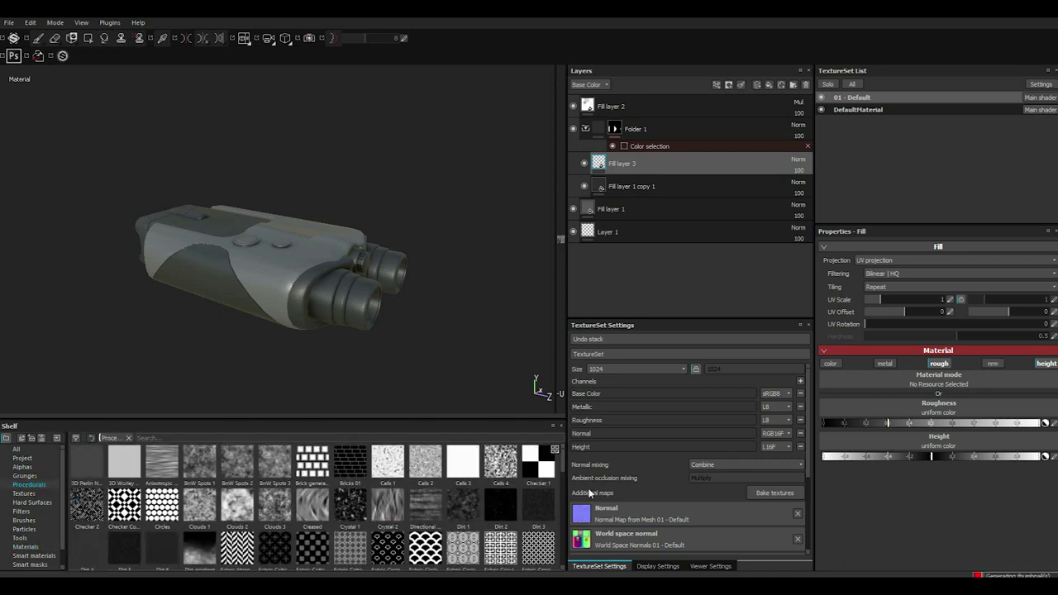
pyautogui.scroll(-3, 562, 473)
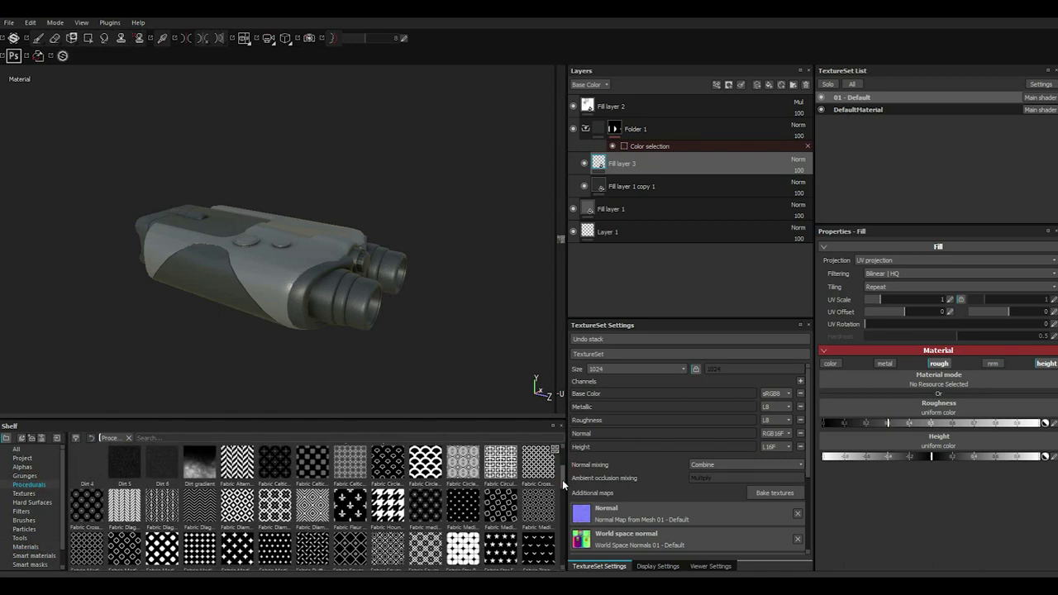
pyautogui.scroll(-2, 562, 484)
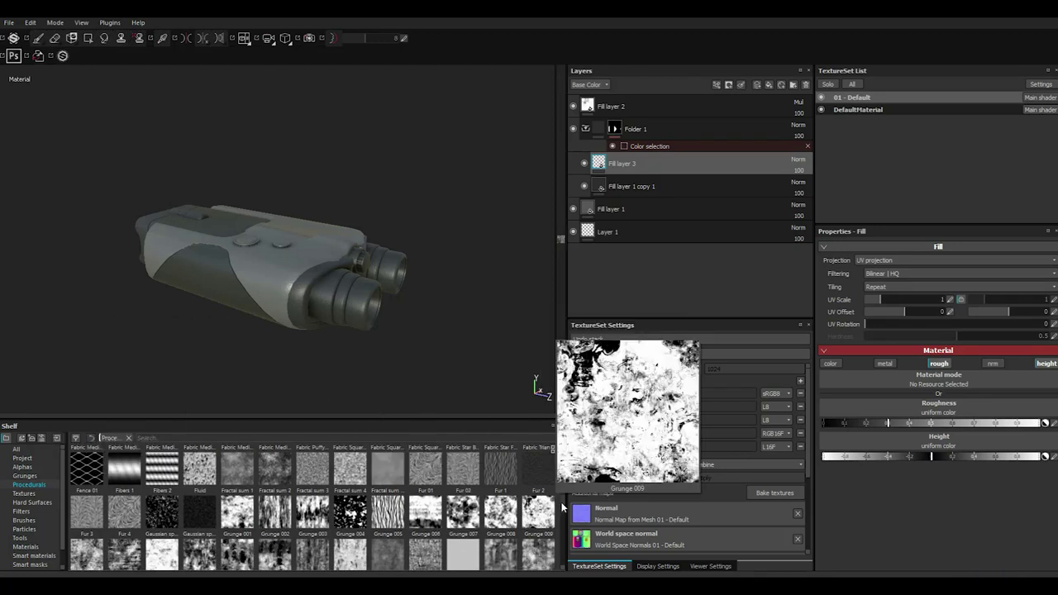
pyautogui.scroll(-1, 562, 514)
pyautogui.scroll(-2, 560, 525)
pyautogui.scroll(-2, 557, 537)
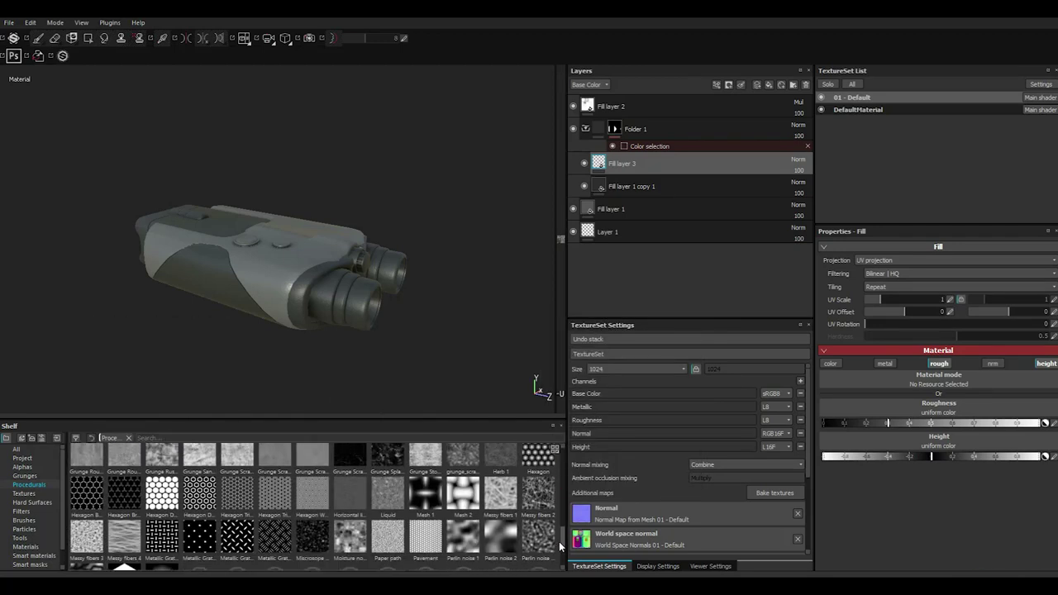
# Try Metallic Grate Simple as the fill's height, raising its tiling and UV scale to 4.75
pyautogui.click(237, 525)
pyautogui.moveTo(886, 425); pyautogui.dragTo(886, 456)
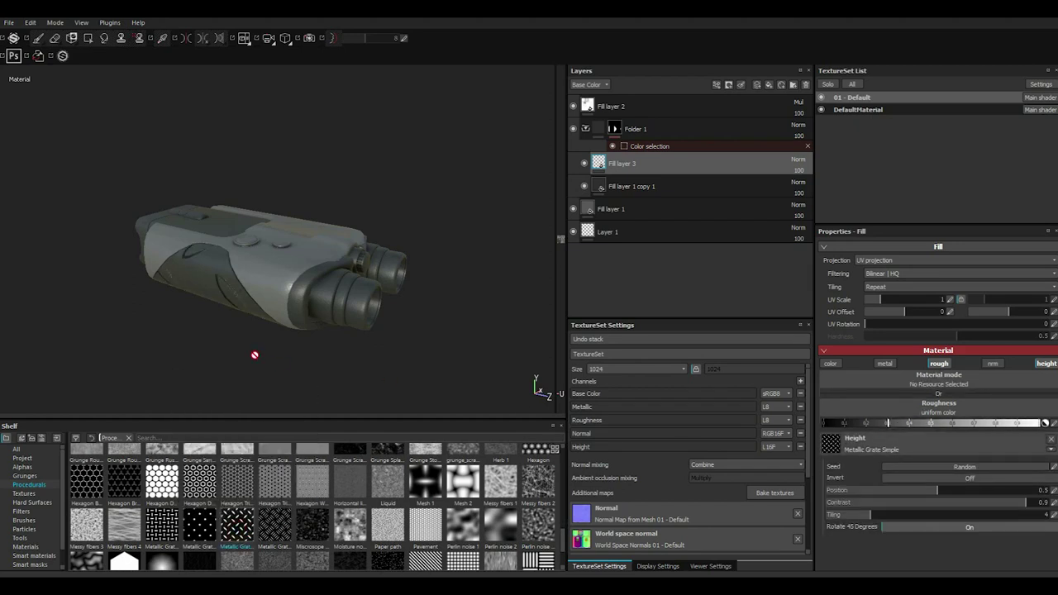
pyautogui.keyDown('alt'); pyautogui.moveTo(209, 303); pyautogui.dragTo(316, 279); pyautogui.keyUp('alt')
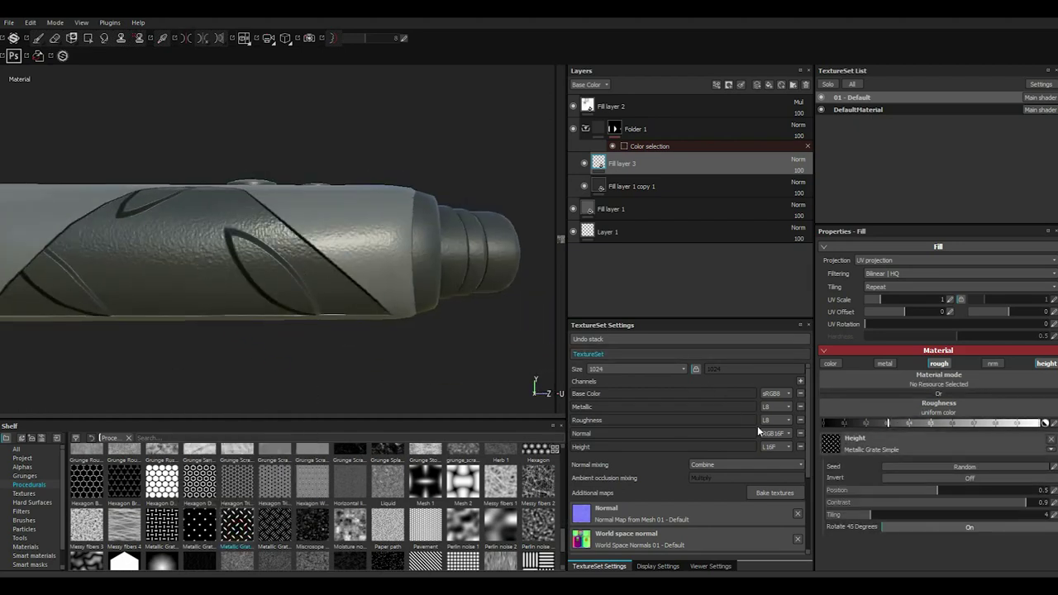
pyautogui.moveTo(937, 516); pyautogui.dragTo(1050, 513)
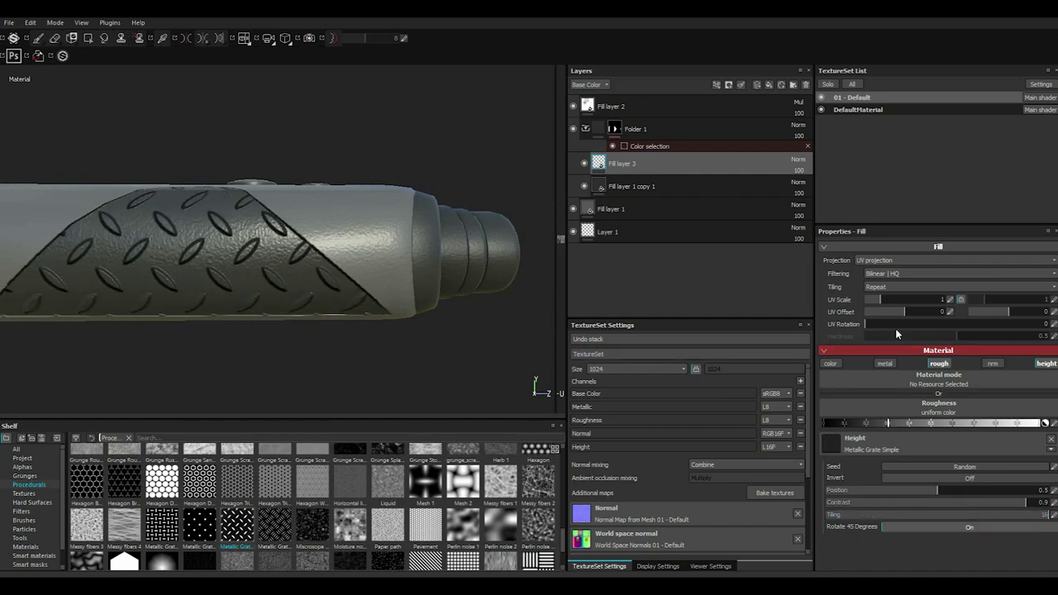
pyautogui.moveTo(886, 300); pyautogui.dragTo(890, 299)
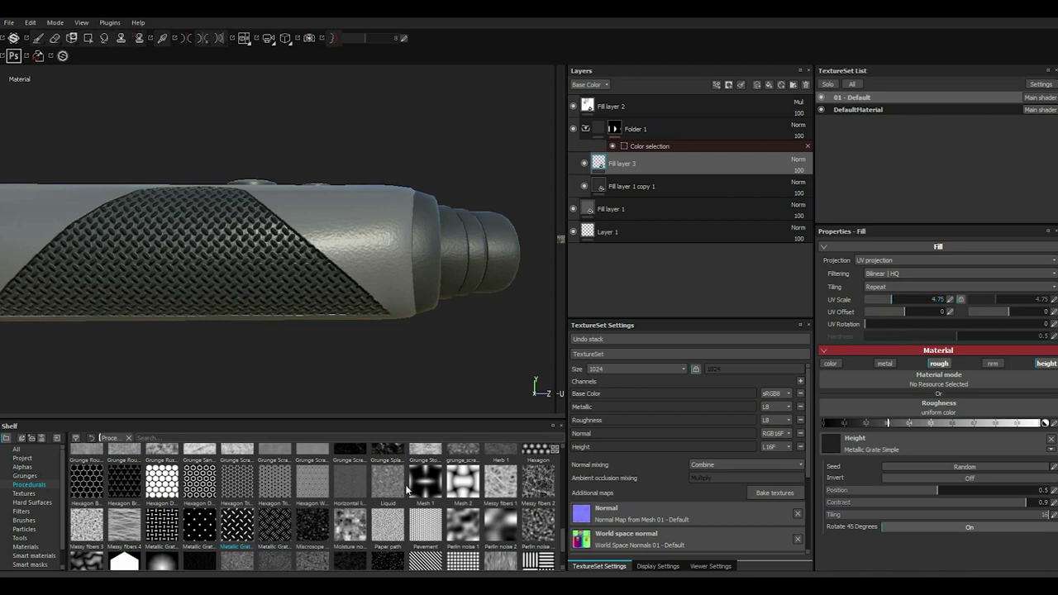
# Replace the height pattern with Hexagon Triangle at Tile 3 with a lower UV scale
pyautogui.moveTo(244, 491); pyautogui.dragTo(905, 506)
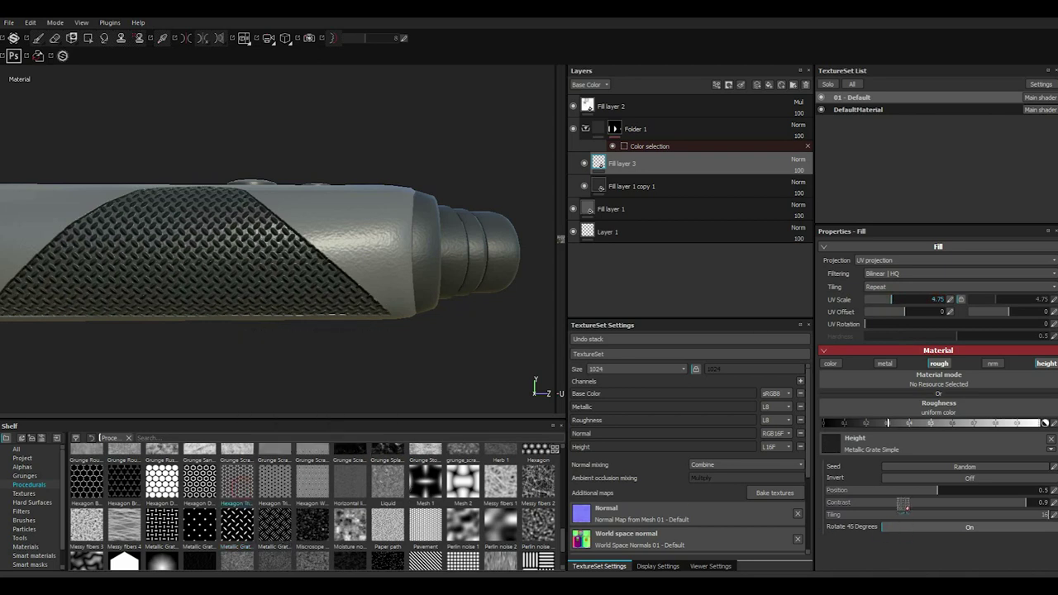
pyautogui.moveTo(848, 431); pyautogui.dragTo(849, 438)
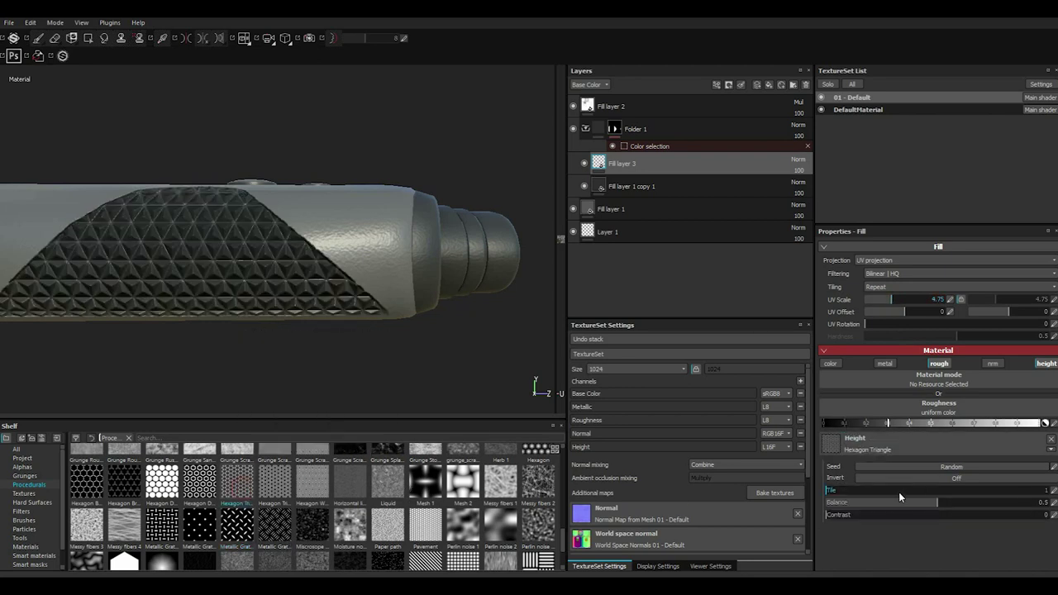
pyautogui.click(853, 489)
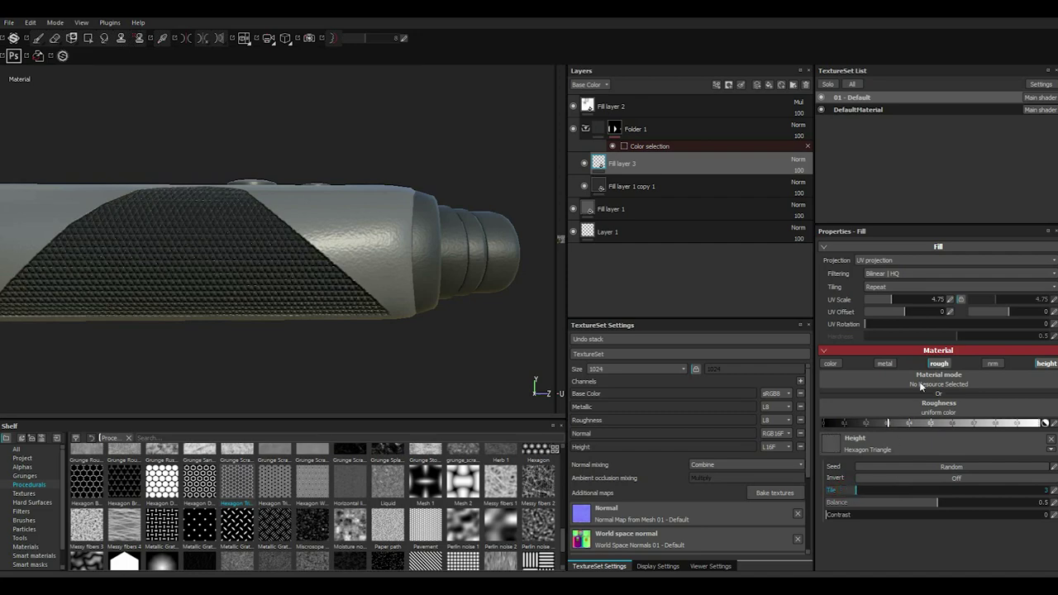
pyautogui.moveTo(887, 293); pyautogui.dragTo(889, 298)
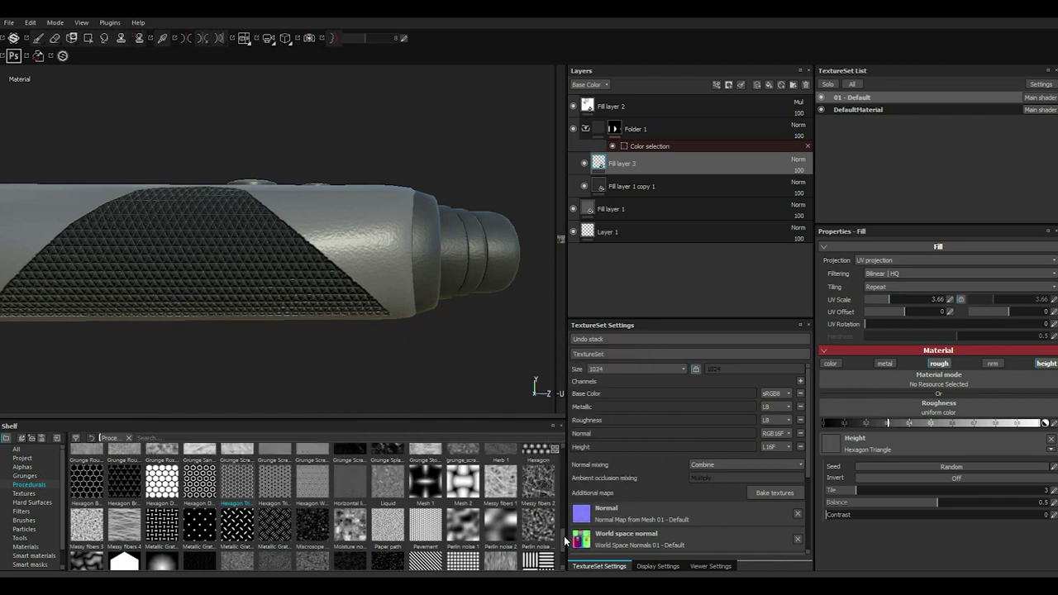
pyautogui.scroll(-1, 563, 543)
pyautogui.scroll(-1, 563, 543)
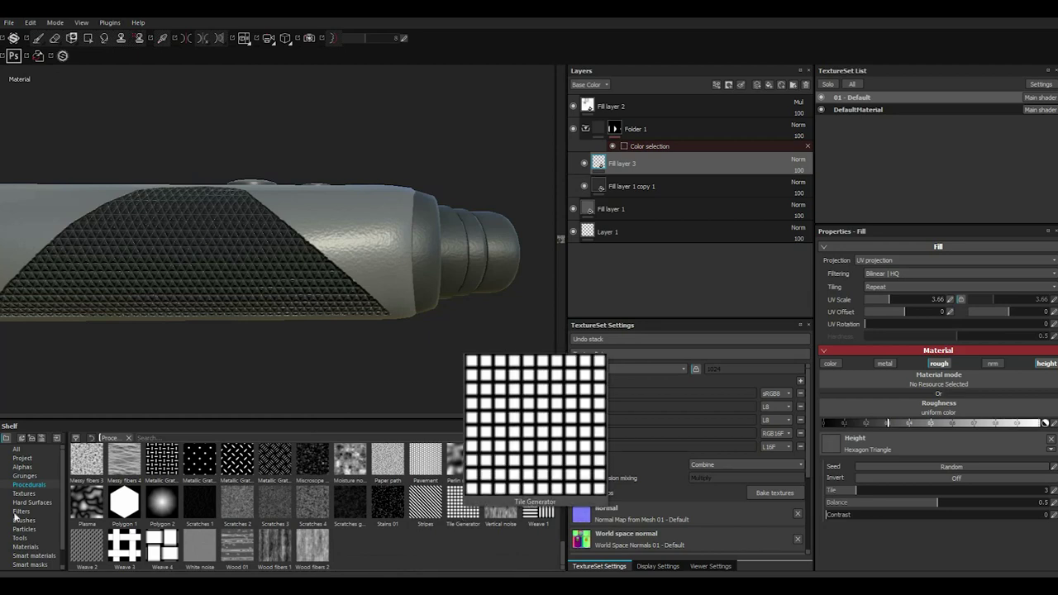
# Raise the Hexagon Triangle tiling to 8, checking the grip up close
pyautogui.moveTo(77, 549)
pyautogui.mouseDown()
pyautogui.moveTo(280, 360)
pyautogui.moveTo(314, 347)
pyautogui.moveTo(273, 366)
pyautogui.mouseUp()
pyautogui.moveTo(888, 423); pyautogui.dragTo(928, 424)
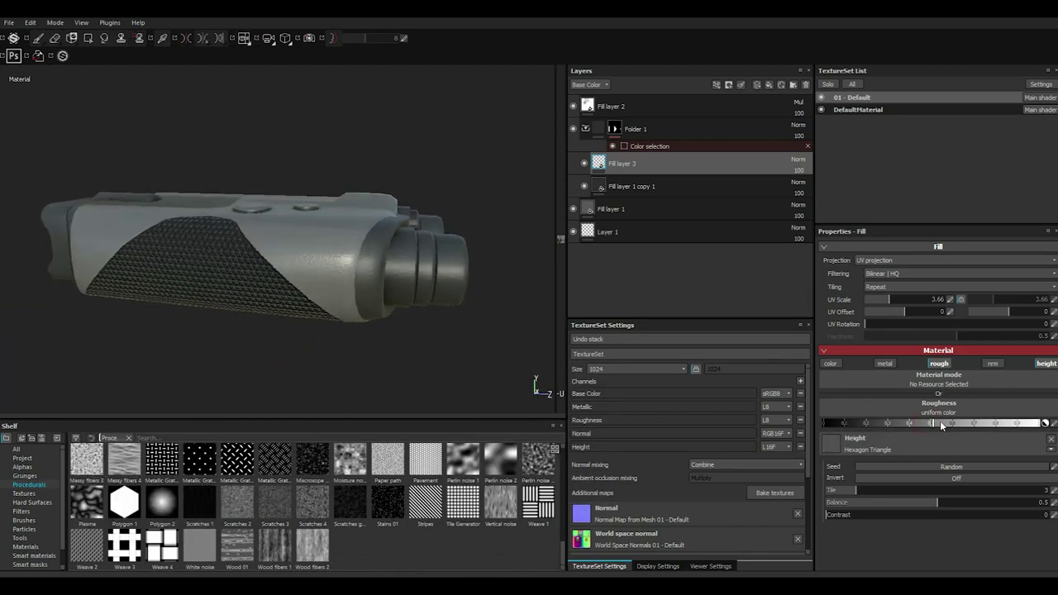
pyautogui.keyDown('alt'); pyautogui.moveTo(354, 320); pyautogui.dragTo(507, 298, button='right'); pyautogui.keyUp('alt')
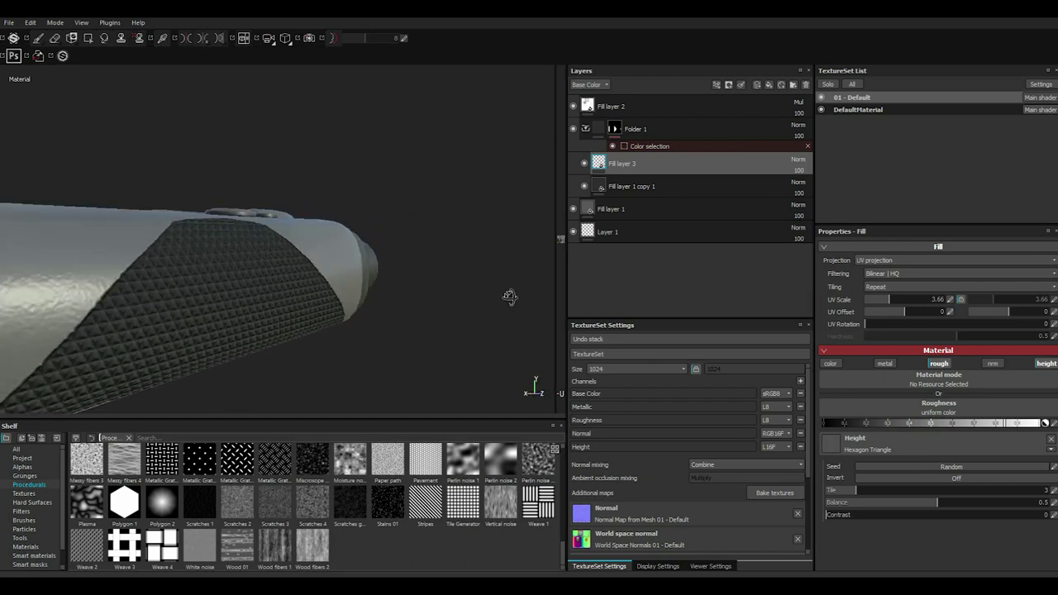
pyautogui.keyDown('alt'); pyautogui.moveTo(507, 298); pyautogui.dragTo(502, 288); pyautogui.keyUp('alt')
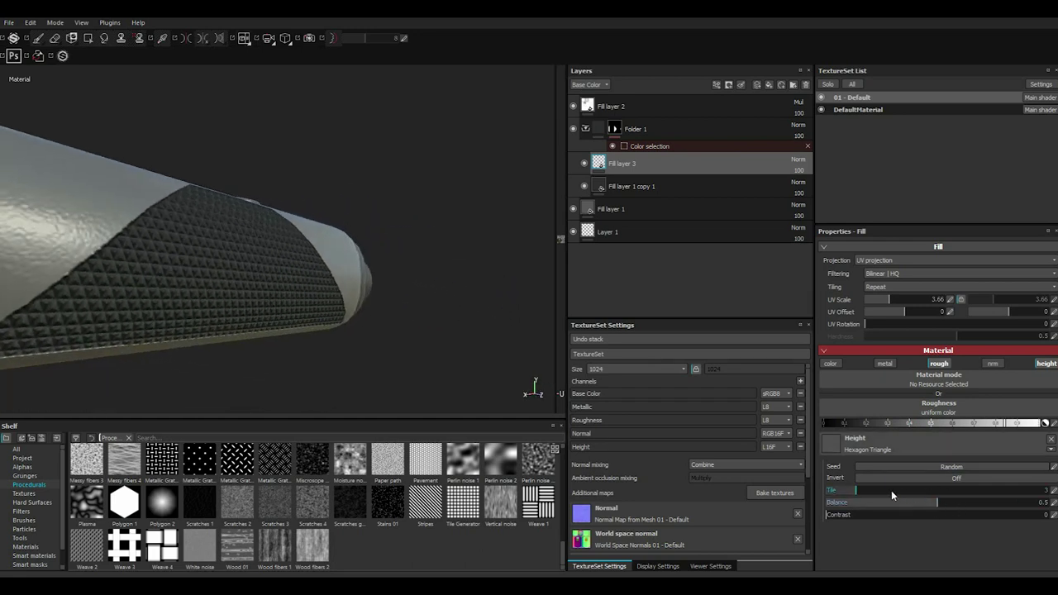
pyautogui.click(869, 492)
pyautogui.click(926, 491)
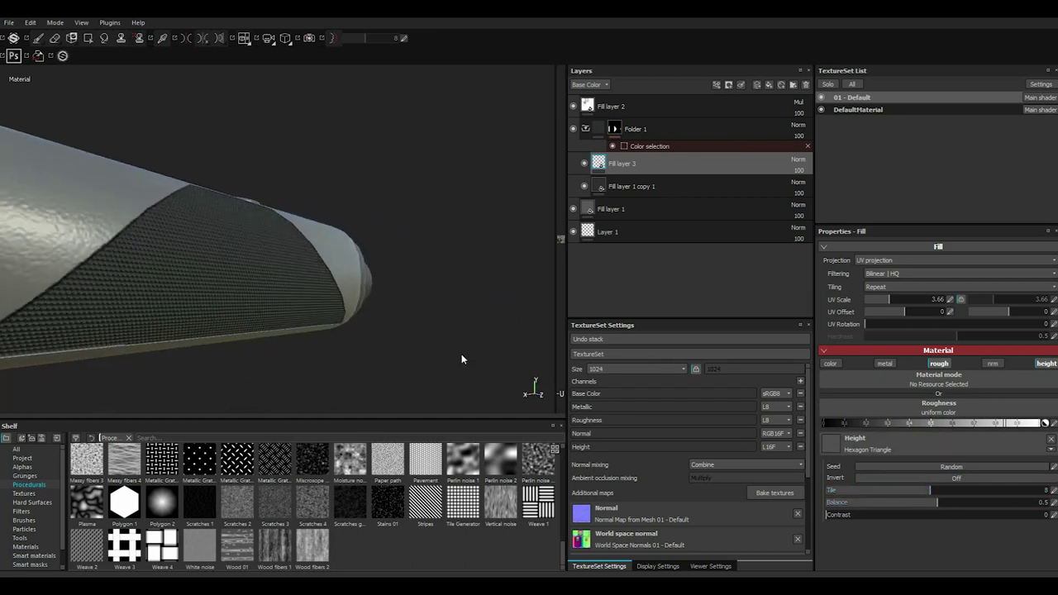
pyautogui.keyDown('alt'); pyautogui.moveTo(461, 354); pyautogui.dragTo(253, 319, button='right'); pyautogui.keyUp('alt')
pyautogui.moveTo(253, 318)
pyautogui.keyDown('alt'); pyautogui.mouseDown()
pyautogui.moveTo(276, 342)
pyautogui.moveTo(88, 375)
pyautogui.moveTo(324, 309)
pyautogui.moveTo(378, 350)
pyautogui.moveTo(343, 348)
pyautogui.moveTo(439, 359)
pyautogui.moveTo(323, 326)
pyautogui.moveTo(347, 300)
pyautogui.moveTo(362, 331)
pyautogui.mouseUp(); pyautogui.keyUp('alt')
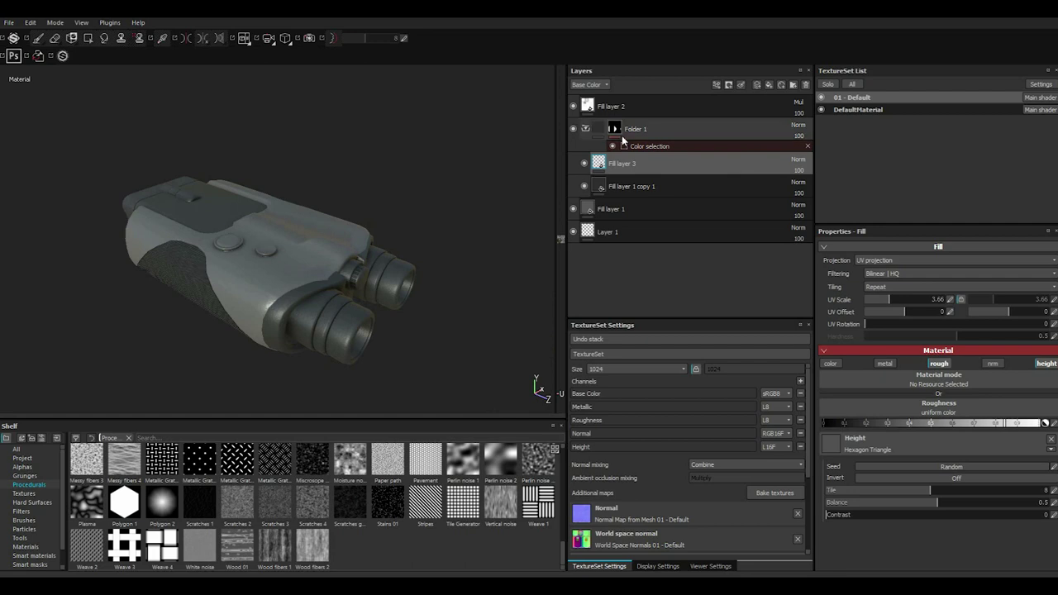
# Collapse Folder 1, add a fill layer above it, then delete the unwanted Fill layer 4
pyautogui.click(586, 130)
pyautogui.click(663, 129)
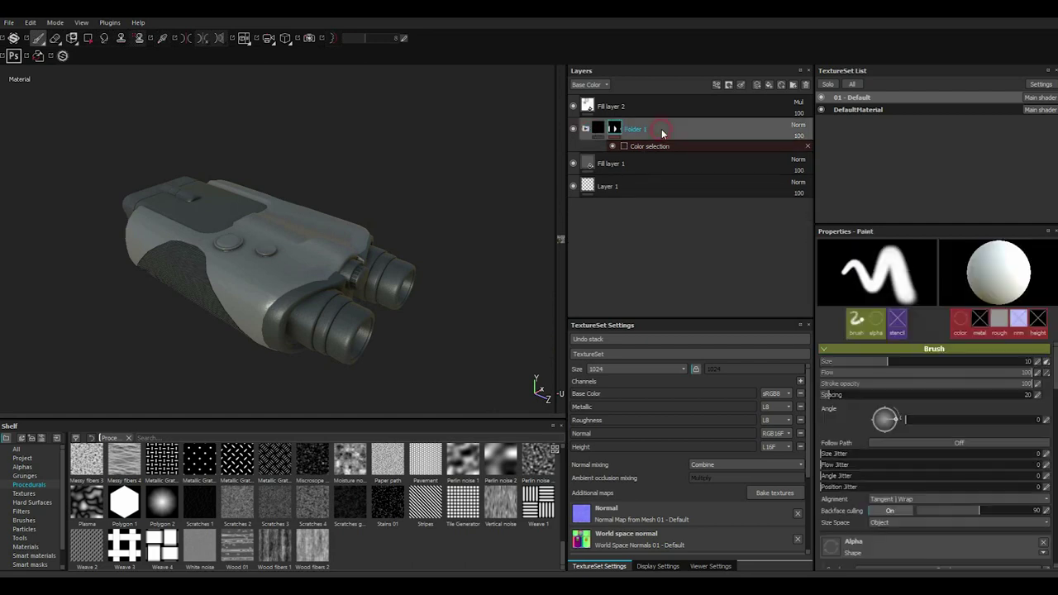
pyautogui.click(770, 85)
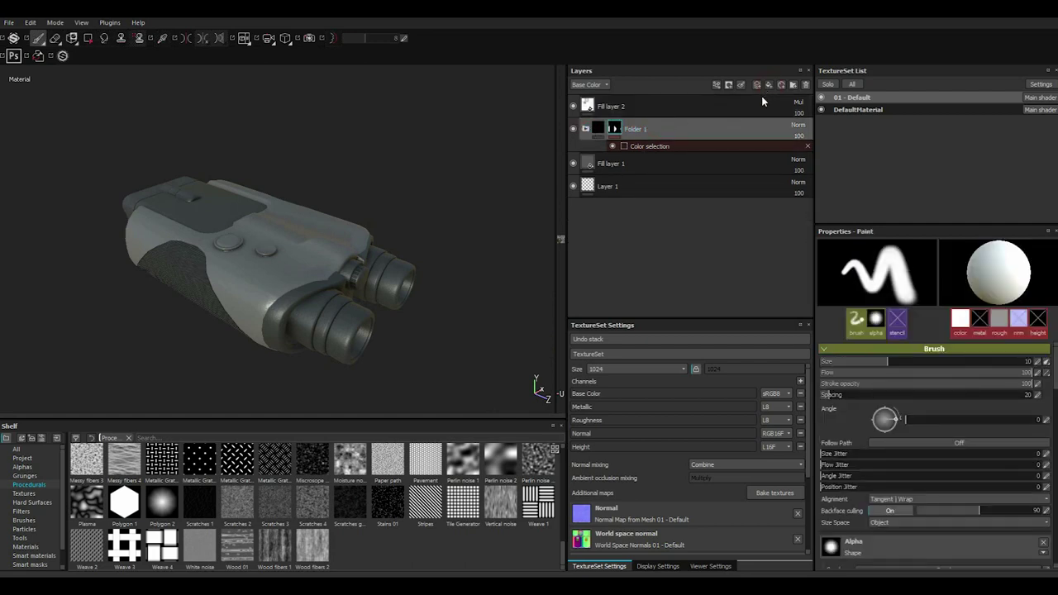
pyautogui.rightClick(637, 128)
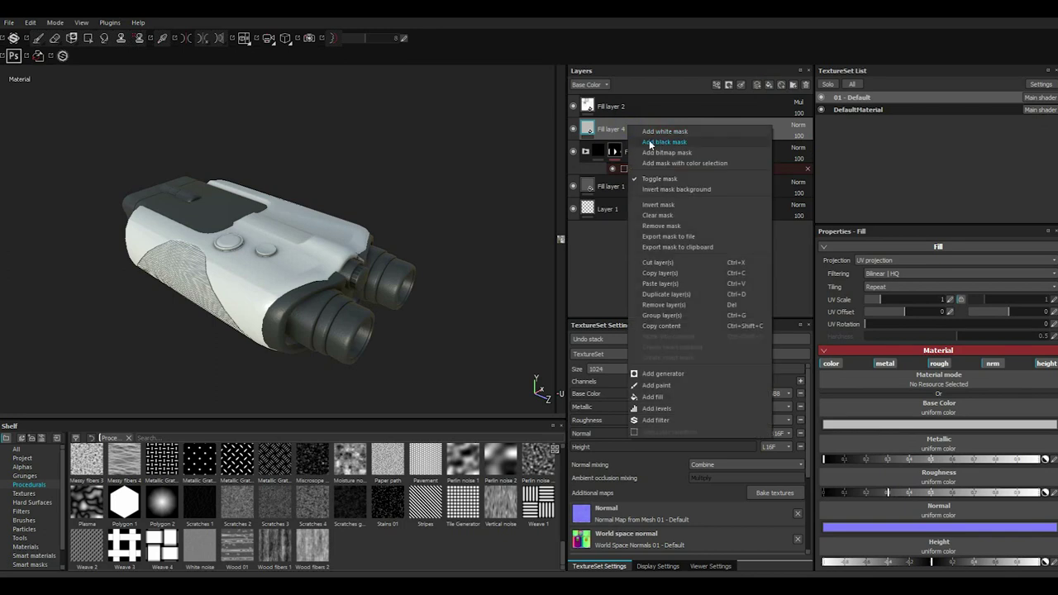
pyautogui.press('Escape')
pyautogui.press('Delete')
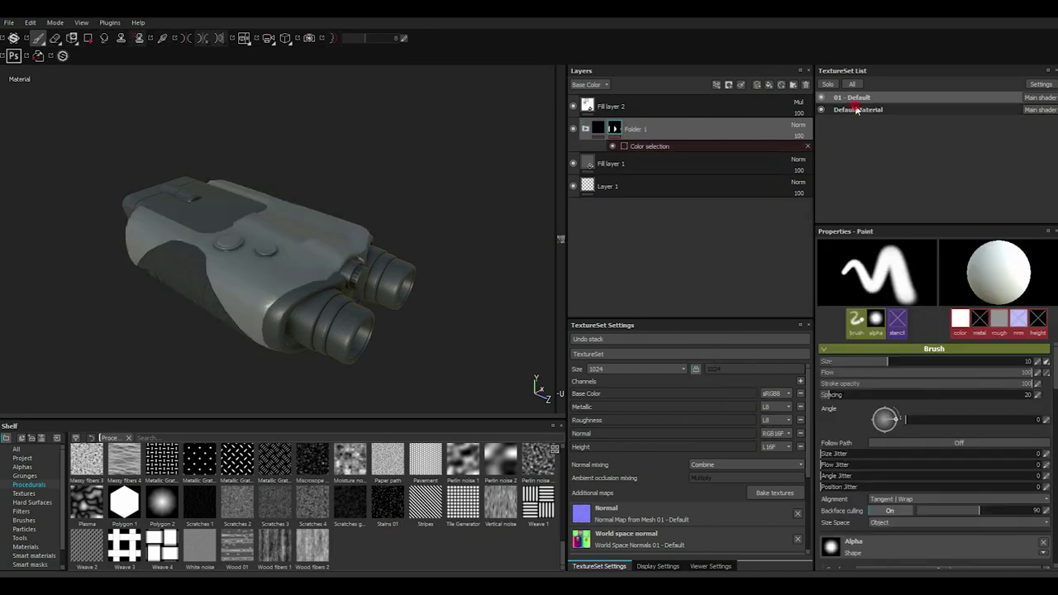
# In DefaultMaterial, give Fill layer 3 a black mask selecting the green eyepiece-ring ID colour
pyautogui.click(856, 119)
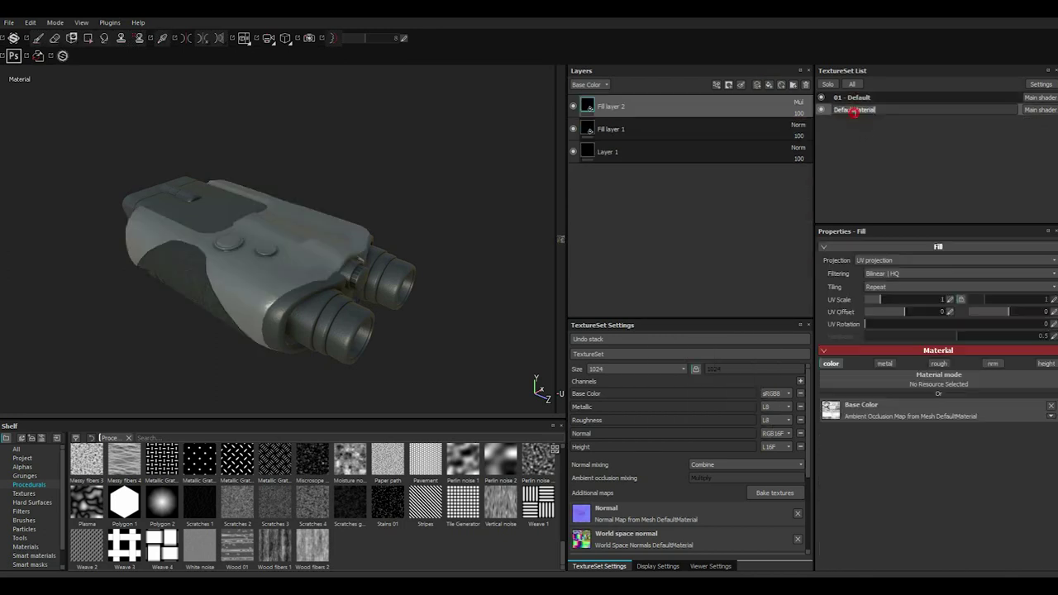
pyautogui.click(654, 130)
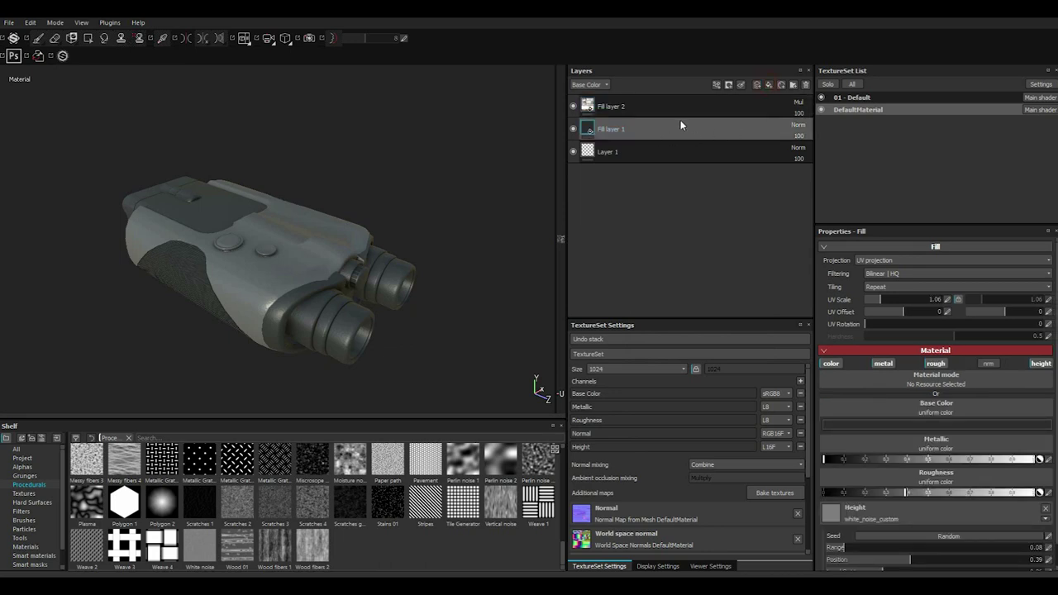
pyautogui.rightClick(651, 124)
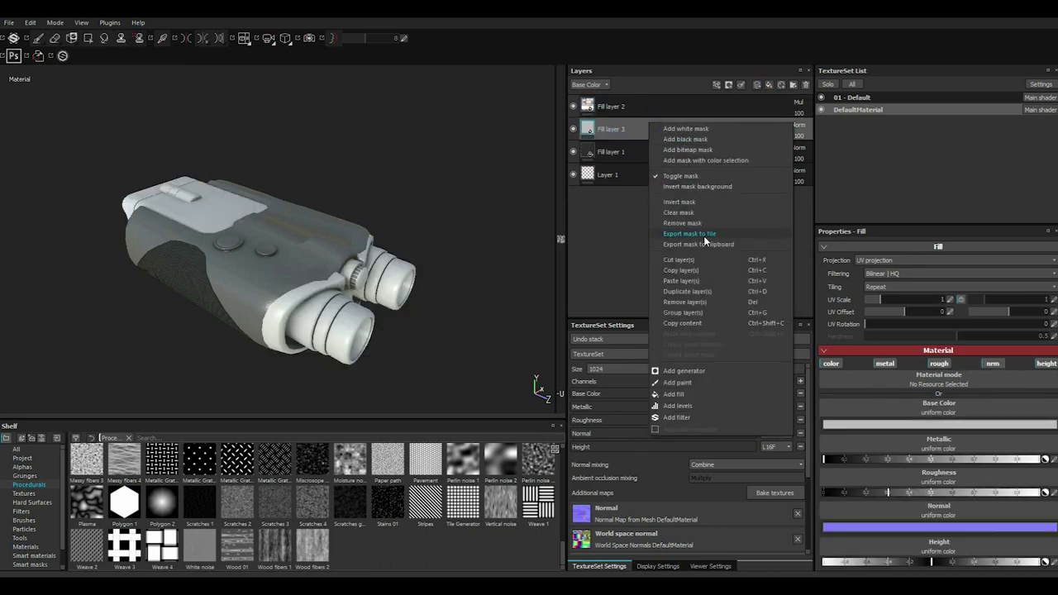
pyautogui.click(684, 139)
pyautogui.click(716, 85)
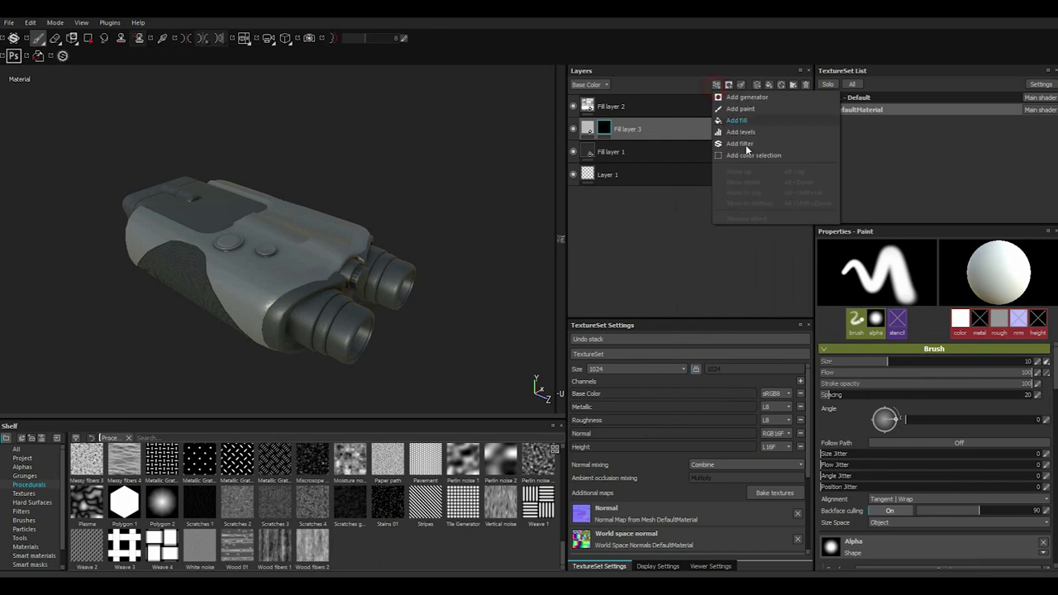
pyautogui.click(744, 155)
pyautogui.click(1033, 333)
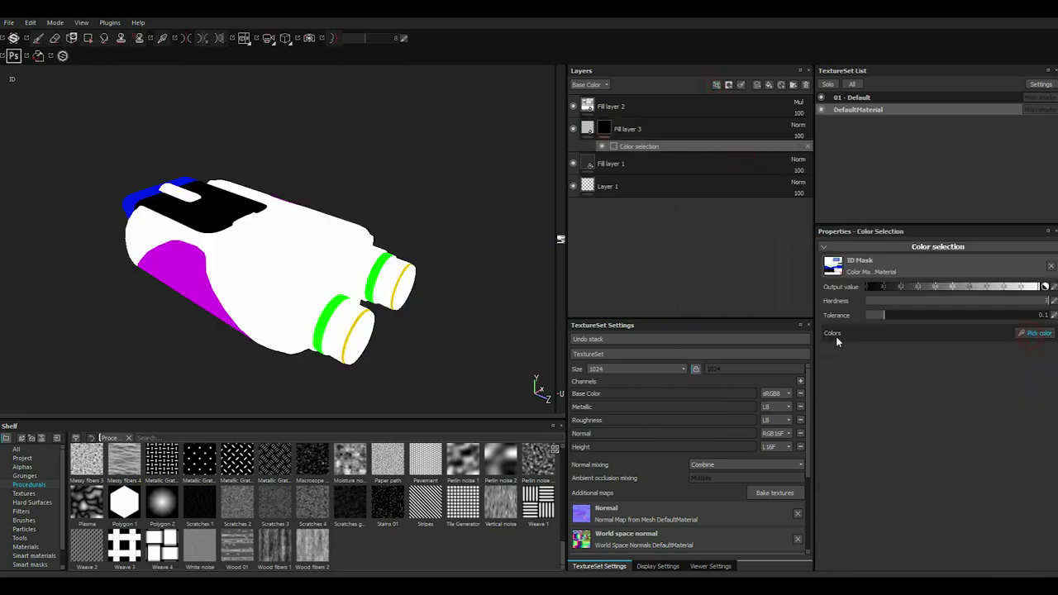
pyautogui.click(326, 313)
# Turn off the normal channel on Fill layer 3
pyautogui.scroll(1, 320, 318)
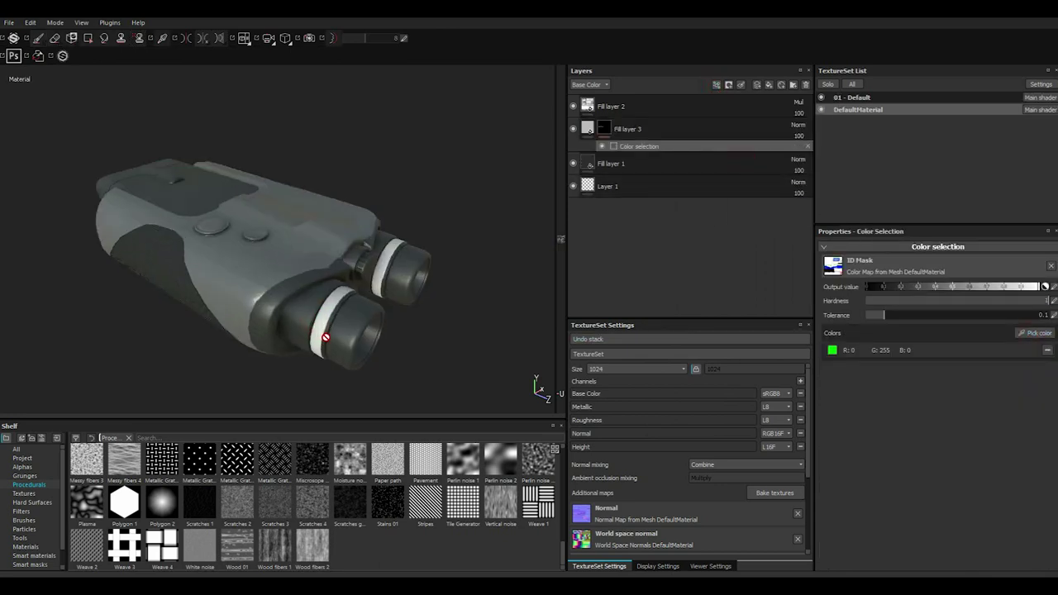
pyautogui.scroll(3, 321, 320)
pyautogui.scroll(2, 322, 323)
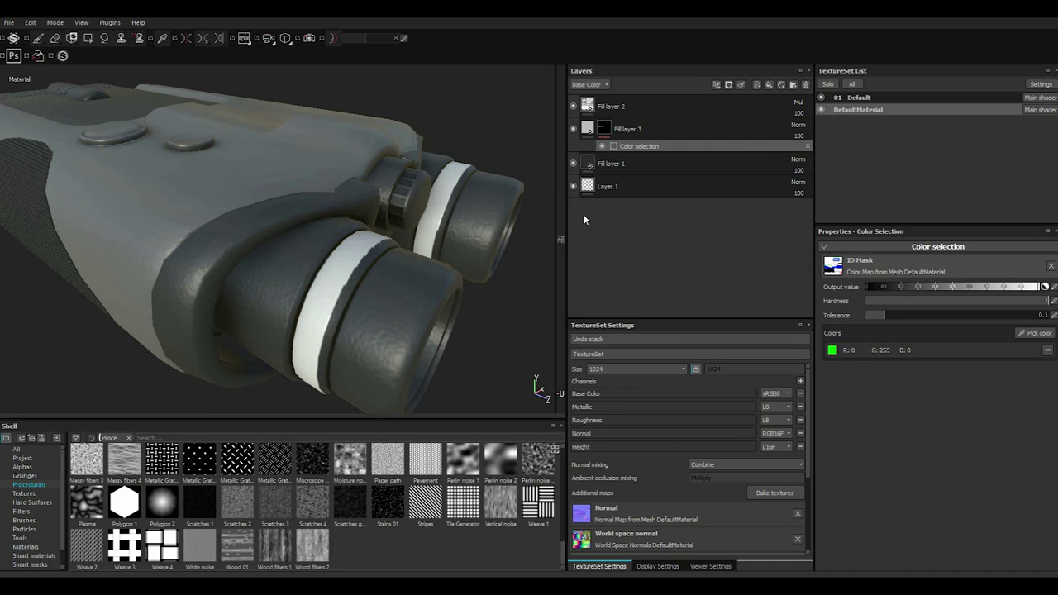
pyautogui.click(590, 130)
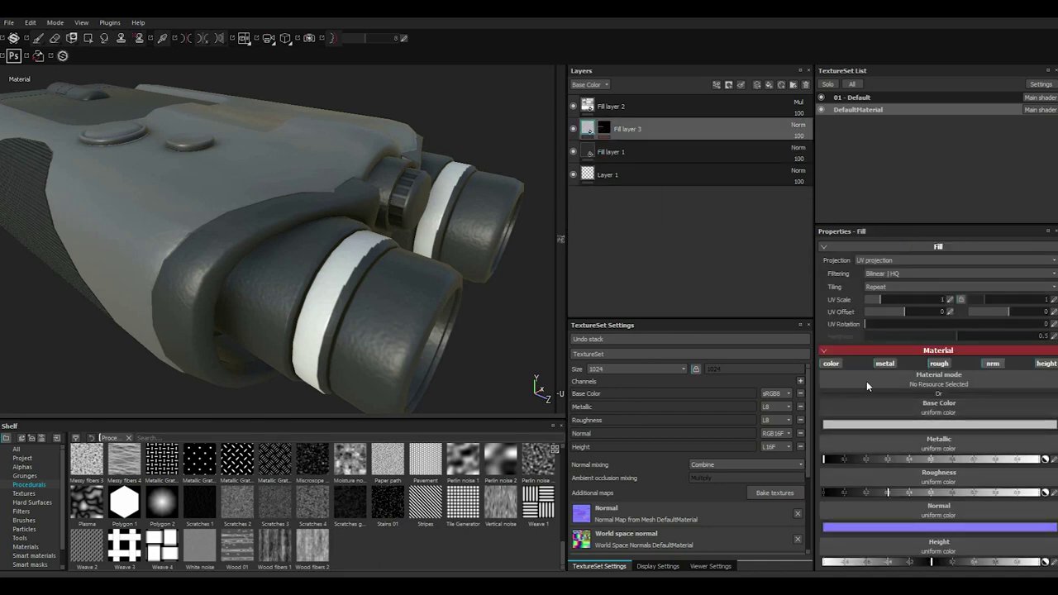
pyautogui.click(993, 364)
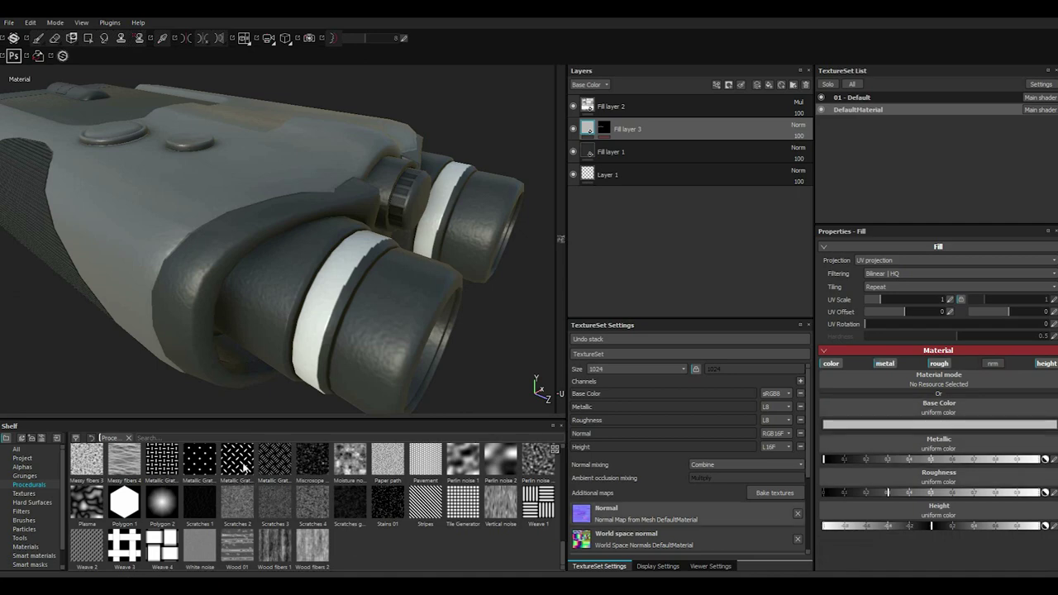
# Use Hexagon Triangle as the rings' height at Tile 13 and UV scale 2.23
pyautogui.scroll(3, 244, 467)
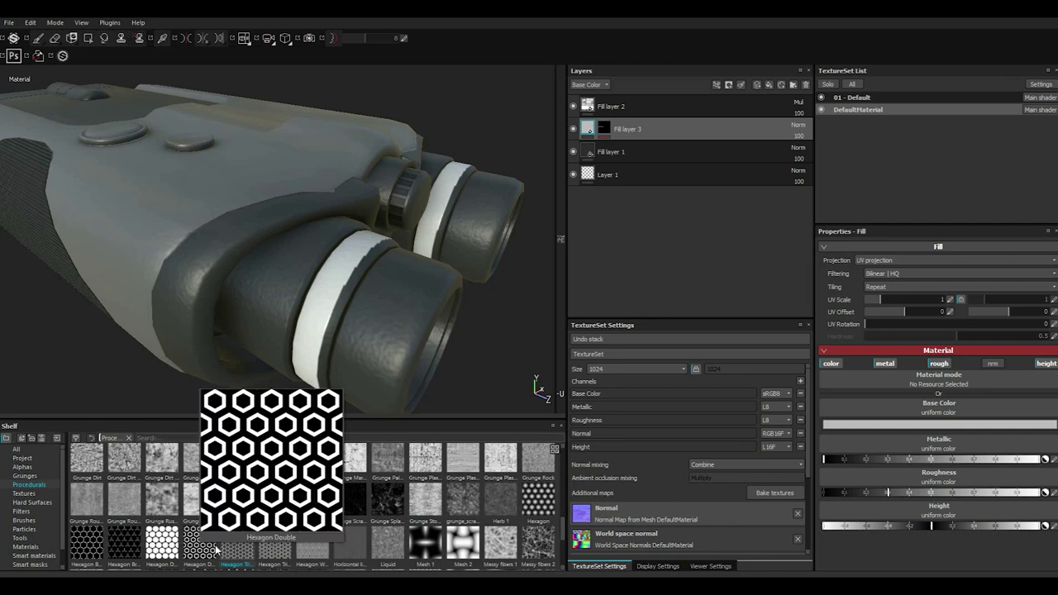
pyautogui.moveTo(229, 547); pyautogui.dragTo(228, 550)
pyautogui.moveTo(932, 494)
pyautogui.mouseDown()
pyautogui.moveTo(932, 508)
pyautogui.moveTo(999, 536)
pyautogui.mouseUp()
pyautogui.click(913, 537)
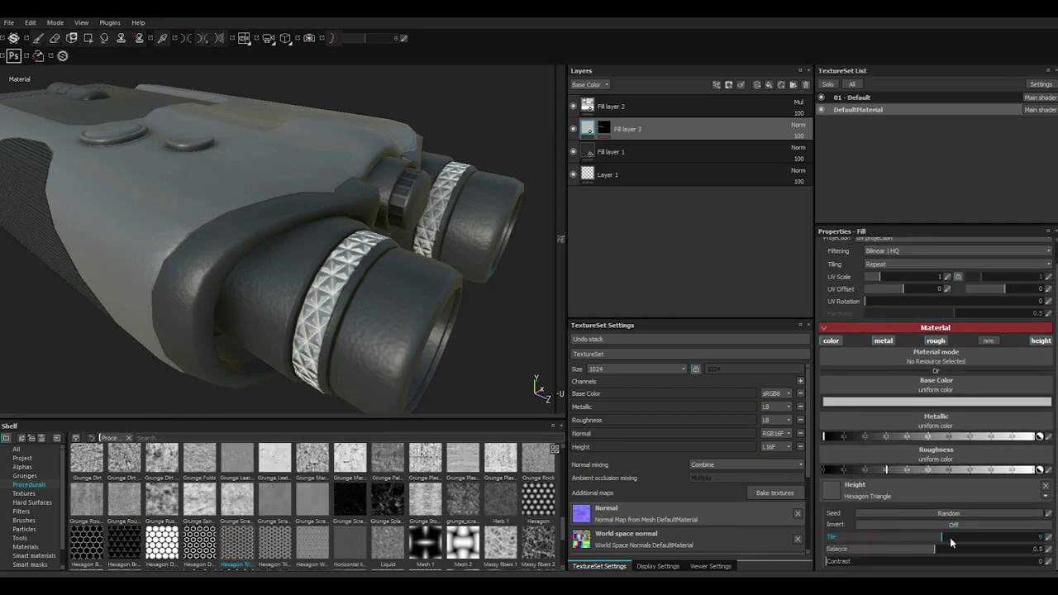
pyautogui.moveTo(883, 277); pyautogui.dragTo(885, 277)
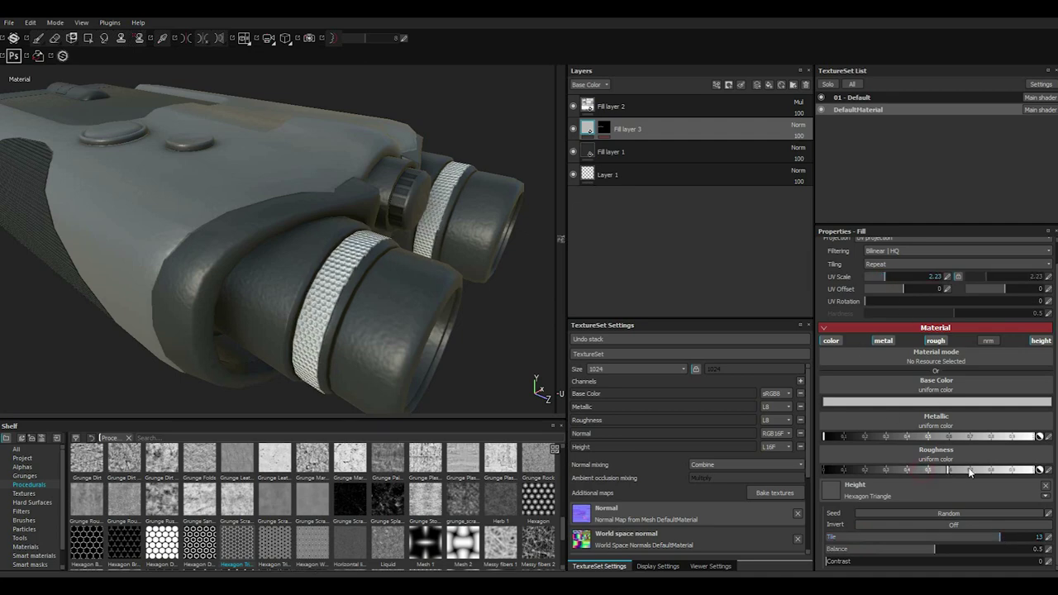
# Set the rings' base colour to near-black and inspect both eyepieces
pyautogui.click(843, 402)
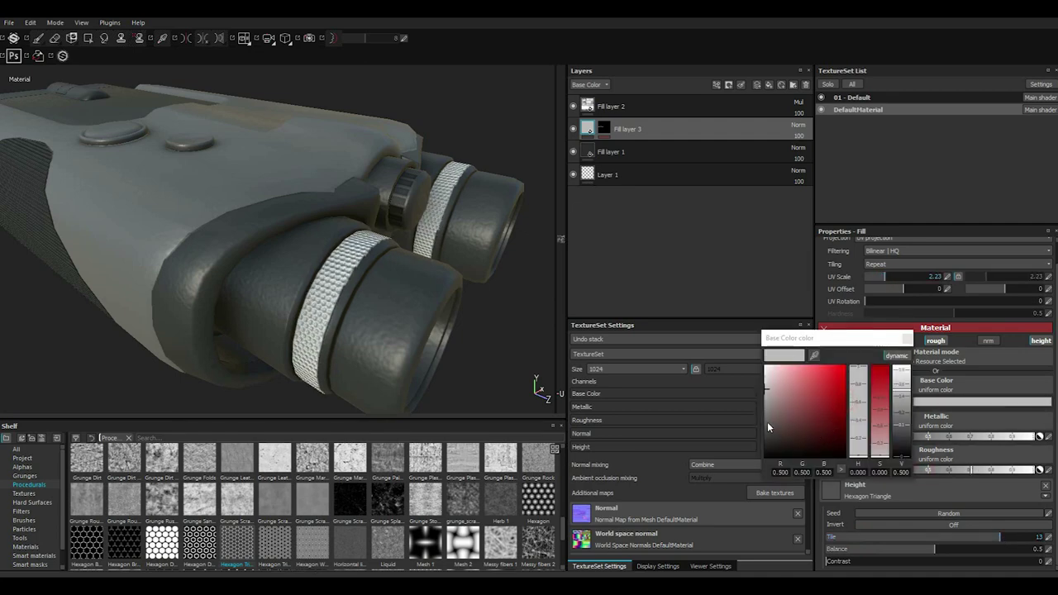
pyautogui.click(767, 426)
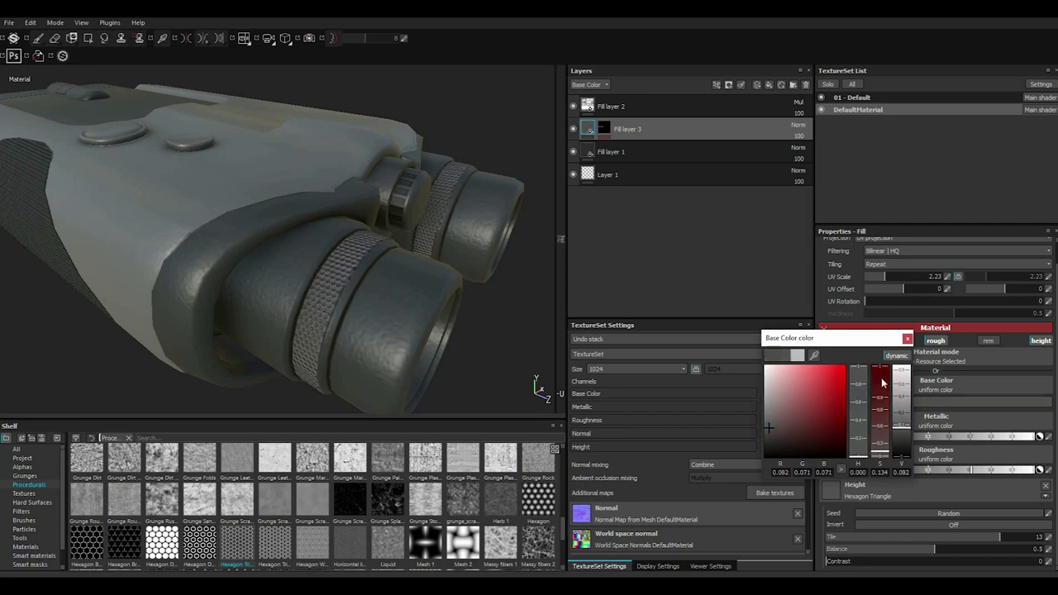
pyautogui.click(907, 338)
pyautogui.scroll(-2, 371, 323)
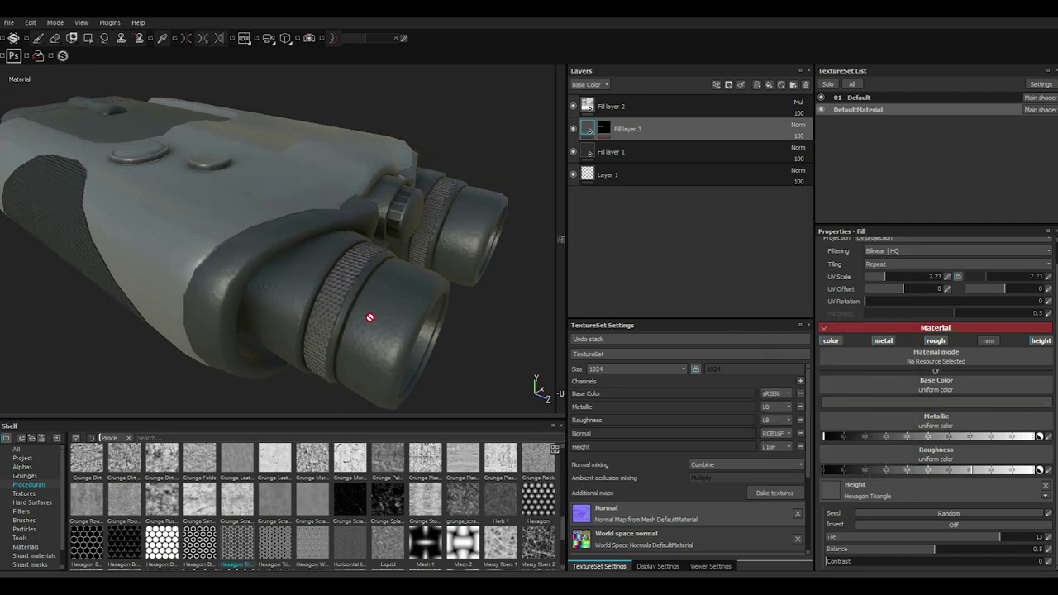
pyautogui.scroll(-4, 371, 323)
pyautogui.moveTo(357, 343)
pyautogui.keyDown('alt'); pyautogui.mouseDown()
pyautogui.moveTo(366, 366)
pyautogui.moveTo(406, 338)
pyautogui.moveTo(375, 347)
pyautogui.mouseUp(); pyautogui.keyUp('alt')
pyautogui.moveTo(390, 302)
pyautogui.keyDown('alt'); pyautogui.mouseDown()
pyautogui.moveTo(347, 289)
pyautogui.moveTo(239, 295)
pyautogui.moveTo(269, 256)
pyautogui.moveTo(288, 263)
pyautogui.mouseUp(); pyautogui.keyUp('alt')
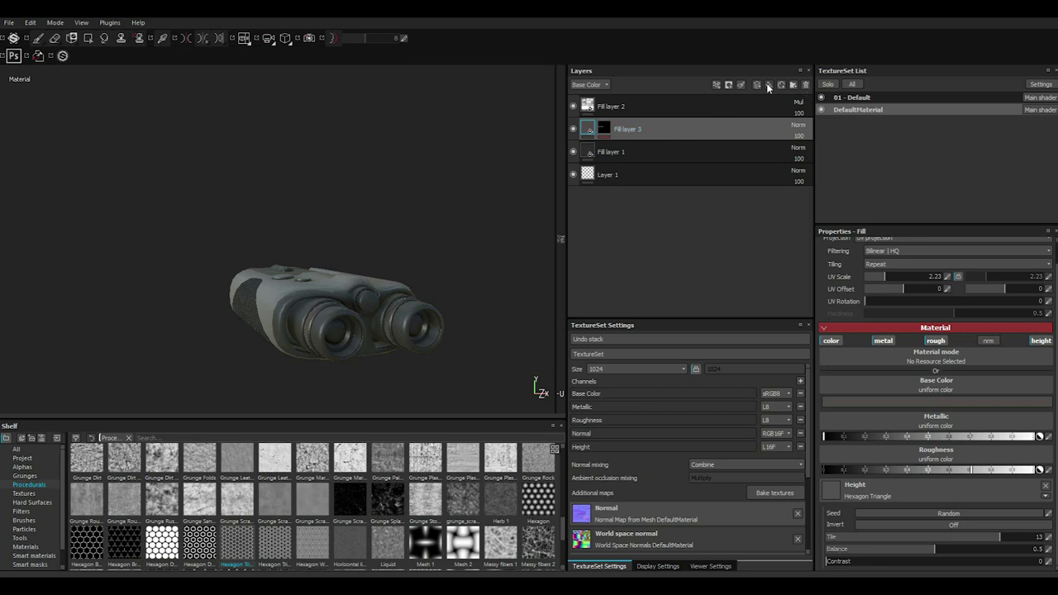
# Add Fill layer 4 masked by colour selection to the red lens ID colour
pyautogui.rightClick(655, 126)
pyautogui.click(665, 140)
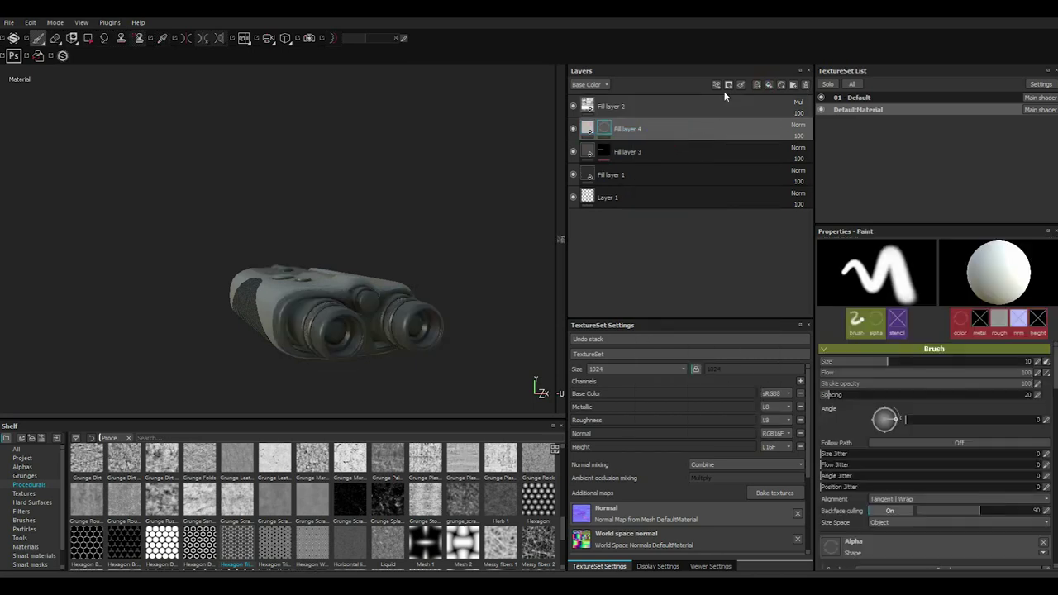
pyautogui.click(711, 86)
pyautogui.click(753, 151)
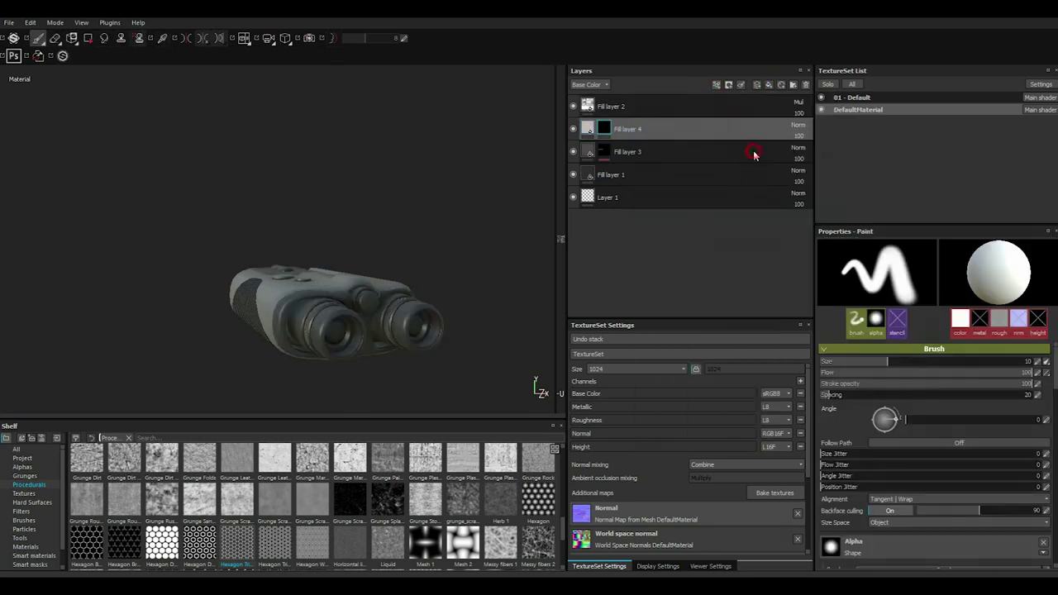
pyautogui.click(1023, 334)
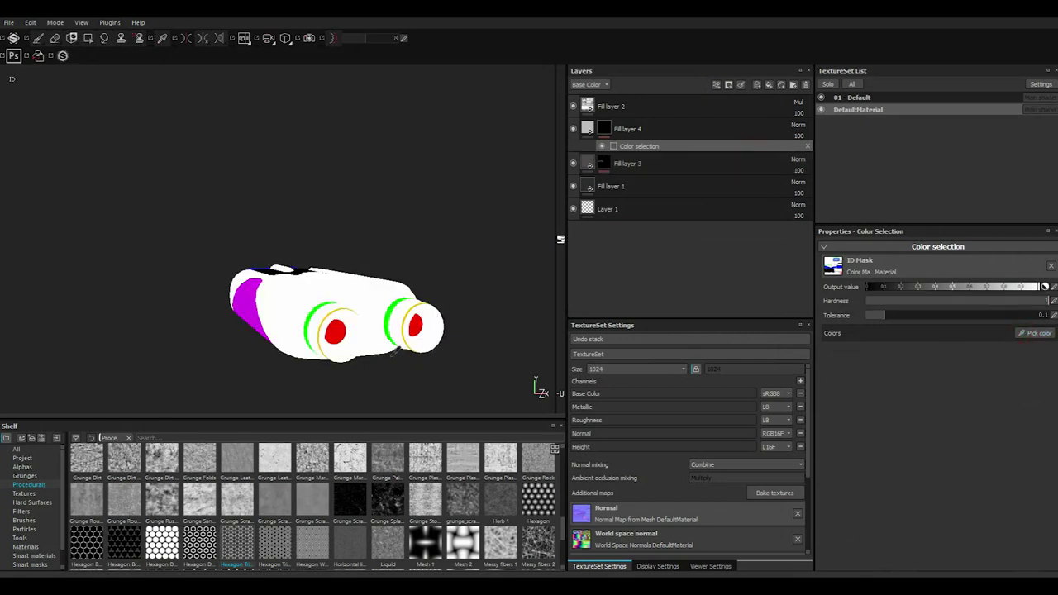
pyautogui.click(337, 329)
# Set Fill layer 4's roughness to 0 and its base colour to dark magenta
pyautogui.scroll(5, 337, 328)
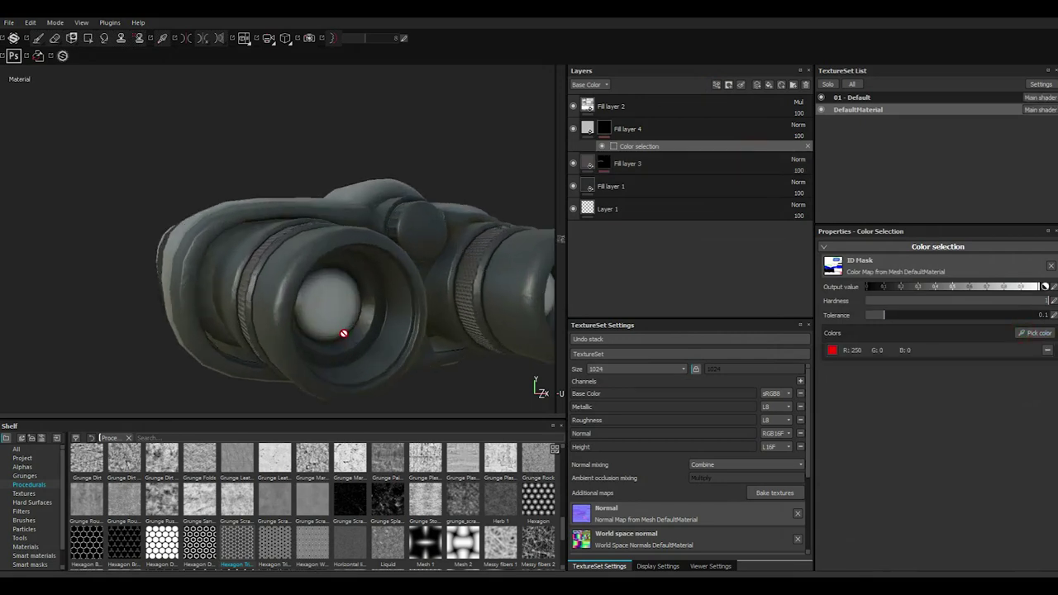
pyautogui.click(588, 129)
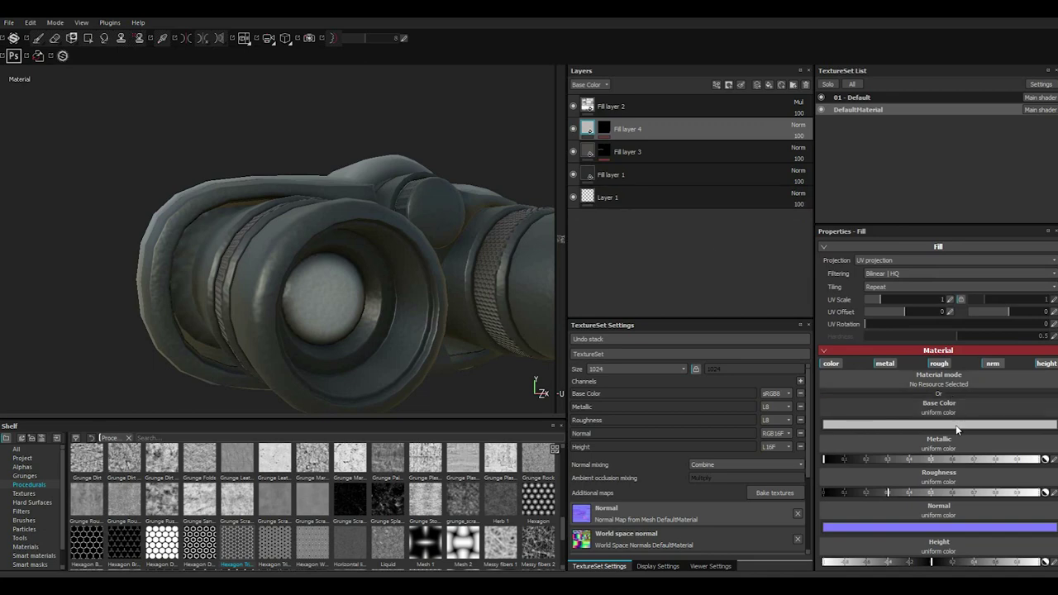
pyautogui.moveTo(843, 492); pyautogui.dragTo(809, 492)
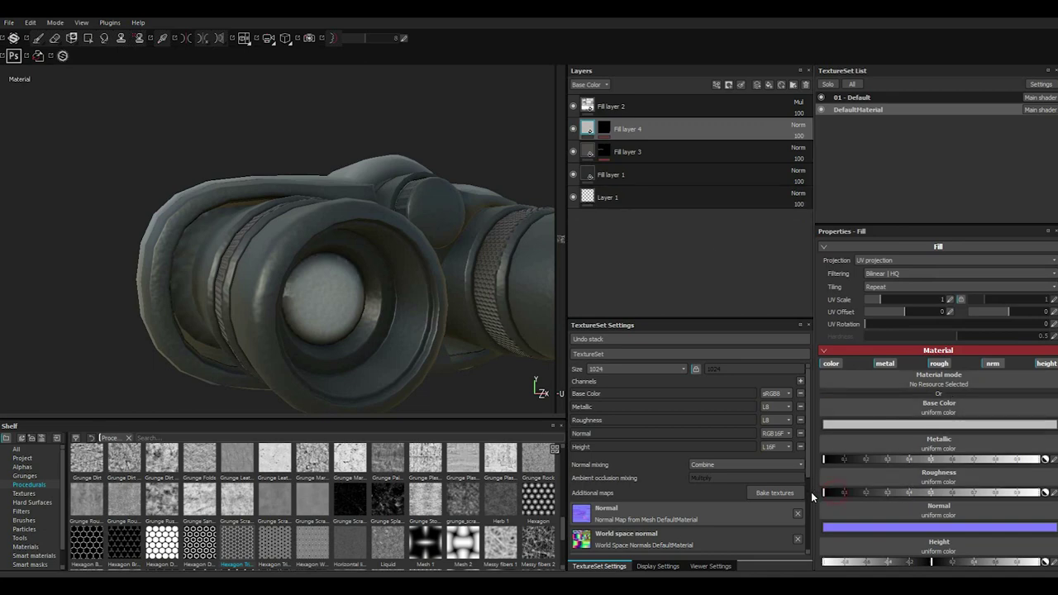
pyautogui.click(862, 424)
pyautogui.moveTo(876, 427); pyautogui.dragTo(876, 402)
pyautogui.click(843, 446)
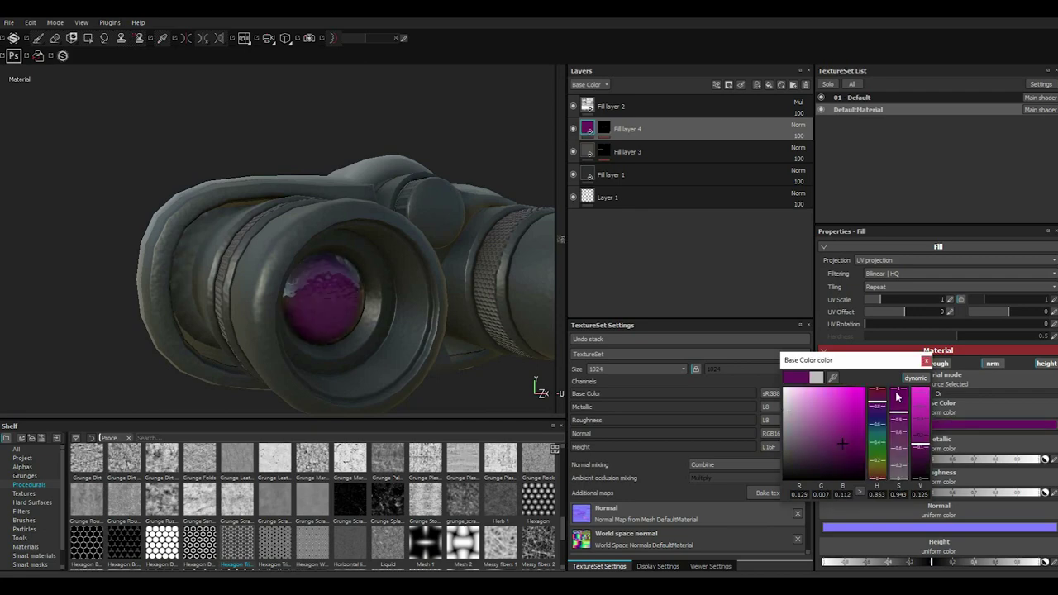
pyautogui.click(925, 362)
# Give Fill layer 1 a black mask with a color selection picking the white ID colour
pyautogui.click(633, 174)
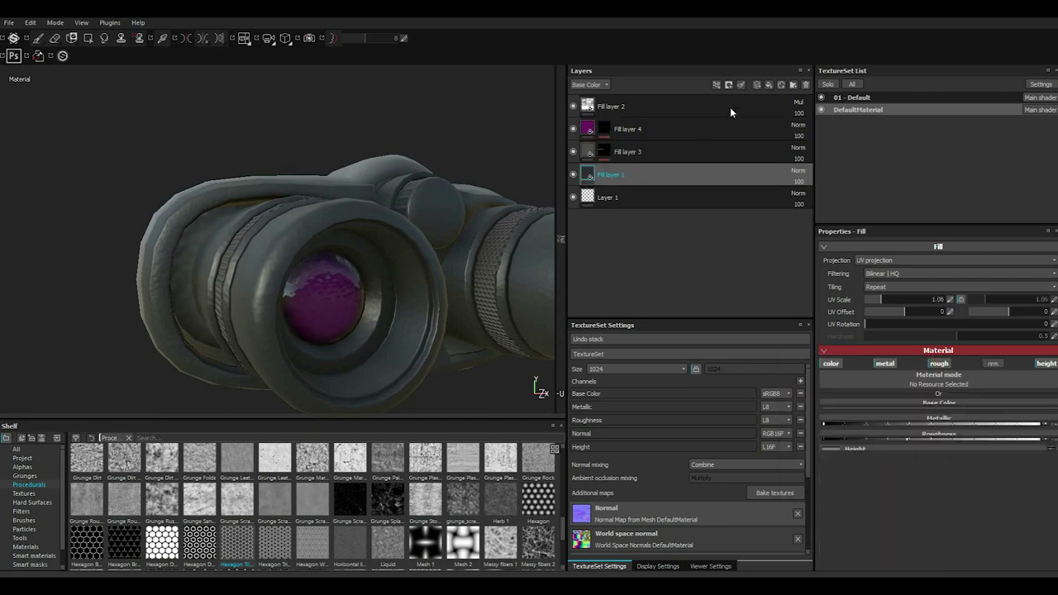
pyautogui.click(716, 86)
pyautogui.rightClick(646, 175)
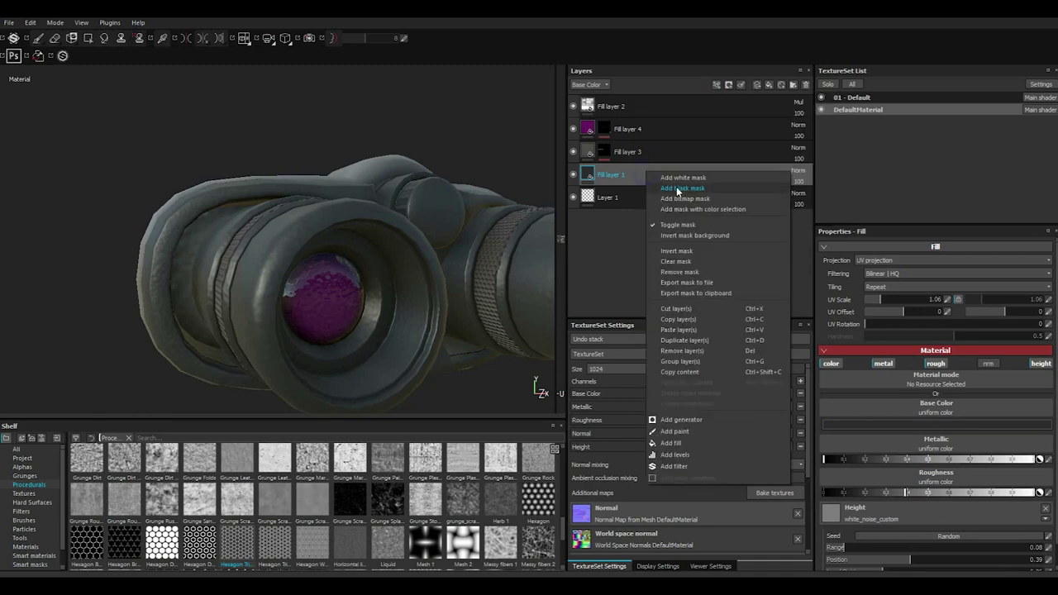
pyautogui.click(660, 183)
pyautogui.click(715, 86)
pyautogui.click(754, 155)
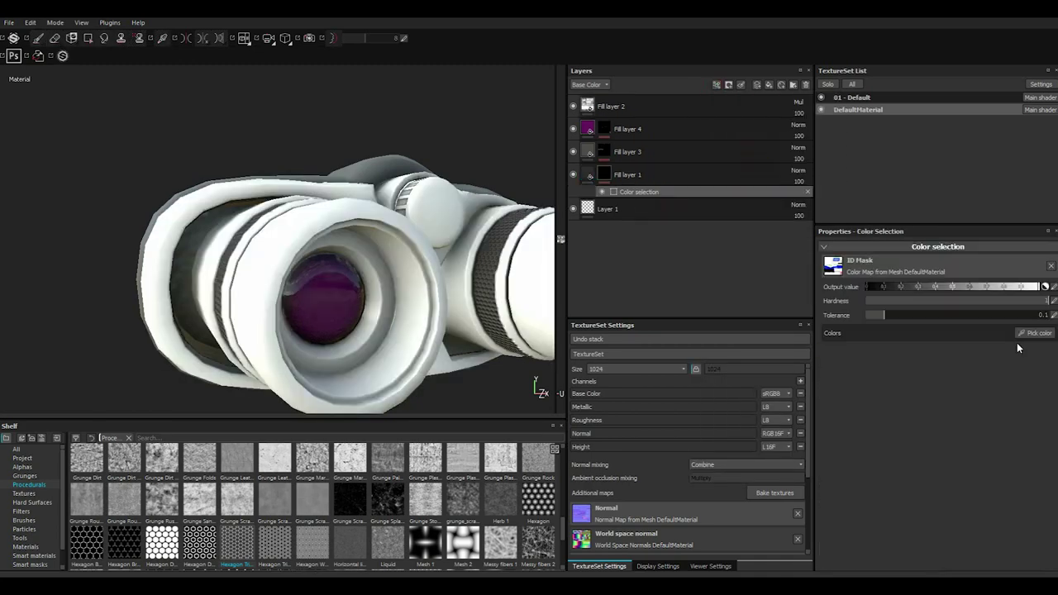
pyautogui.click(1034, 334)
pyautogui.click(343, 383)
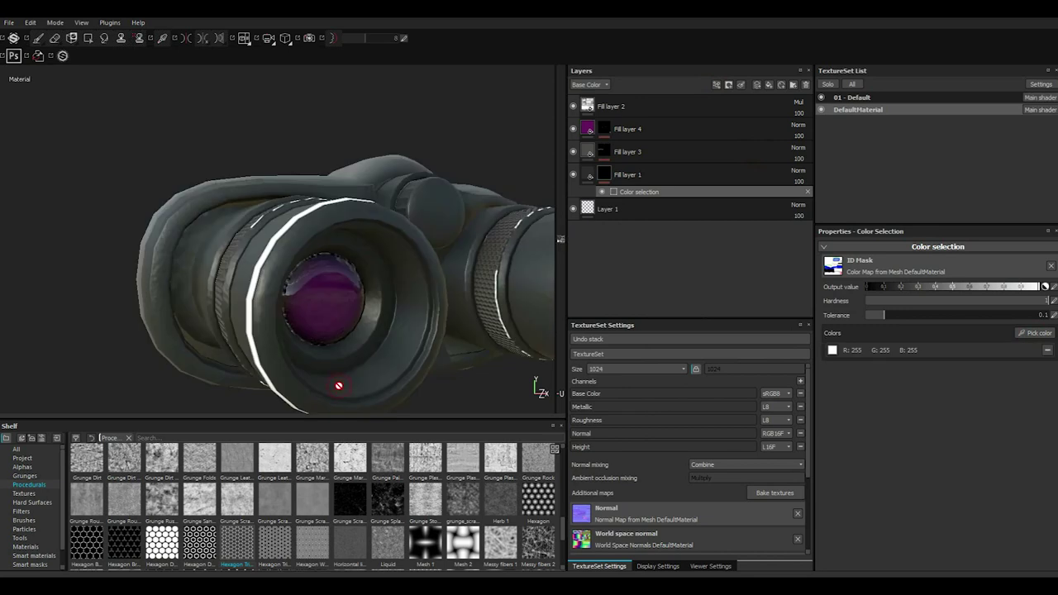
pyautogui.keyDown('alt'); pyautogui.moveTo(380, 350); pyautogui.dragTo(309, 353); pyautogui.keyUp('alt')
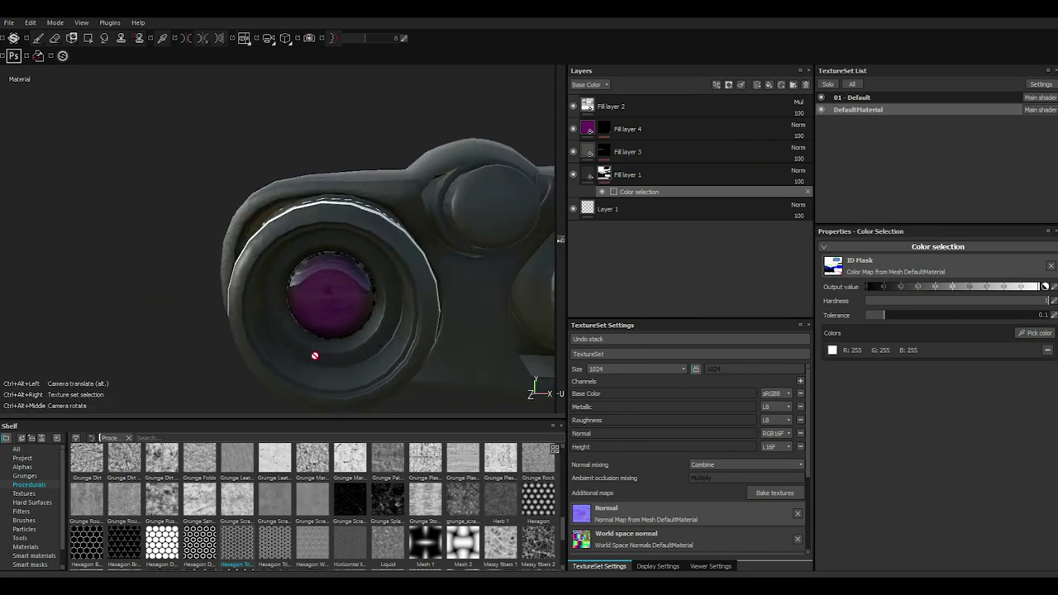
# Make the Fill layer 4 lens non-metallic with a near-black purple base colour (0.062, 0.004, 0.055)
pyautogui.click(589, 129)
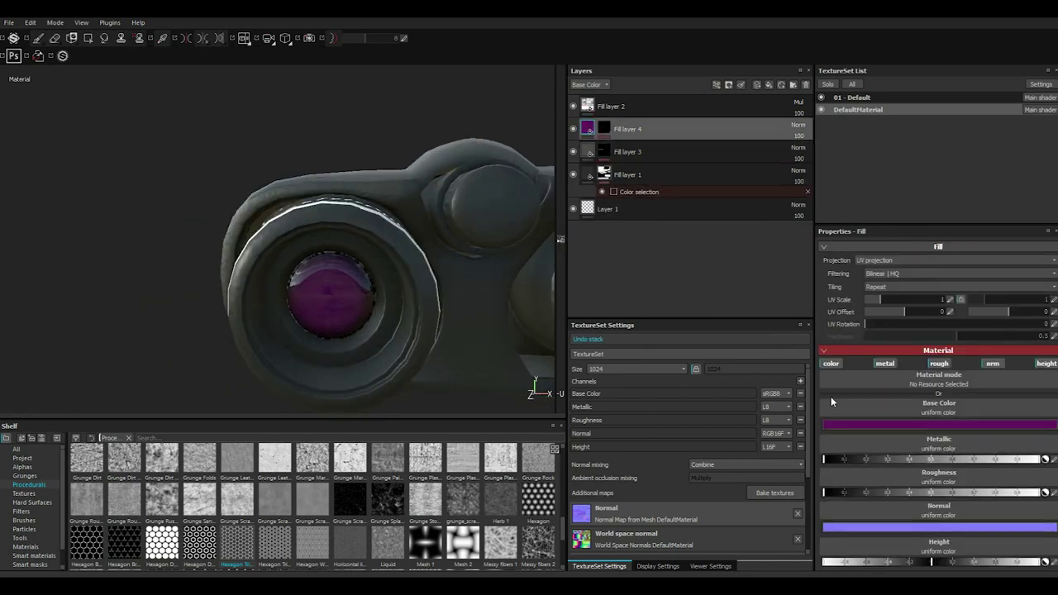
pyautogui.click(880, 363)
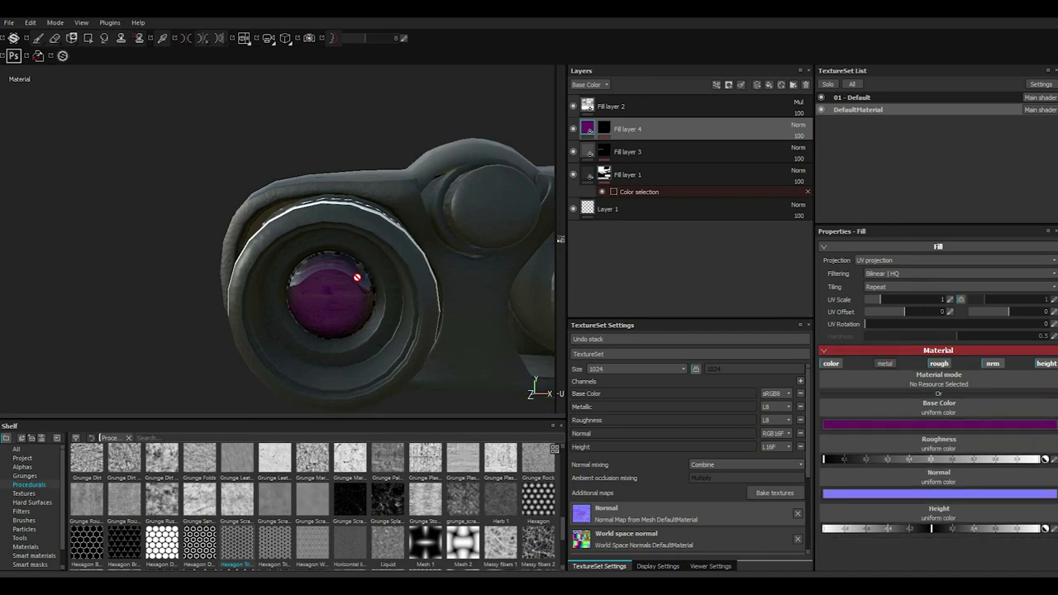
pyautogui.press('f')
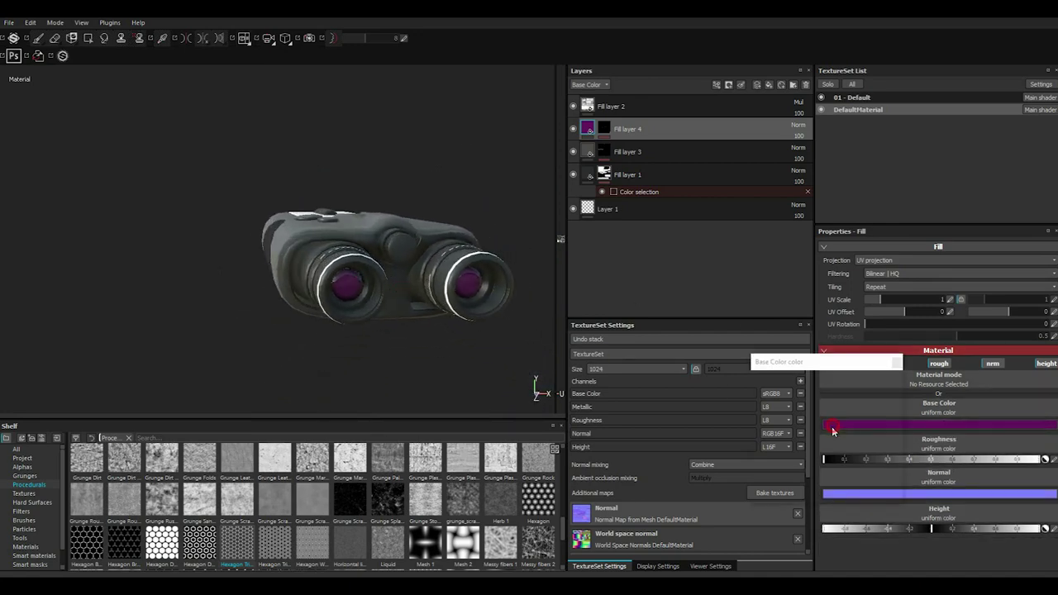
pyautogui.click(833, 429)
pyautogui.click(813, 456)
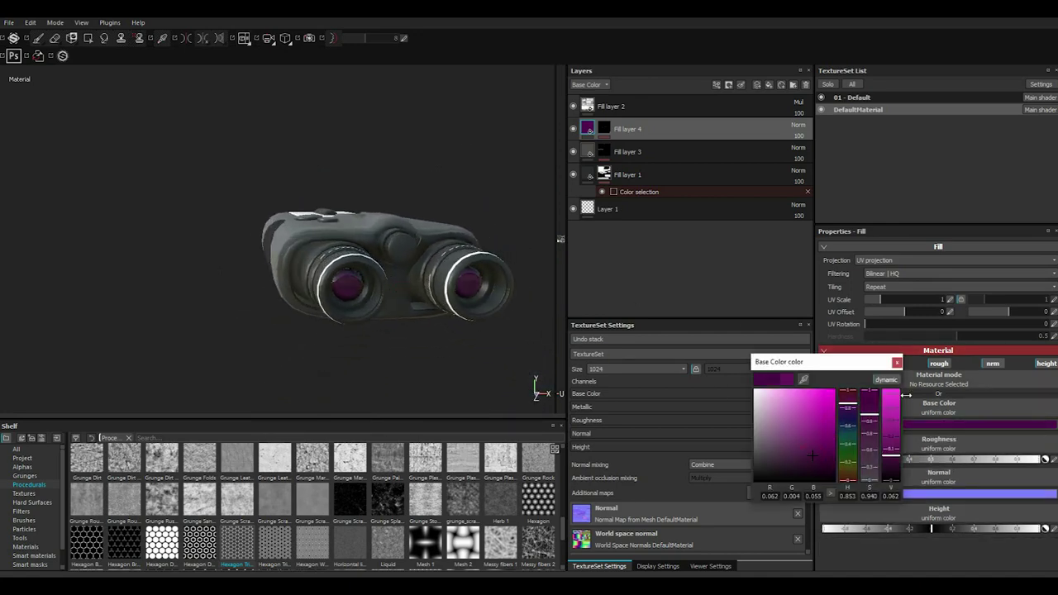
pyautogui.moveTo(406, 300)
pyautogui.keyDown('alt'); pyautogui.mouseDown()
pyautogui.moveTo(471, 355)
pyautogui.moveTo(384, 304)
pyautogui.mouseUp(); pyautogui.keyUp('alt')
pyautogui.moveTo(274, 347)
pyautogui.keyDown('alt'); pyautogui.mouseDown()
pyautogui.moveTo(456, 265)
pyautogui.moveTo(482, 265)
pyautogui.moveTo(468, 299)
pyautogui.moveTo(319, 336)
pyautogui.moveTo(405, 300)
pyautogui.moveTo(349, 324)
pyautogui.moveTo(461, 326)
pyautogui.moveTo(495, 347)
pyautogui.moveTo(443, 323)
pyautogui.moveTo(463, 302)
pyautogui.mouseUp(); pyautogui.keyUp('alt')
# Duplicate Fill layer 4 and switch the copy's color selection from red to the black top-panel ID
pyautogui.rightClick(638, 131)
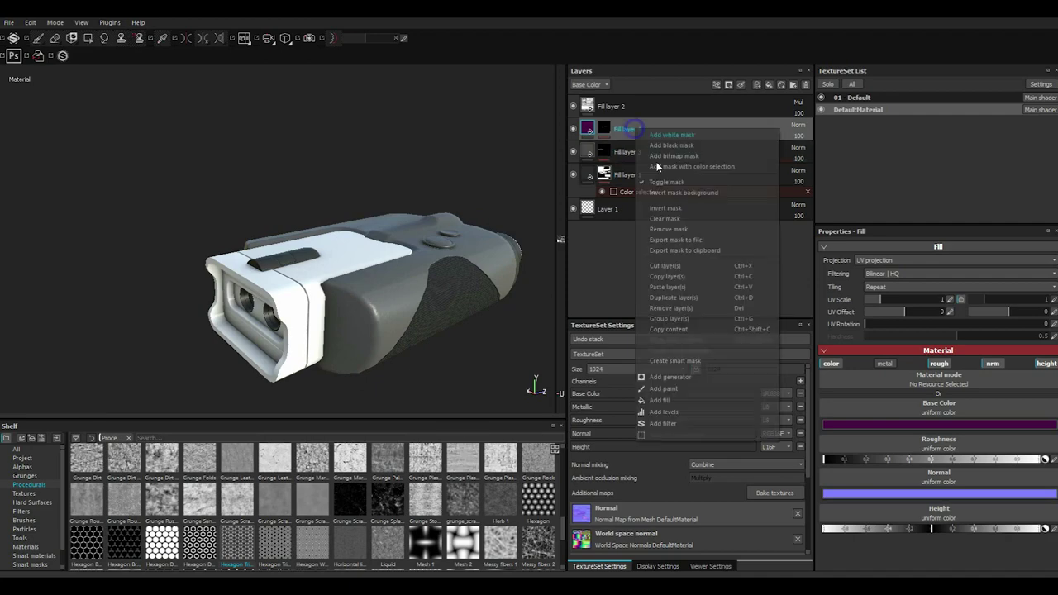
pyautogui.click(673, 298)
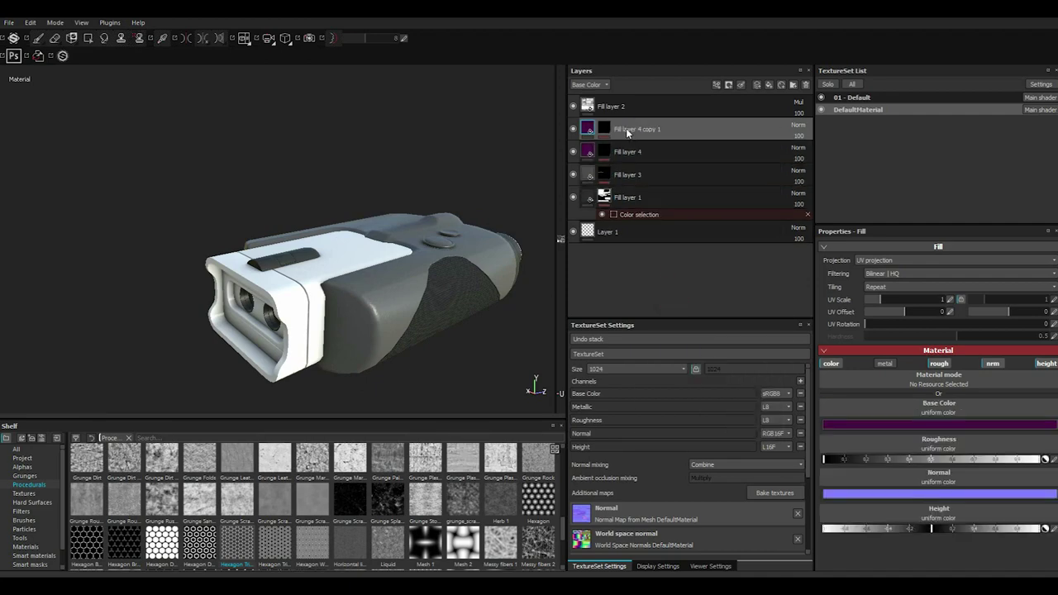
pyautogui.click(602, 127)
pyautogui.click(637, 145)
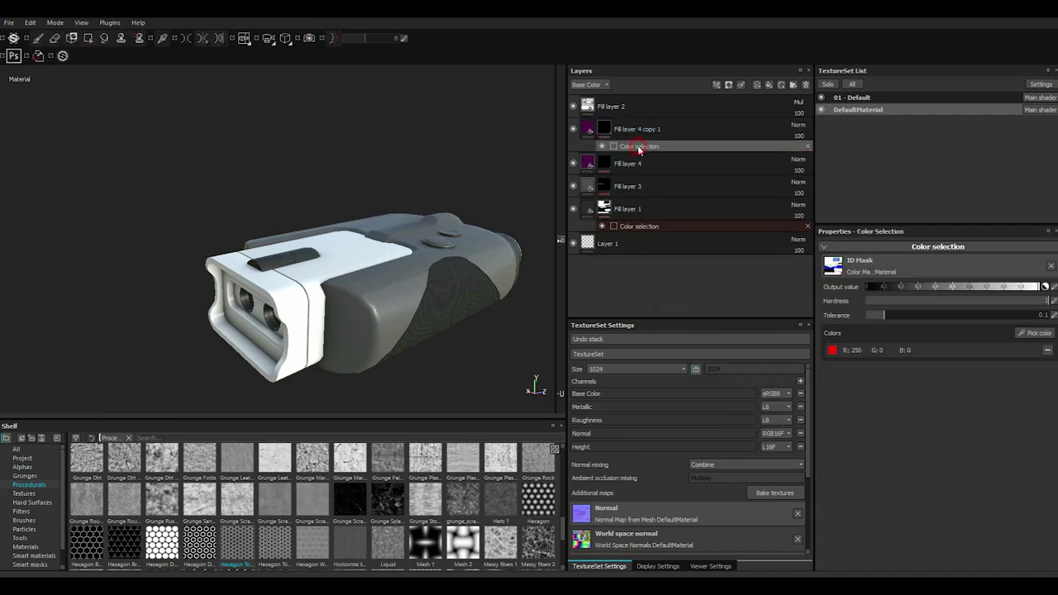
pyautogui.click(1042, 350)
pyautogui.click(1036, 334)
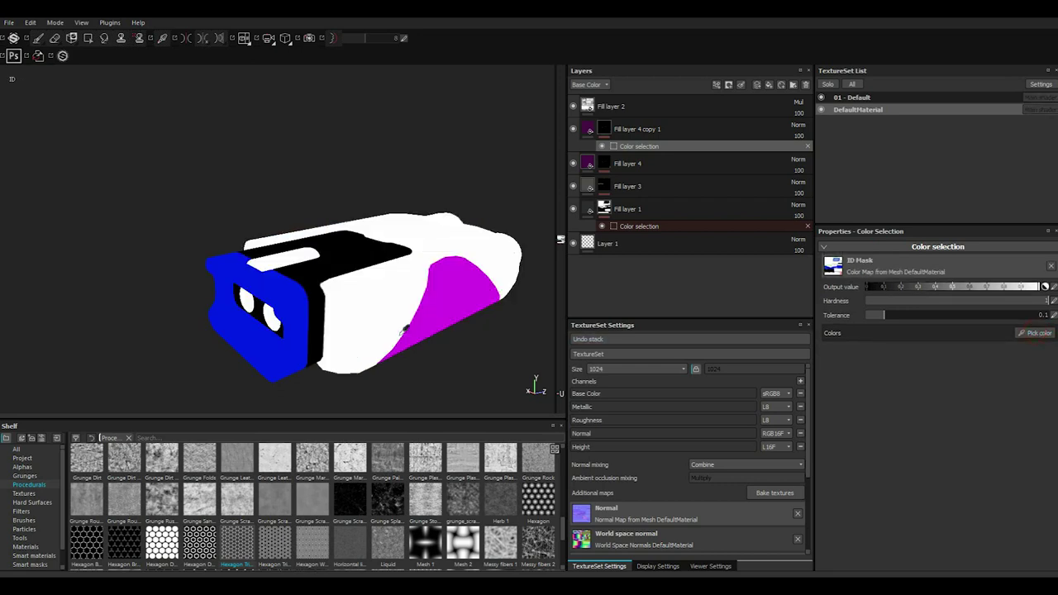
pyautogui.click(331, 261)
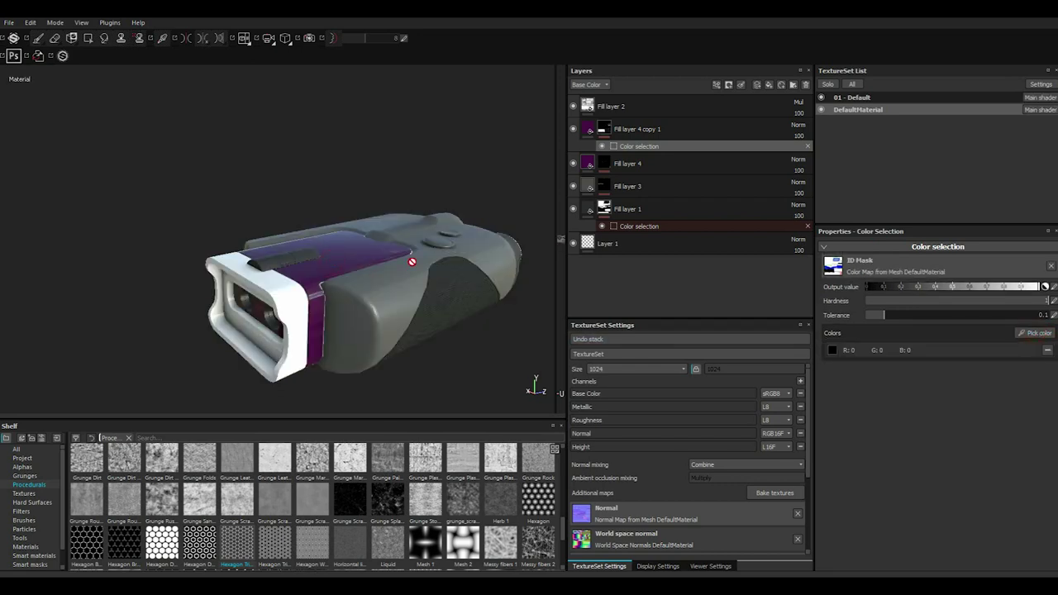
pyautogui.keyDown('alt'); pyautogui.moveTo(436, 290); pyautogui.dragTo(421, 342); pyautogui.keyUp('alt')
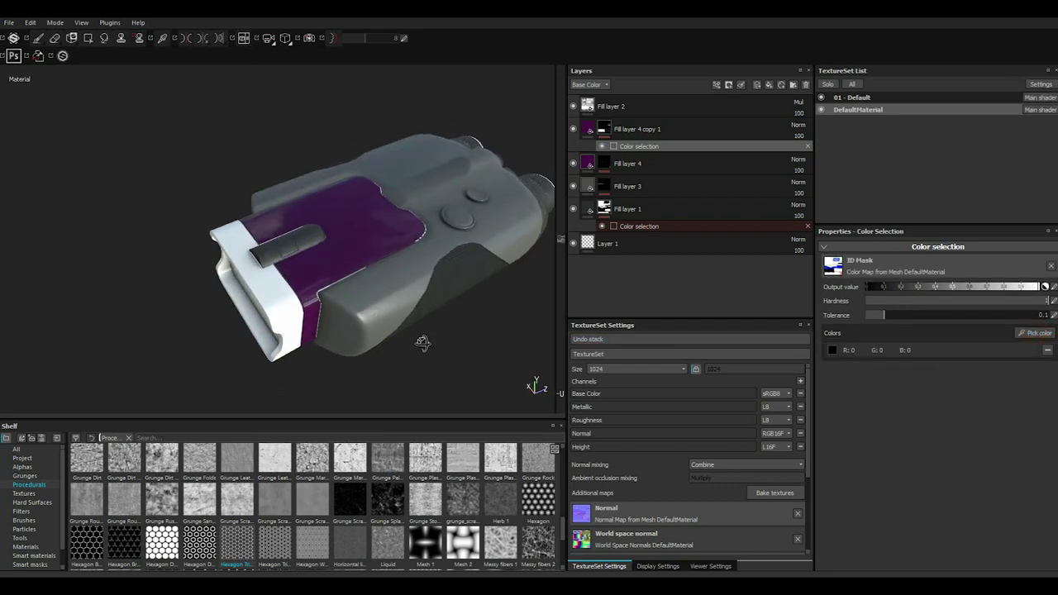
# Raise Fill layer 4 copy 1's roughness and set its base colour to near-black grey-purple (0.020, 0.018, 0.020)
pyautogui.click(587, 130)
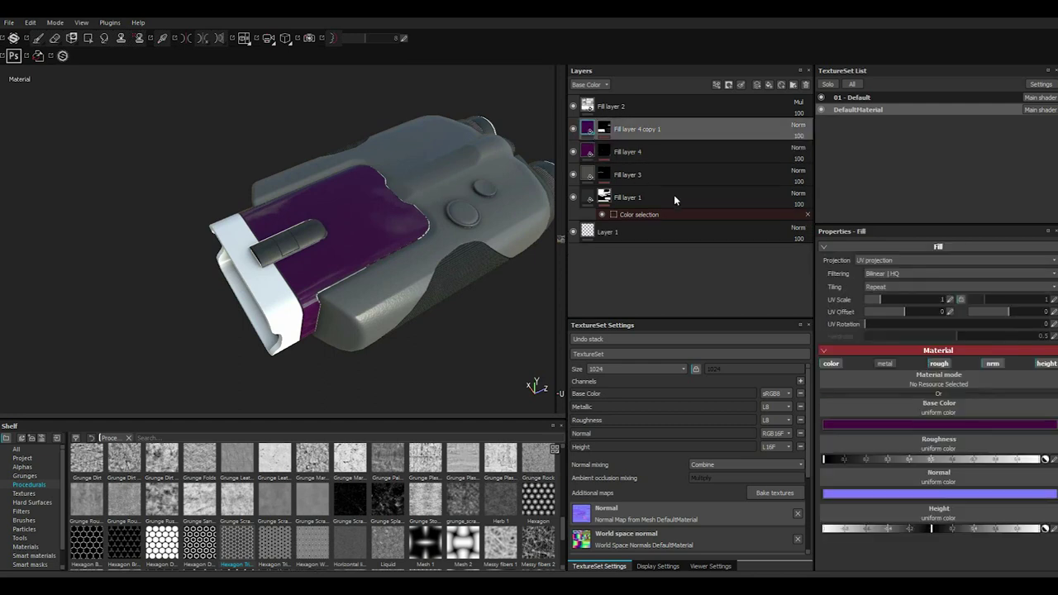
pyautogui.moveTo(847, 458); pyautogui.dragTo(902, 459)
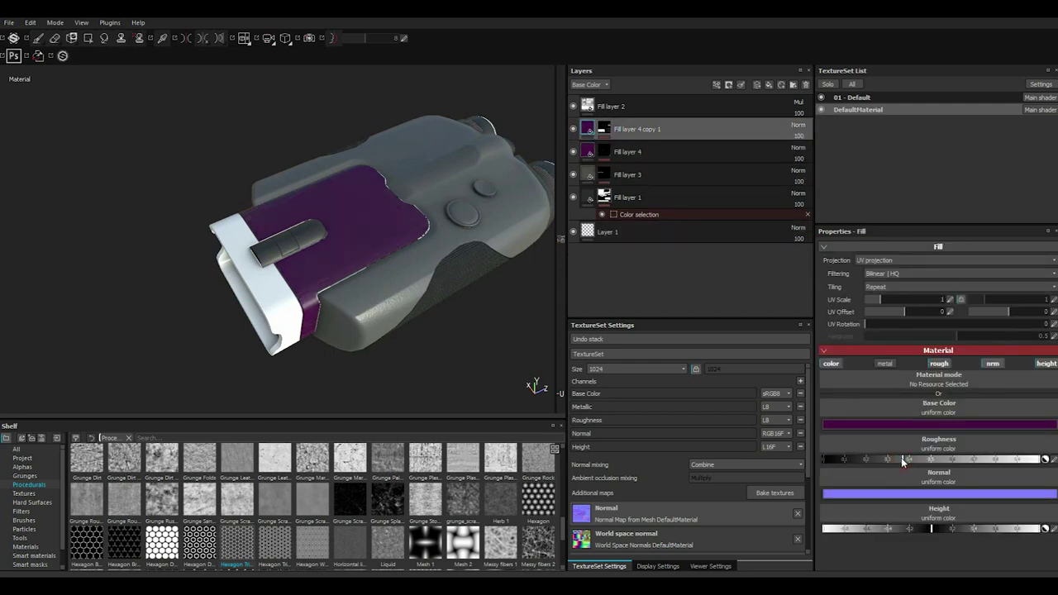
pyautogui.click(859, 424)
pyautogui.moveTo(775, 451); pyautogui.dragTo(769, 463)
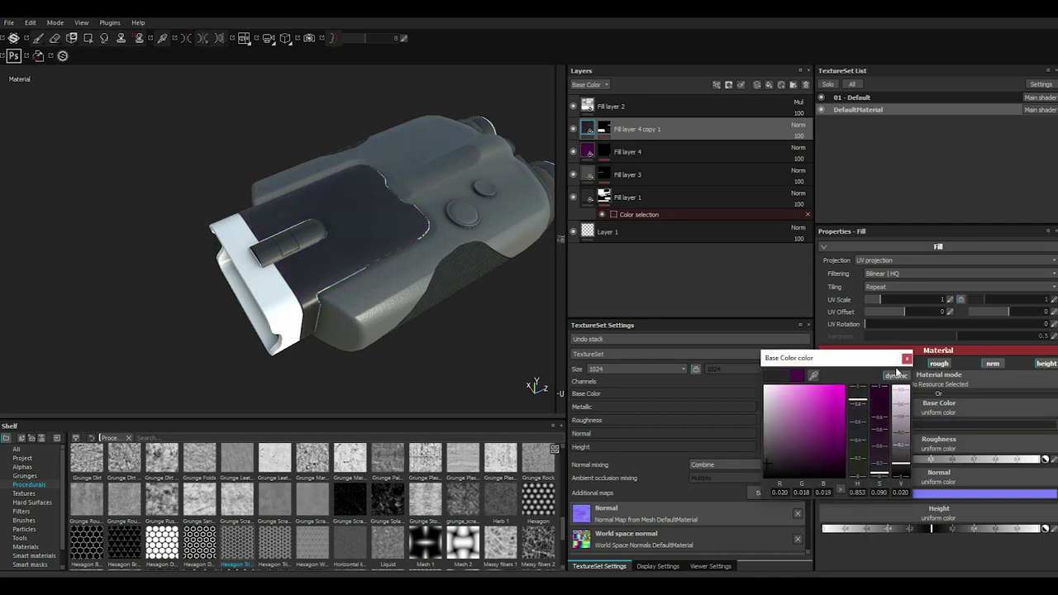
pyautogui.click(906, 358)
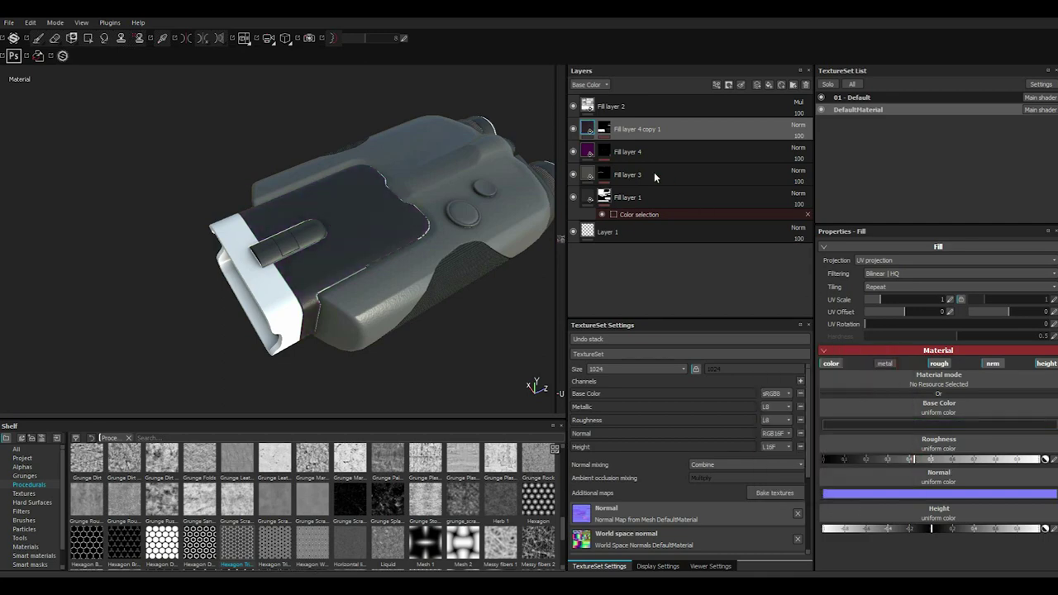
pyautogui.moveTo(638, 214); pyautogui.dragTo(638, 132)
# Add a Levels effect to Fill layer 4 copy 1's mask, adjusting black and white points
pyautogui.press('1')
pyautogui.click(716, 85)
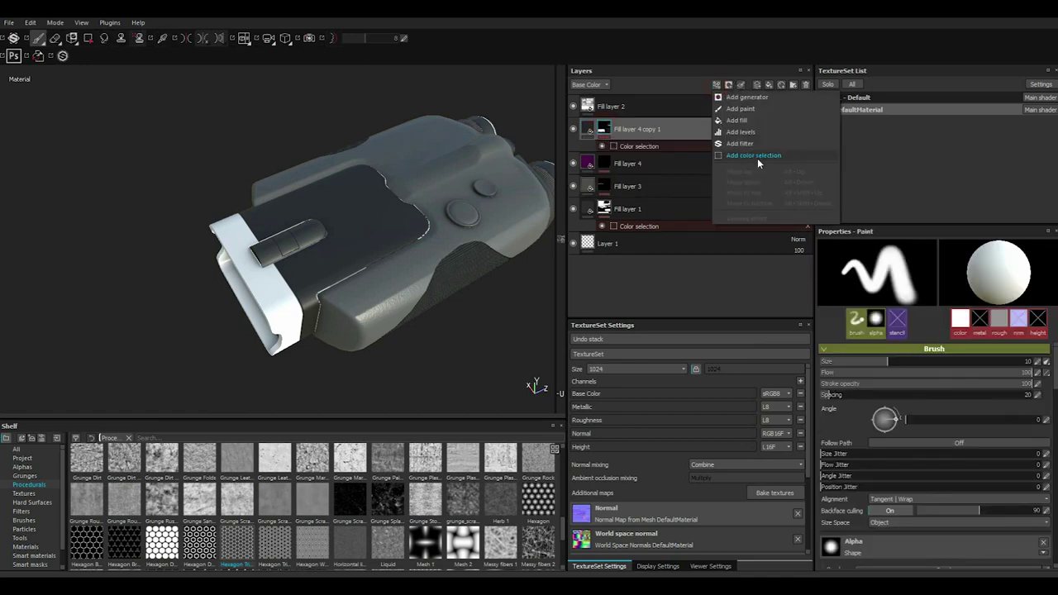
pyautogui.click(754, 135)
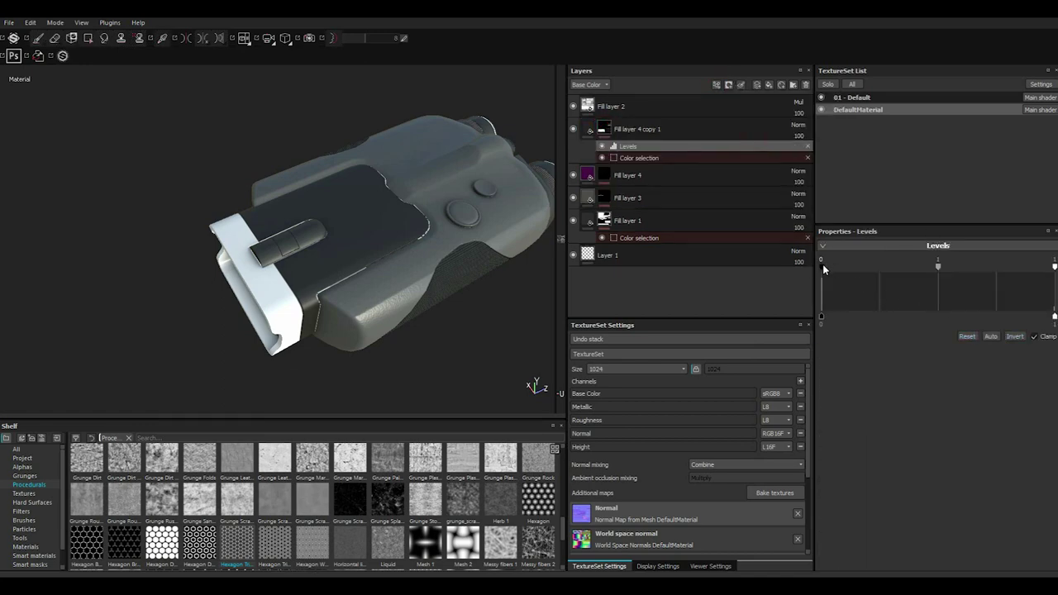
pyautogui.moveTo(822, 263)
pyautogui.mouseDown()
pyautogui.moveTo(878, 258)
pyautogui.moveTo(822, 264)
pyautogui.mouseUp()
pyautogui.moveTo(1054, 267)
pyautogui.mouseDown()
pyautogui.moveTo(931, 265)
pyautogui.moveTo(1053, 270)
pyautogui.mouseUp()
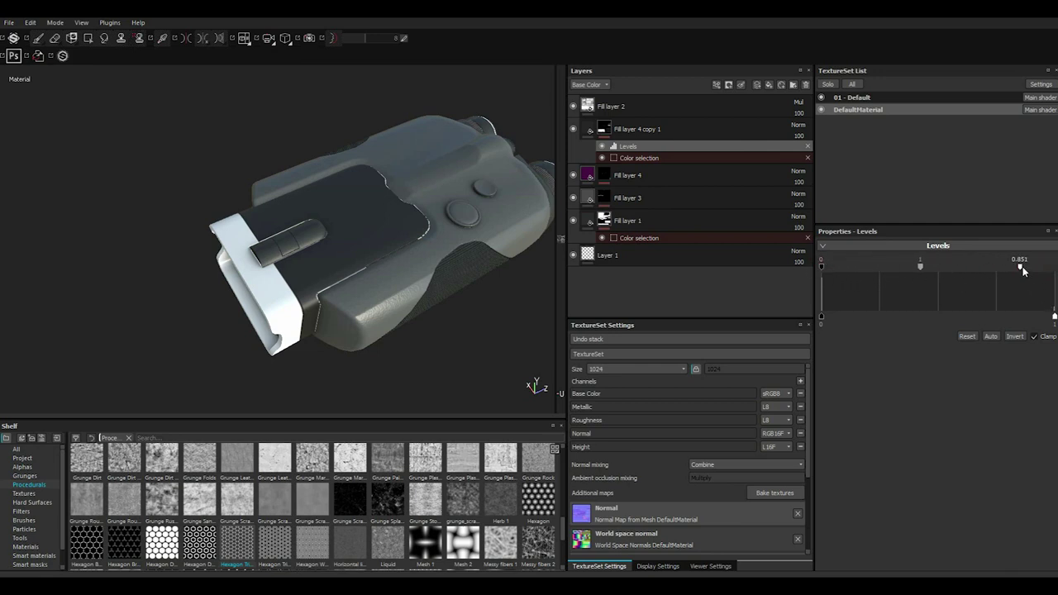
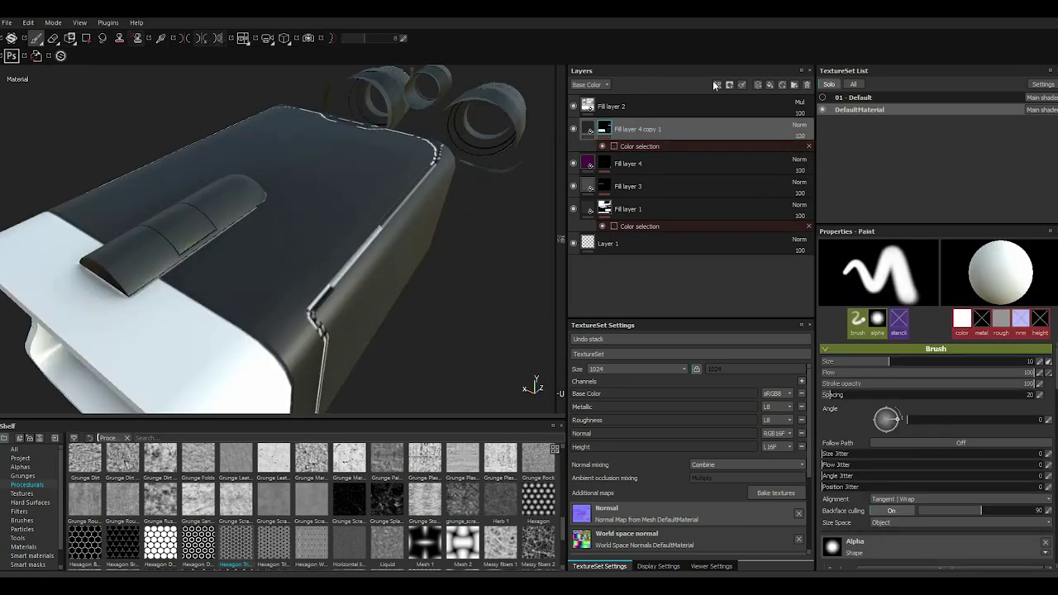
# Add a paint effect to Fill layer 4 copy 1's mask and paint over the side and top highlights
pyautogui.click(716, 84)
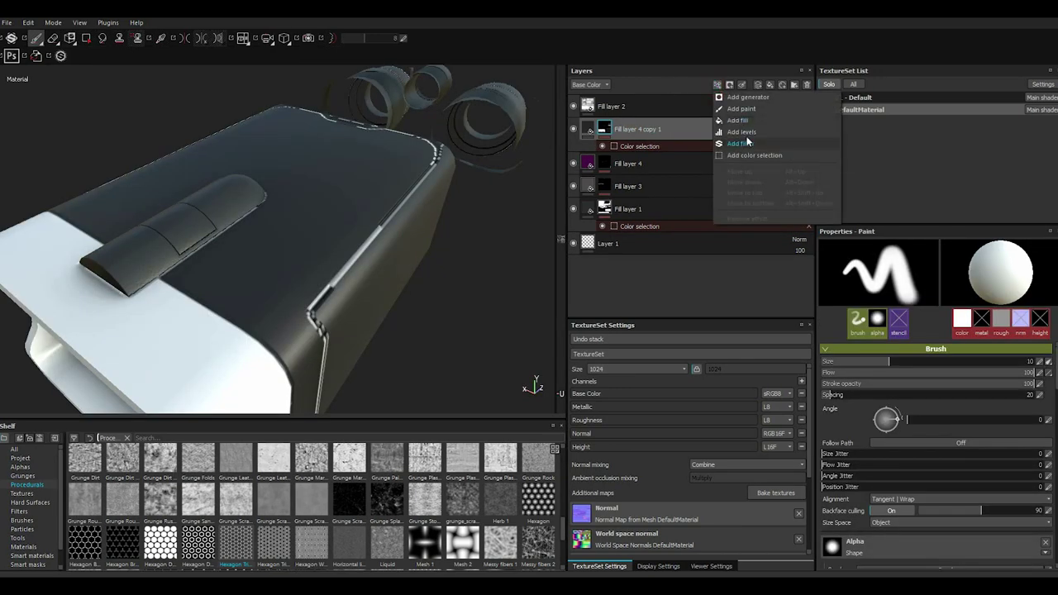
pyautogui.click(741, 108)
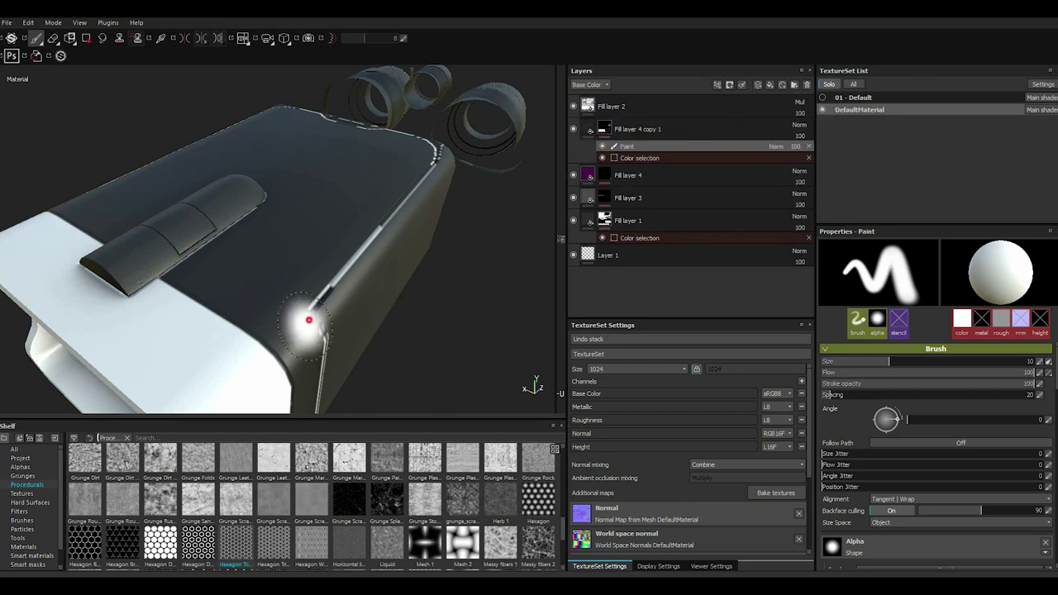
pyautogui.click(307, 312)
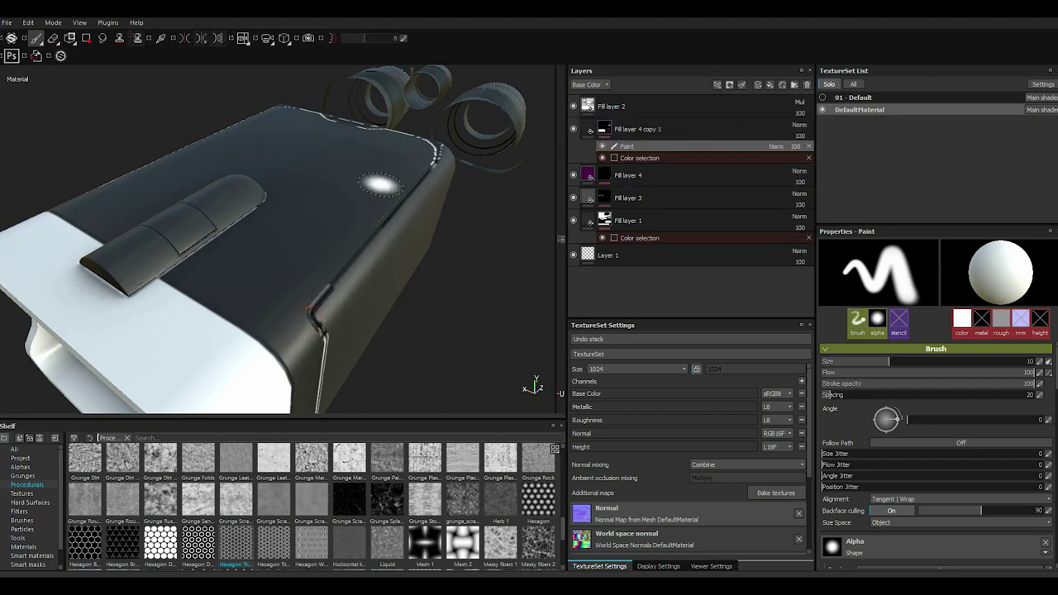
pyautogui.moveTo(378, 177)
pyautogui.keyDown('alt'); pyautogui.mouseDown()
pyautogui.moveTo(347, 248)
pyautogui.moveTo(293, 244)
pyautogui.moveTo(278, 370)
pyautogui.mouseUp(); pyautogui.keyUp('alt')
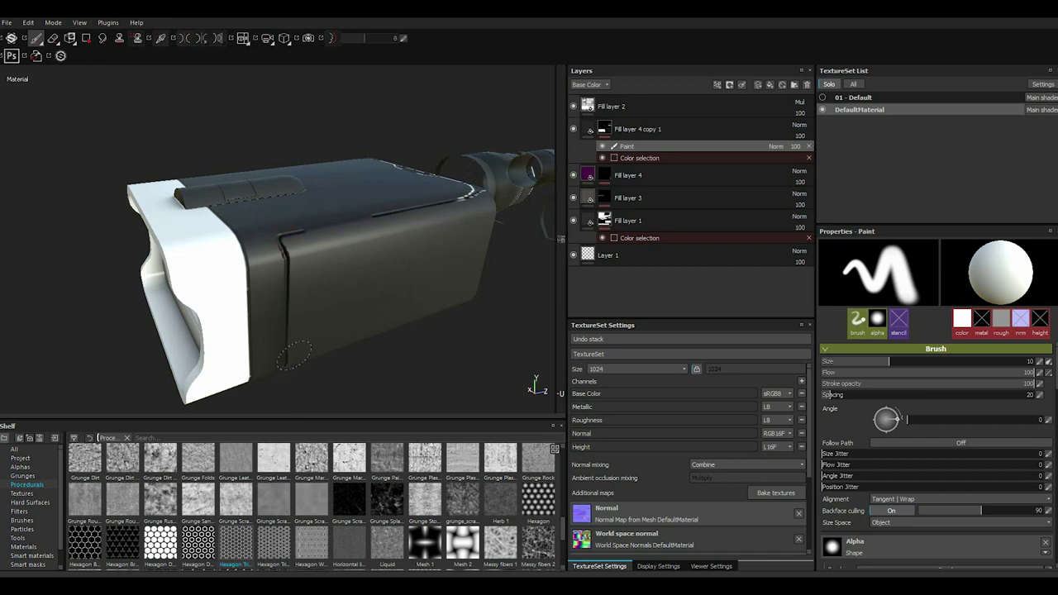
pyautogui.click(392, 225)
# Paint out the white highlights along the bottom, right and top edges and the raised button
pyautogui.keyDown('alt'); pyautogui.moveTo(391, 224); pyautogui.dragTo(359, 309); pyautogui.keyUp('alt')
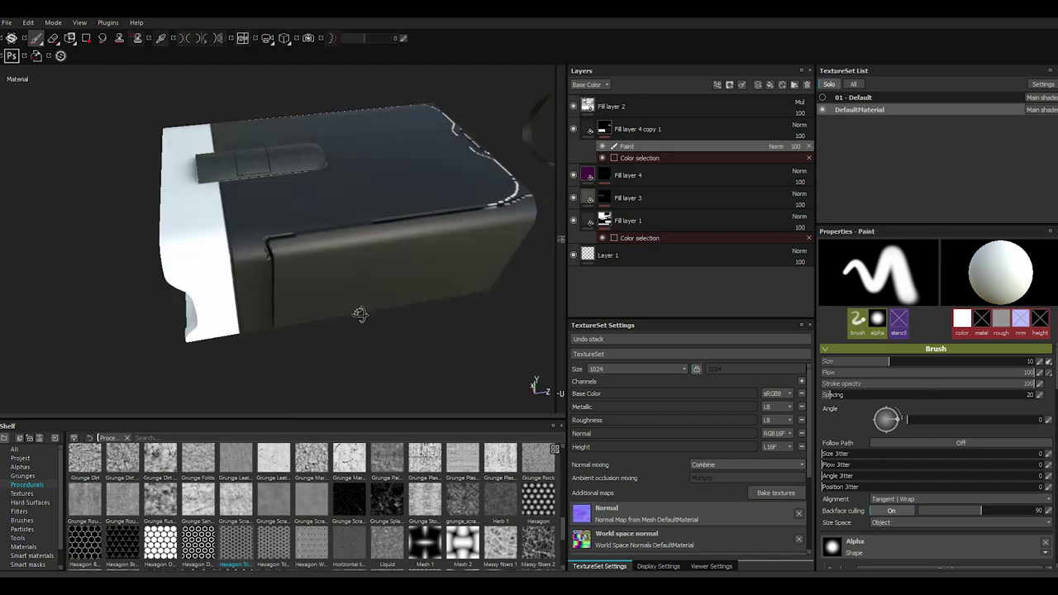
pyautogui.keyDown('alt'); pyautogui.moveTo(358, 309); pyautogui.dragTo(484, 285, button='right'); pyautogui.keyUp('alt')
pyautogui.keyDown('alt'); pyautogui.moveTo(484, 286); pyautogui.dragTo(260, 344); pyautogui.keyUp('alt')
pyautogui.moveTo(231, 311)
pyautogui.mouseDown()
pyautogui.moveTo(281, 293)
pyautogui.moveTo(291, 142)
pyautogui.mouseUp()
pyautogui.moveTo(278, 296)
pyautogui.mouseDown()
pyautogui.moveTo(296, 222)
pyautogui.moveTo(266, 203)
pyautogui.moveTo(275, 130)
pyautogui.moveTo(217, 112)
pyautogui.mouseUp()
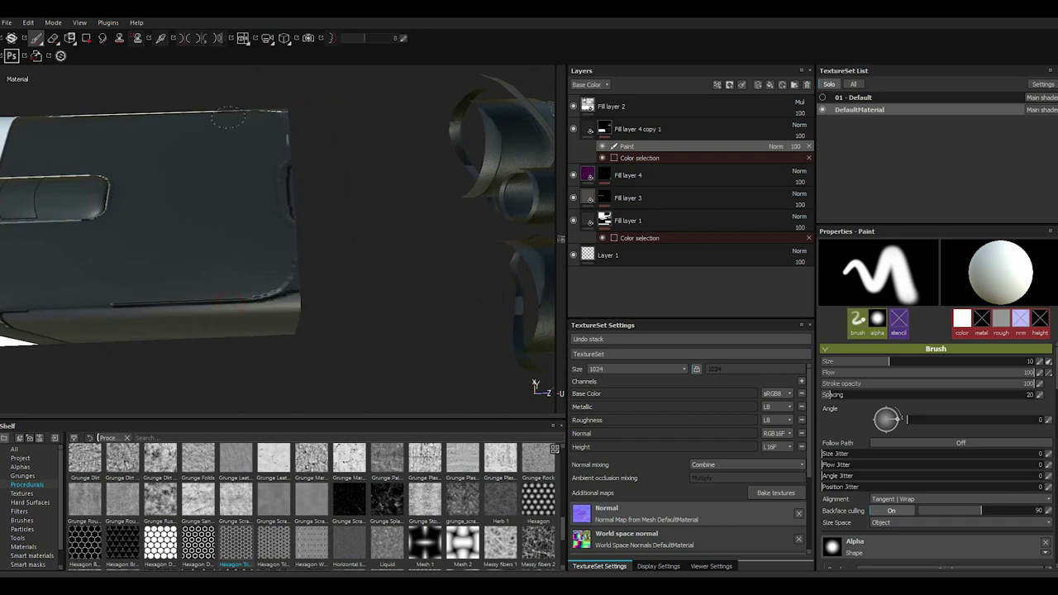
pyautogui.moveTo(106, 190)
pyautogui.mouseDown()
pyautogui.moveTo(79, 217)
pyautogui.moveTo(41, 223)
pyautogui.moveTo(445, 267)
pyautogui.moveTo(484, 243)
pyautogui.moveTo(462, 265)
pyautogui.moveTo(491, 248)
pyautogui.moveTo(512, 280)
pyautogui.moveTo(279, 272)
pyautogui.moveTo(16, 176)
pyautogui.mouseUp()
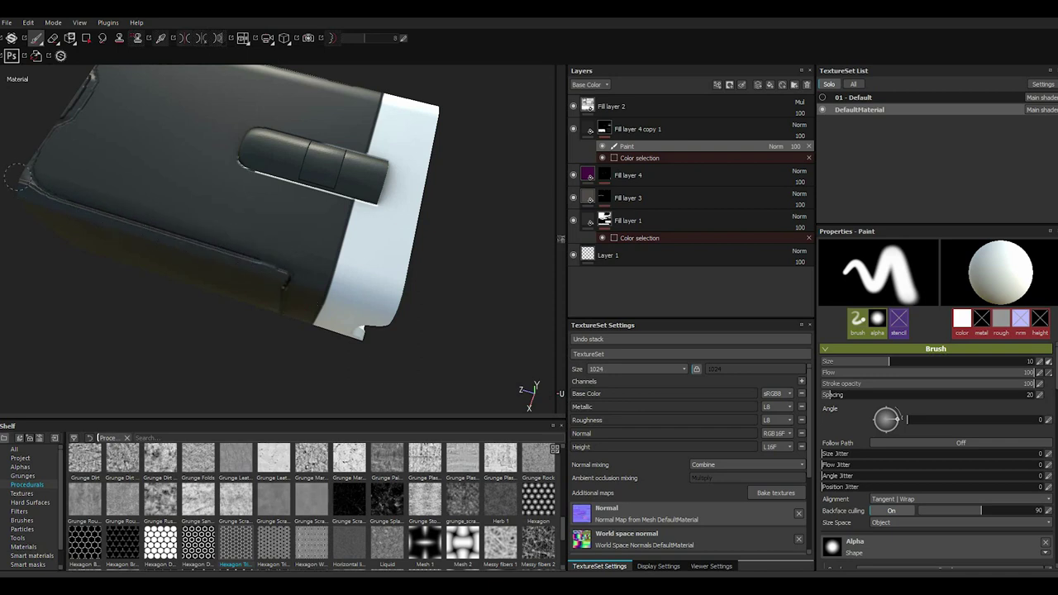
pyautogui.moveTo(143, 233)
pyautogui.keyDown('alt'); pyautogui.mouseDown()
pyautogui.moveTo(265, 271)
pyautogui.moveTo(293, 199)
pyautogui.moveTo(307, 206)
pyautogui.moveTo(276, 275)
pyautogui.moveTo(314, 188)
pyautogui.mouseUp(); pyautogui.keyUp('alt')
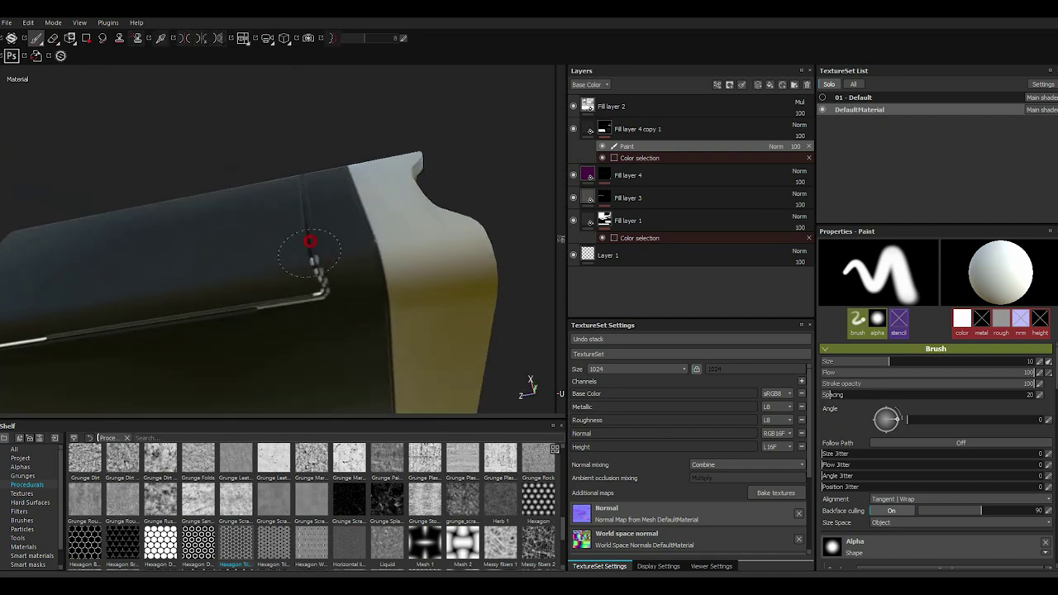
# Paint over the white highlights running down the camera body's left edge
pyautogui.moveTo(161, 326)
pyautogui.keyDown('alt'); pyautogui.mouseDown()
pyautogui.moveTo(255, 314)
pyautogui.moveTo(315, 339)
pyautogui.moveTo(281, 316)
pyautogui.moveTo(135, 284)
pyautogui.moveTo(179, 262)
pyautogui.moveTo(289, 309)
pyautogui.moveTo(234, 333)
pyautogui.moveTo(419, 335)
pyautogui.moveTo(437, 259)
pyautogui.mouseUp(); pyautogui.keyUp('alt')
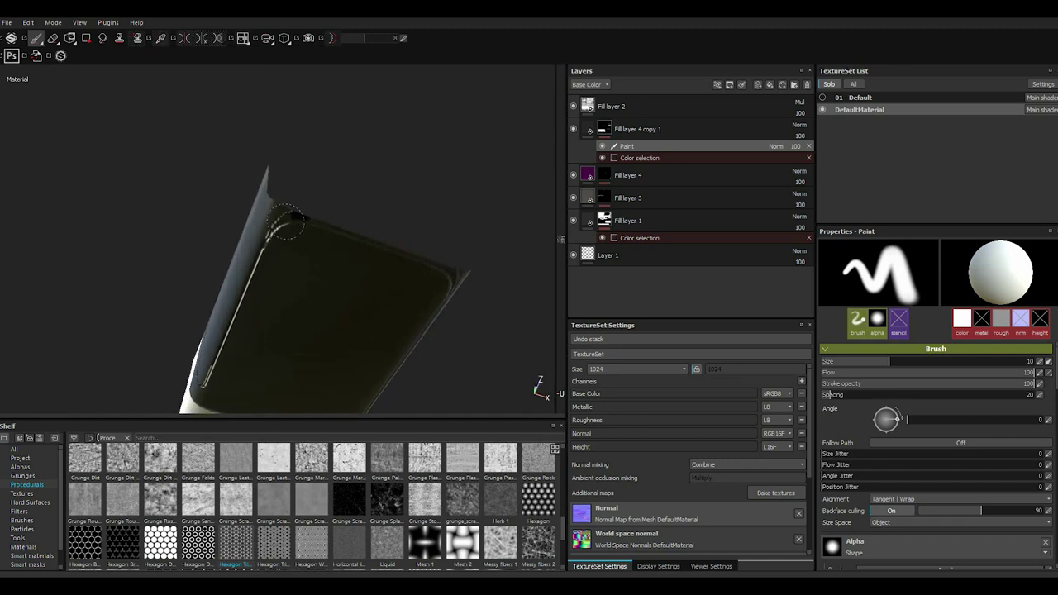
pyautogui.moveTo(267, 241); pyautogui.dragTo(212, 367)
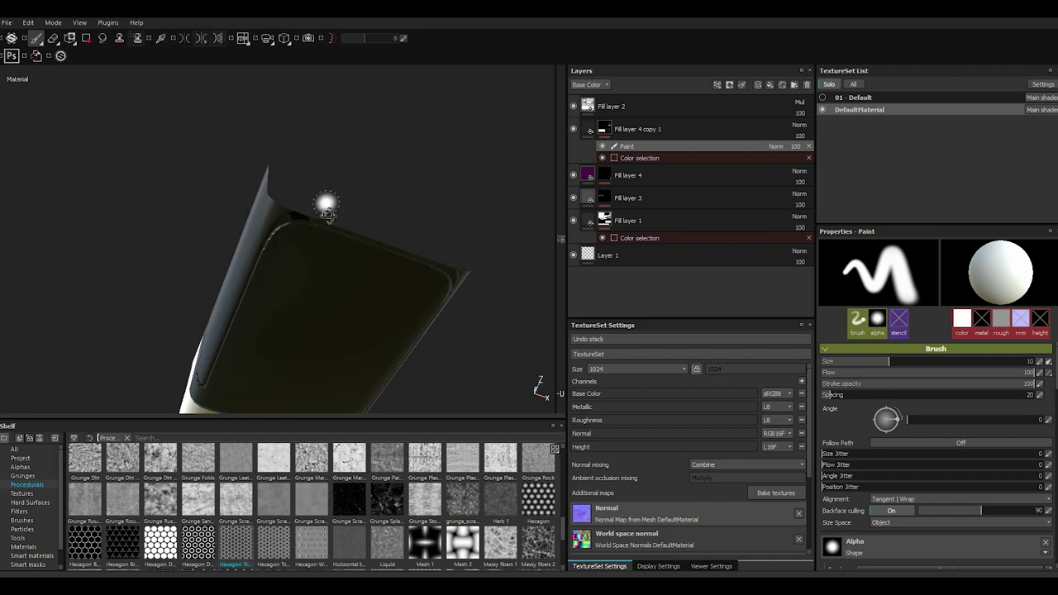
pyautogui.moveTo(323, 207)
pyautogui.keyDown('alt'); pyautogui.mouseDown()
pyautogui.moveTo(391, 337)
pyautogui.moveTo(149, 157)
pyautogui.moveTo(364, 240)
pyautogui.moveTo(277, 243)
pyautogui.moveTo(260, 258)
pyautogui.moveTo(282, 284)
pyautogui.mouseUp(); pyautogui.keyUp('alt')
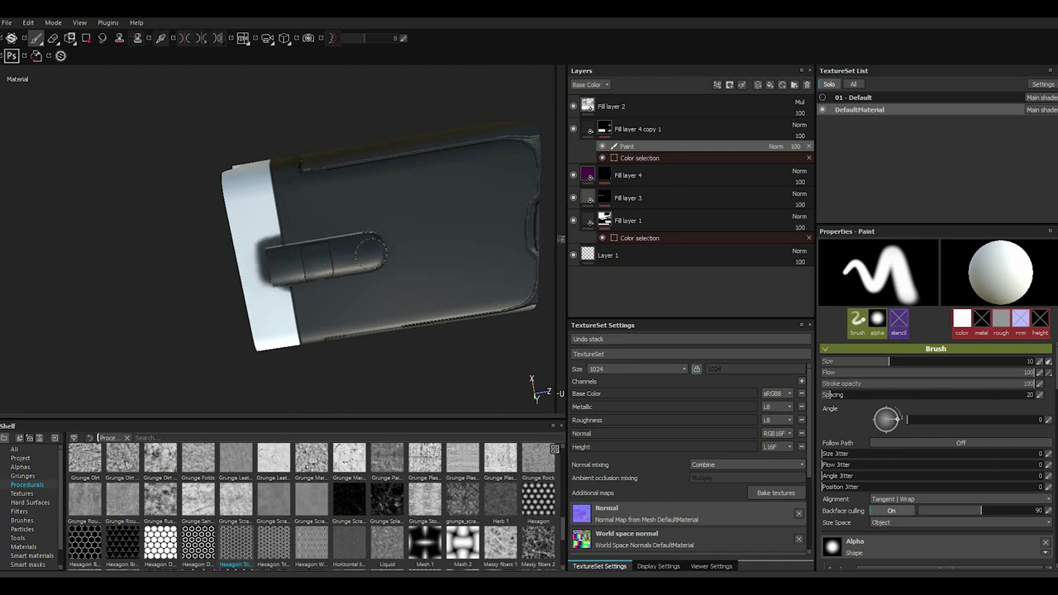
pyautogui.moveTo(385, 241)
pyautogui.keyDown('alt'); pyautogui.mouseDown()
pyautogui.moveTo(263, 108)
pyautogui.moveTo(362, 166)
pyautogui.mouseUp(); pyautogui.keyUp('alt')
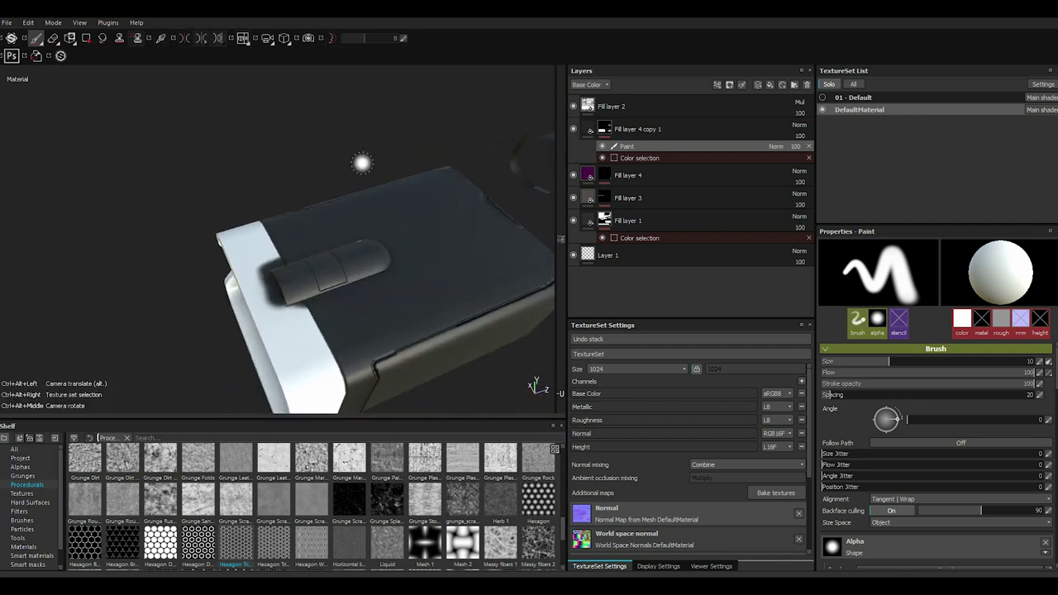
pyautogui.moveTo(302, 248)
pyautogui.keyDown('alt'); pyautogui.mouseDown()
pyautogui.moveTo(283, 220)
pyautogui.moveTo(298, 268)
pyautogui.mouseUp(); pyautogui.keyUp('alt')
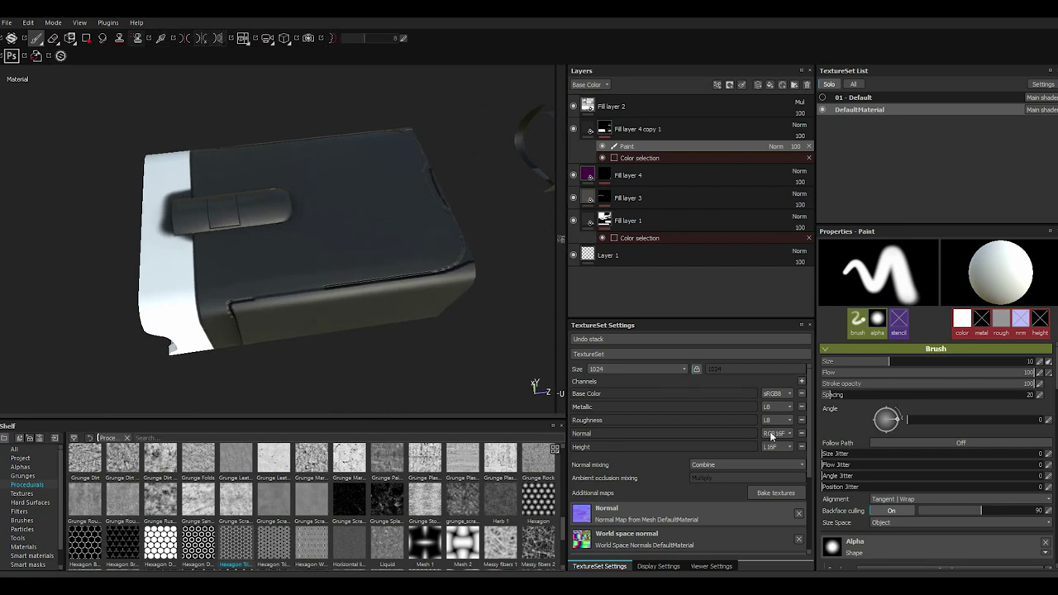
# Clear the brush alpha for a solid round tip and frame a close top-down view of the box
pyautogui.click(1043, 545)
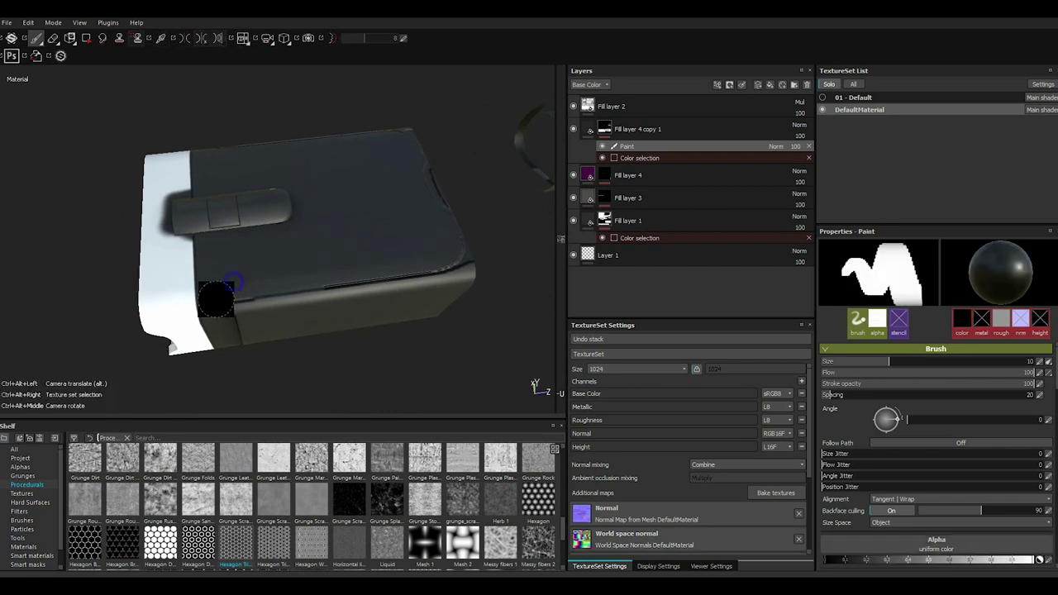
pyautogui.keyDown('alt'); pyautogui.moveTo(213, 292); pyautogui.dragTo(225, 331); pyautogui.keyUp('alt')
pyautogui.keyDown('alt'); pyautogui.moveTo(267, 260); pyautogui.dragTo(377, 264); pyautogui.keyUp('alt')
pyautogui.scroll(3, 377, 265)
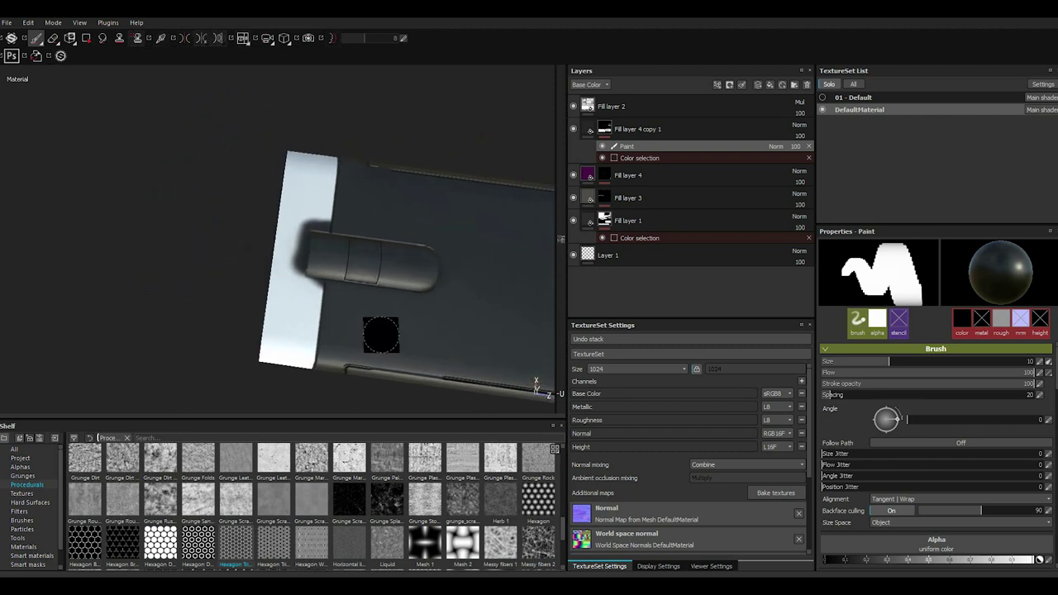
pyautogui.keyDown('alt'); pyautogui.moveTo(378, 265); pyautogui.dragTo(328, 304, button='middle'); pyautogui.keyUp('alt')
pyautogui.scroll(2, 328, 304)
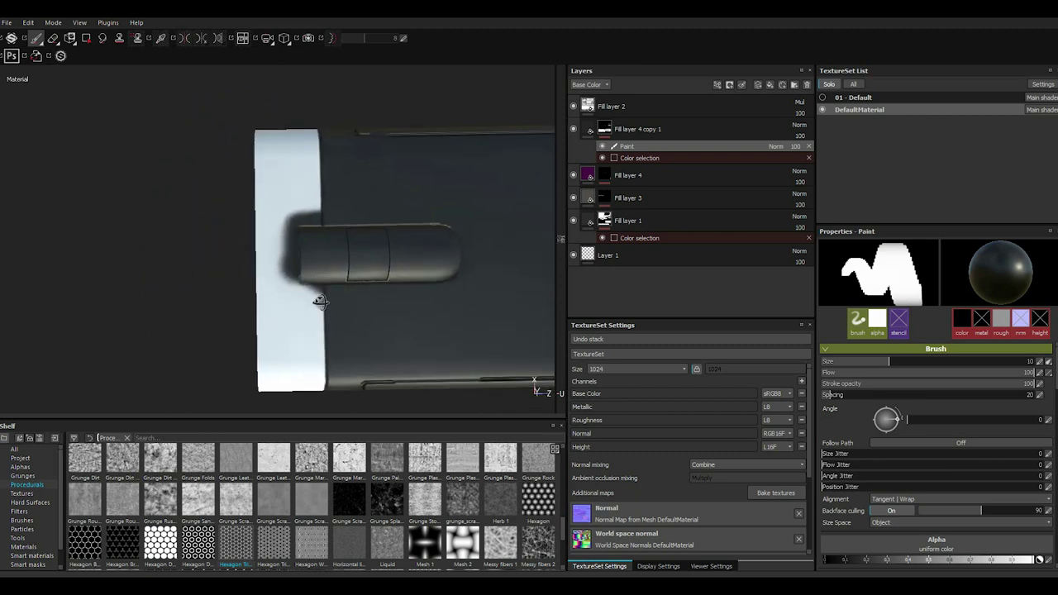
pyautogui.keyDown('alt'); pyautogui.moveTo(300, 299); pyautogui.dragTo(302, 306); pyautogui.keyUp('alt')
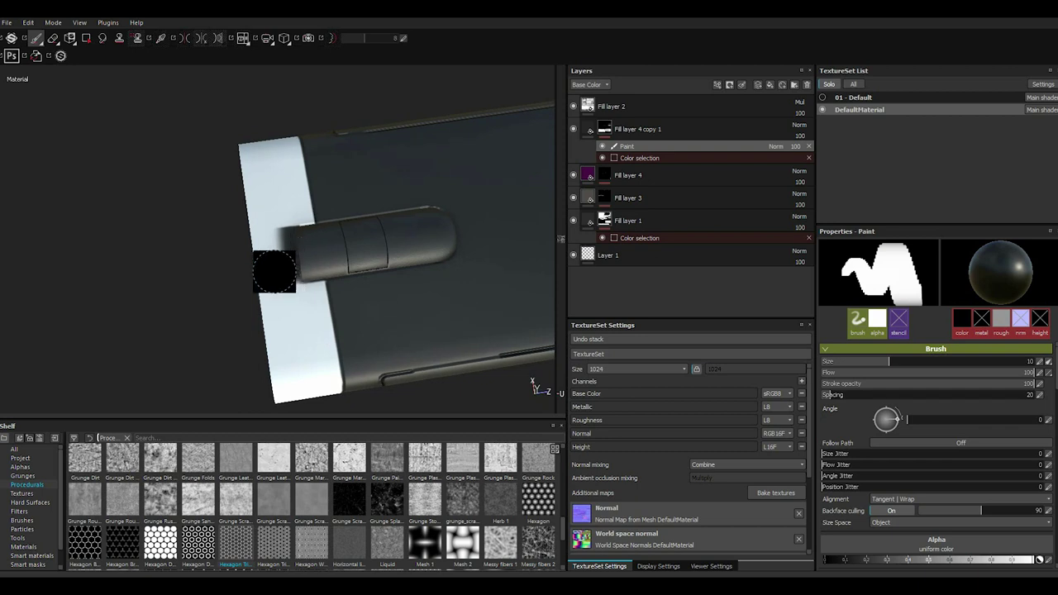
pyautogui.moveTo(306, 253)
pyautogui.keyDown('alt'); pyautogui.mouseDown()
pyautogui.moveTo(271, 273)
pyautogui.moveTo(261, 263)
pyautogui.moveTo(279, 275)
pyautogui.mouseUp(); pyautogui.keyUp('alt')
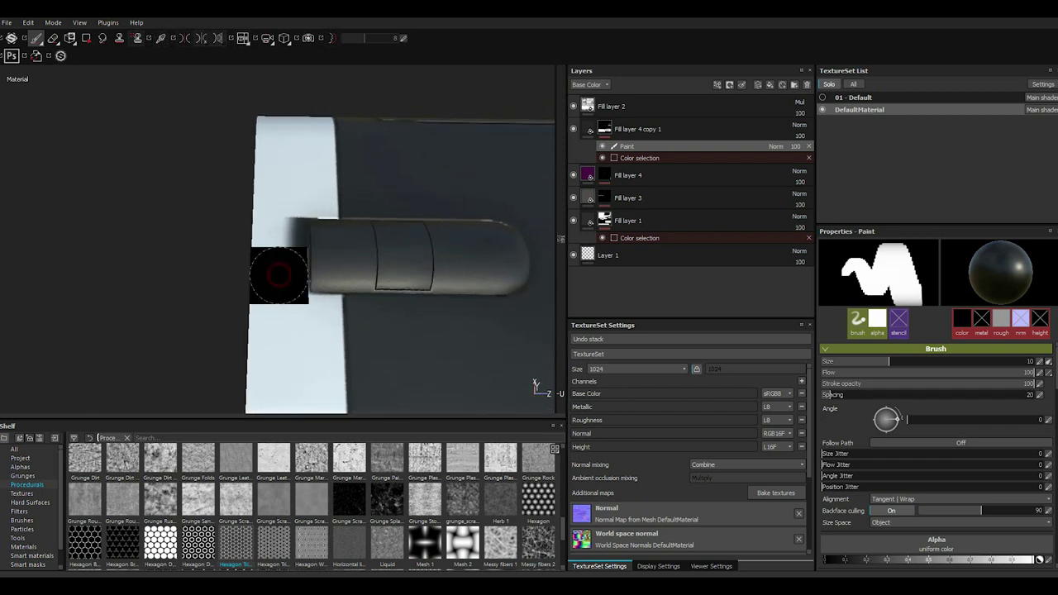
pyautogui.moveTo(269, 205)
pyautogui.keyDown('alt'); pyautogui.mouseDown()
pyautogui.moveTo(267, 250)
pyautogui.moveTo(337, 189)
pyautogui.moveTo(308, 190)
pyautogui.moveTo(296, 104)
pyautogui.moveTo(63, 151)
pyautogui.moveTo(289, 131)
pyautogui.mouseUp(); pyautogui.keyUp('alt')
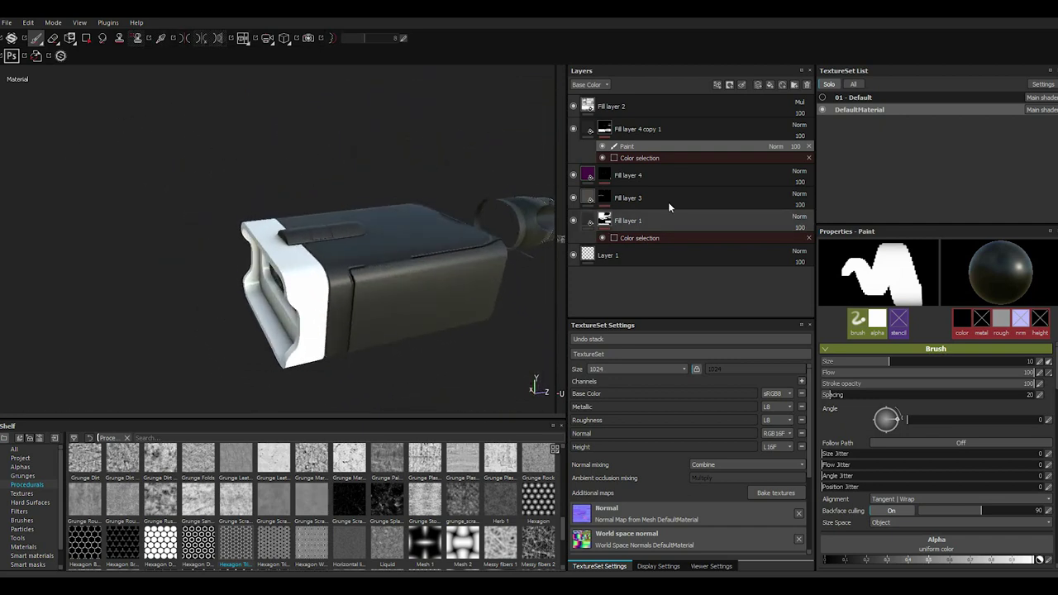
# Duplicate Fill layer 4 copy 1, delete the copy's paint effect, and mask it to the blue ID region
pyautogui.click(648, 129)
pyautogui.rightClick(640, 129)
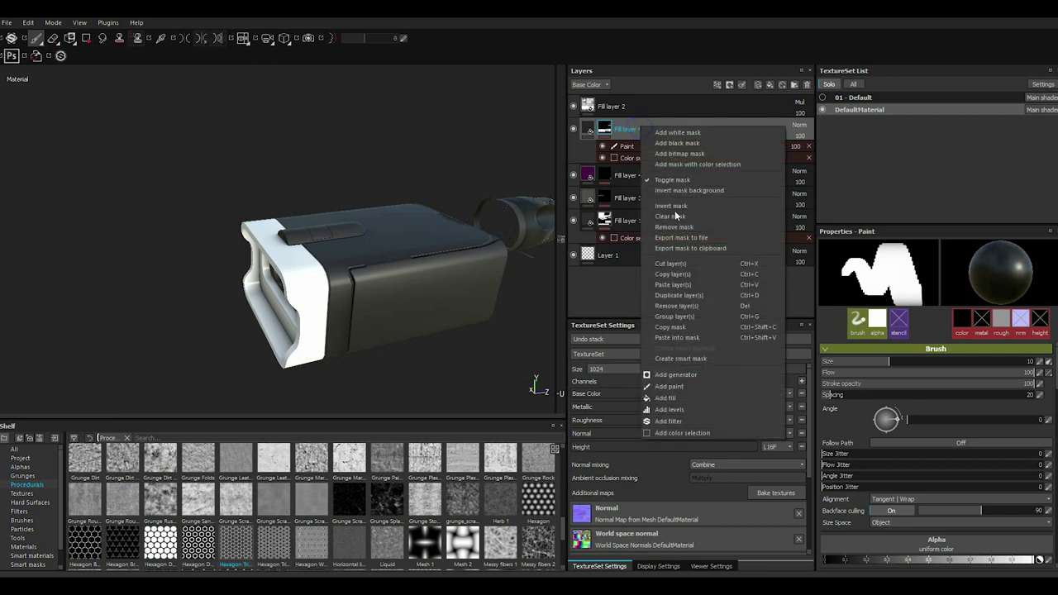
pyautogui.click(679, 295)
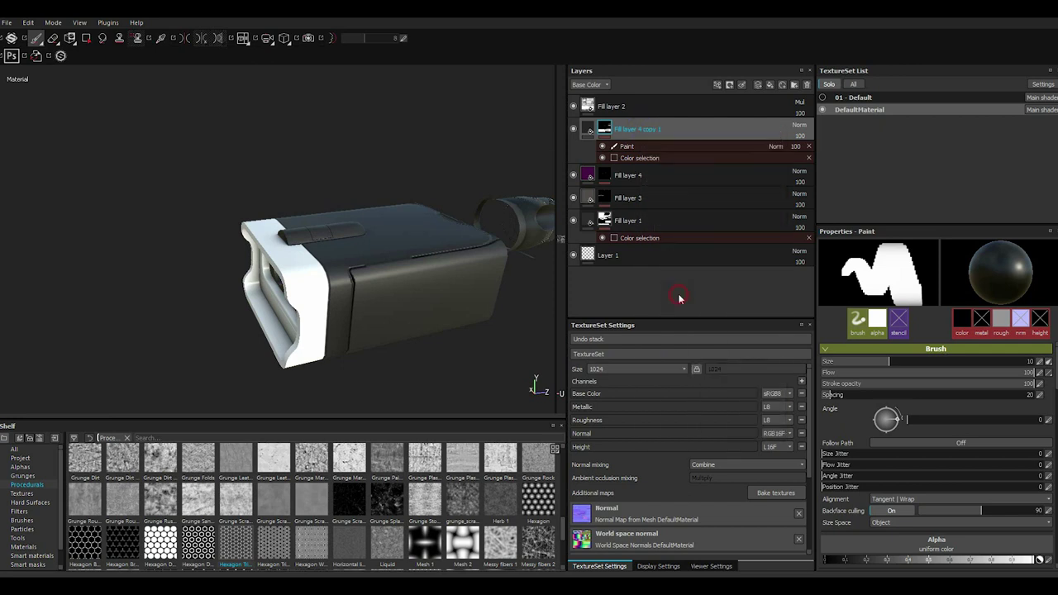
pyautogui.click(808, 146)
pyautogui.click(688, 150)
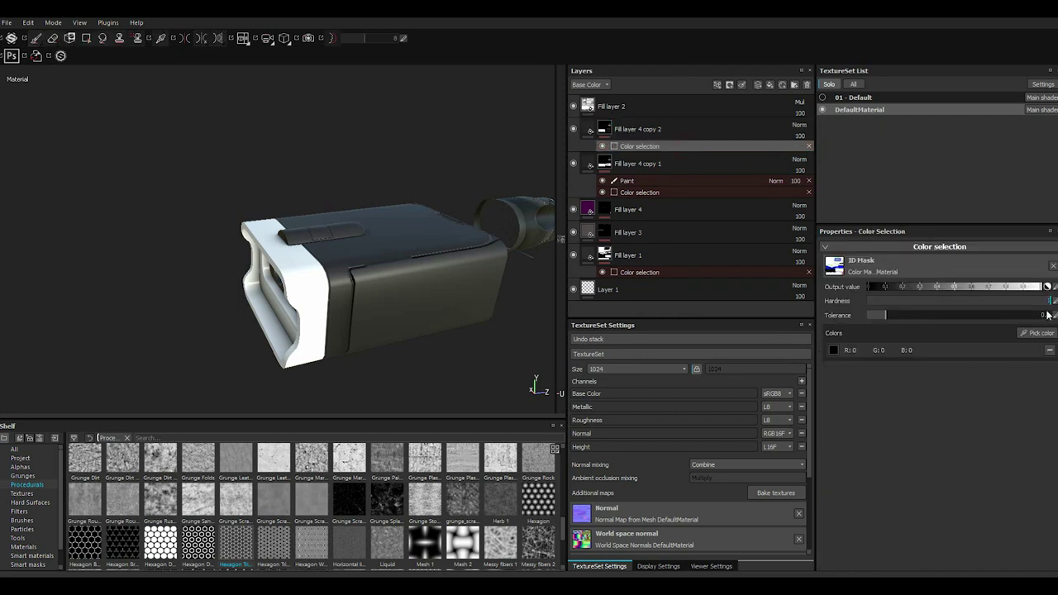
pyautogui.click(1050, 349)
pyautogui.click(1036, 331)
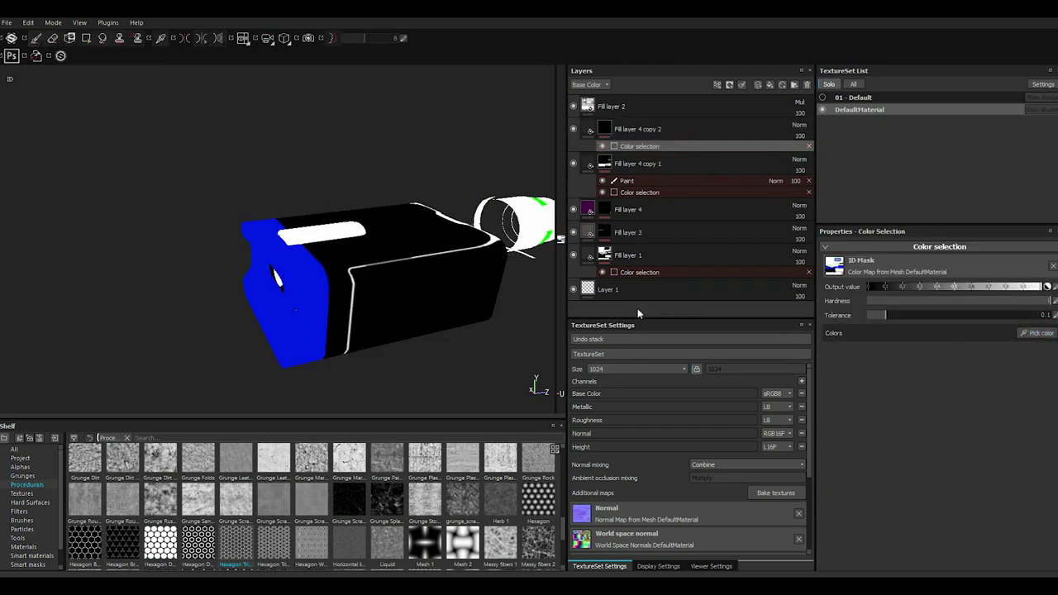
pyautogui.click(298, 282)
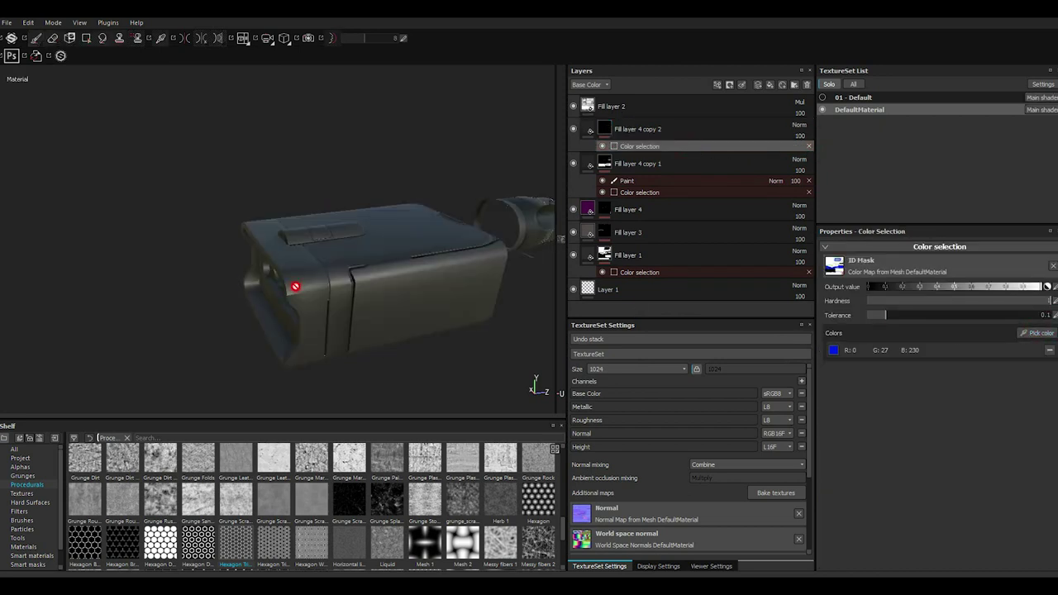
# Adjust Fill layer 4 copy 2's base colour, first to a neutral grey and then darker
pyautogui.click(589, 130)
pyautogui.click(844, 421)
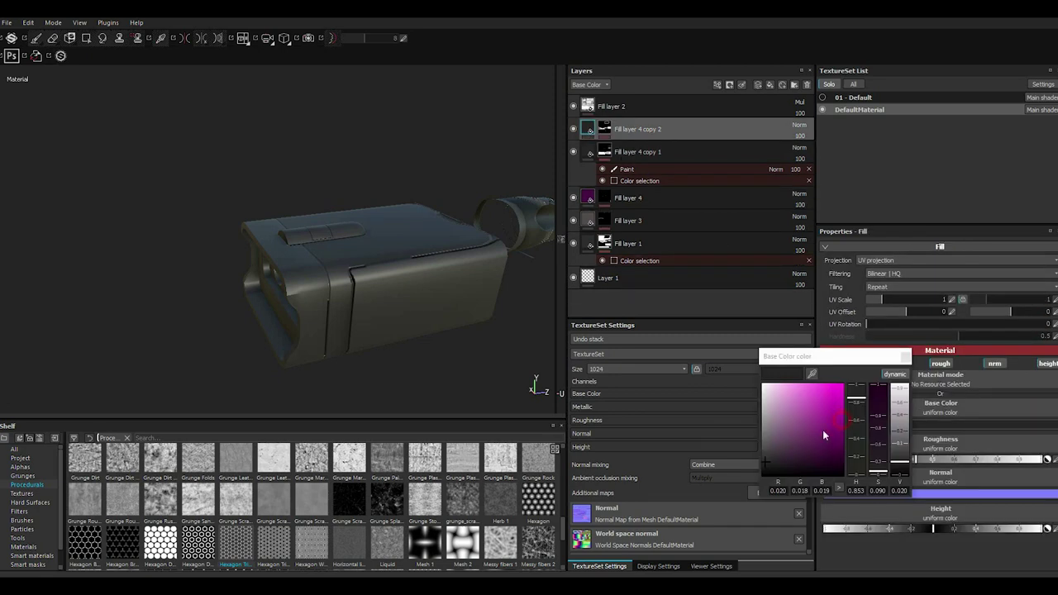
pyautogui.moveTo(771, 451); pyautogui.dragTo(761, 451)
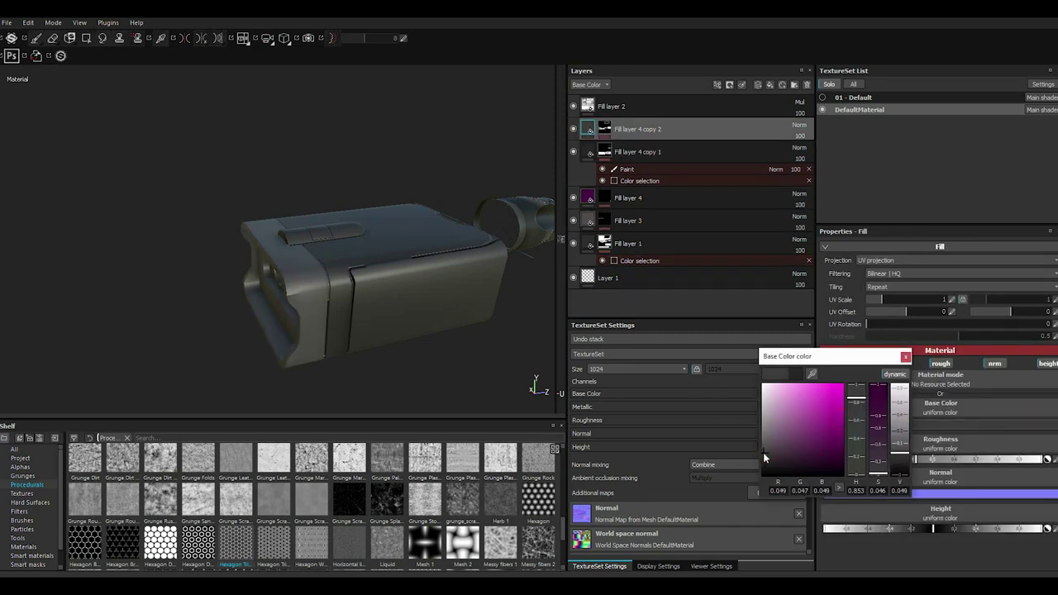
pyautogui.click(904, 356)
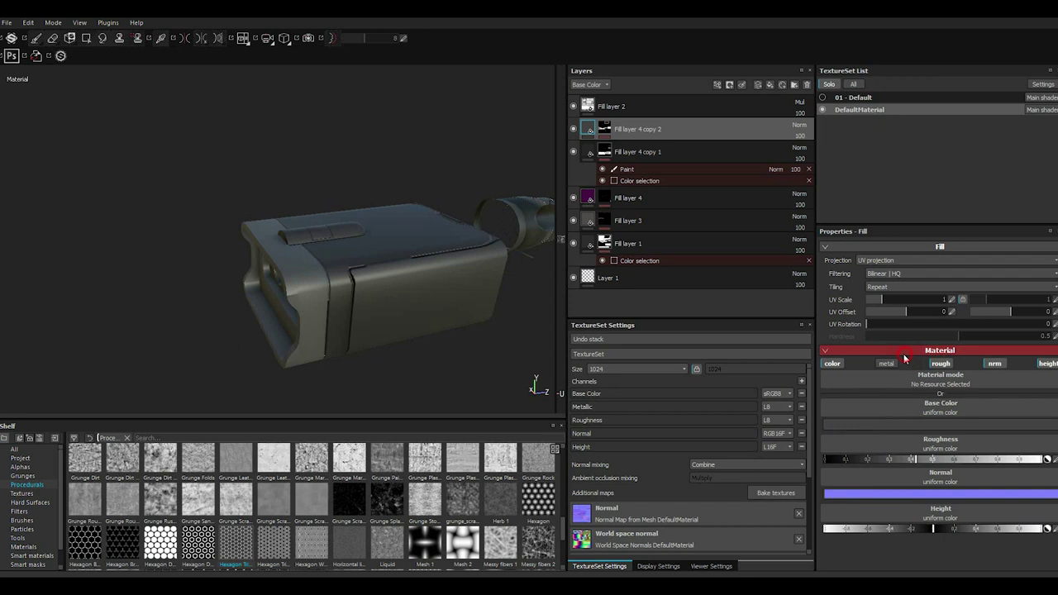
pyautogui.click(849, 84)
pyautogui.moveTo(371, 253)
pyautogui.keyDown('alt'); pyautogui.mouseDown()
pyautogui.moveTo(284, 306)
pyautogui.moveTo(386, 352)
pyautogui.moveTo(302, 319)
pyautogui.mouseUp(); pyautogui.keyUp('alt')
pyautogui.keyDown('alt'); pyautogui.moveTo(302, 319); pyautogui.dragTo(307, 283, button='right'); pyautogui.keyUp('alt')
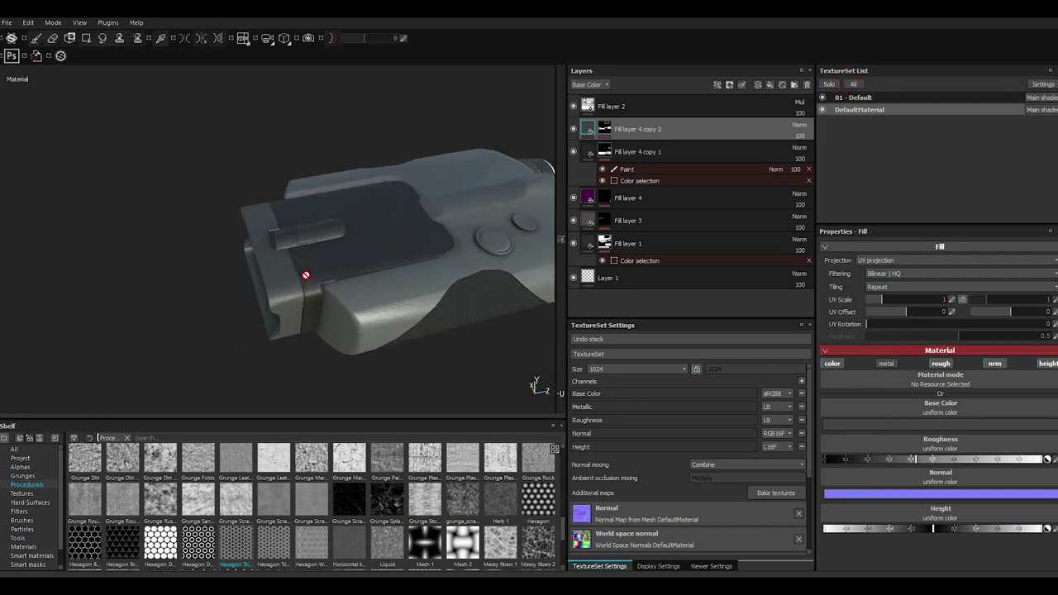
pyautogui.click(838, 428)
pyautogui.click(766, 460)
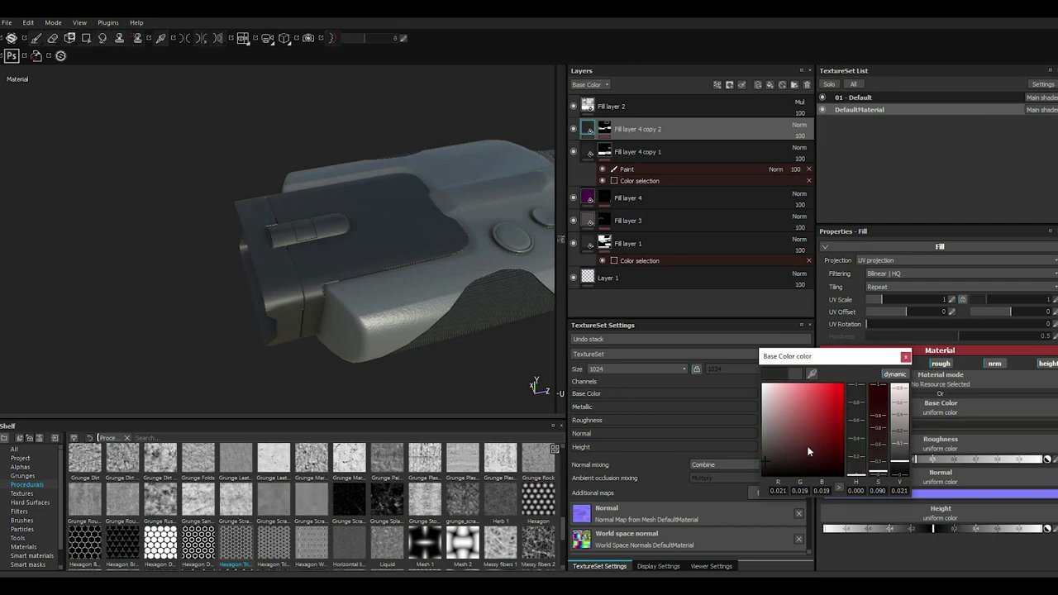
pyautogui.click(906, 356)
# Set Fill layer 4 copy 1's base colour to near-black (RGB 0.040, 0.035, 0.040)
pyautogui.click(583, 151)
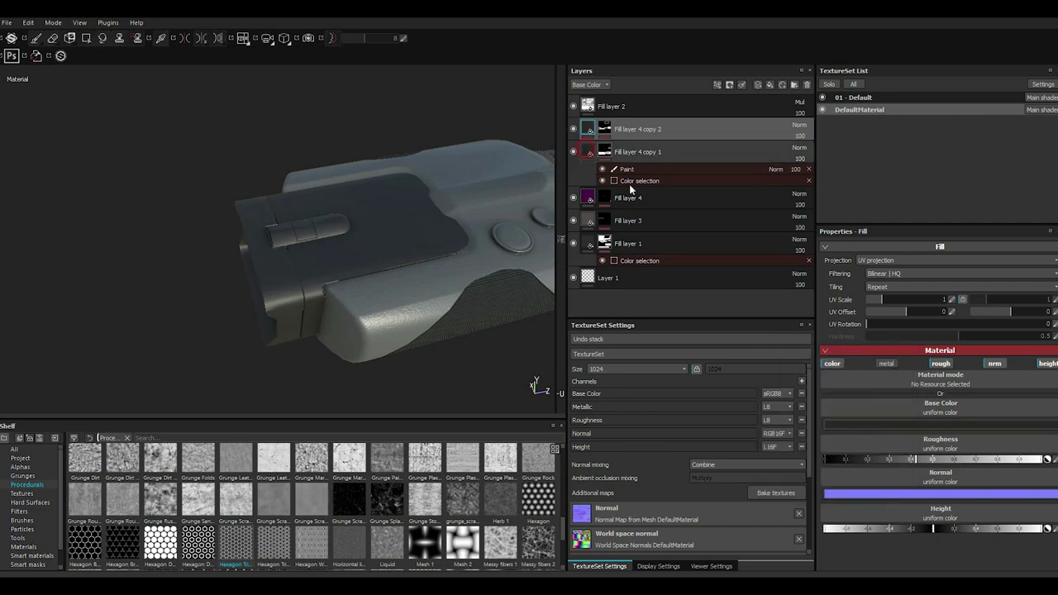
pyautogui.click(881, 427)
pyautogui.moveTo(814, 456); pyautogui.dragTo(806, 463)
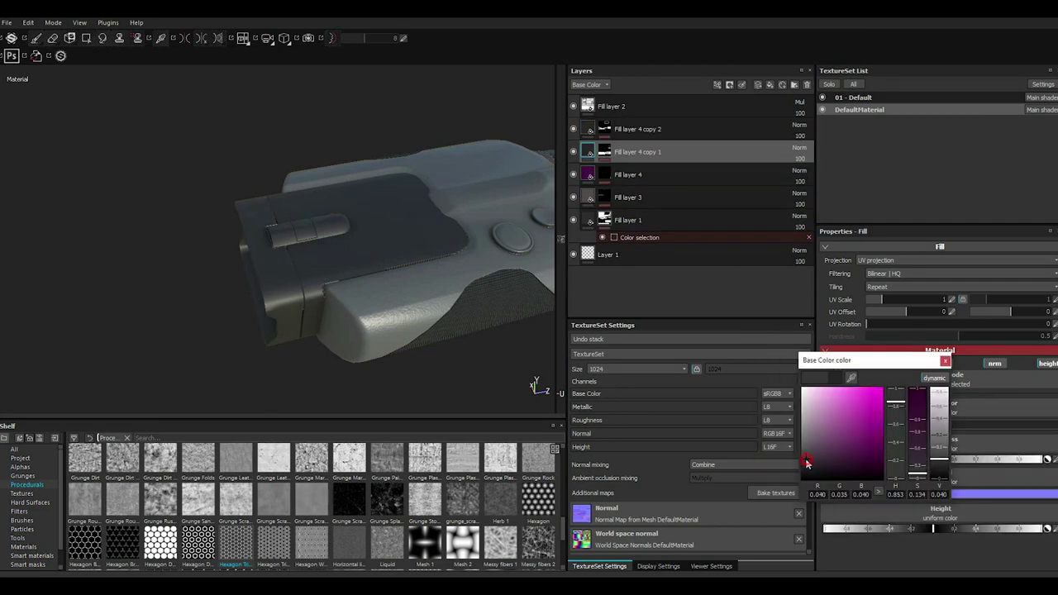
pyautogui.click(944, 361)
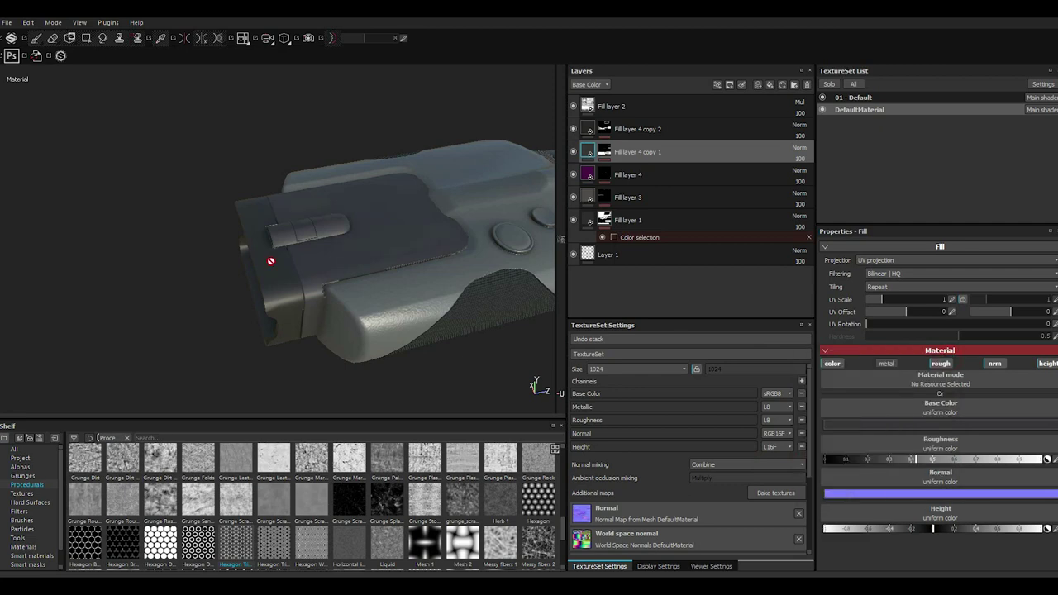
pyautogui.scroll(-3, 243, 257)
pyautogui.moveTo(243, 257)
pyautogui.keyDown('alt'); pyautogui.mouseDown()
pyautogui.moveTo(260, 255)
pyautogui.moveTo(333, 352)
pyautogui.moveTo(345, 325)
pyautogui.mouseUp(); pyautogui.keyUp('alt')
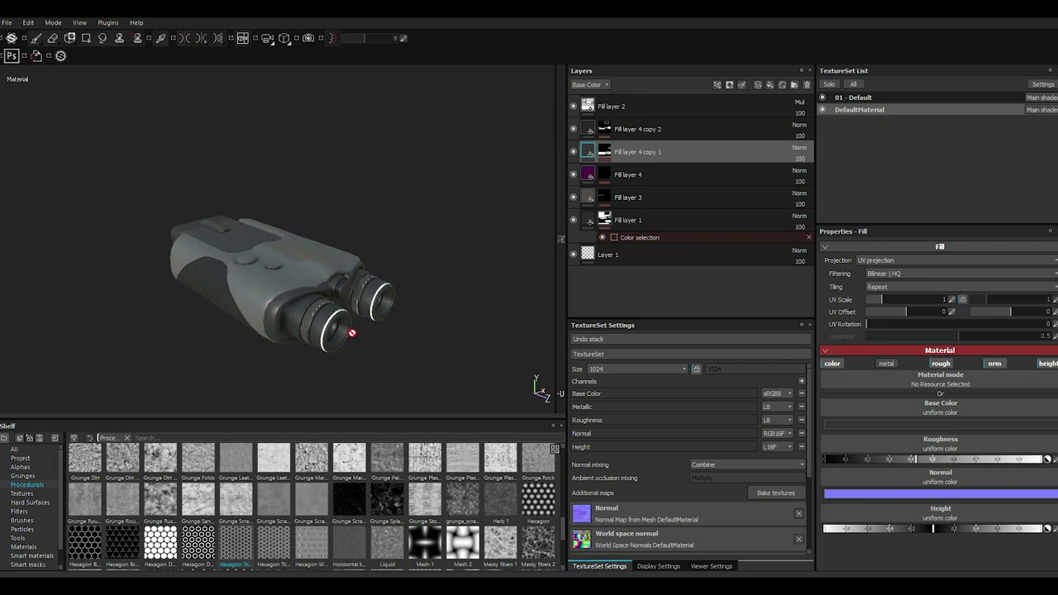
# Duplicate Fill layer 4 copy 2 and change the copy's color selection from blue to the yellow ID
pyautogui.scroll(2, 345, 325)
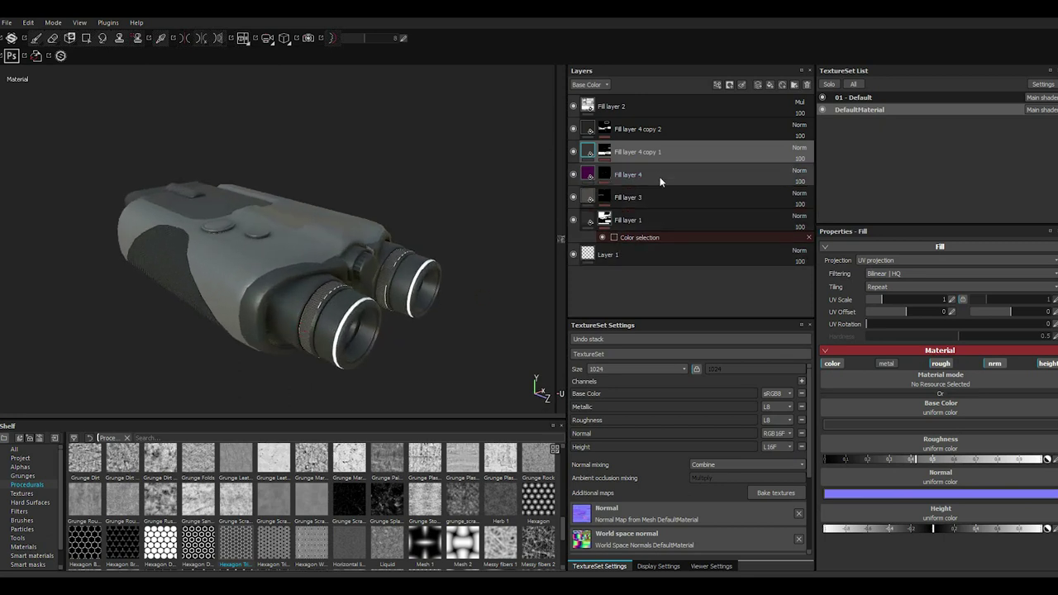
pyautogui.click(630, 131)
pyautogui.rightClick(630, 130)
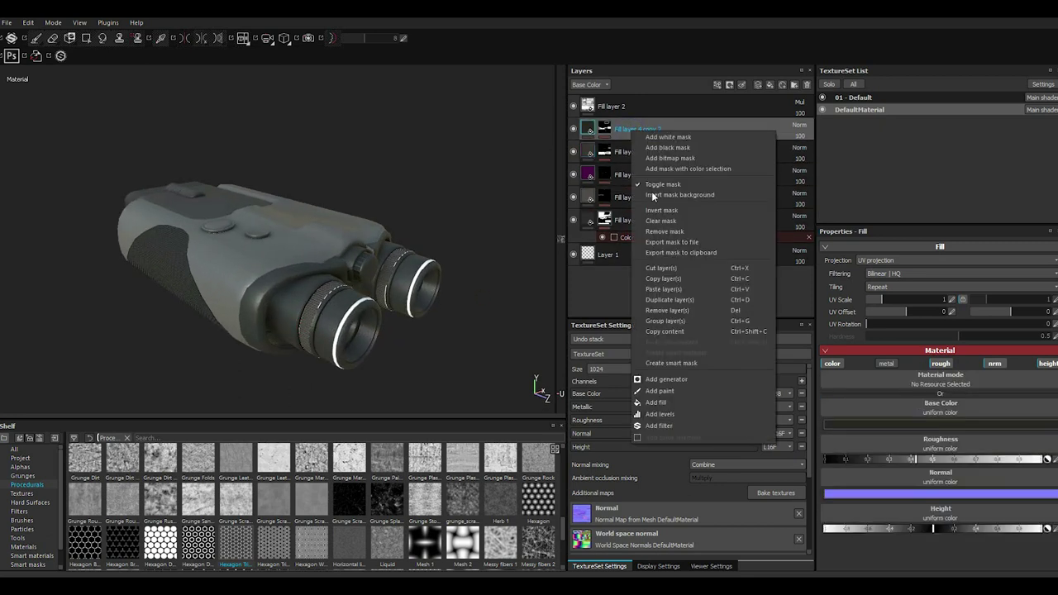
pyautogui.click(670, 293)
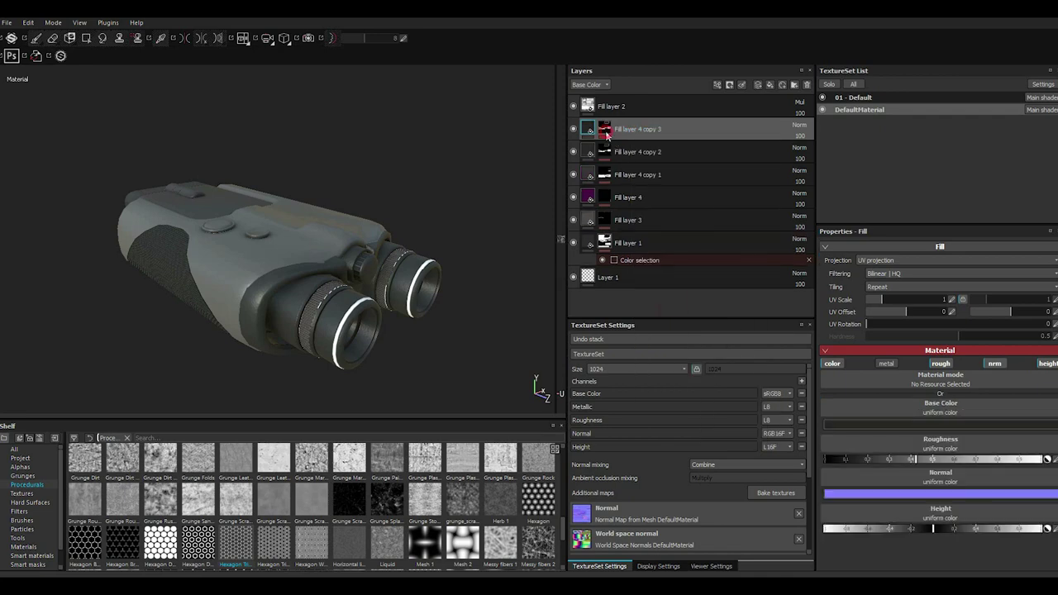
pyautogui.click(628, 147)
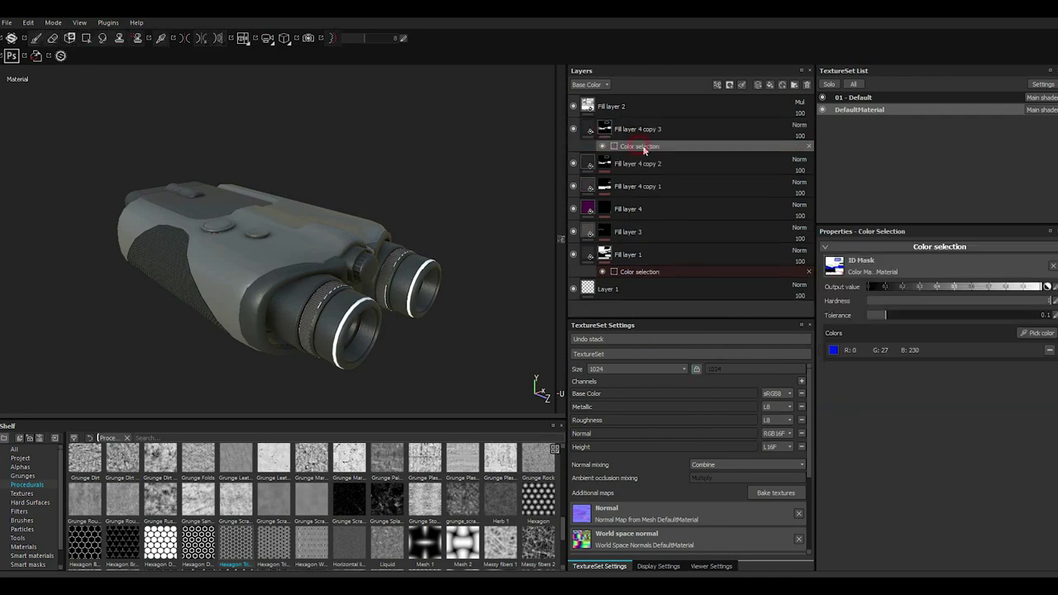
pyautogui.click(1049, 350)
pyautogui.click(1038, 332)
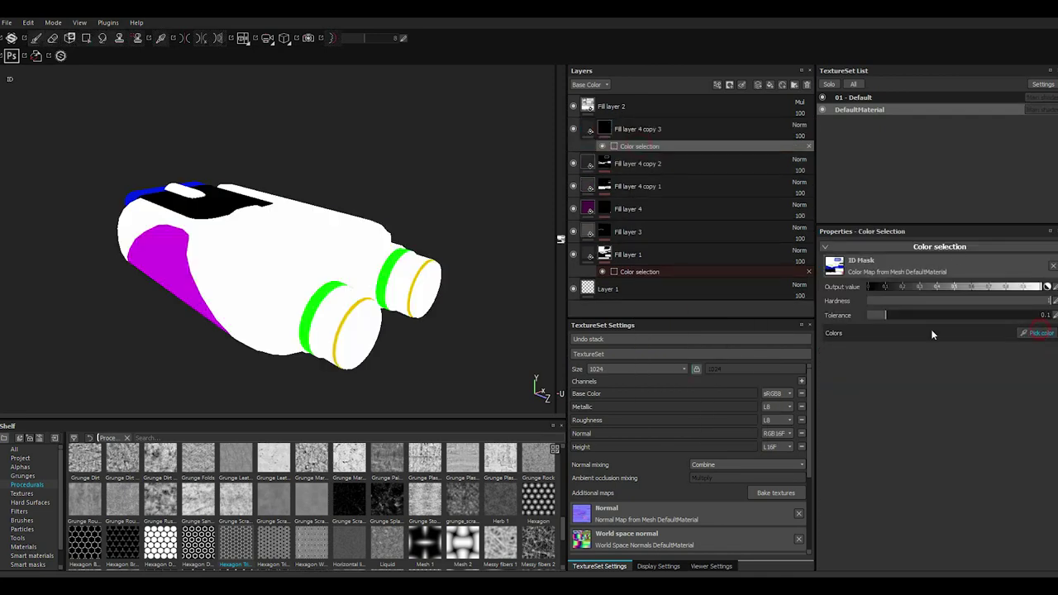
pyautogui.scroll(3, 347, 324)
pyautogui.click(336, 327)
pyautogui.scroll(-3, 336, 327)
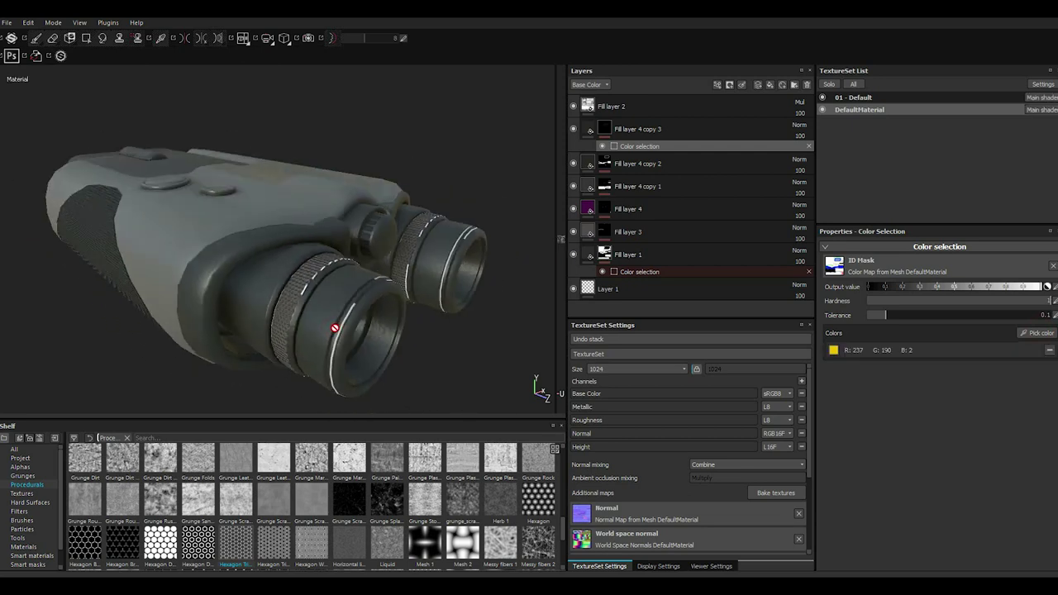
# Set Fill layer 4 copy 3's base colour to saturated red for the eyepiece rings
pyautogui.click(588, 128)
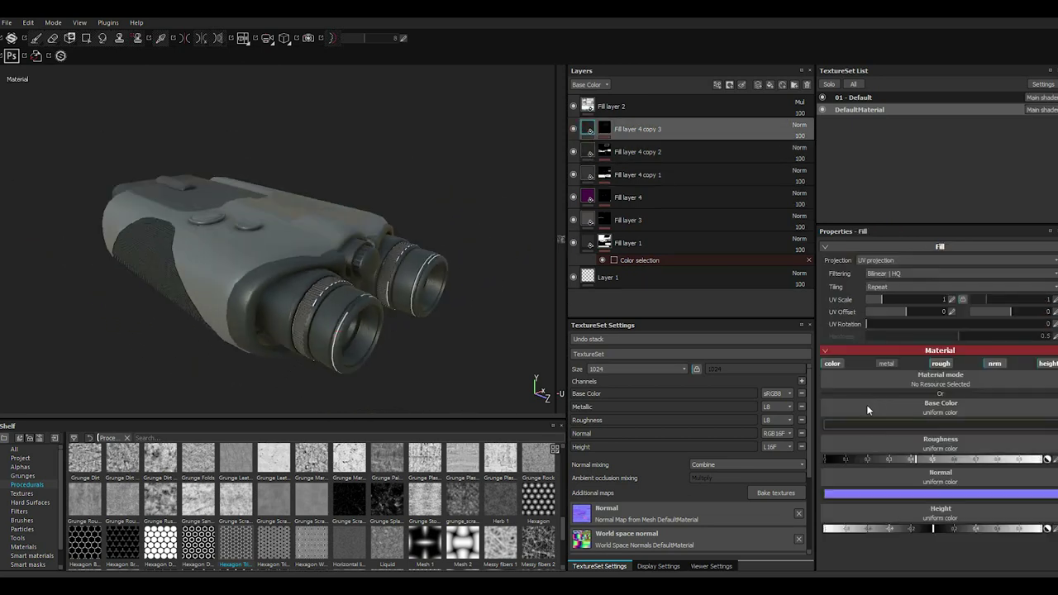
pyautogui.click(852, 424)
pyautogui.click(841, 402)
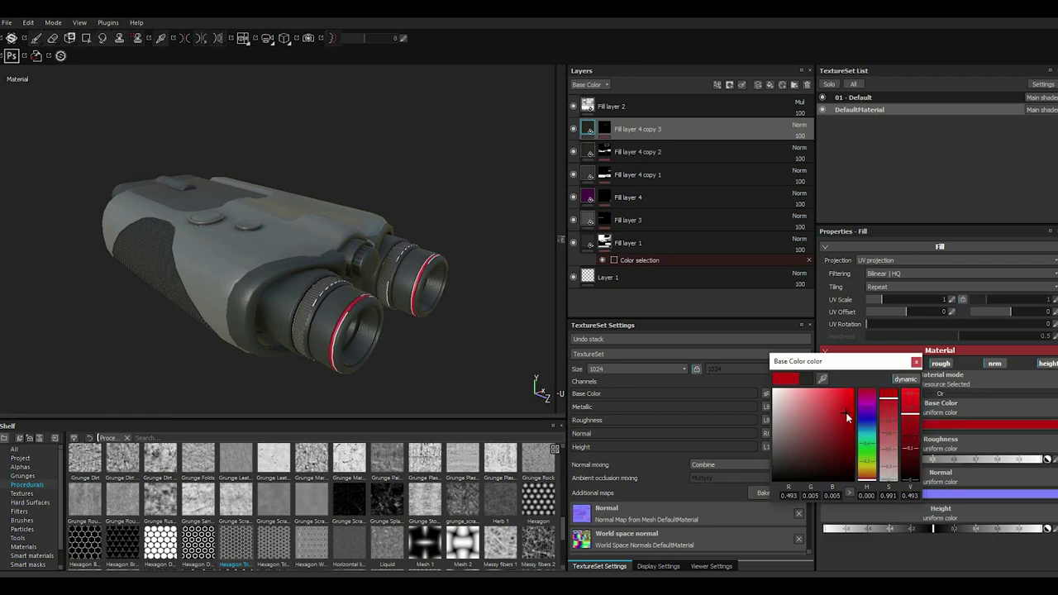
pyautogui.click(915, 362)
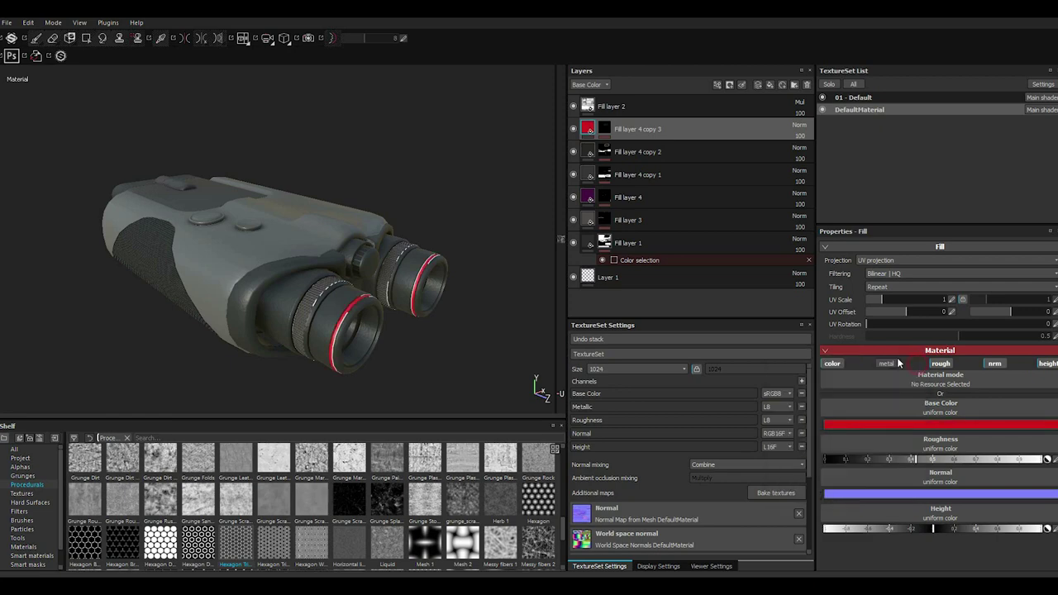
pyautogui.keyDown('alt'); pyautogui.moveTo(361, 285); pyautogui.dragTo(347, 289); pyautogui.keyUp('alt')
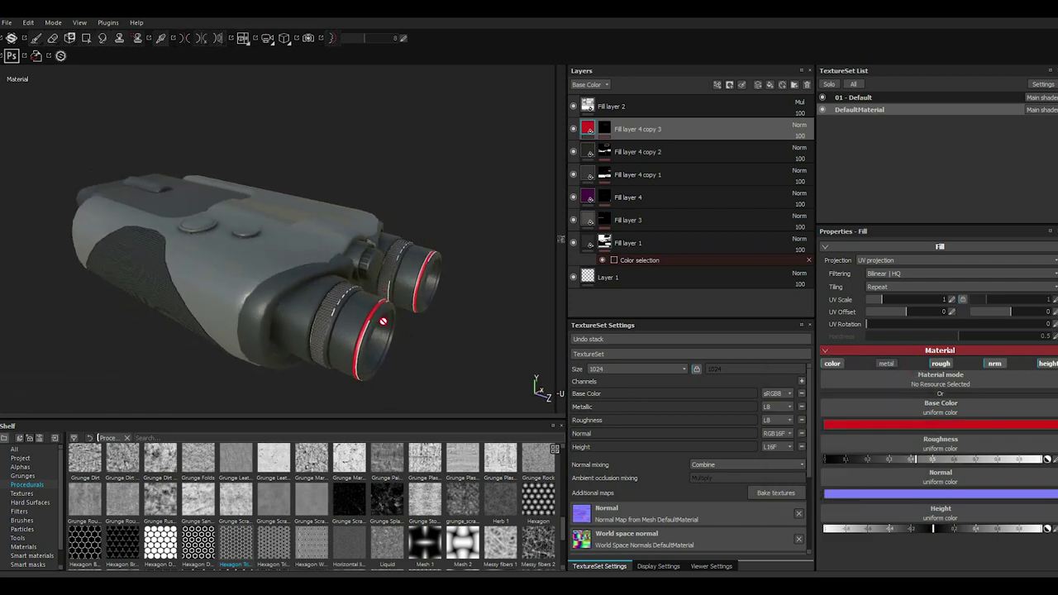
pyautogui.scroll(3, 377, 321)
pyautogui.moveTo(377, 321)
pyautogui.keyDown('alt'); pyautogui.mouseDown()
pyautogui.moveTo(334, 346)
pyautogui.moveTo(405, 317)
pyautogui.moveTo(311, 378)
pyautogui.moveTo(325, 333)
pyautogui.mouseUp(); pyautogui.keyUp('alt')
pyautogui.scroll(-3, 401, 314)
pyautogui.scroll(2, 325, 333)
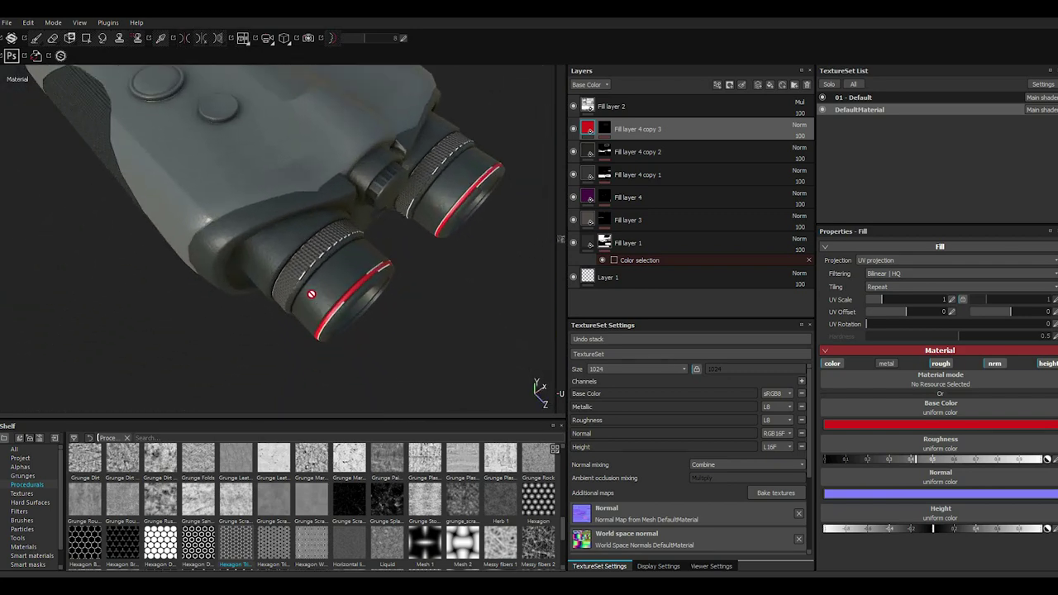
pyautogui.scroll(2, 319, 295)
pyautogui.keyDown('alt'); pyautogui.moveTo(319, 295); pyautogui.dragTo(413, 264); pyautogui.keyUp('alt')
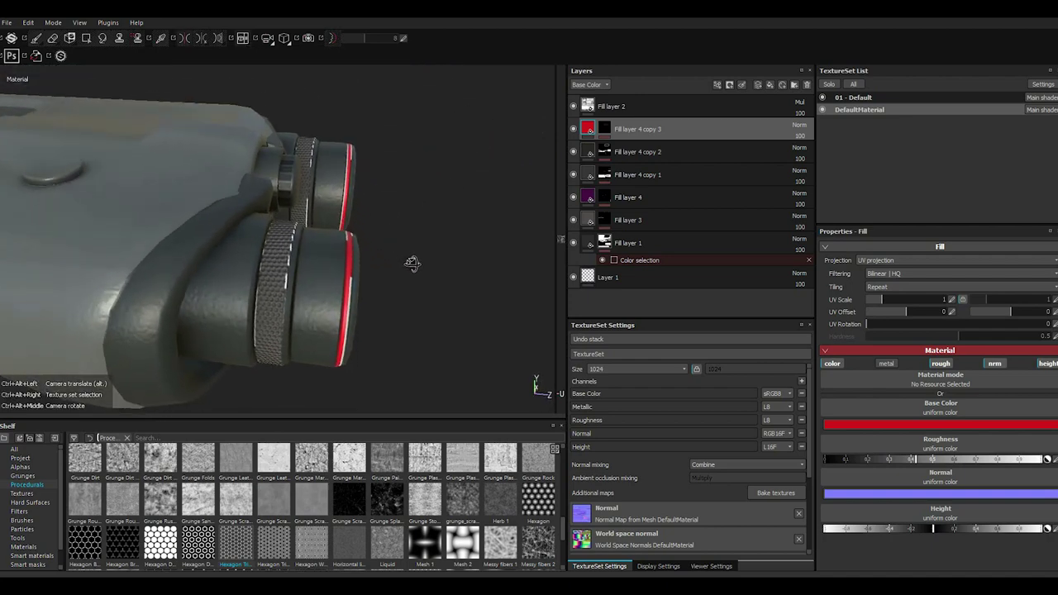
# Isolate the eyepiece texture set and toggle Fill layer 4 copy 3 to check the red rings
pyautogui.click(829, 84)
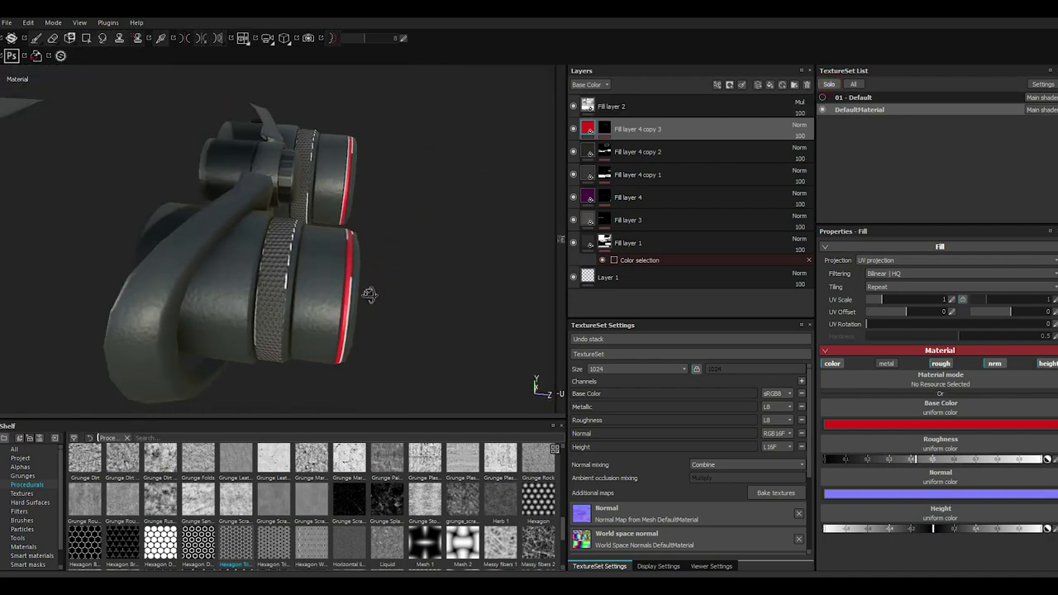
pyautogui.moveTo(369, 295)
pyautogui.keyDown('alt'); pyautogui.mouseDown()
pyautogui.moveTo(284, 338)
pyautogui.moveTo(170, 342)
pyautogui.mouseUp(); pyautogui.keyUp('alt')
pyautogui.scroll(2, 171, 366)
pyautogui.scroll(2, 394, 326)
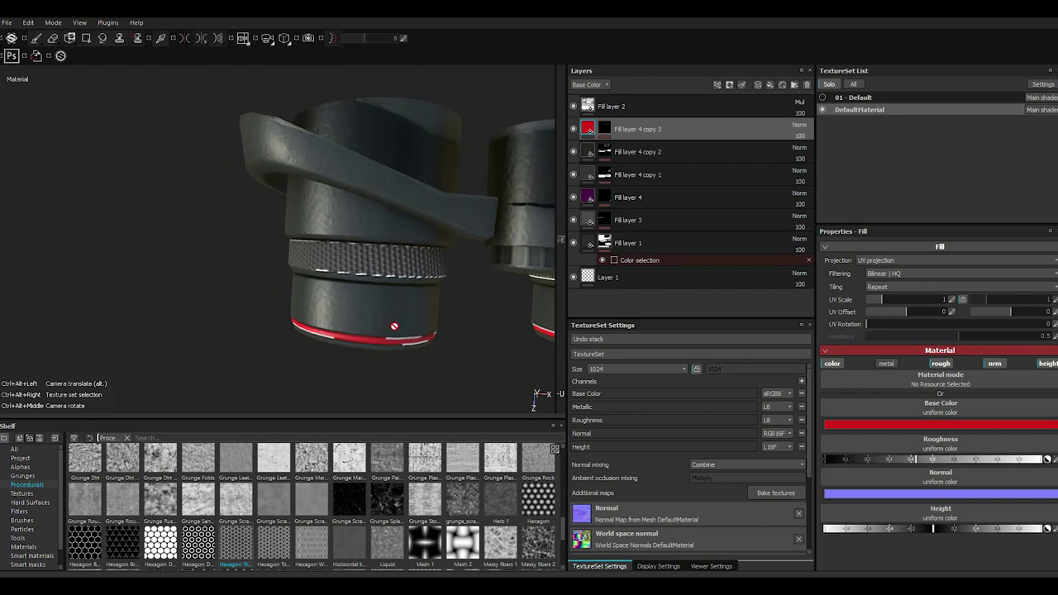
pyautogui.moveTo(394, 327)
pyautogui.keyDown('alt'); pyautogui.mouseDown()
pyautogui.moveTo(373, 314)
pyautogui.moveTo(661, 156)
pyautogui.mouseUp(); pyautogui.keyUp('alt')
pyautogui.scroll(-3, 400, 304)
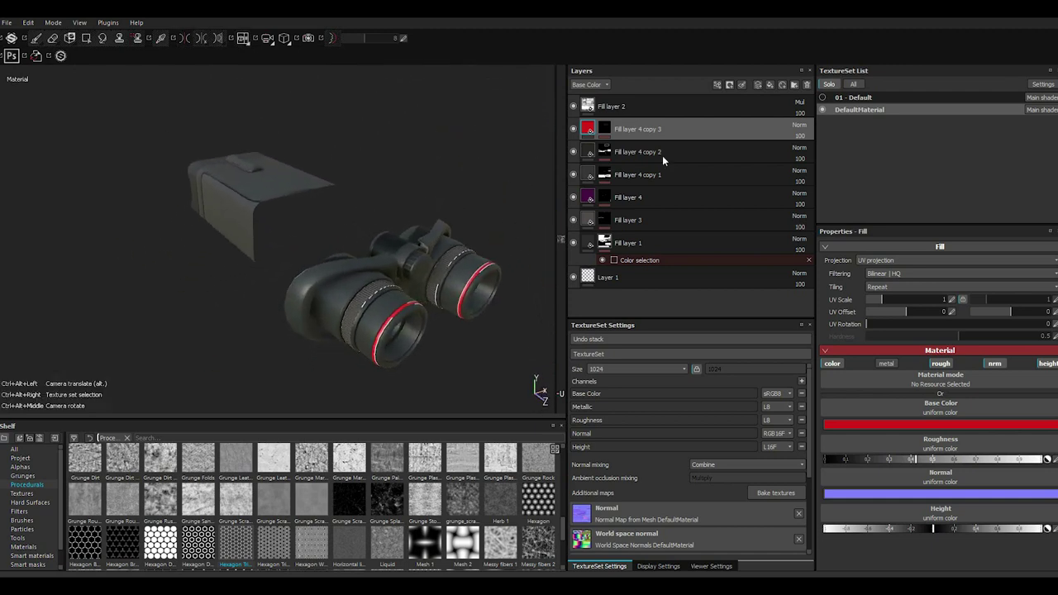
pyautogui.click(575, 130)
pyautogui.click(574, 130)
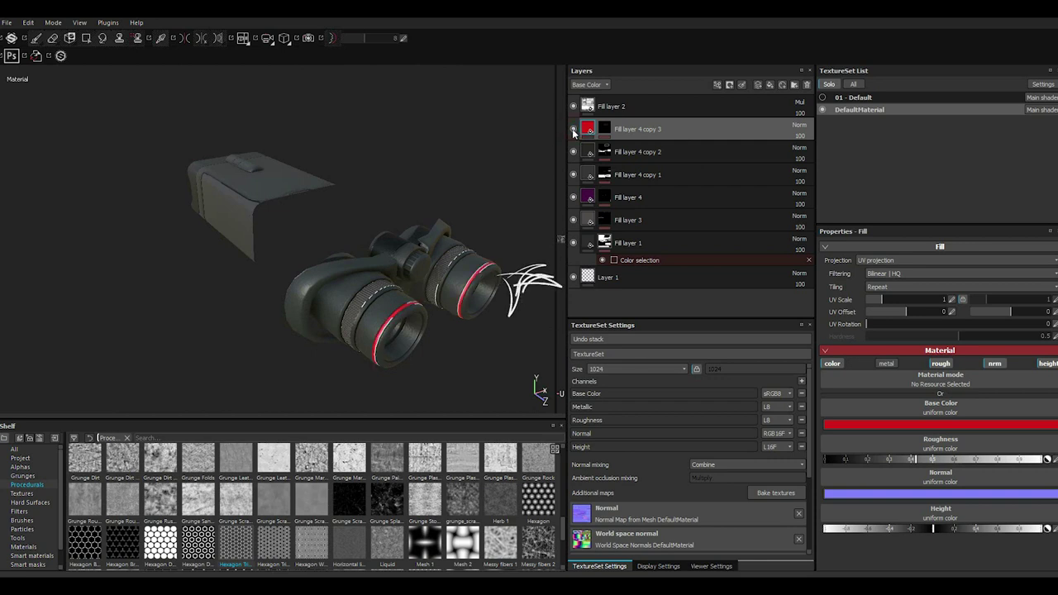
pyautogui.moveTo(528, 297)
pyautogui.keyDown('alt'); pyautogui.mouseDown()
pyautogui.moveTo(266, 295)
pyautogui.moveTo(336, 306)
pyautogui.mouseUp(); pyautogui.keyUp('alt')
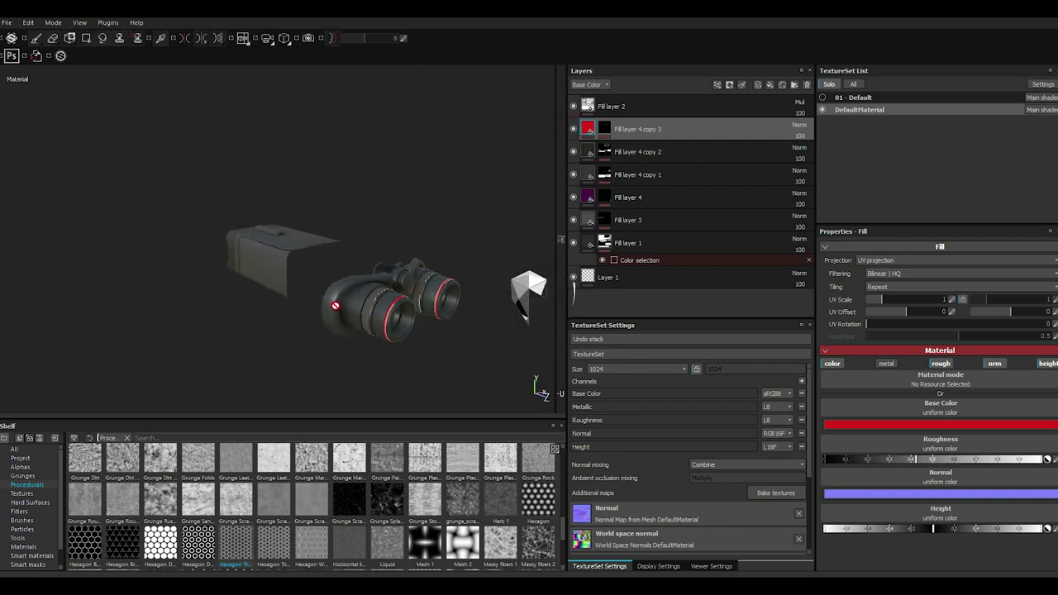
pyautogui.click(853, 84)
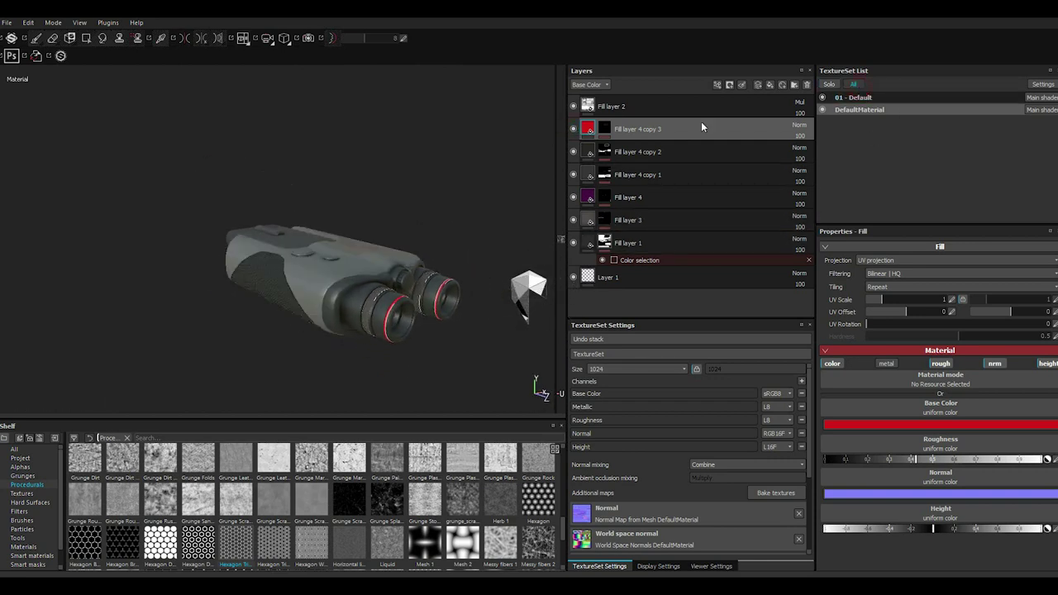
pyautogui.moveTo(388, 347)
pyautogui.keyDown('alt'); pyautogui.mouseDown()
pyautogui.moveTo(446, 369)
pyautogui.moveTo(455, 338)
pyautogui.moveTo(485, 328)
pyautogui.moveTo(446, 306)
pyautogui.moveTo(496, 277)
pyautogui.mouseUp(); pyautogui.keyUp('alt')
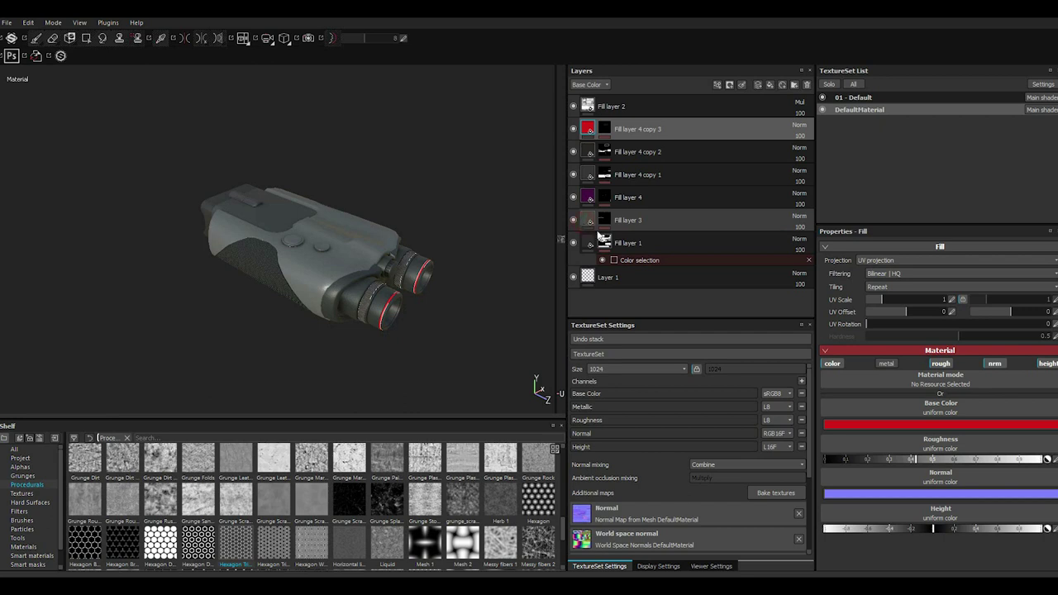
pyautogui.click(597, 230)
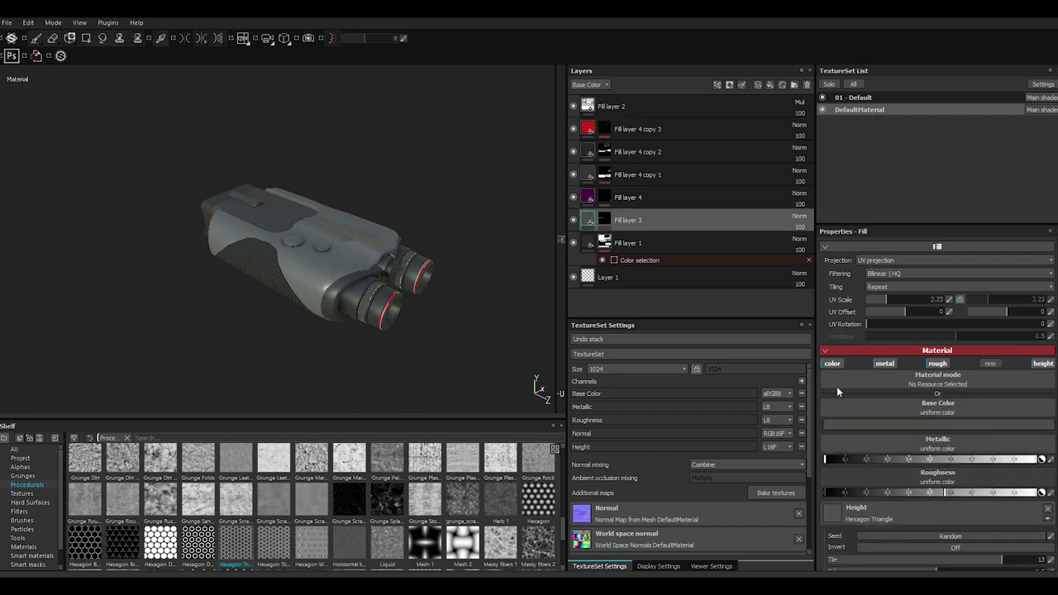
# Add a paint effect to Fill layer 3's mask
pyautogui.click(574, 221)
pyautogui.click(574, 221)
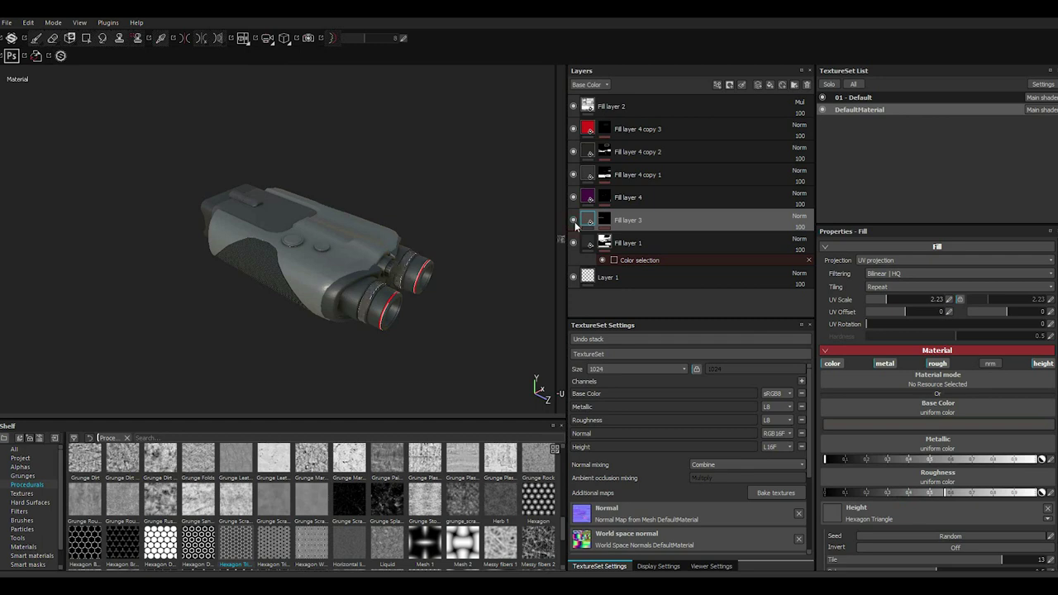
pyautogui.click(604, 220)
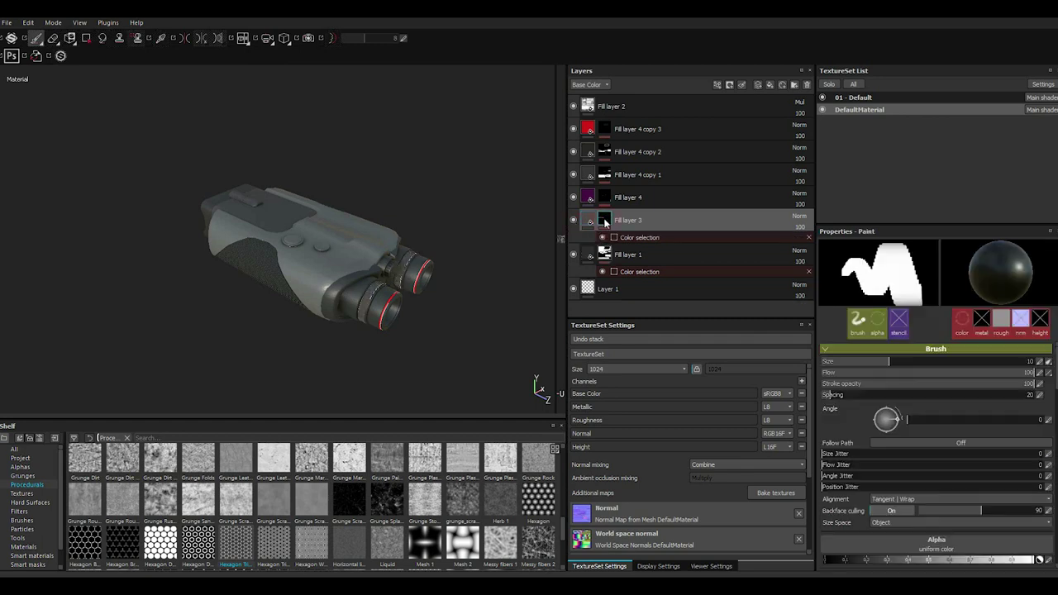
pyautogui.click(729, 85)
pyautogui.click(746, 111)
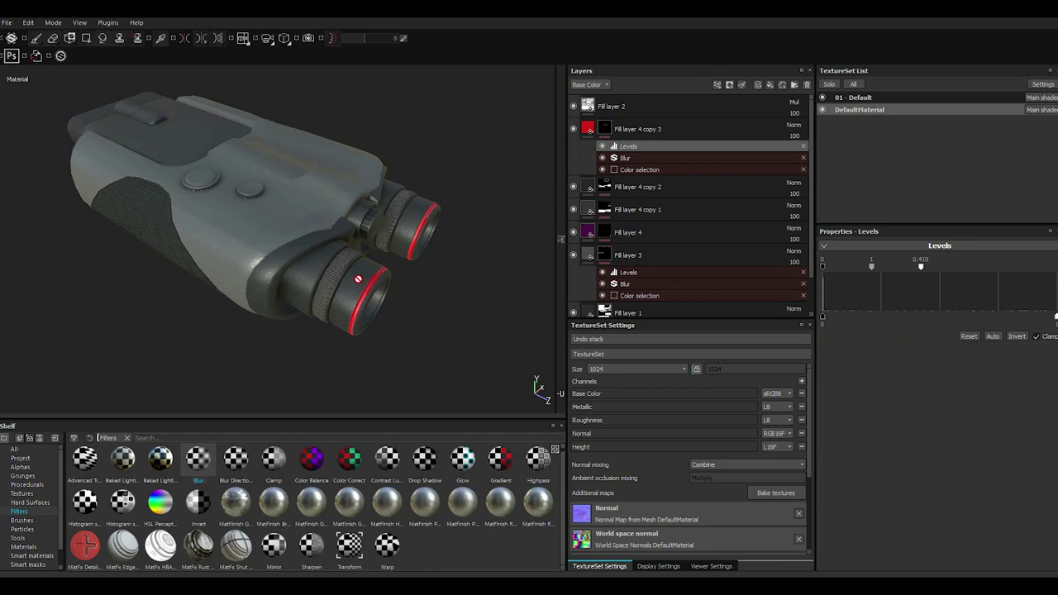
# Isolate the eyepiece texture set and add a new layer above Fill layer 4 copy 3
pyautogui.click(832, 84)
pyautogui.click(755, 123)
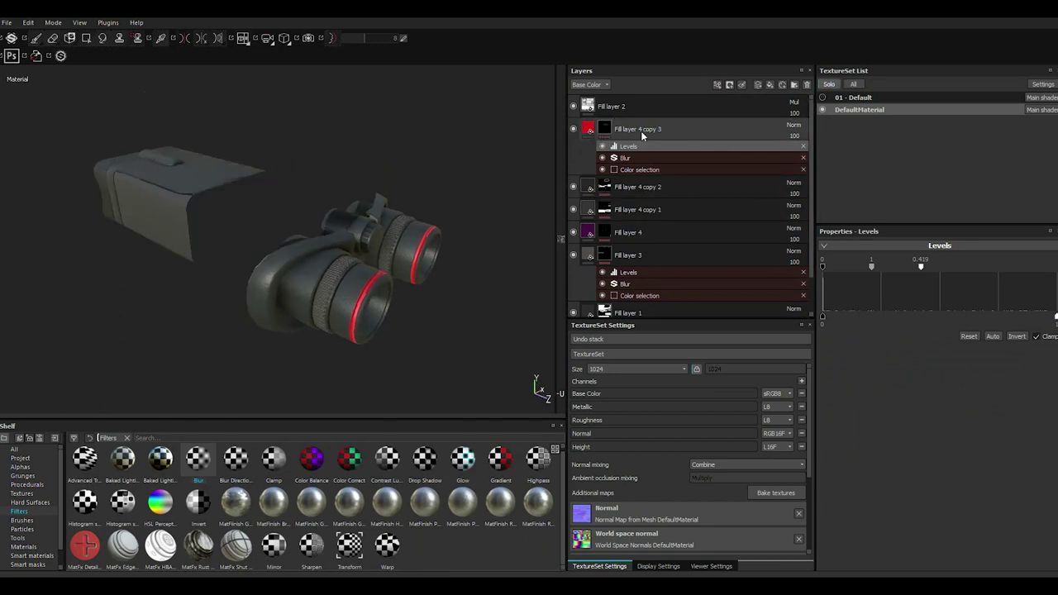
pyautogui.click(760, 86)
# Replace the new layer with Fill layer 5 using a Mask Editor smart mask at global balance 0.43
pyautogui.hotkey('ctrl', 'z')
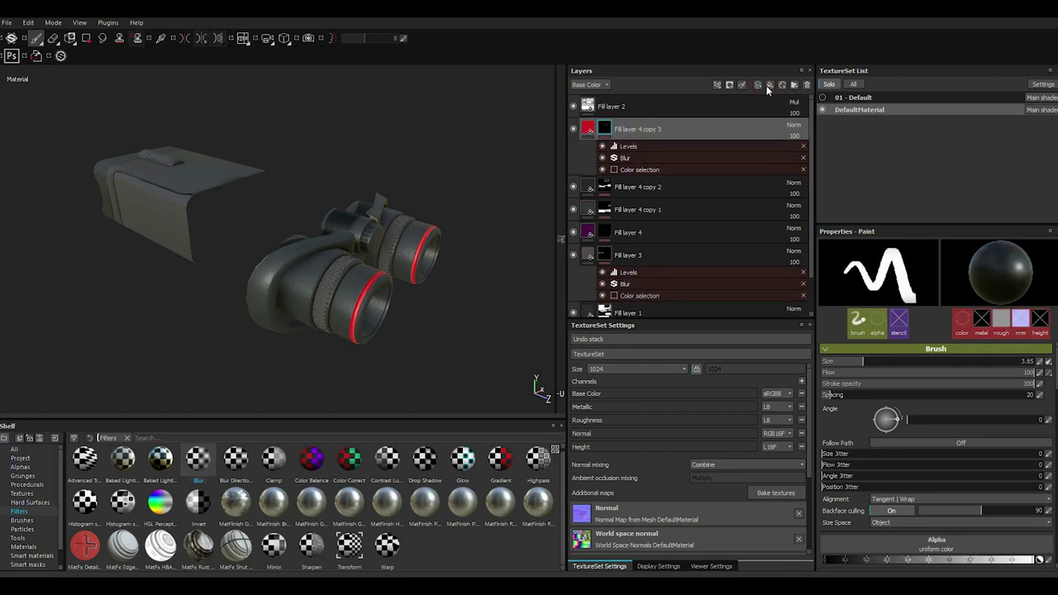
pyautogui.click(769, 86)
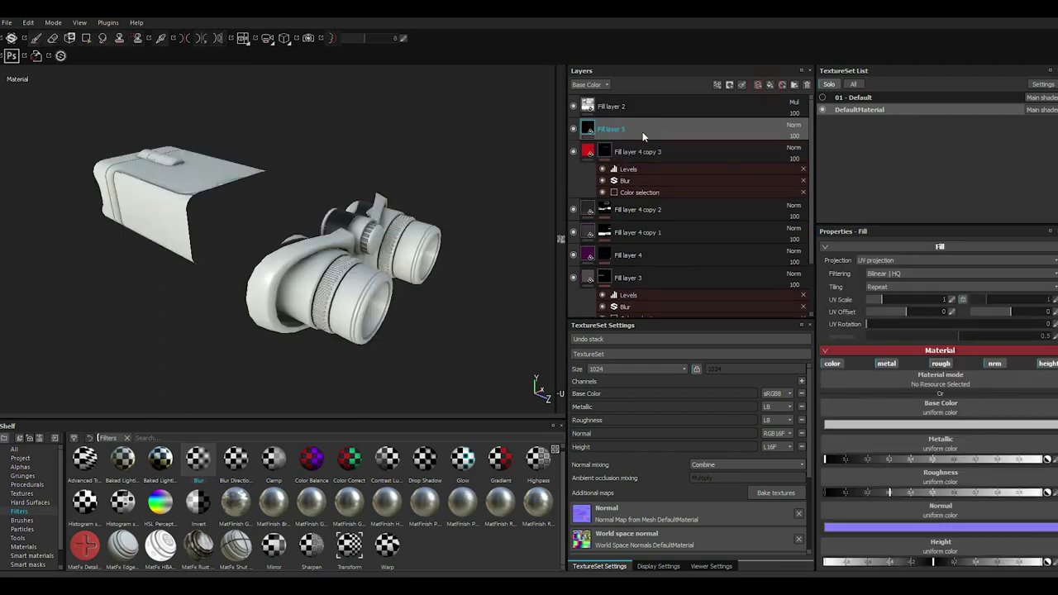
pyautogui.click(33, 565)
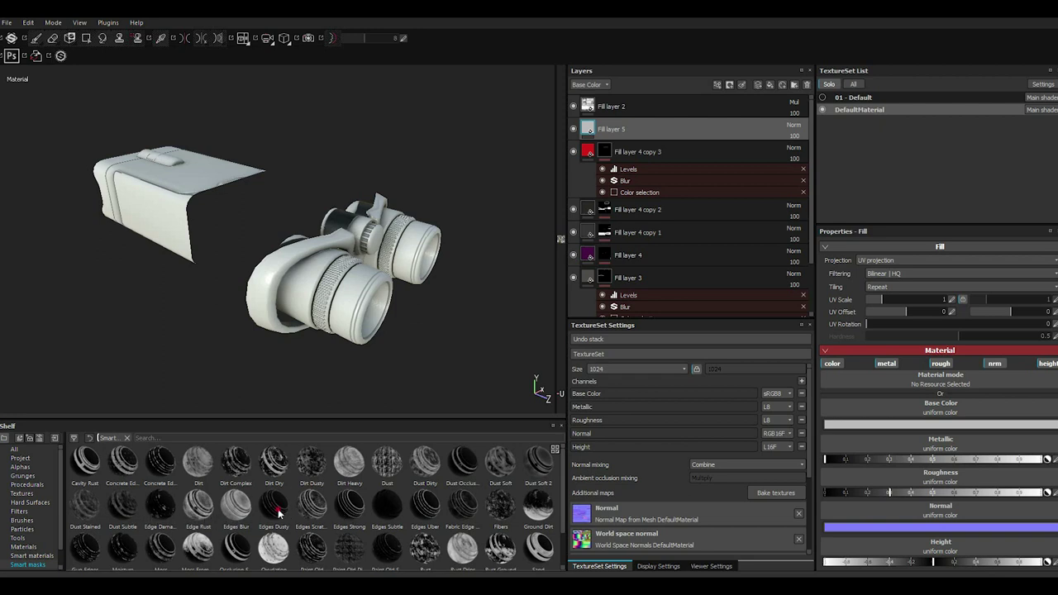
pyautogui.moveTo(279, 514); pyautogui.dragTo(616, 129)
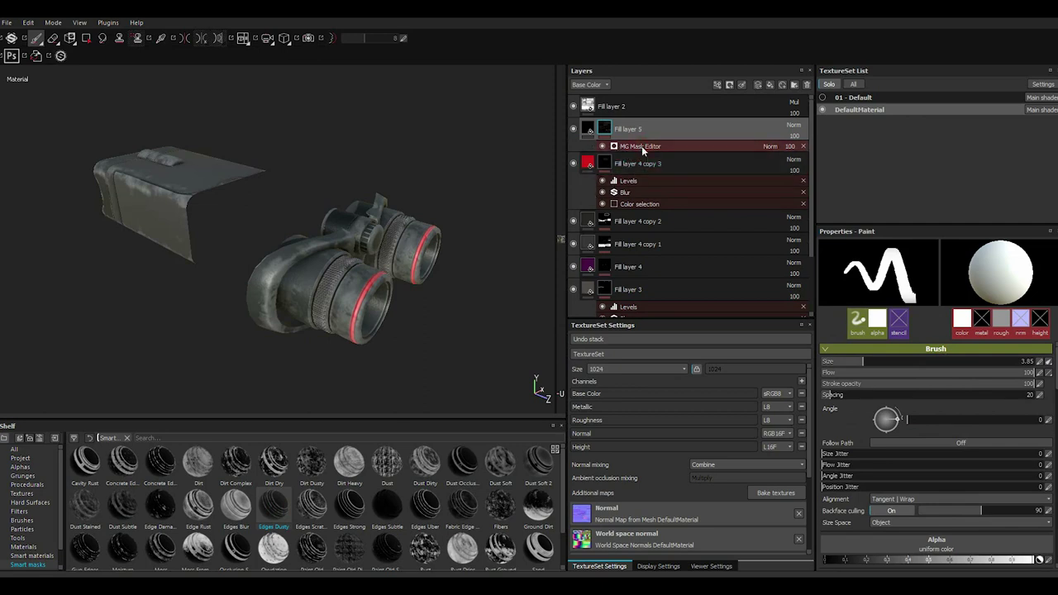
pyautogui.click(643, 149)
pyautogui.moveTo(924, 318); pyautogui.dragTo(924, 322)
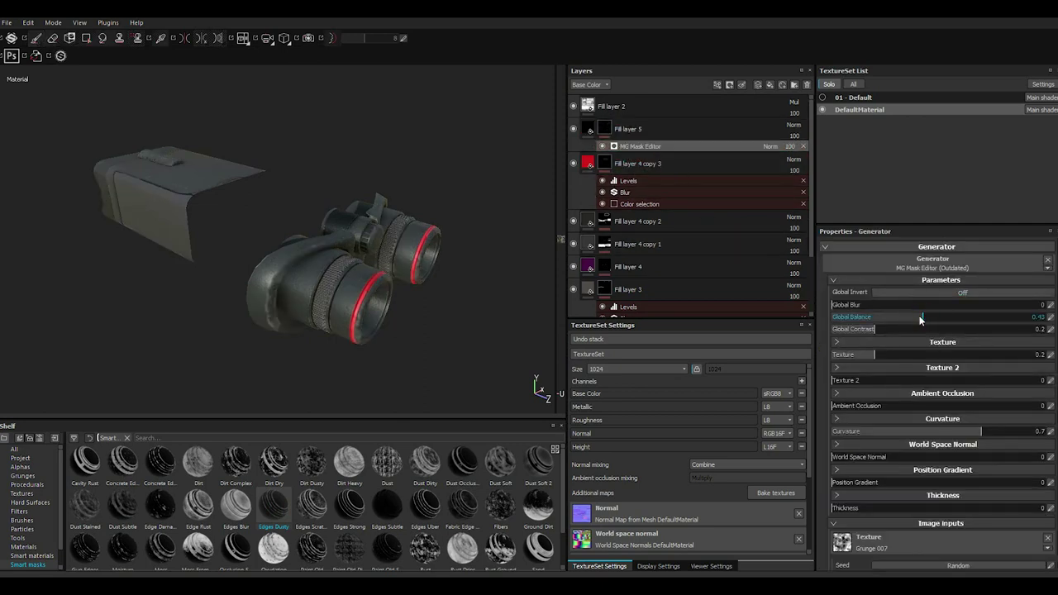
pyautogui.click(924, 323)
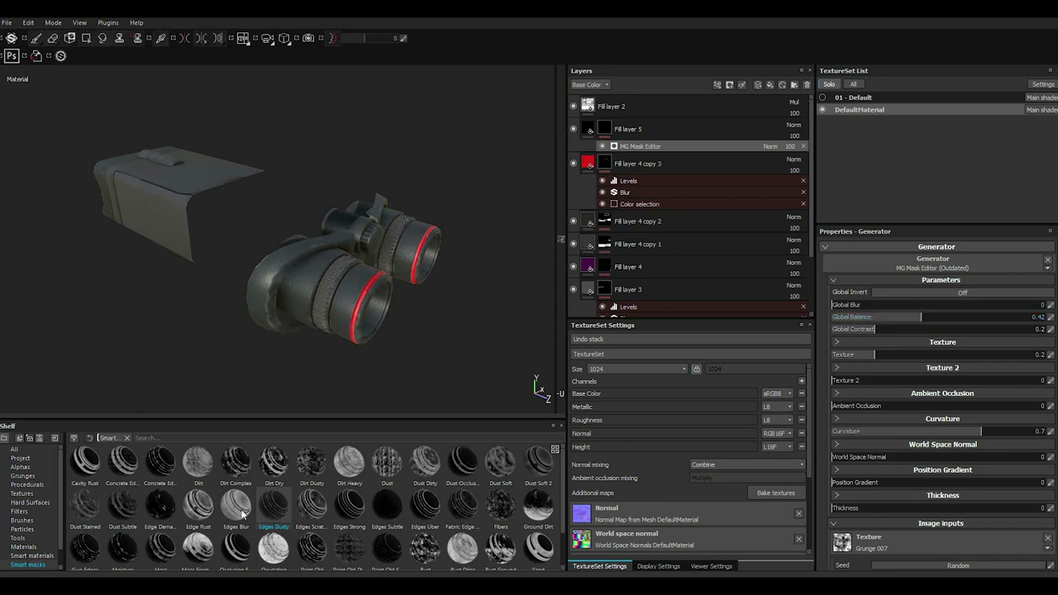
# Add Edges Scratches, set MG Metal Edge Wear to Lighten, and lower its Wear Level to about 0.09
pyautogui.moveTo(311, 504); pyautogui.dragTo(644, 129)
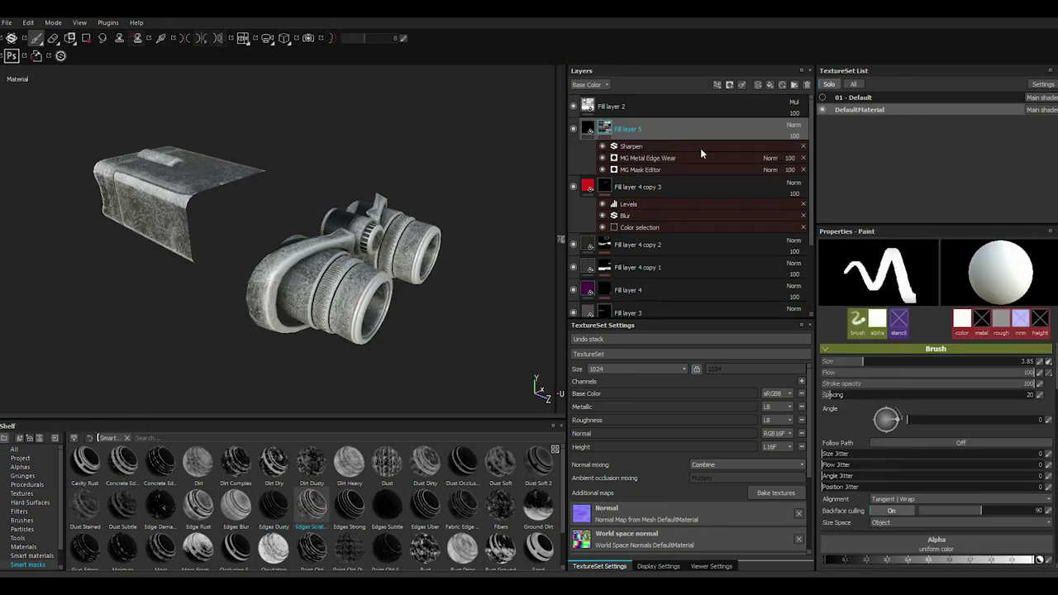
pyautogui.click(765, 160)
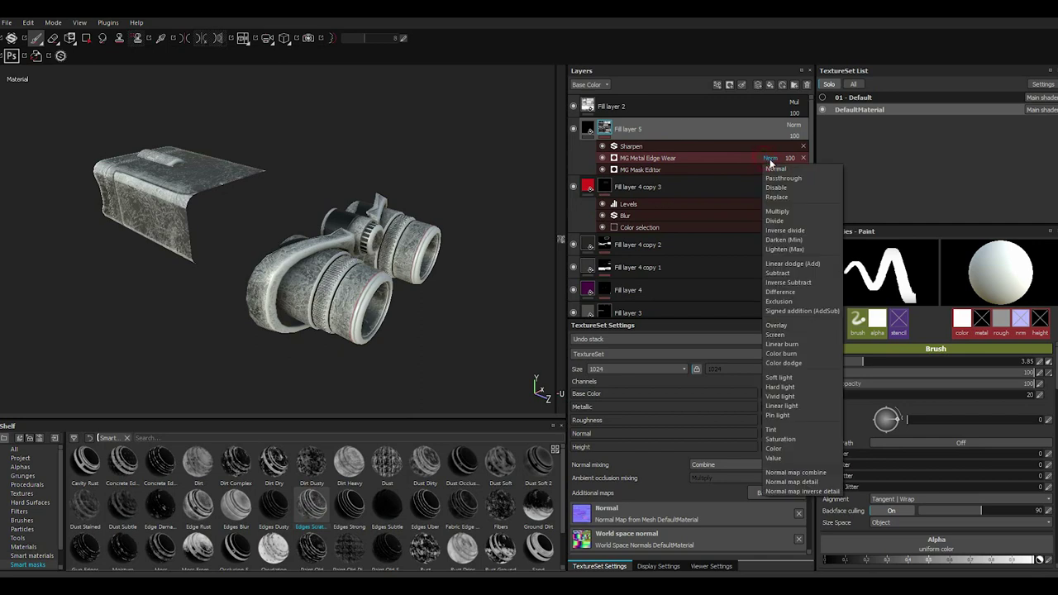
pyautogui.click(773, 250)
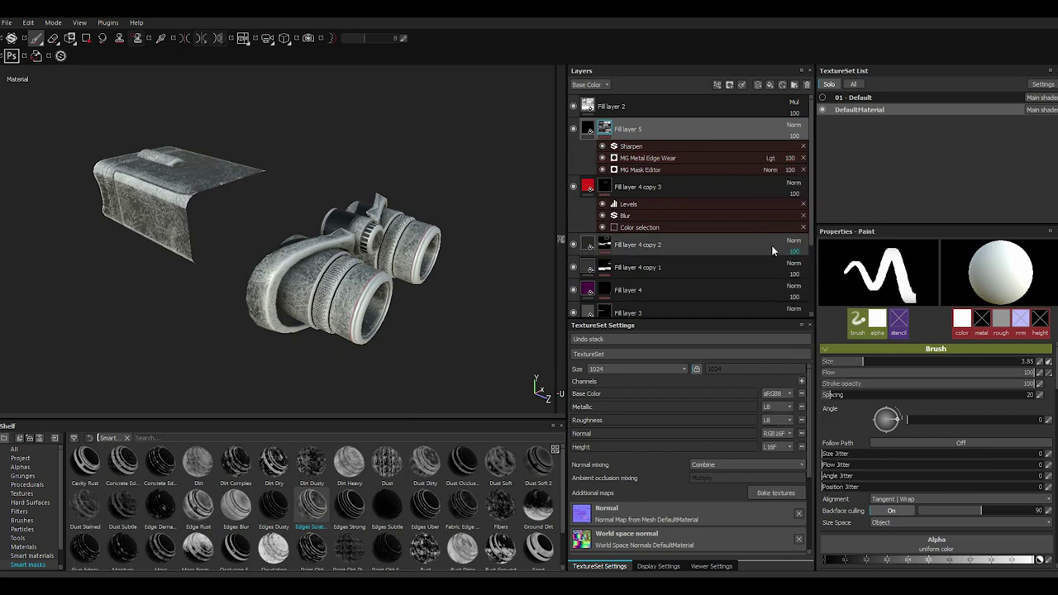
pyautogui.click(666, 160)
pyautogui.click(943, 315)
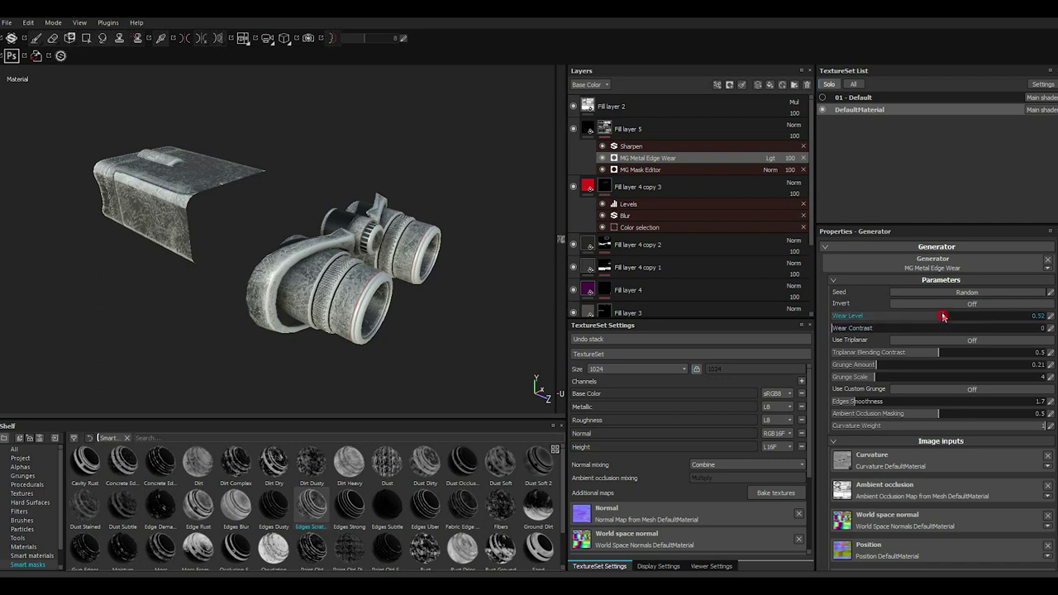
pyautogui.moveTo(943, 316); pyautogui.dragTo(859, 317)
pyautogui.moveTo(397, 257)
pyautogui.keyDown('alt'); pyautogui.mouseDown()
pyautogui.moveTo(290, 275)
pyautogui.moveTo(356, 270)
pyautogui.mouseUp(); pyautogui.keyUp('alt')
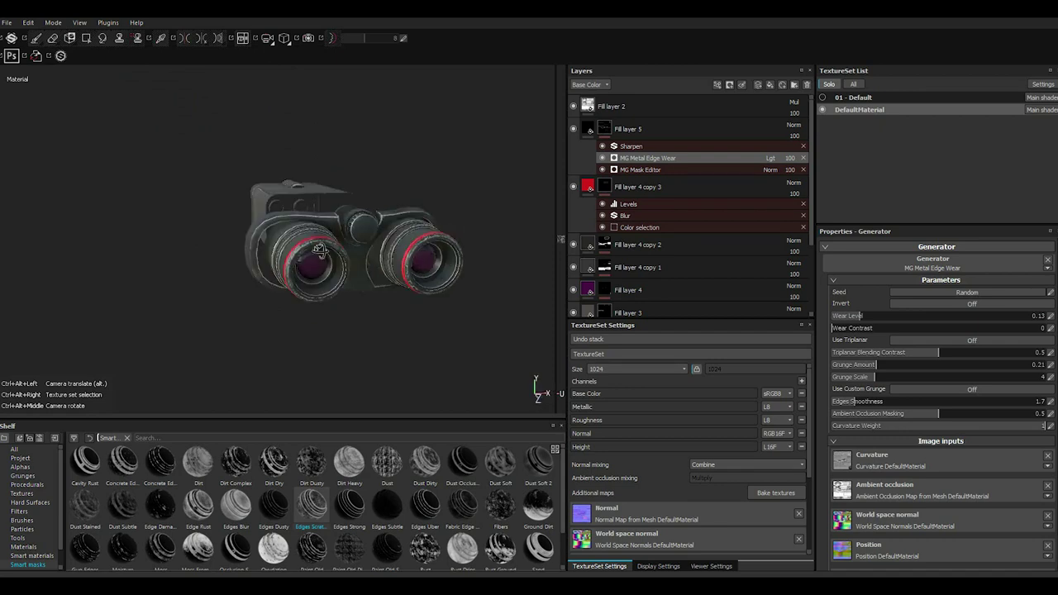
pyautogui.scroll(5, 356, 270)
pyautogui.keyDown('alt'); pyautogui.moveTo(356, 270); pyautogui.dragTo(413, 247); pyautogui.keyUp('alt')
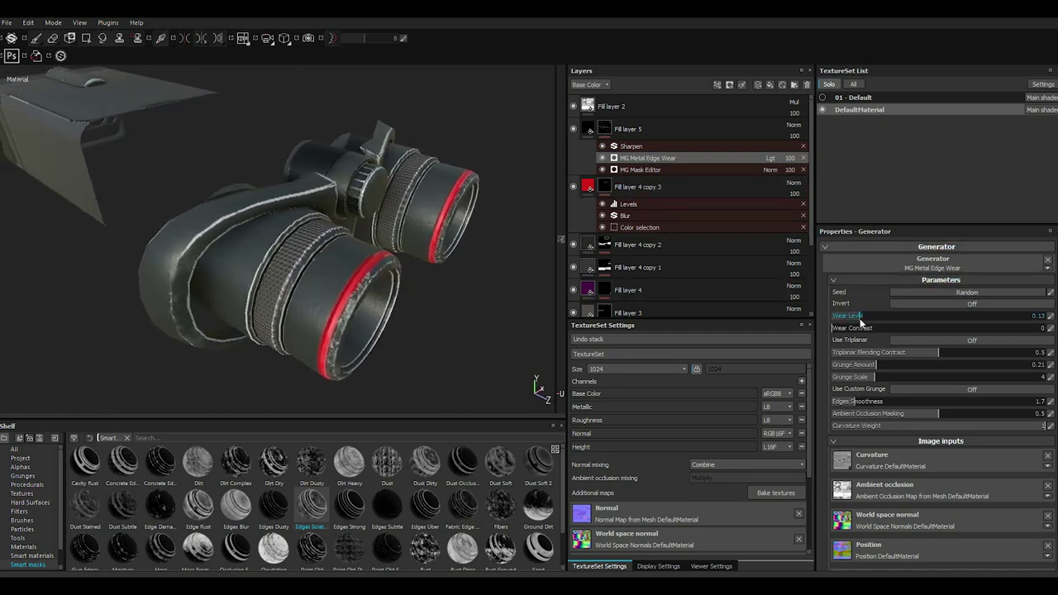
pyautogui.moveTo(860, 317)
pyautogui.mouseDown()
pyautogui.moveTo(881, 321)
pyautogui.moveTo(851, 319)
pyautogui.mouseUp()
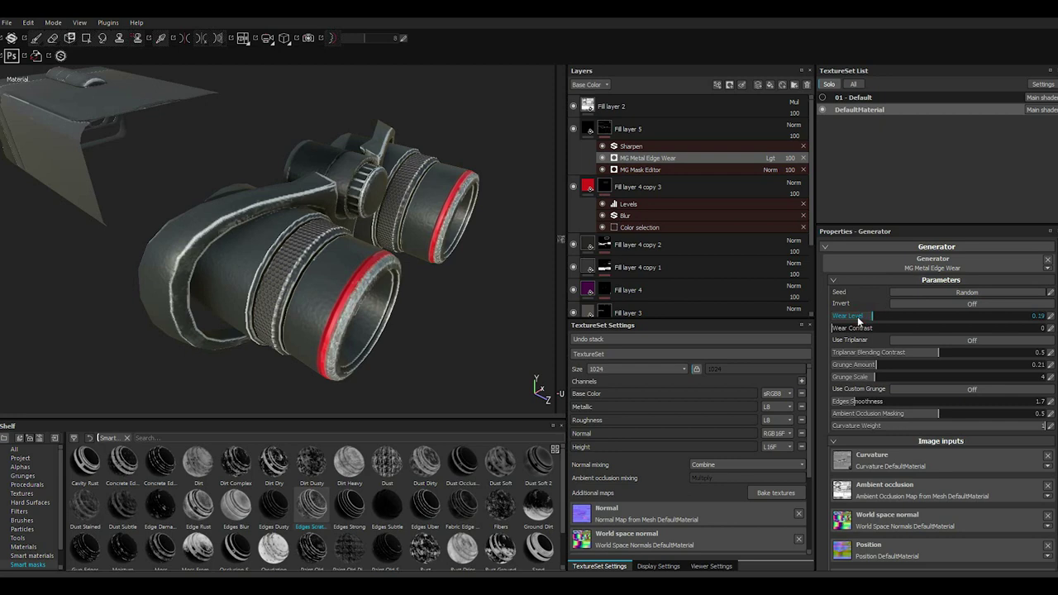
pyautogui.click(683, 132)
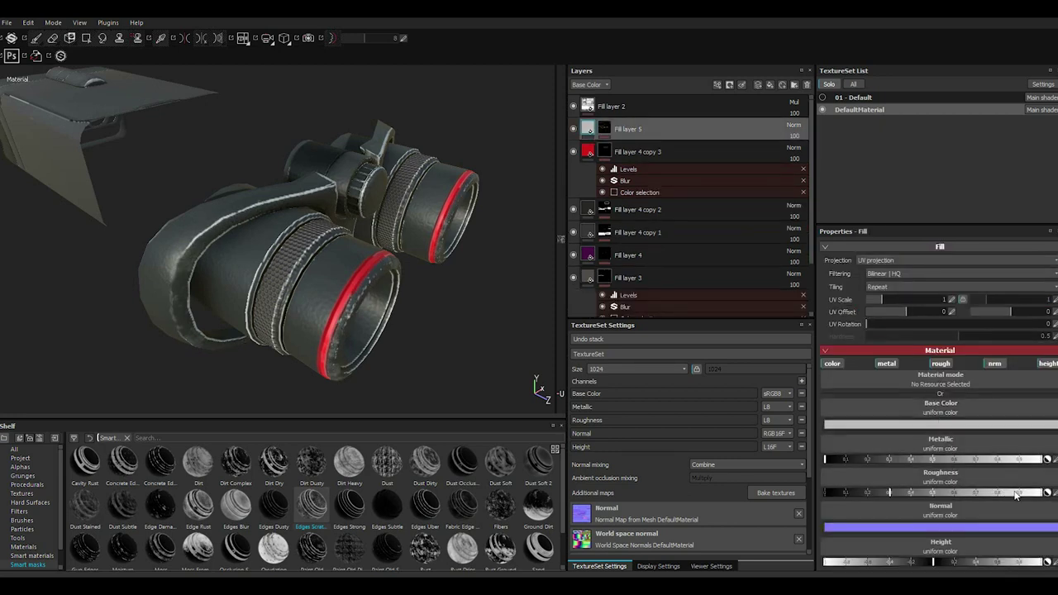
# Turn off Fill layer 5's normal and height channels and darken its base colour grey
pyautogui.click(994, 364)
pyautogui.click(1046, 363)
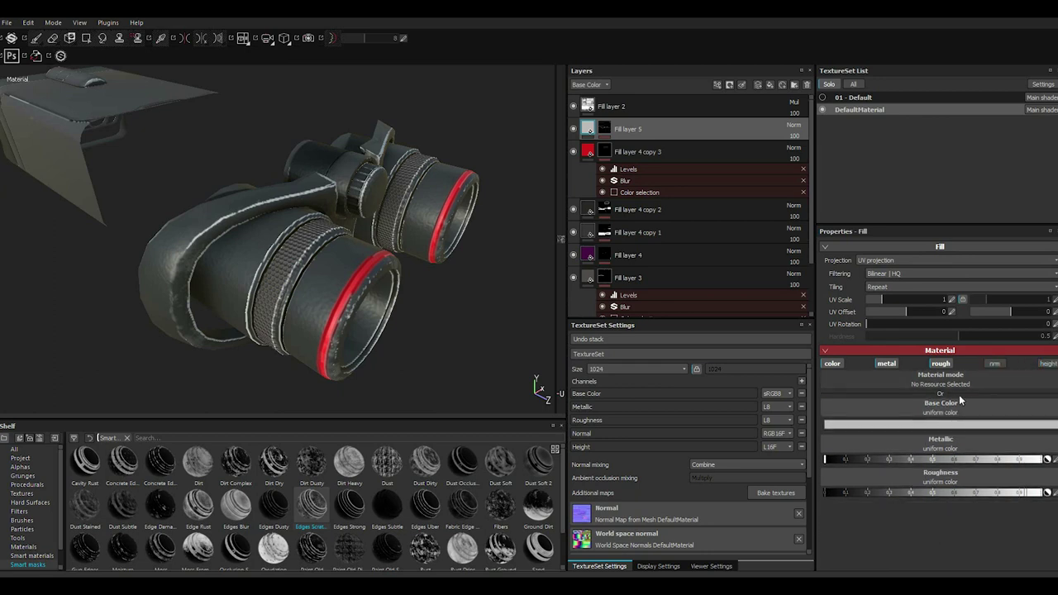
pyautogui.click(849, 424)
pyautogui.moveTo(777, 452); pyautogui.dragTo(767, 444)
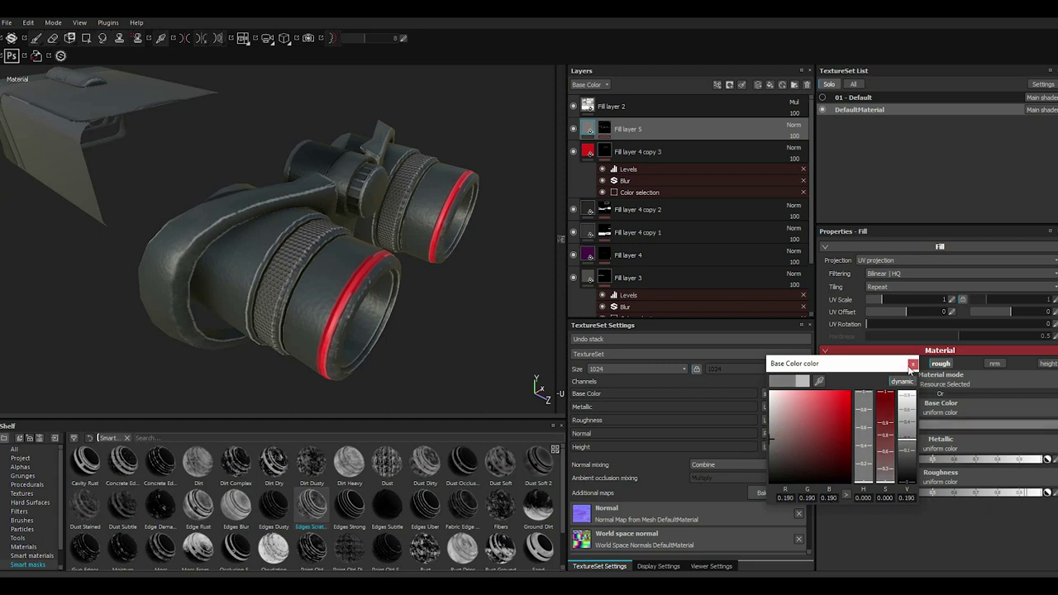
pyautogui.moveTo(772, 443); pyautogui.dragTo(758, 447)
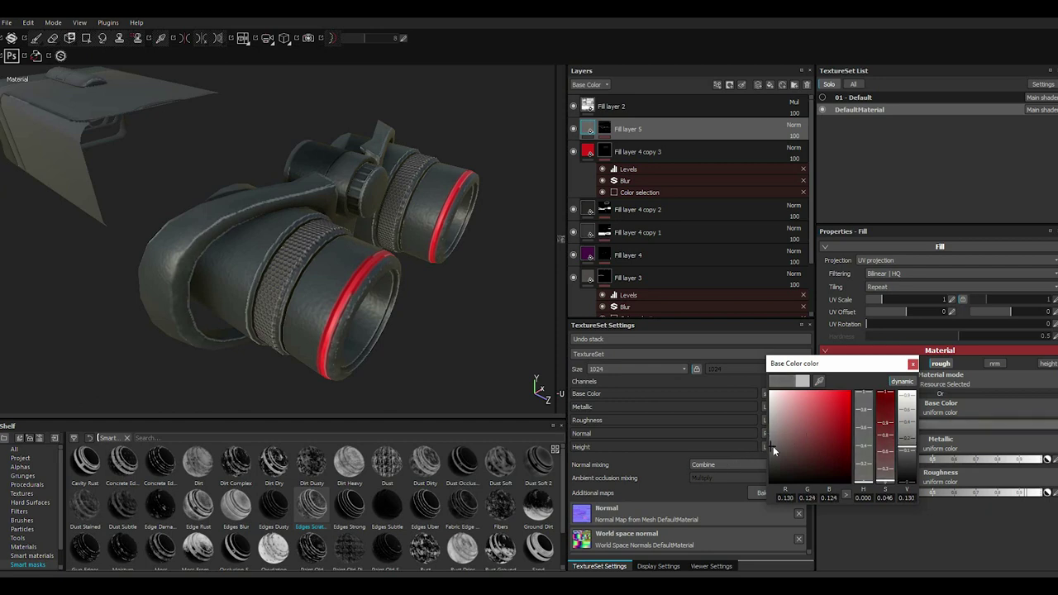
pyautogui.moveTo(773, 446); pyautogui.dragTo(773, 447)
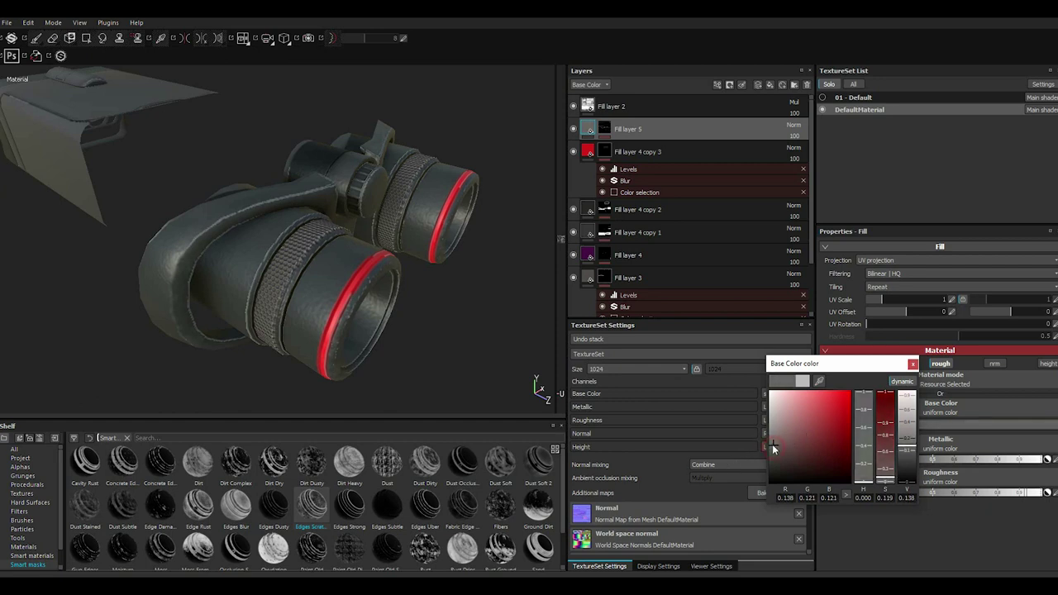
pyautogui.click(912, 363)
pyautogui.scroll(-3, 426, 324)
pyautogui.moveTo(381, 323)
pyautogui.keyDown('alt'); pyautogui.mouseDown()
pyautogui.moveTo(385, 300)
pyautogui.moveTo(220, 314)
pyautogui.moveTo(333, 289)
pyautogui.moveTo(366, 253)
pyautogui.moveTo(366, 295)
pyautogui.moveTo(354, 306)
pyautogui.mouseUp(); pyautogui.keyUp('alt')
pyautogui.scroll(3, 208, 309)
pyautogui.scroll(-3, 355, 267)
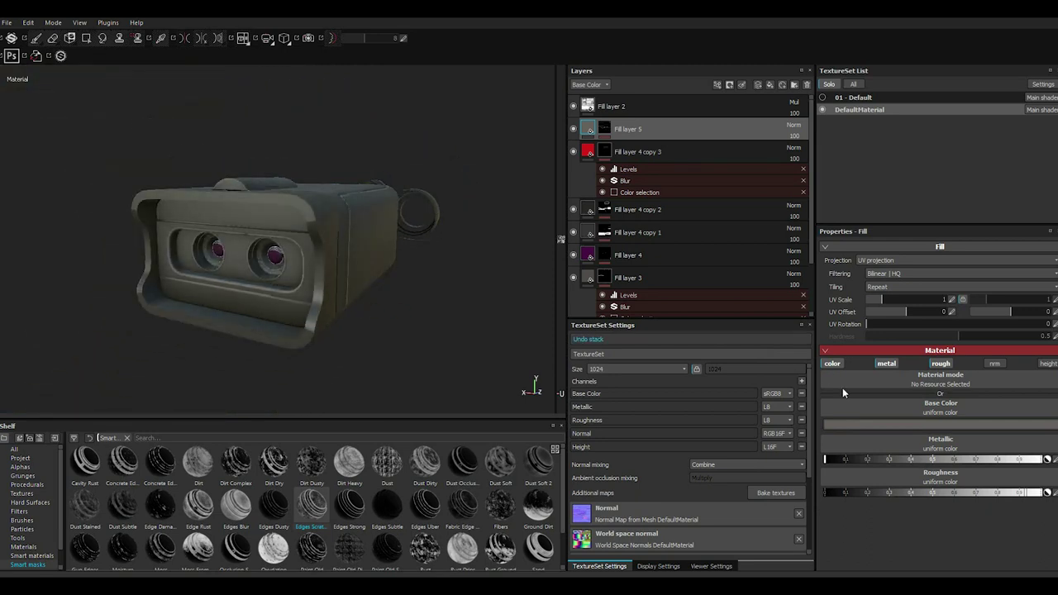
pyautogui.click(847, 424)
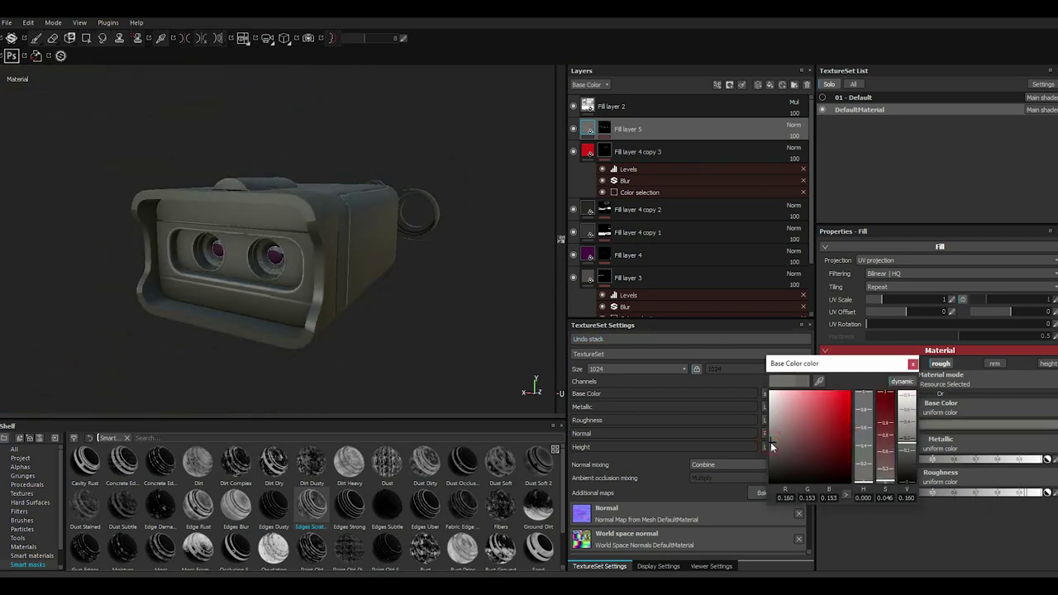
pyautogui.keyDown('alt'); pyautogui.moveTo(334, 336); pyautogui.dragTo(460, 373); pyautogui.keyUp('alt')
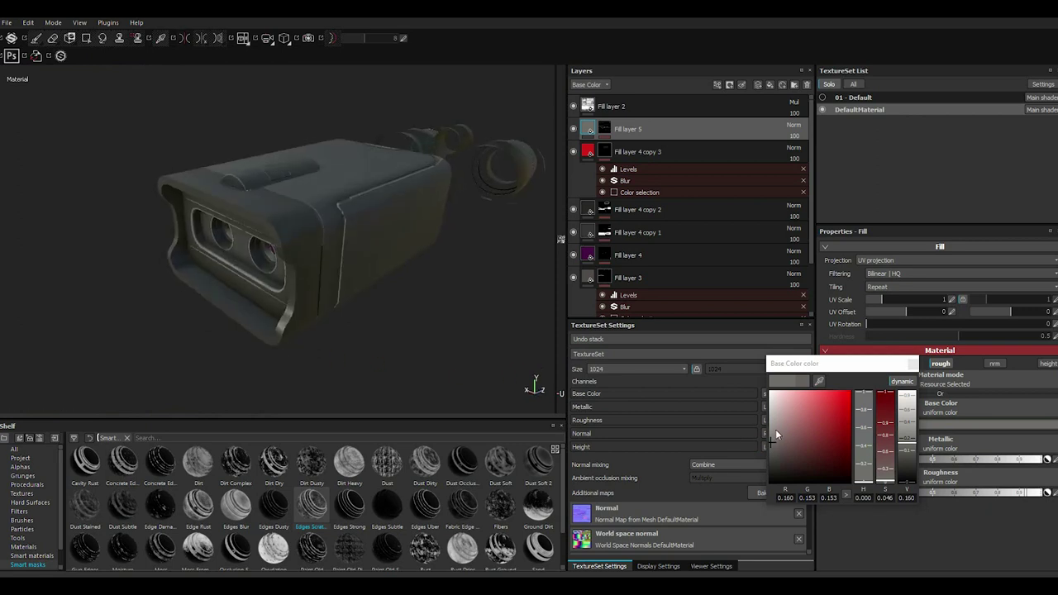
# Raise the MG Metal Edge Wear Wear Level on Fill layer 5's mask to 0.36
pyautogui.click(612, 130)
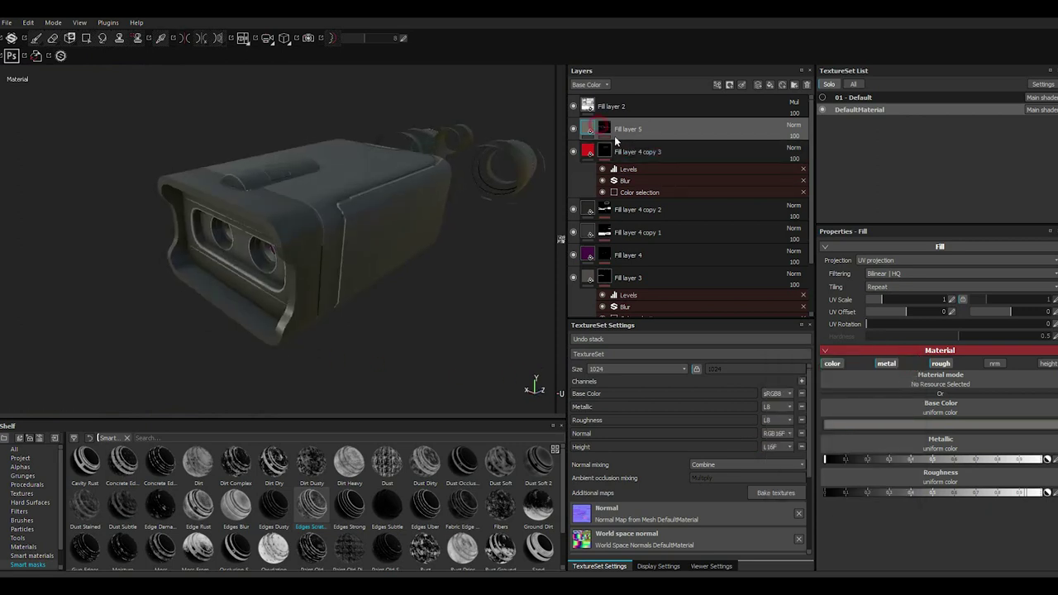
pyautogui.click(640, 159)
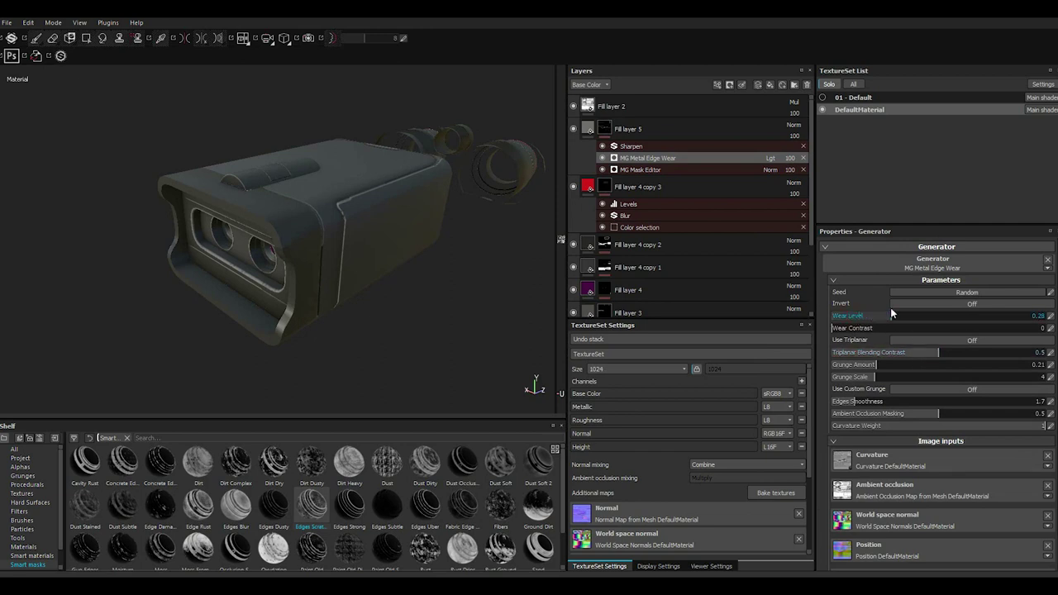
pyautogui.click(908, 315)
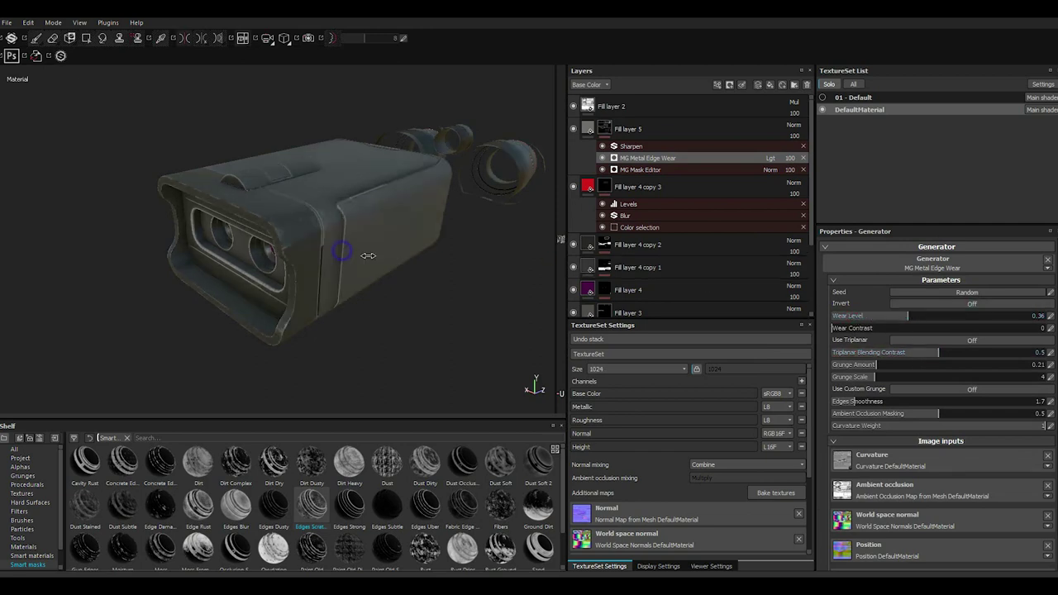
pyautogui.keyDown('alt'); pyautogui.moveTo(368, 255); pyautogui.dragTo(364, 256); pyautogui.keyUp('alt')
pyautogui.keyDown('alt'); pyautogui.moveTo(222, 282); pyautogui.dragTo(359, 277, button='right'); pyautogui.keyUp('alt')
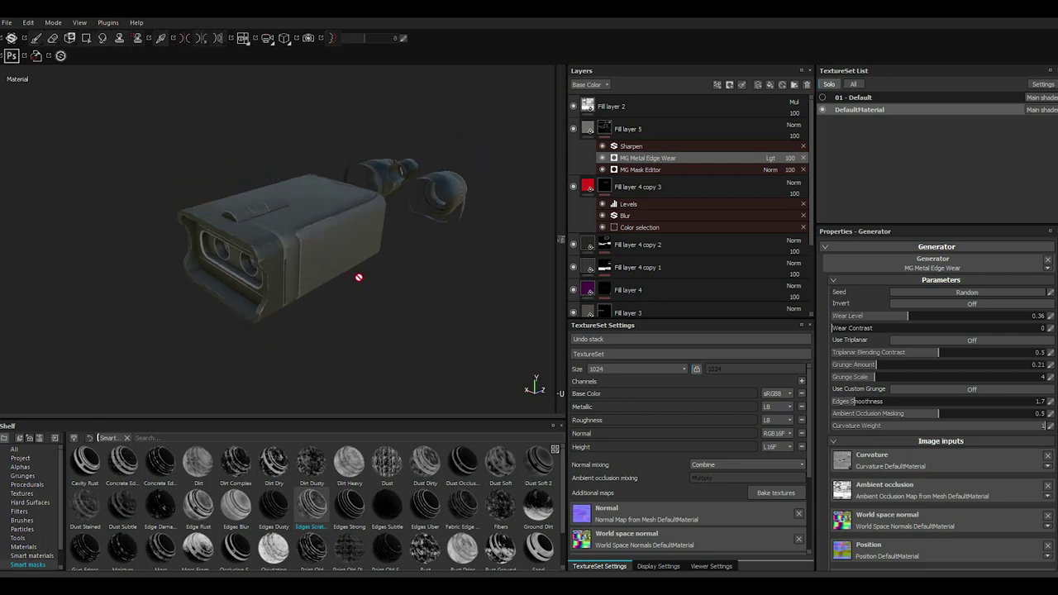
pyautogui.moveTo(359, 278)
pyautogui.keyDown('alt'); pyautogui.mouseDown()
pyautogui.moveTo(170, 246)
pyautogui.moveTo(238, 292)
pyautogui.moveTo(245, 276)
pyautogui.moveTo(304, 307)
pyautogui.mouseUp(); pyautogui.keyUp('alt')
pyautogui.scroll(2, 302, 310)
pyautogui.scroll(2, 303, 311)
pyautogui.scroll(2, 301, 313)
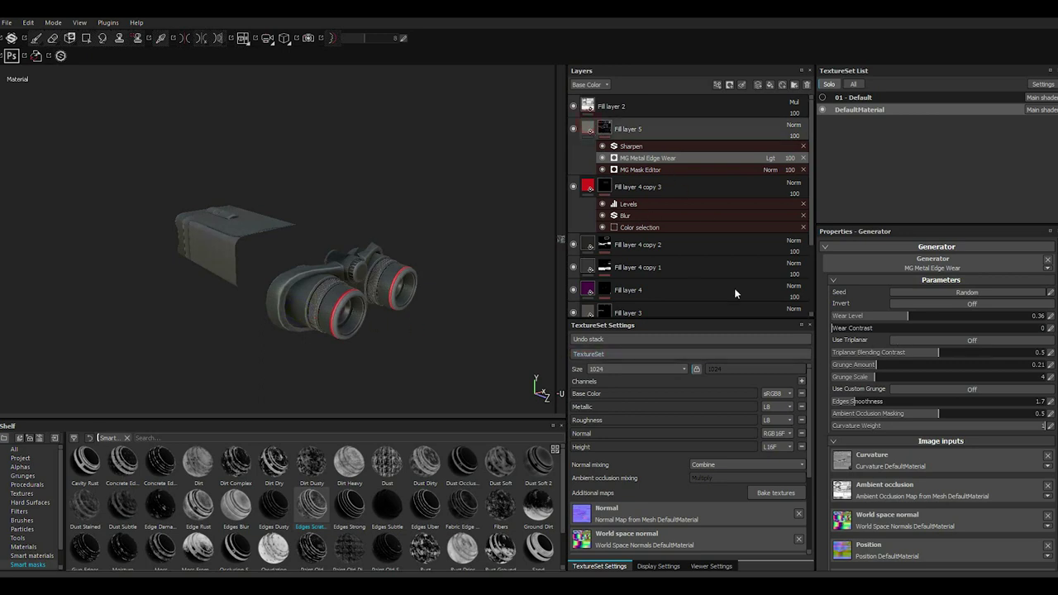
# Darken Fill layer 5's base colour to near-black (about RGB 0.054, 0.051, 0.051)
pyautogui.click(912, 433)
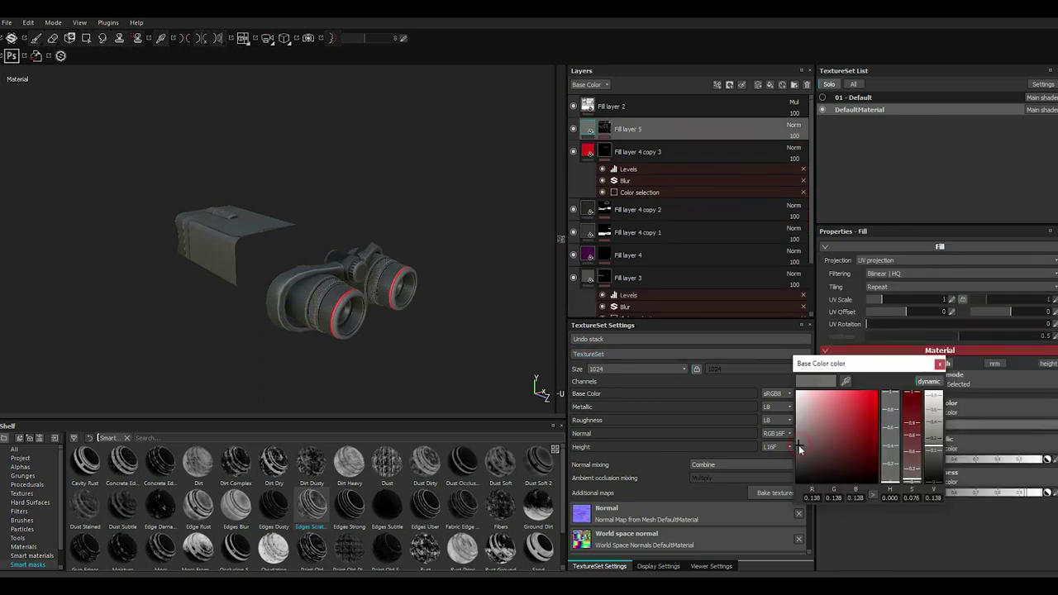
pyautogui.moveTo(798, 447)
pyautogui.mouseDown()
pyautogui.moveTo(795, 461)
pyautogui.moveTo(811, 453)
pyautogui.mouseUp()
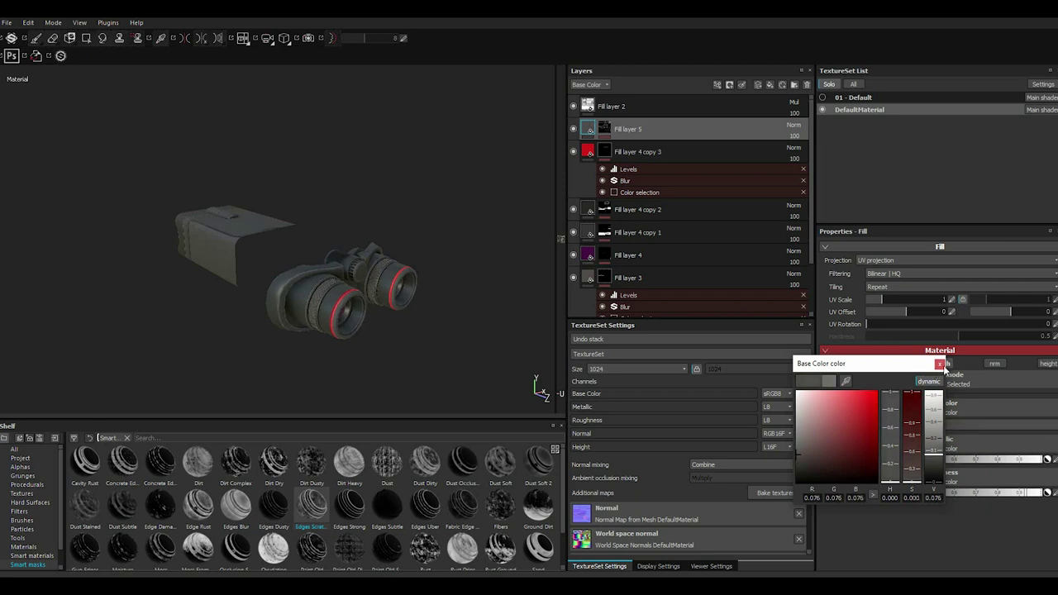
pyautogui.click(939, 364)
pyautogui.moveTo(359, 328)
pyautogui.keyDown('alt'); pyautogui.mouseDown()
pyautogui.moveTo(349, 322)
pyautogui.moveTo(406, 347)
pyautogui.moveTo(647, 284)
pyautogui.moveTo(263, 306)
pyautogui.moveTo(203, 343)
pyautogui.moveTo(262, 352)
pyautogui.moveTo(260, 366)
pyautogui.moveTo(331, 358)
pyautogui.moveTo(201, 359)
pyautogui.moveTo(134, 283)
pyautogui.moveTo(130, 311)
pyautogui.moveTo(229, 328)
pyautogui.moveTo(201, 290)
pyautogui.moveTo(239, 299)
pyautogui.moveTo(253, 328)
pyautogui.moveTo(254, 284)
pyautogui.mouseUp(); pyautogui.keyUp('alt')
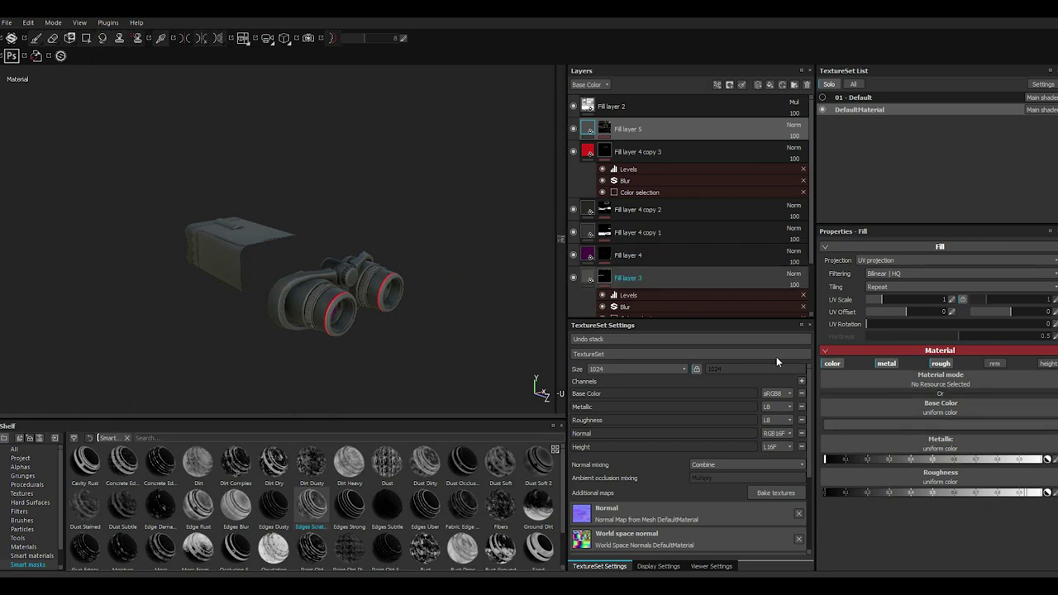
pyautogui.click(849, 422)
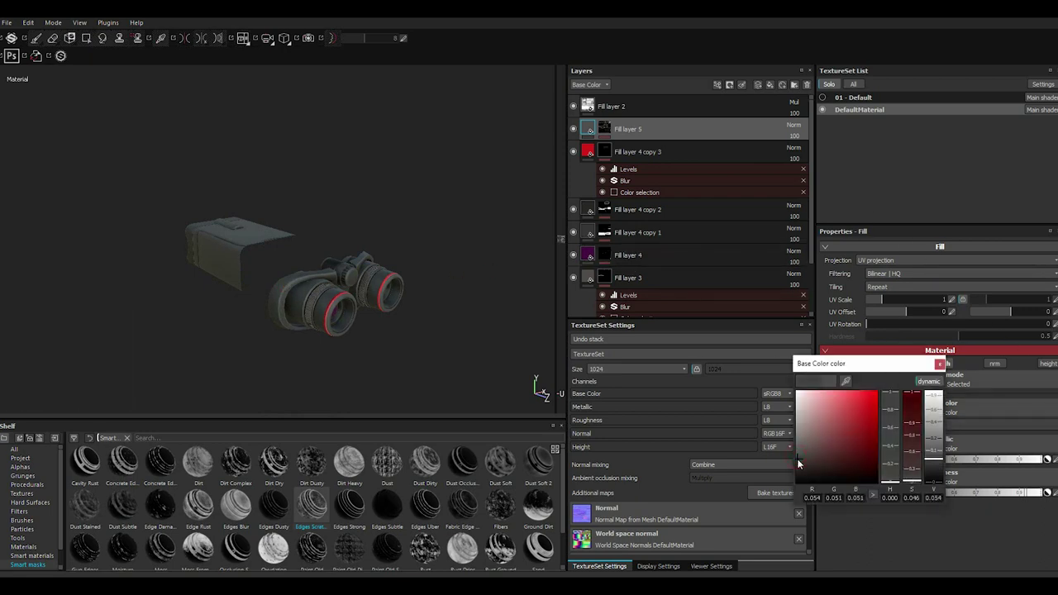
pyautogui.click(938, 365)
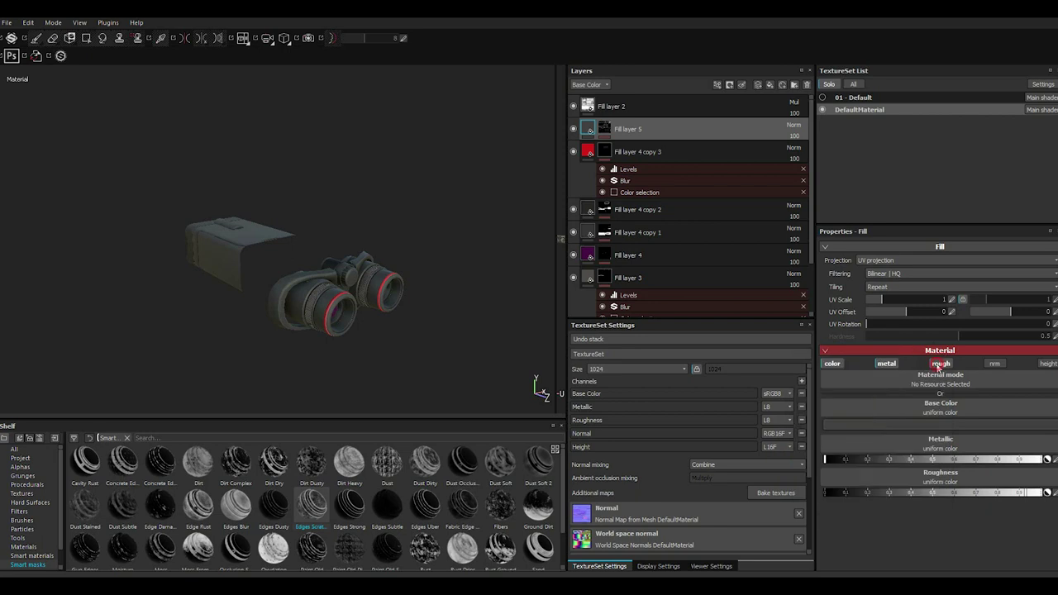
# Show all texture sets to display the complete binoculars
pyautogui.click(853, 83)
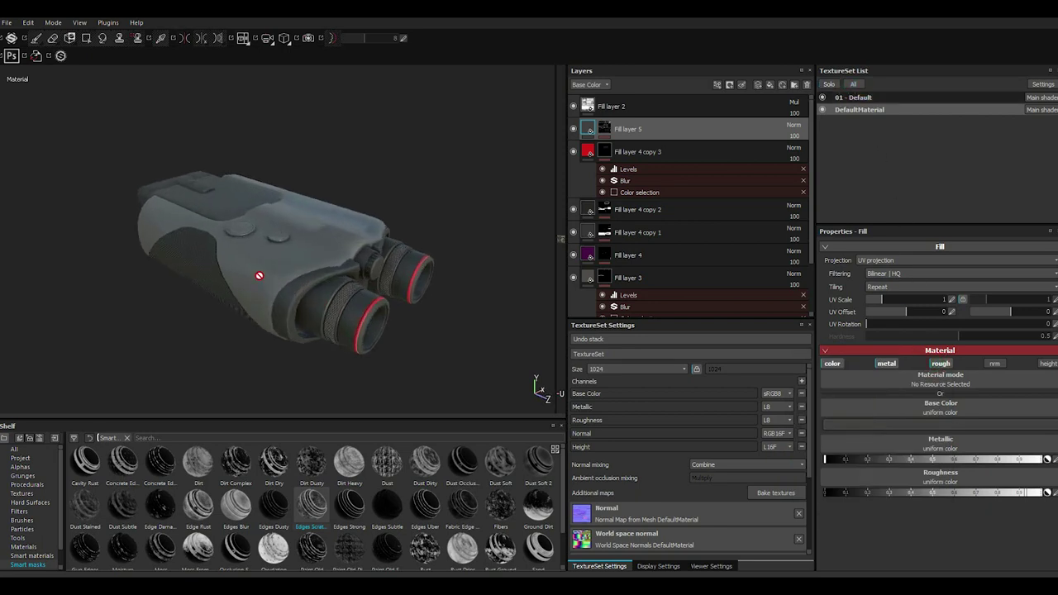
pyautogui.moveTo(291, 284)
pyautogui.keyDown('alt'); pyautogui.mouseDown(button='right')
pyautogui.moveTo(308, 298)
pyautogui.moveTo(426, 317)
pyautogui.mouseUp(button='right'); pyautogui.keyUp('alt')
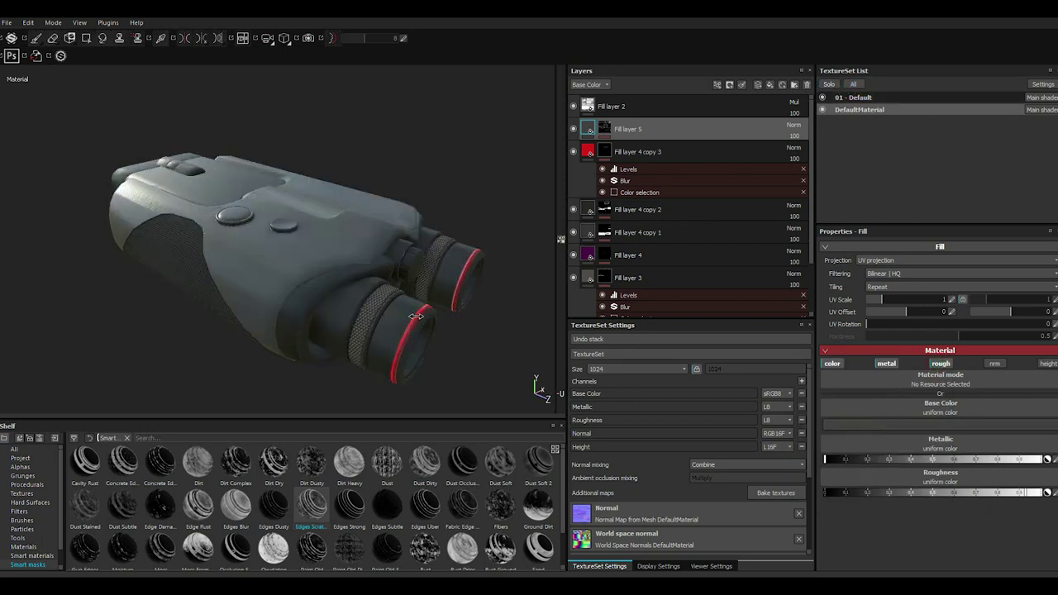
pyautogui.keyDown('alt'); pyautogui.moveTo(426, 317); pyautogui.dragTo(273, 306); pyautogui.keyUp('alt')
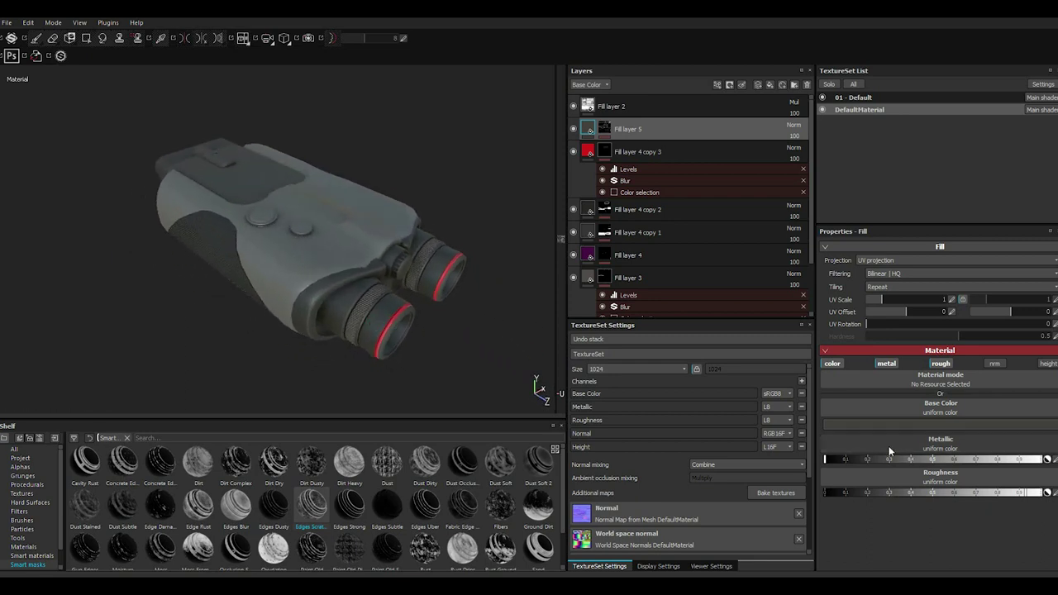
# Darken Fill layer 4 copy 3's base colour to a deep red for the lens rings
pyautogui.click(831, 426)
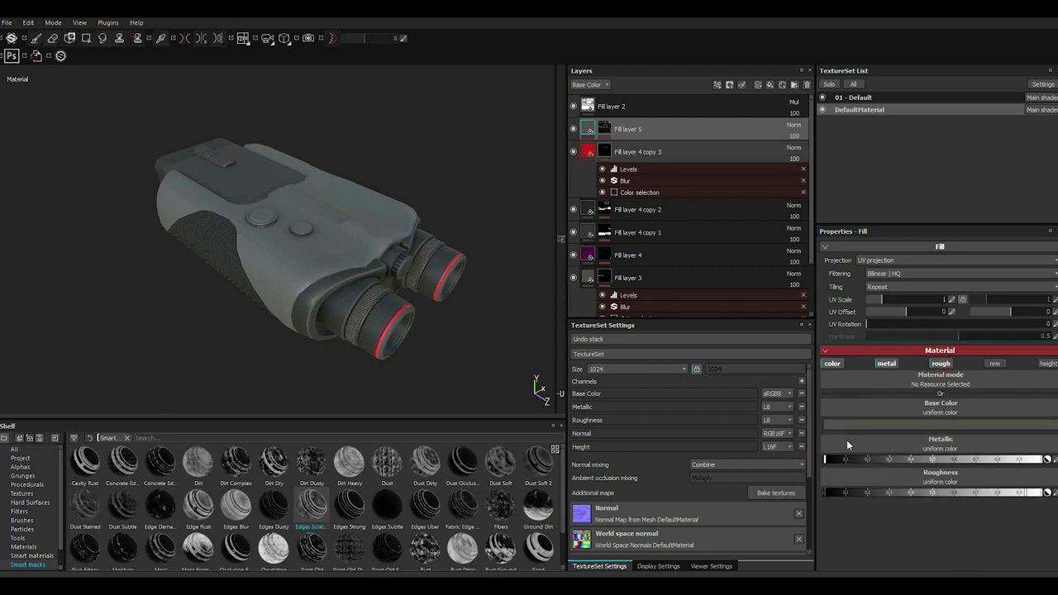
pyautogui.click(829, 425)
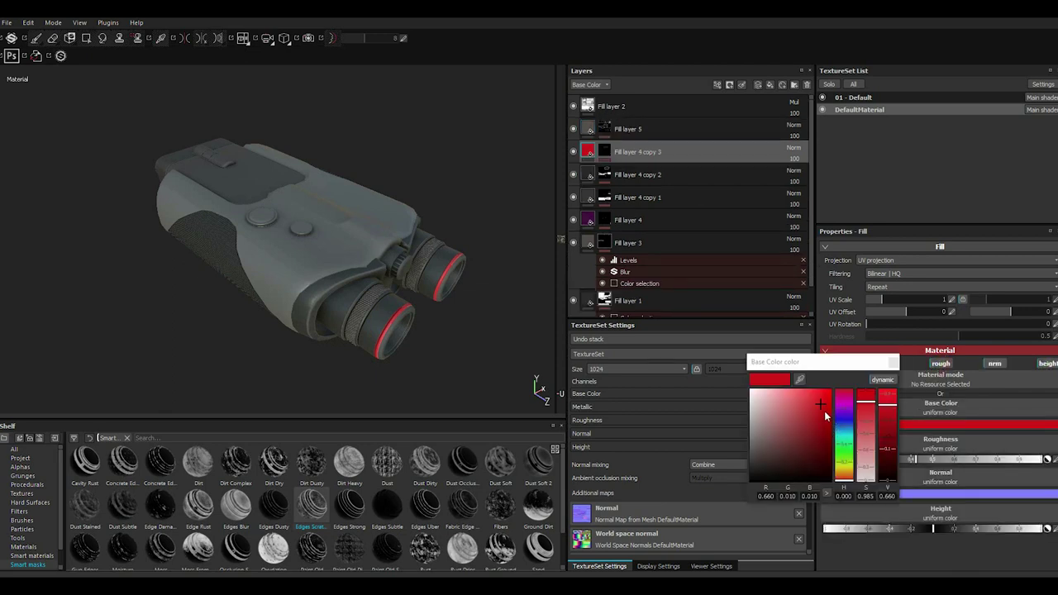
pyautogui.moveTo(824, 411); pyautogui.dragTo(823, 434)
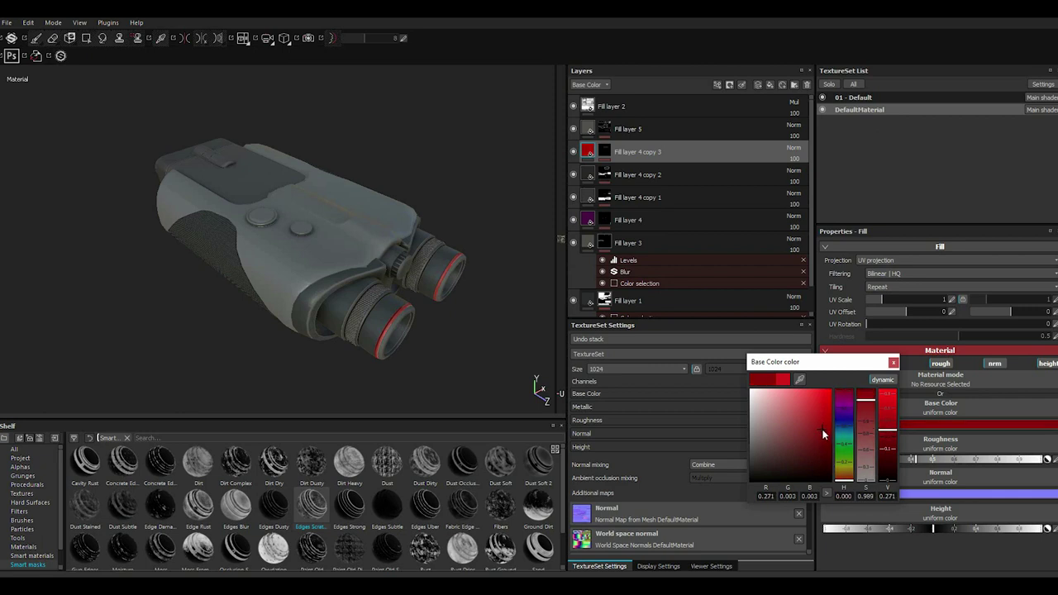
pyautogui.click(893, 362)
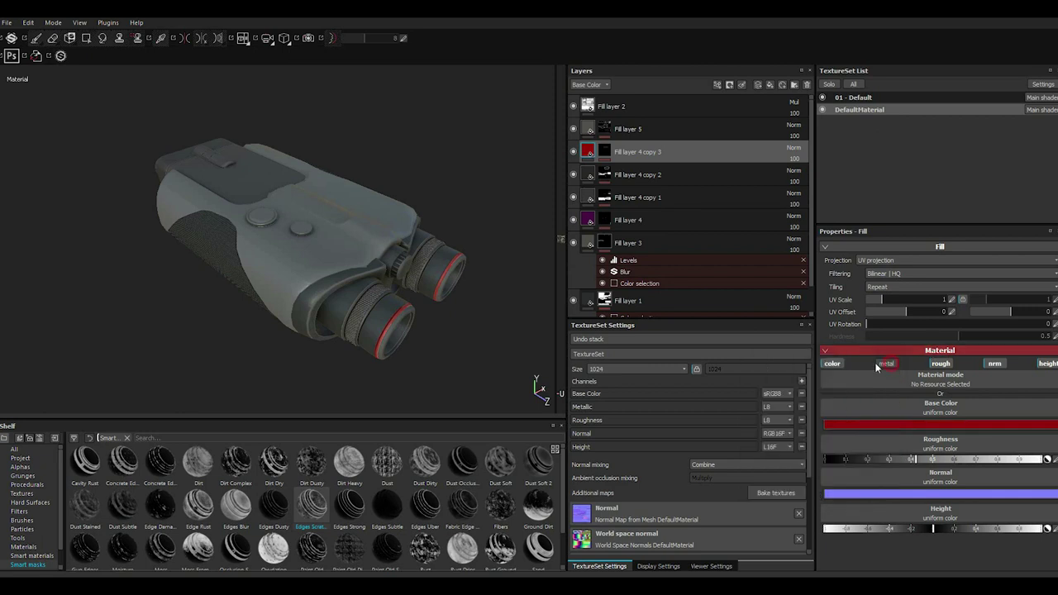
pyautogui.keyDown('alt'); pyautogui.moveTo(337, 302); pyautogui.dragTo(338, 309); pyautogui.keyUp('alt')
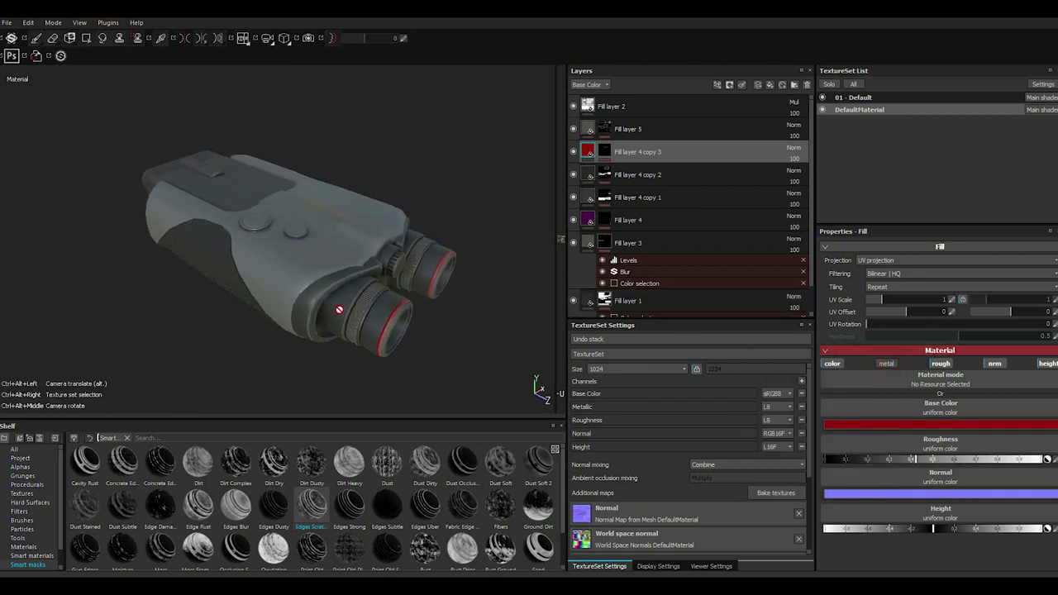
pyautogui.scroll(-2, 341, 309)
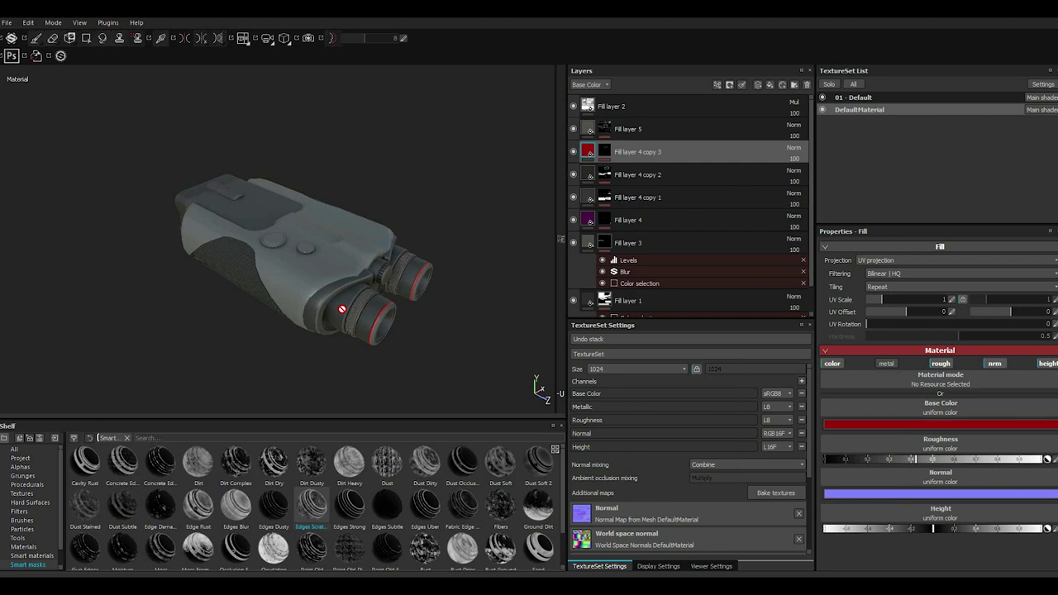
# Copy Fill layer 5 and paste it into Folder 1 of the 01 - Default texture set
pyautogui.click(628, 130)
pyautogui.rightClick(632, 135)
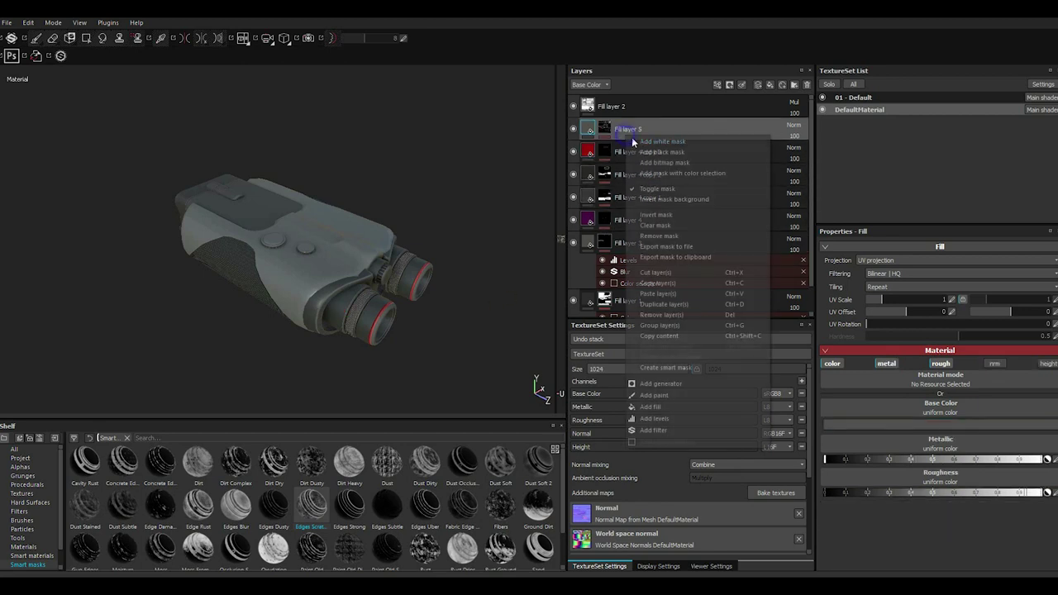
pyautogui.click(673, 283)
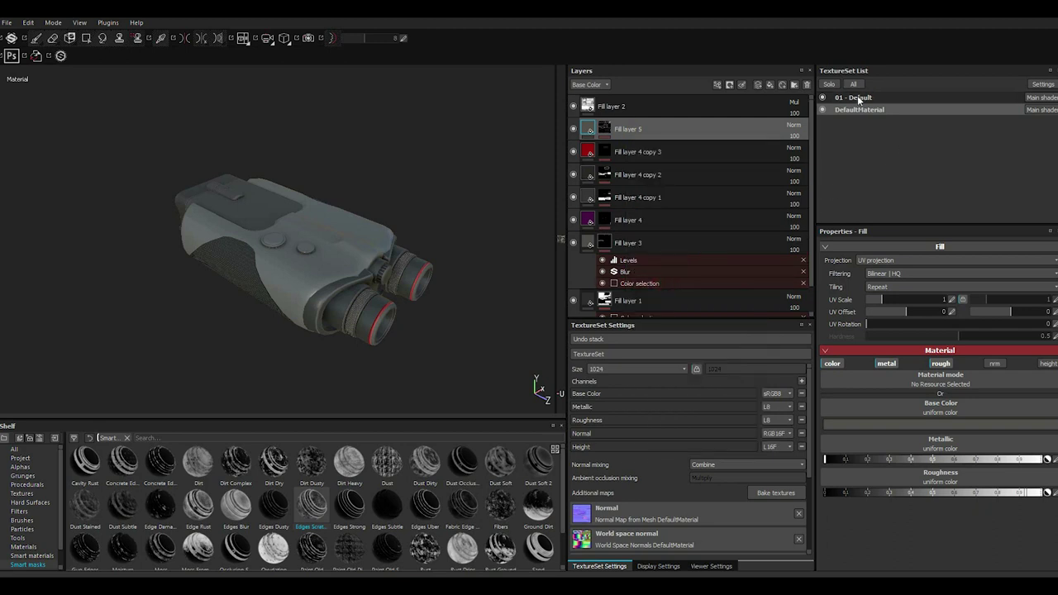
pyautogui.click(837, 103)
pyautogui.click(652, 132)
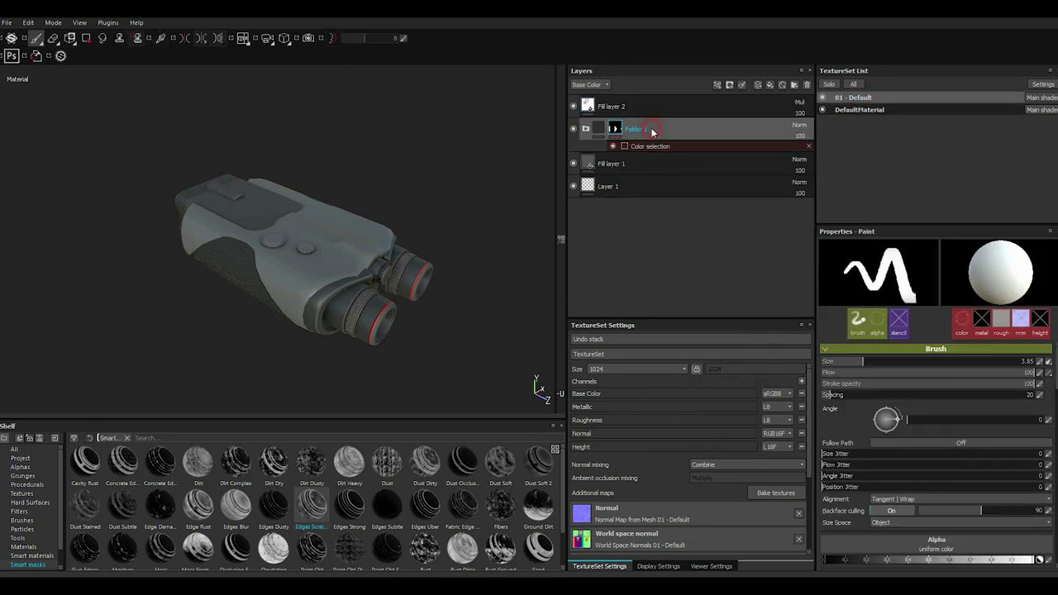
pyautogui.rightClick(651, 133)
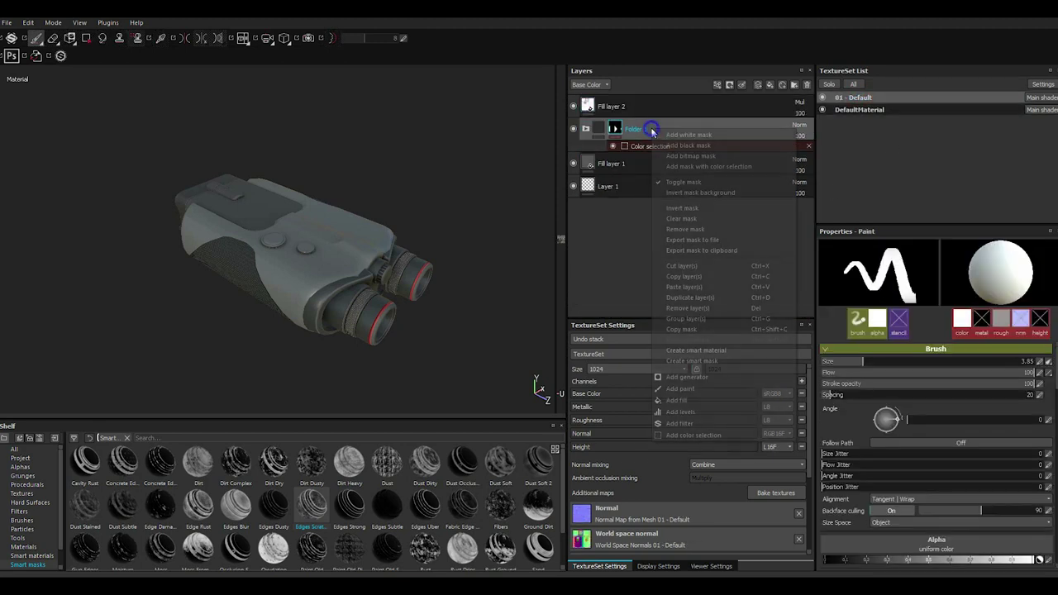
pyautogui.click(685, 287)
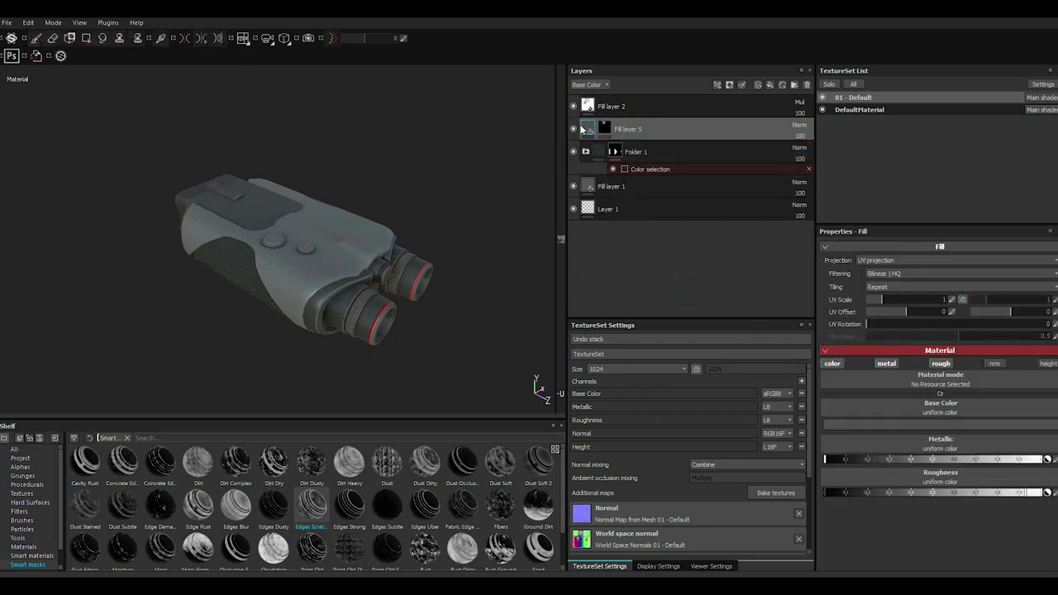
# Make the pasted layer's base colour dark grey and add a new fill layer above Fill layer 1
pyautogui.click(849, 424)
pyautogui.click(754, 424)
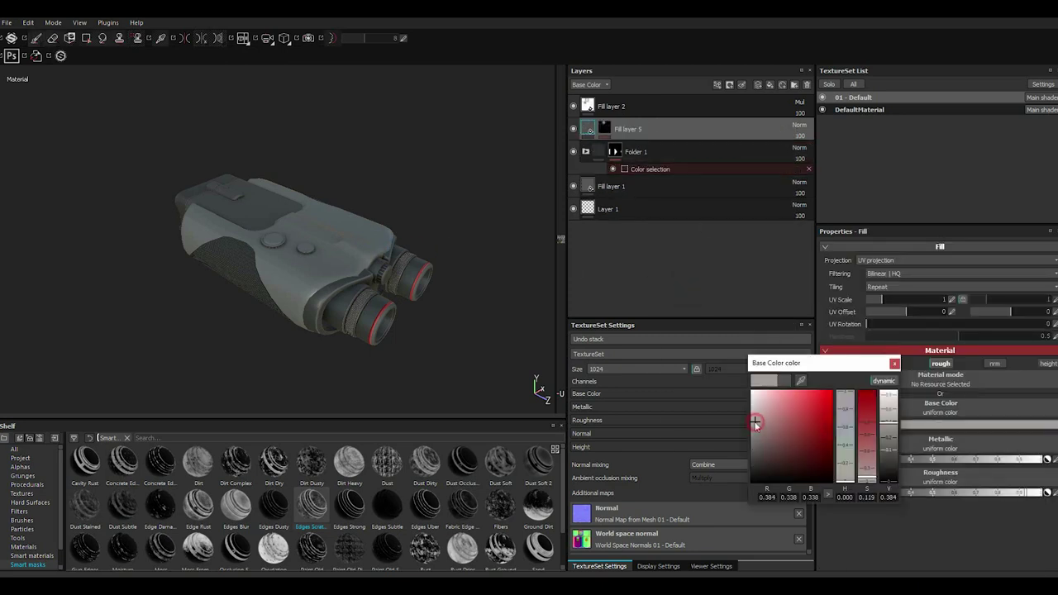
pyautogui.moveTo(754, 424); pyautogui.dragTo(751, 436)
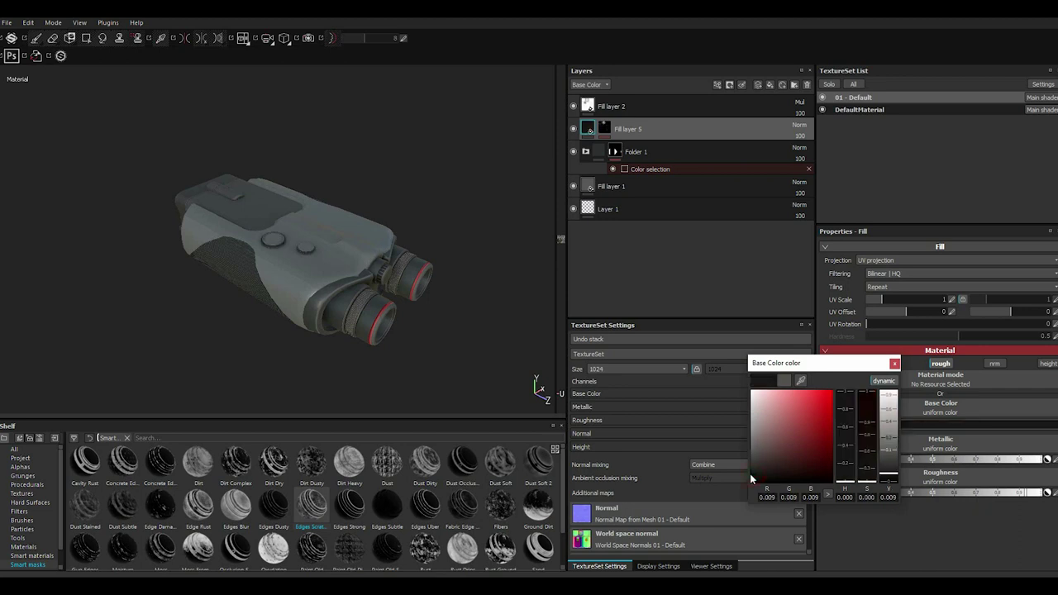
pyautogui.moveTo(751, 478); pyautogui.dragTo(747, 452)
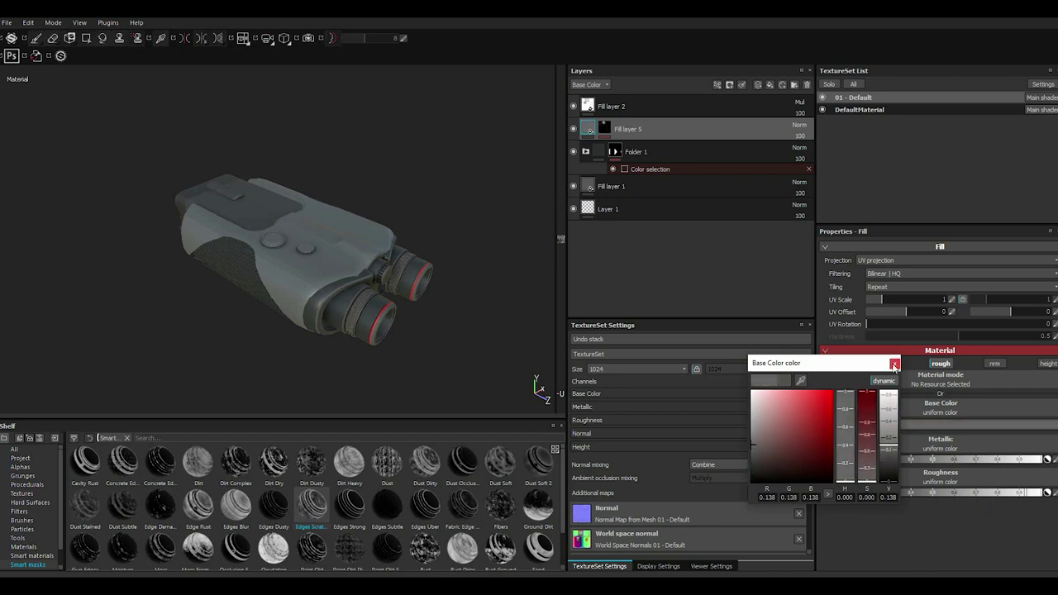
pyautogui.click(894, 363)
pyautogui.click(649, 191)
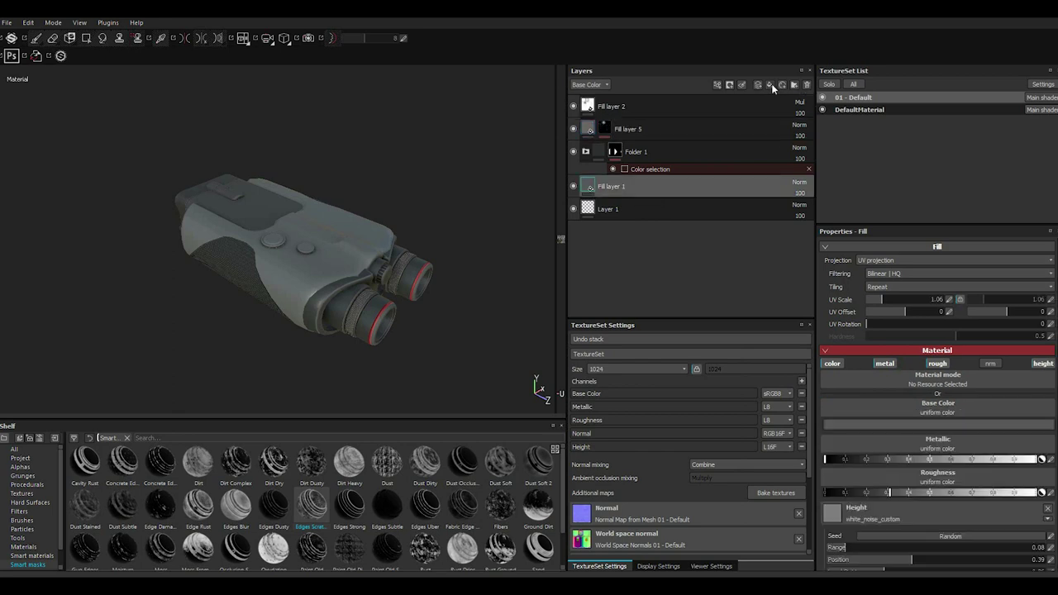
pyautogui.click(884, 364)
# Turn off the metallic, roughness, normal and height channels on the new fill layer
pyautogui.click(937, 364)
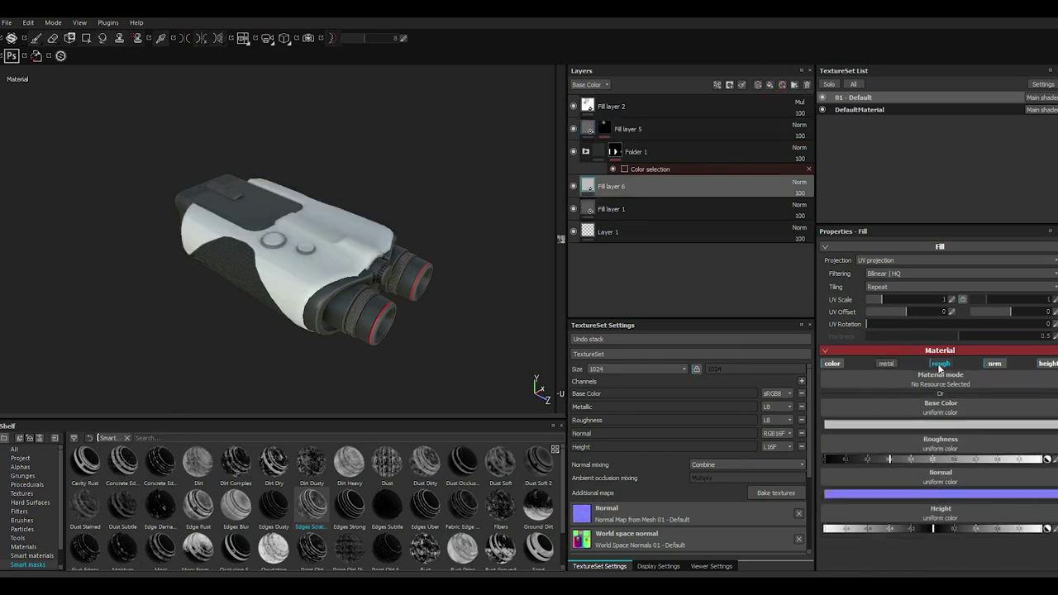
pyautogui.click(992, 363)
pyautogui.click(1045, 363)
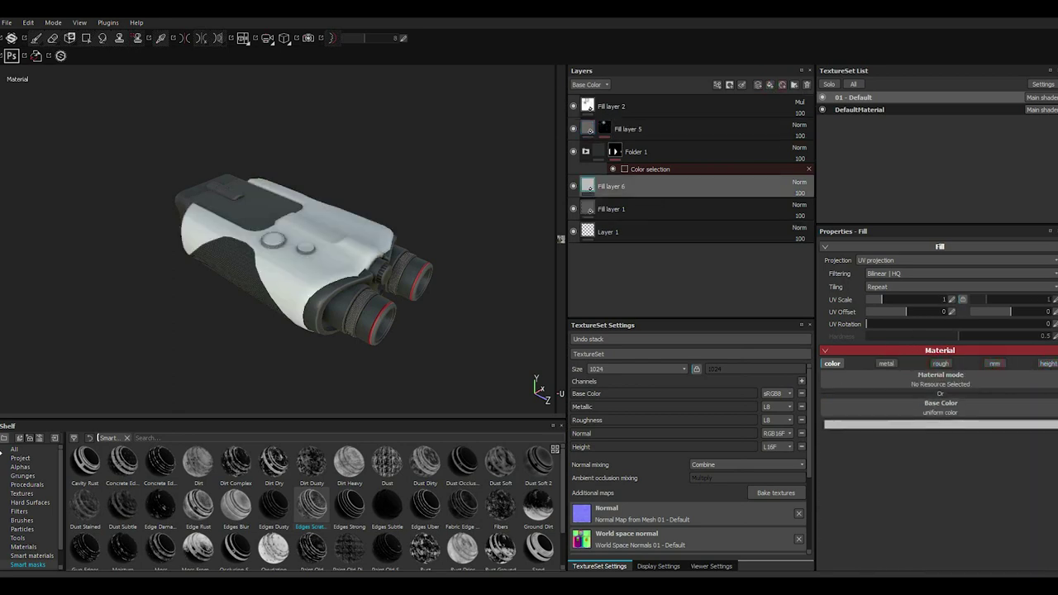
# Apply the Pattern WOODLAND camouflage texture to the layer at UV scale 1.06
pyautogui.click(30, 495)
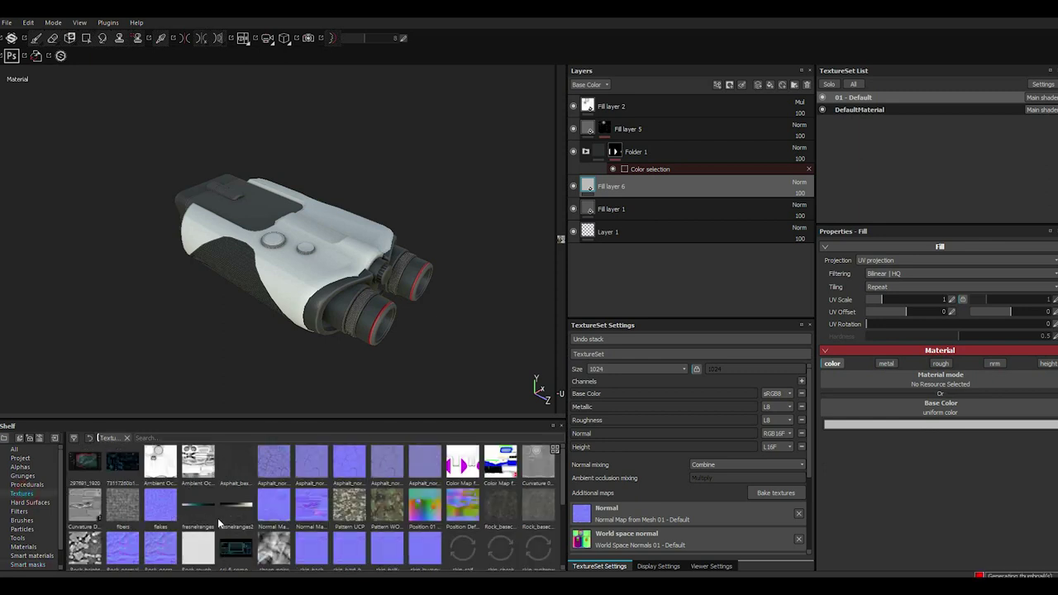
pyautogui.moveTo(349, 514); pyautogui.dragTo(896, 386)
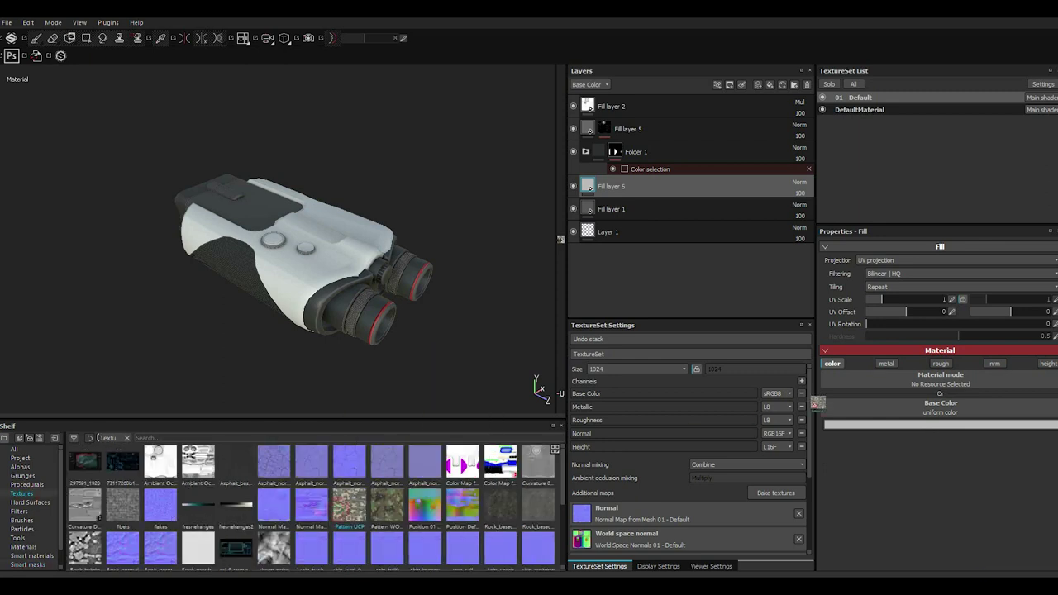
pyautogui.keyDown('alt'); pyautogui.moveTo(297, 294); pyautogui.dragTo(330, 304); pyautogui.keyUp('alt')
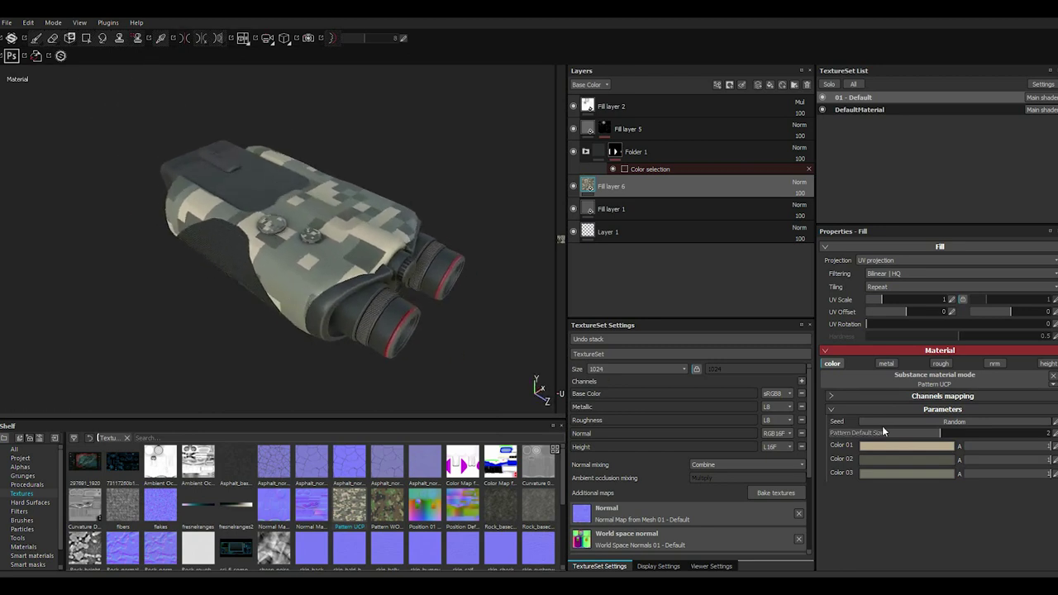
pyautogui.moveTo(883, 304); pyautogui.dragTo(889, 304)
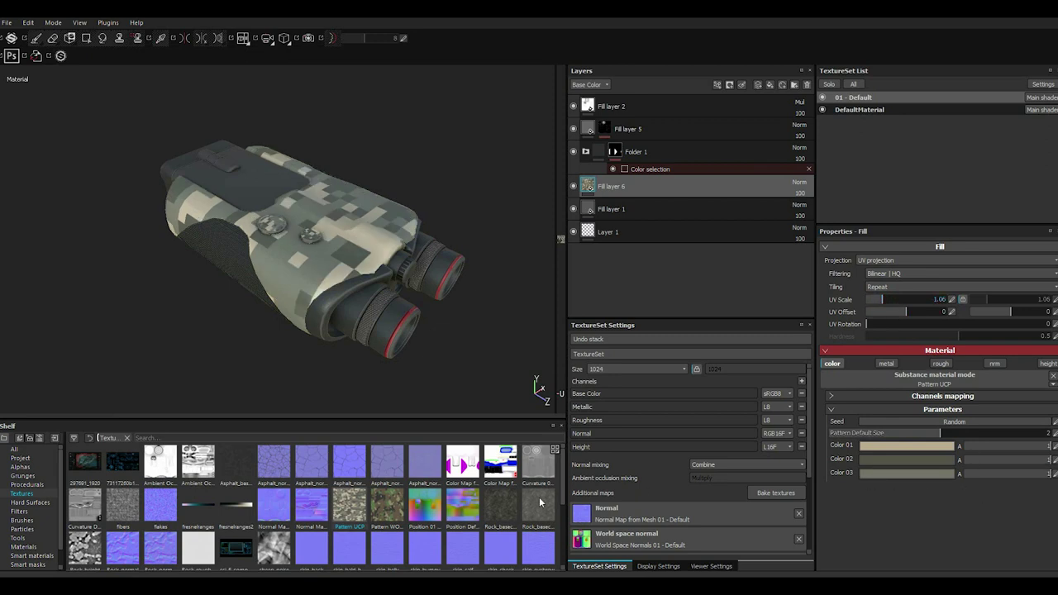
pyautogui.moveTo(387, 504); pyautogui.dragTo(908, 376)
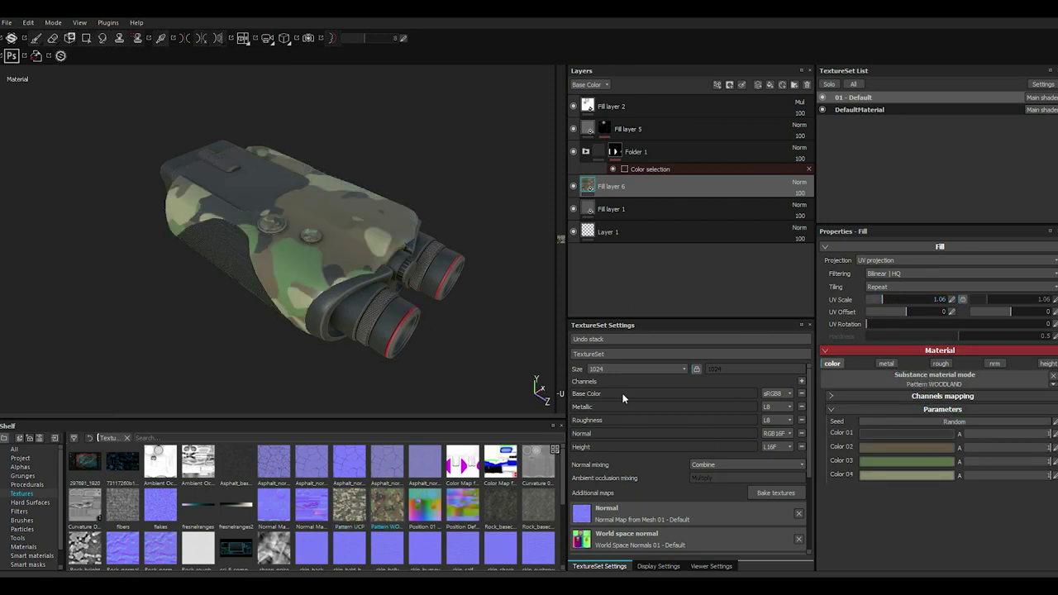
# Slightly darken the WOODLAND camo's Color 03 and Color 04 shades
pyautogui.click(866, 460)
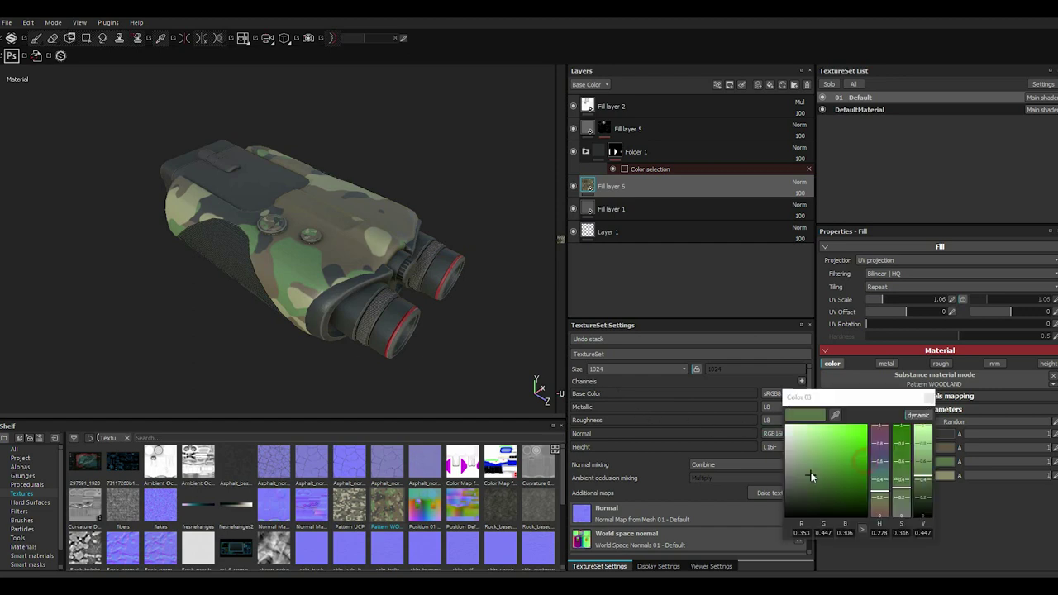
pyautogui.moveTo(804, 499); pyautogui.dragTo(797, 496)
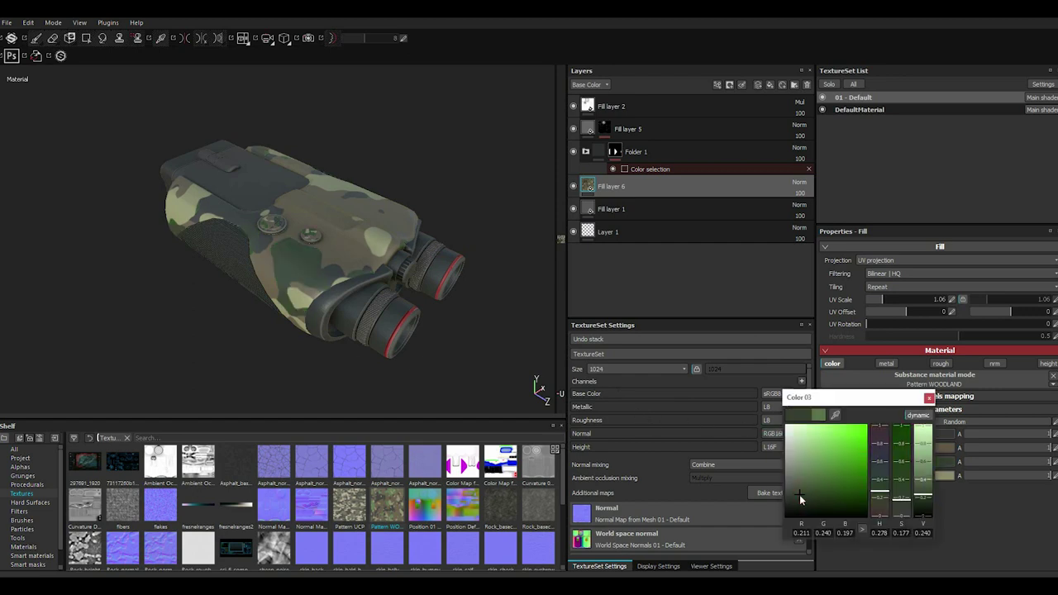
pyautogui.click(929, 398)
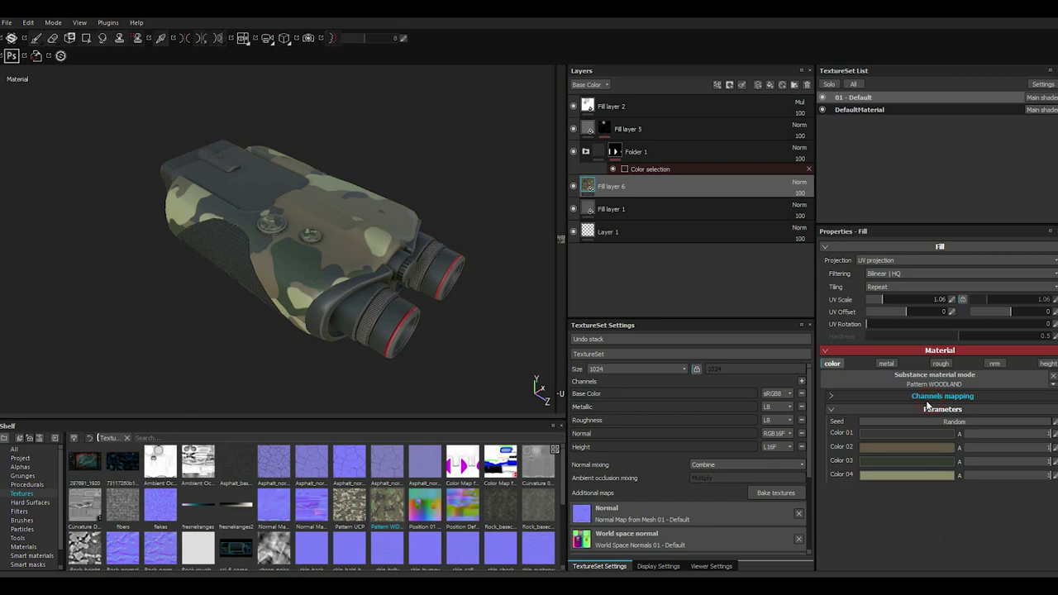
pyautogui.click(866, 476)
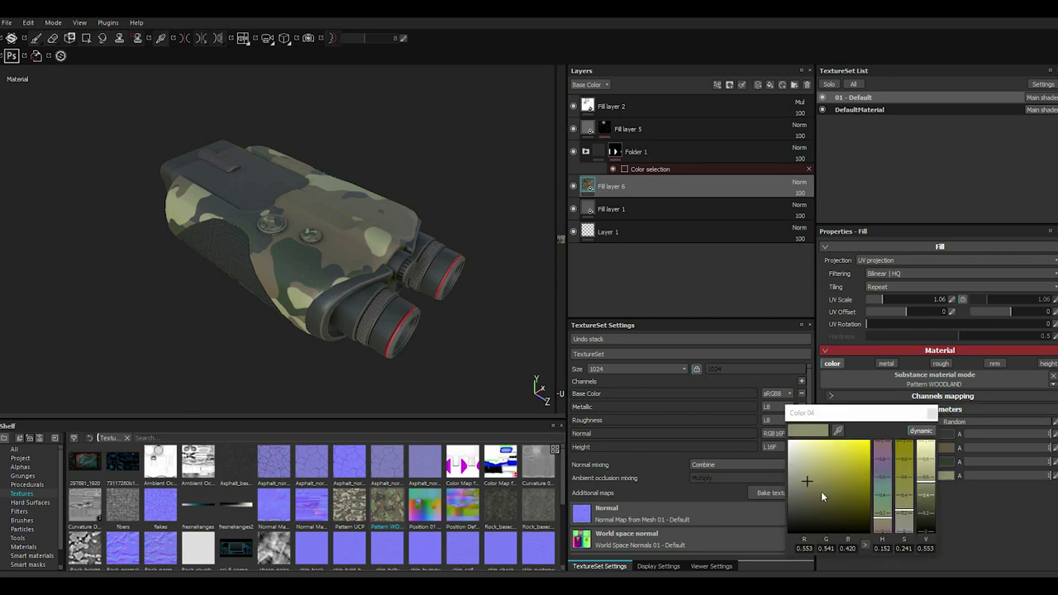
pyautogui.moveTo(800, 488); pyautogui.dragTo(800, 491)
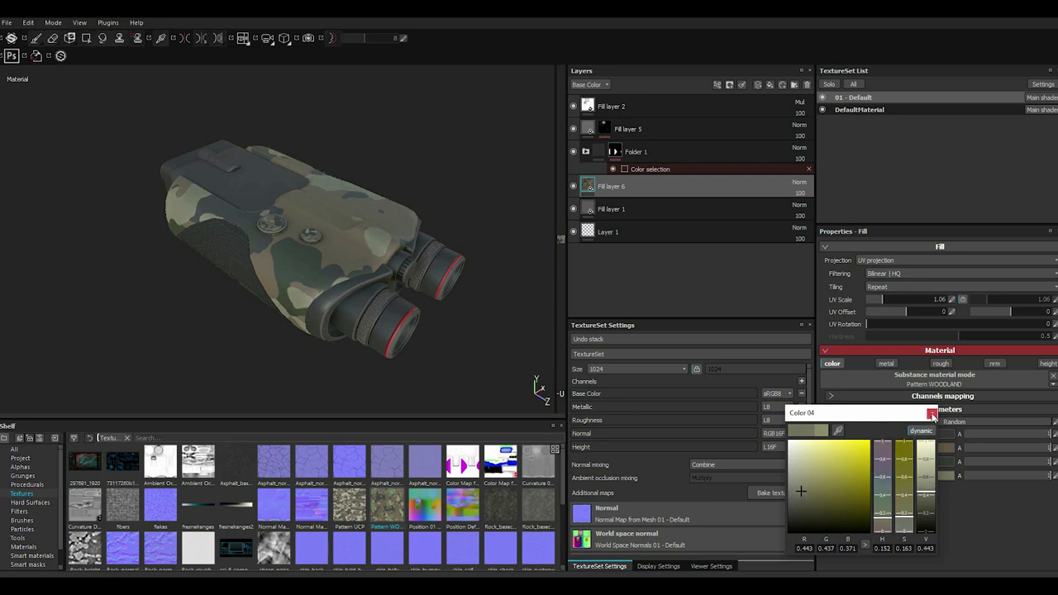
pyautogui.click(931, 414)
pyautogui.moveTo(355, 319)
pyautogui.keyDown('alt'); pyautogui.mouseDown()
pyautogui.moveTo(247, 295)
pyautogui.moveTo(310, 264)
pyautogui.moveTo(432, 277)
pyautogui.moveTo(425, 333)
pyautogui.moveTo(415, 295)
pyautogui.moveTo(295, 312)
pyautogui.moveTo(328, 344)
pyautogui.moveTo(278, 307)
pyautogui.mouseUp(); pyautogui.keyUp('alt')
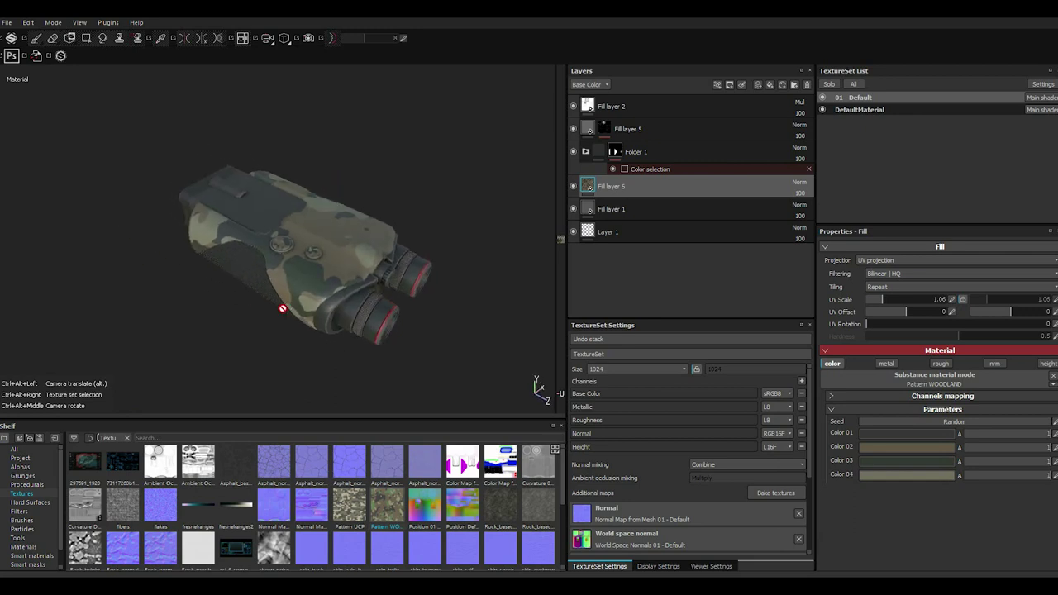
# Set Color 02 and Color 04 of the camo to darker neutral greys
pyautogui.click(876, 447)
pyautogui.click(795, 455)
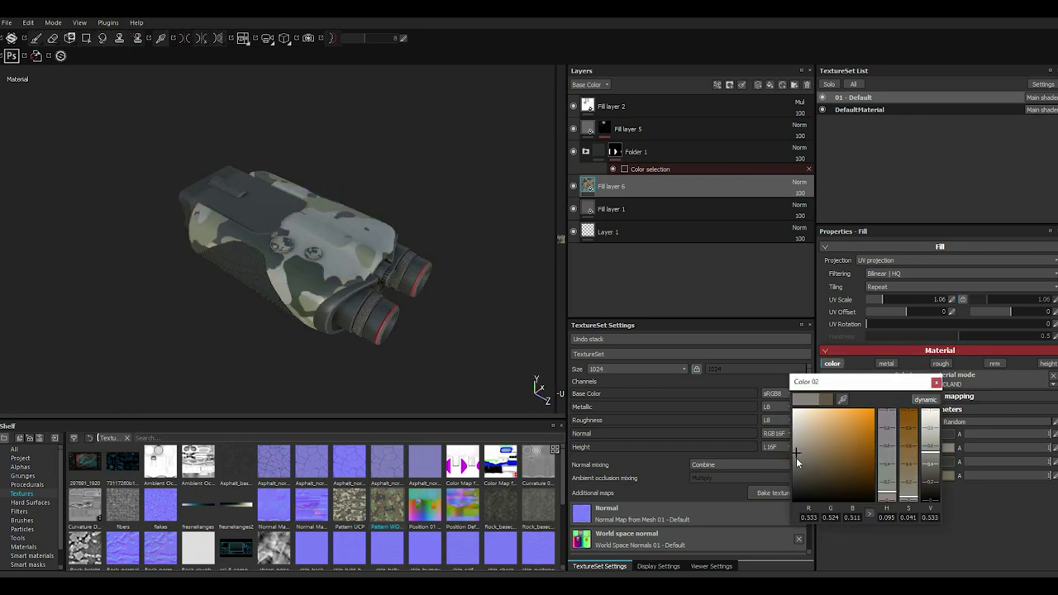
pyautogui.moveTo(795, 460); pyautogui.dragTo(789, 473)
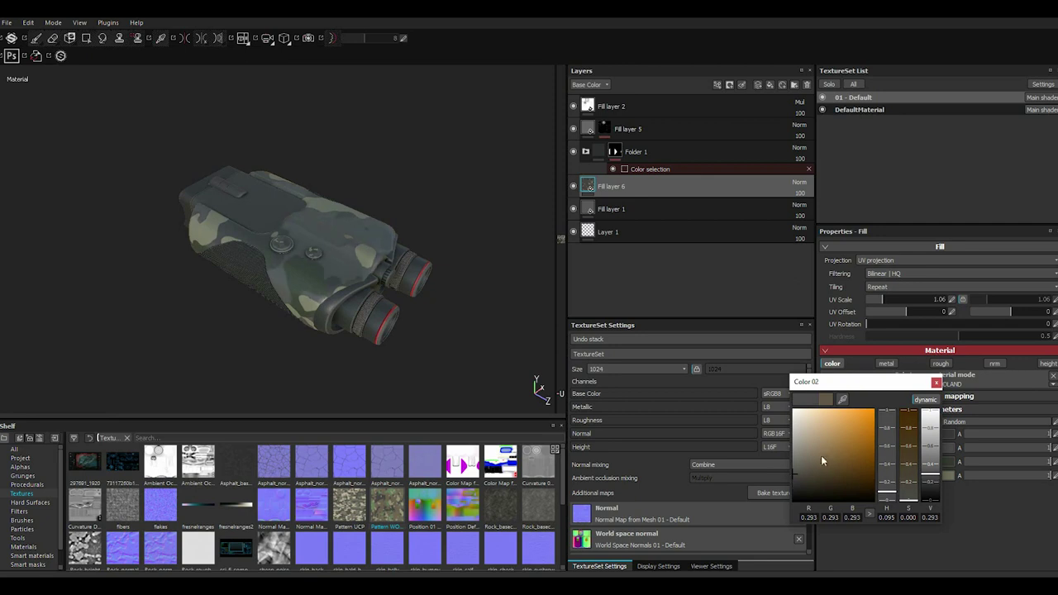
pyautogui.click(935, 382)
pyautogui.moveTo(334, 303)
pyautogui.keyDown('alt'); pyautogui.mouseDown()
pyautogui.moveTo(273, 279)
pyautogui.moveTo(330, 273)
pyautogui.mouseUp(); pyautogui.keyUp('alt')
pyautogui.click(868, 474)
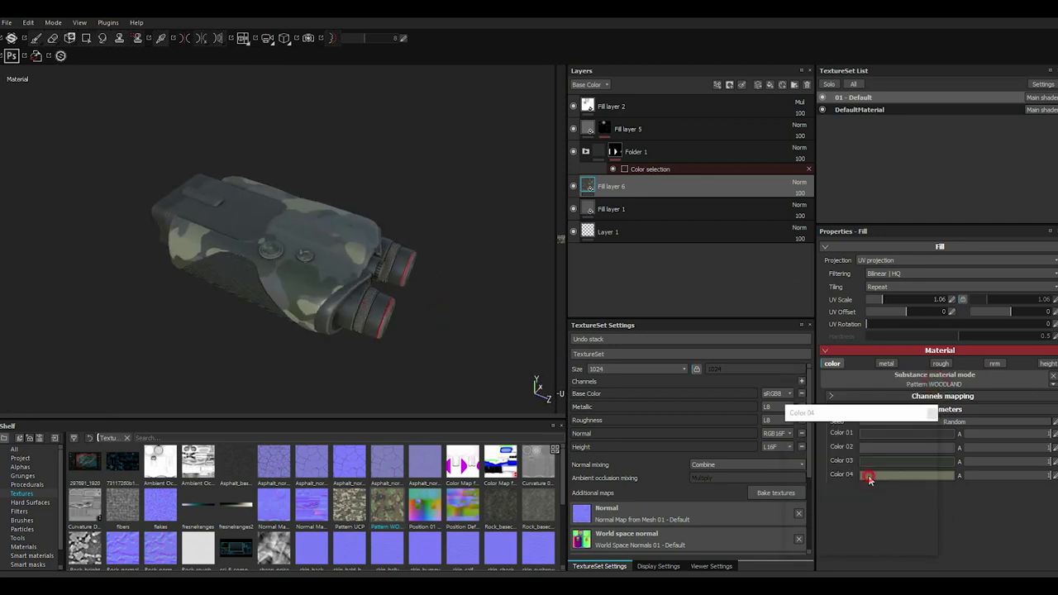
pyautogui.click(791, 483)
pyautogui.moveTo(791, 485); pyautogui.dragTo(796, 497)
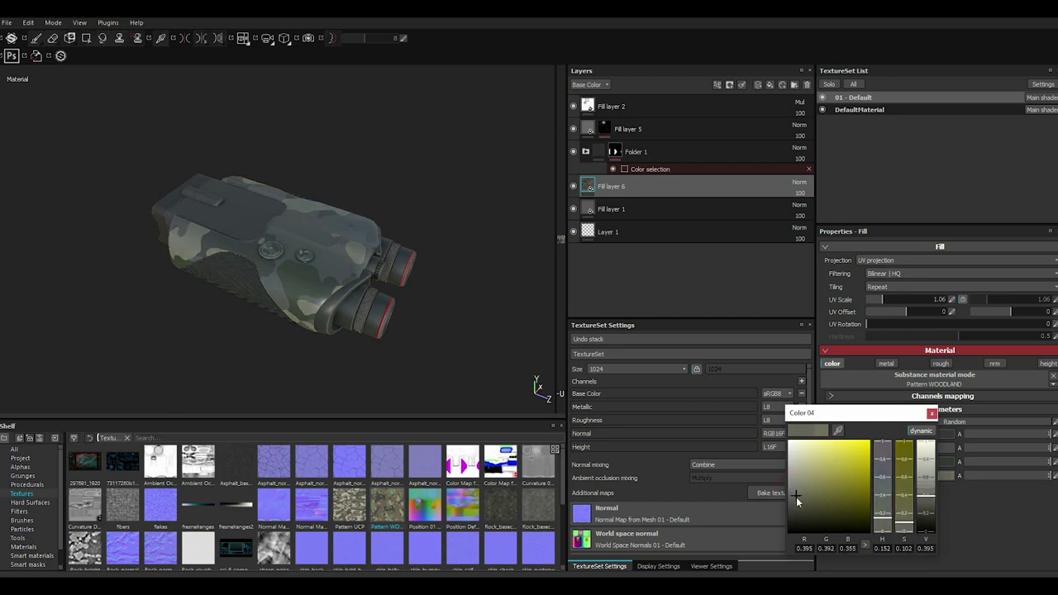
pyautogui.click(932, 414)
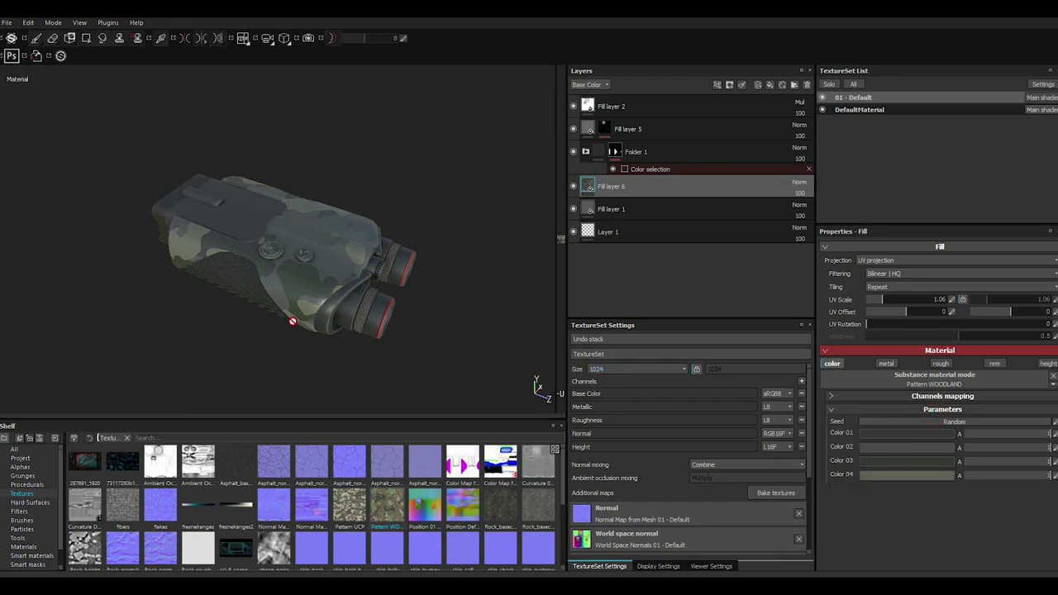
# Make Color 03 a dull dark brownish grey, about RGB 0.234, 0.224, 0.216
pyautogui.click(876, 463)
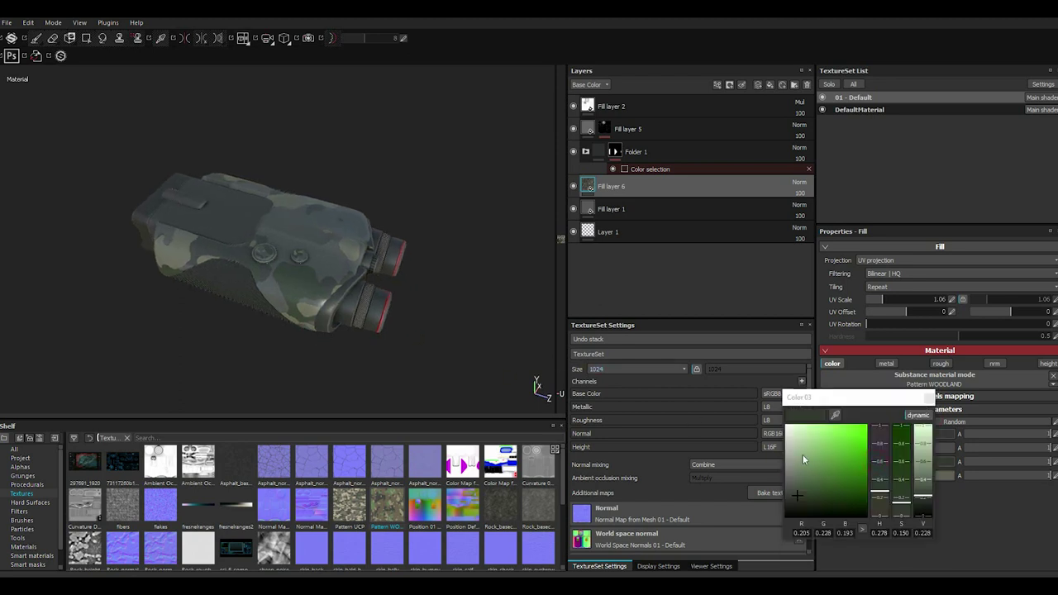
pyautogui.moveTo(793, 471); pyautogui.dragTo(792, 497)
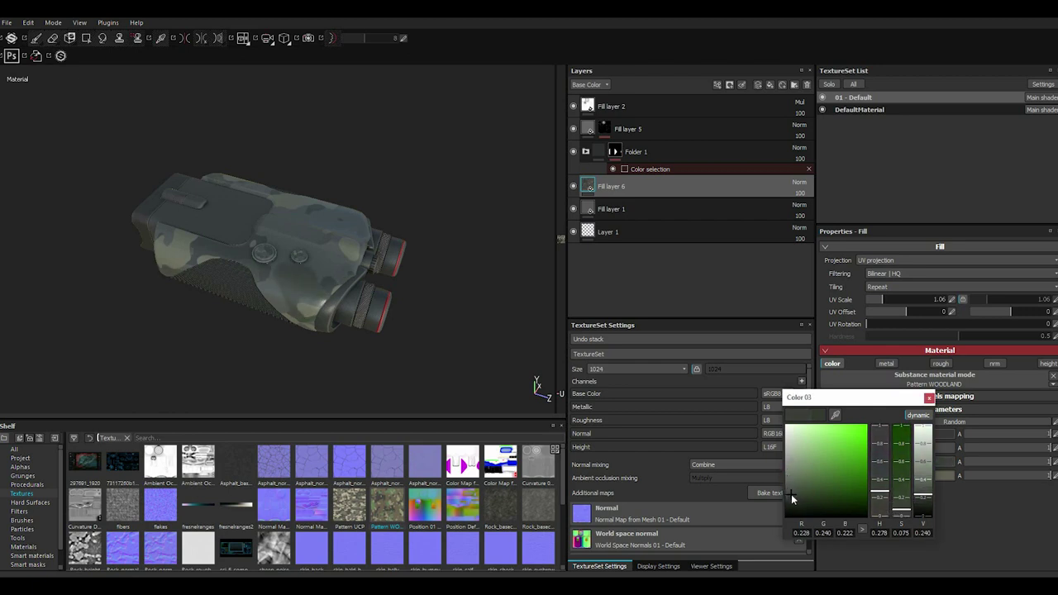
pyautogui.click(879, 511)
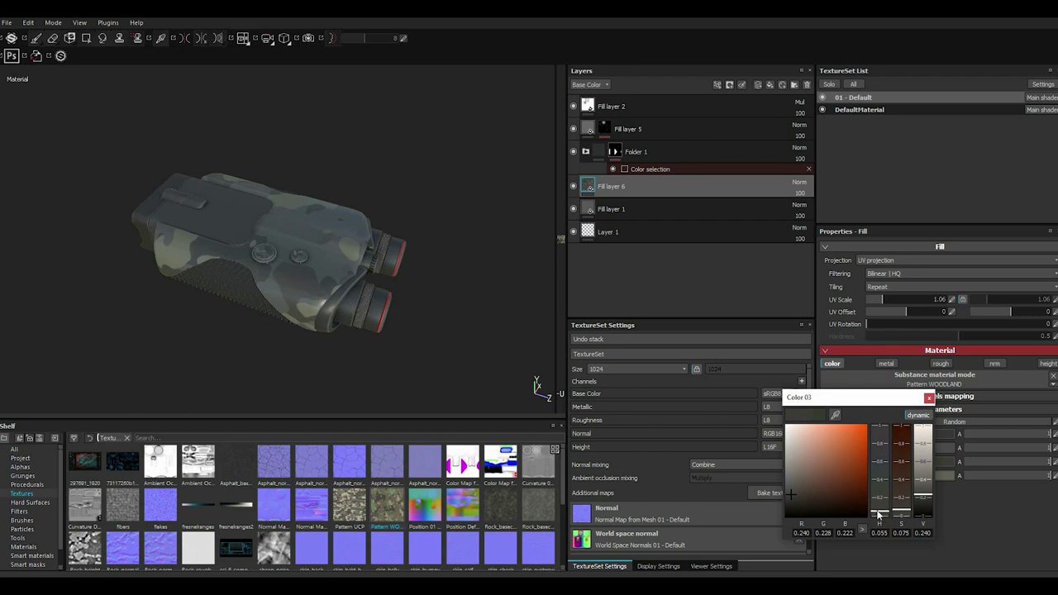
pyautogui.moveTo(878, 514)
pyautogui.mouseDown()
pyautogui.moveTo(810, 477)
pyautogui.moveTo(819, 475)
pyautogui.moveTo(811, 488)
pyautogui.mouseUp()
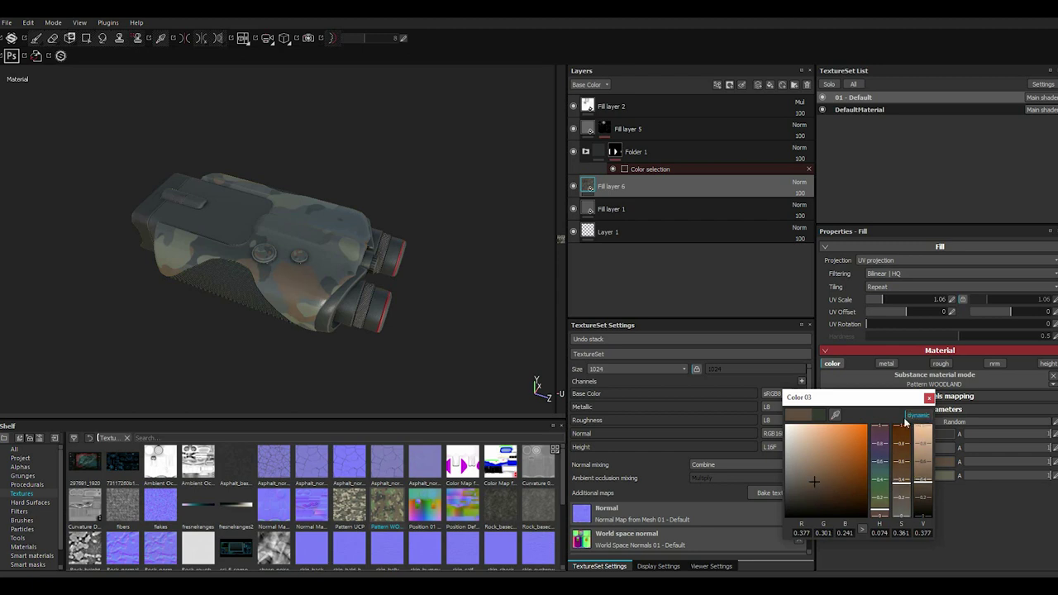
pyautogui.click(927, 399)
pyautogui.moveTo(395, 331)
pyautogui.keyDown('alt'); pyautogui.mouseDown()
pyautogui.moveTo(259, 334)
pyautogui.moveTo(325, 277)
pyautogui.mouseUp(); pyautogui.keyUp('alt')
pyautogui.click(893, 460)
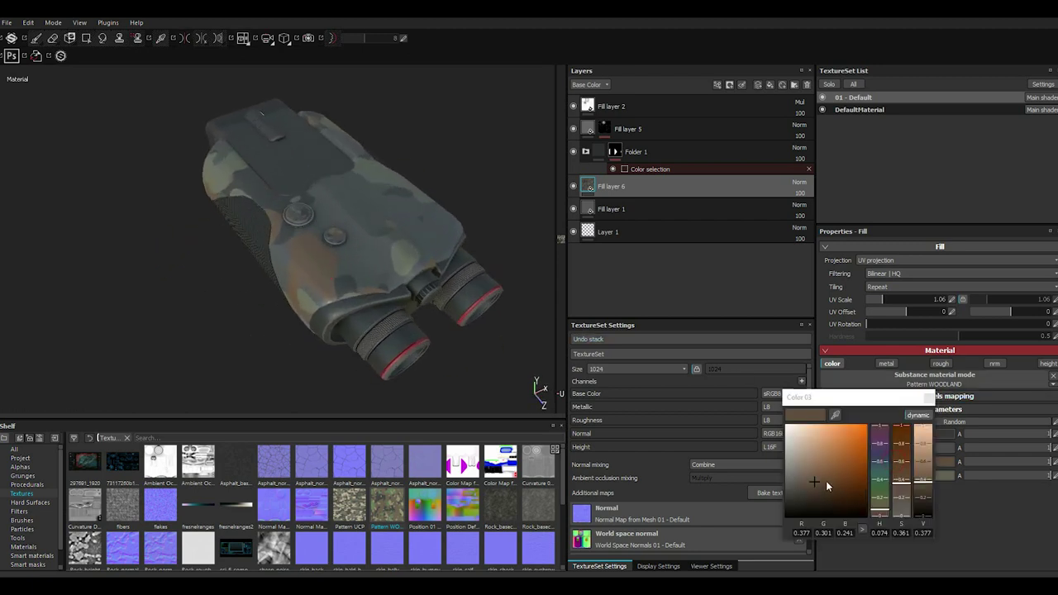
pyautogui.moveTo(811, 478); pyautogui.dragTo(797, 495)
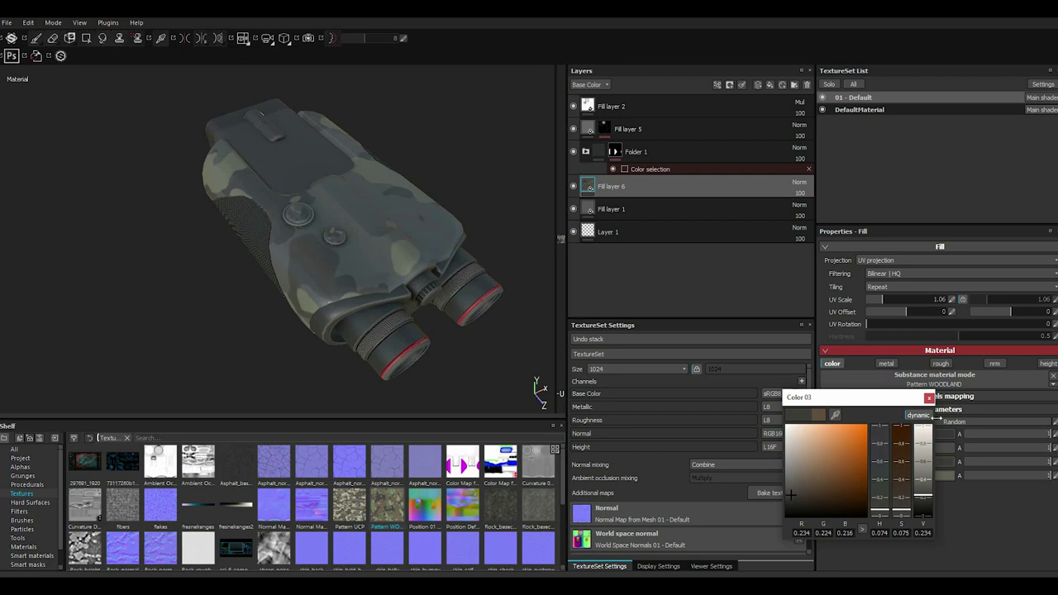
pyautogui.click(929, 398)
pyautogui.moveTo(280, 301)
pyautogui.keyDown('alt'); pyautogui.mouseDown()
pyautogui.moveTo(310, 321)
pyautogui.moveTo(422, 266)
pyautogui.moveTo(475, 346)
pyautogui.moveTo(355, 337)
pyautogui.moveTo(333, 262)
pyautogui.mouseUp(); pyautogui.keyUp('alt')
pyautogui.scroll(2, 333, 261)
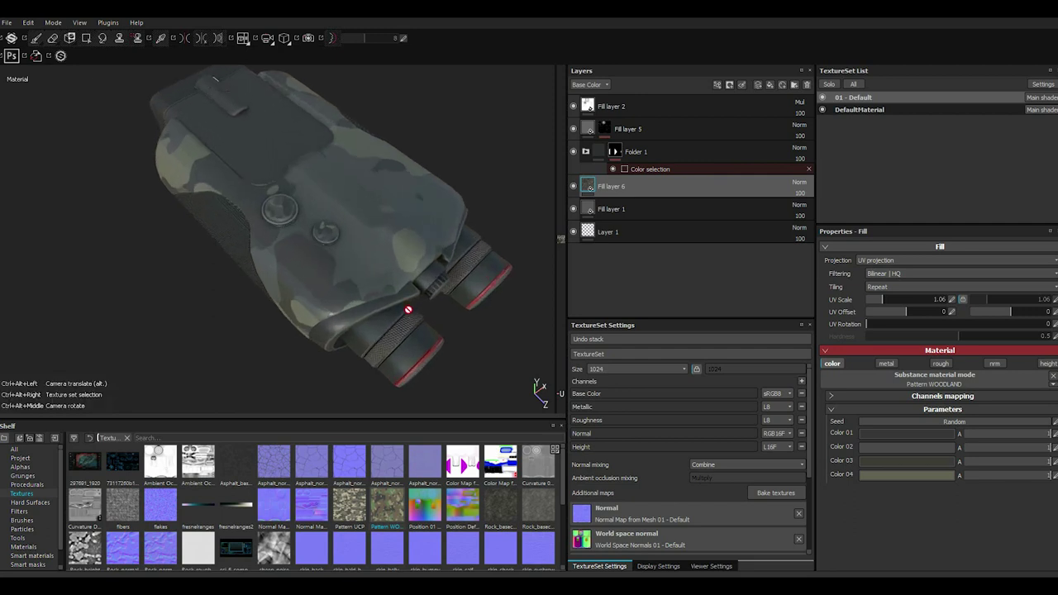
# Add a new paint layer above Fill layer 5 and clear the brush alpha
pyautogui.keyDown('alt'); pyautogui.moveTo(408, 302); pyautogui.dragTo(408, 306); pyautogui.keyUp('alt')
pyautogui.scroll(2, 399, 281)
pyautogui.click(757, 84)
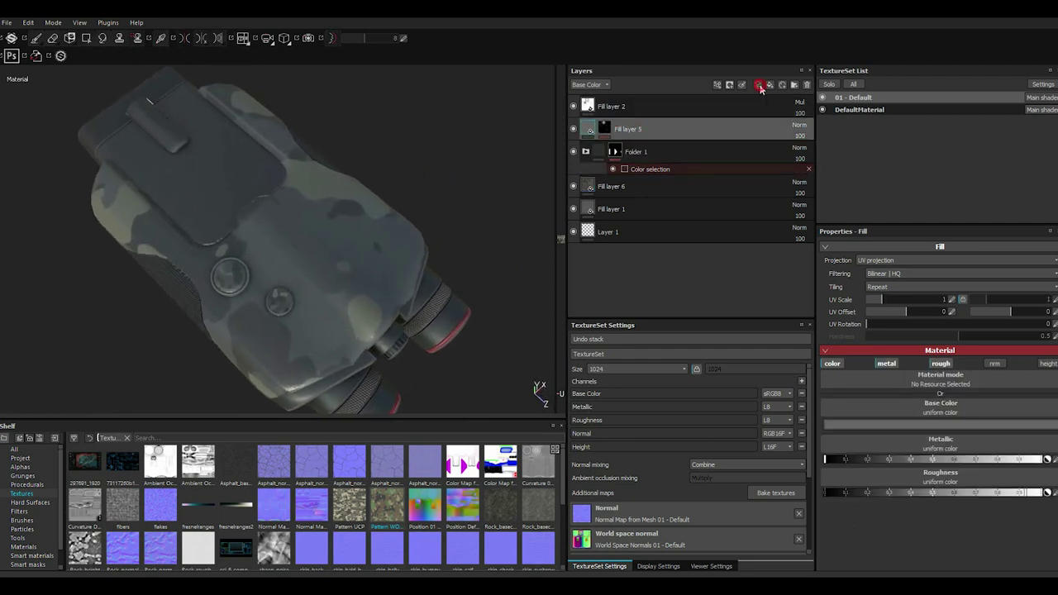
pyautogui.scroll(-2, 861, 472)
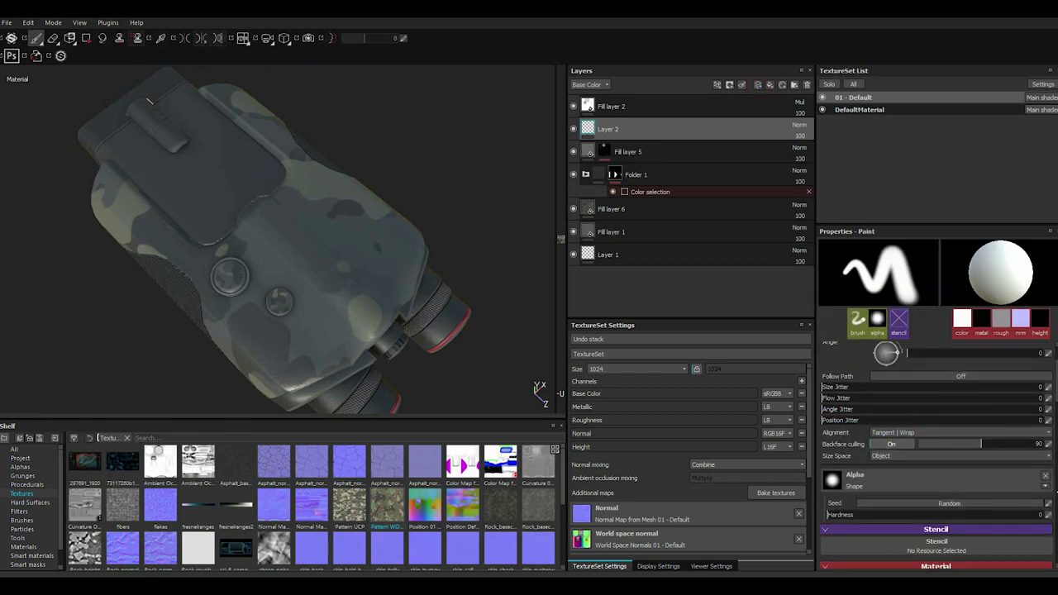
pyautogui.click(1045, 477)
# Limit the brush to the normal channel only and show the Hard Surfaces stamps
pyautogui.scroll(-2, 992, 479)
pyautogui.click(831, 457)
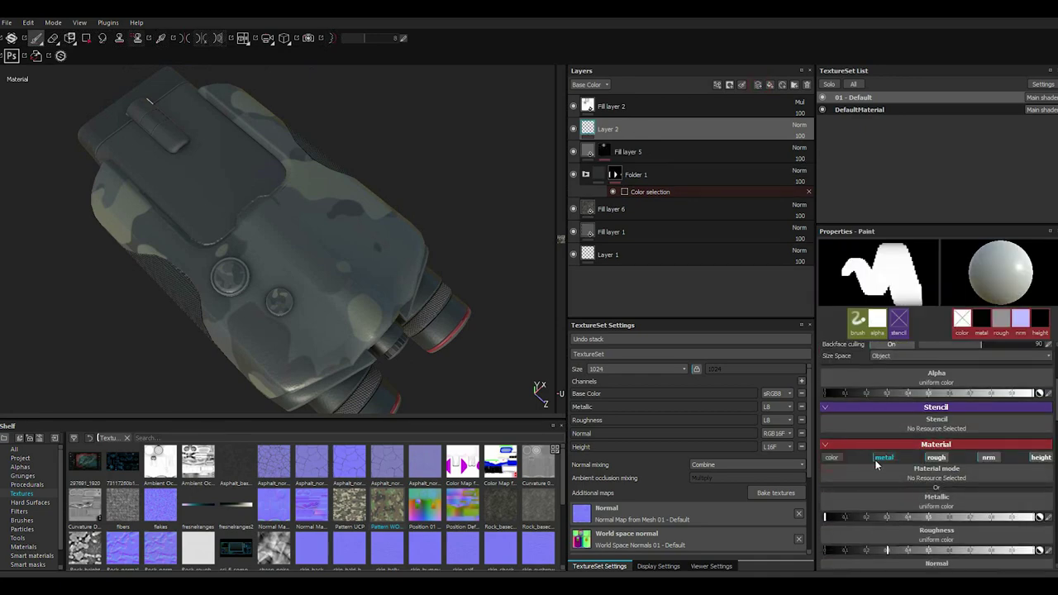
pyautogui.click(876, 463)
pyautogui.click(948, 461)
pyautogui.click(1040, 459)
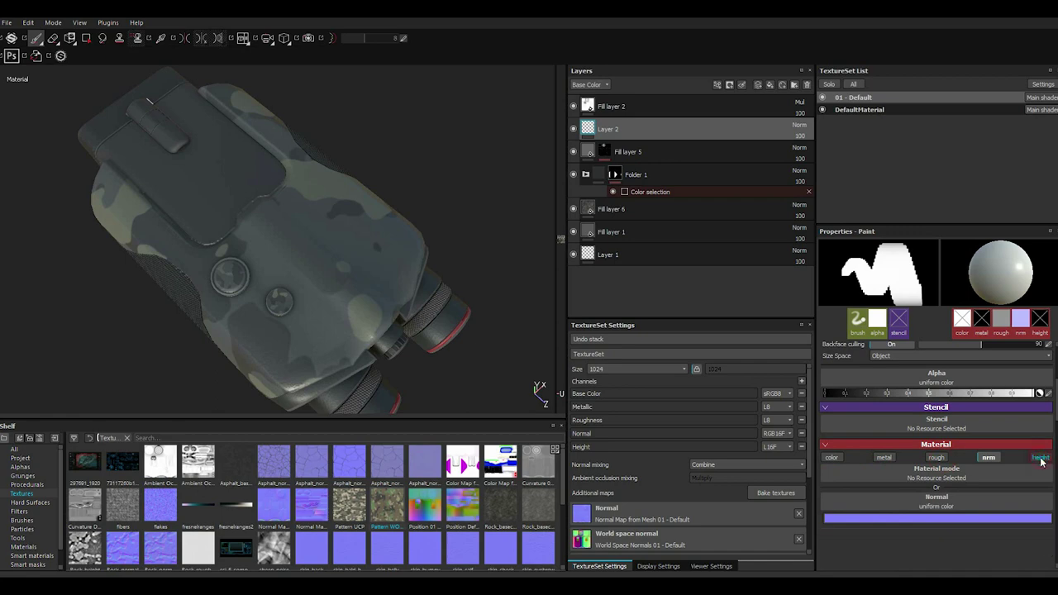
pyautogui.click(33, 503)
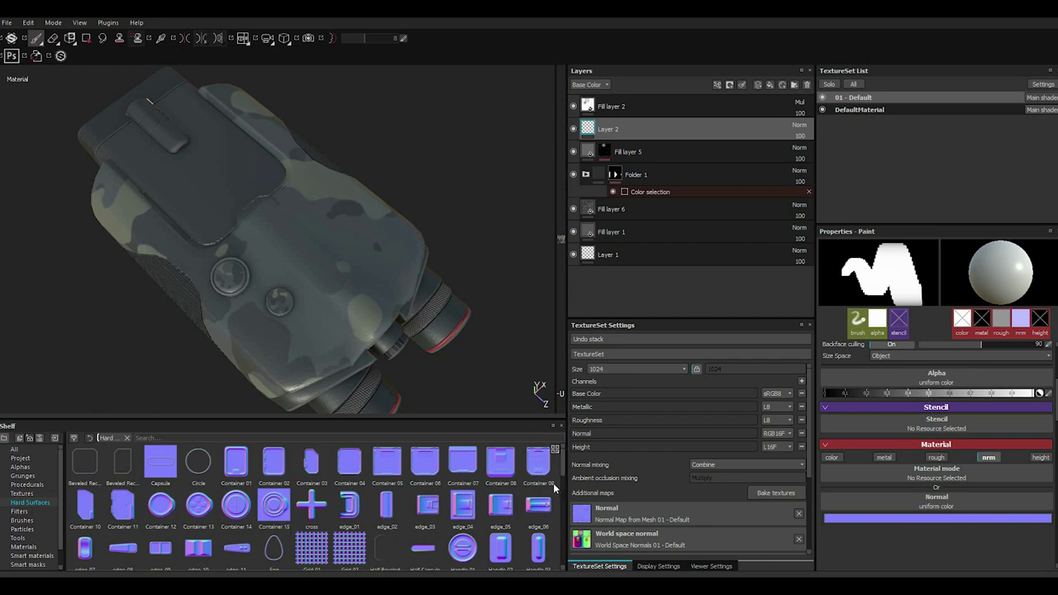
# Load handle_14 from Hard Surfaces into the brush's Normal slot
pyautogui.scroll(-2, 529, 487)
pyautogui.scroll(-2, 497, 493)
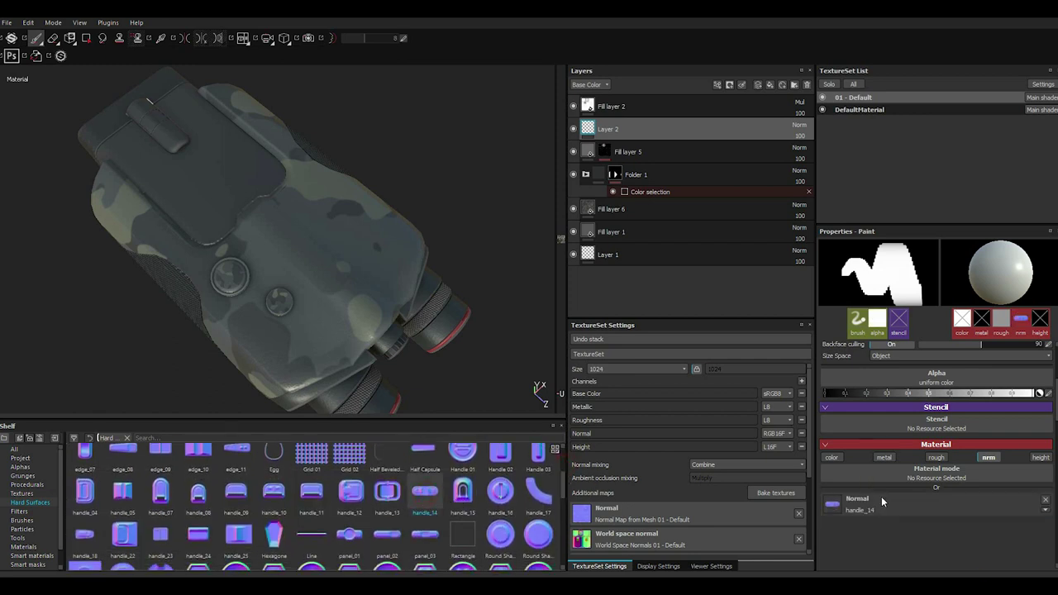
pyautogui.moveTo(425, 497); pyautogui.dragTo(881, 500)
# Stamp handle_14 details beside the small button and inspect them from several angles
pyautogui.moveTo(329, 299)
pyautogui.keyDown('alt'); pyautogui.mouseDown()
pyautogui.moveTo(287, 311)
pyautogui.moveTo(302, 309)
pyautogui.mouseUp(); pyautogui.keyUp('alt')
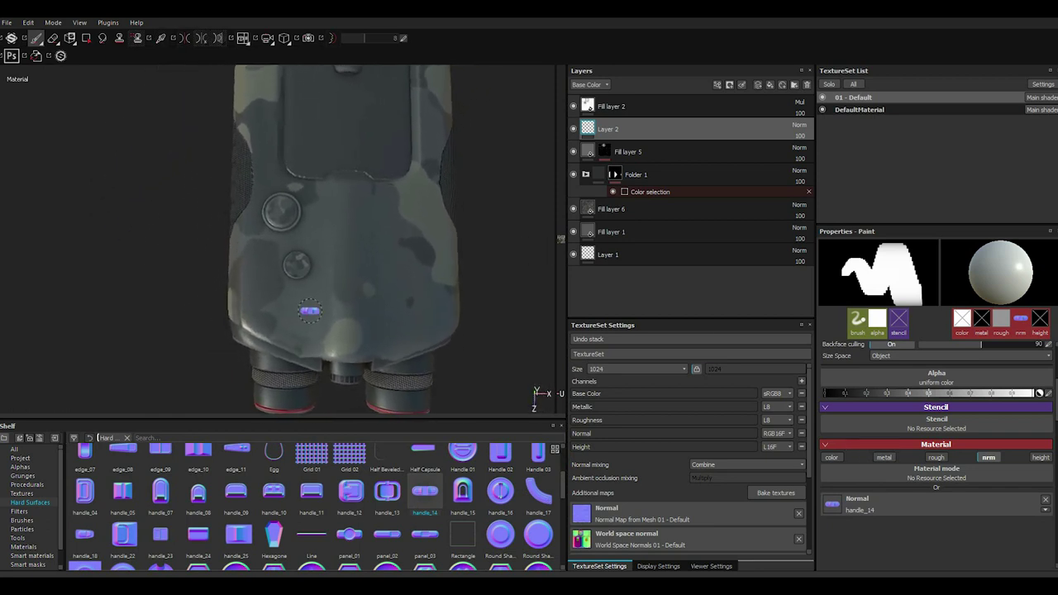
pyautogui.scroll(2, 301, 306)
pyautogui.scroll(1, 300, 298)
pyautogui.scroll(2, 300, 297)
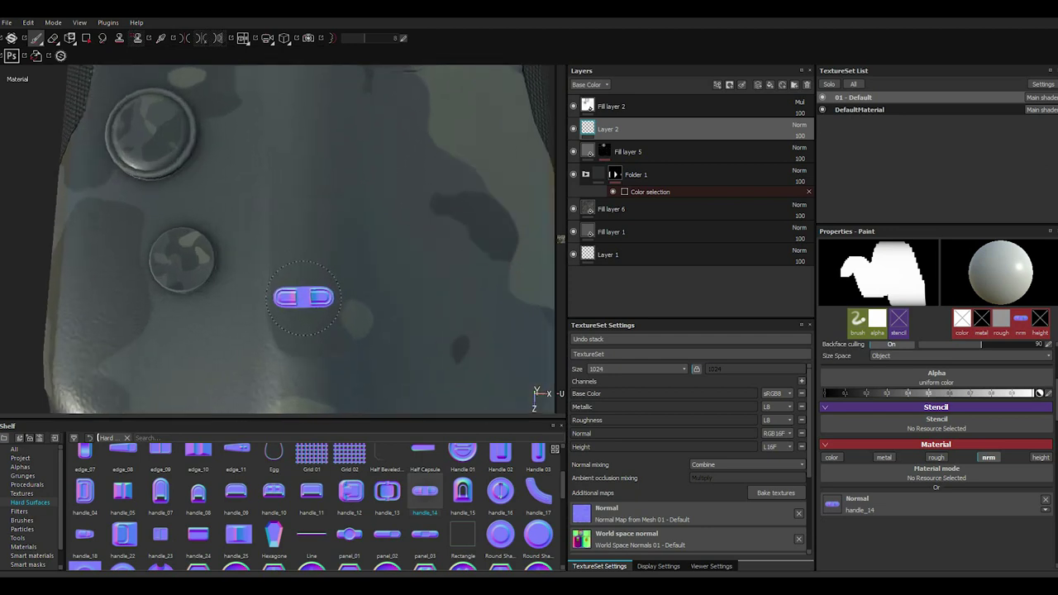
pyautogui.scroll(1, 304, 297)
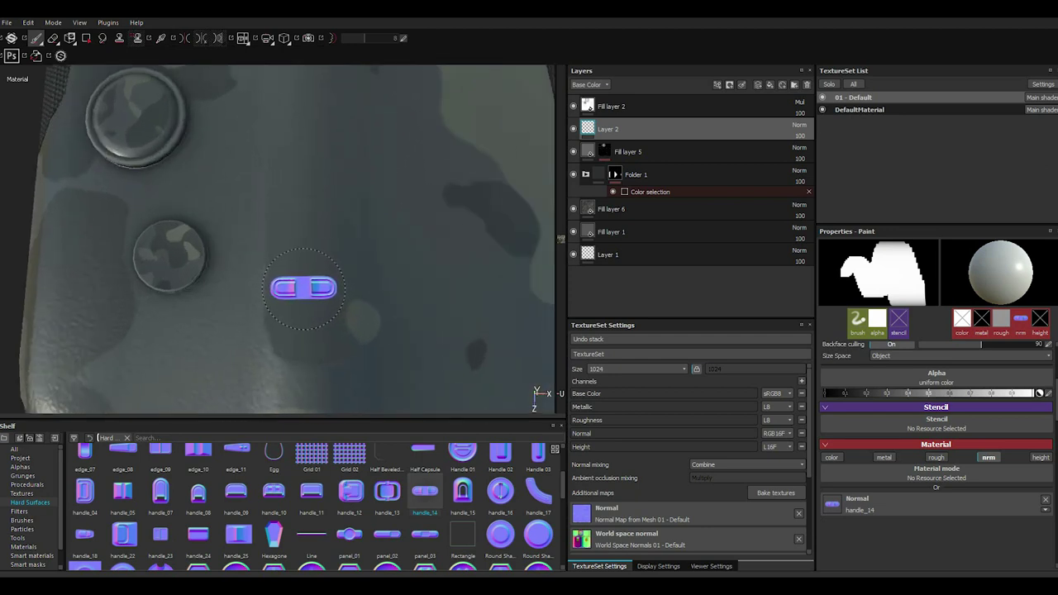
pyautogui.click(310, 287)
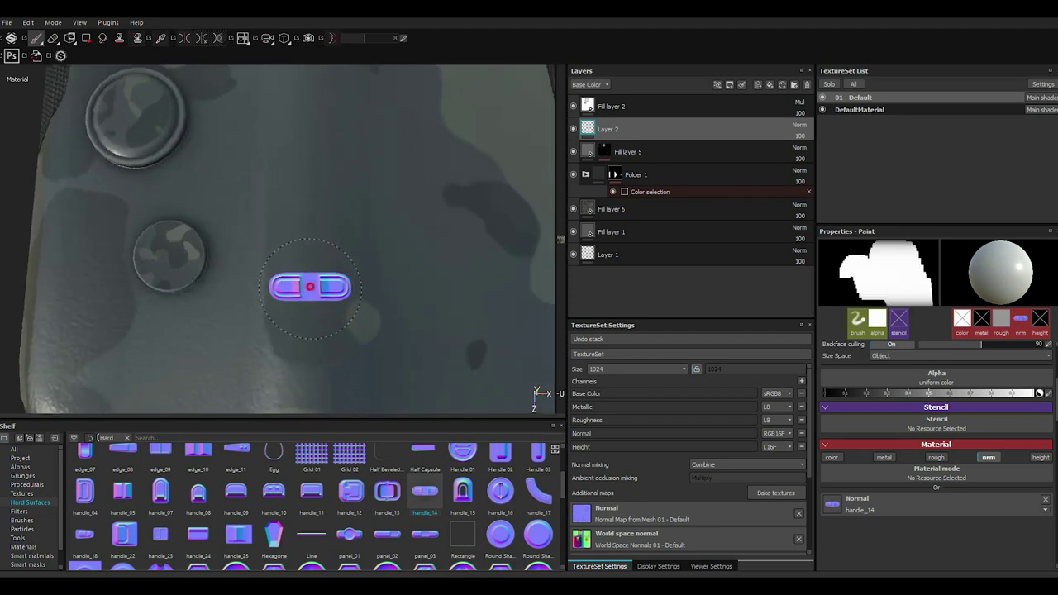
pyautogui.scroll(-2, 423, 322)
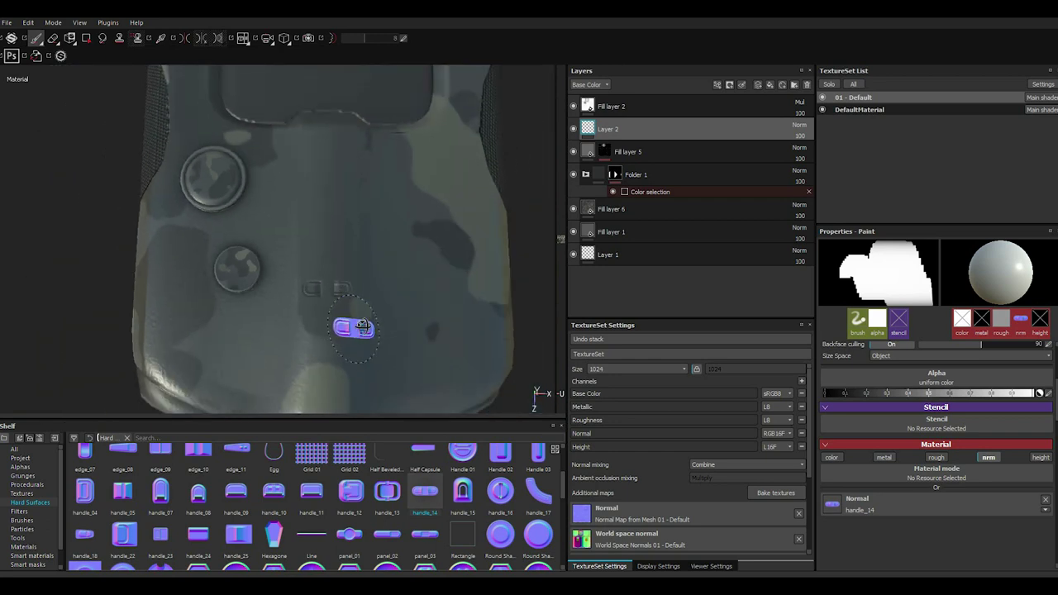
pyautogui.keyDown('alt'); pyautogui.moveTo(349, 326); pyautogui.dragTo(273, 298); pyautogui.keyUp('alt')
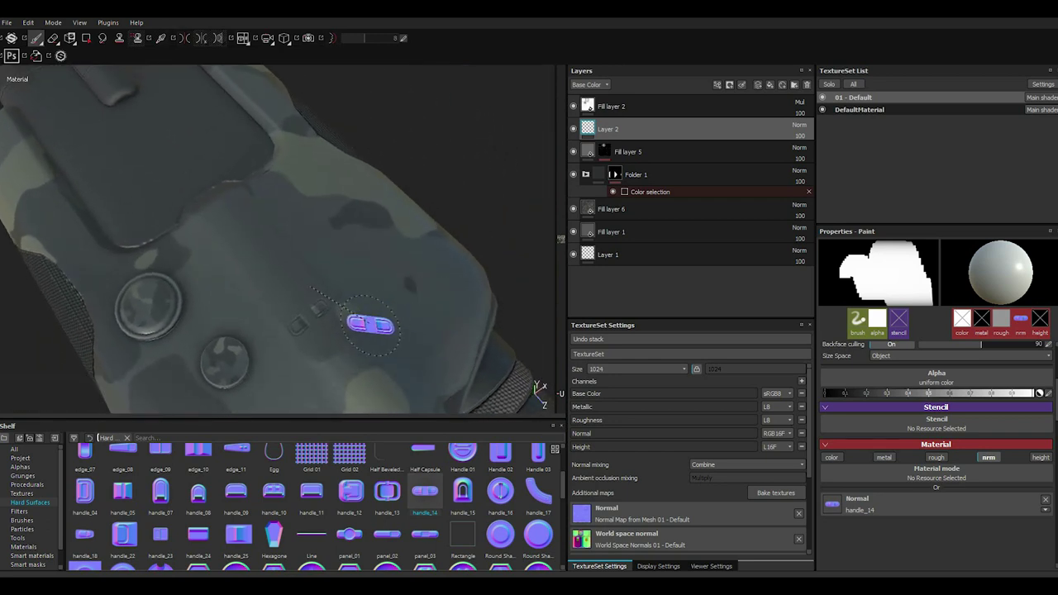
pyautogui.keyDown('alt'); pyautogui.moveTo(371, 323); pyautogui.dragTo(363, 323); pyautogui.keyUp('alt')
pyautogui.keyDown('shift'); pyautogui.moveTo(363, 323); pyautogui.dragTo(388, 323, button='right'); pyautogui.keyUp('shift')
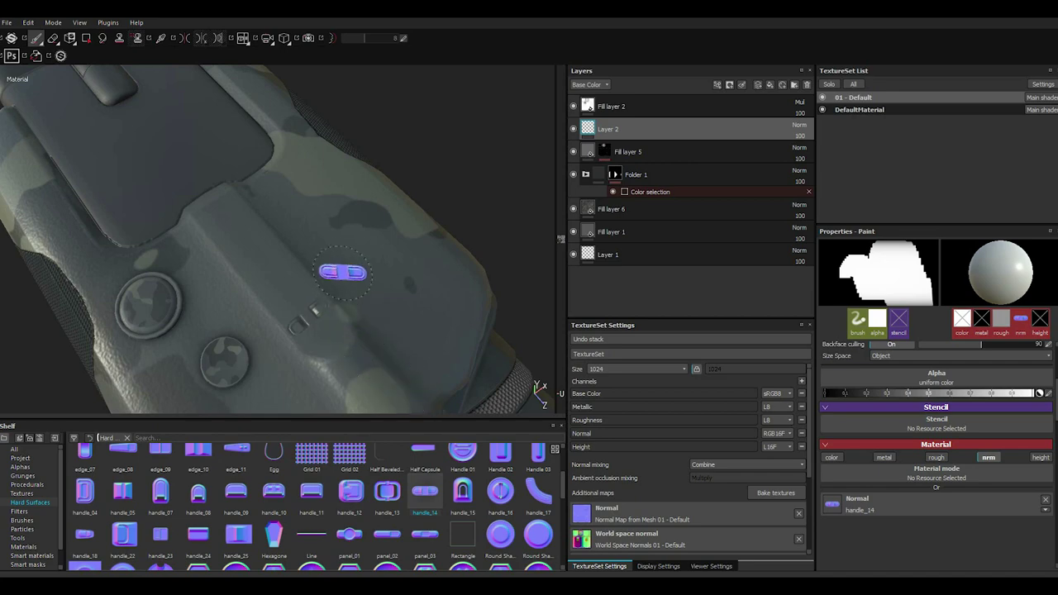
pyautogui.keyDown('alt'); pyautogui.moveTo(343, 272); pyautogui.dragTo(349, 276); pyautogui.keyUp('alt')
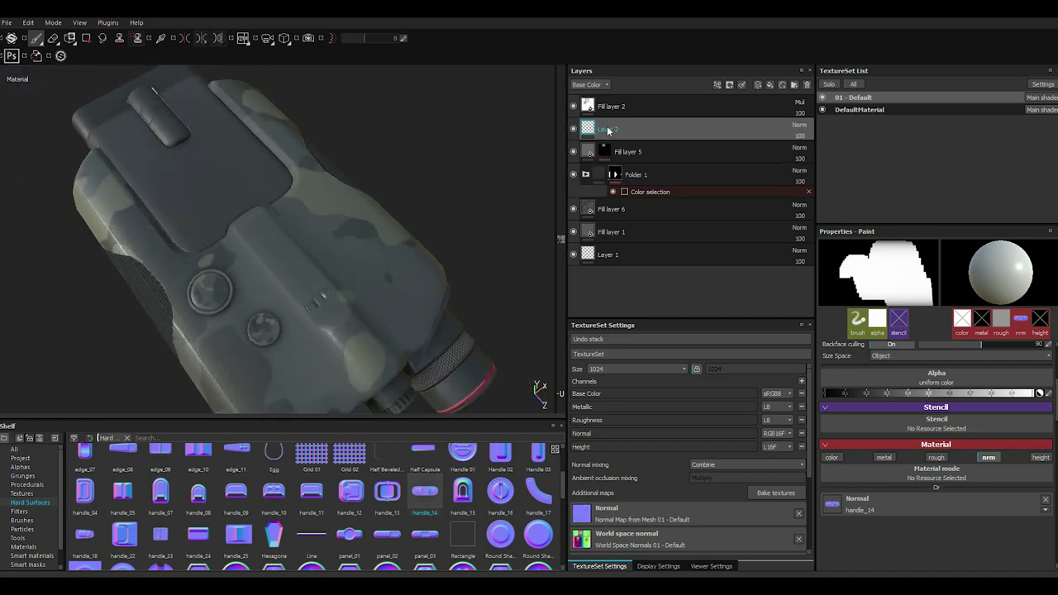
# Add a filter layer to Layer 2 using MatFx Detail Edge Wear
pyautogui.click(716, 83)
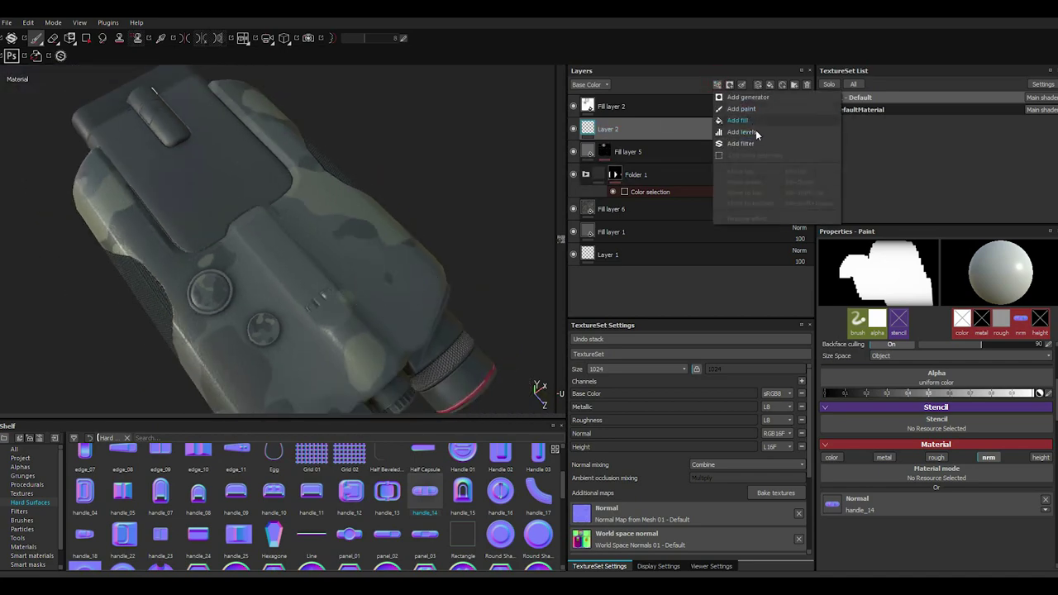
pyautogui.click(741, 143)
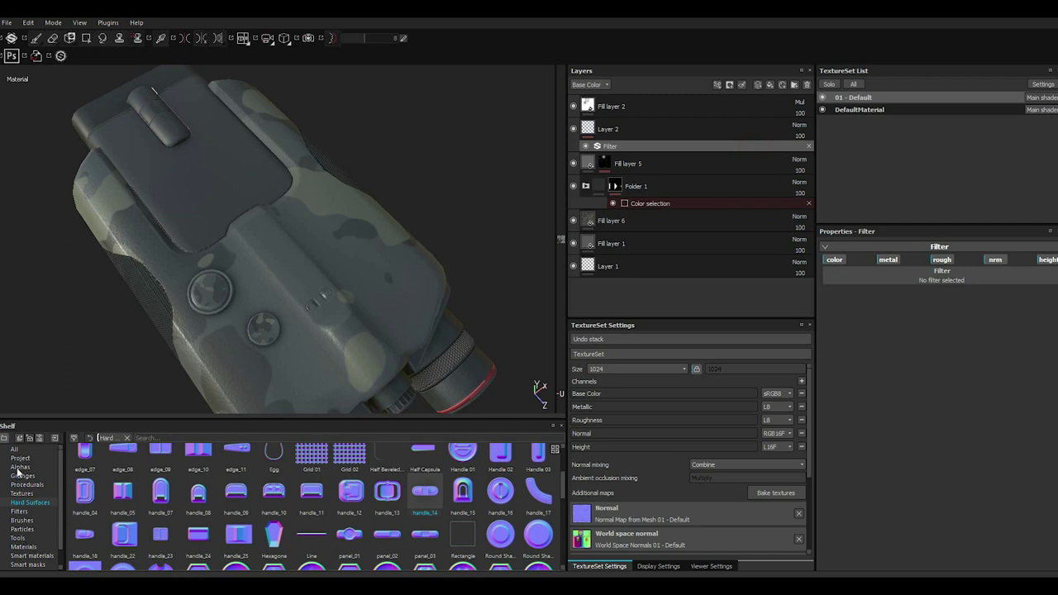
pyautogui.click(17, 511)
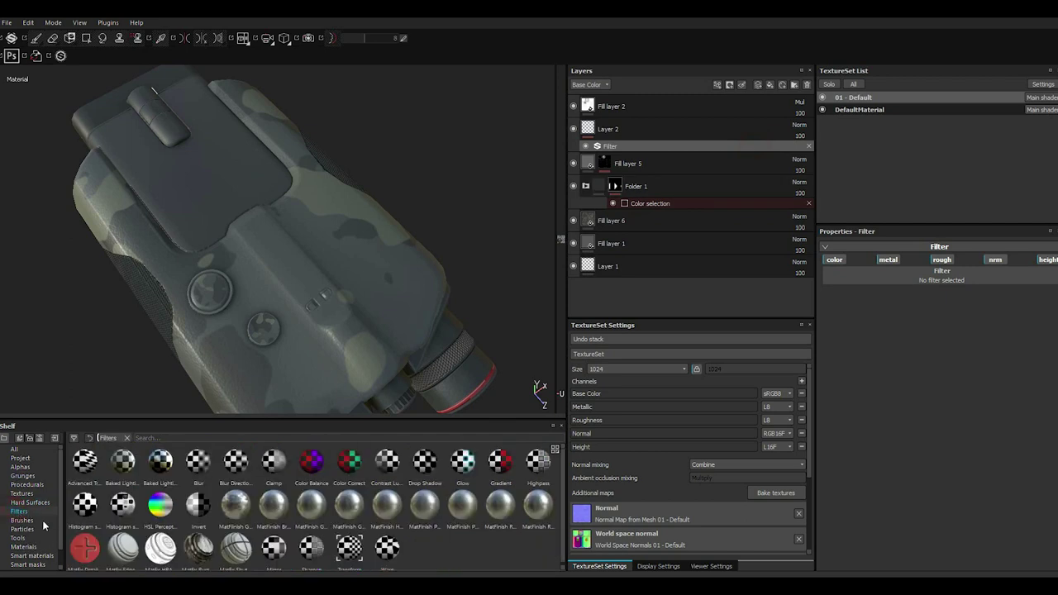
pyautogui.moveTo(79, 551); pyautogui.dragTo(874, 297)
pyautogui.moveTo(897, 261); pyautogui.dragTo(897, 264)
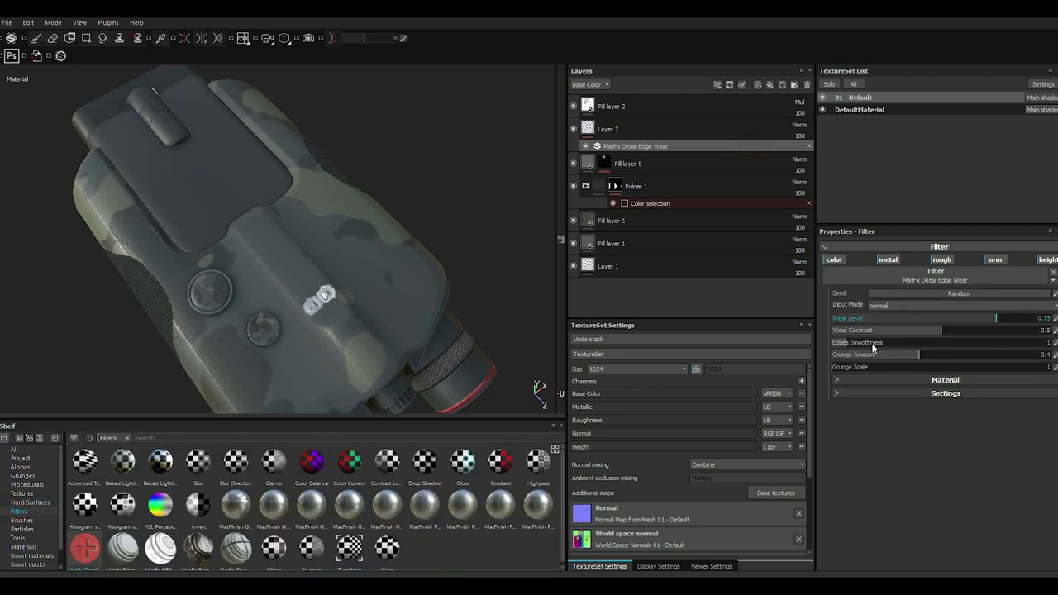
# Set the edge wear base colour to grey (0.443) and inspect the button area
pyautogui.click(855, 393)
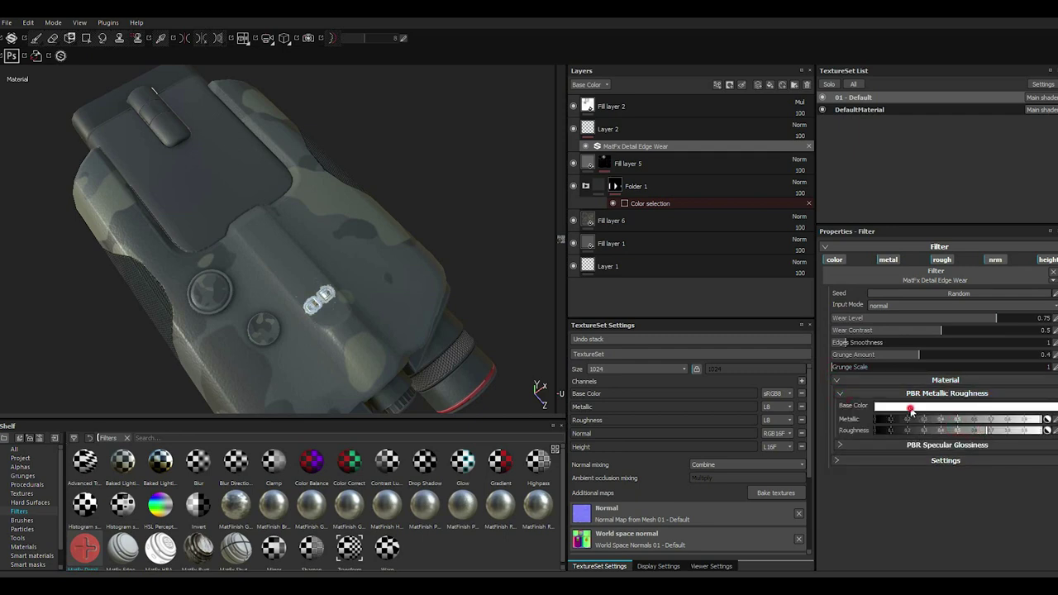
pyautogui.click(909, 410)
pyautogui.moveTo(833, 420); pyautogui.dragTo(828, 422)
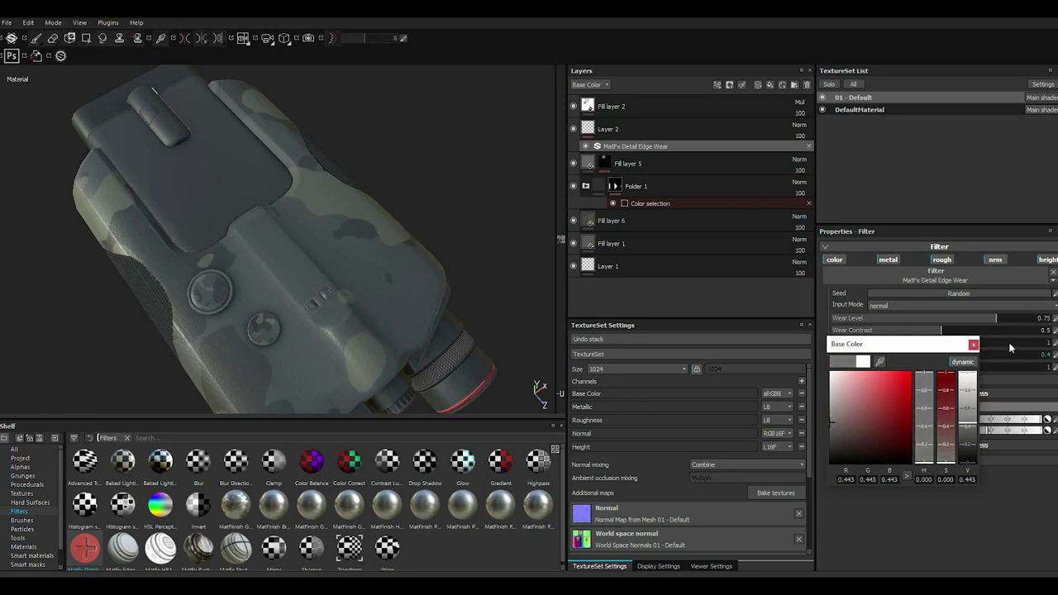
pyautogui.click(973, 343)
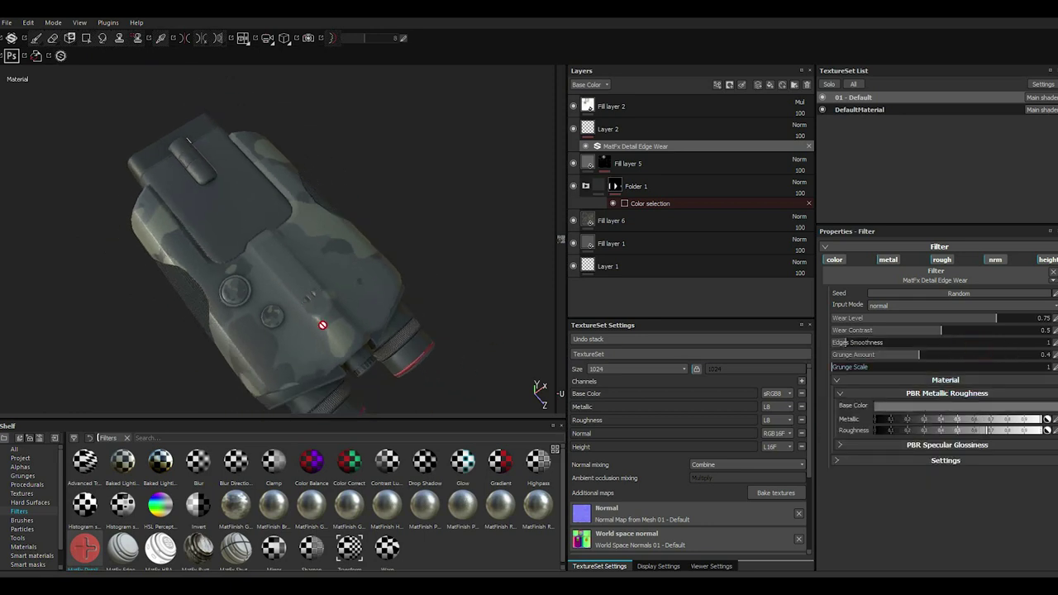
pyautogui.moveTo(291, 289)
pyautogui.keyDown('alt'); pyautogui.mouseDown()
pyautogui.moveTo(384, 298)
pyautogui.moveTo(306, 302)
pyautogui.moveTo(365, 258)
pyautogui.moveTo(496, 248)
pyautogui.mouseUp(); pyautogui.keyUp('alt')
pyautogui.scroll(5, 306, 303)
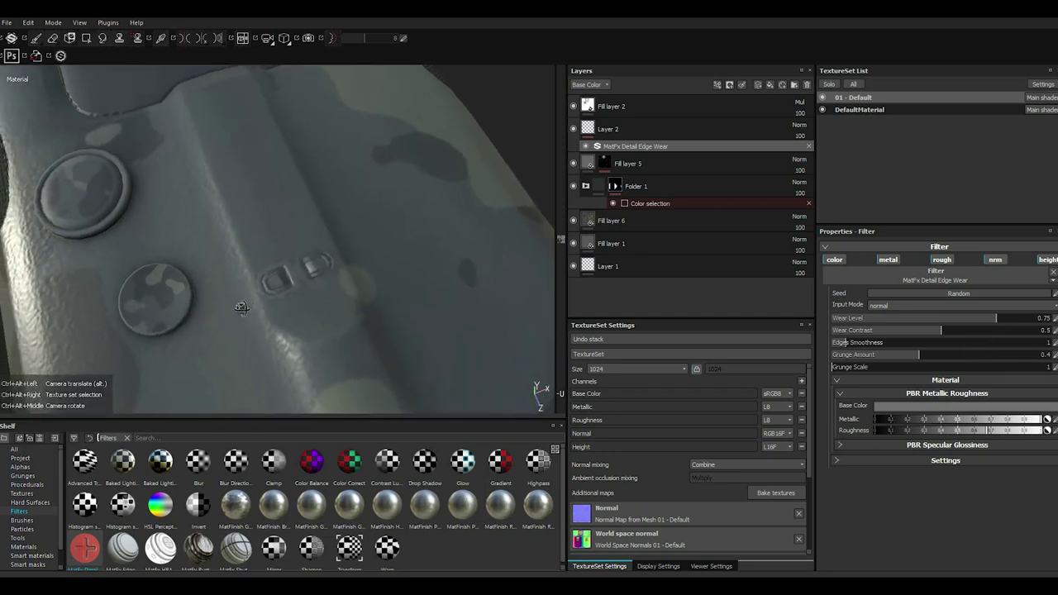
# Raise Fill layer 1's noise UV scale from 1.06 to 4.07 for finer tiling
pyautogui.click(626, 224)
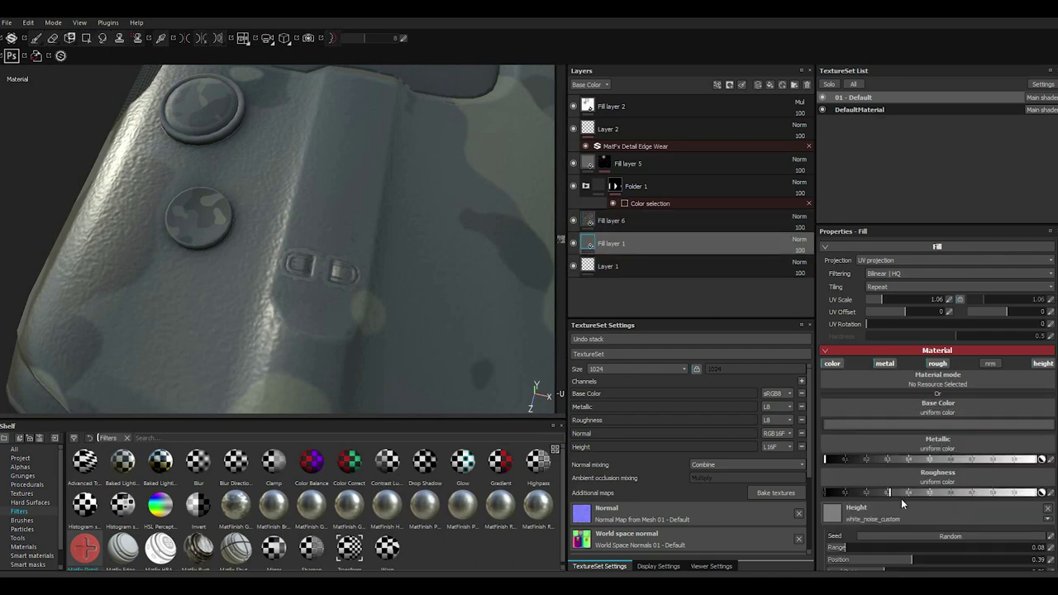
pyautogui.scroll(-1, 901, 498)
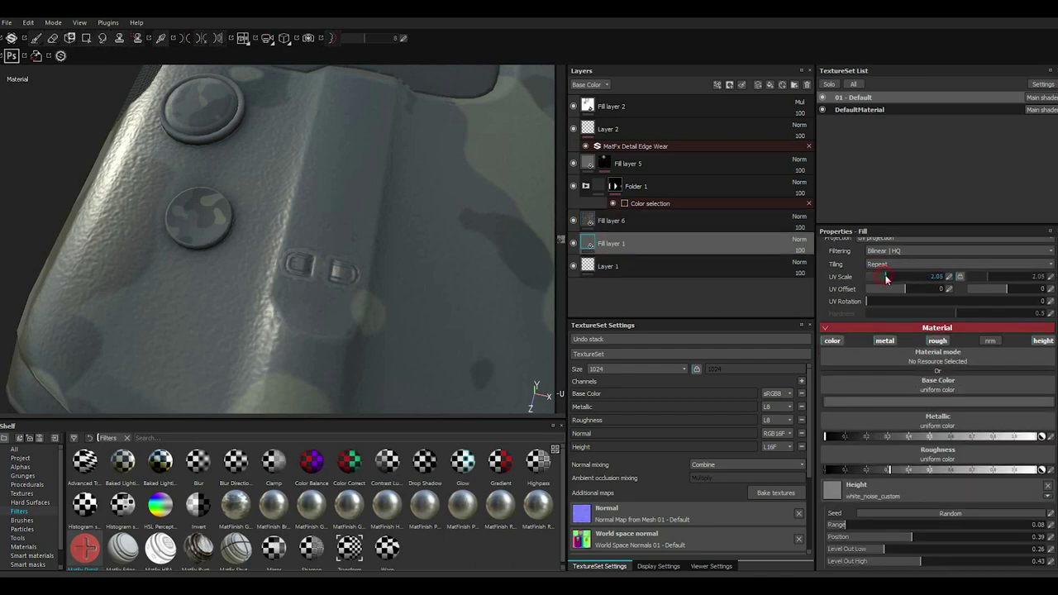
pyautogui.moveTo(878, 276); pyautogui.dragTo(888, 278)
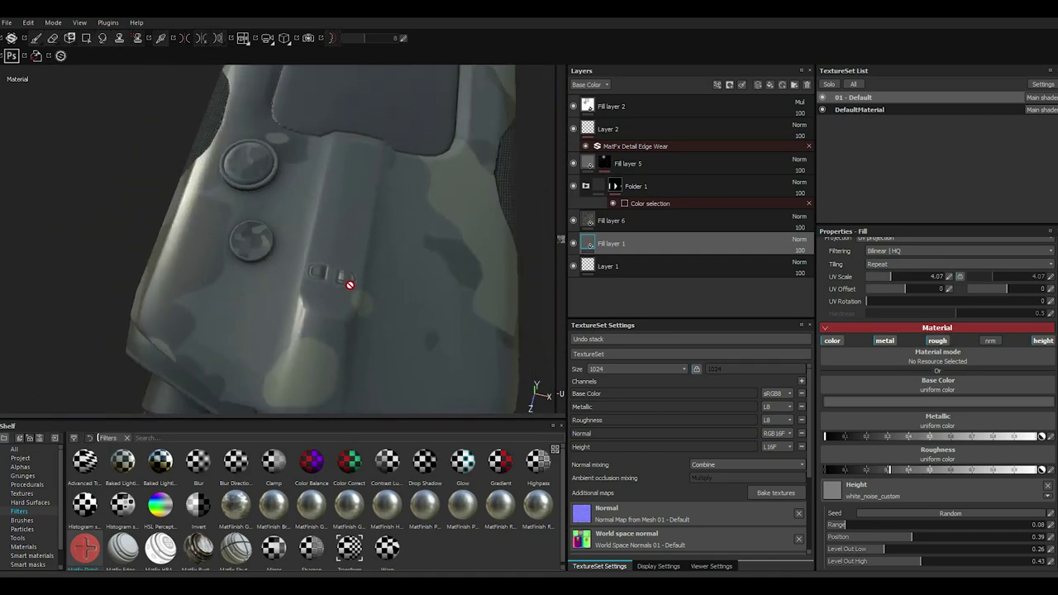
pyautogui.keyDown('alt'); pyautogui.moveTo(321, 300); pyautogui.dragTo(338, 317, button='right'); pyautogui.keyUp('alt')
pyautogui.keyDown('alt'); pyautogui.moveTo(338, 317); pyautogui.dragTo(449, 310); pyautogui.keyUp('alt')
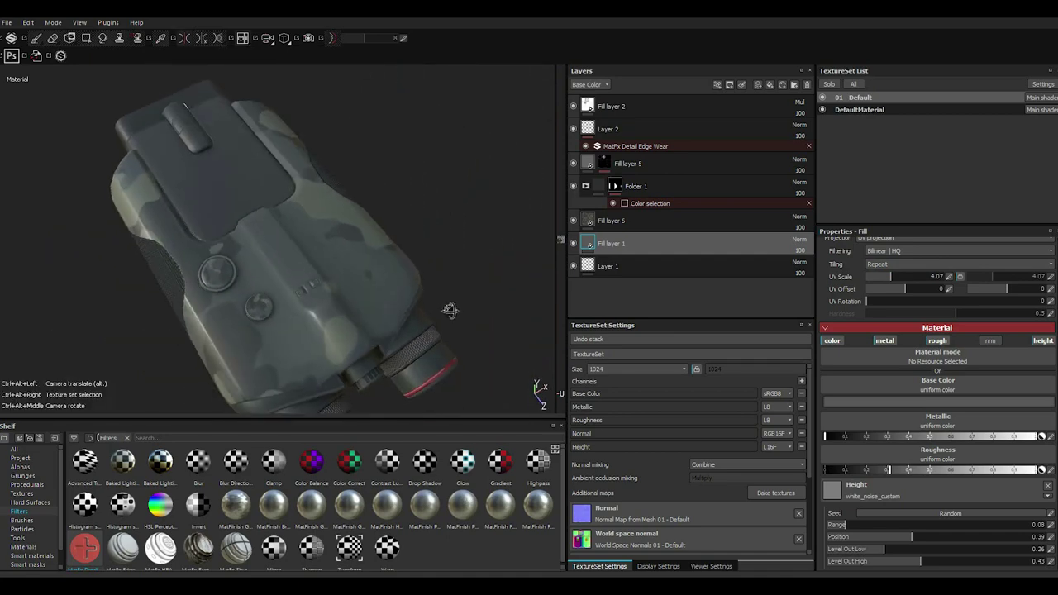
pyautogui.click(596, 130)
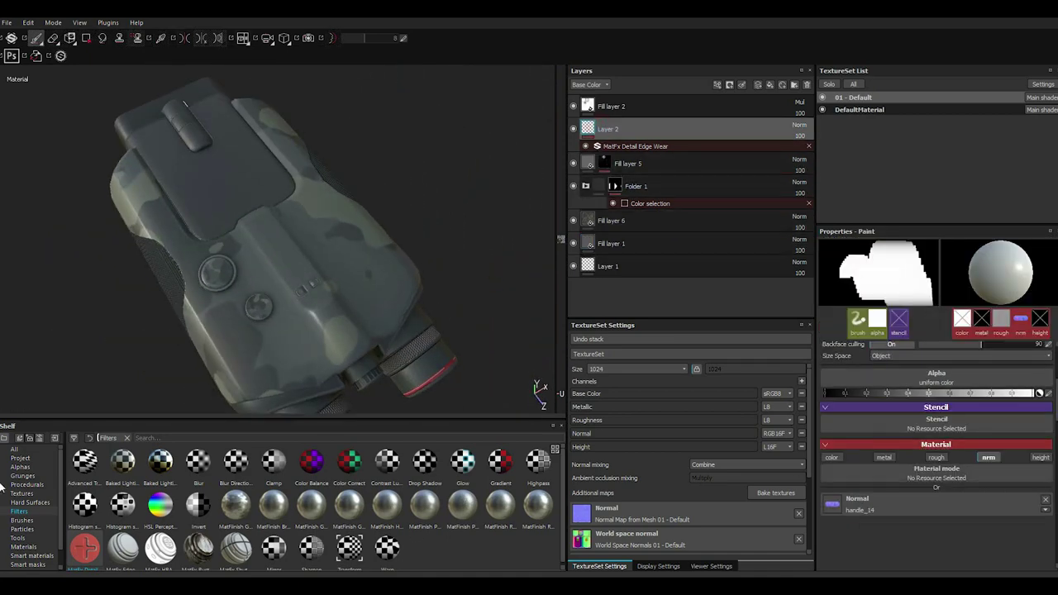
# Stamp a round window_01 normal detail onto the lower button
pyautogui.click(25, 502)
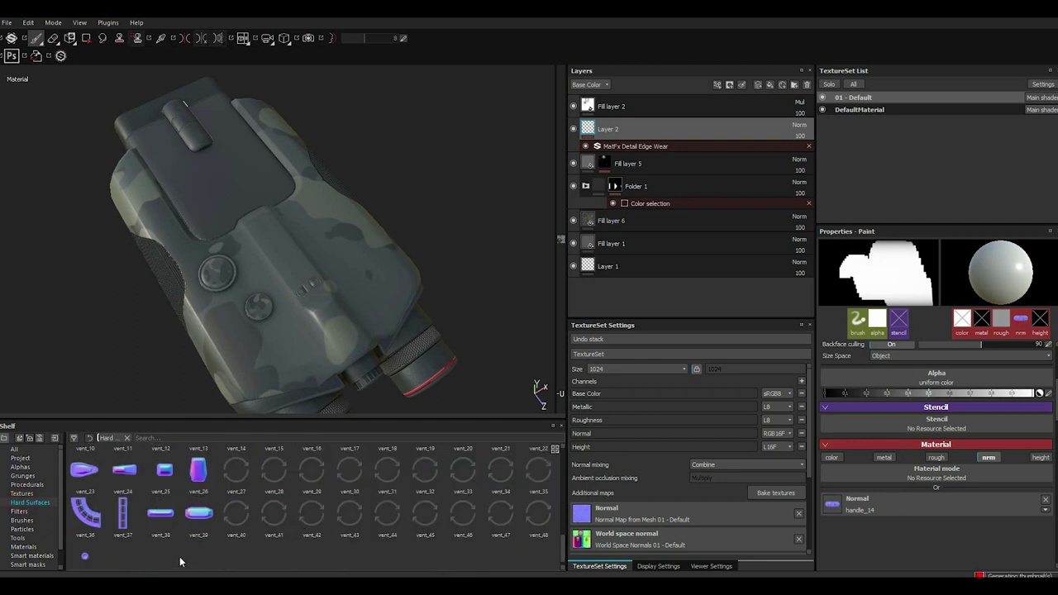
pyautogui.moveTo(100, 561); pyautogui.dragTo(295, 521)
pyautogui.moveTo(869, 507); pyautogui.dragTo(869, 508)
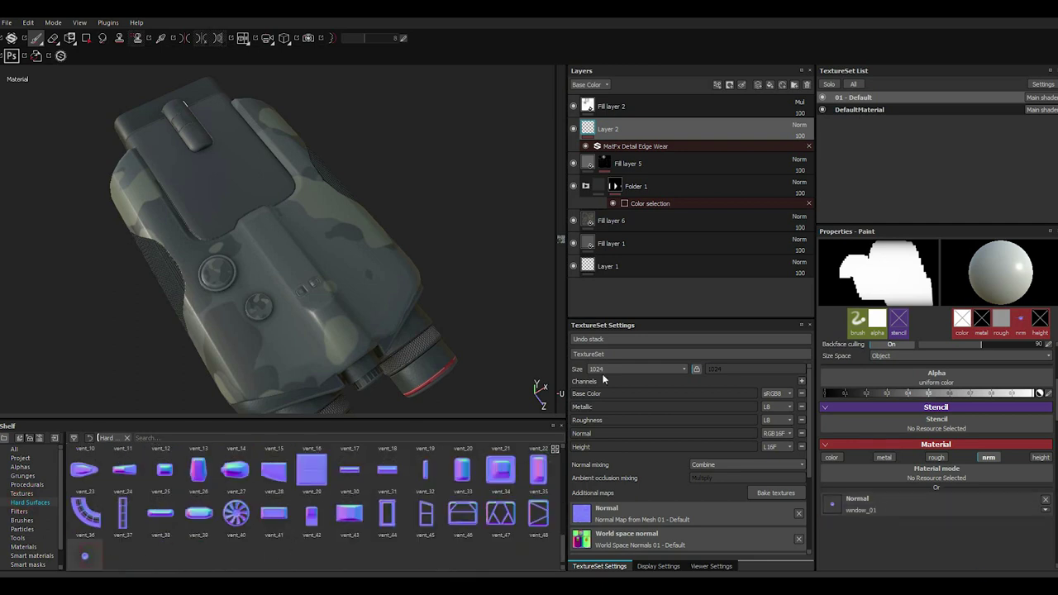
pyautogui.scroll(3, 260, 315)
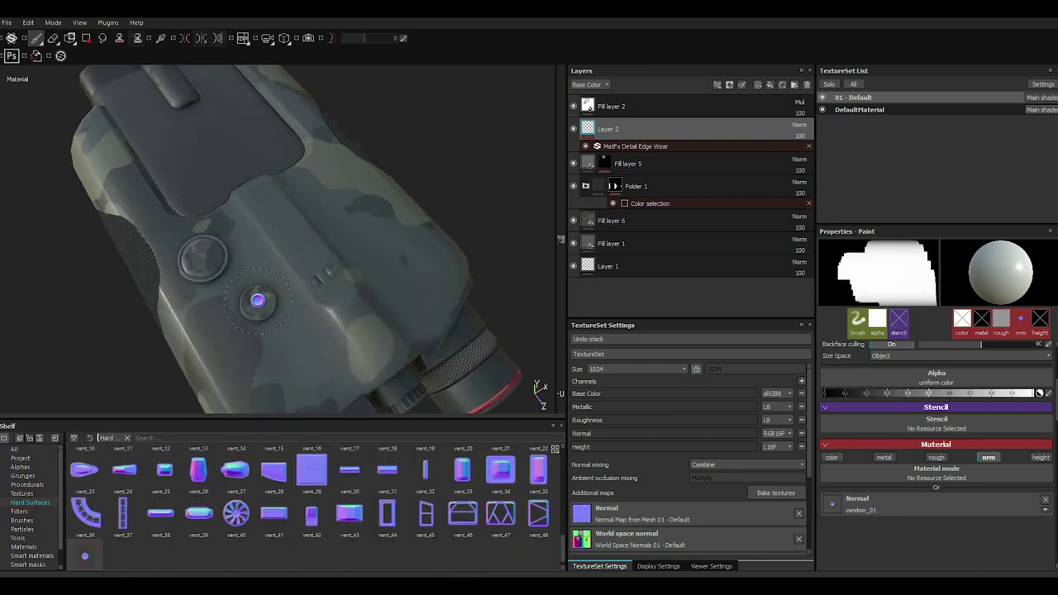
pyautogui.scroll(2, 256, 304)
pyautogui.click(257, 304)
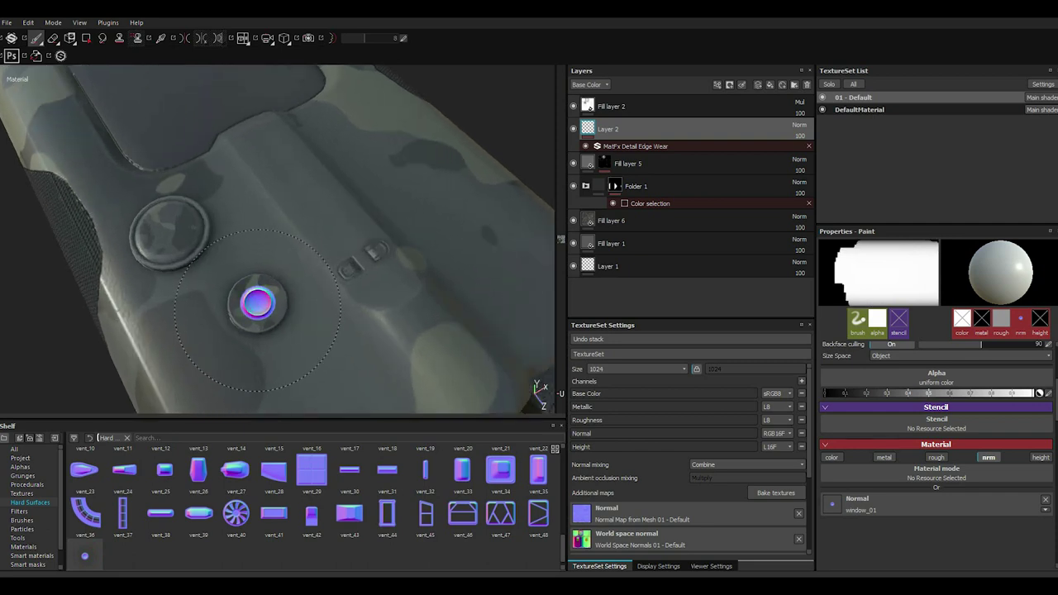
pyautogui.moveTo(329, 243)
pyautogui.keyDown('alt'); pyautogui.mouseDown()
pyautogui.moveTo(290, 261)
pyautogui.moveTo(281, 250)
pyautogui.moveTo(300, 262)
pyautogui.moveTo(339, 372)
pyautogui.mouseUp(); pyautogui.keyUp('alt')
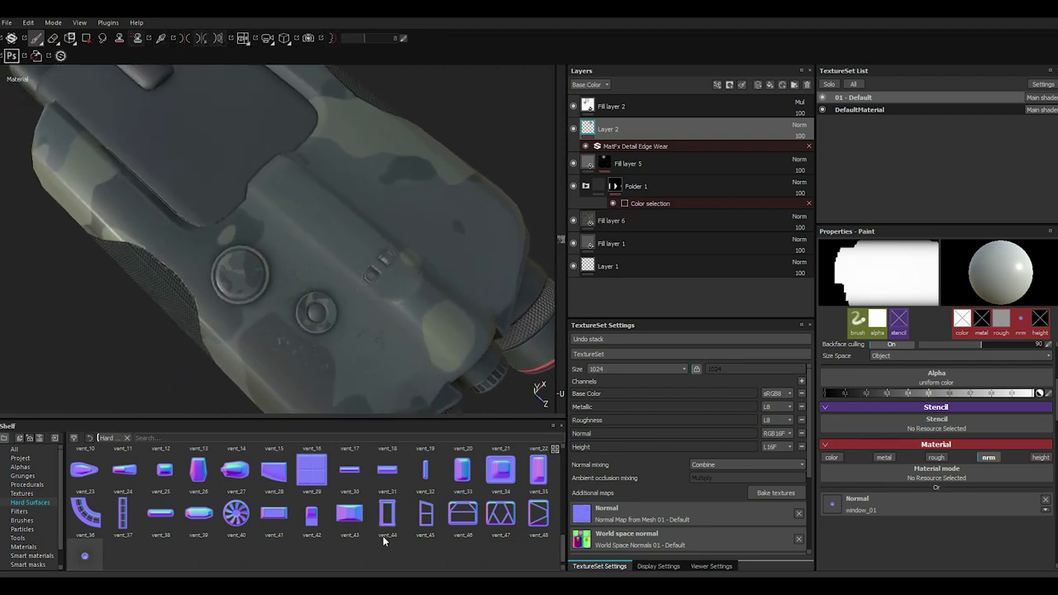
# Lighten the edge wear base colour to grey, about RGB 0.515, 0.504, 0.504
pyautogui.click(632, 146)
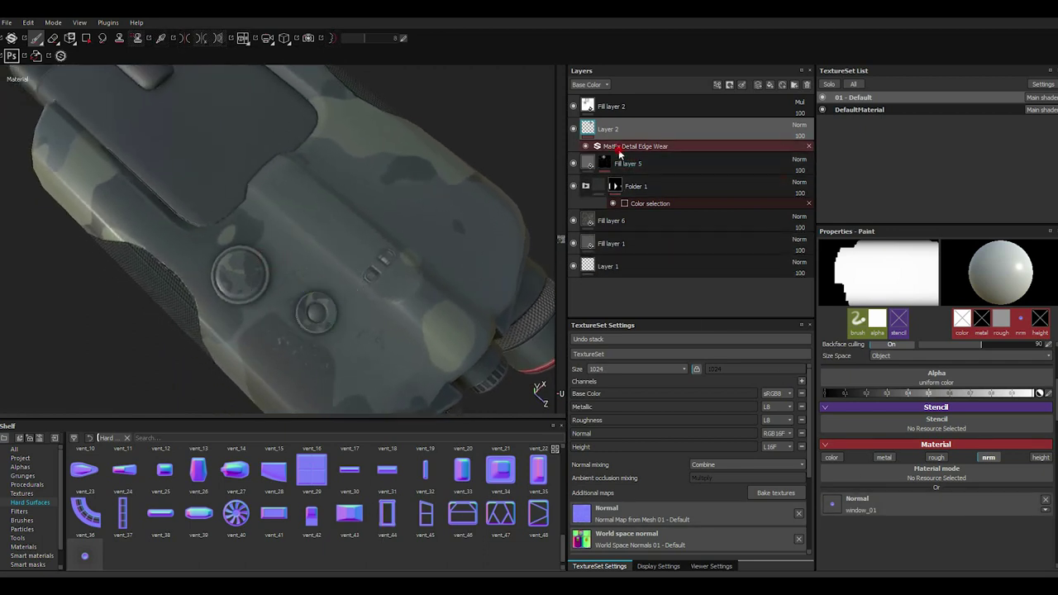
pyautogui.click(903, 409)
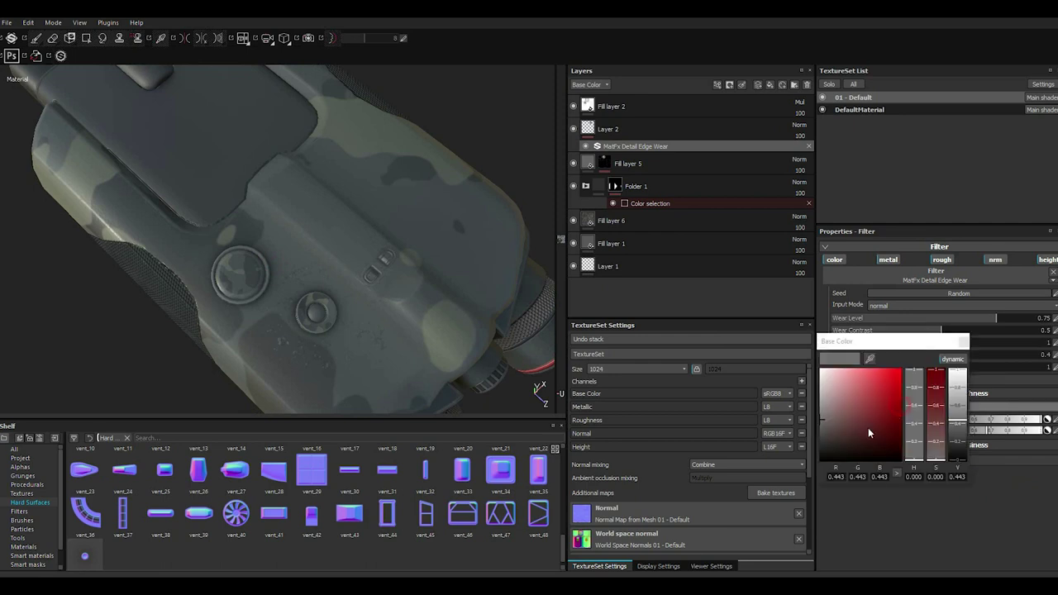
pyautogui.moveTo(823, 419); pyautogui.dragTo(821, 414)
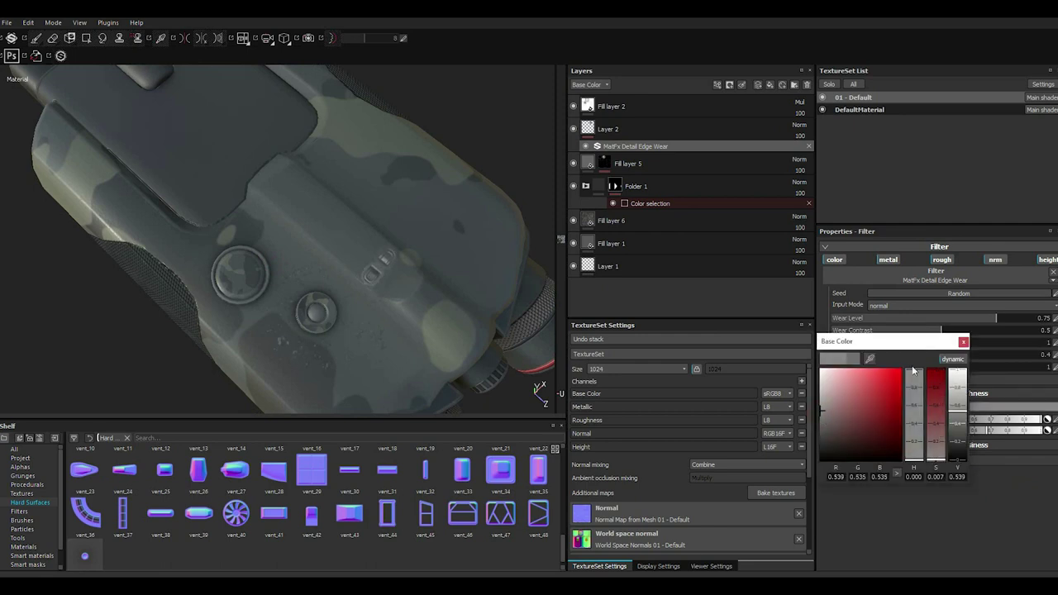
pyautogui.click(822, 413)
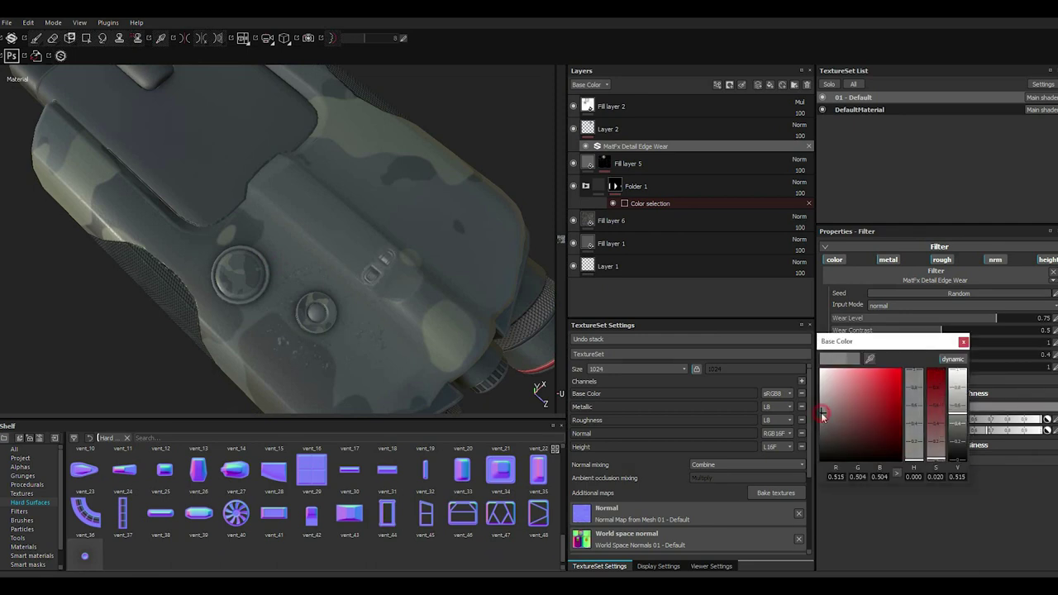
pyautogui.click(962, 342)
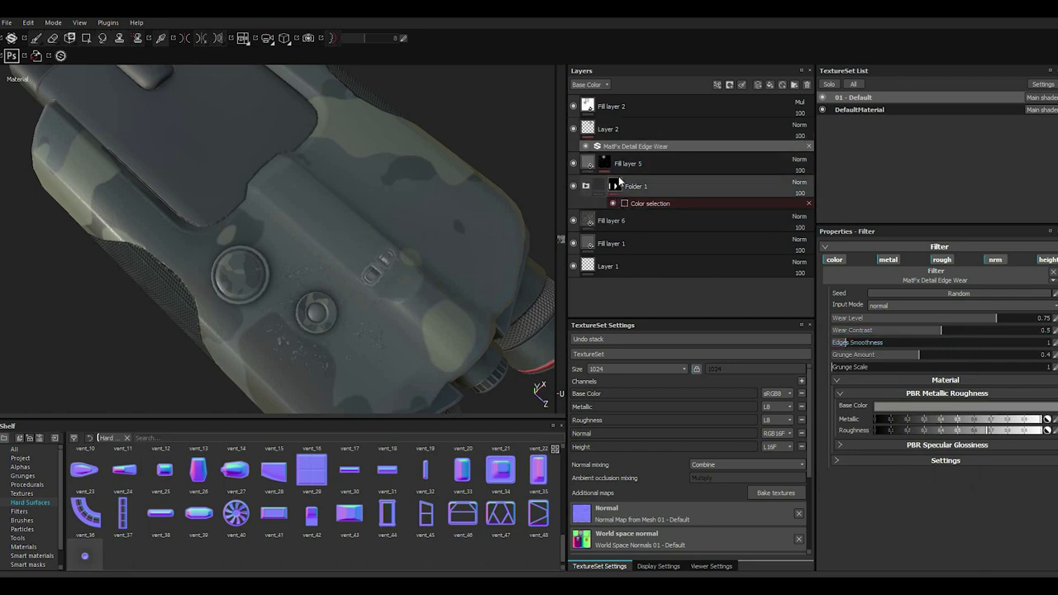
pyautogui.click(665, 134)
# Stamp Round Shape 01 and Round Shape 02 normal details onto the upper button's centre
pyautogui.scroll(5, 357, 517)
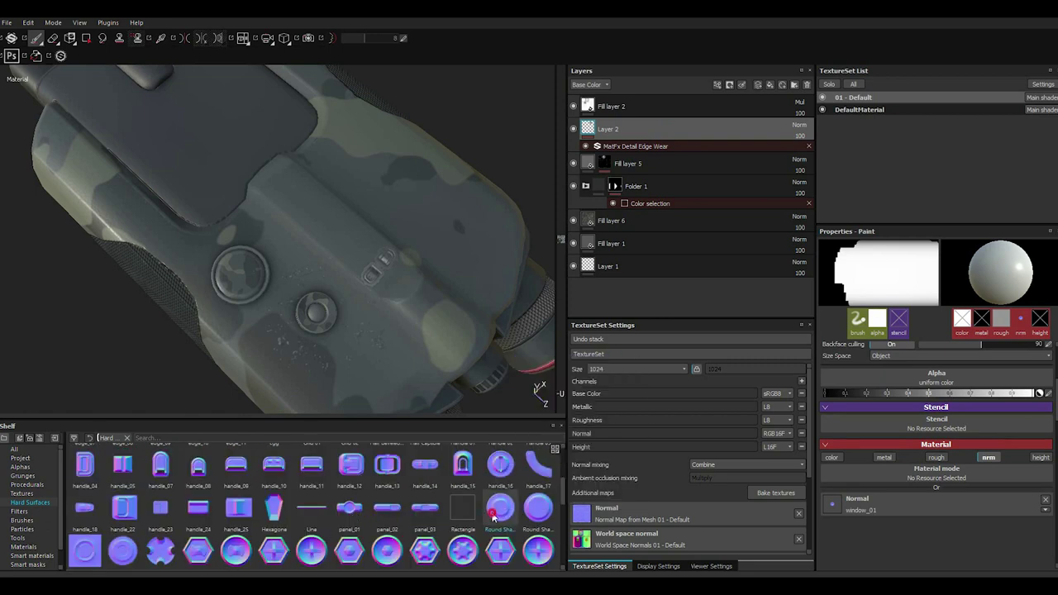
pyautogui.moveTo(857, 486); pyautogui.dragTo(857, 501)
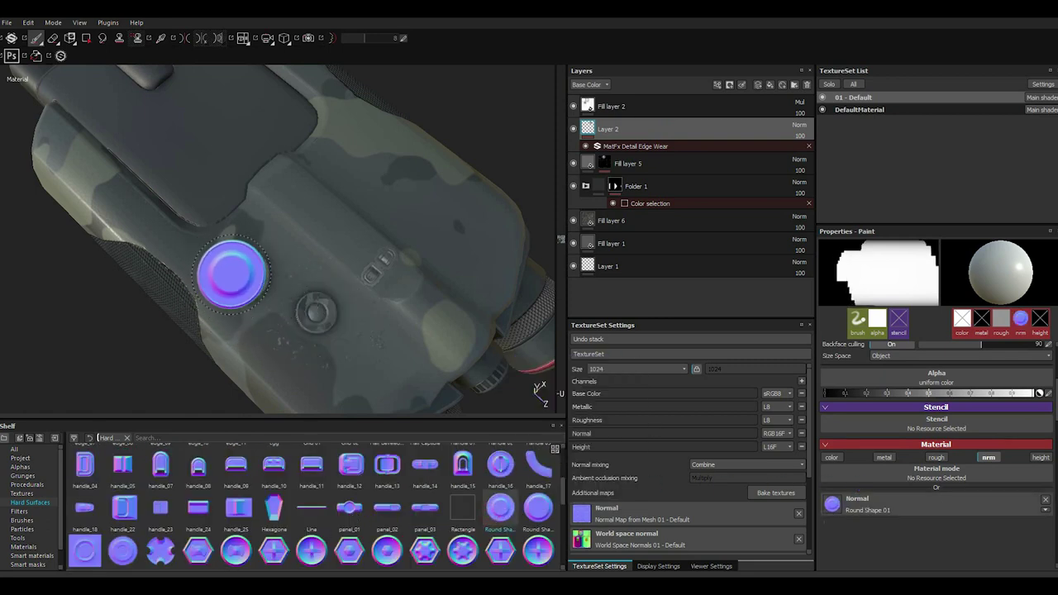
pyautogui.scroll(5, 237, 271)
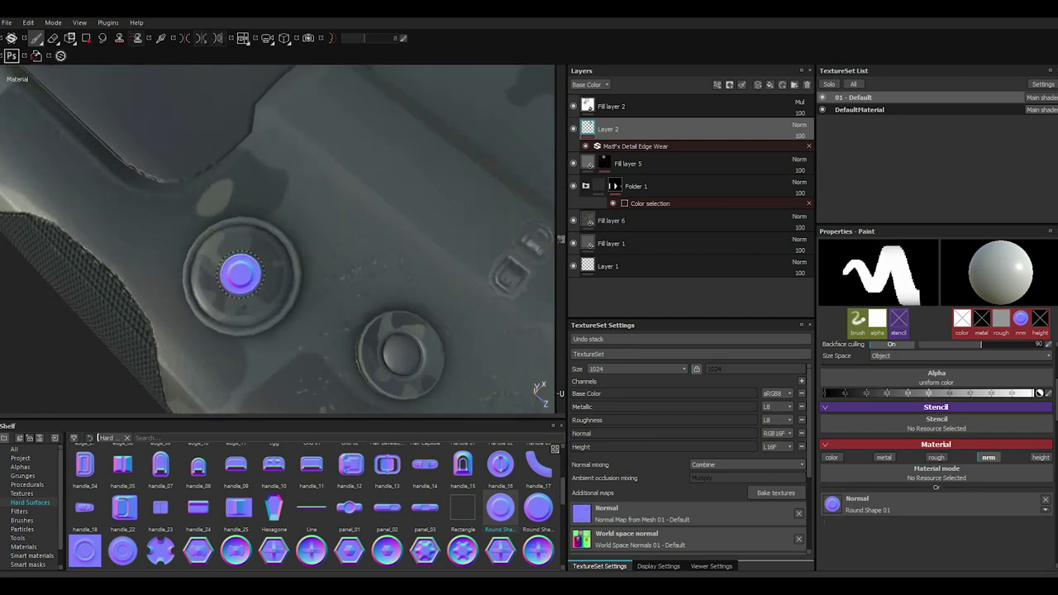
pyautogui.click(239, 273)
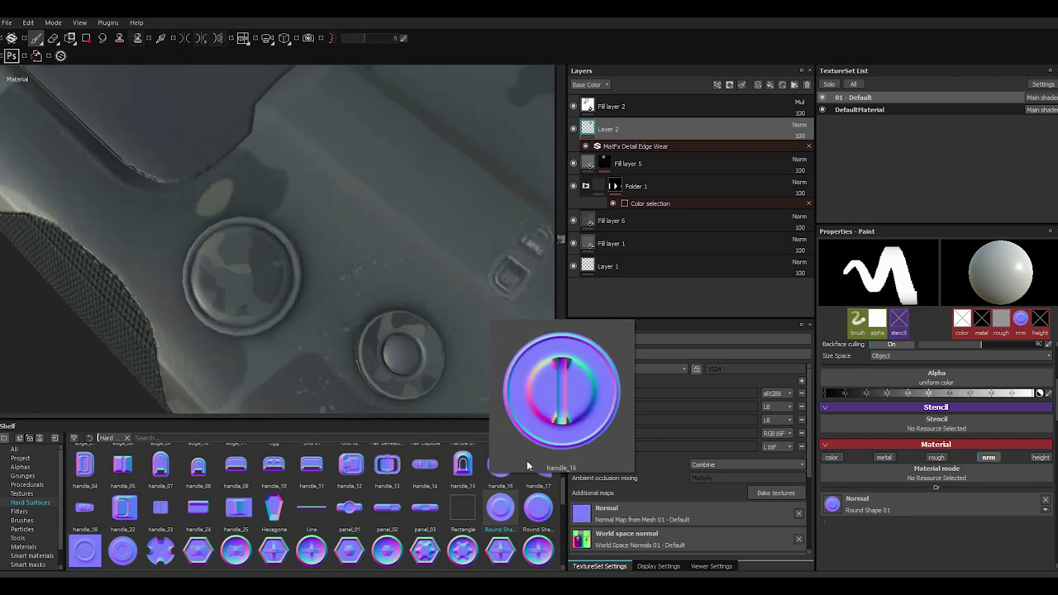
pyautogui.moveTo(537, 507); pyautogui.dragTo(919, 497)
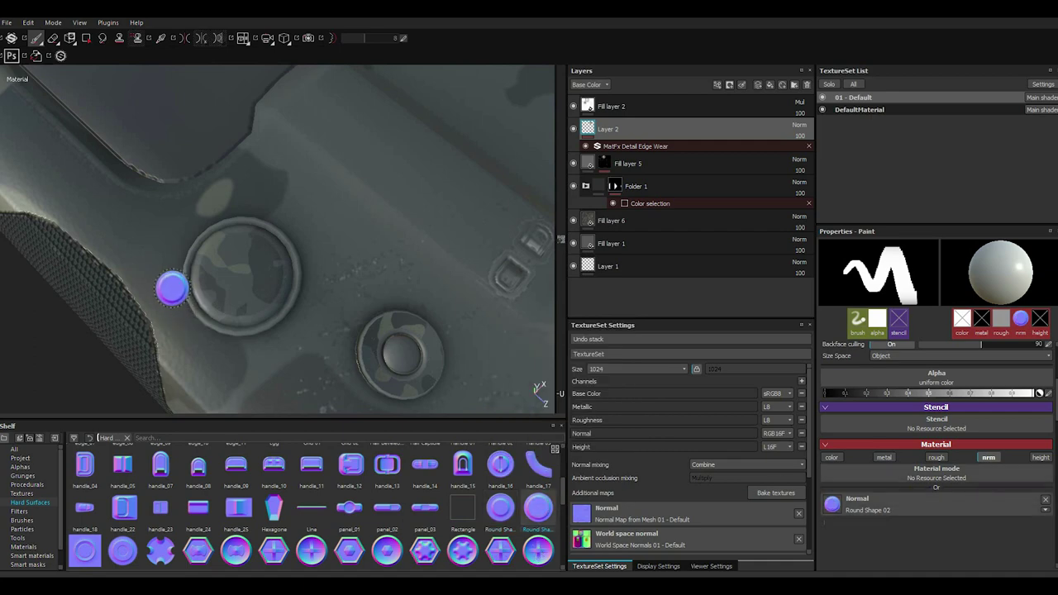
pyautogui.click(238, 275)
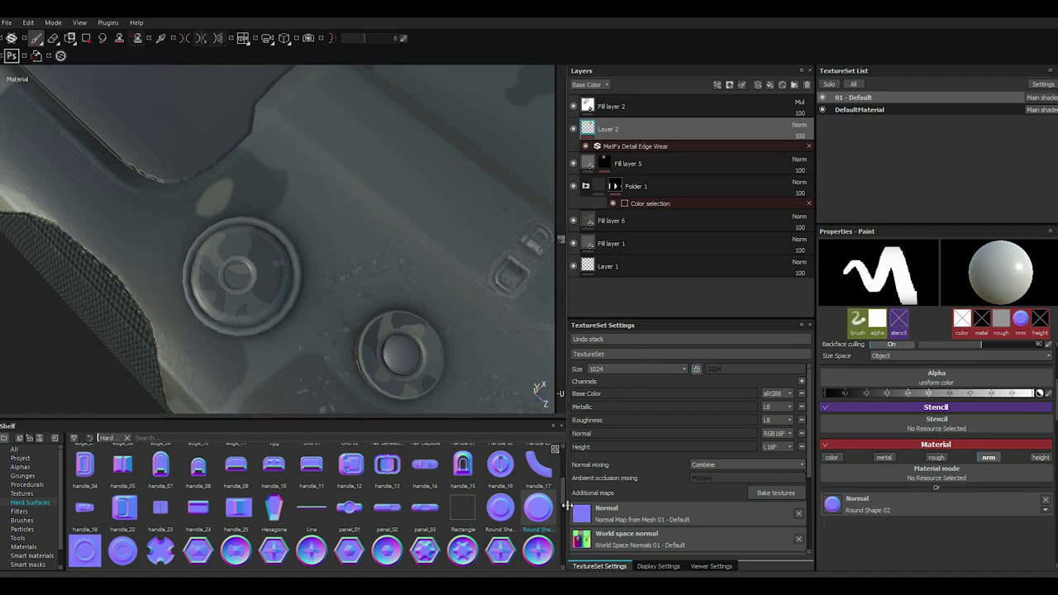
# Load handle_08 and then handle_11 as the normal stamp, viewing the upper button from new angles
pyautogui.click(199, 469)
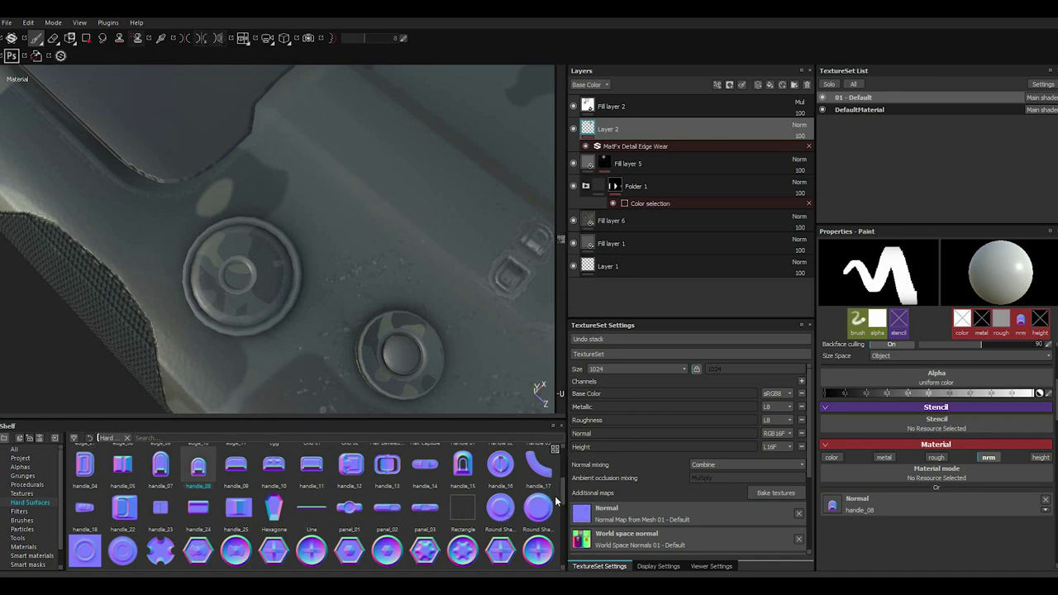
pyautogui.scroll(1, 558, 491)
pyautogui.scroll(1, 556, 482)
pyautogui.scroll(1, 554, 475)
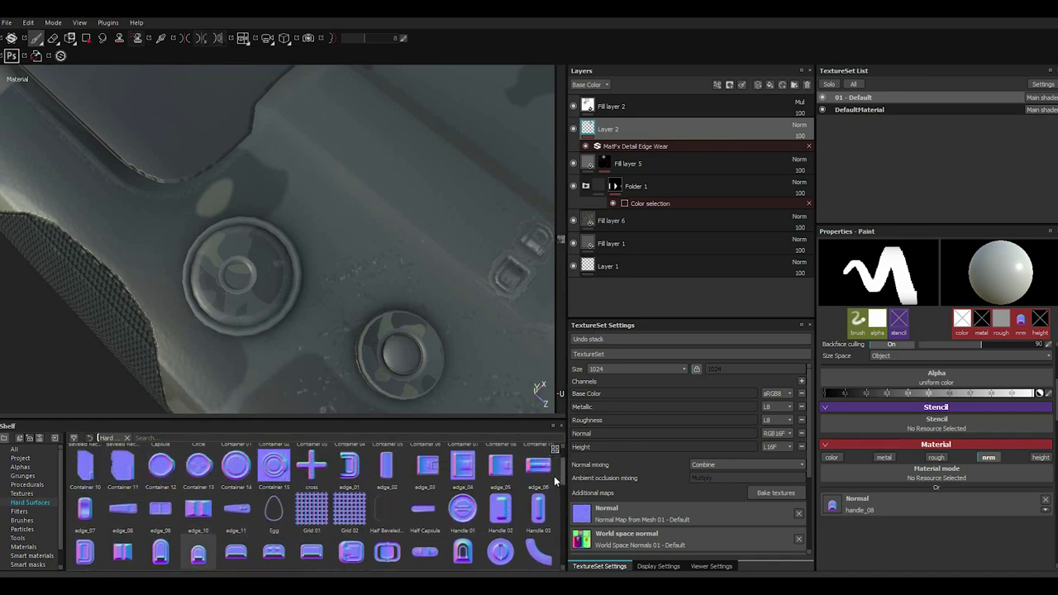
pyautogui.scroll(1, 554, 475)
pyautogui.scroll(-3, 552, 487)
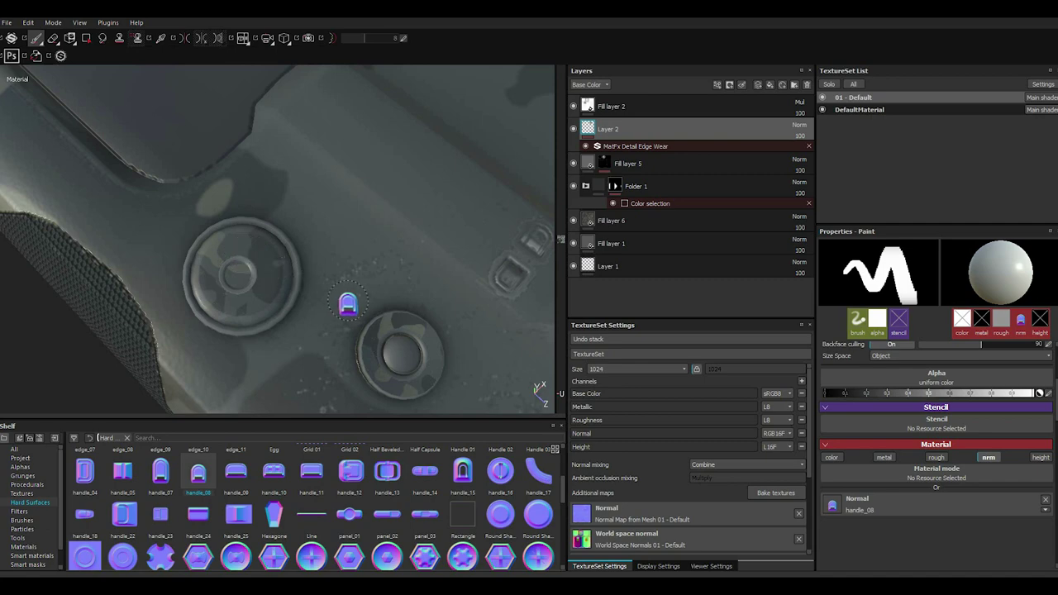
pyautogui.moveTo(347, 305)
pyautogui.keyDown('alt'); pyautogui.mouseDown()
pyautogui.moveTo(272, 283)
pyautogui.moveTo(263, 270)
pyautogui.moveTo(313, 193)
pyautogui.mouseUp(); pyautogui.keyUp('alt')
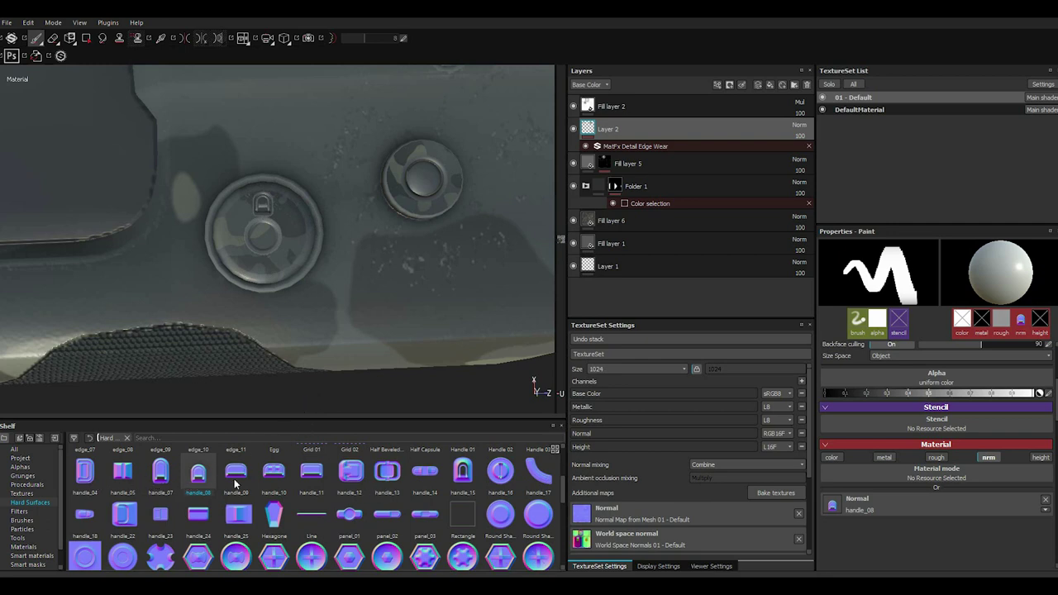
pyautogui.moveTo(311, 479); pyautogui.dragTo(860, 504)
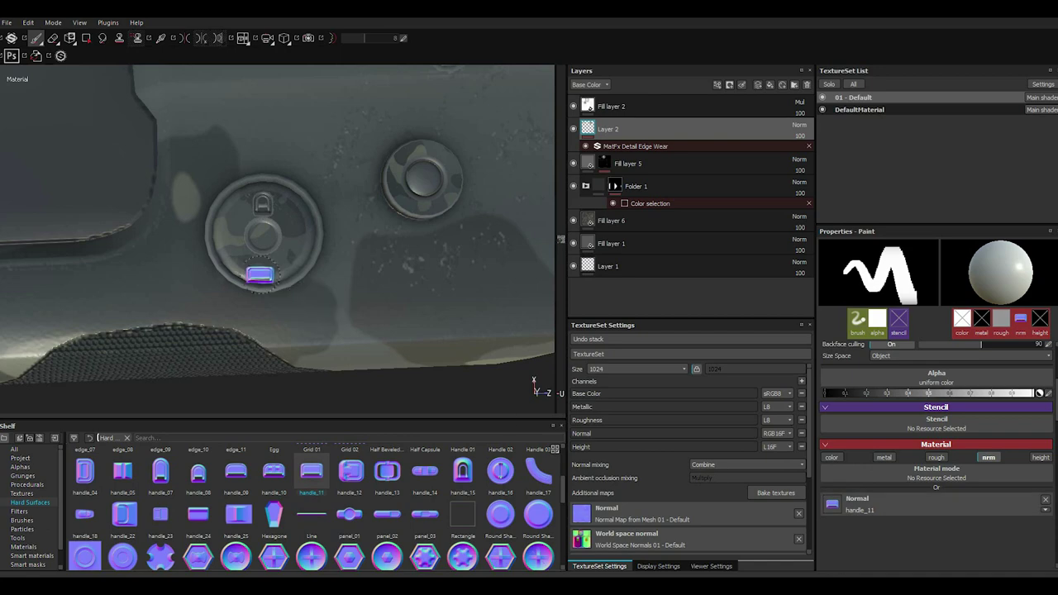
pyautogui.keyDown('alt'); pyautogui.moveTo(265, 269); pyautogui.dragTo(270, 240); pyautogui.keyUp('alt')
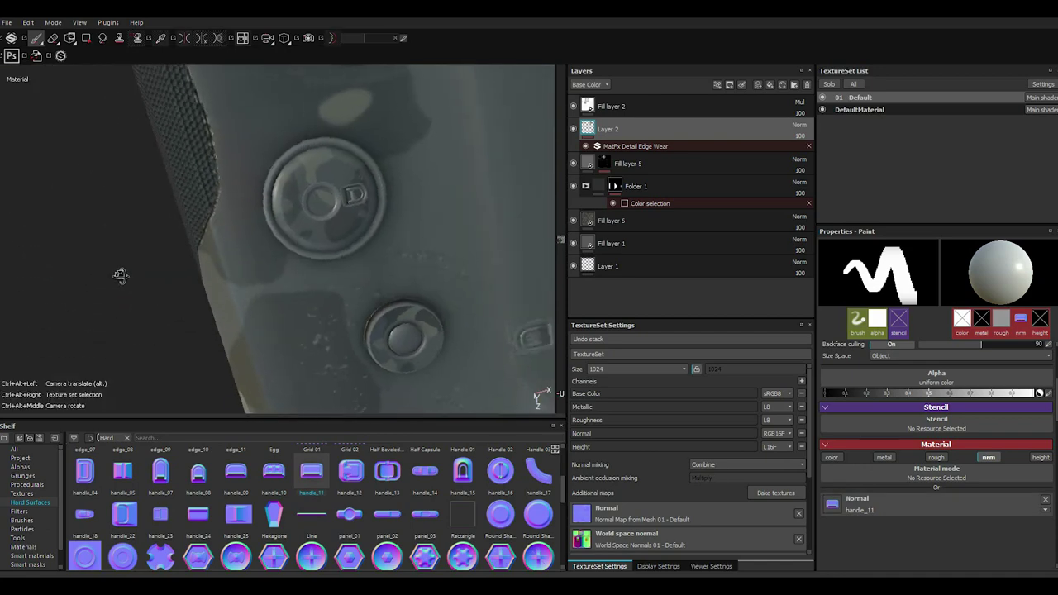
pyautogui.keyDown('alt'); pyautogui.moveTo(330, 175); pyautogui.dragTo(334, 174); pyautogui.keyUp('alt')
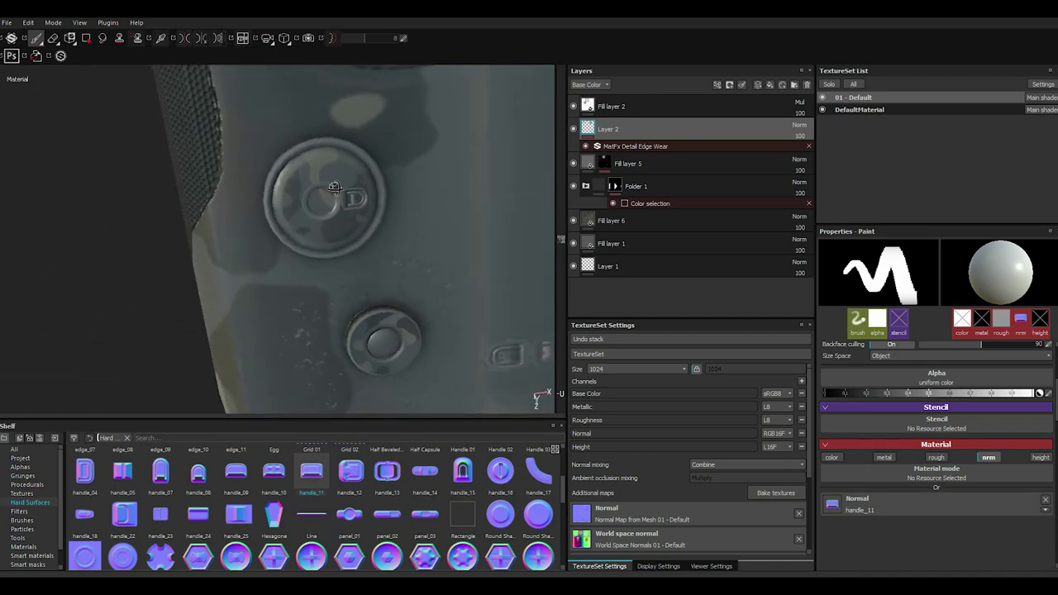
pyautogui.scroll(1, 331, 169)
pyautogui.scroll(1, 324, 165)
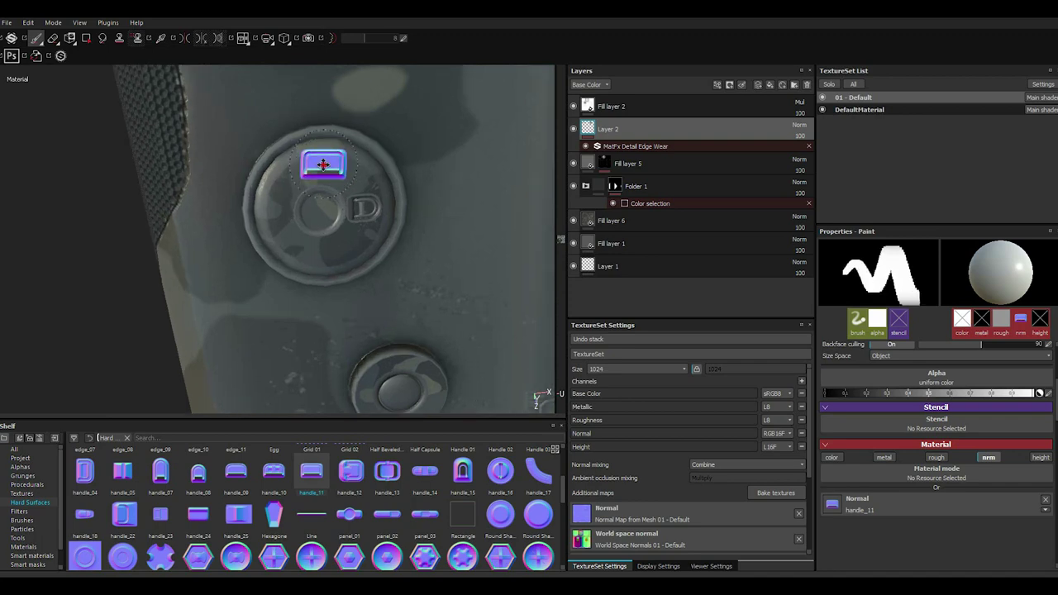
pyautogui.moveTo(339, 169)
pyautogui.keyDown('alt'); pyautogui.mouseDown()
pyautogui.moveTo(326, 165)
pyautogui.moveTo(305, 190)
pyautogui.moveTo(349, 236)
pyautogui.mouseUp(); pyautogui.keyUp('alt')
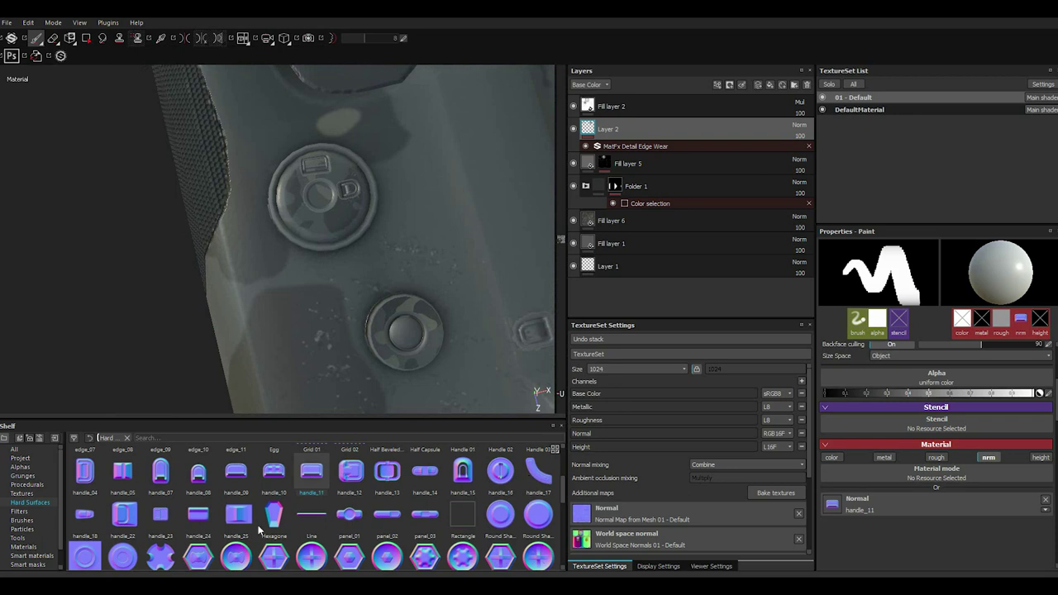
# Stamp the handle_05 shape as a normal detail onto the round button
pyautogui.moveTo(141, 483); pyautogui.dragTo(765, 501)
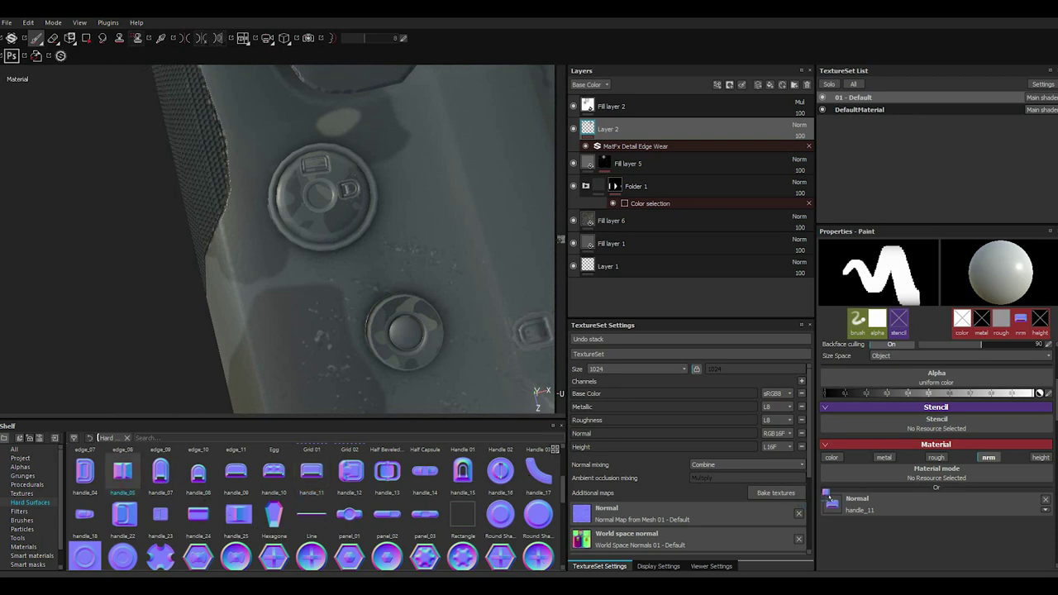
pyautogui.moveTo(829, 497); pyautogui.dragTo(831, 502)
pyautogui.moveTo(341, 226)
pyautogui.keyDown('alt'); pyautogui.mouseDown()
pyautogui.moveTo(330, 229)
pyautogui.moveTo(338, 235)
pyautogui.moveTo(327, 221)
pyautogui.mouseUp(); pyautogui.keyUp('alt')
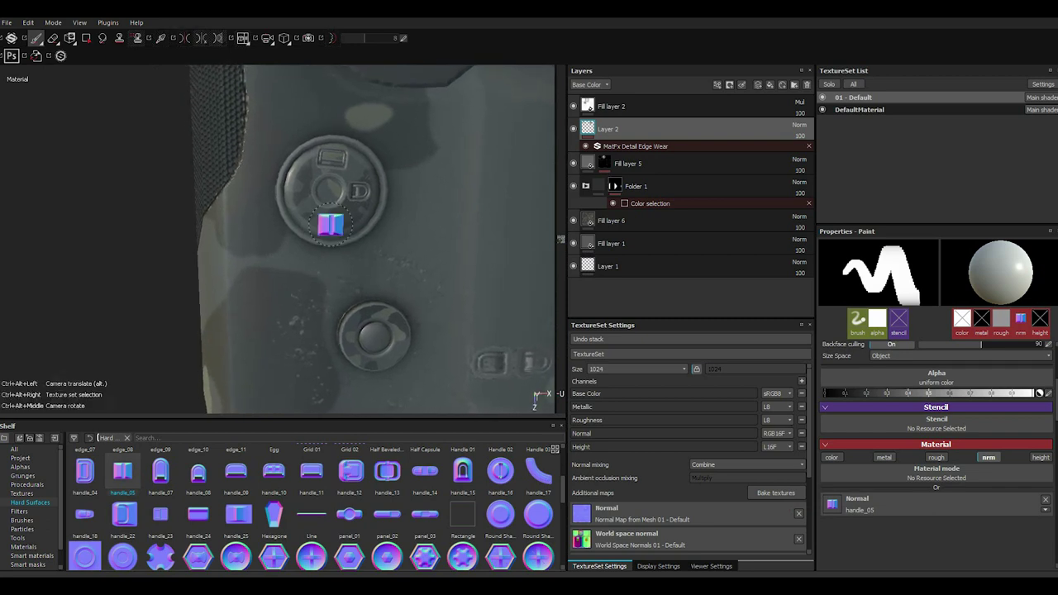
pyautogui.click(330, 223)
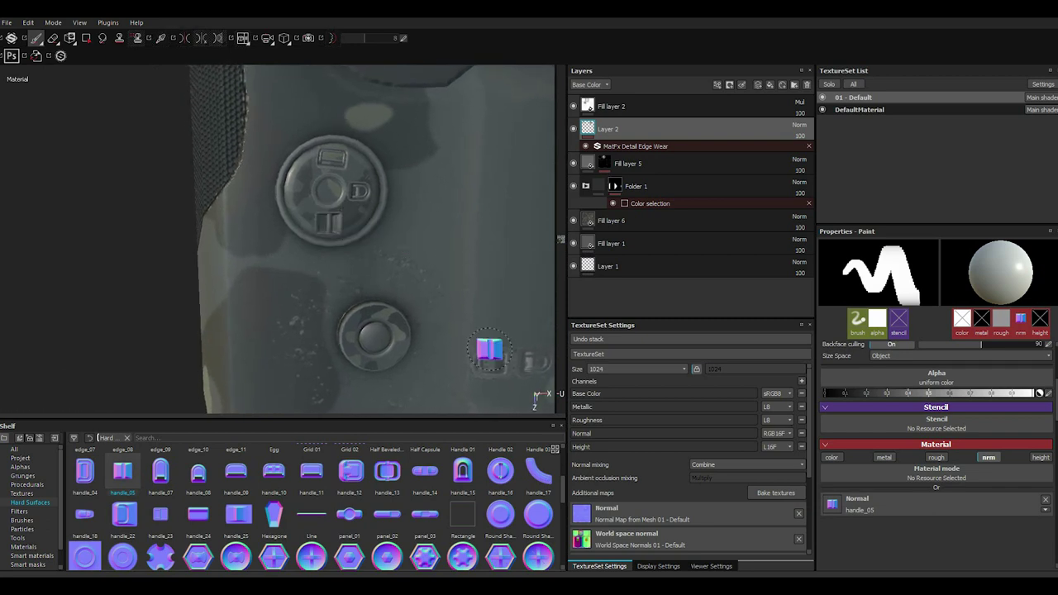
# Load the handle_18, handle_13 and handle_23 shapes into the Material Normal slot
pyautogui.click(93, 521)
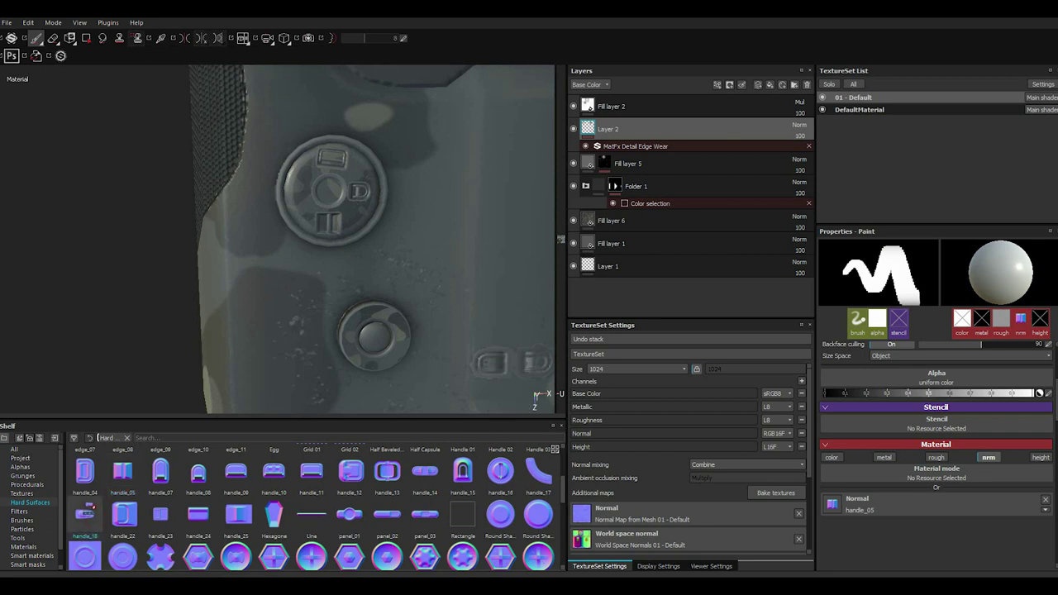
pyautogui.moveTo(385, 472); pyautogui.dragTo(795, 465)
pyautogui.moveTo(858, 486); pyautogui.dragTo(858, 495)
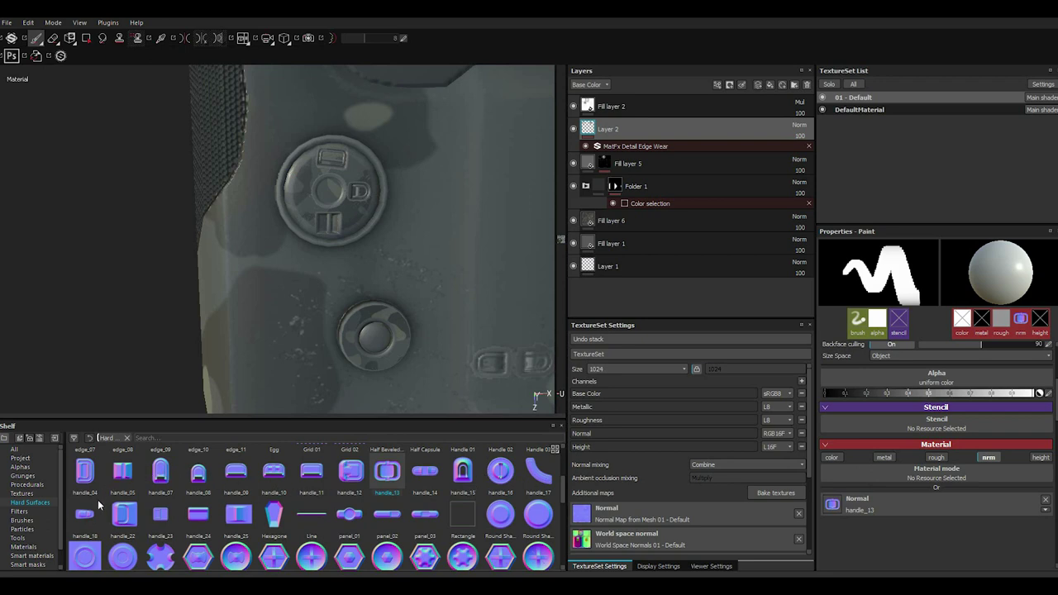
pyautogui.moveTo(161, 516); pyautogui.dragTo(679, 475)
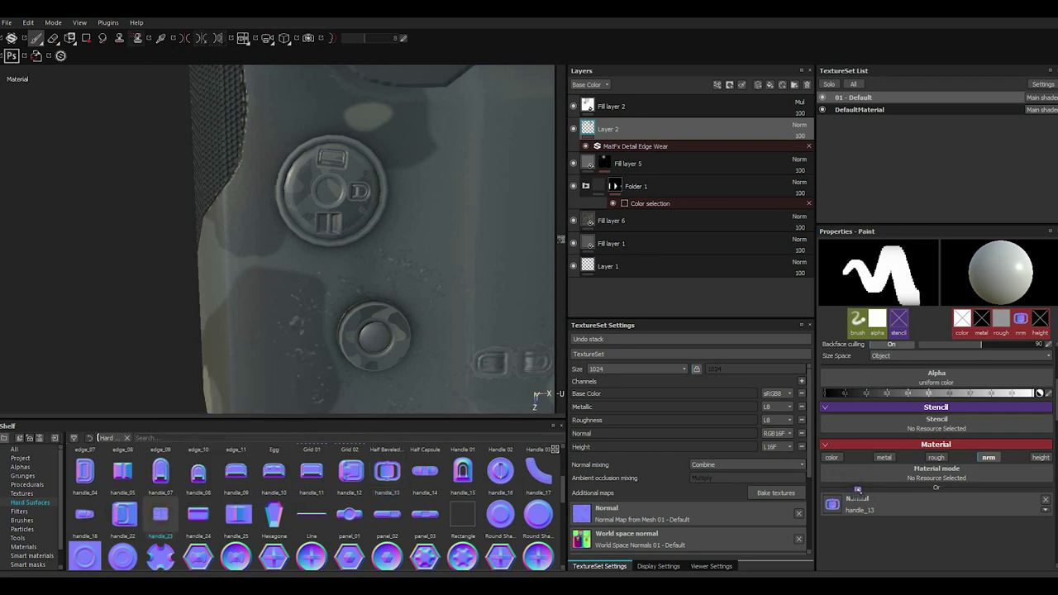
pyautogui.moveTo(857, 490); pyautogui.dragTo(856, 499)
pyautogui.scroll(2, 304, 198)
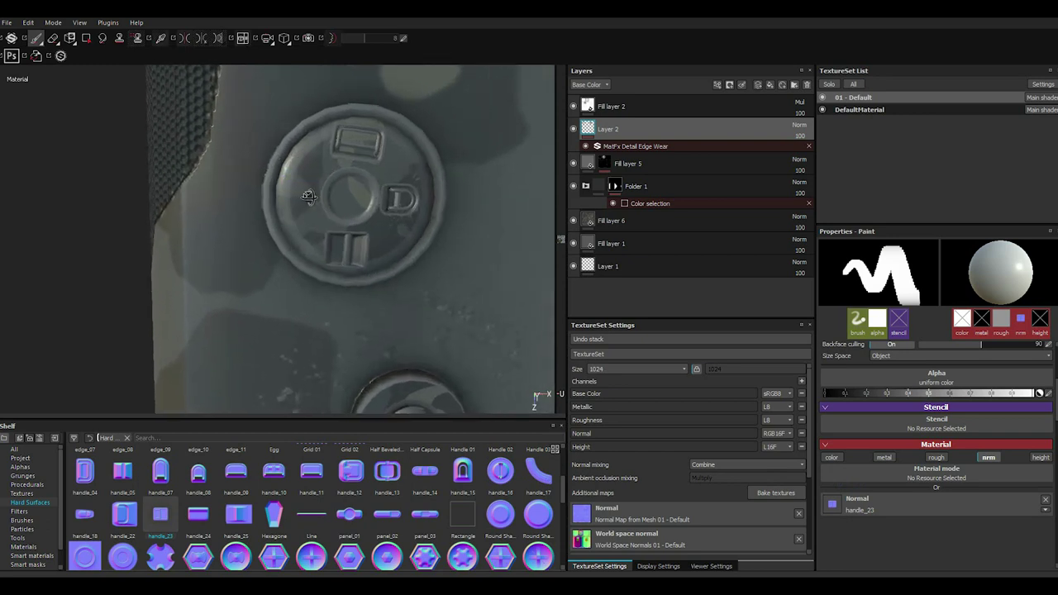
pyautogui.scroll(2, 298, 199)
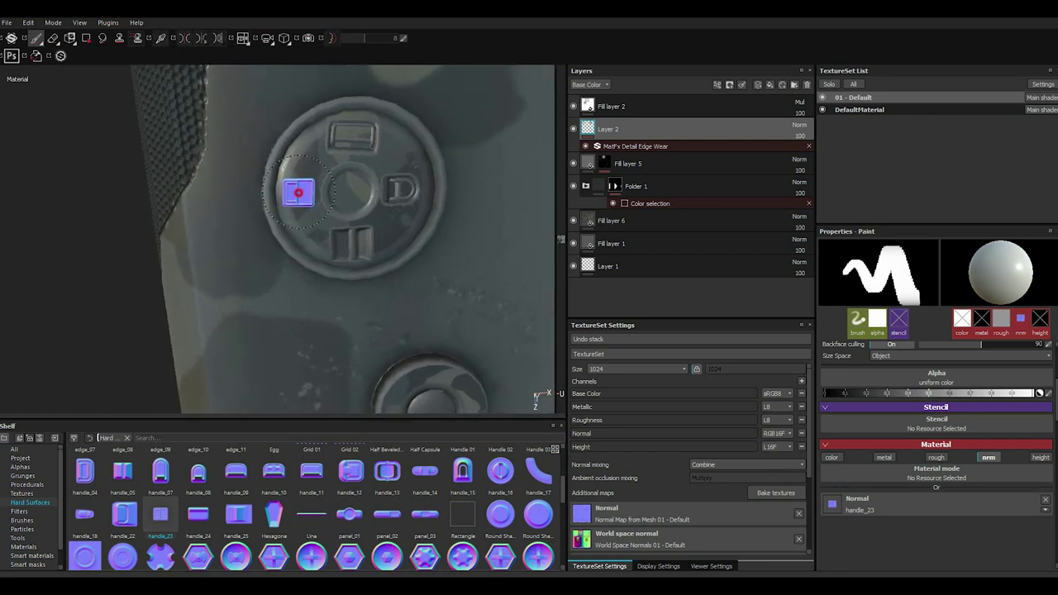
pyautogui.scroll(-2, 296, 199)
pyautogui.scroll(-2, 296, 197)
pyautogui.scroll(-2, 452, 232)
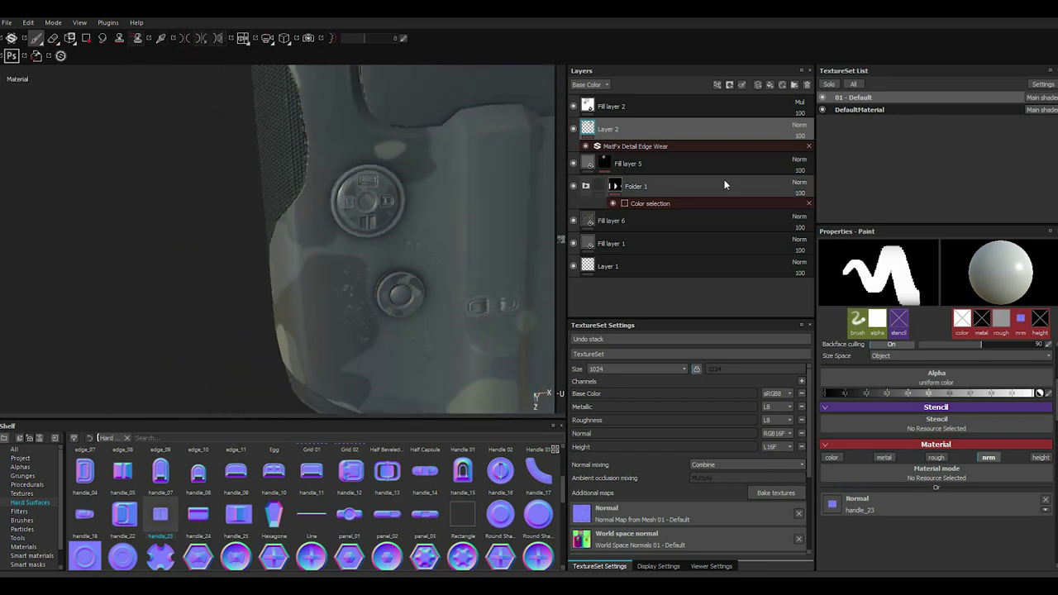
# Add a new fill layer above Fill layer 1 and give it a black mask
pyautogui.click(635, 244)
pyautogui.click(764, 85)
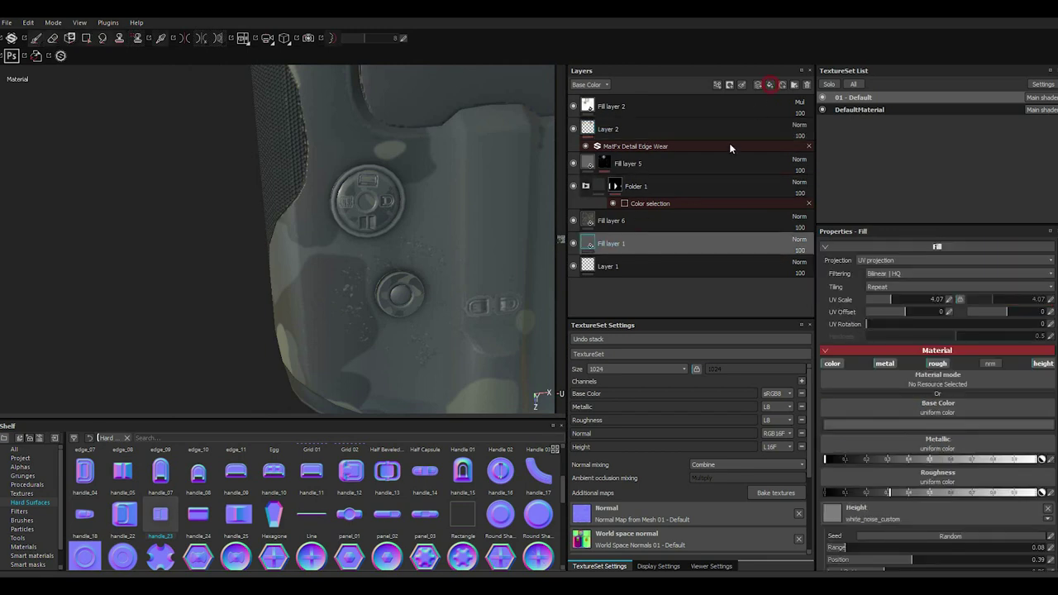
pyautogui.rightClick(630, 241)
pyautogui.click(653, 256)
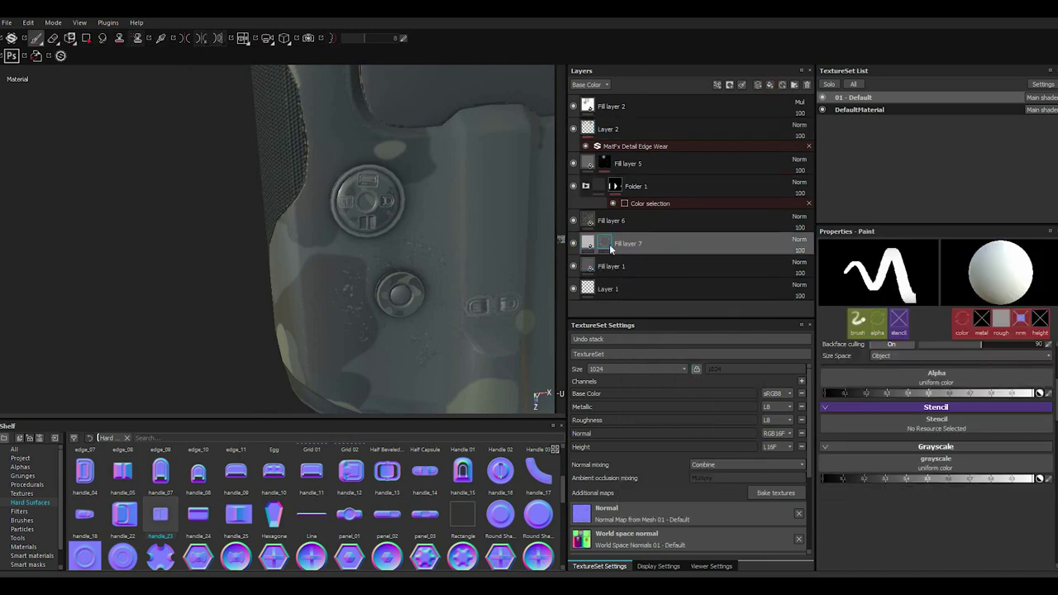
# Set Fill layer 7's base colour to a saturated red
pyautogui.click(831, 426)
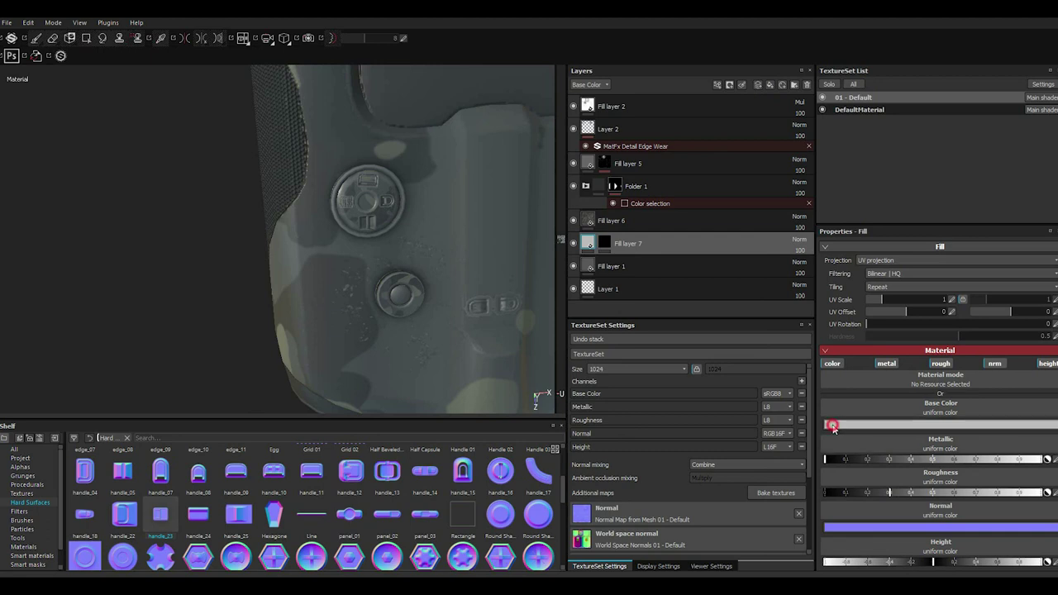
pyautogui.click(800, 436)
pyautogui.moveTo(800, 438); pyautogui.dragTo(846, 417)
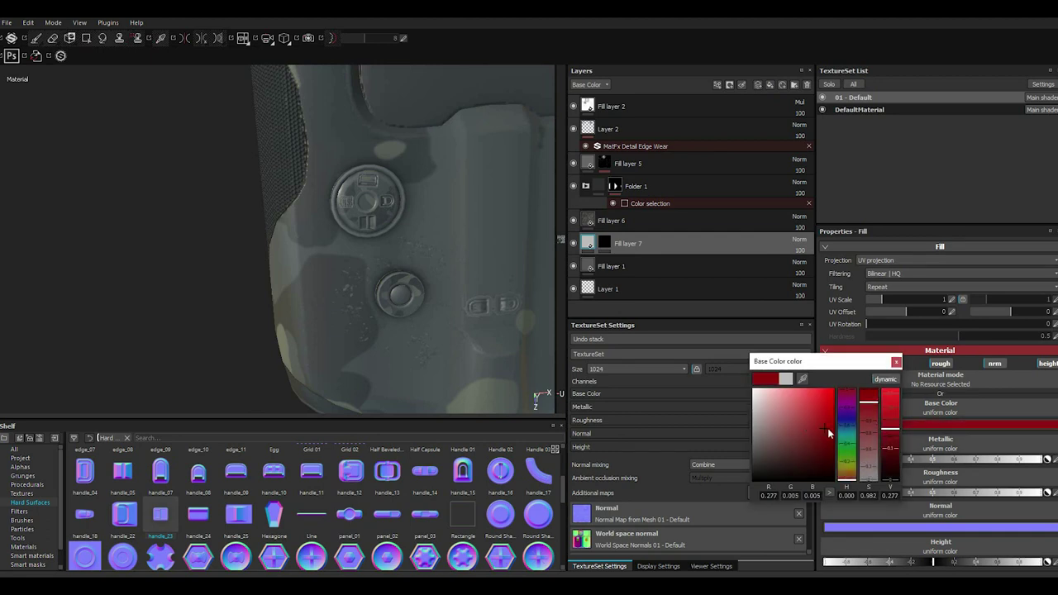
pyautogui.click(896, 364)
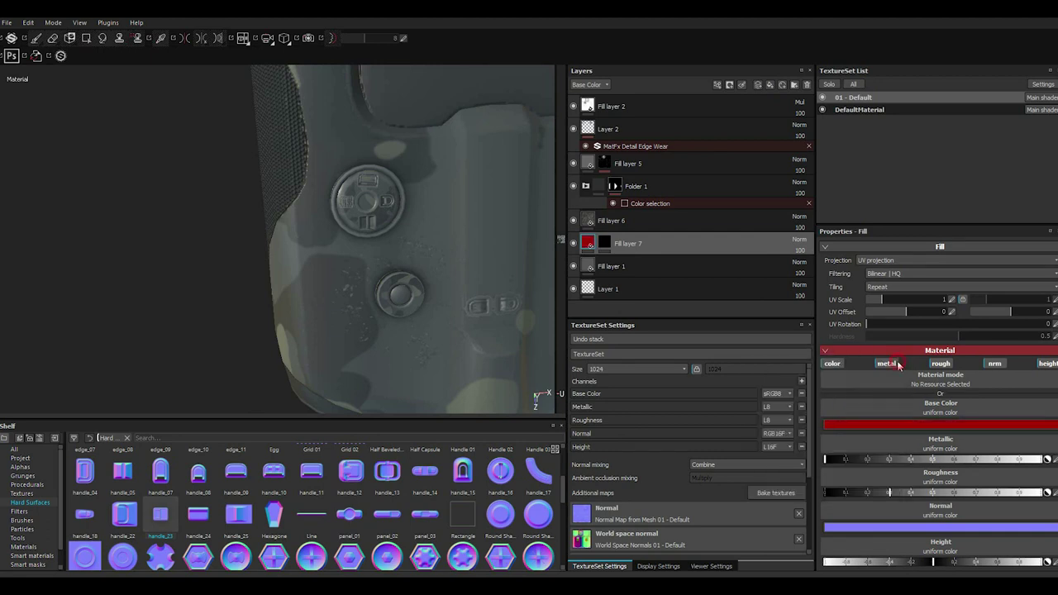
# Paint a round Shape-alpha dot (hardness 0.51) on the lower button's mask and move the layer under Fill layer 2
pyautogui.click(609, 246)
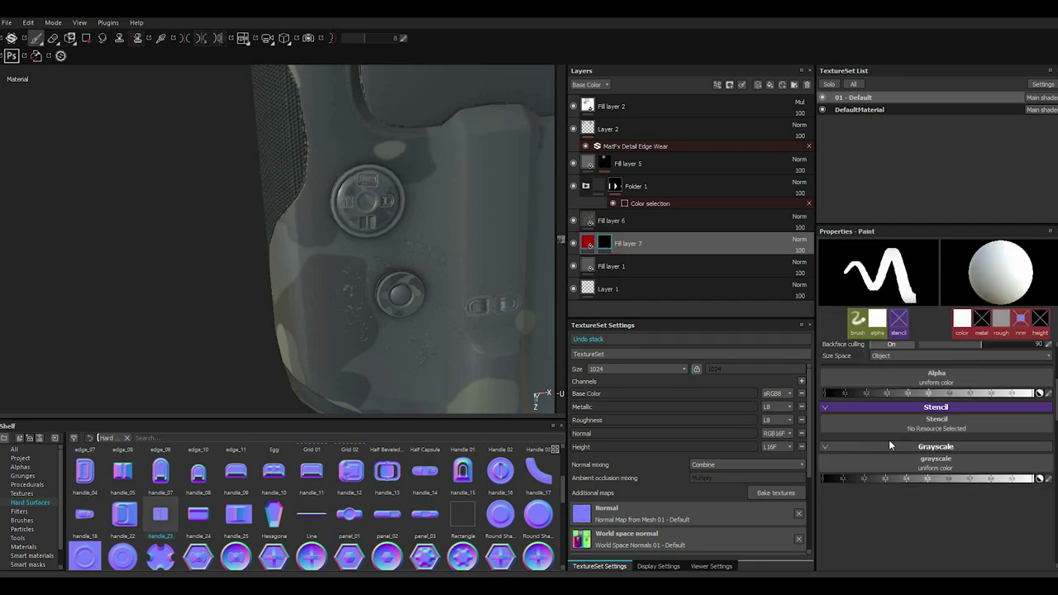
pyautogui.click(19, 468)
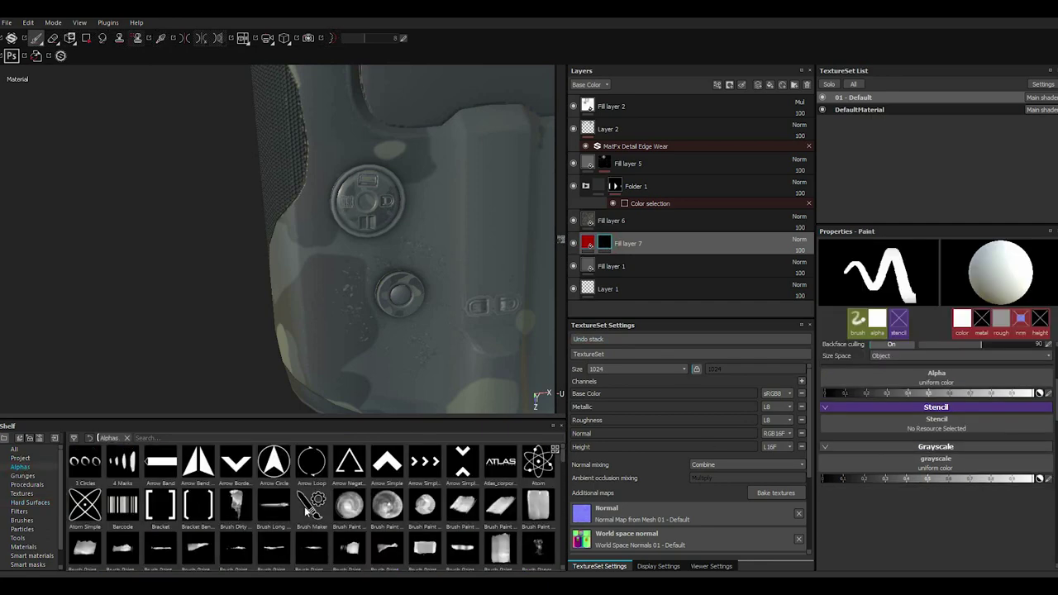
pyautogui.scroll(-5, 307, 510)
pyautogui.scroll(-10, 307, 513)
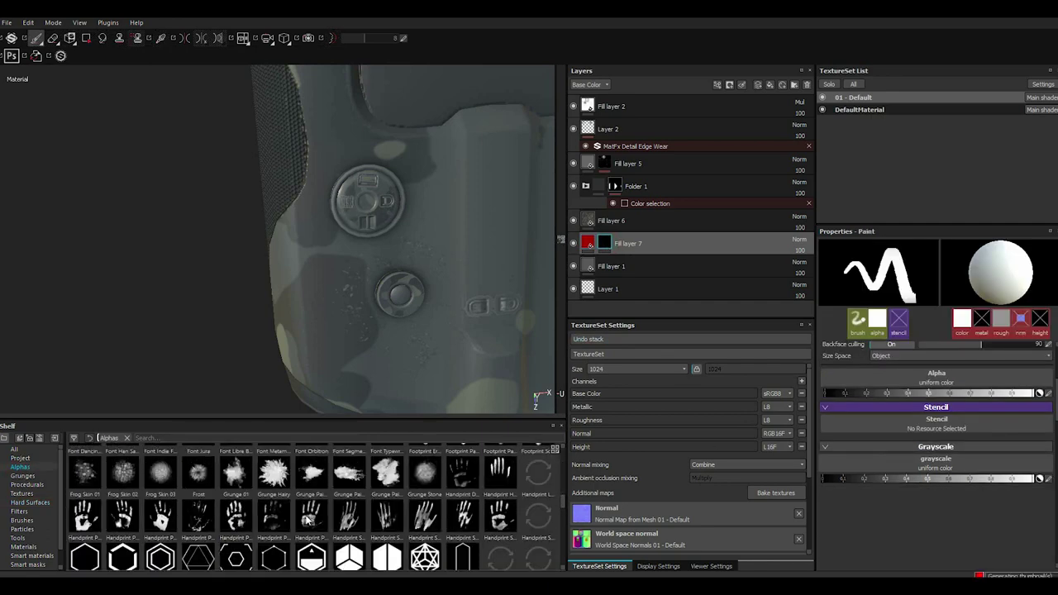
pyautogui.scroll(-5, 307, 519)
pyautogui.moveTo(459, 562); pyautogui.dragTo(933, 380)
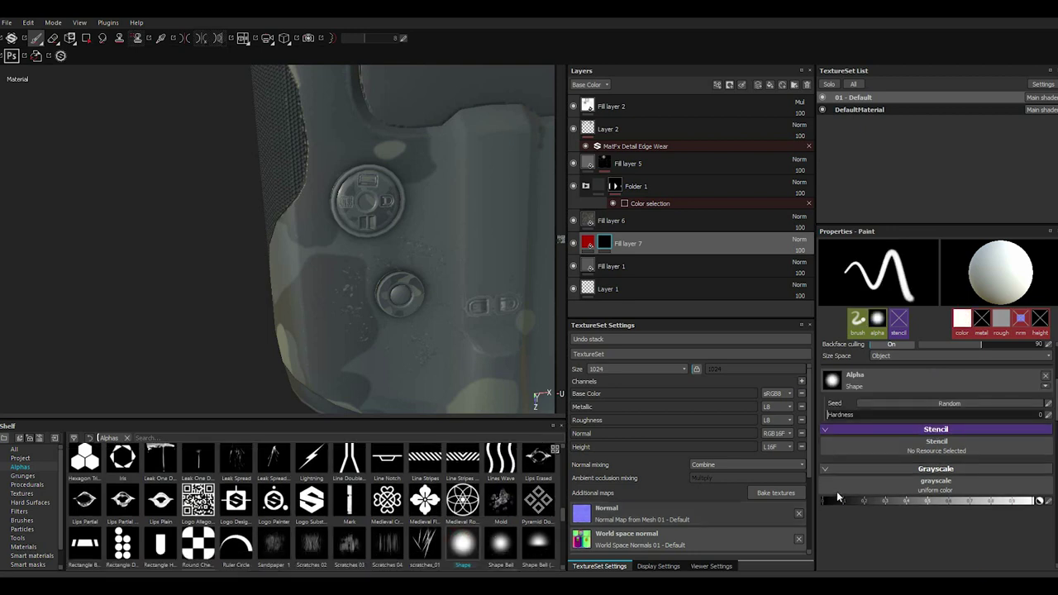
pyautogui.click(937, 415)
pyautogui.scroll(2, 407, 307)
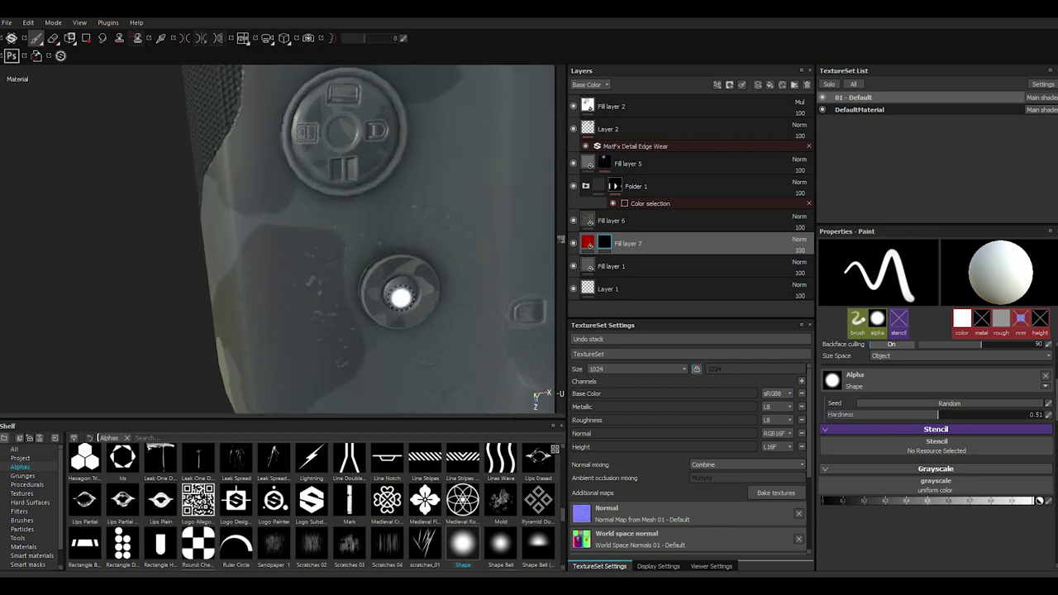
pyautogui.keyDown('ctrl'); pyautogui.moveTo(396, 294); pyautogui.dragTo(435, 348, button='right'); pyautogui.keyUp('ctrl')
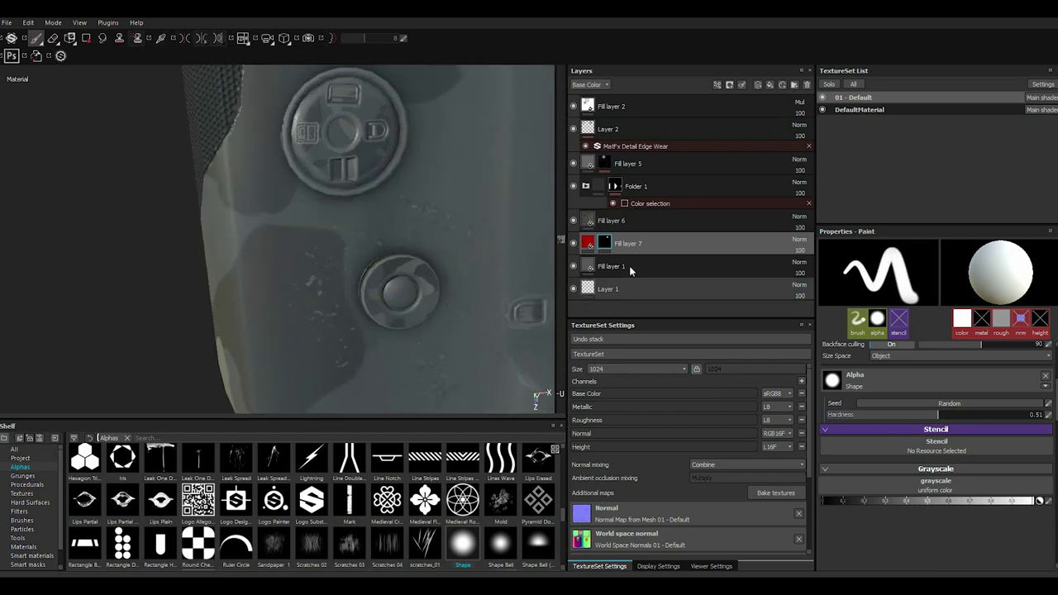
pyautogui.moveTo(643, 243); pyautogui.dragTo(632, 125)
pyautogui.scroll(-3, 318, 281)
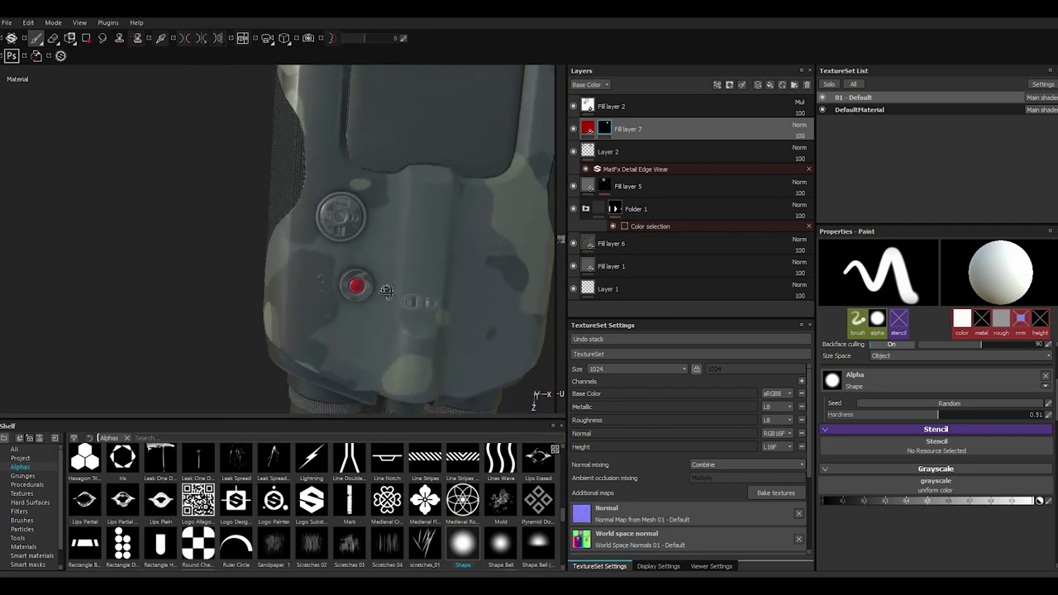
# Try other hues for Fill layer 7's base colour before restoring the original red
pyautogui.moveTo(318, 281)
pyautogui.keyDown('alt'); pyautogui.mouseDown()
pyautogui.moveTo(288, 253)
pyautogui.moveTo(292, 239)
pyautogui.mouseUp(); pyautogui.keyUp('alt')
pyautogui.scroll(3, 304, 246)
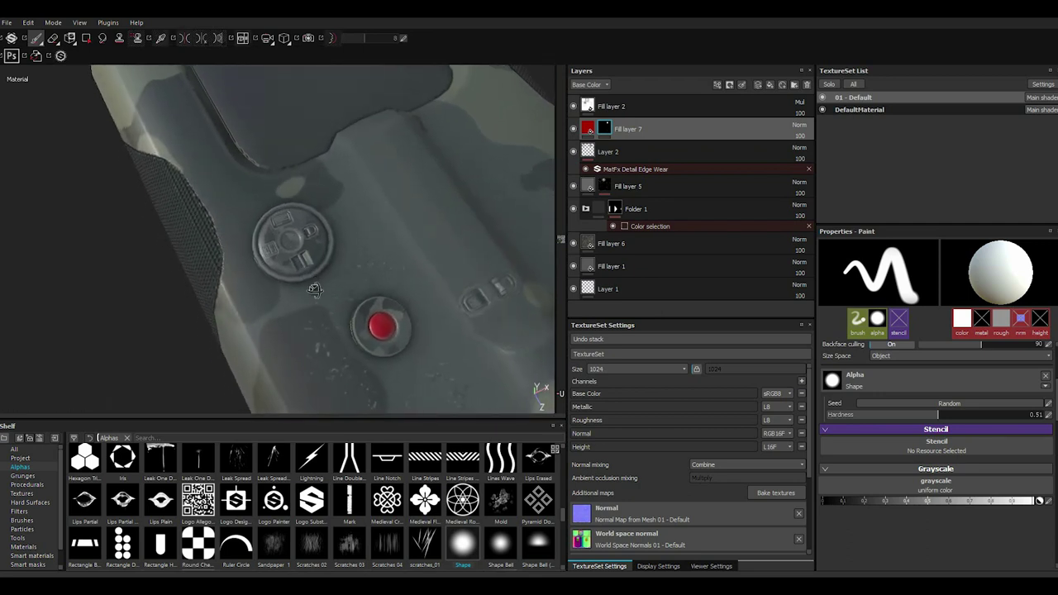
pyautogui.scroll(2, 296, 241)
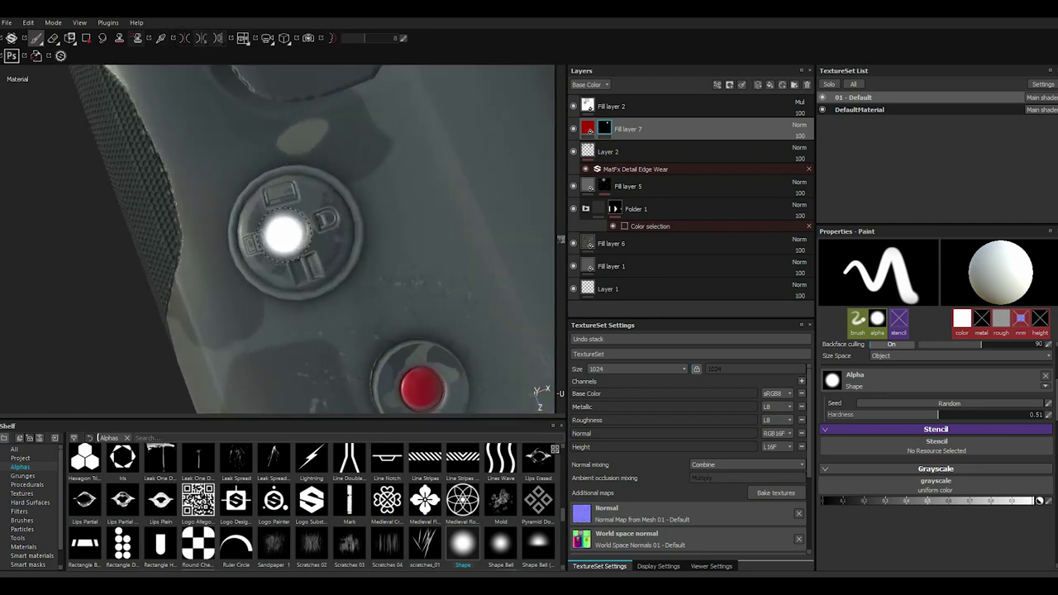
pyautogui.scroll(-3, 293, 235)
pyautogui.moveTo(293, 232)
pyautogui.keyDown('alt'); pyautogui.mouseDown()
pyautogui.moveTo(336, 297)
pyautogui.moveTo(366, 236)
pyautogui.moveTo(378, 248)
pyautogui.mouseUp(); pyautogui.keyUp('alt')
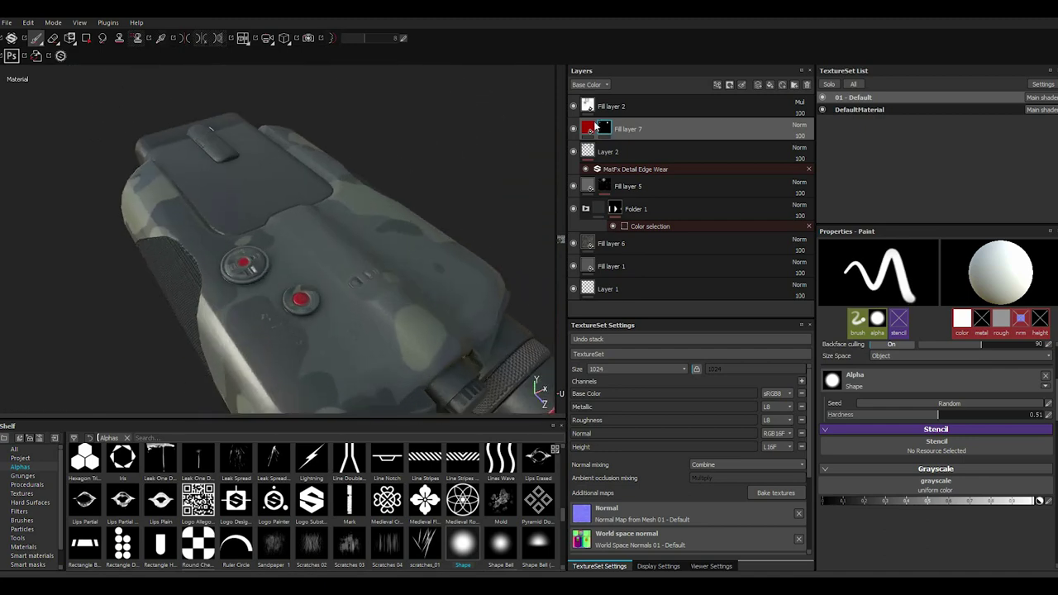
pyautogui.click(588, 128)
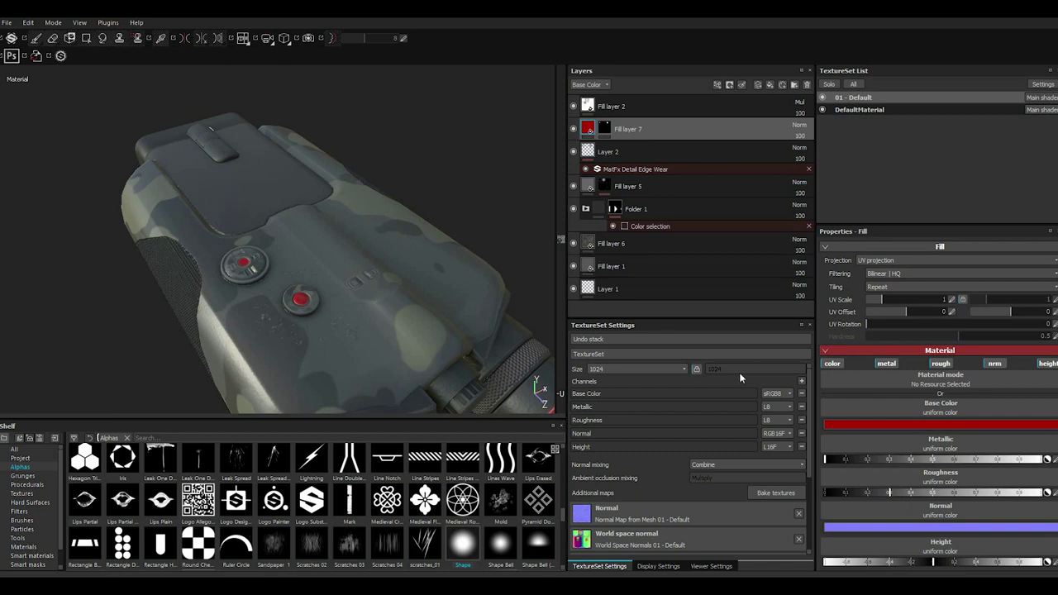
pyautogui.click(827, 425)
pyautogui.moveTo(847, 460)
pyautogui.mouseDown()
pyautogui.moveTo(838, 394)
pyautogui.moveTo(839, 447)
pyautogui.mouseUp()
pyautogui.moveTo(775, 431); pyautogui.dragTo(740, 454)
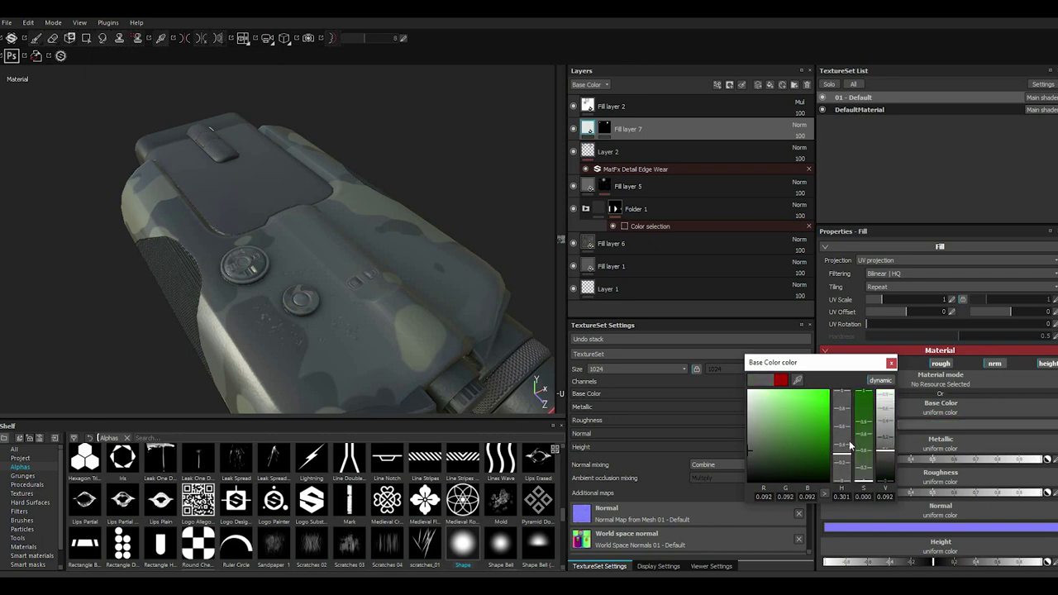
pyautogui.moveTo(846, 465); pyautogui.dragTo(843, 474)
pyautogui.click(781, 383)
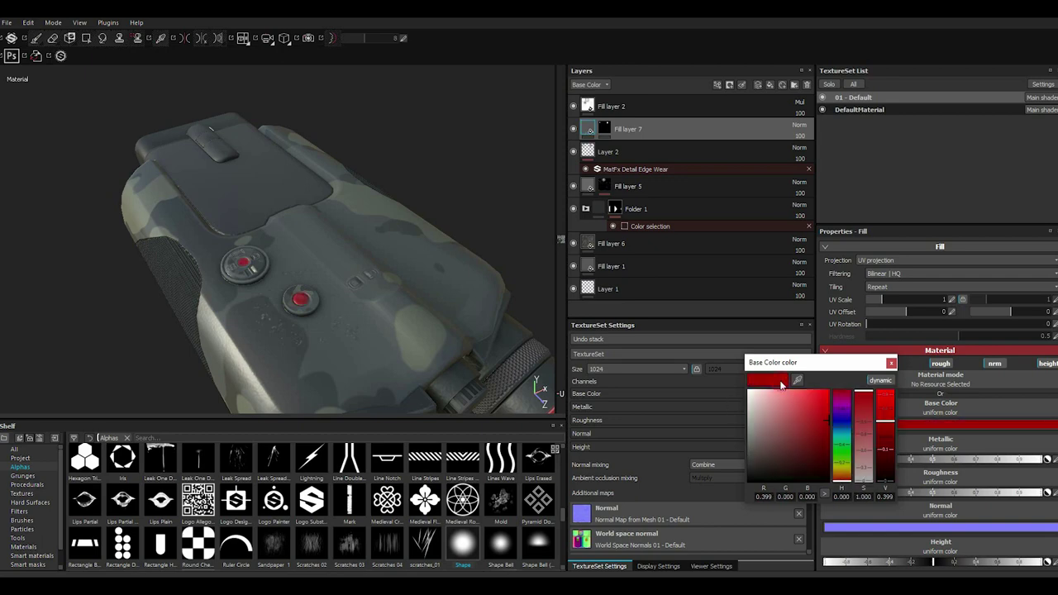
pyautogui.click(890, 364)
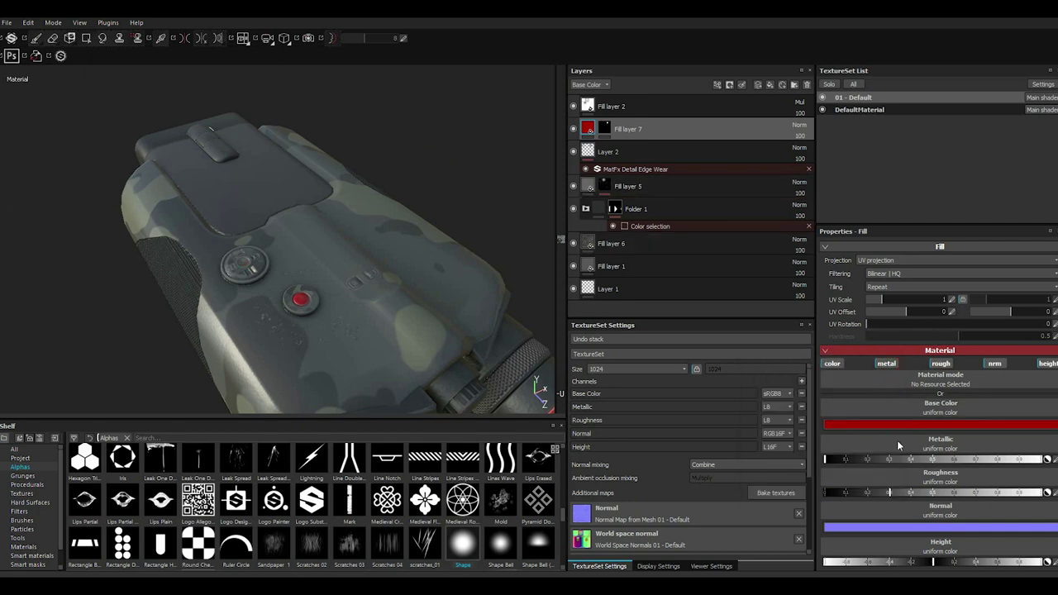
# Darken Fill layer 7's red base colour to about RGB 0.246, 0.002, 0.002
pyautogui.click(858, 427)
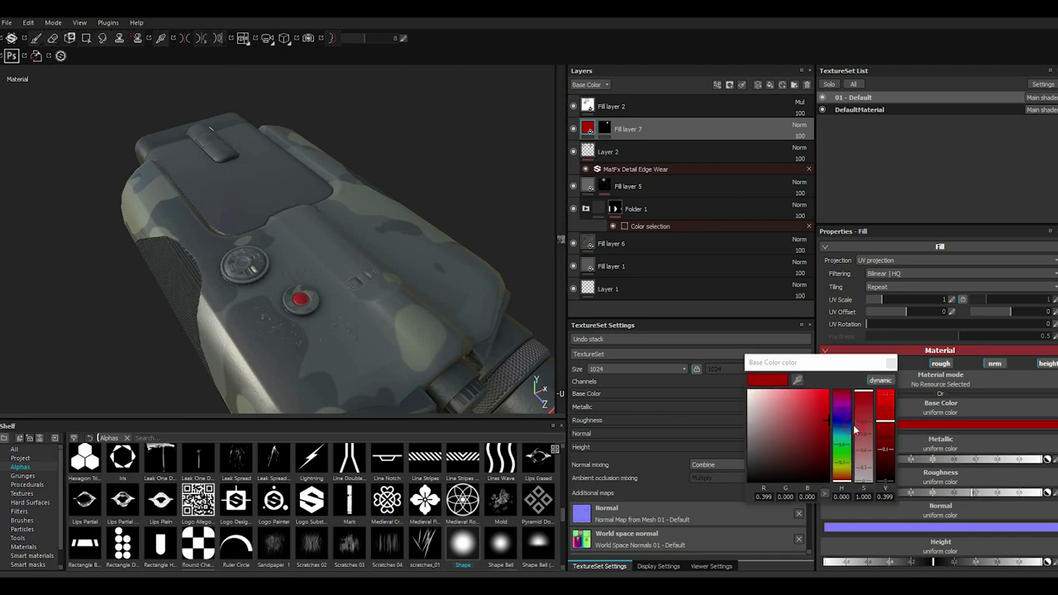
pyautogui.click(825, 434)
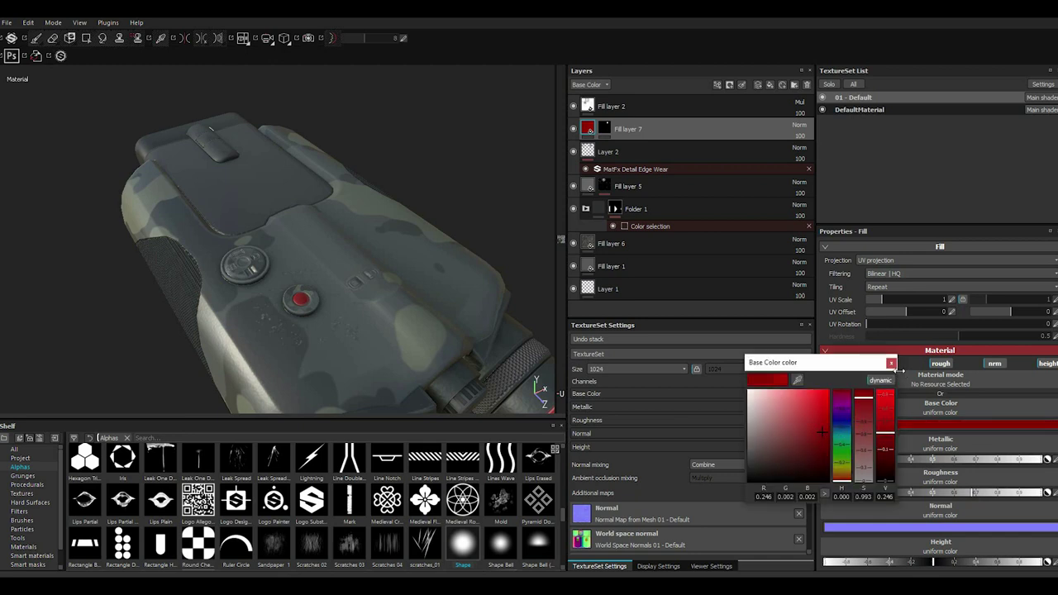
pyautogui.click(891, 362)
pyautogui.keyDown('alt'); pyautogui.moveTo(236, 207); pyautogui.dragTo(245, 220); pyautogui.keyUp('alt')
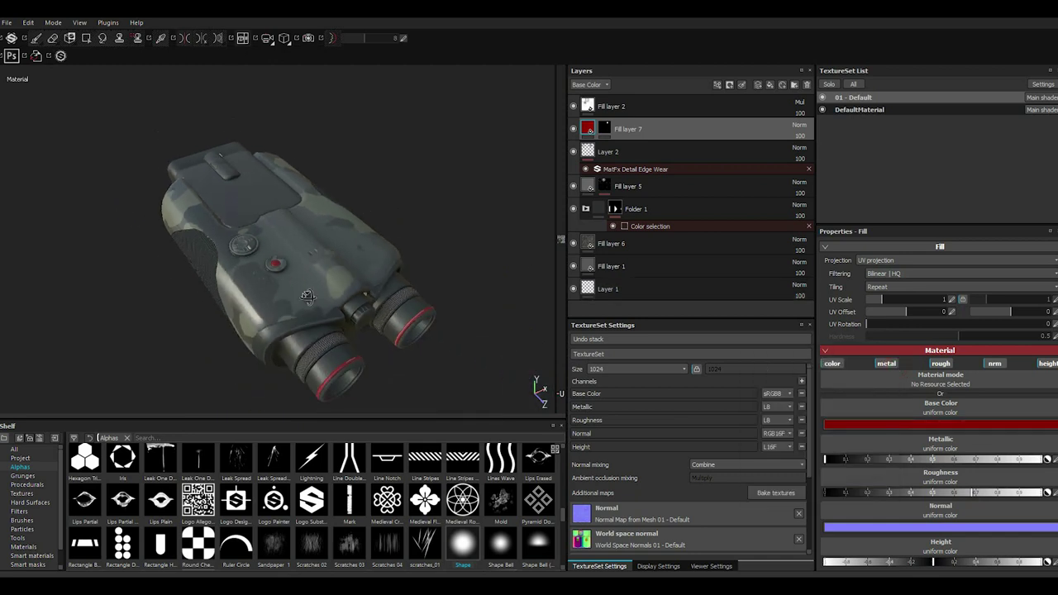
pyautogui.moveTo(306, 295)
pyautogui.keyDown('alt'); pyautogui.mouseDown()
pyautogui.moveTo(226, 347)
pyautogui.moveTo(281, 349)
pyautogui.mouseUp(); pyautogui.keyUp('alt')
pyautogui.scroll(2, 348, 321)
pyautogui.scroll(2, 281, 349)
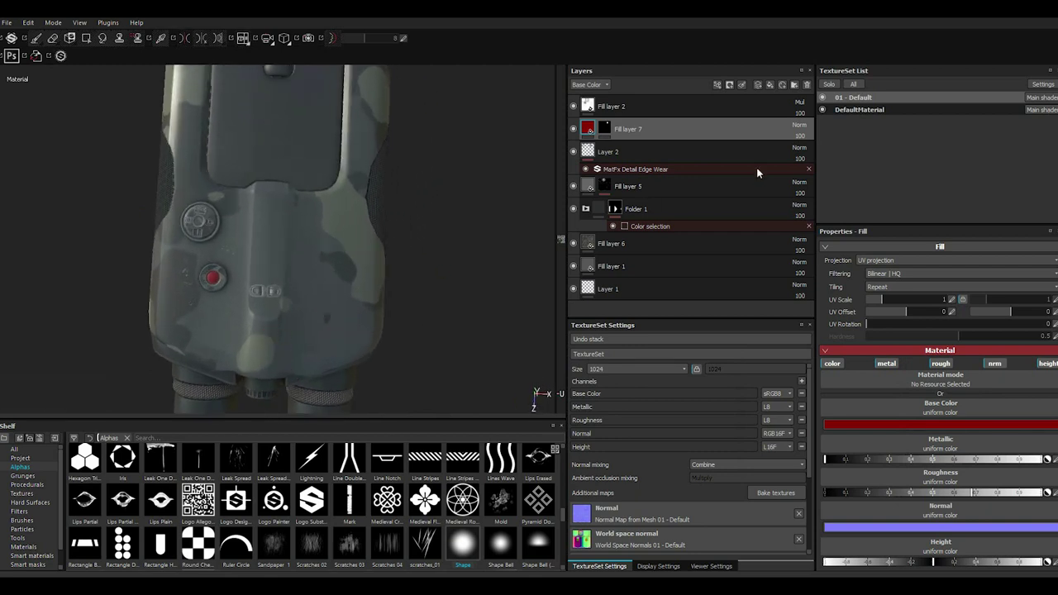
pyautogui.click(607, 151)
# Load the panel_03 hard-surface shape as the normal stamp and frame the button area
pyautogui.click(30, 502)
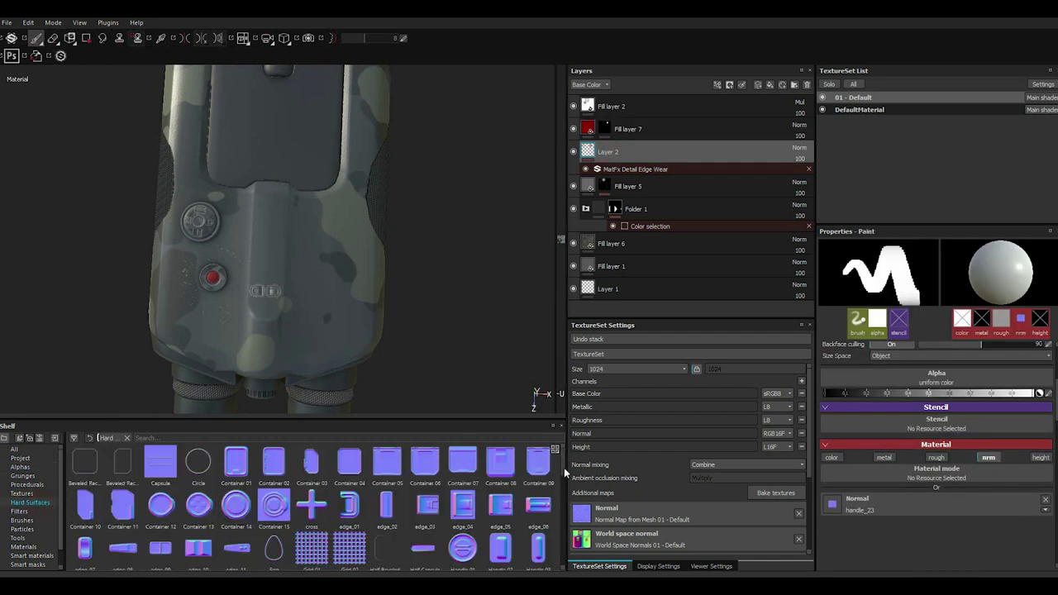
pyautogui.moveTo(564, 467); pyautogui.dragTo(550, 502)
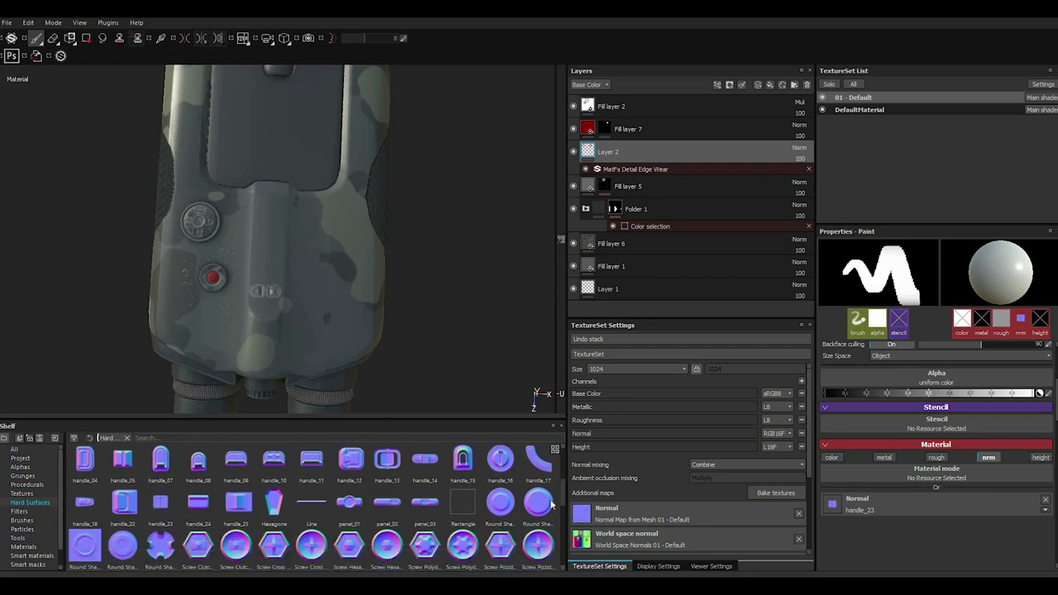
pyautogui.moveTo(423, 508)
pyautogui.mouseDown()
pyautogui.moveTo(827, 476)
pyautogui.moveTo(831, 503)
pyautogui.mouseUp()
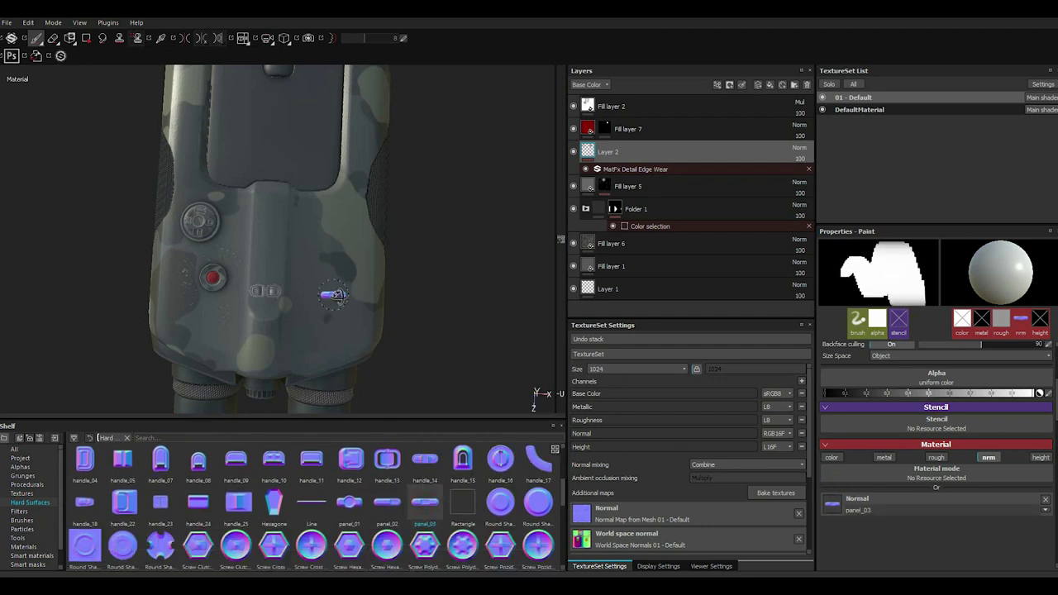
pyautogui.keyDown('alt'); pyautogui.moveTo(333, 296); pyautogui.dragTo(337, 306); pyautogui.keyUp('alt')
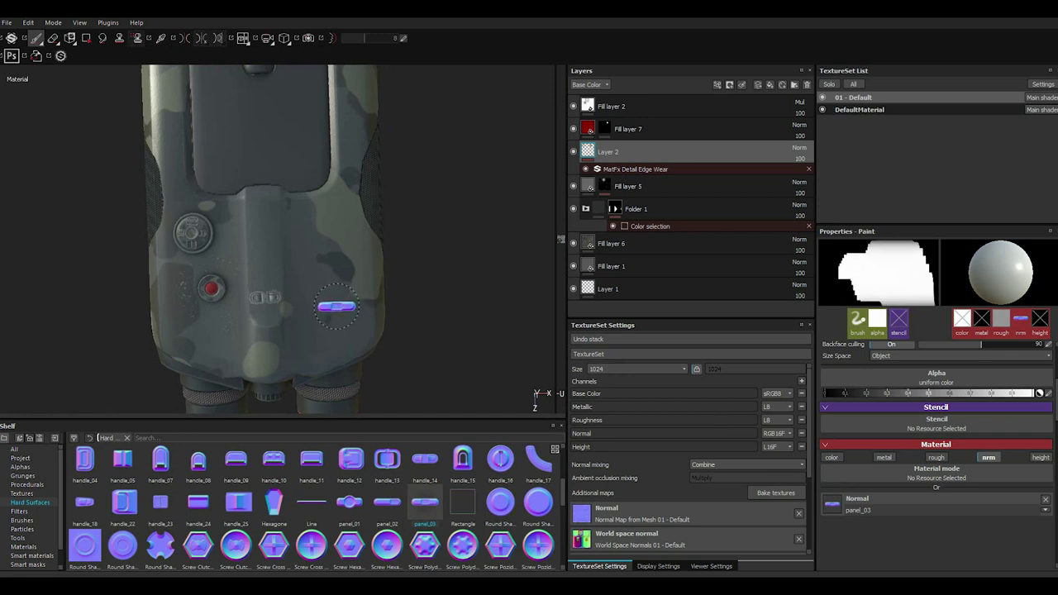
pyautogui.keyDown('alt'); pyautogui.moveTo(334, 304); pyautogui.dragTo(329, 298); pyautogui.keyUp('alt')
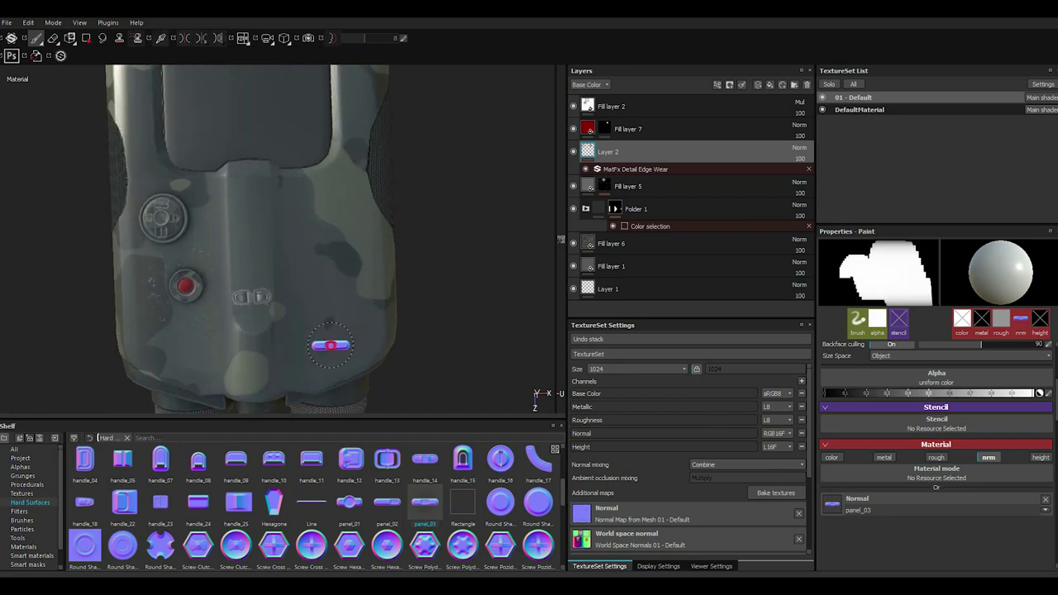
pyautogui.moveTo(406, 334)
pyautogui.keyDown('alt'); pyautogui.mouseDown()
pyautogui.moveTo(383, 308)
pyautogui.moveTo(385, 327)
pyautogui.mouseUp(); pyautogui.keyUp('alt')
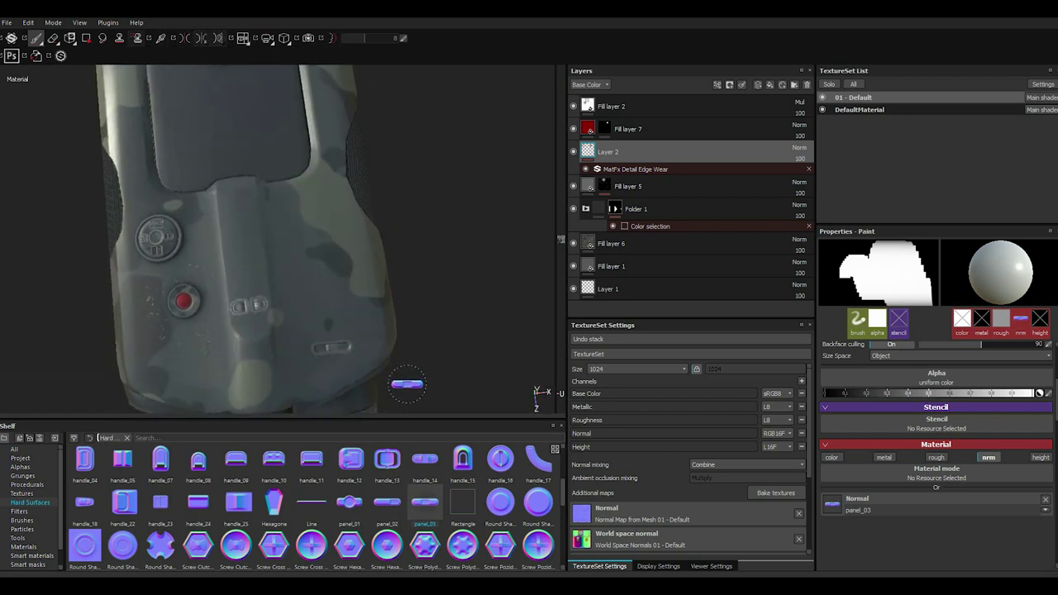
pyautogui.scroll(-3, 372, 520)
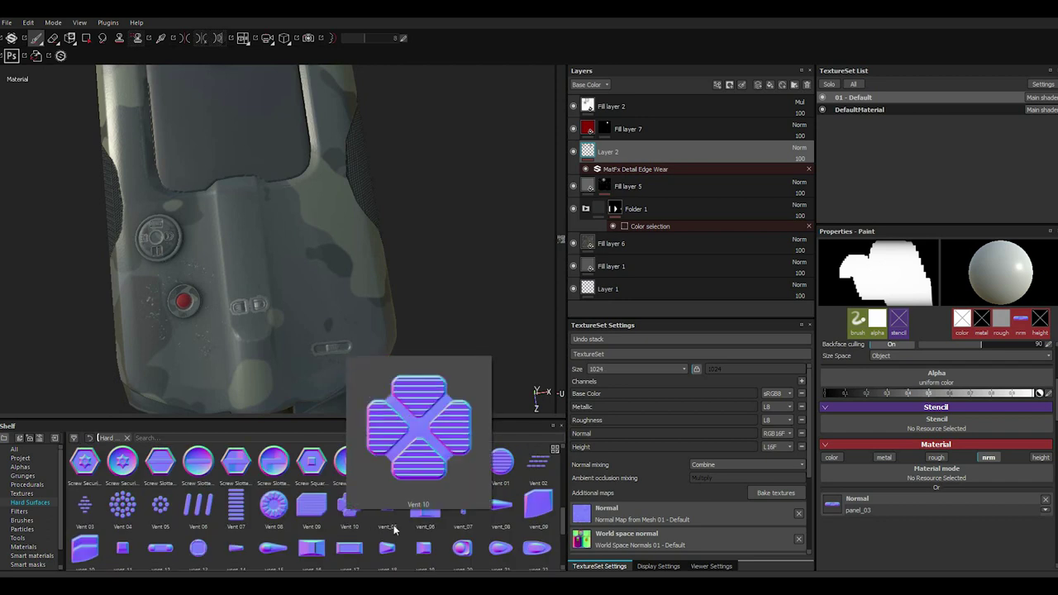
pyautogui.scroll(-2, 451, 547)
pyautogui.scroll(3, 246, 510)
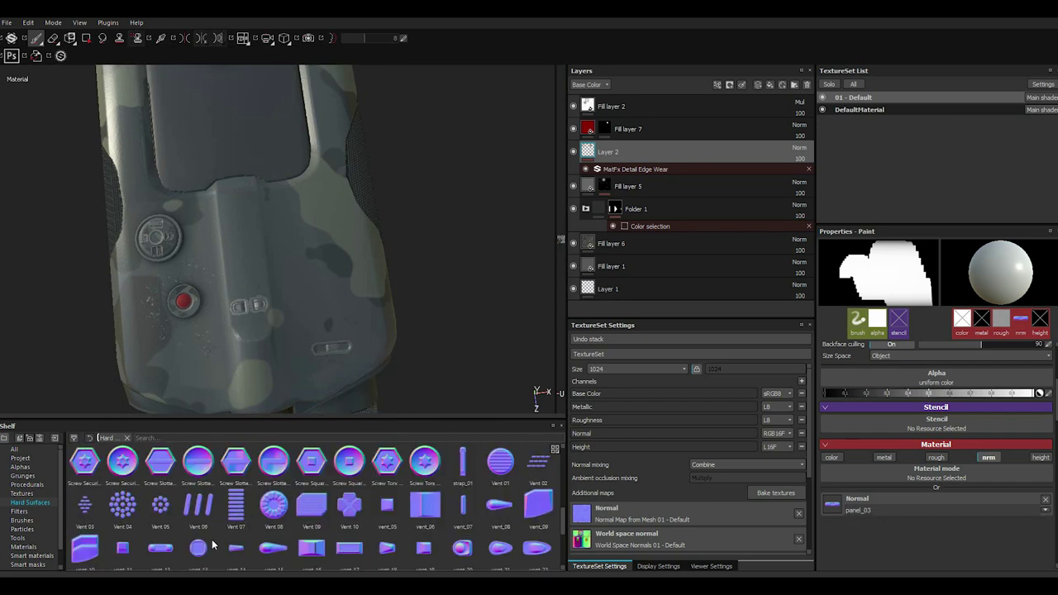
# Load the round vent_13 stamp and adjust the brush size for the body's front
pyautogui.moveTo(857, 498); pyautogui.dragTo(855, 501)
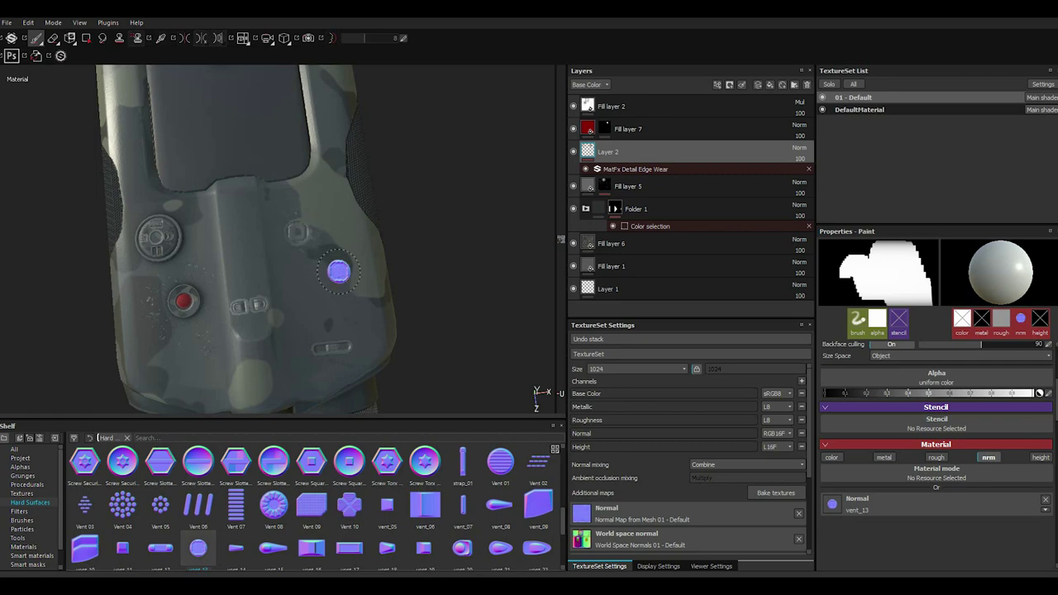
pyautogui.scroll(3, 306, 268)
pyautogui.moveTo(302, 269)
pyautogui.keyDown('alt'); pyautogui.mouseDown()
pyautogui.moveTo(189, 231)
pyautogui.moveTo(299, 223)
pyautogui.mouseUp(); pyautogui.keyUp('alt')
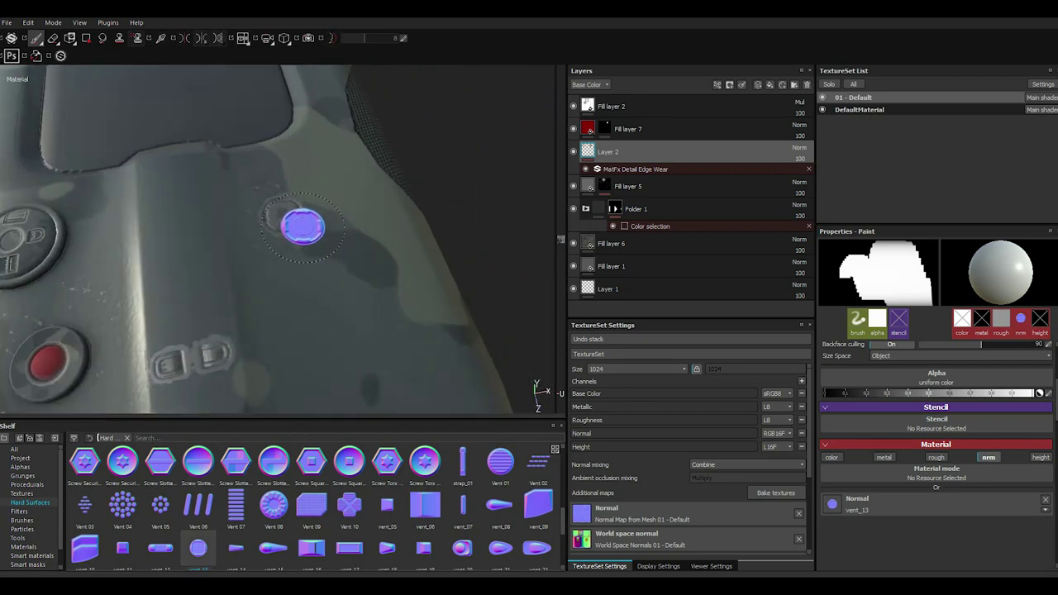
pyautogui.scroll(-3, 244, 529)
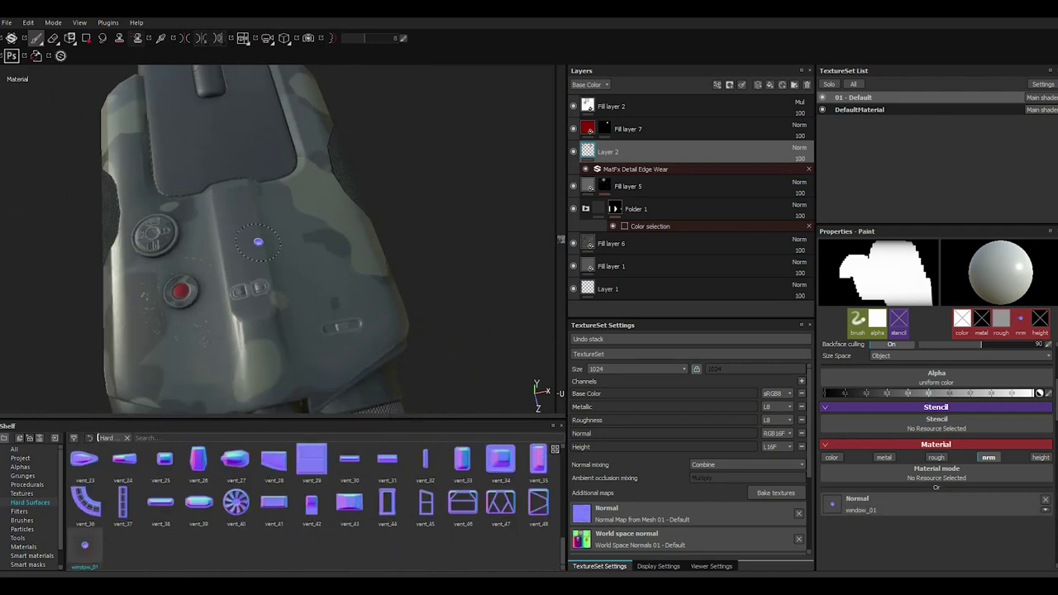
pyautogui.keyDown('alt'); pyautogui.moveTo(283, 228); pyautogui.dragTo(292, 273); pyautogui.keyUp('alt')
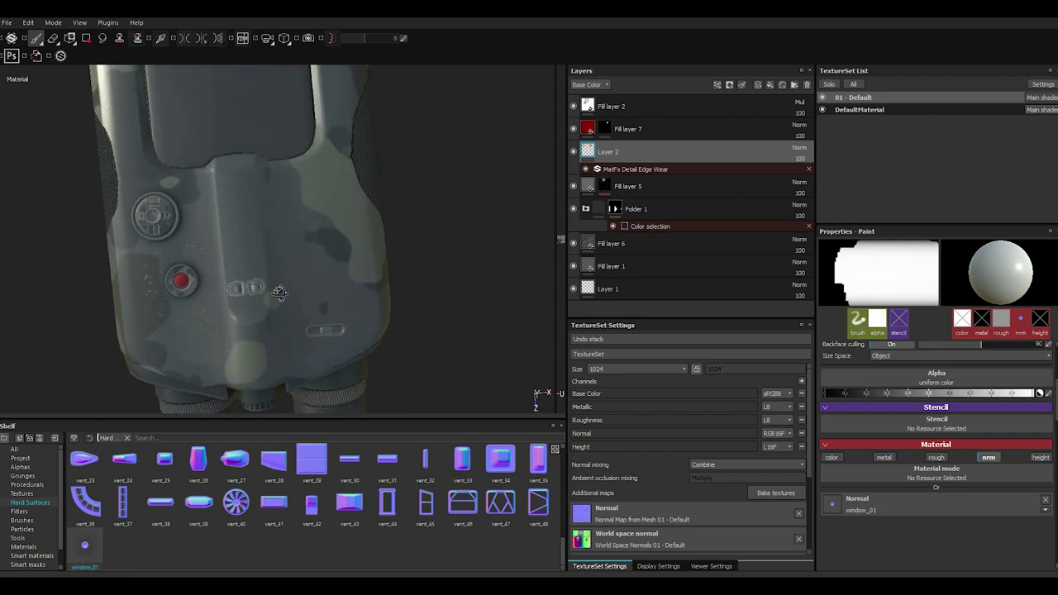
pyautogui.press(']')
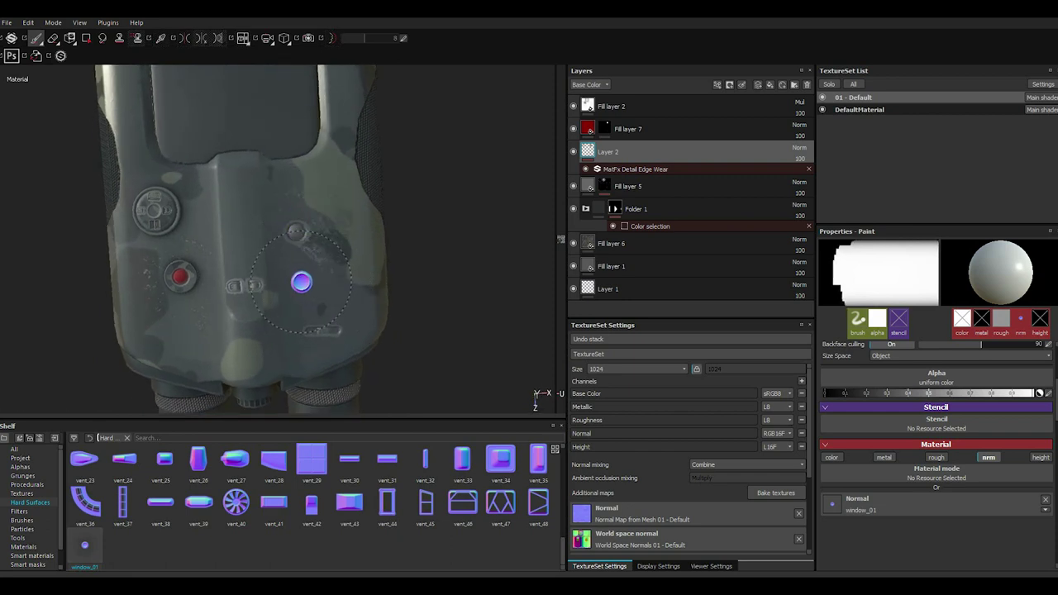
pyautogui.press('[')
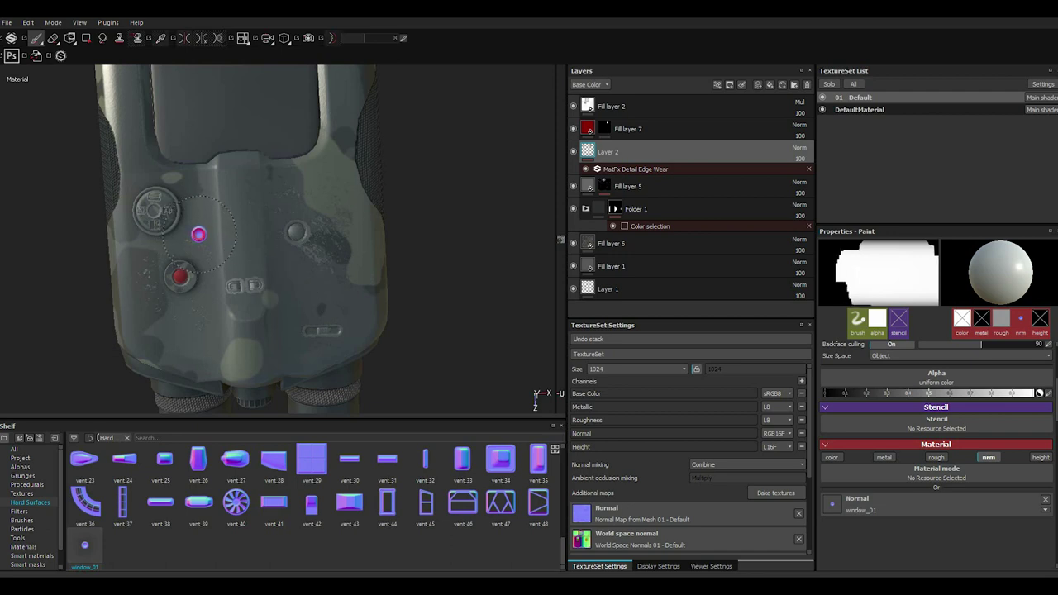
pyautogui.press(']')
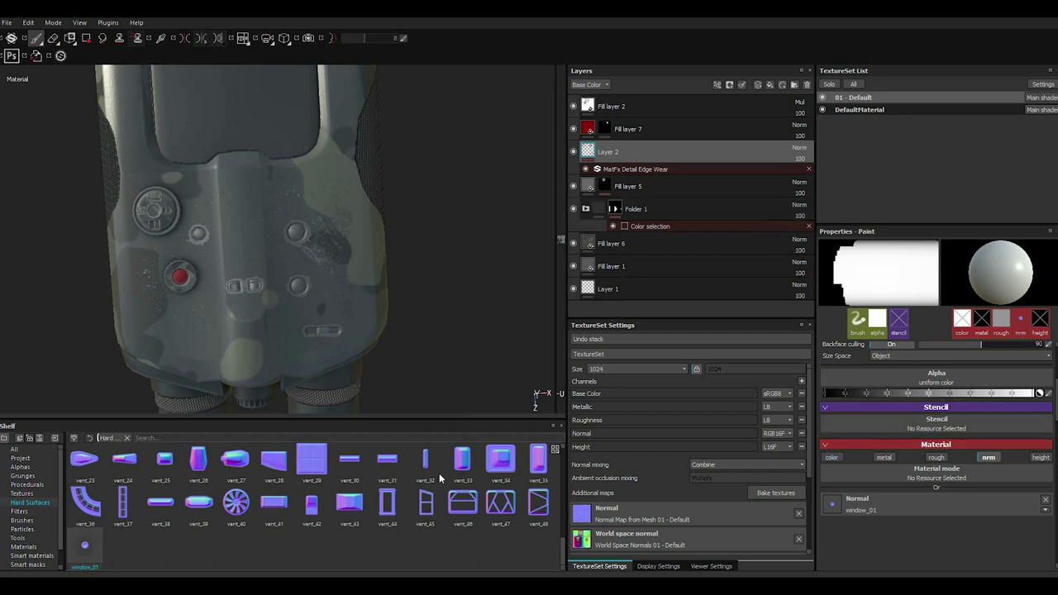
# Load the panel_01 shape as the stamp and view the body from the side and top
pyautogui.scroll(5, 341, 499)
pyautogui.click(348, 495)
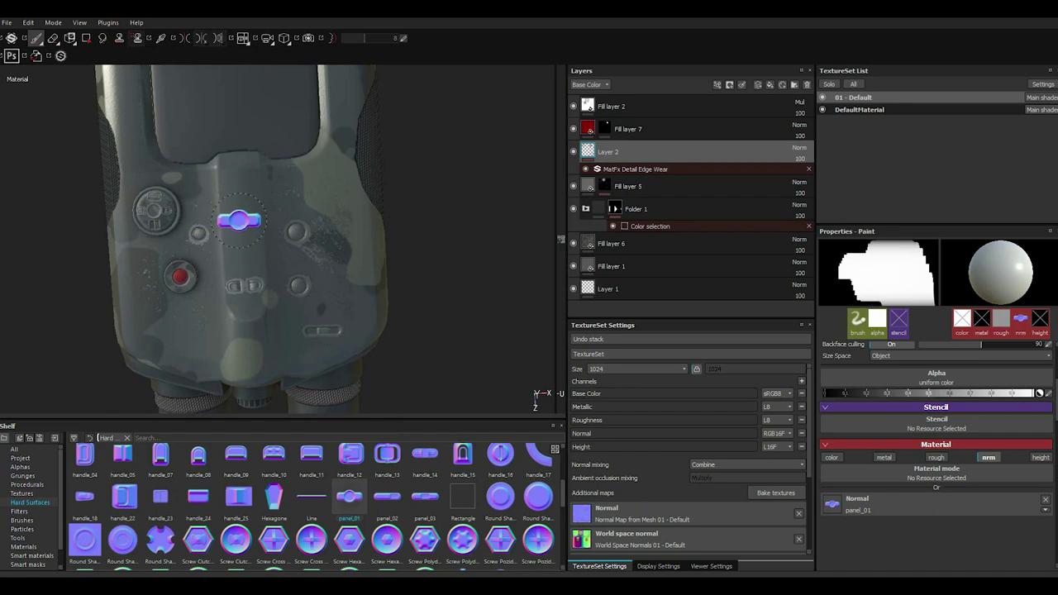
pyautogui.keyDown('alt'); pyautogui.moveTo(280, 228); pyautogui.dragTo(498, 238); pyautogui.keyUp('alt')
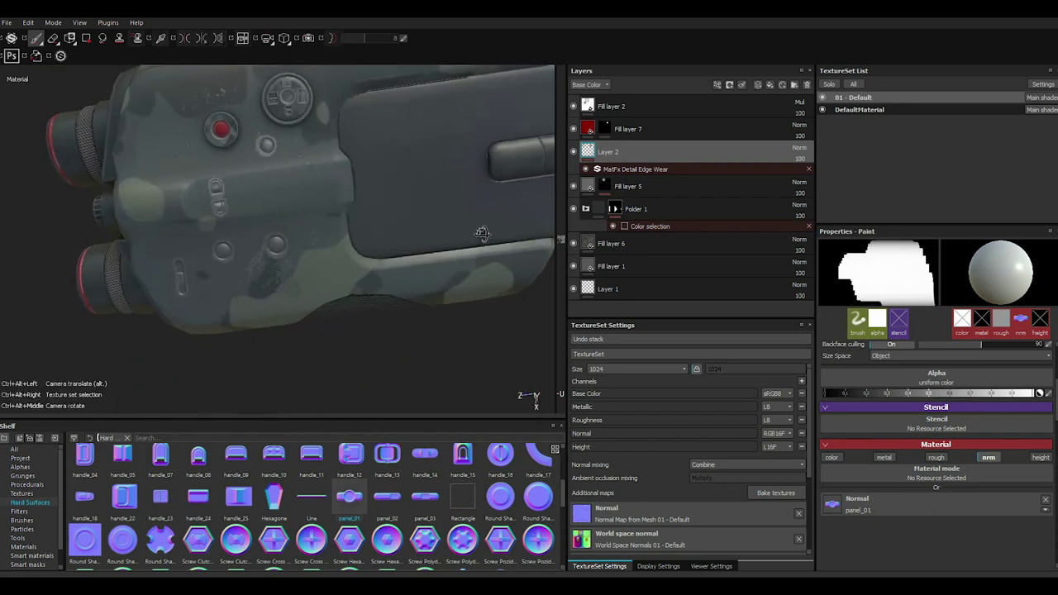
pyautogui.moveTo(366, 206)
pyautogui.keyDown('alt'); pyautogui.mouseDown()
pyautogui.moveTo(266, 229)
pyautogui.moveTo(308, 225)
pyautogui.mouseUp(); pyautogui.keyUp('alt')
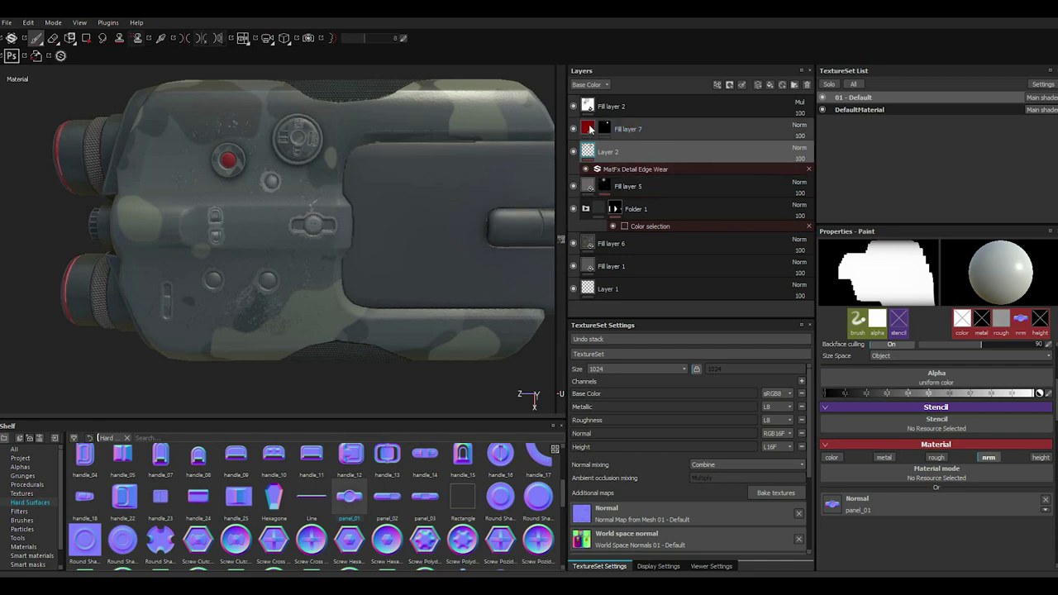
# Duplicate Fill layer 7, clear the copy's mask and paint a dot on the small knob
pyautogui.click(638, 129)
pyautogui.rightClick(647, 129)
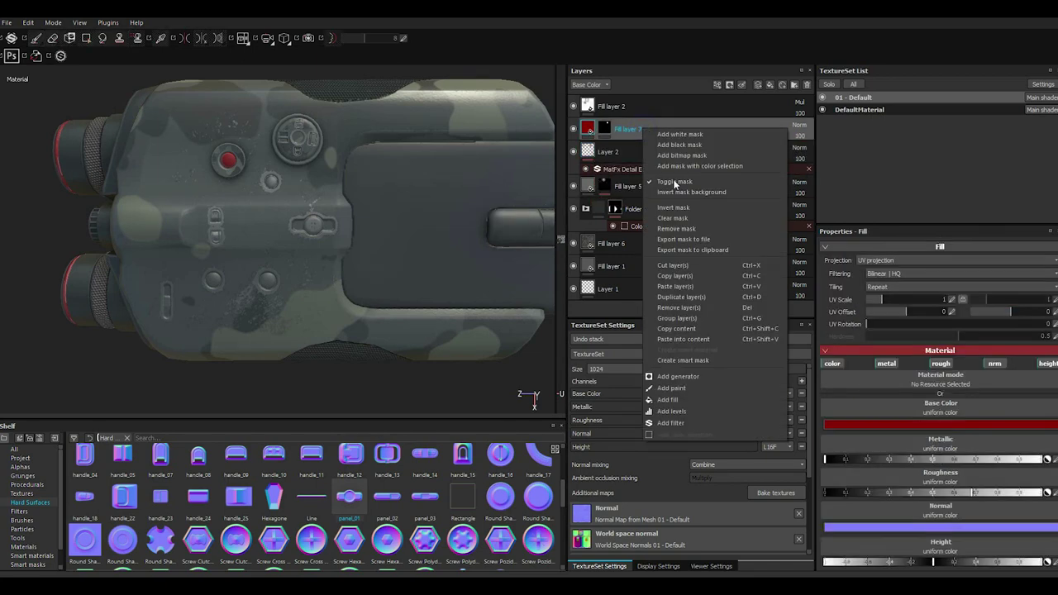
pyautogui.click(694, 298)
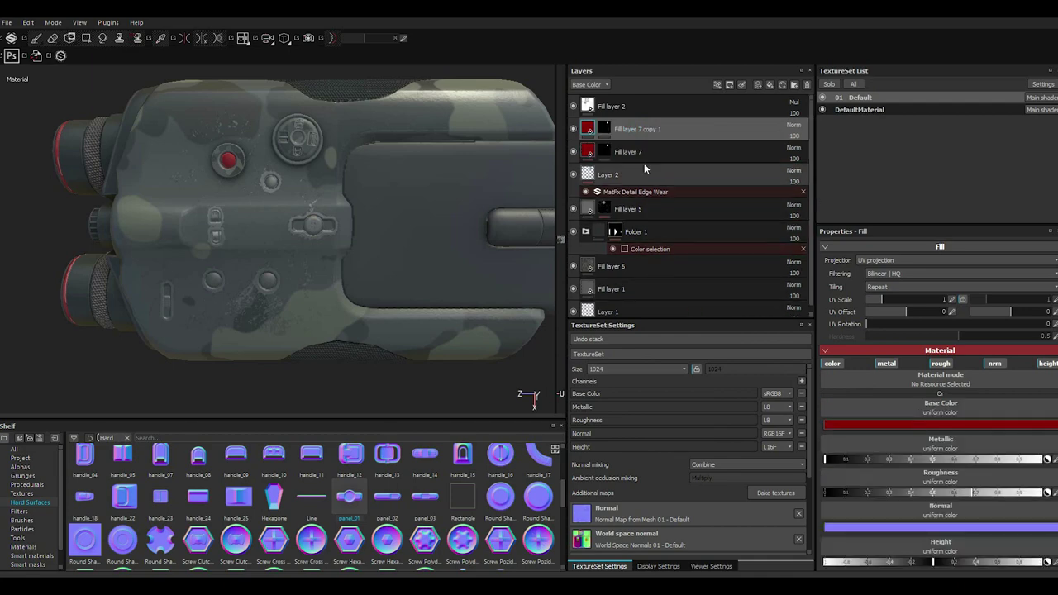
pyautogui.click(606, 132)
pyautogui.rightClick(607, 135)
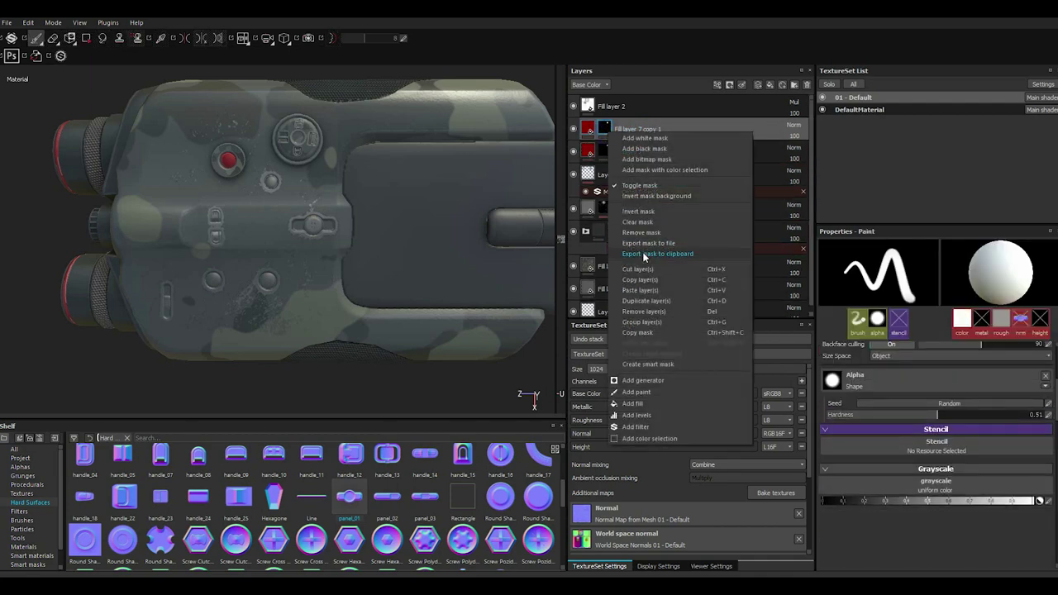
pyautogui.click(636, 223)
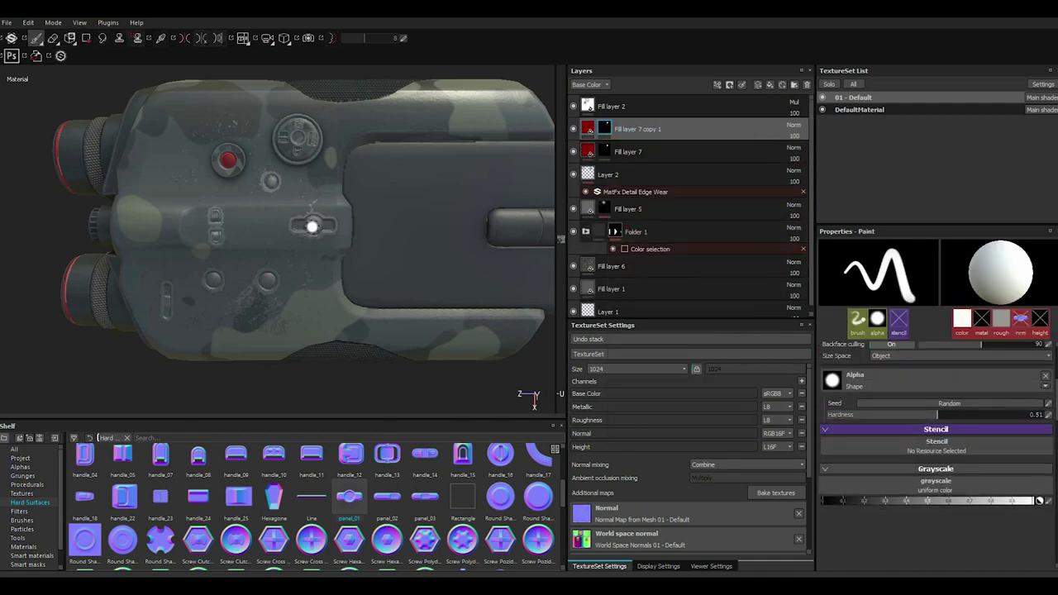
pyautogui.scroll(2, 313, 227)
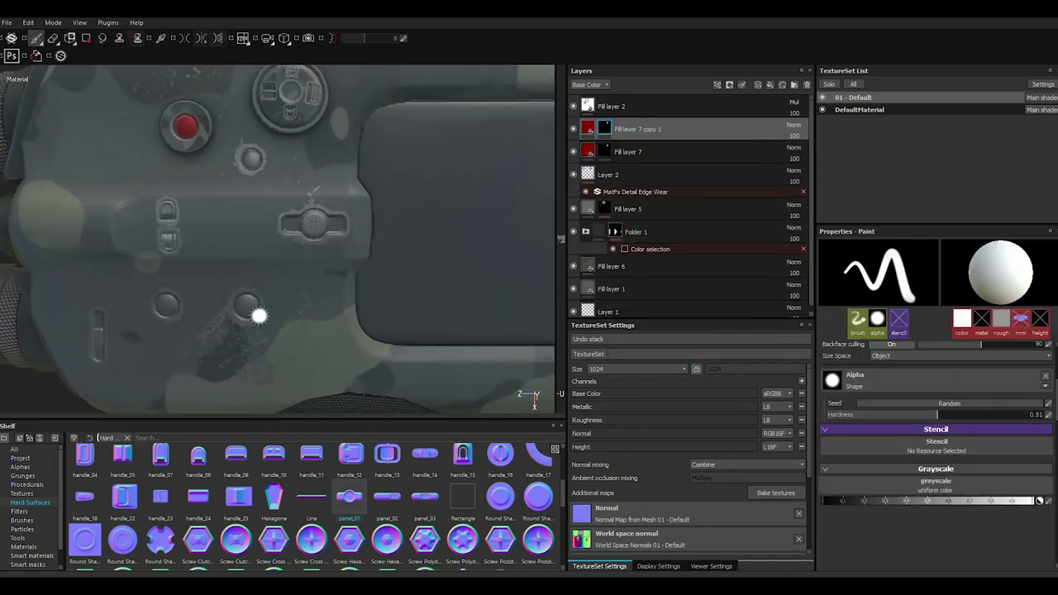
pyautogui.click(251, 161)
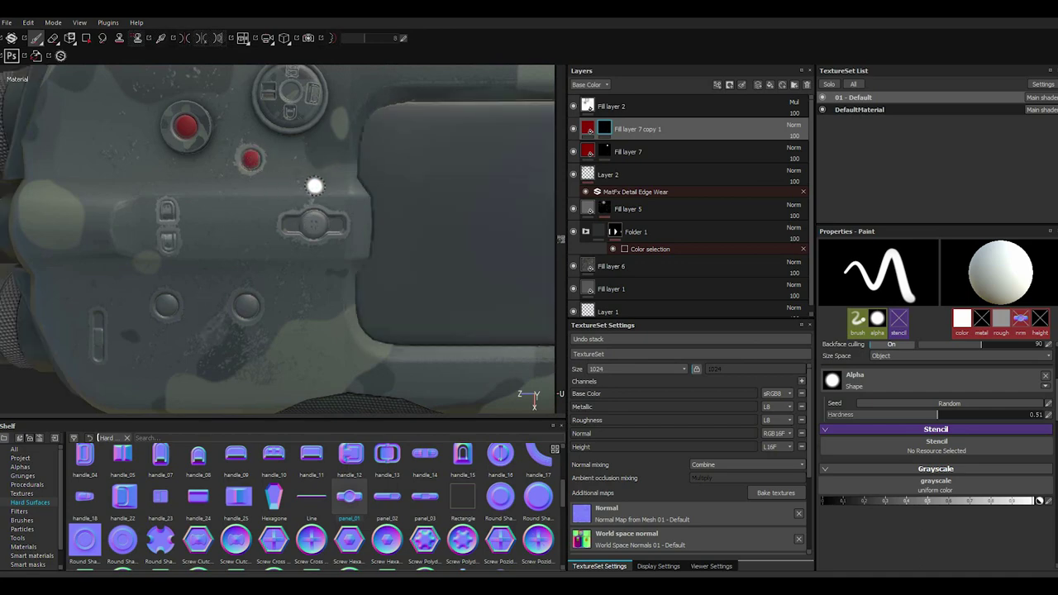
# Change Fill layer 7 copy 1's base colour to green and view the whole binoculars
pyautogui.click(596, 139)
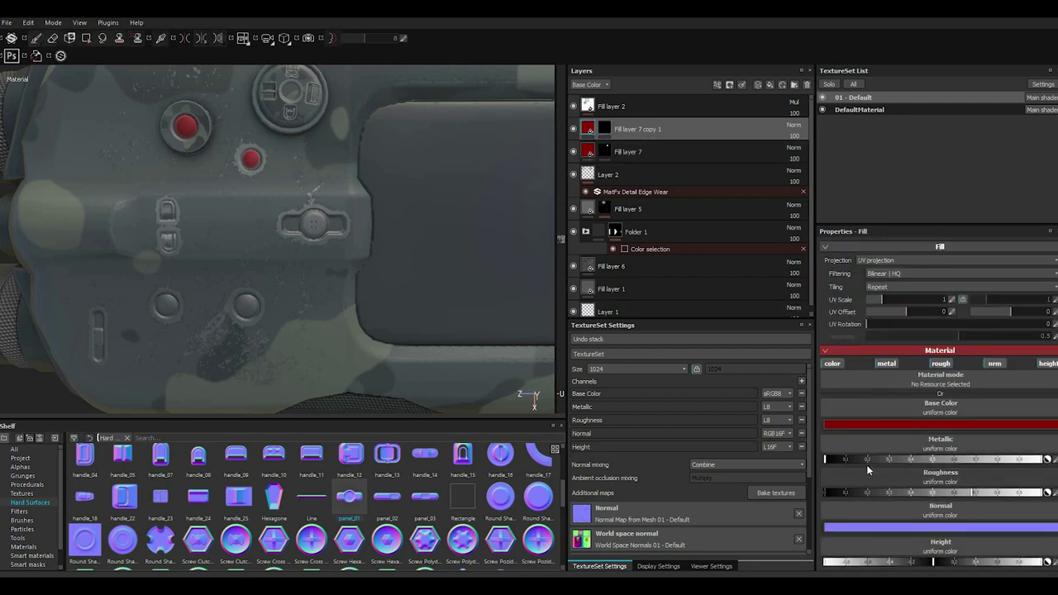
pyautogui.click(839, 425)
pyautogui.click(790, 439)
pyautogui.moveTo(790, 441); pyautogui.dragTo(789, 441)
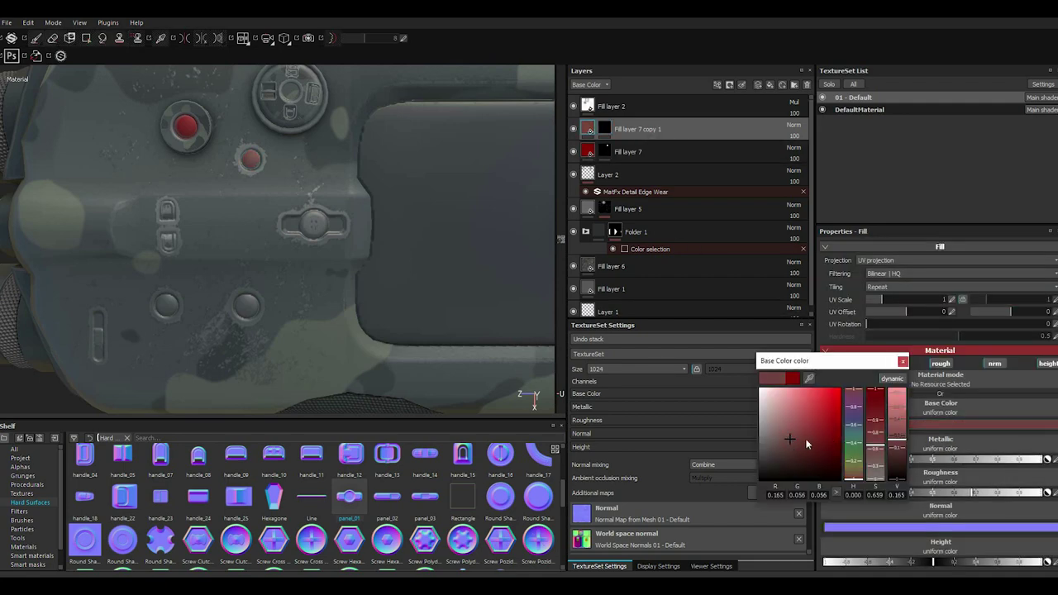
pyautogui.click(853, 455)
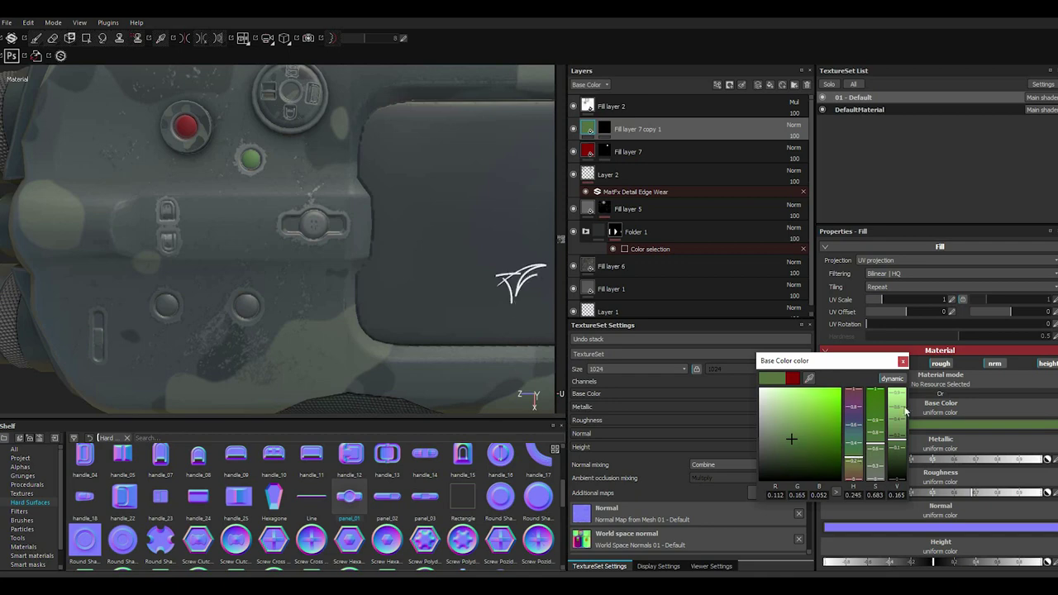
pyautogui.click(853, 426)
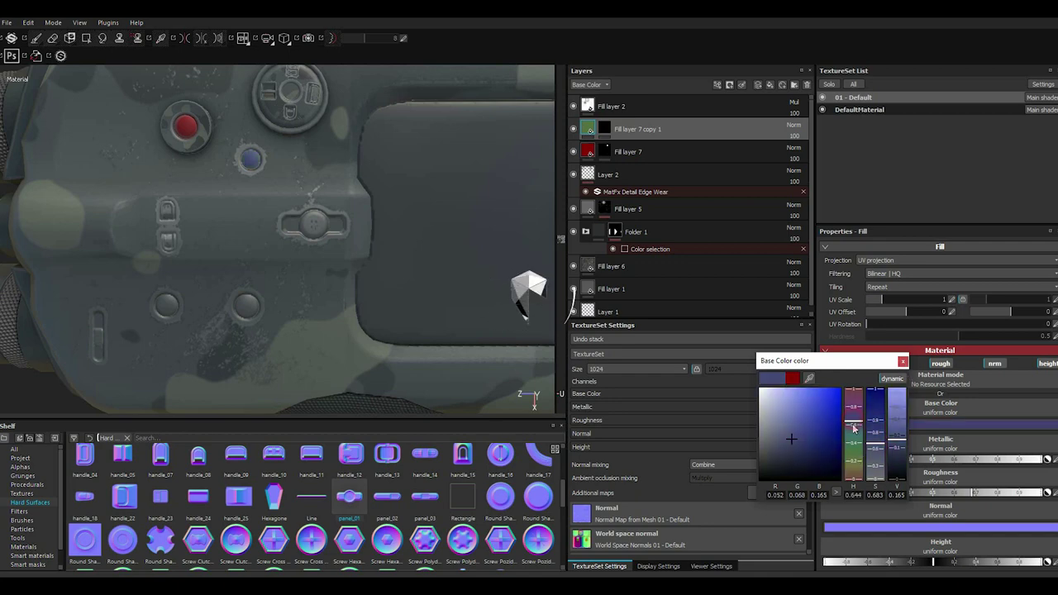
pyautogui.moveTo(853, 427)
pyautogui.mouseDown()
pyautogui.moveTo(856, 456)
pyautogui.moveTo(841, 440)
pyautogui.mouseUp()
pyautogui.click(902, 362)
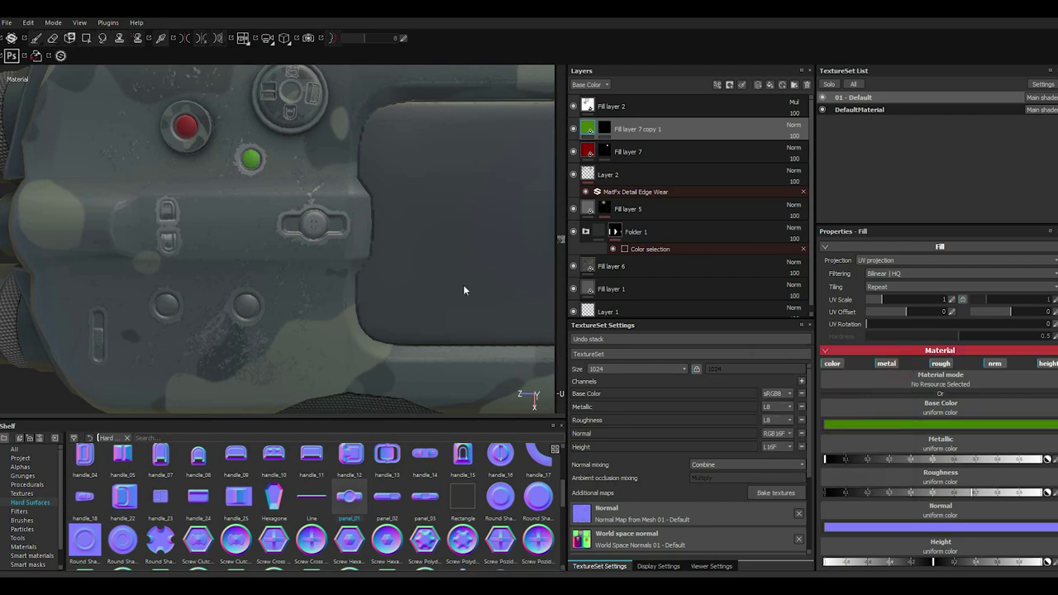
pyautogui.scroll(-5, 318, 279)
pyautogui.moveTo(318, 279)
pyautogui.keyDown('alt'); pyautogui.mouseDown()
pyautogui.moveTo(81, 240)
pyautogui.moveTo(226, 309)
pyautogui.moveTo(316, 244)
pyautogui.moveTo(298, 327)
pyautogui.moveTo(298, 302)
pyautogui.mouseUp(); pyautogui.keyUp('alt')
pyautogui.moveTo(643, 215); pyautogui.dragTo(610, 194)
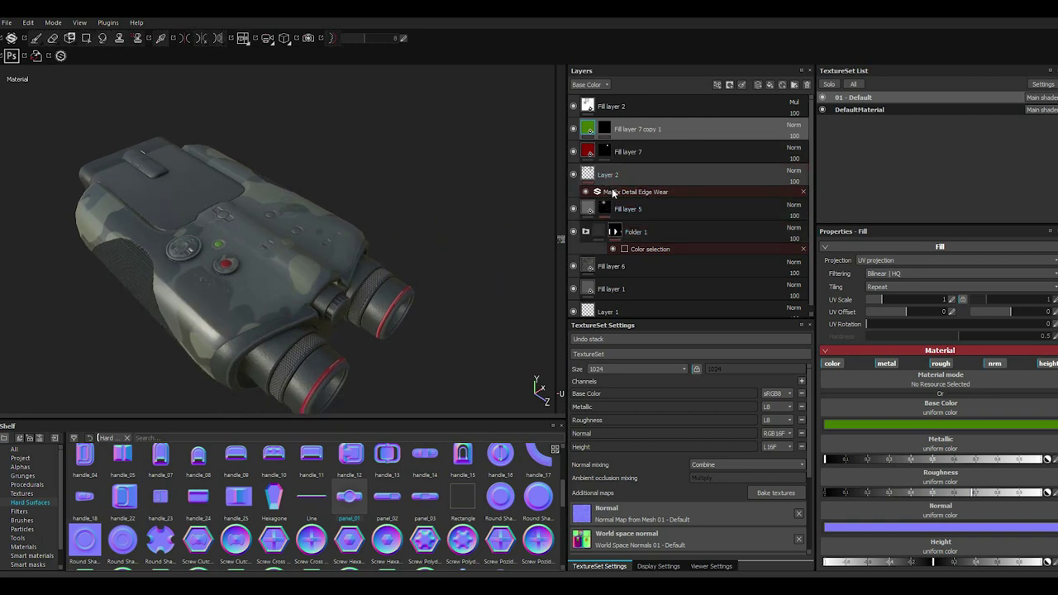
# Select the MatFx Detail Edge Wear filter, lighten its wear colour and slightly lower Wear Level
pyautogui.click(611, 192)
pyautogui.click(904, 407)
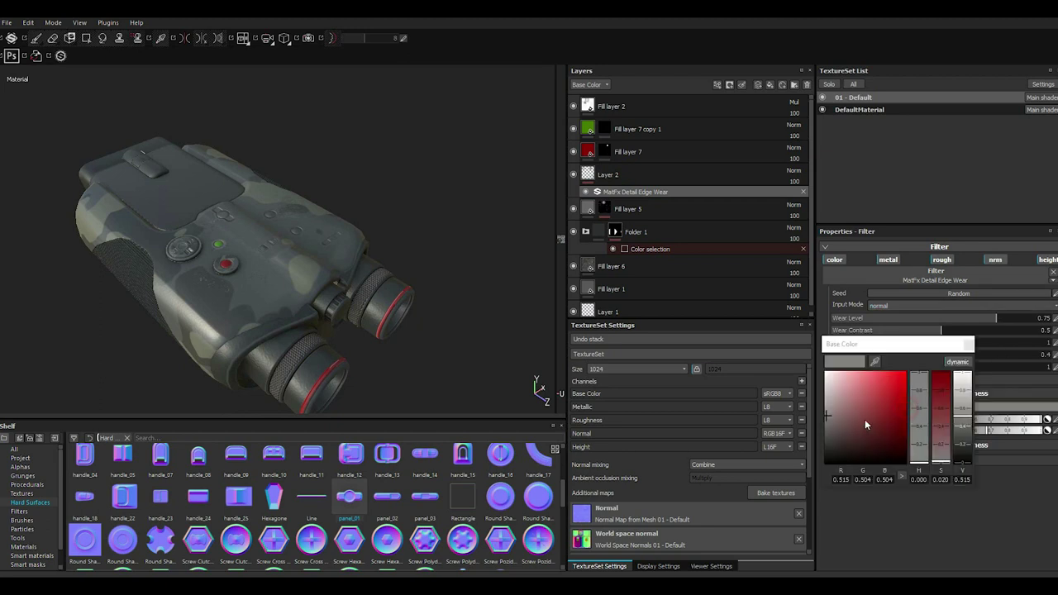
pyautogui.click(827, 405)
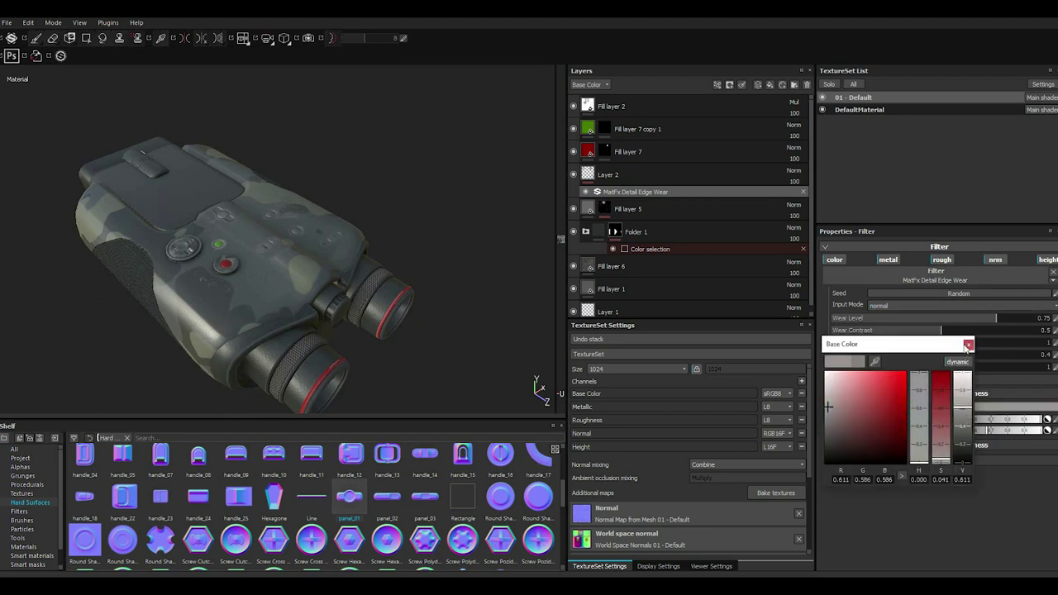
pyautogui.click(968, 346)
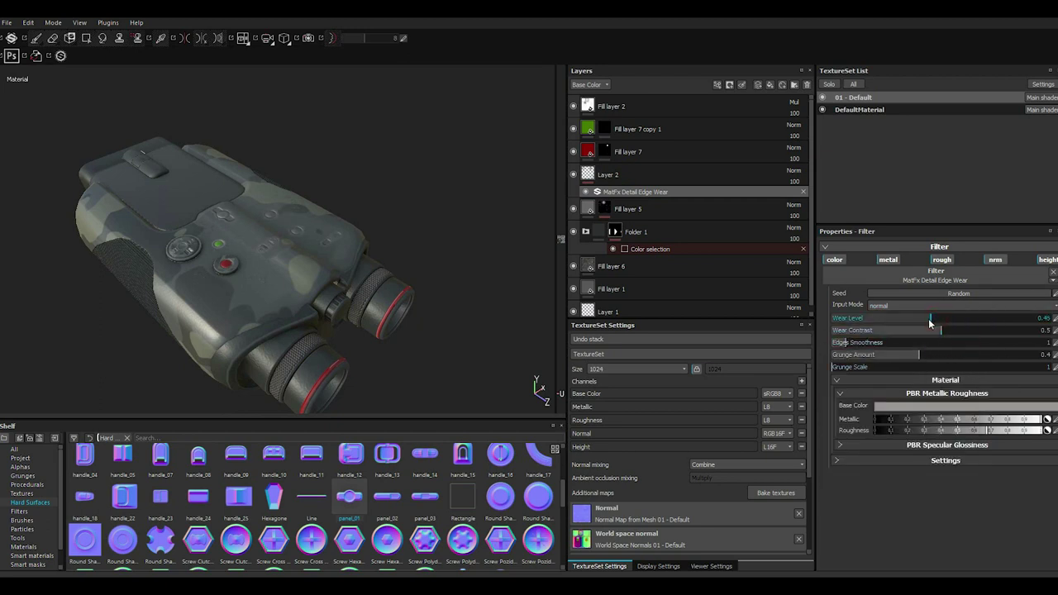
pyautogui.moveTo(929, 324); pyautogui.dragTo(926, 322)
pyautogui.scroll(2, 271, 235)
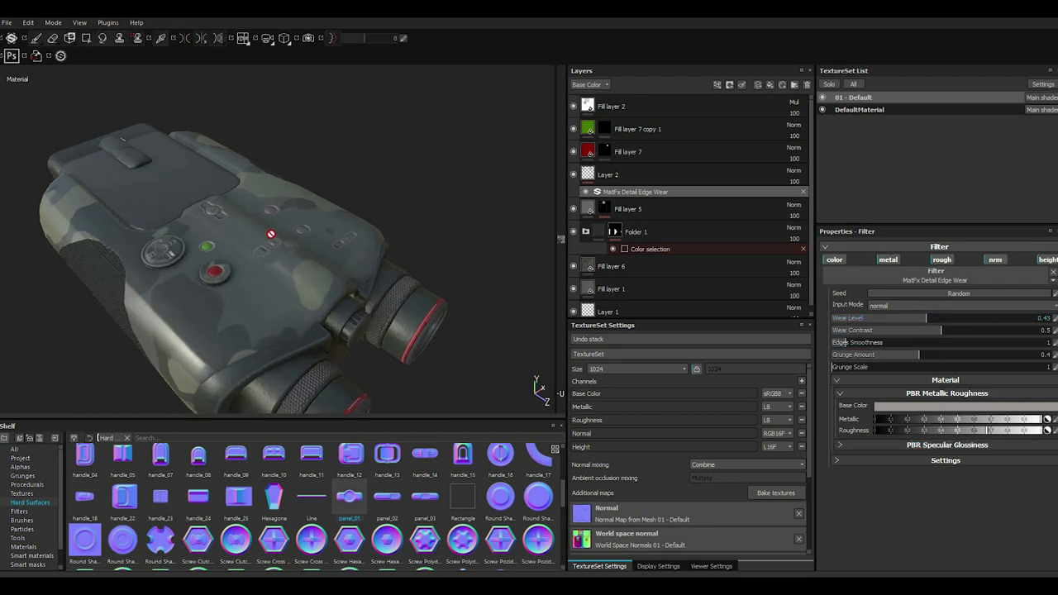
pyautogui.keyDown('alt'); pyautogui.moveTo(271, 234); pyautogui.dragTo(297, 314); pyautogui.keyUp('alt')
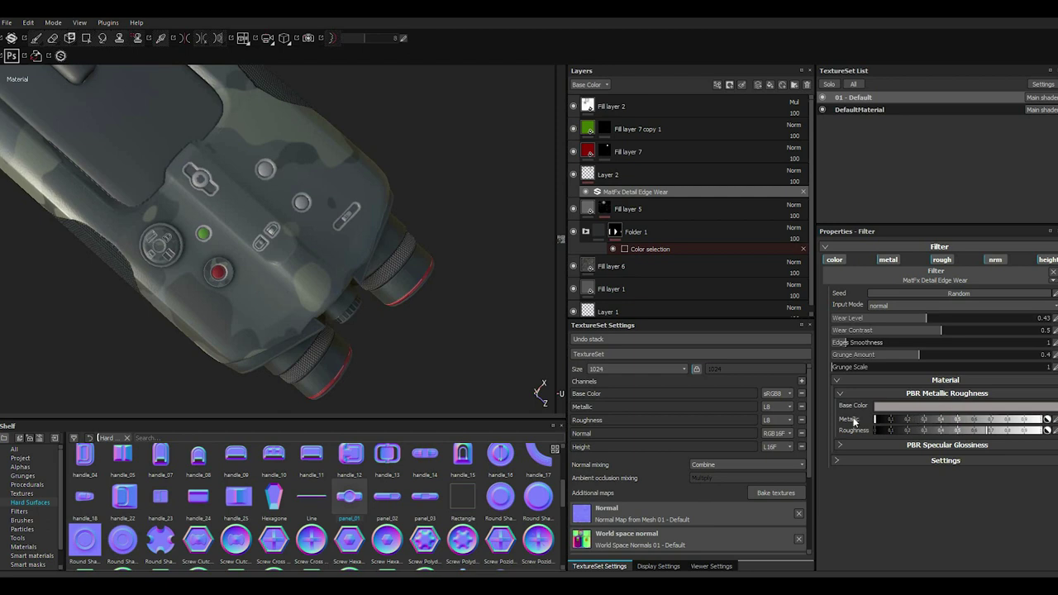
# Cut Wear Level to about 0.04 and set the wear colour to a mid grey
pyautogui.moveTo(928, 422); pyautogui.dragTo(939, 422)
pyautogui.moveTo(900, 317); pyautogui.dragTo(836, 323)
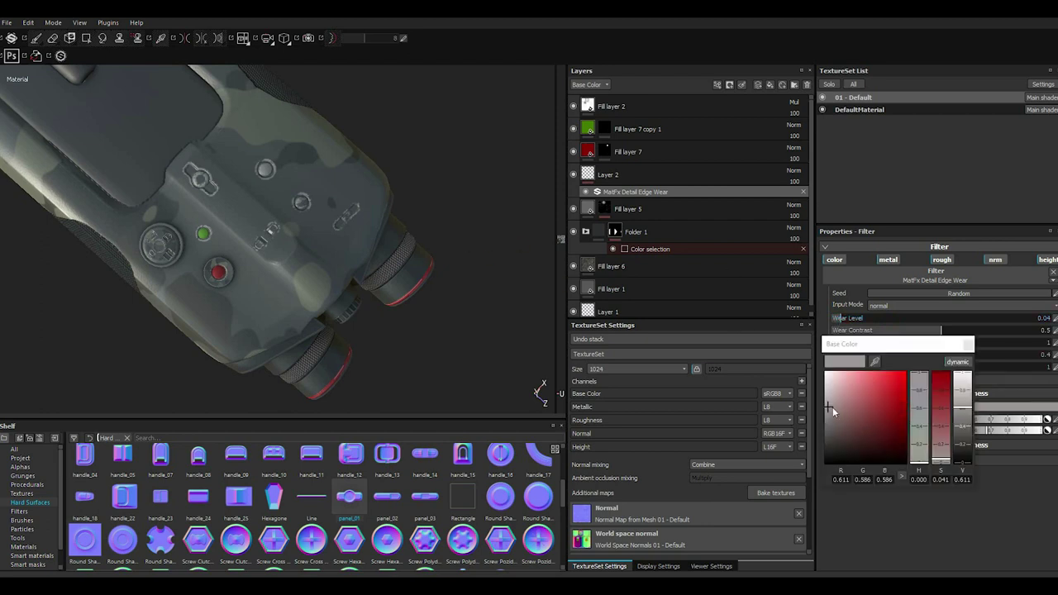
pyautogui.moveTo(832, 407); pyautogui.dragTo(823, 418)
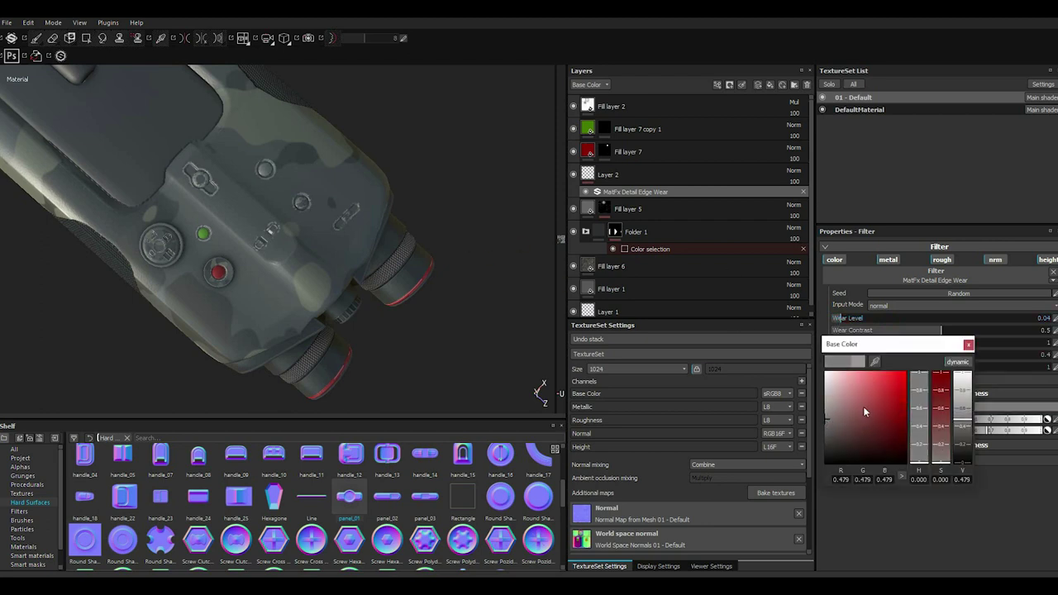
pyautogui.click(918, 451)
pyautogui.moveTo(843, 416); pyautogui.dragTo(818, 412)
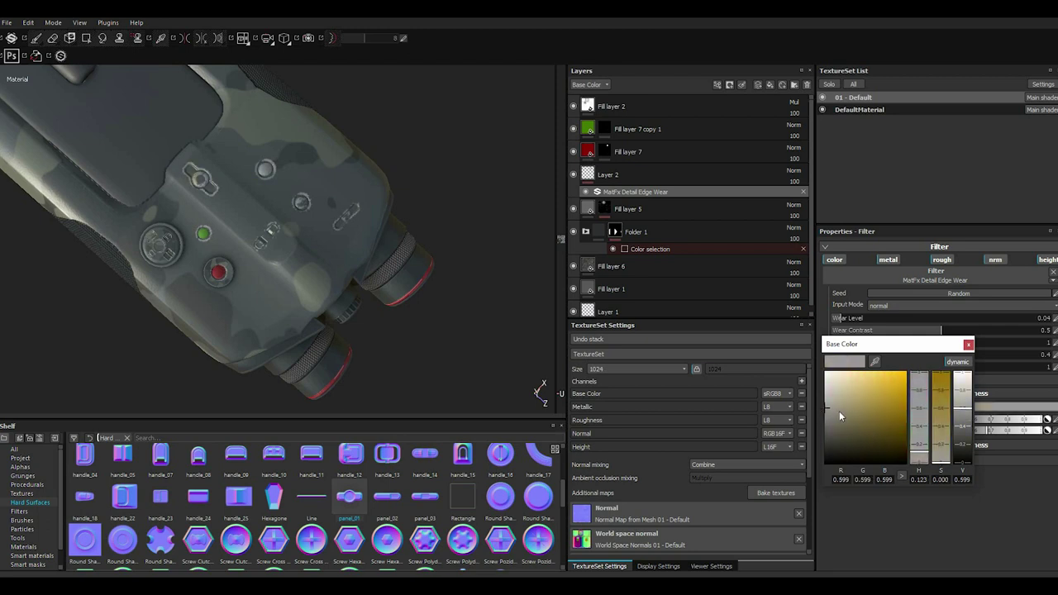
pyautogui.click(826, 423)
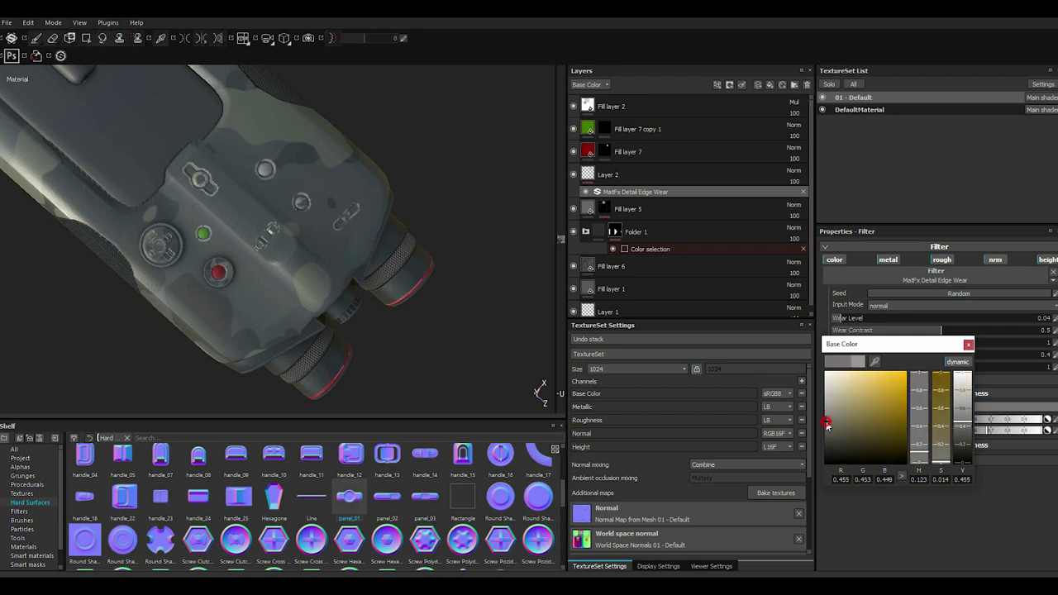
pyautogui.click(968, 344)
pyautogui.moveTo(360, 224)
pyautogui.keyDown('alt'); pyautogui.mouseDown()
pyautogui.moveTo(386, 271)
pyautogui.moveTo(384, 174)
pyautogui.moveTo(282, 292)
pyautogui.moveTo(342, 301)
pyautogui.mouseUp(); pyautogui.keyUp('alt')
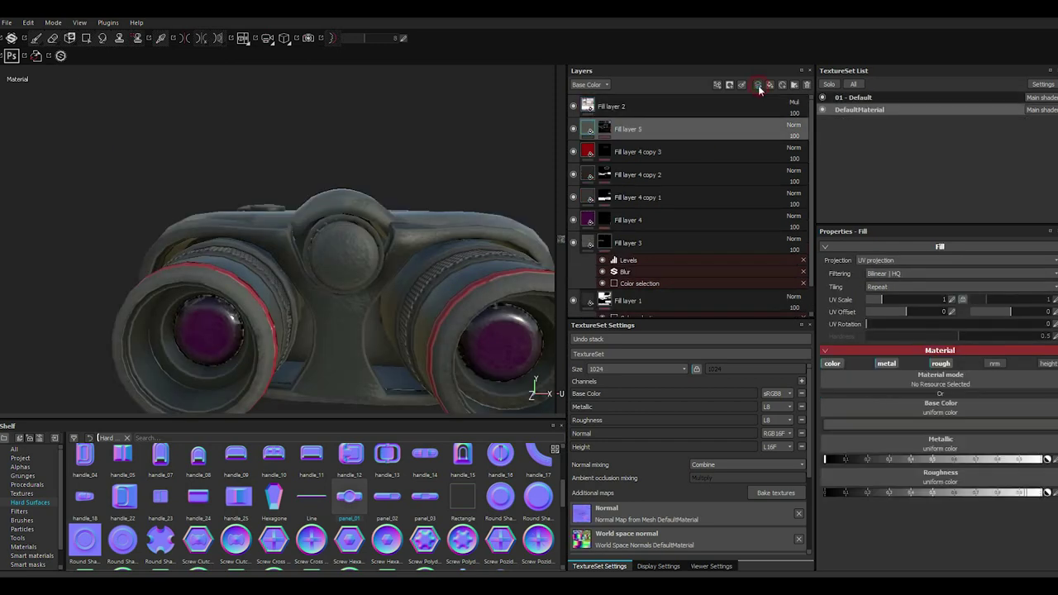
# Add a paint layer, stamp Round Shape 02 onto the central hinge cap, and add a filter effect
pyautogui.click(758, 85)
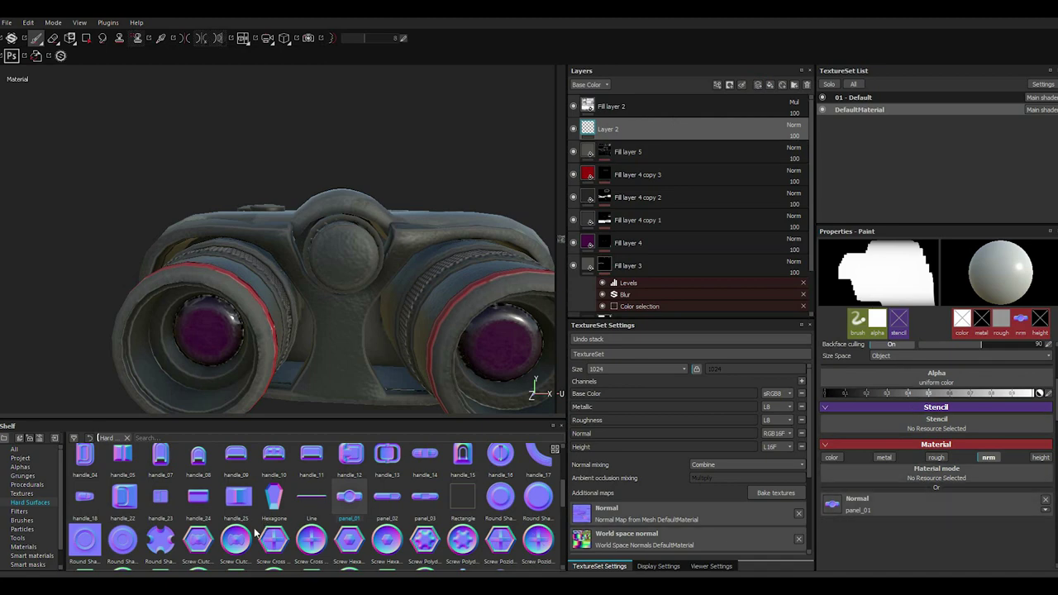
pyautogui.moveTo(537, 496); pyautogui.dragTo(862, 504)
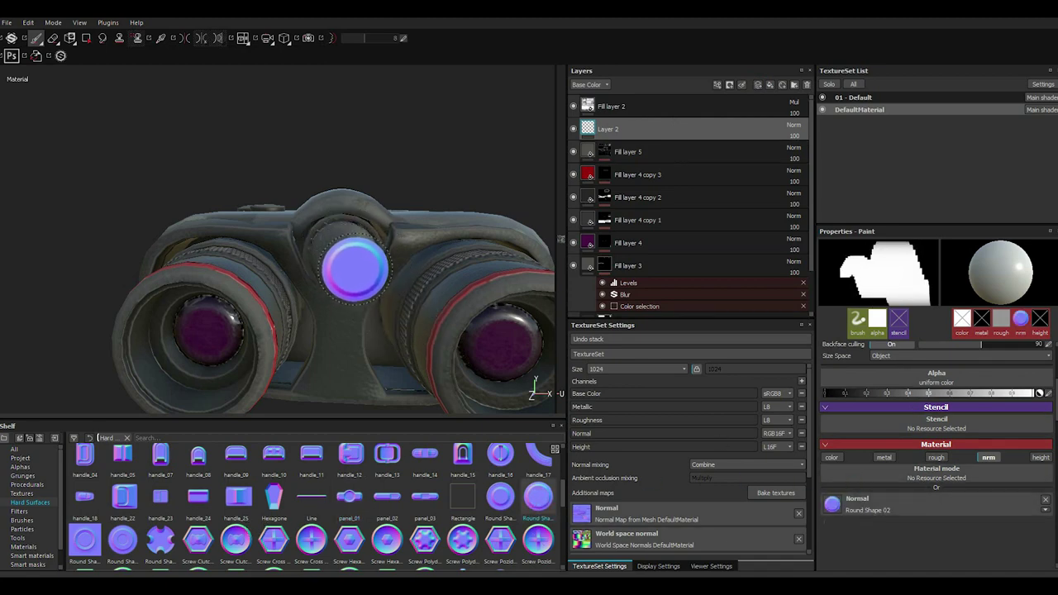
pyautogui.click(343, 256)
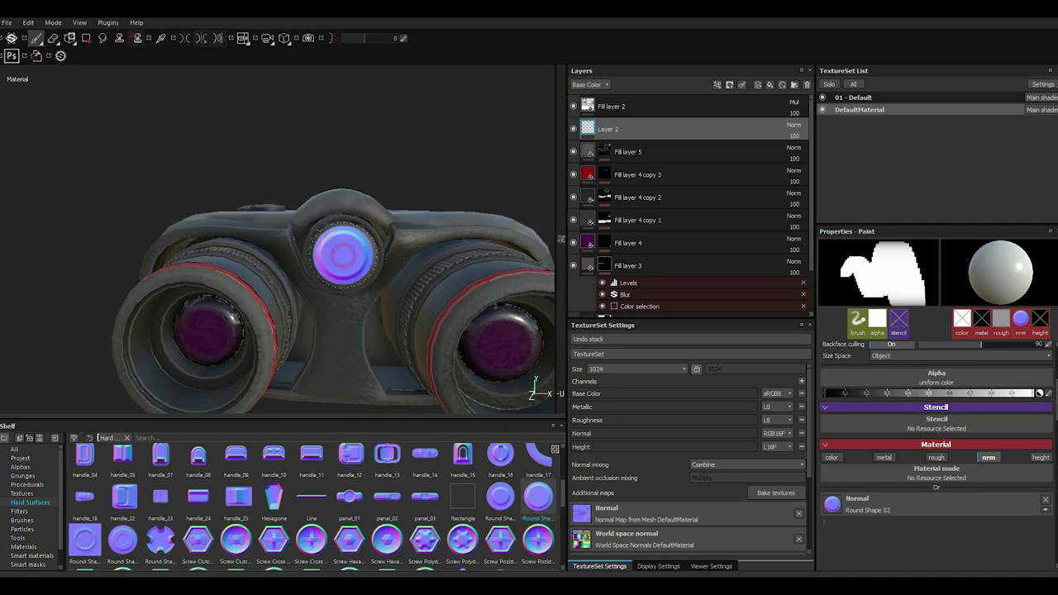
pyautogui.click(729, 85)
# Add a MatFx Detail Edge Wear filter to the layer and set Wear Level to 0.08
pyautogui.click(744, 142)
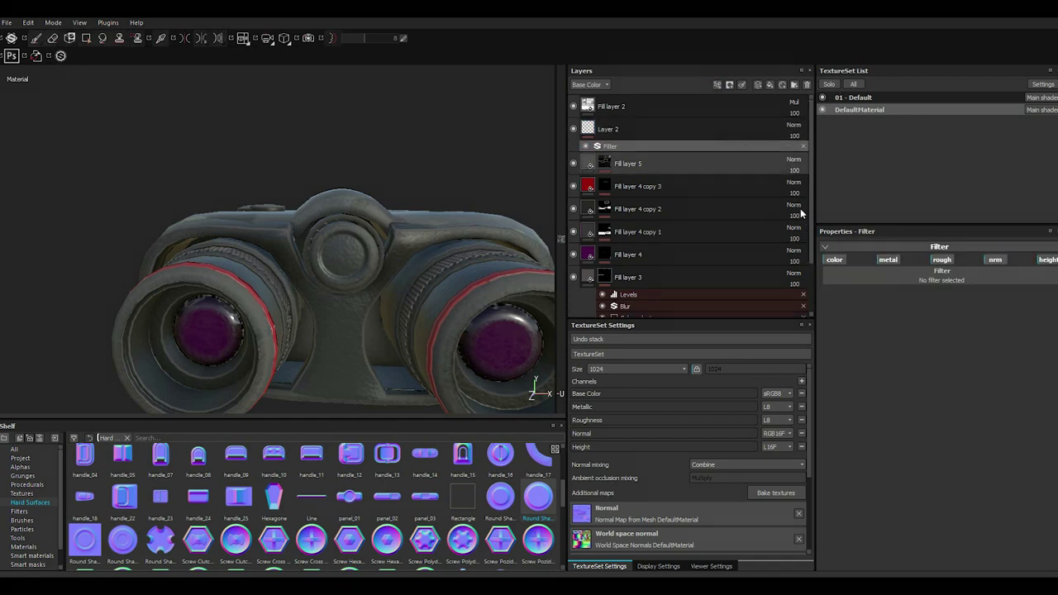
pyautogui.click(18, 511)
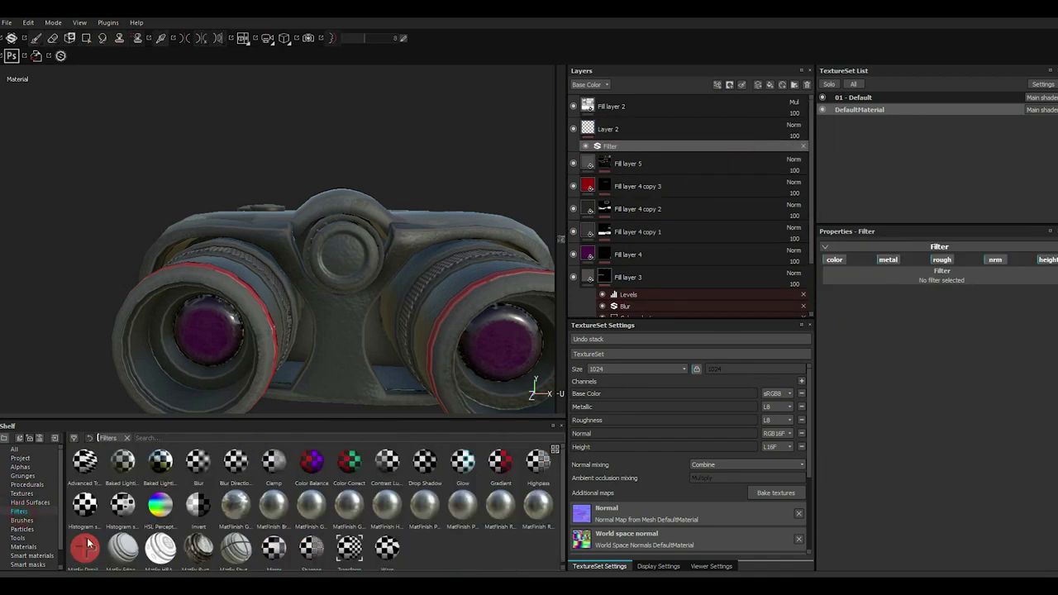
pyautogui.moveTo(89, 545); pyautogui.dragTo(867, 270)
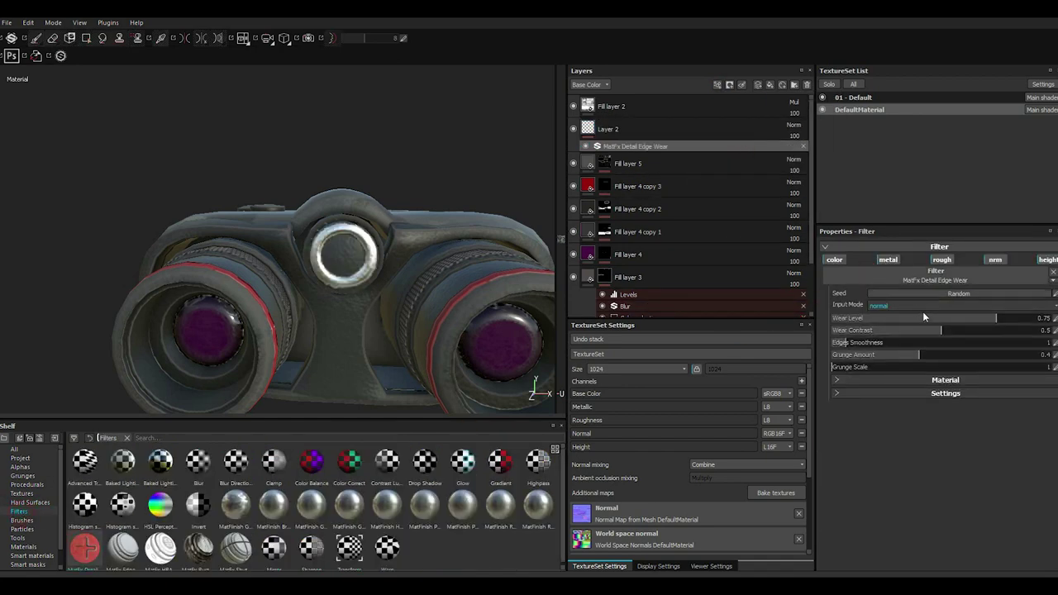
pyautogui.moveTo(924, 318); pyautogui.dragTo(848, 319)
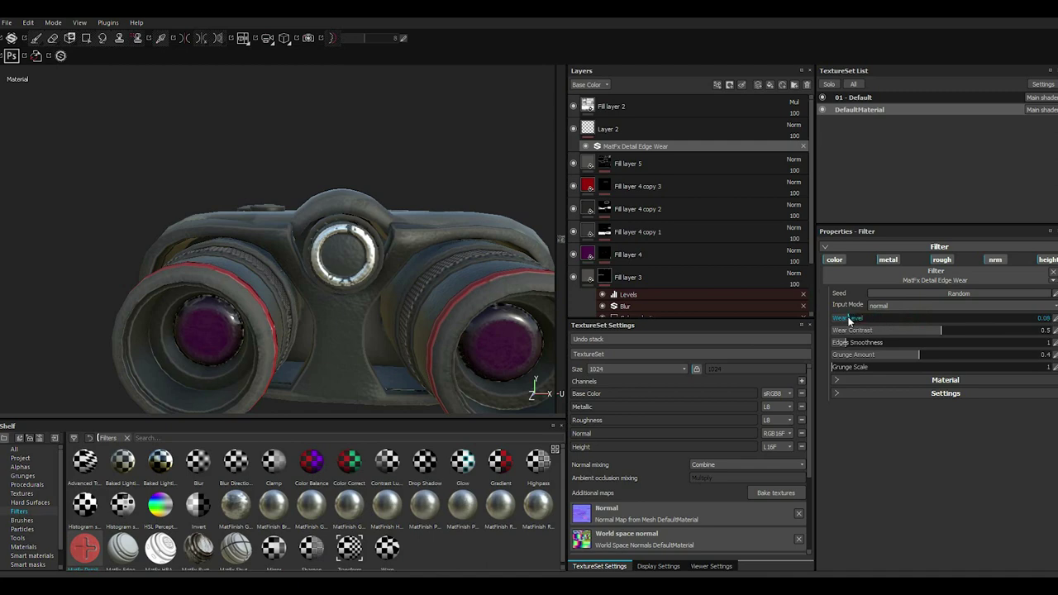
# Give the edge wear a mid-grey (0.545) colour and adjust its metallic value
pyautogui.click(881, 379)
pyautogui.click(909, 394)
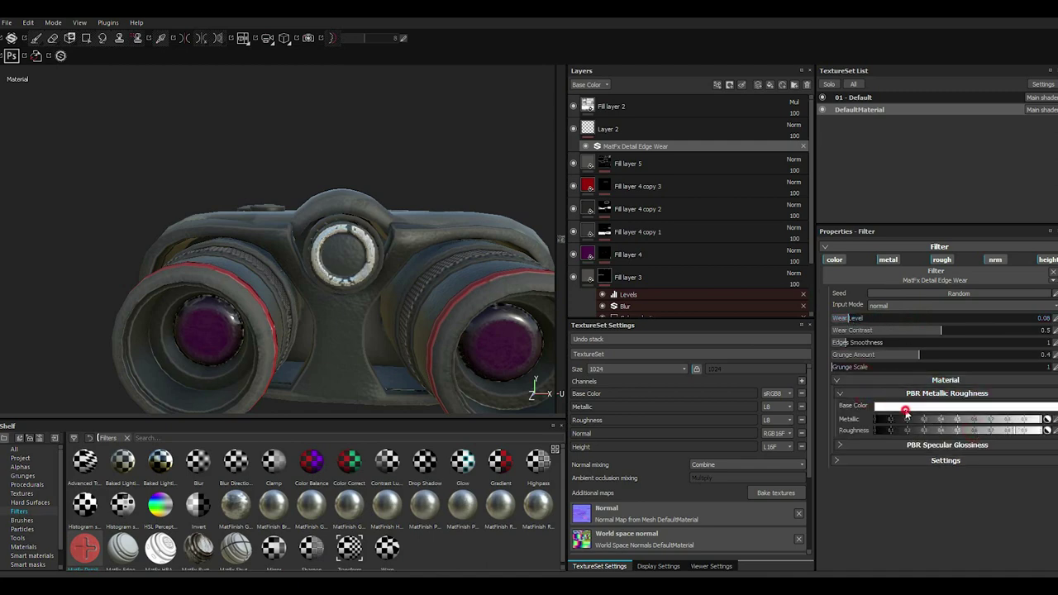
pyautogui.click(903, 406)
pyautogui.moveTo(836, 417); pyautogui.dragTo(822, 422)
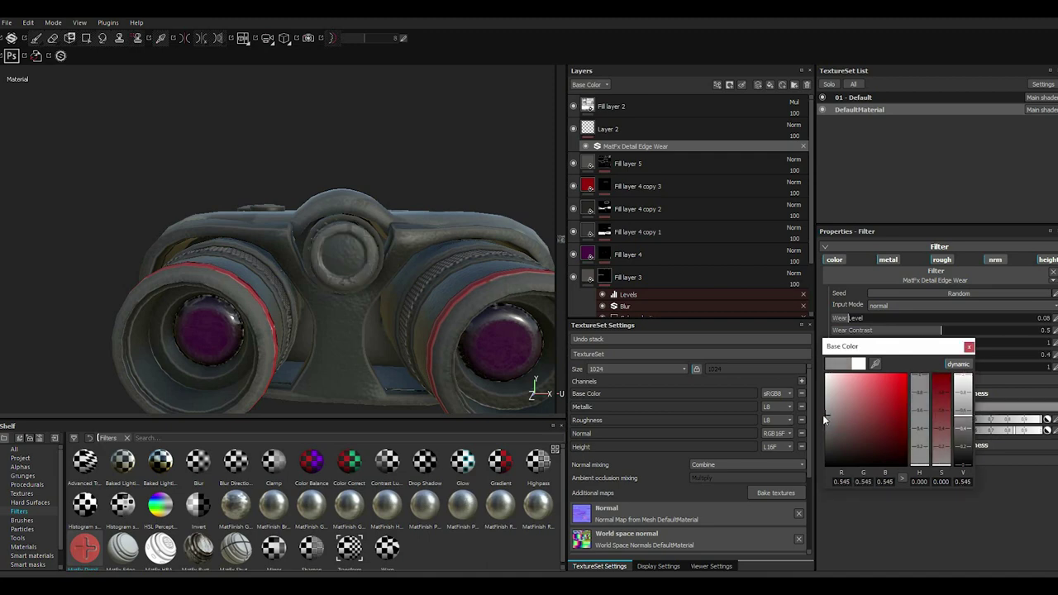
pyautogui.click(968, 346)
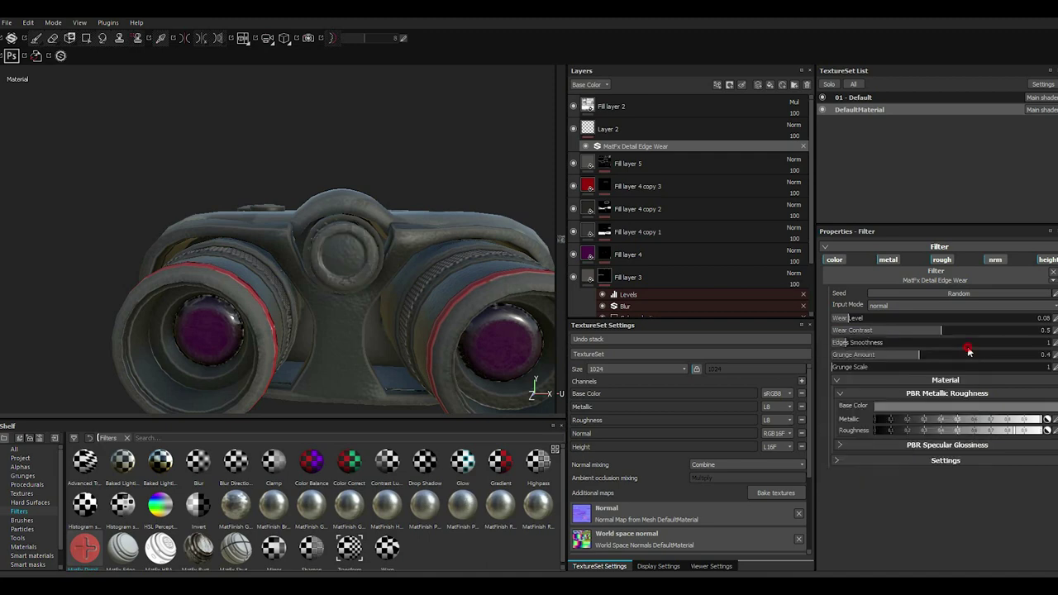
pyautogui.click(915, 421)
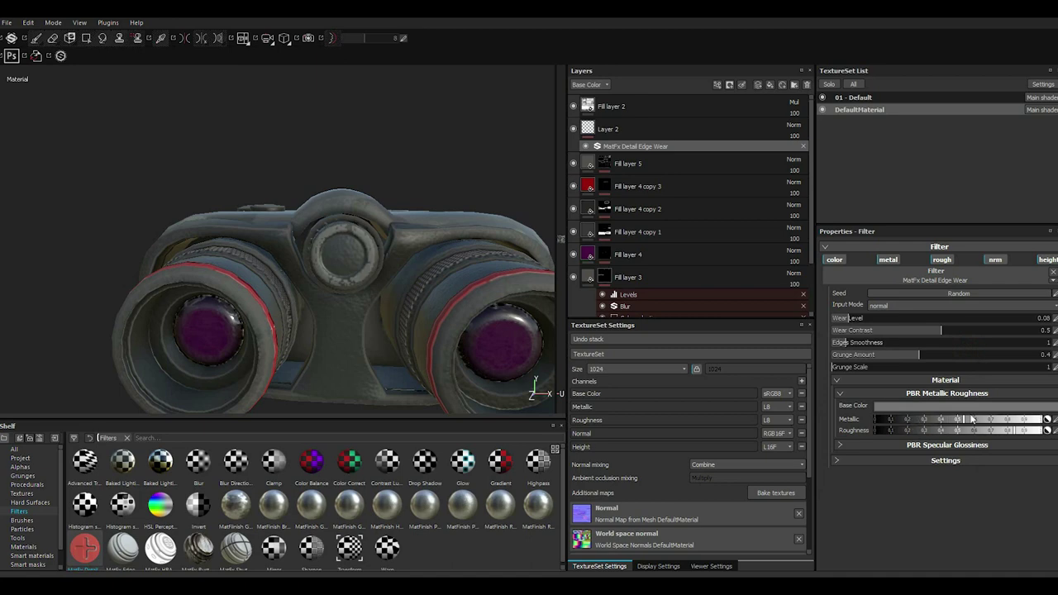
pyautogui.scroll(-3, 337, 281)
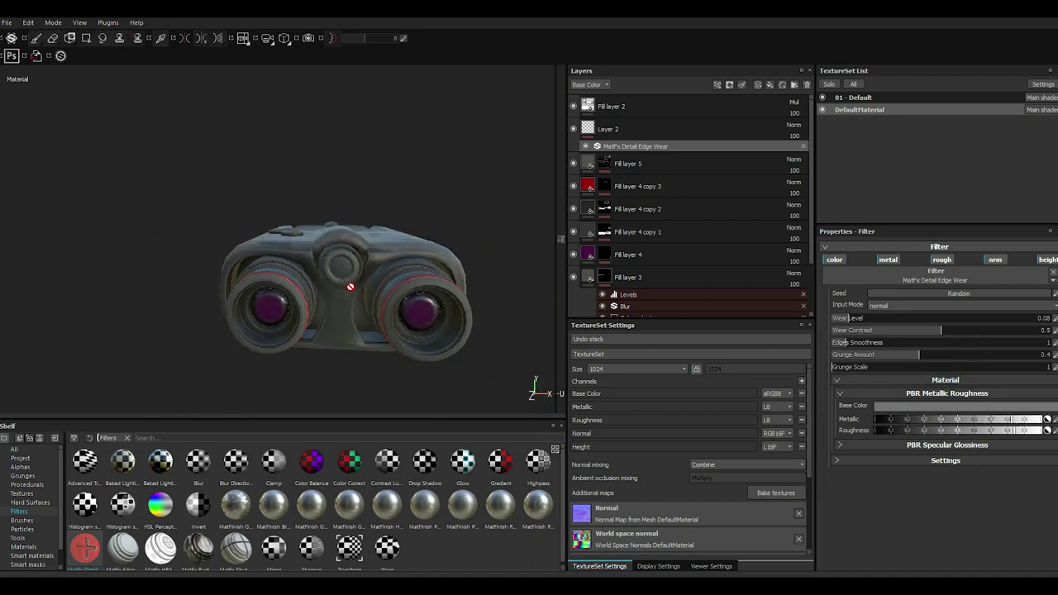
pyautogui.moveTo(349, 285)
pyautogui.keyDown('alt'); pyautogui.mouseDown()
pyautogui.moveTo(484, 319)
pyautogui.moveTo(337, 272)
pyautogui.moveTo(361, 267)
pyautogui.moveTo(362, 312)
pyautogui.moveTo(376, 290)
pyautogui.moveTo(336, 263)
pyautogui.mouseUp(); pyautogui.keyUp('alt')
pyautogui.scroll(-2, 487, 322)
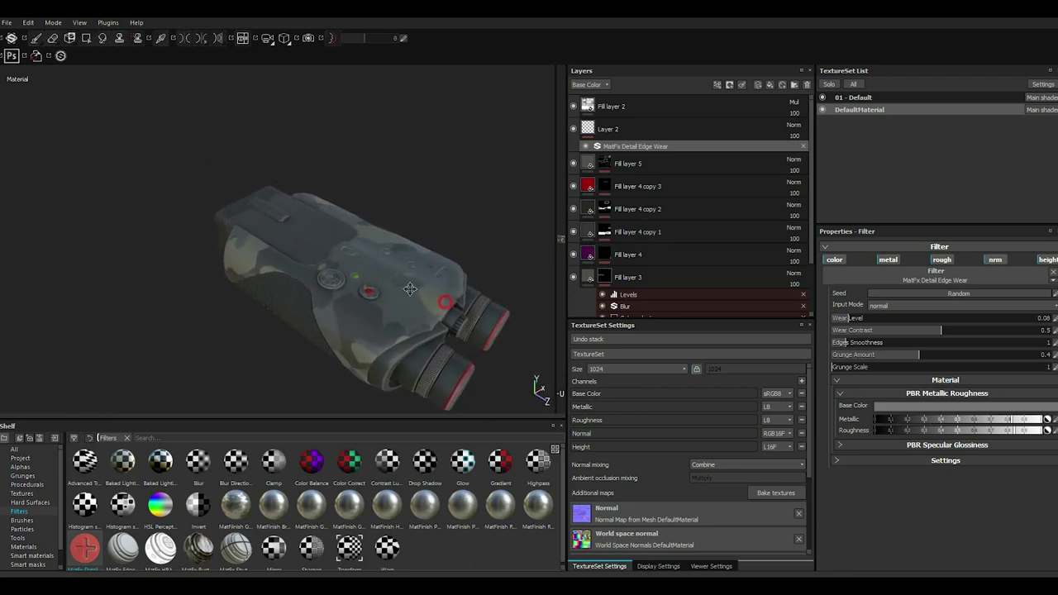